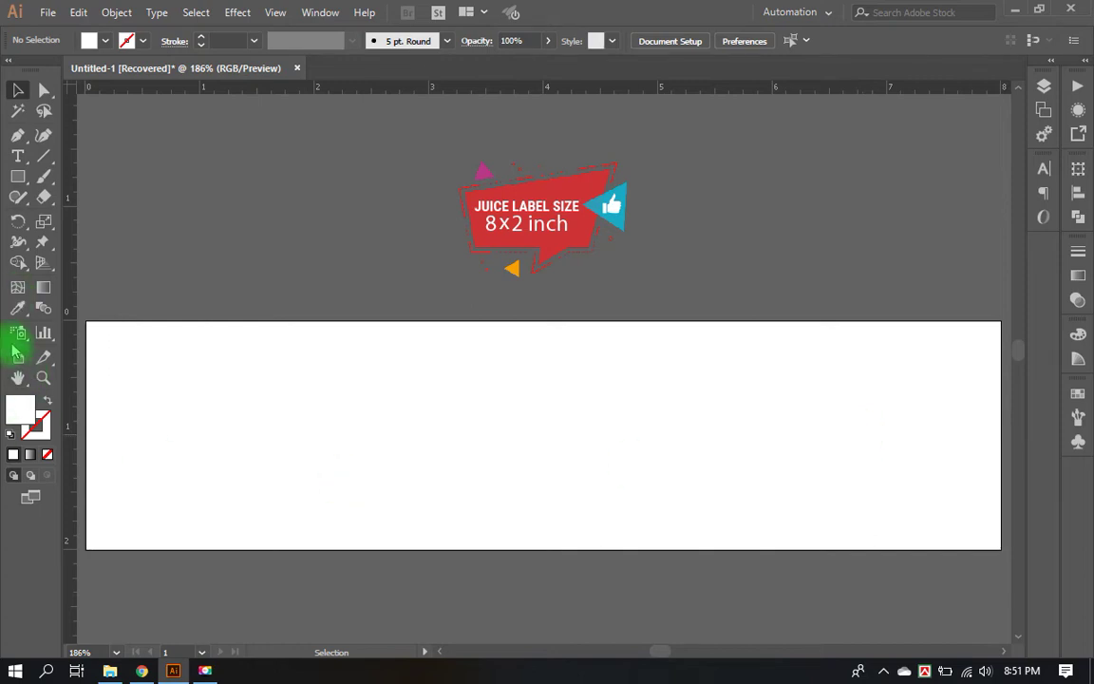
Step: Pen a closed curved path: left edge, curved bottom anchor, bottom-left corner, back to start
{"action": "key", "text": "l"}
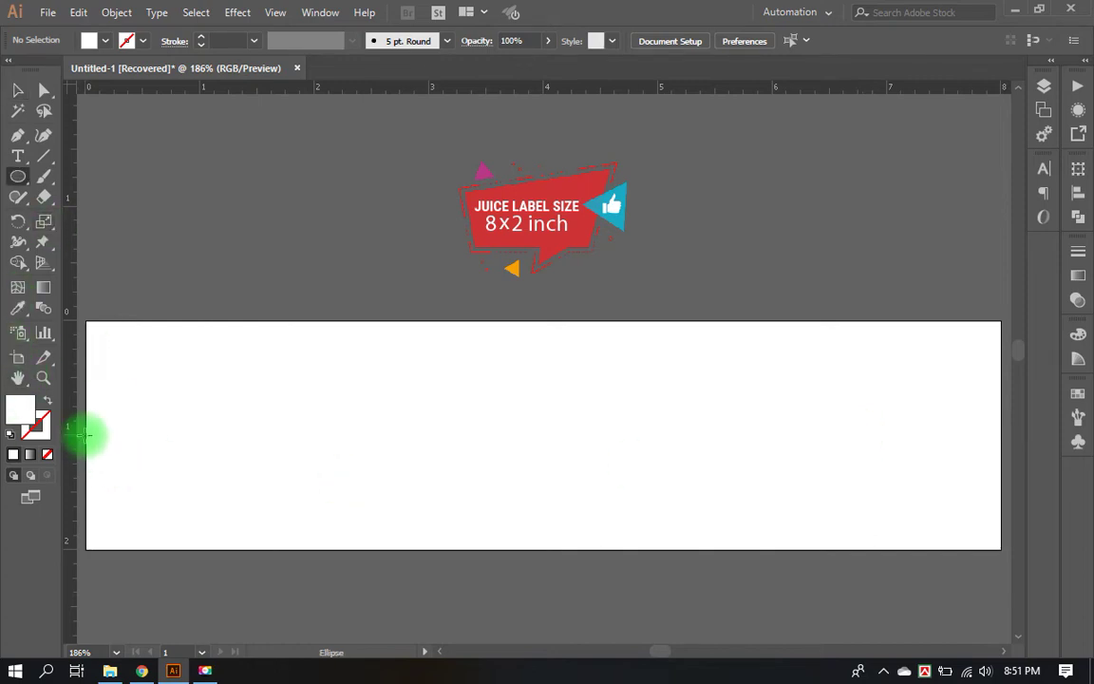
{"action": "left_click_drag", "start_coordinate": [83, 435], "coordinate": [411, 598]}
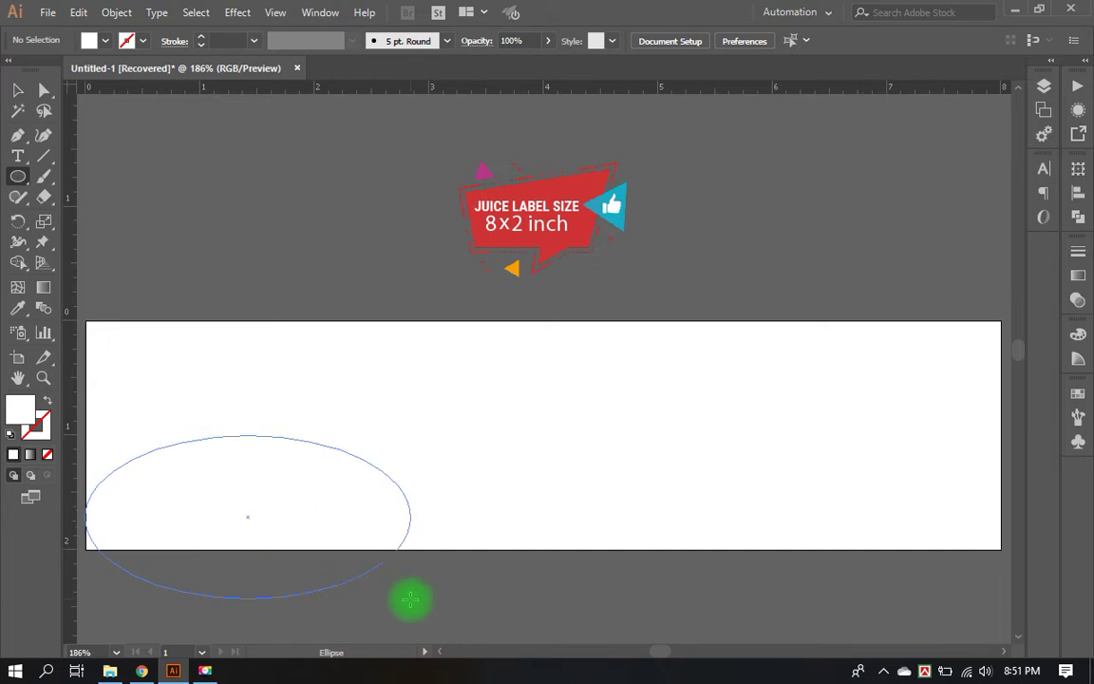
{"action": "key", "text": "ctrl+z"}
{"action": "key", "text": "p"}
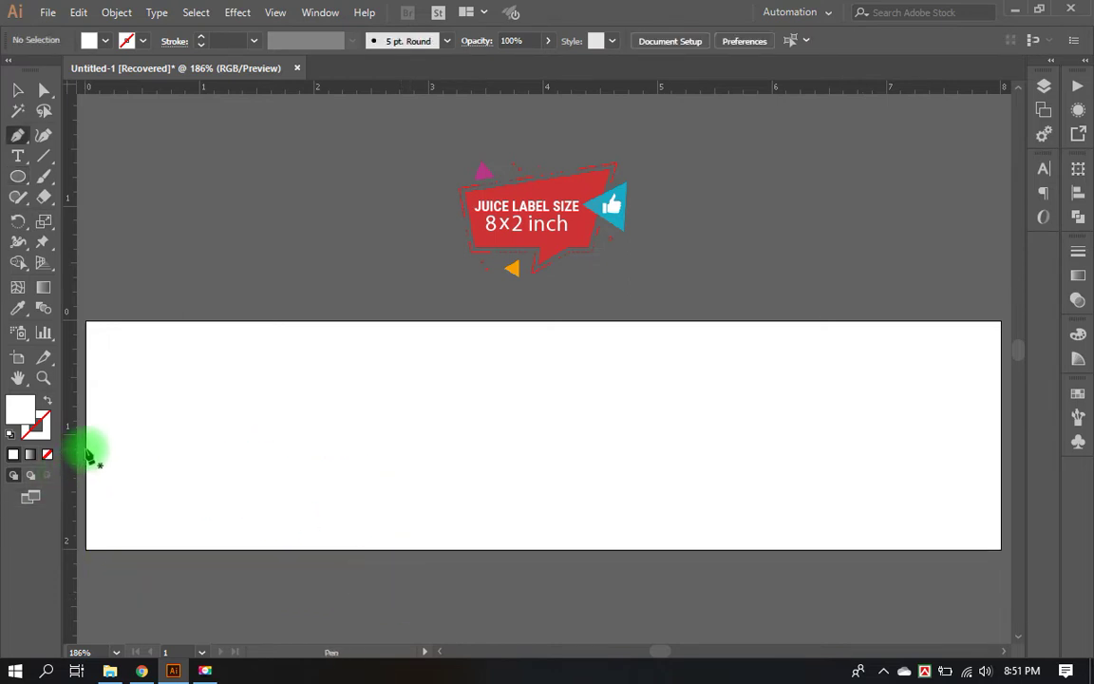
{"action": "left_click", "coordinate": [86, 451]}
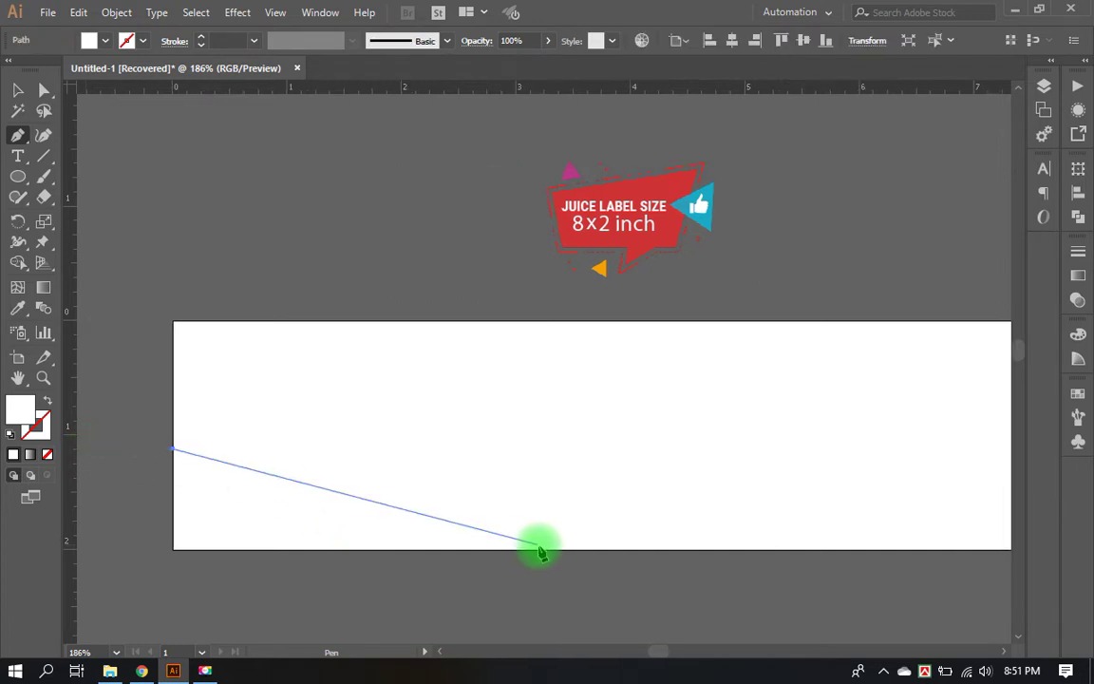
{"action": "mouse_move", "coordinate": [586, 550]}
{"action": "left_mouse_down"}
{"action": "mouse_move", "coordinate": [712, 676]}
{"action": "mouse_move", "coordinate": [665, 291]}
{"action": "mouse_move", "coordinate": [631, 454]}
{"action": "left_mouse_up"}
{"action": "left_click", "coordinate": [549, 368]}
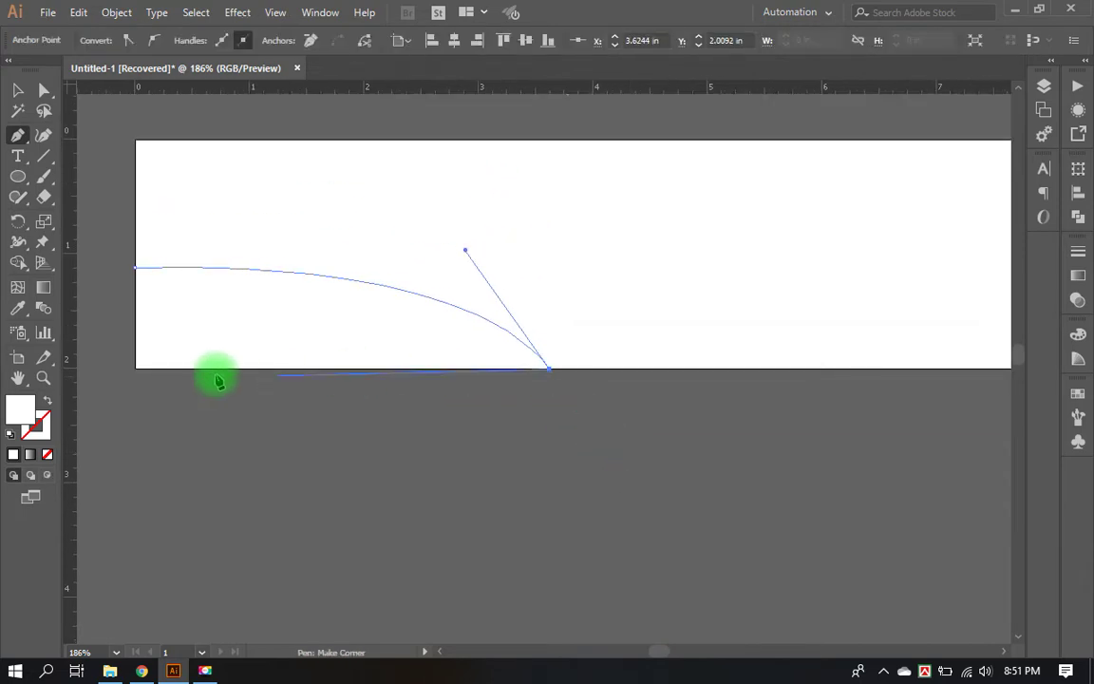
{"action": "left_click", "coordinate": [136, 368]}
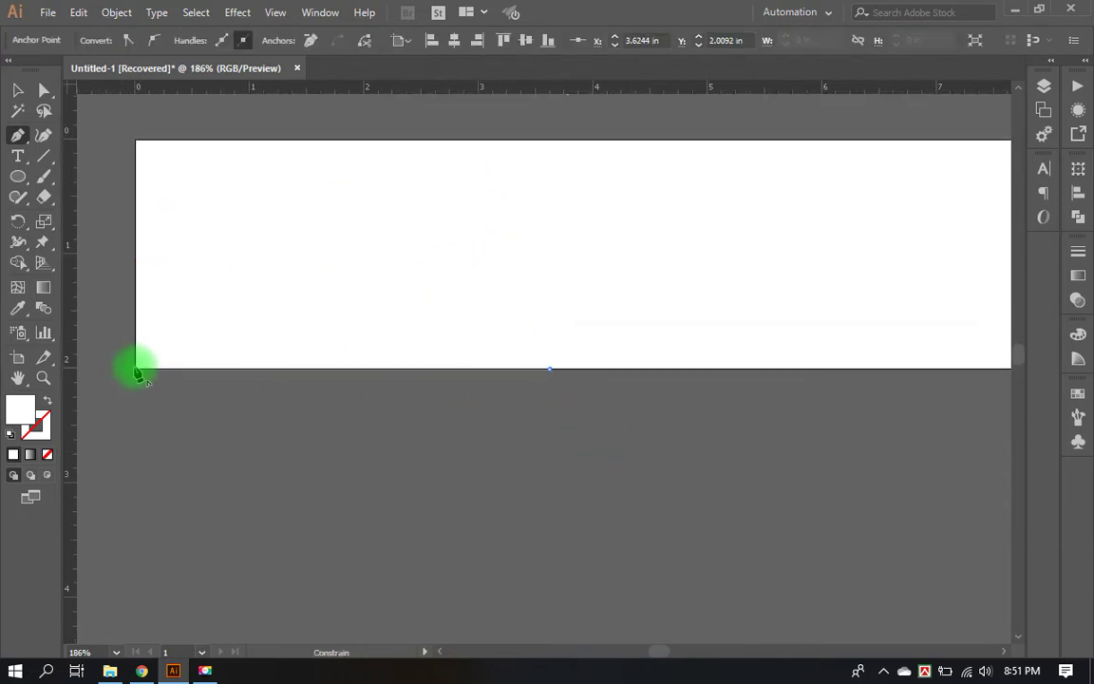
{"action": "left_click", "coordinate": [137, 272]}
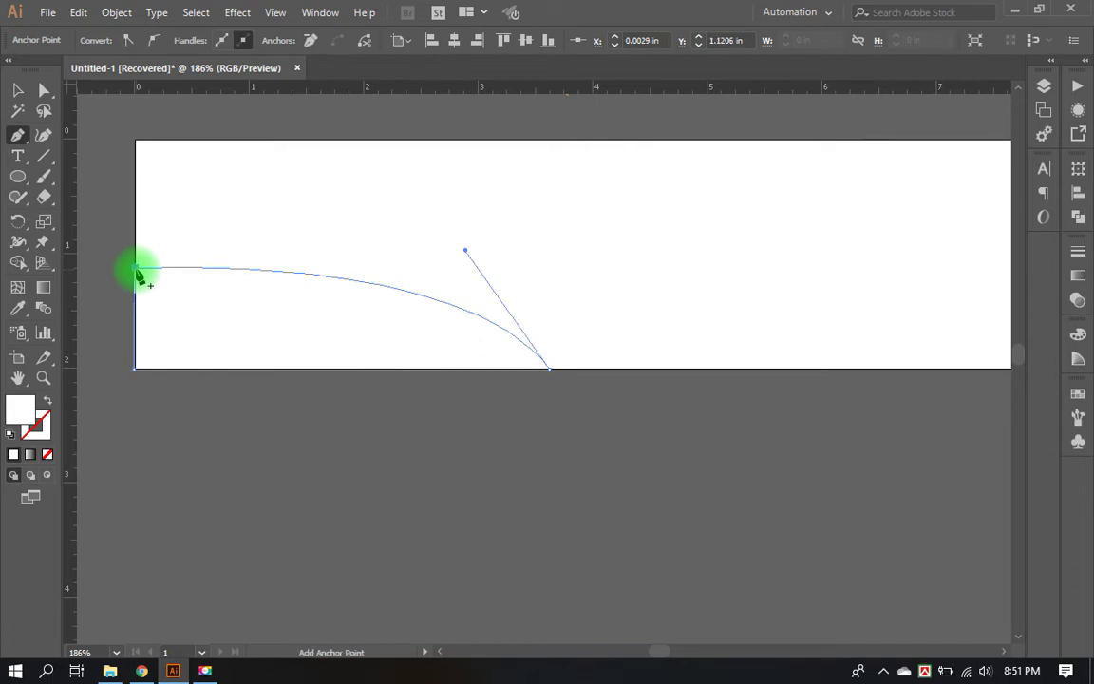
Step: Try deleting the path's bottom anchors, then undo to restore the curved shape
{"action": "key", "text": "a"}
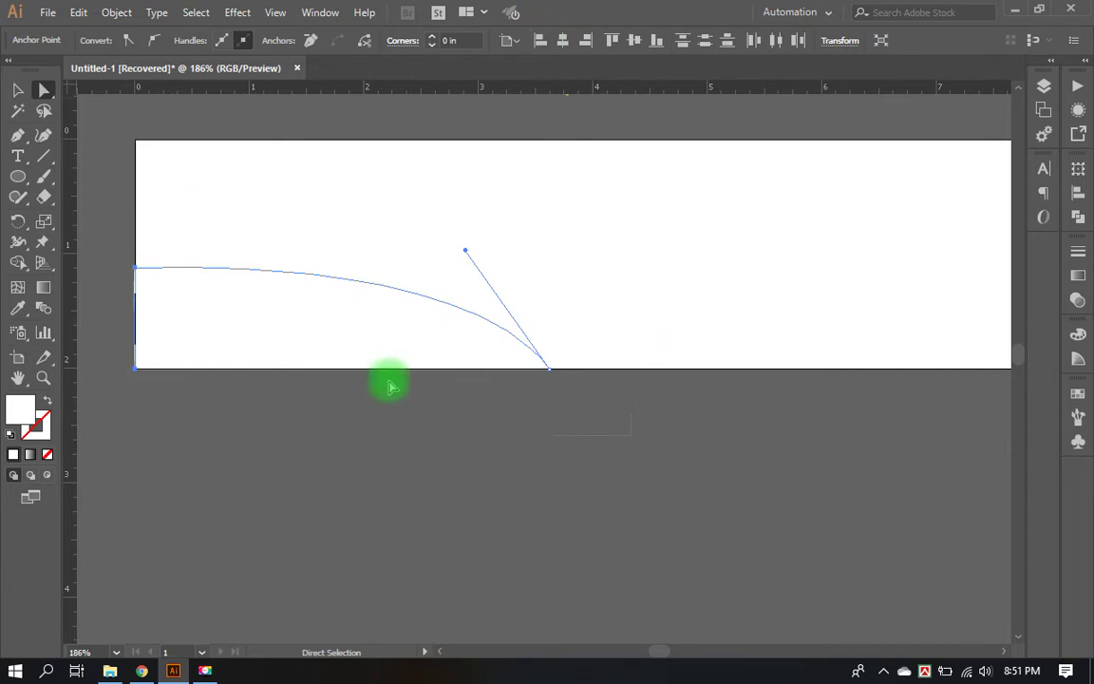
{"action": "left_click_drag", "start_coordinate": [389, 387], "coordinate": [127, 349]}
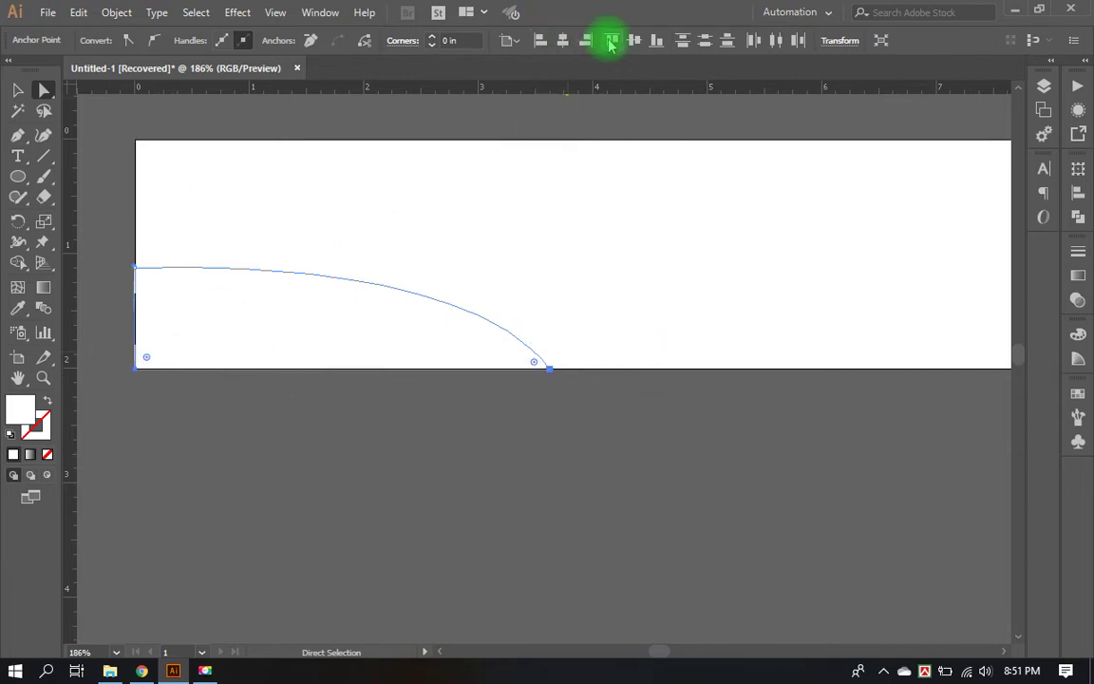
{"action": "key", "text": "Delete"}
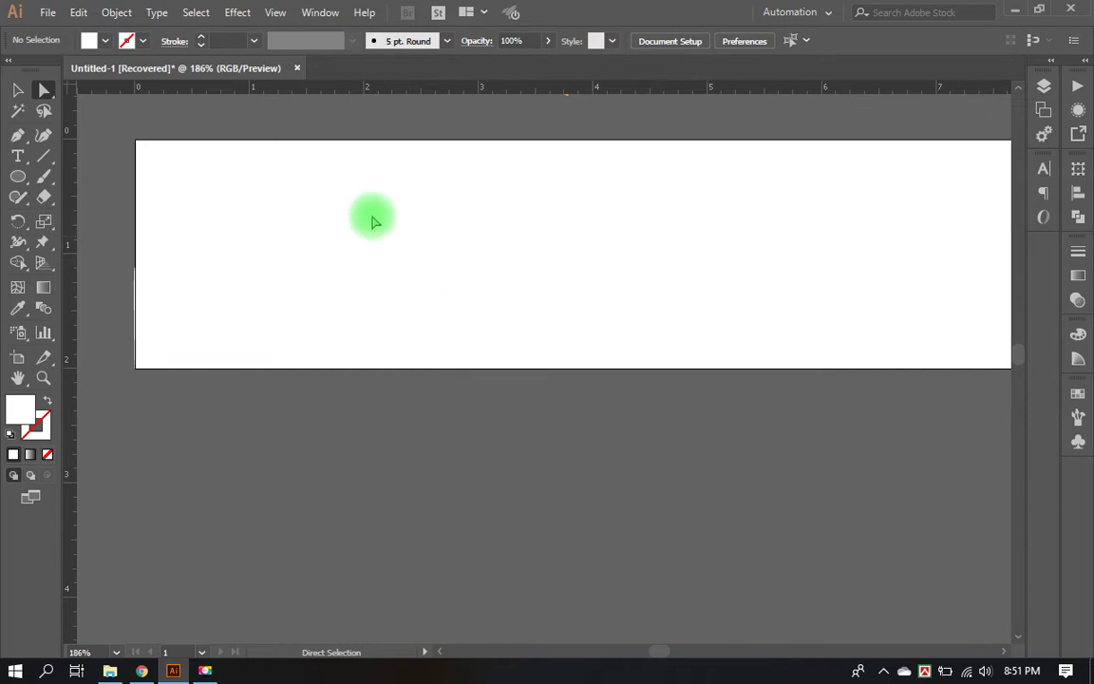
{"action": "key", "text": "v"}
{"action": "key", "text": "ctrl+z"}
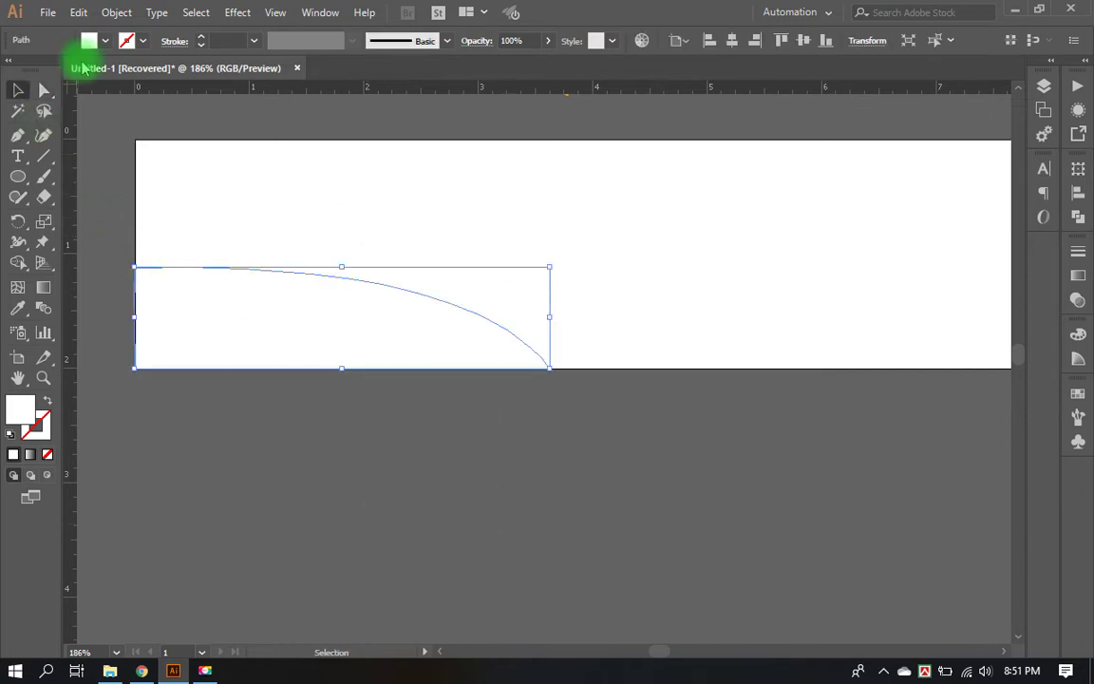
Step: Fill the curved shape with light green from the Control bar Fill swatches
{"action": "left_click", "coordinate": [91, 40]}
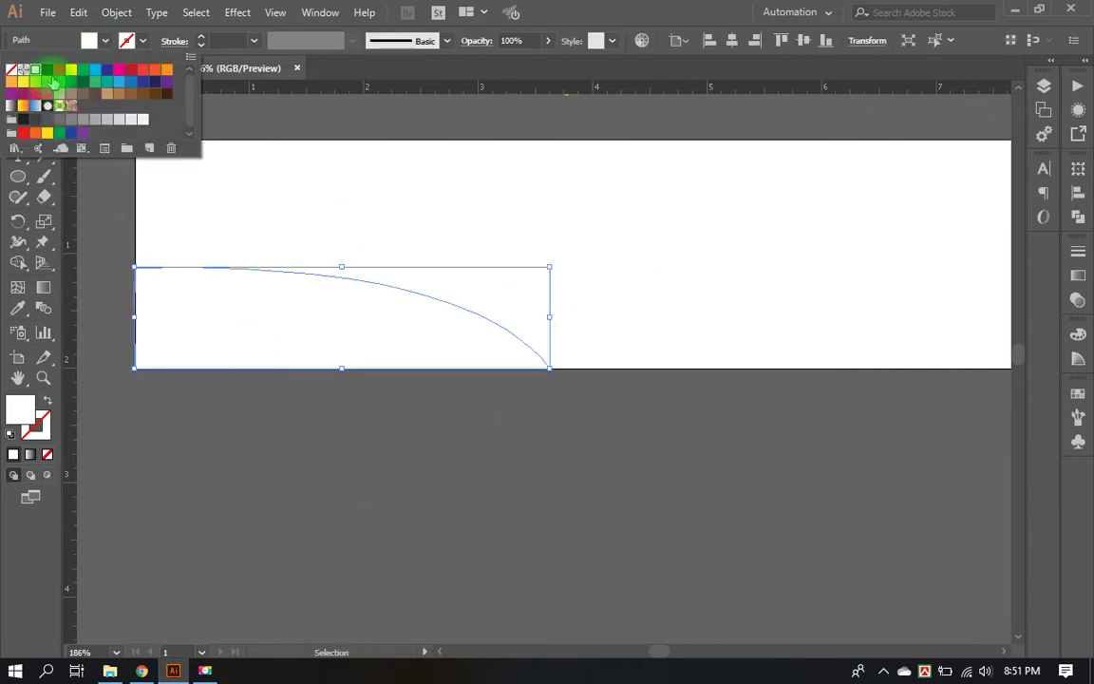
{"action": "left_click", "coordinate": [45, 72]}
{"action": "left_click", "coordinate": [383, 166]}
{"action": "left_click", "coordinate": [495, 179]}
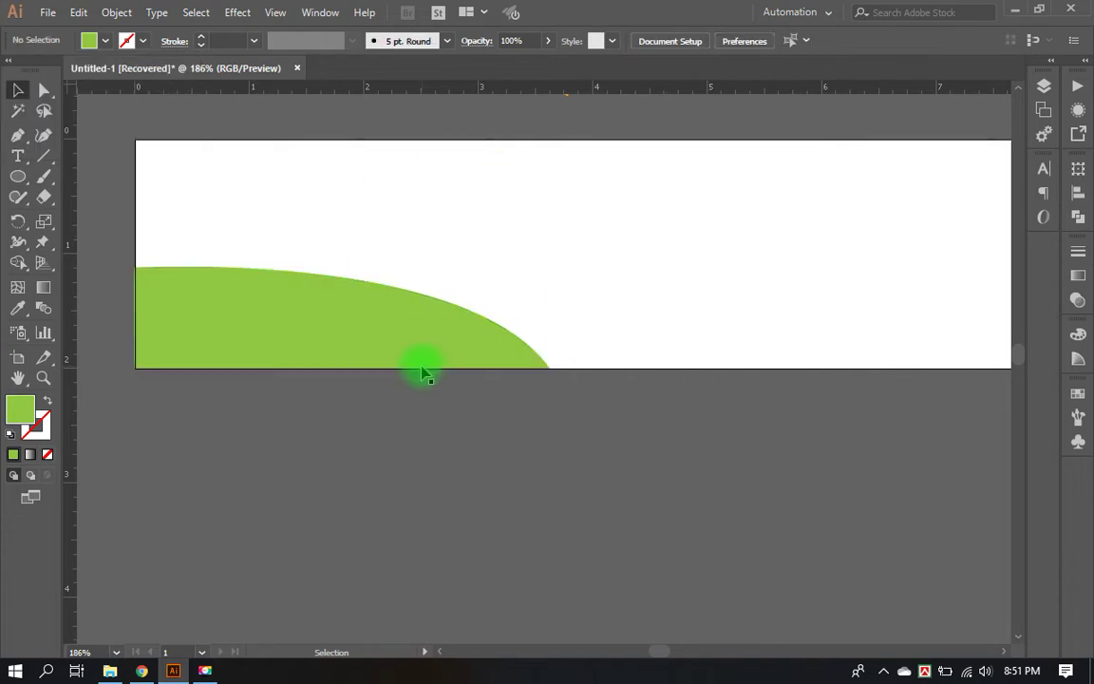
Step: Zoom out to the whole label and select the green shape and the label-size graphic
{"action": "mouse_move", "coordinate": [425, 371]}
{"action": "left_mouse_down"}
{"action": "mouse_move", "coordinate": [459, 415]}
{"action": "mouse_move", "coordinate": [384, 444]}
{"action": "mouse_move", "coordinate": [356, 492]}
{"action": "left_mouse_up"}
{"action": "key", "text": "ctrl+minus"}
{"action": "left_click", "coordinate": [305, 435]}
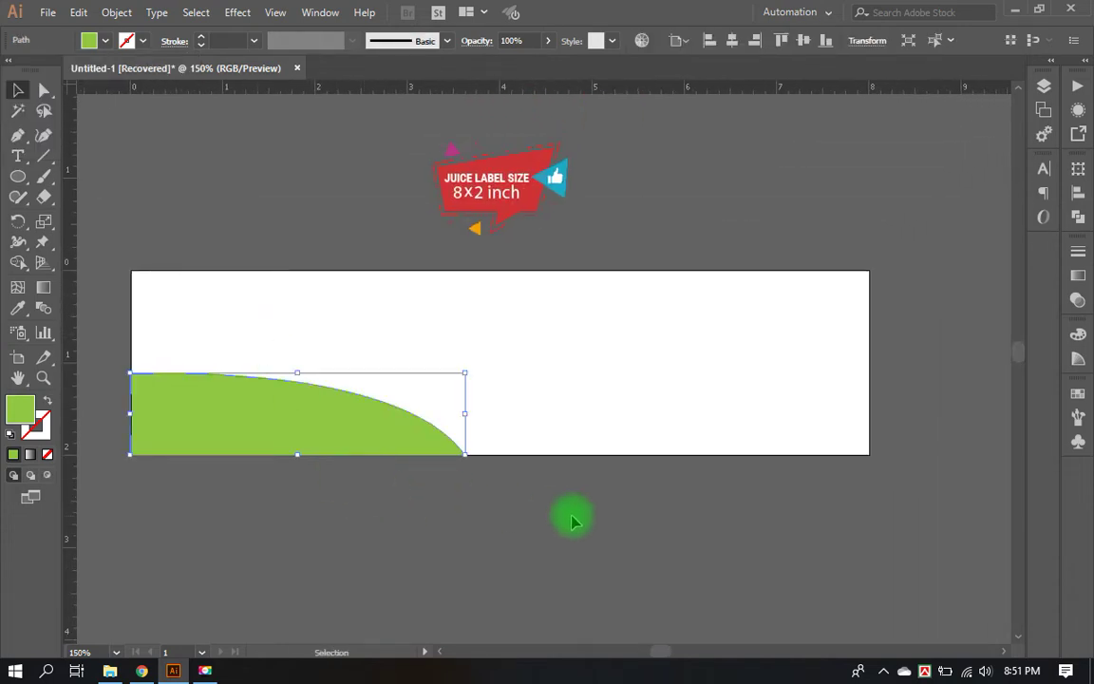
{"action": "left_click", "coordinate": [503, 200]}
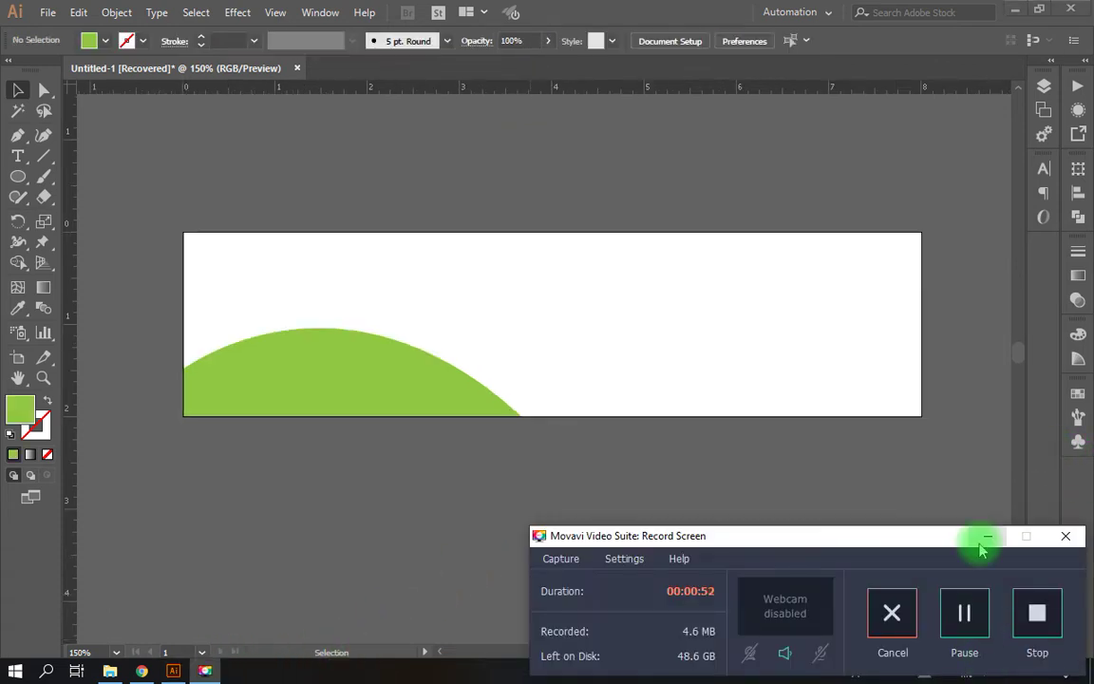
Step: Fit the label in view, marquee-zoom onto the green hill, and open the File menu
{"action": "key", "text": "ctrl+0"}
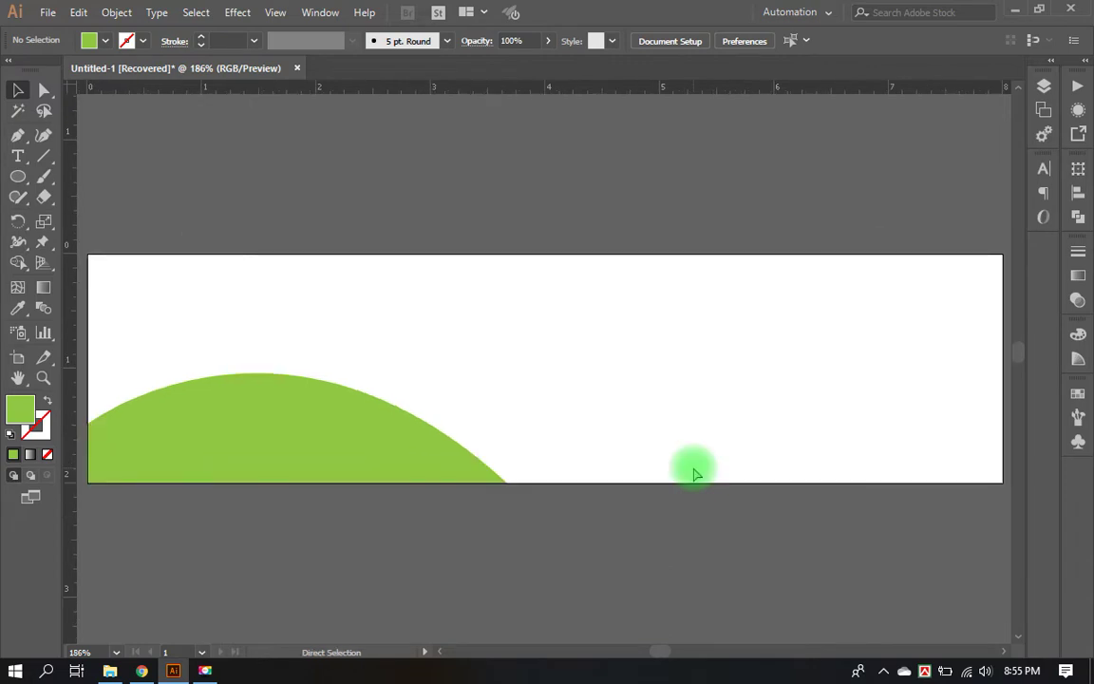
{"action": "left_click", "coordinate": [323, 439]}
{"action": "key", "text": "z"}
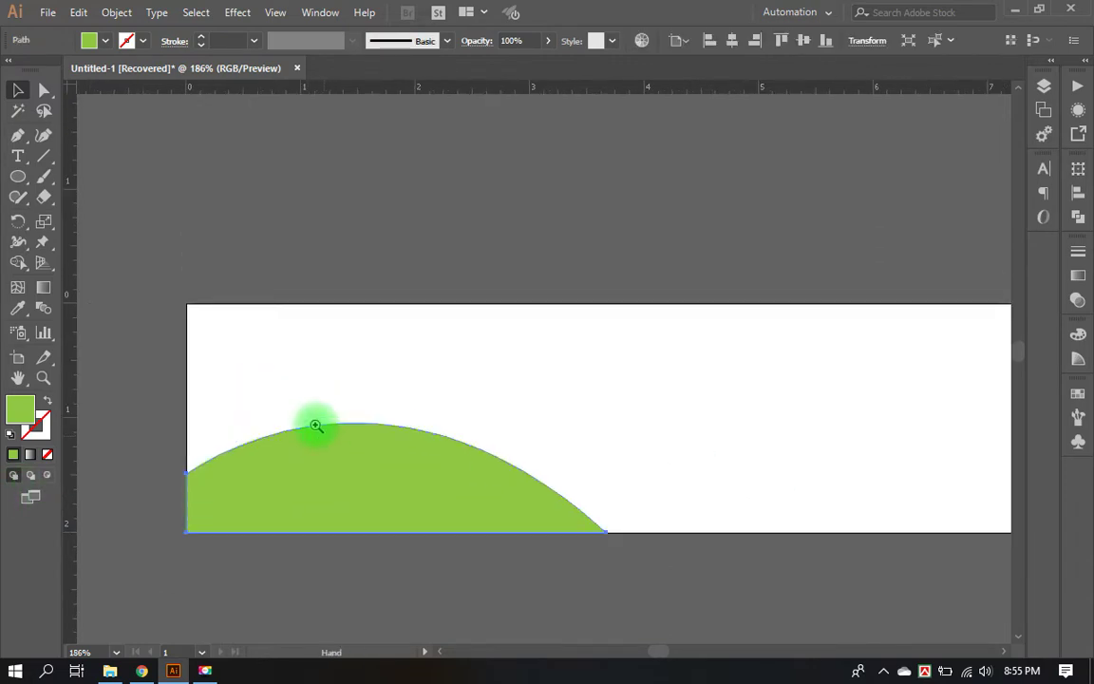
{"action": "left_click_drag", "start_coordinate": [300, 390], "coordinate": [381, 452]}
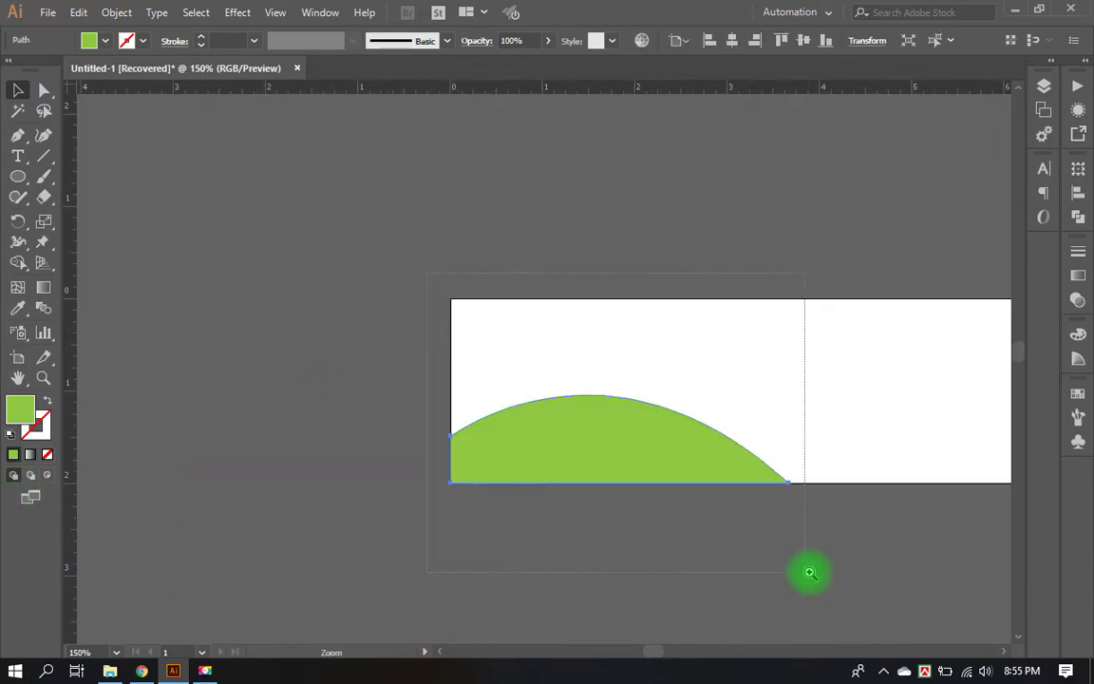
{"action": "left_click_drag", "start_coordinate": [433, 301], "coordinate": [813, 573]}
{"action": "left_click_drag", "start_coordinate": [552, 414], "coordinate": [520, 443]}
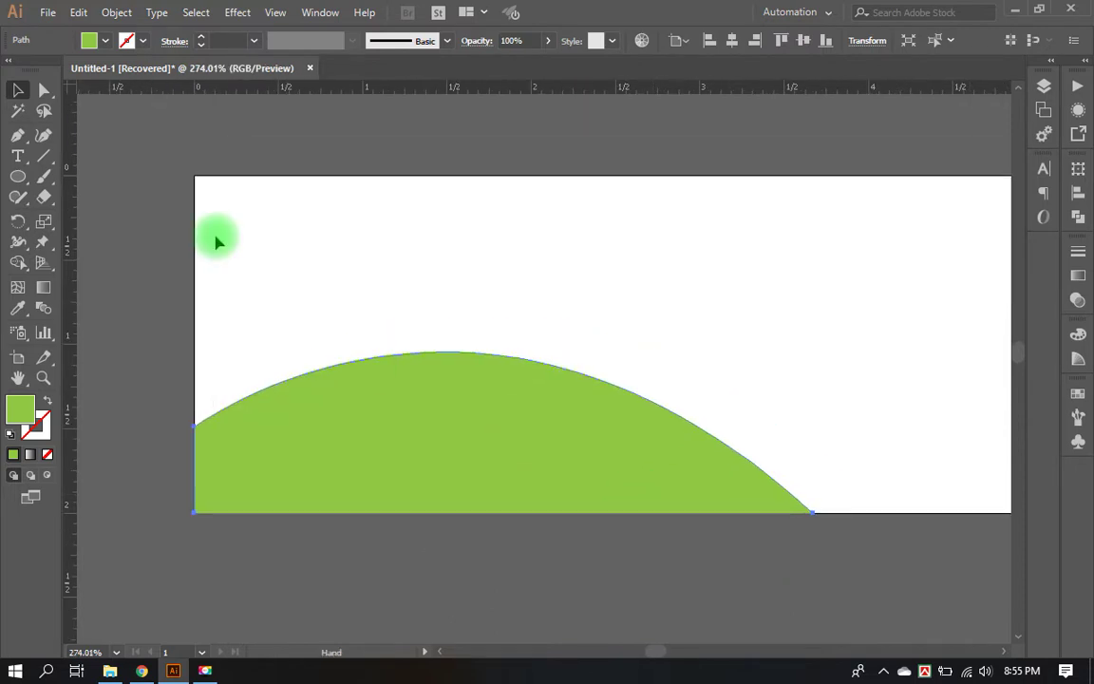
{"action": "left_click", "coordinate": [48, 12]}
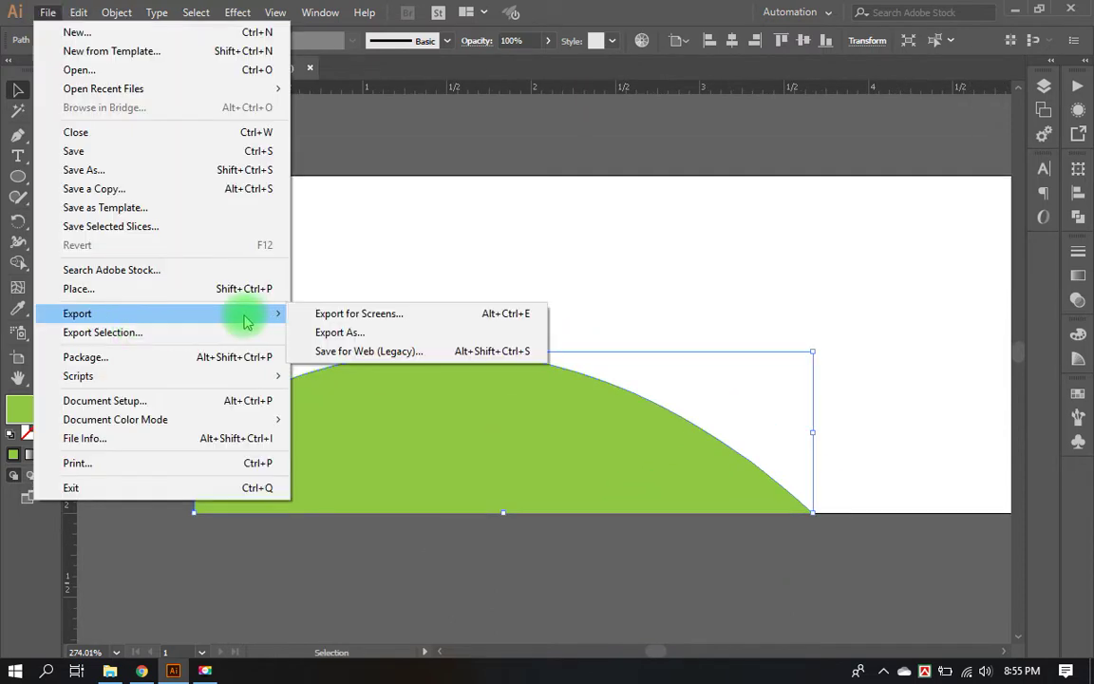
Step: Place the orange-and-lime slice image file onto the label
{"action": "left_click", "coordinate": [123, 287]}
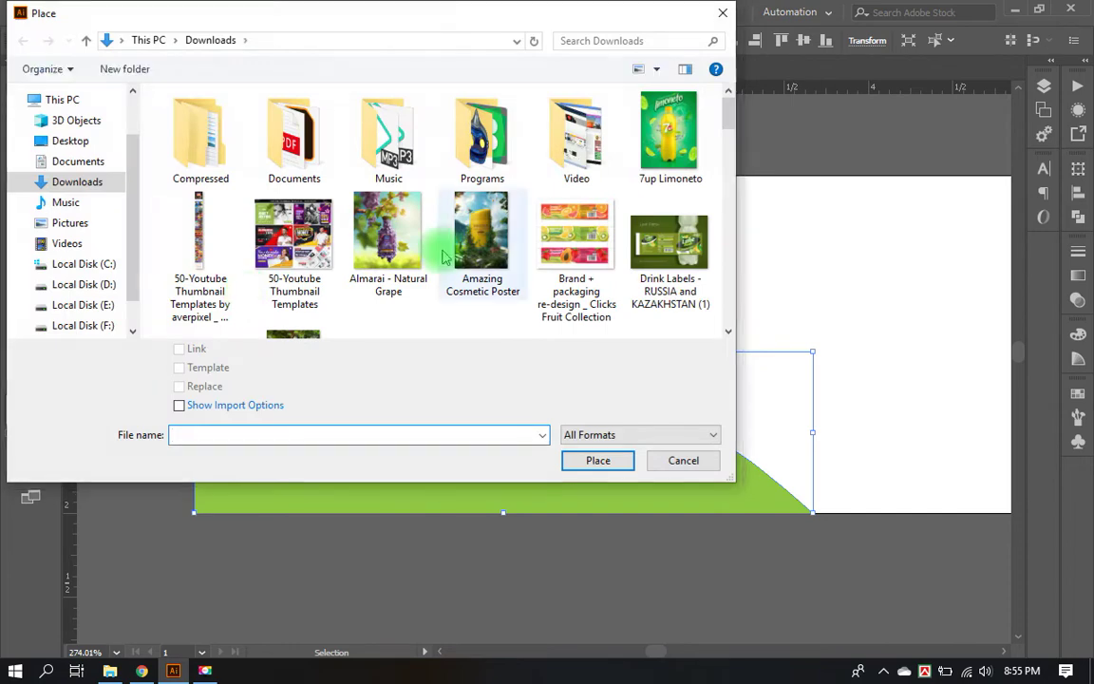
{"action": "scroll", "coordinate": [451, 251], "scroll_direction": "down", "scroll_amount": 2}
{"action": "scroll", "coordinate": [451, 256], "scroll_direction": "down", "scroll_amount": 5}
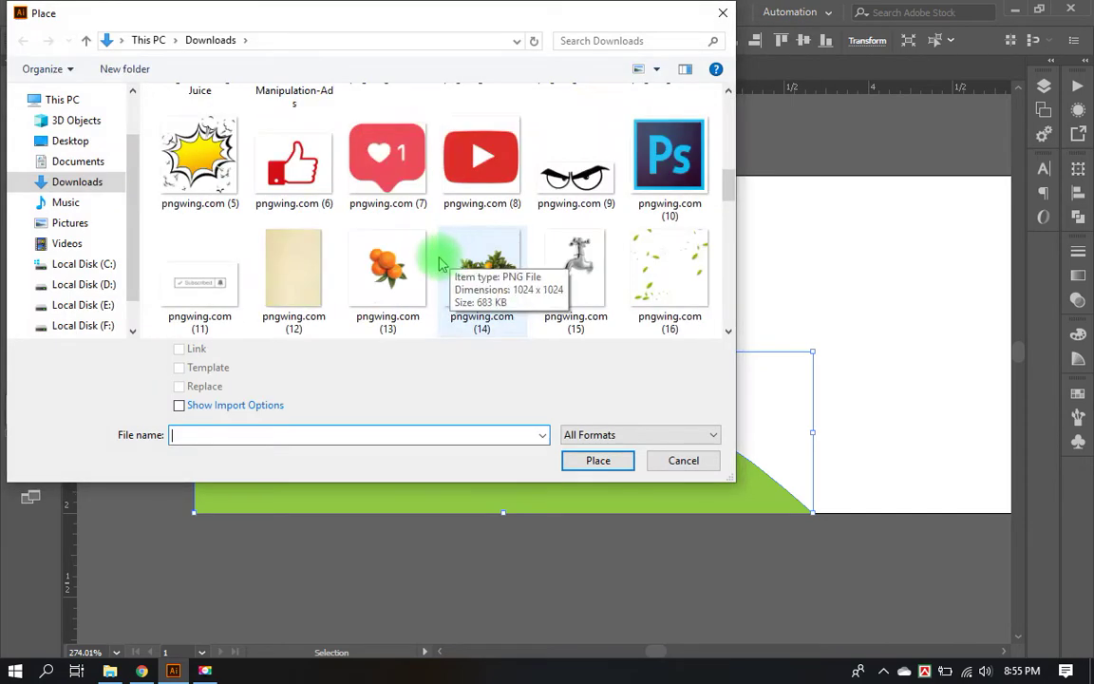
{"action": "scroll", "coordinate": [442, 264], "scroll_direction": "down", "scroll_amount": 2}
{"action": "scroll", "coordinate": [417, 211], "scroll_direction": "down", "scroll_amount": 2}
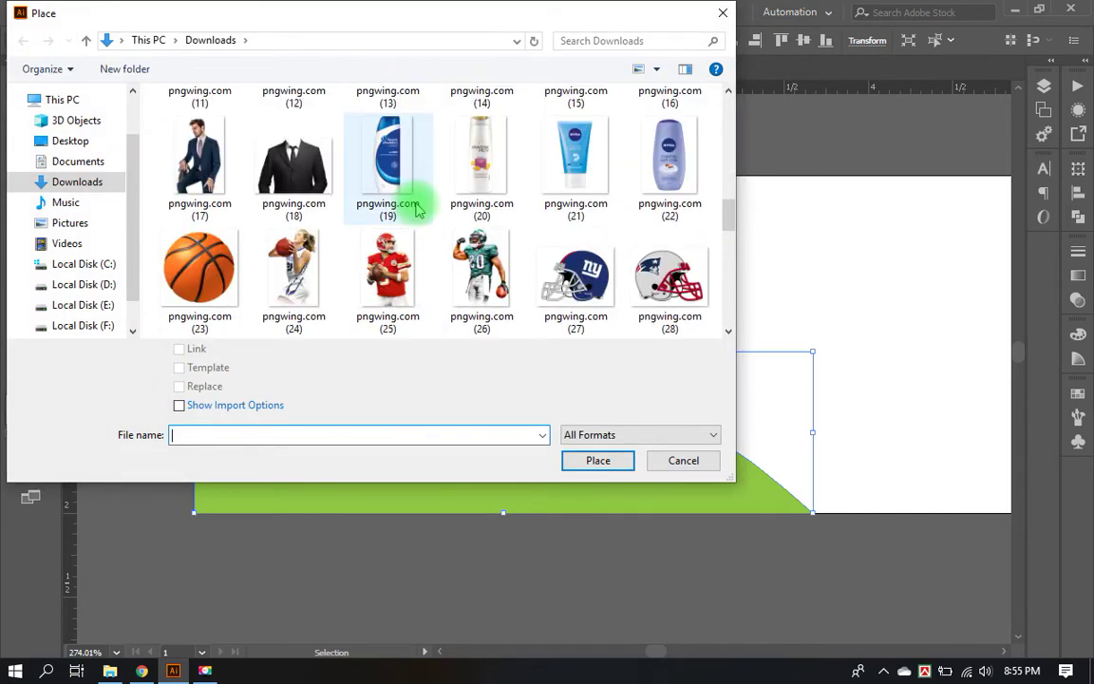
{"action": "scroll", "coordinate": [418, 228], "scroll_direction": "down", "scroll_amount": 3}
{"action": "scroll", "coordinate": [428, 254], "scroll_direction": "down", "scroll_amount": 3}
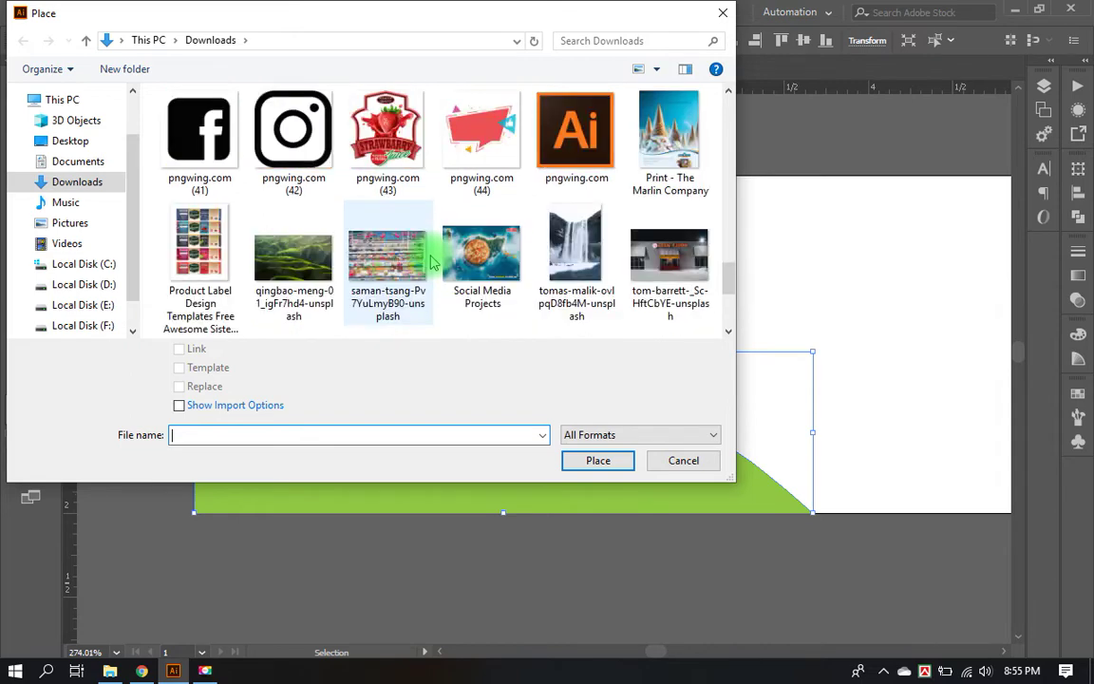
{"action": "scroll", "coordinate": [430, 263], "scroll_direction": "up", "scroll_amount": 3}
{"action": "scroll", "coordinate": [430, 263], "scroll_direction": "down", "scroll_amount": 4}
{"action": "scroll", "coordinate": [431, 262], "scroll_direction": "down", "scroll_amount": 1}
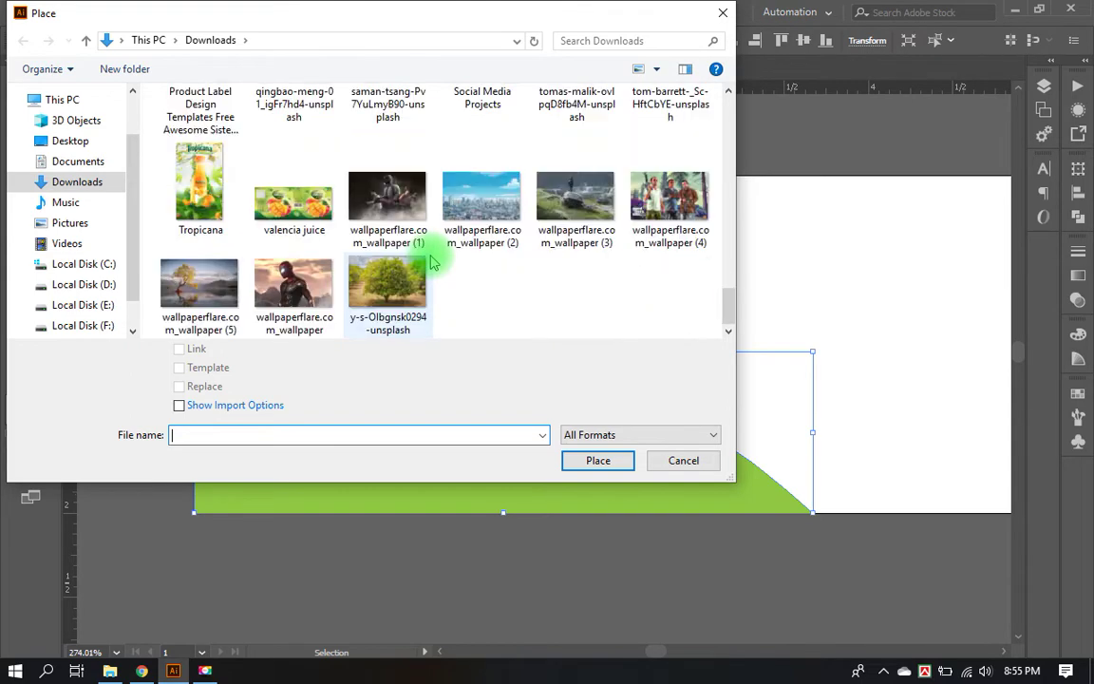
{"action": "scroll", "coordinate": [431, 262], "scroll_direction": "up", "scroll_amount": 3}
{"action": "scroll", "coordinate": [430, 262], "scroll_direction": "up", "scroll_amount": 1}
{"action": "scroll", "coordinate": [430, 280], "scroll_direction": "up", "scroll_amount": 1}
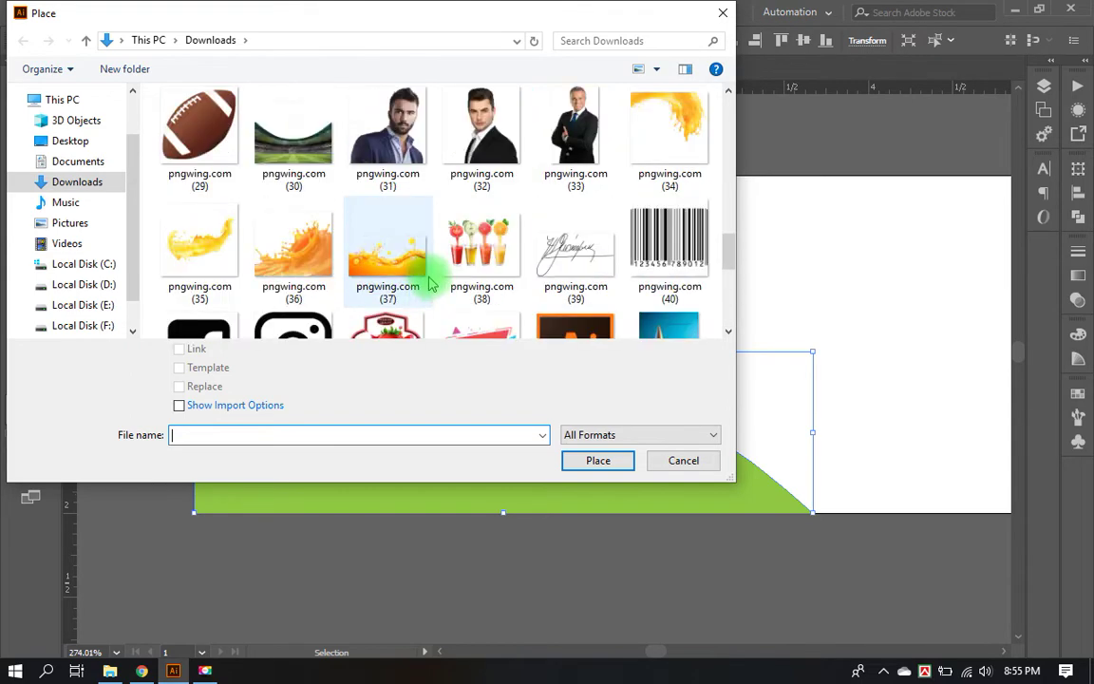
{"action": "scroll", "coordinate": [430, 282], "scroll_direction": "up", "scroll_amount": 1}
{"action": "scroll", "coordinate": [428, 281], "scroll_direction": "up", "scroll_amount": 1}
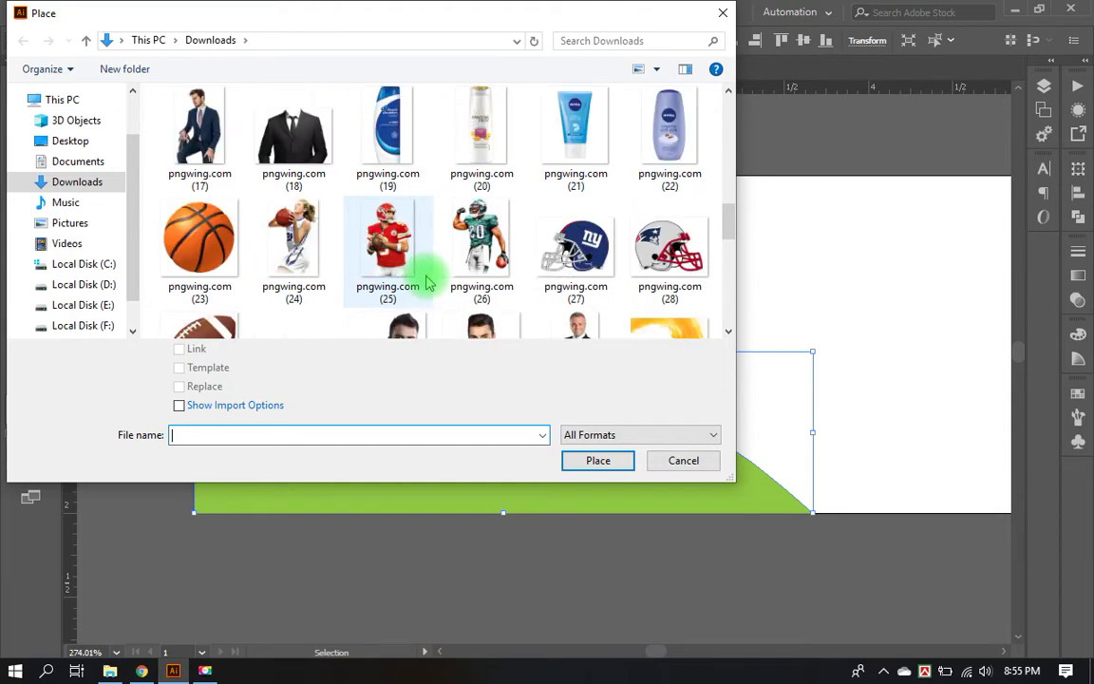
{"action": "scroll", "coordinate": [427, 281], "scroll_direction": "up", "scroll_amount": 2}
{"action": "scroll", "coordinate": [427, 281], "scroll_direction": "up", "scroll_amount": 1}
{"action": "left_click", "coordinate": [406, 132]}
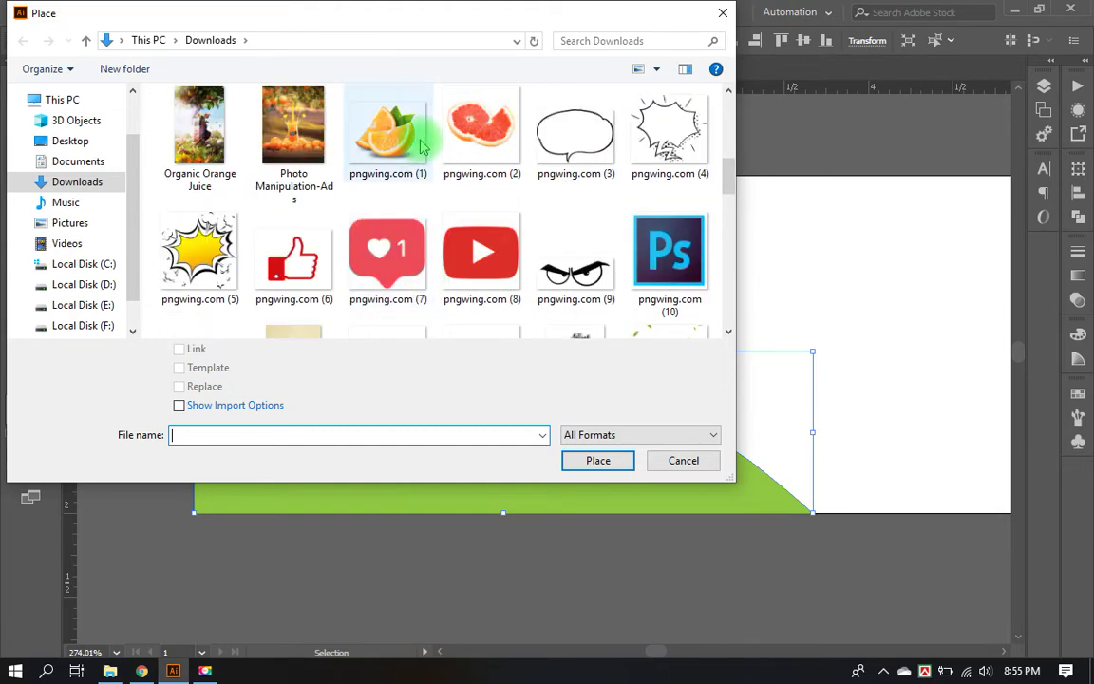
{"action": "left_click", "coordinate": [593, 456]}
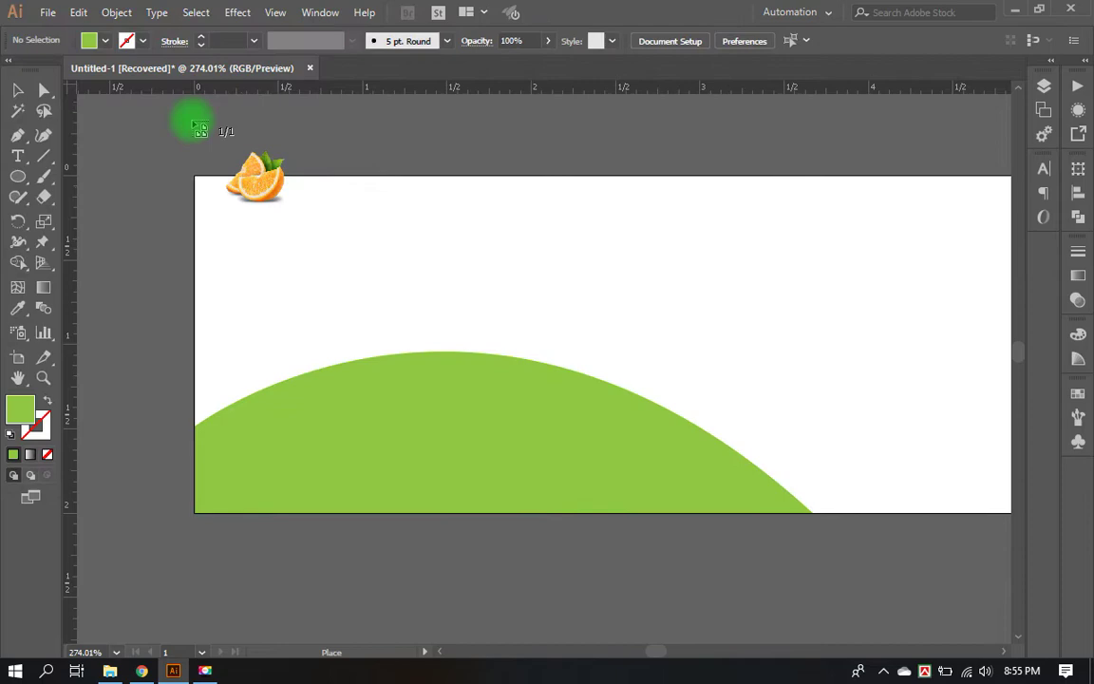
{"action": "left_click", "coordinate": [147, 155]}
Step: Place the grapefruit image pngwing.com (2) on the canvas and zoom out to see it
{"action": "left_click", "coordinate": [48, 13]}
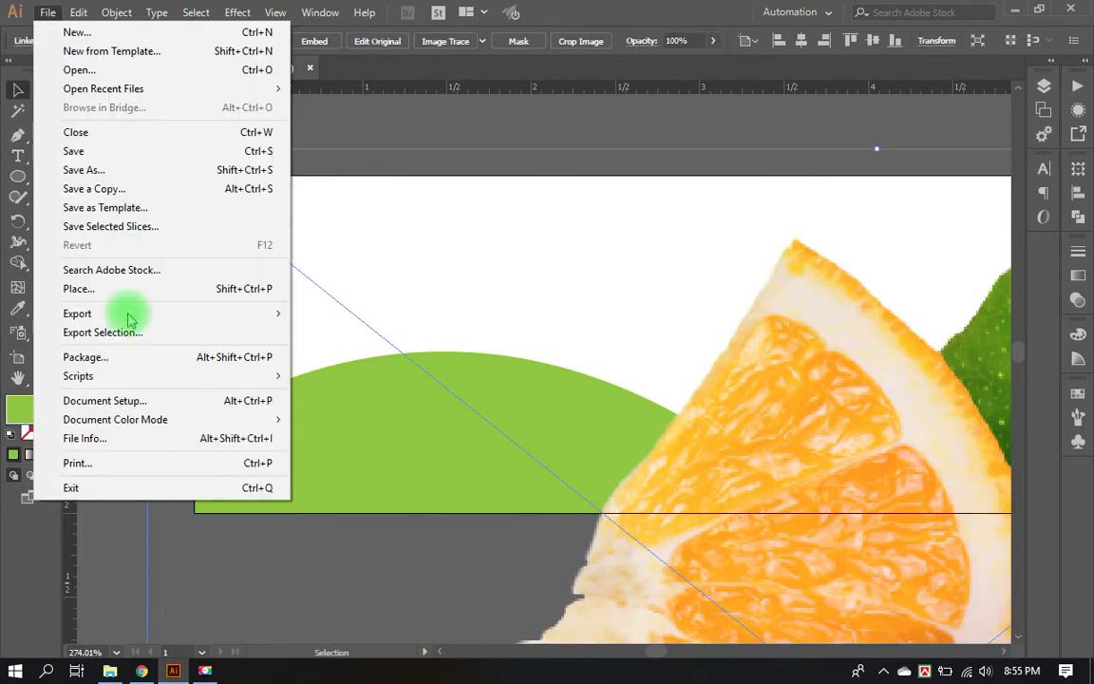
{"action": "left_click", "coordinate": [131, 288]}
{"action": "scroll", "coordinate": [388, 225], "scroll_direction": "down", "scroll_amount": 5}
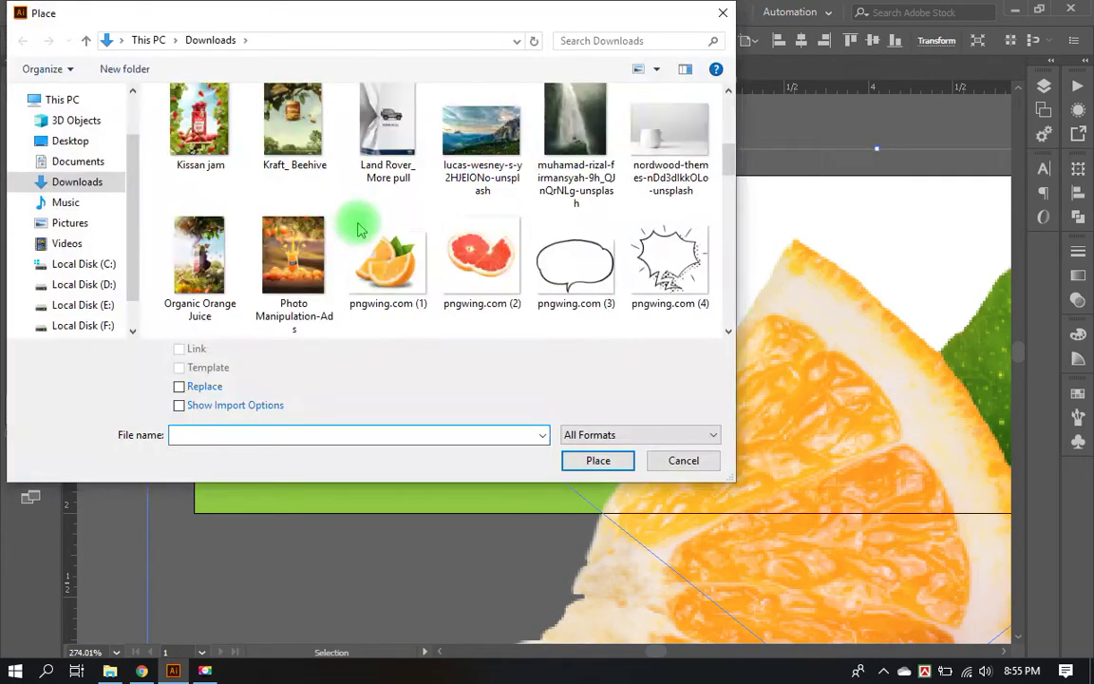
{"action": "left_click", "coordinate": [482, 265]}
{"action": "double_click", "coordinate": [482, 265]}
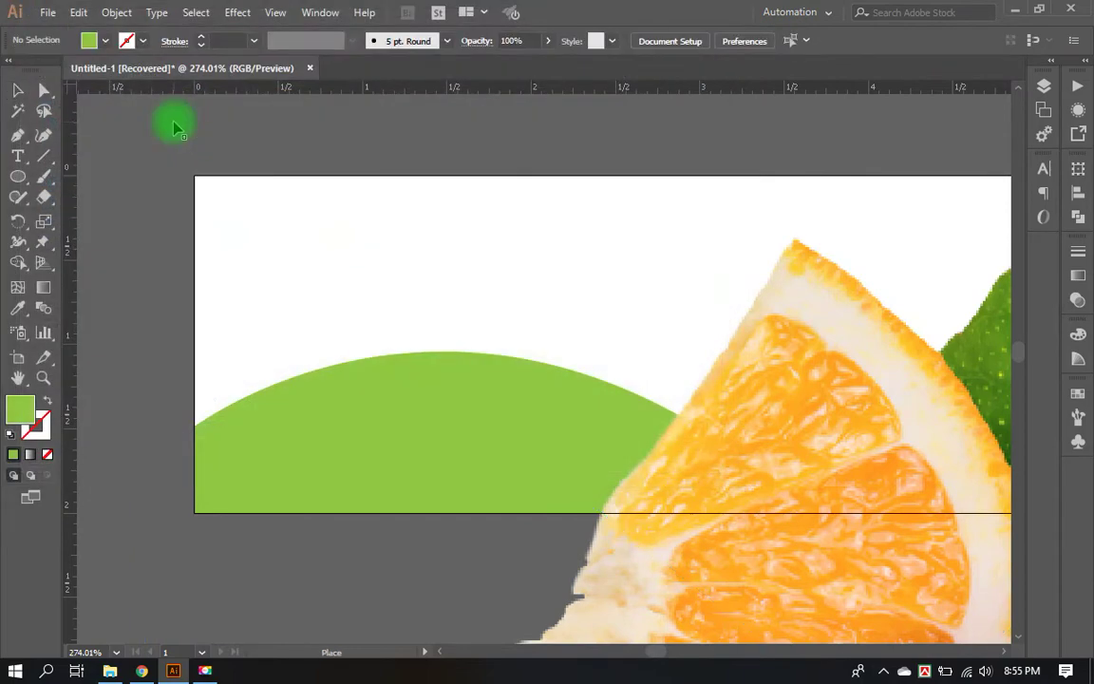
{"action": "left_click", "coordinate": [174, 128]}
{"action": "key", "text": "ctrl+minus"}
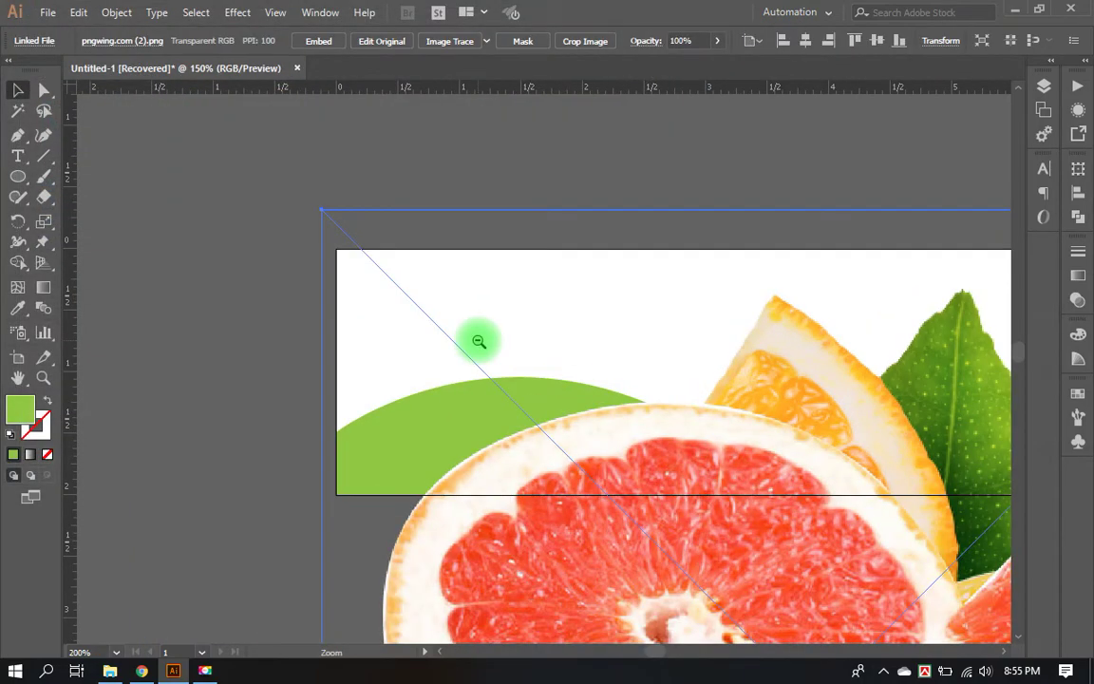
{"action": "left_click", "coordinate": [479, 341], "text": "ctrl+alt"}
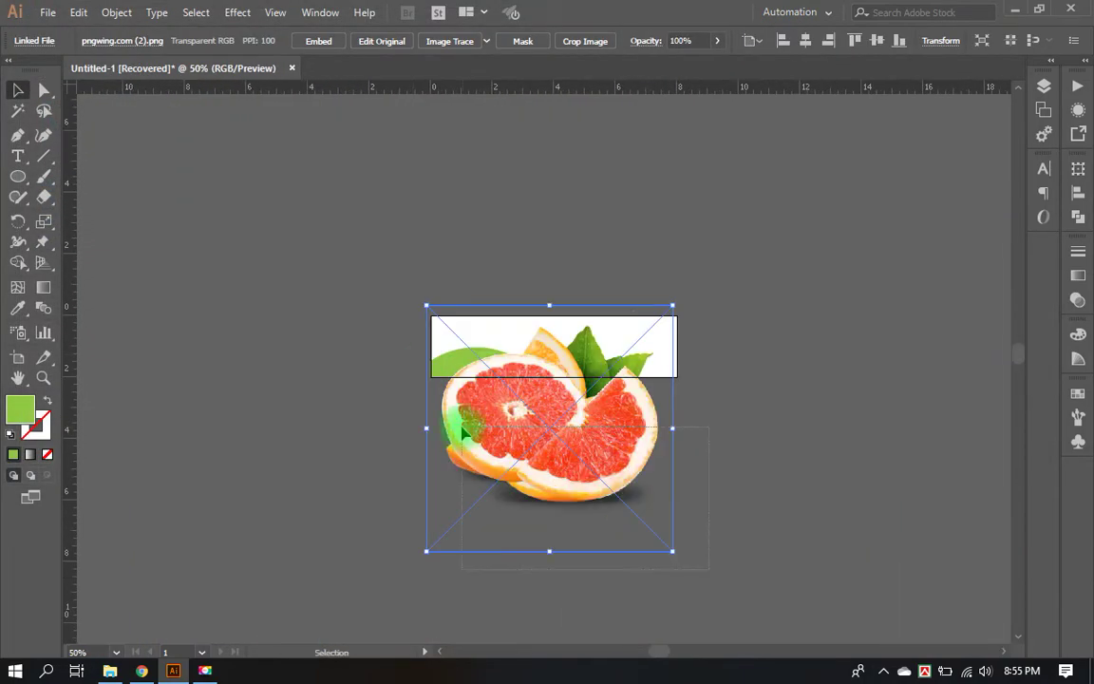
Step: Scale down both fruit photos and park the grapefruit photo above the label
{"action": "key", "text": "ctrl+a"}
{"action": "left_click_drag", "start_coordinate": [690, 551], "coordinate": [504, 385]}
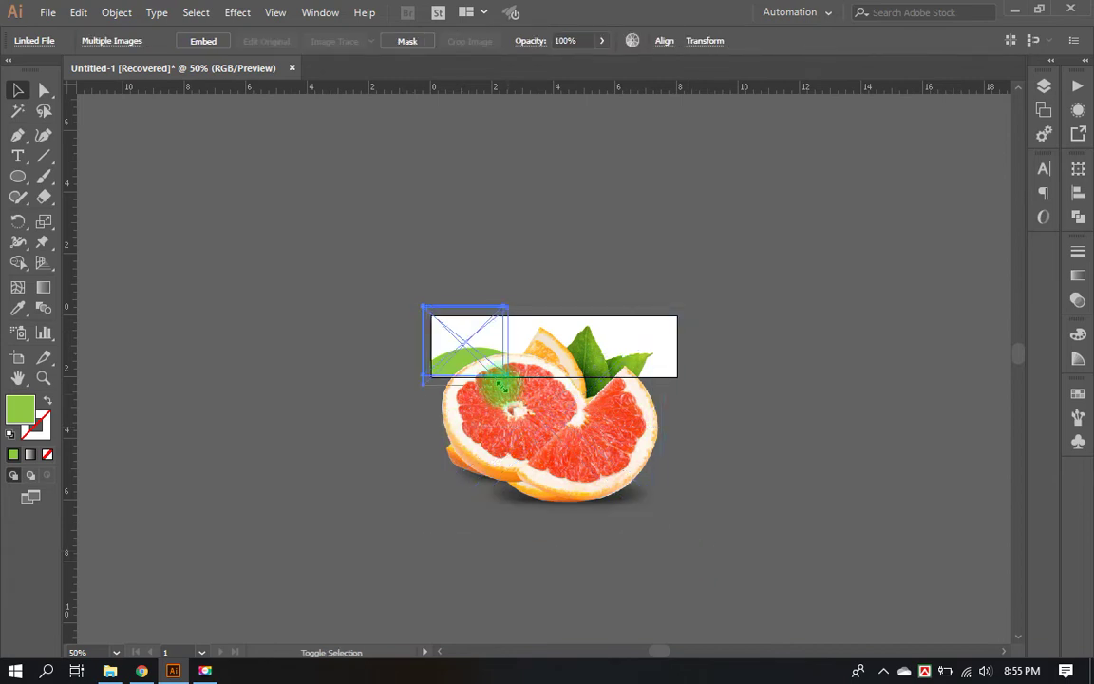
{"action": "key", "text": "ctrl+0"}
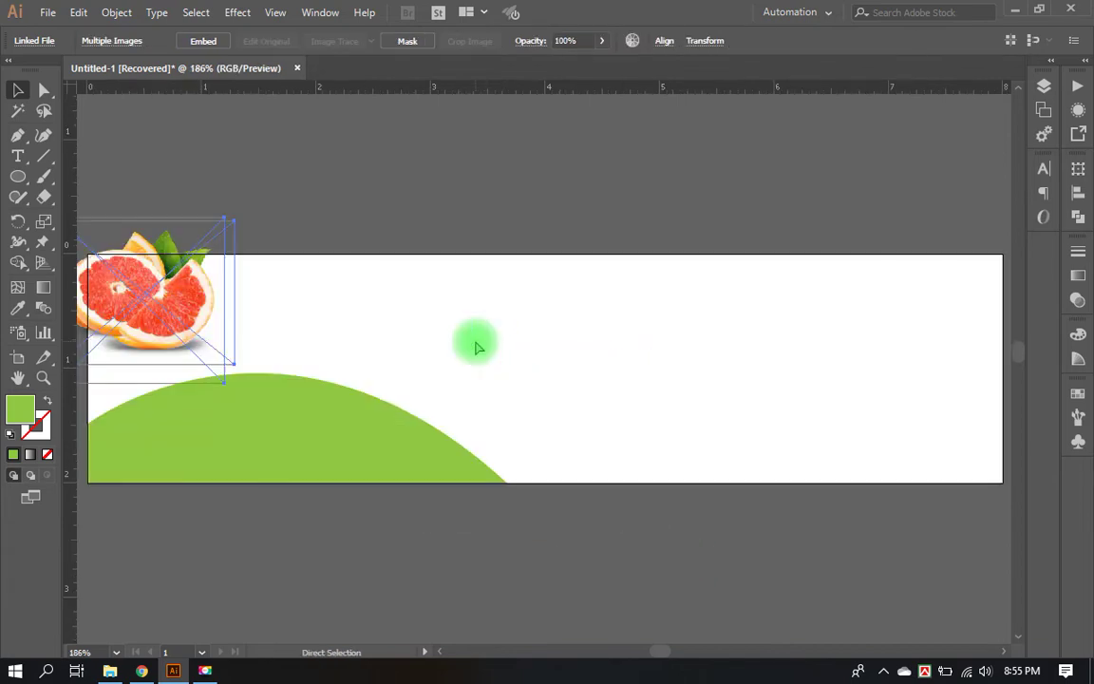
{"action": "left_click", "coordinate": [370, 299]}
{"action": "left_click_drag", "start_coordinate": [147, 289], "coordinate": [534, 195]}
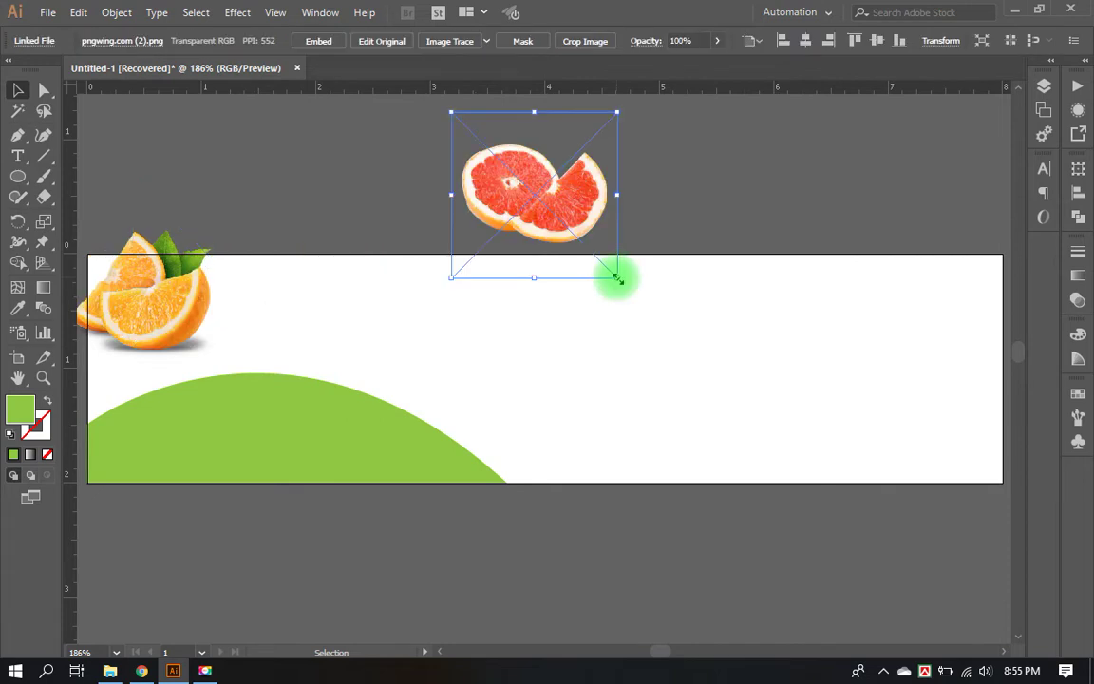
{"action": "left_click_drag", "start_coordinate": [616, 276], "coordinate": [606, 273]}
Step: Move the orange slices onto the green hill's curve and recentre the view
{"action": "mouse_move", "coordinate": [195, 268]}
{"action": "left_mouse_down"}
{"action": "mouse_move", "coordinate": [265, 217]}
{"action": "mouse_move", "coordinate": [424, 391]}
{"action": "left_mouse_up"}
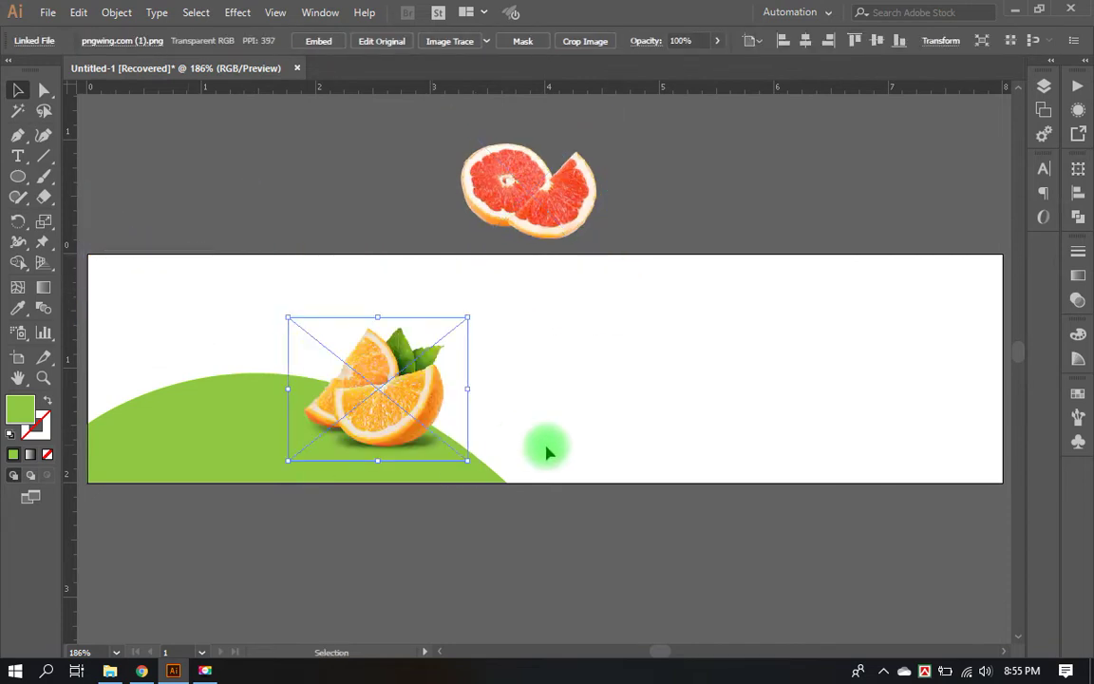
{"action": "left_click", "coordinate": [541, 445]}
{"action": "left_click_drag", "start_coordinate": [542, 207], "coordinate": [640, 244]}
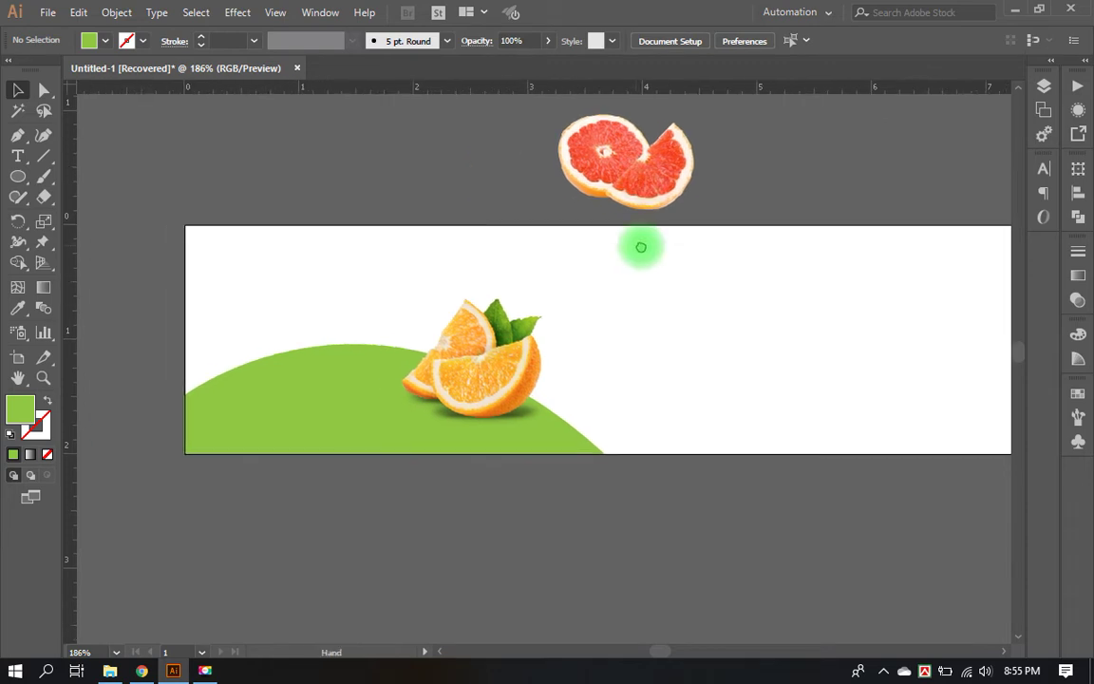
{"action": "left_click_drag", "start_coordinate": [485, 238], "coordinate": [465, 262]}
{"action": "scroll", "coordinate": [573, 427], "scroll_direction": "up", "scroll_amount": 5}
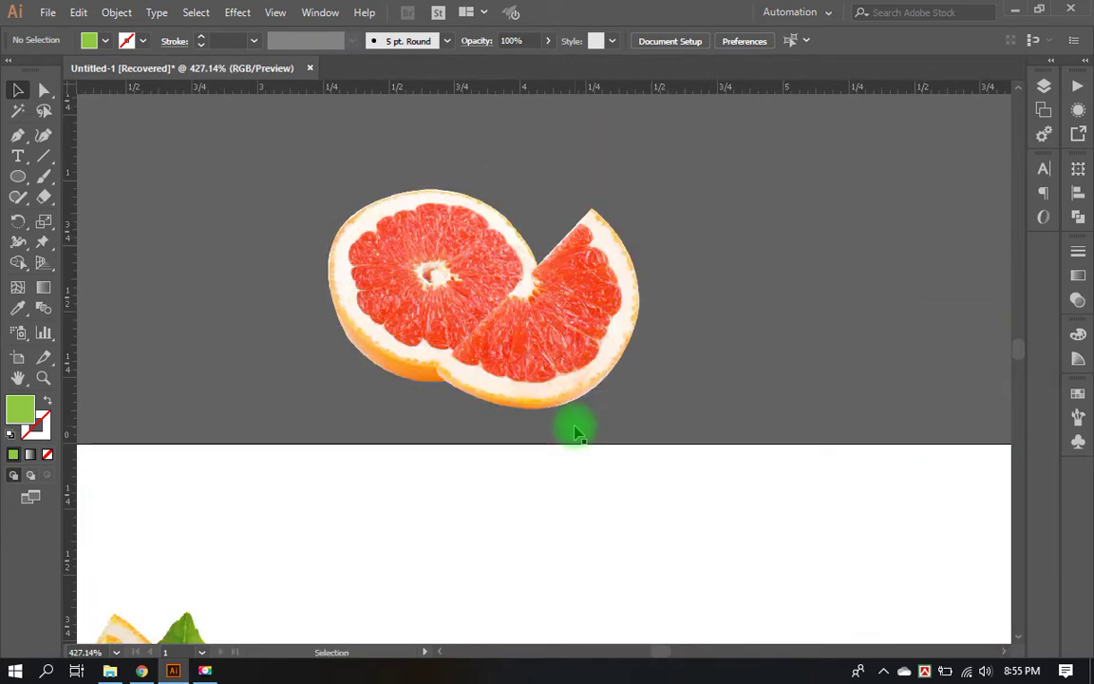
Step: Trace a closed Pen outline around the grapefruit's separate wedge slice
{"action": "key", "text": "p"}
{"action": "left_click", "coordinate": [591, 209]}
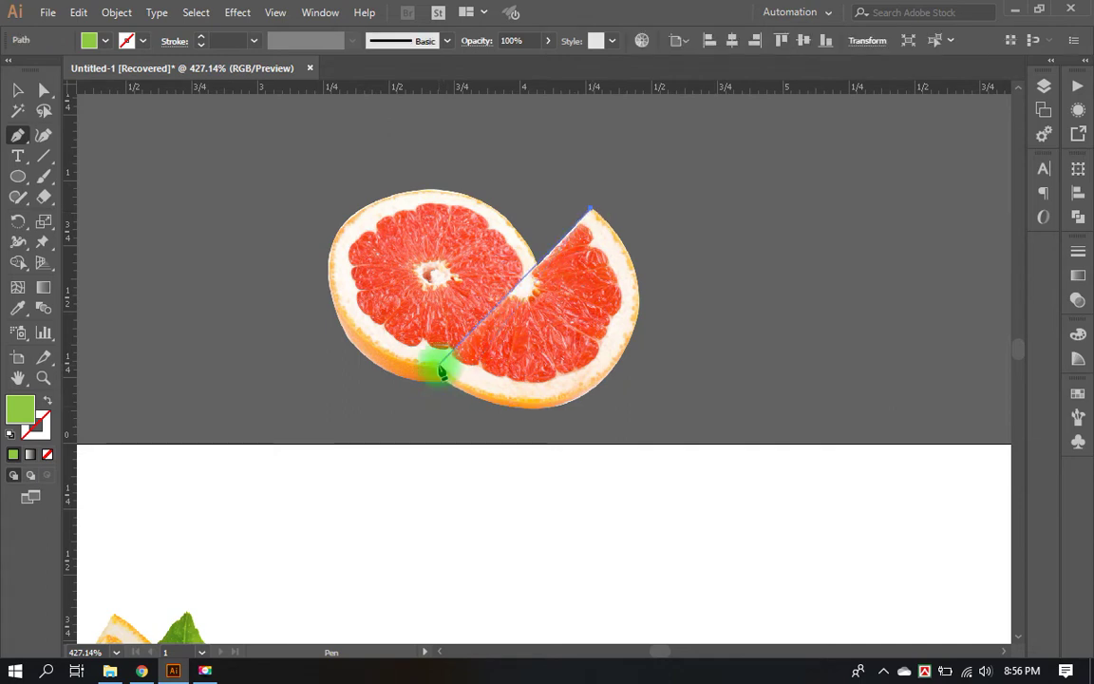
{"action": "left_click", "coordinate": [439, 366]}
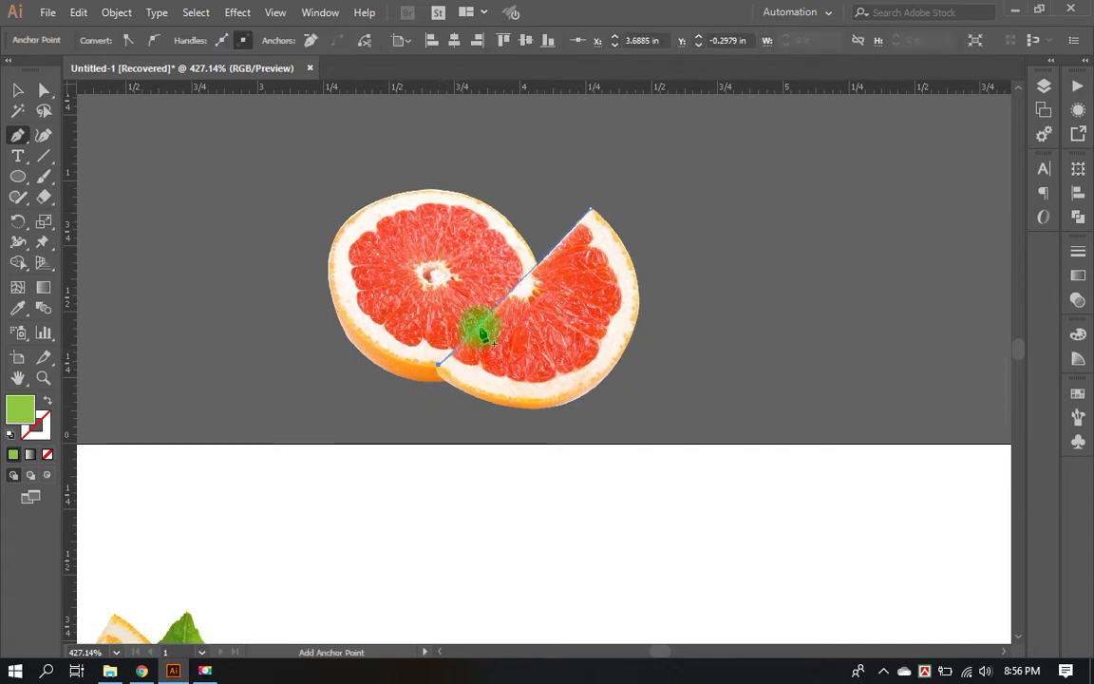
{"action": "left_click", "coordinate": [514, 290]}
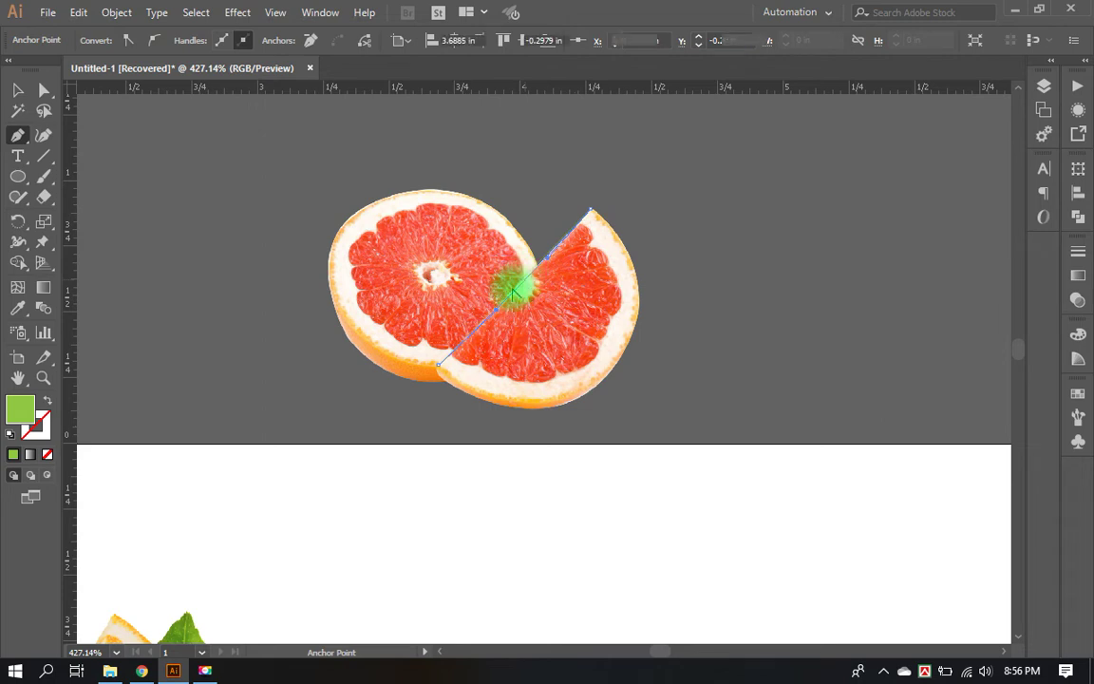
{"action": "left_click", "coordinate": [453, 382]}
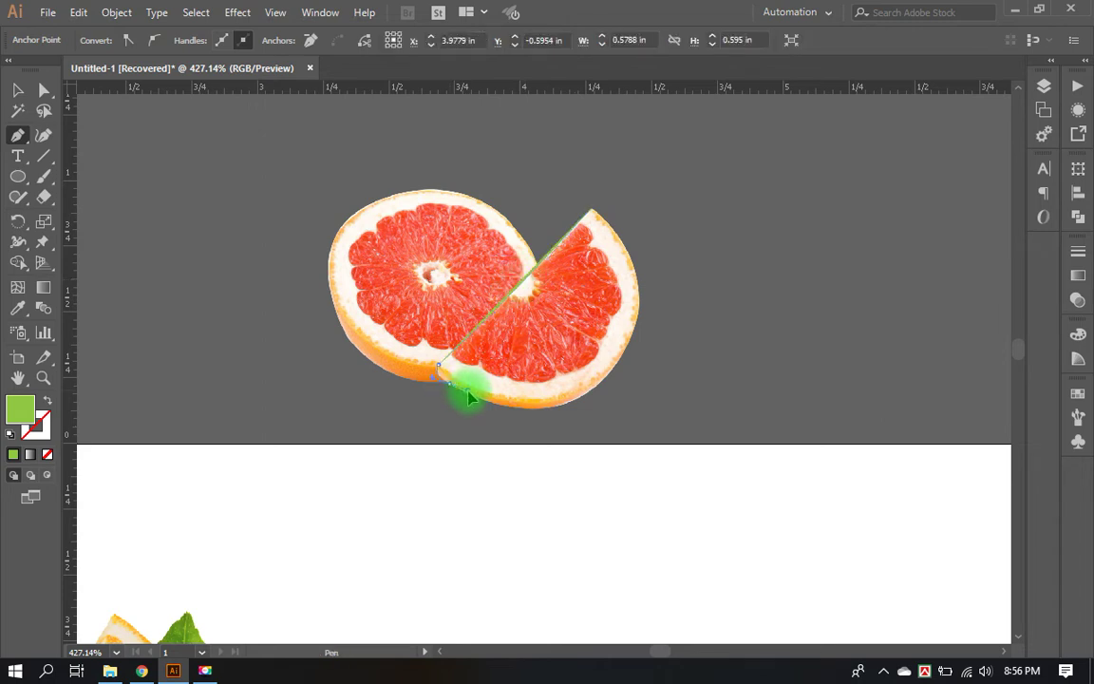
{"action": "left_click", "coordinate": [454, 389]}
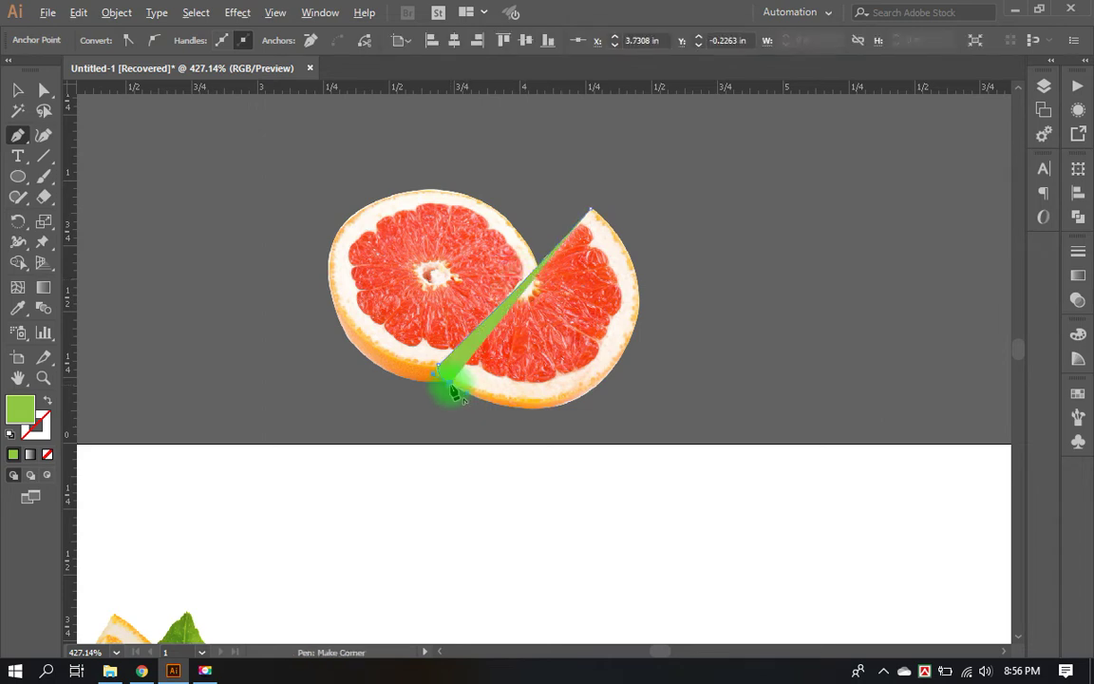
{"action": "left_click", "coordinate": [465, 419]}
{"action": "left_click", "coordinate": [692, 447]}
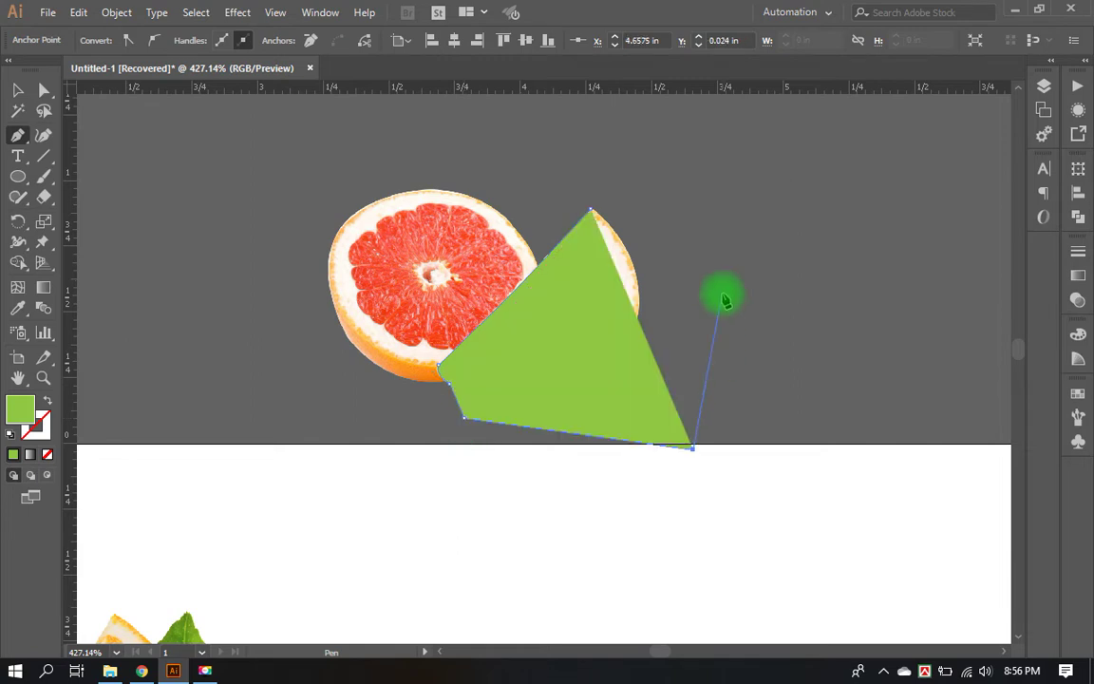
{"action": "left_click", "coordinate": [722, 300]}
{"action": "key", "text": "ctrl+z"}
{"action": "key", "text": "ctrl+z"}
{"action": "left_click_drag", "start_coordinate": [622, 438], "coordinate": [647, 405]}
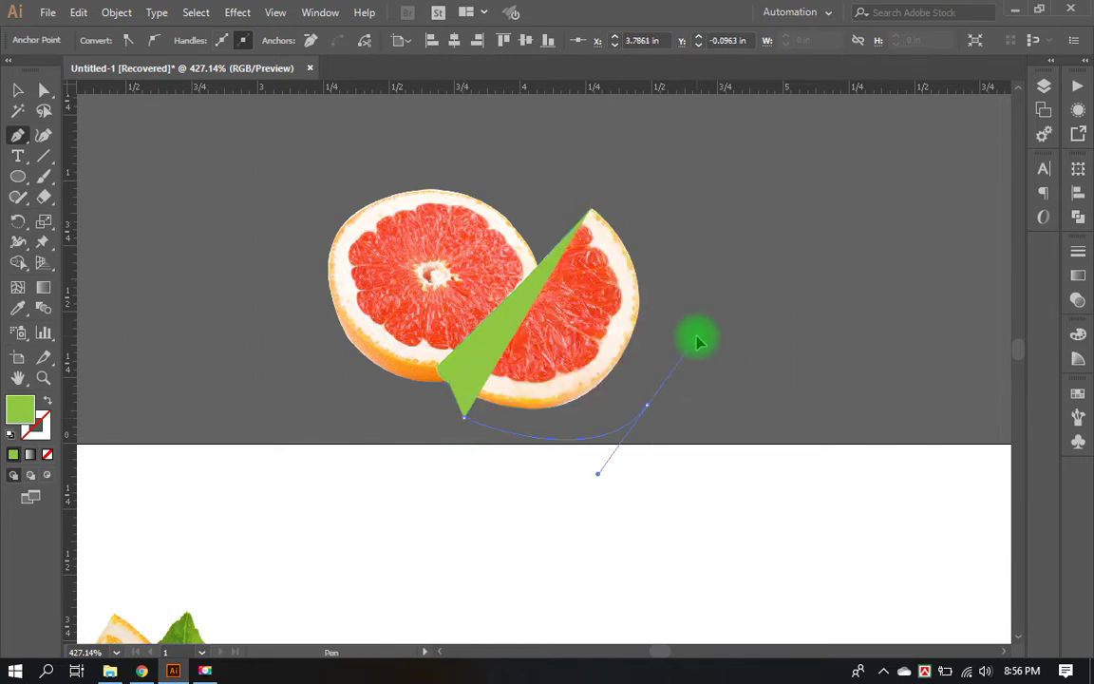
{"action": "left_click", "coordinate": [686, 192]}
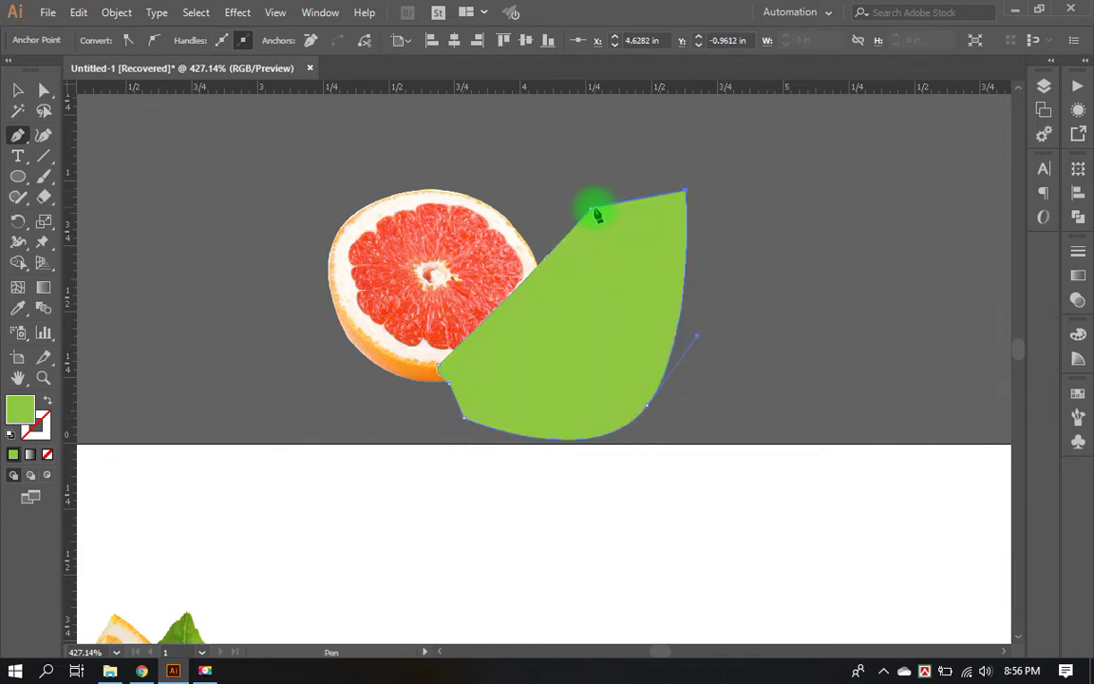
{"action": "left_click", "coordinate": [590, 209]}
Step: Clip the grapefruit photo to the wedge outline with a Ctrl+7 clipping mask
{"action": "key", "text": "v"}
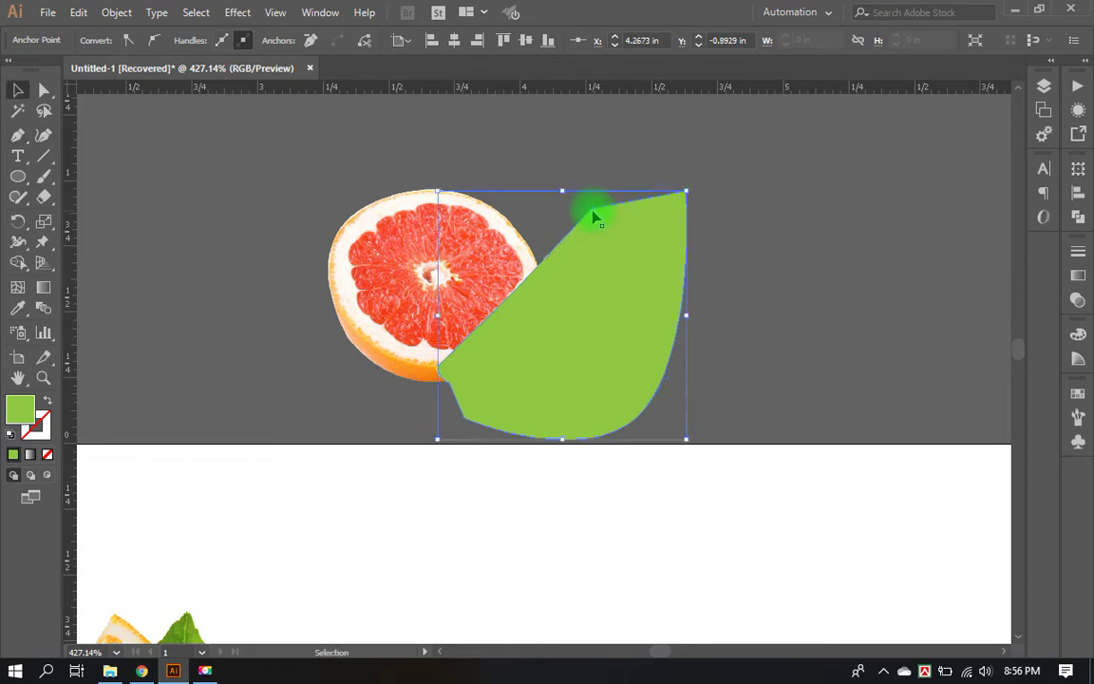
{"action": "left_click_drag", "start_coordinate": [305, 115], "coordinate": [664, 480]}
{"action": "key", "text": "ctrl+7"}
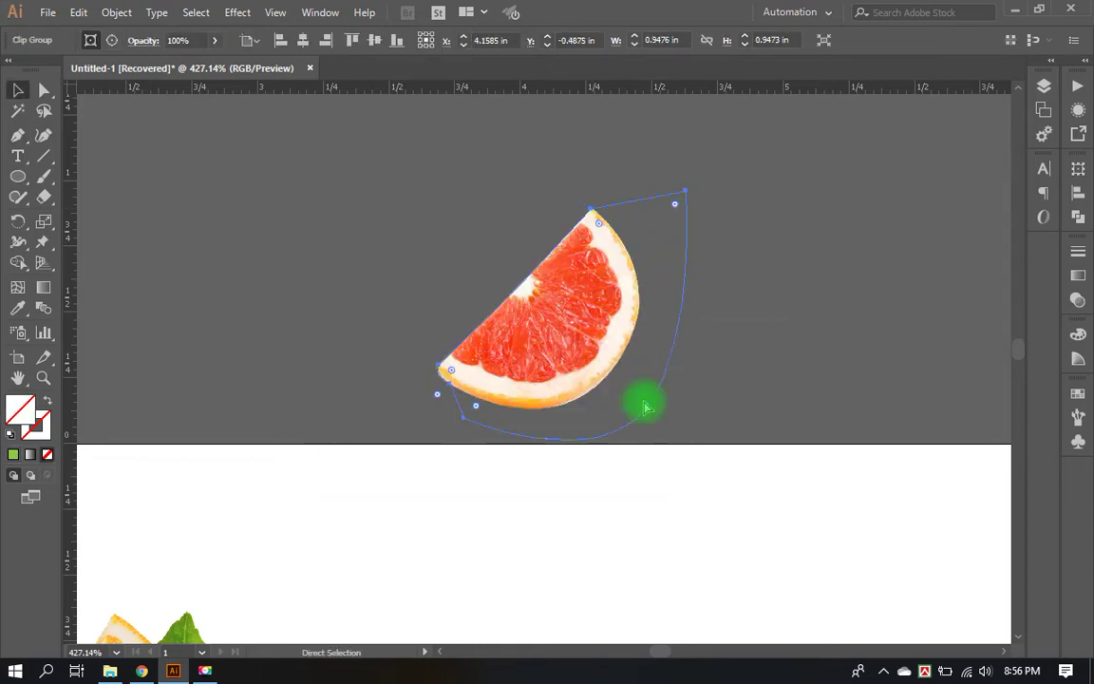
{"action": "key", "text": "space"}
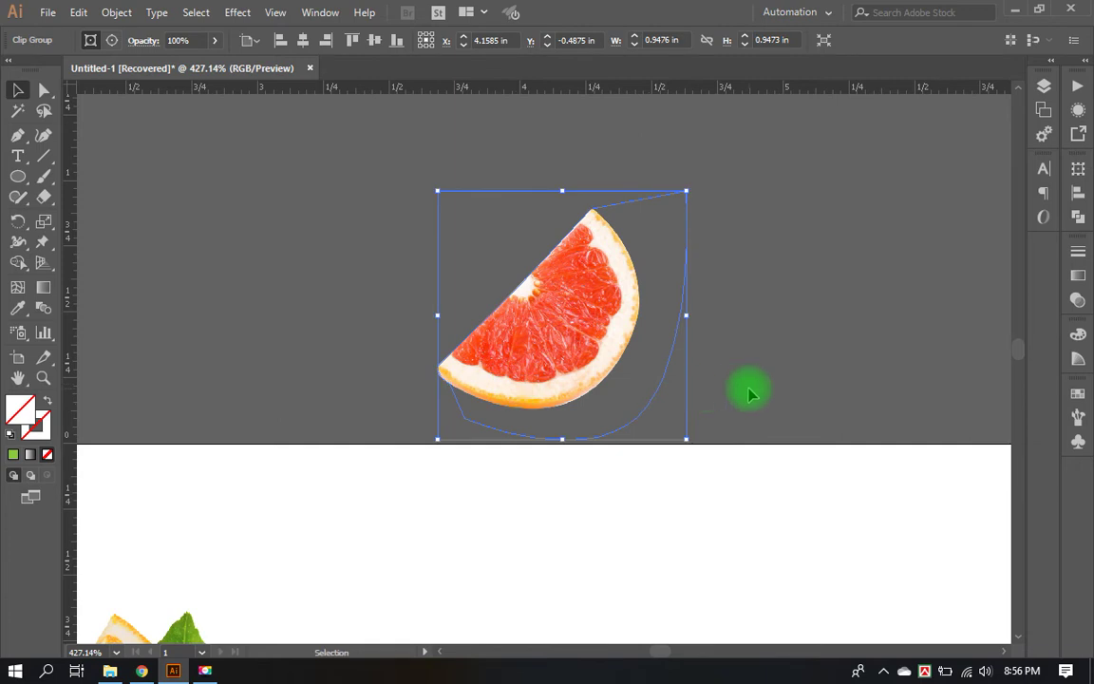
{"action": "left_click", "coordinate": [750, 385]}
Step: Draw a flat ellipse beneath the wedge and fill it dark grey
{"action": "key", "text": "l"}
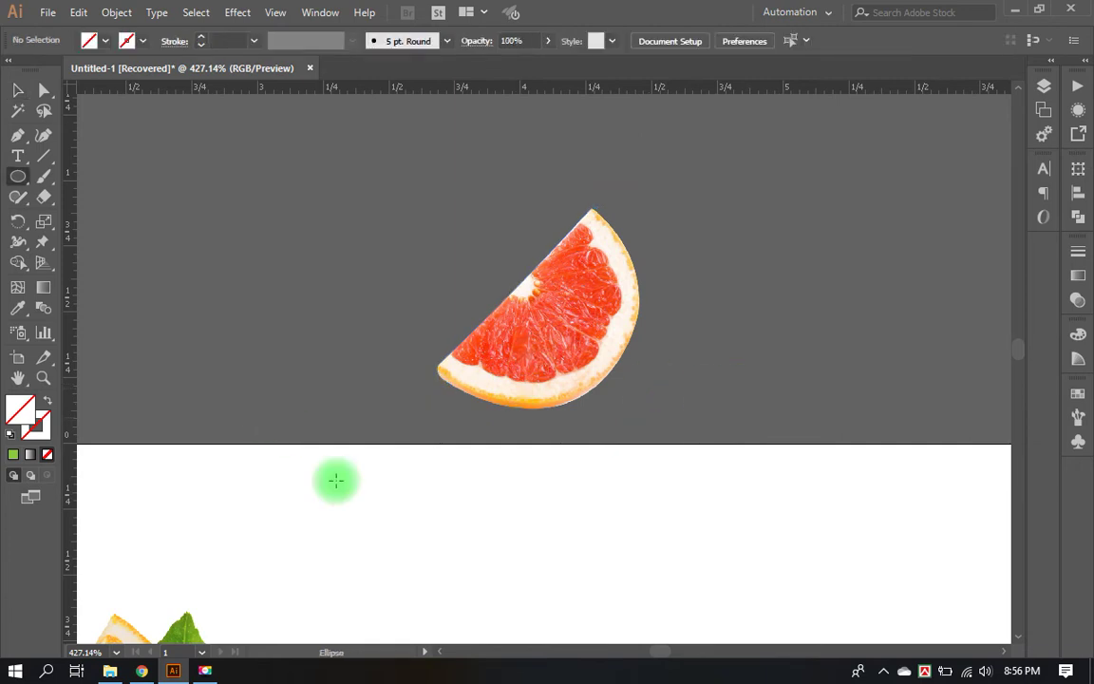
{"action": "left_click_drag", "start_coordinate": [418, 434], "coordinate": [657, 413]}
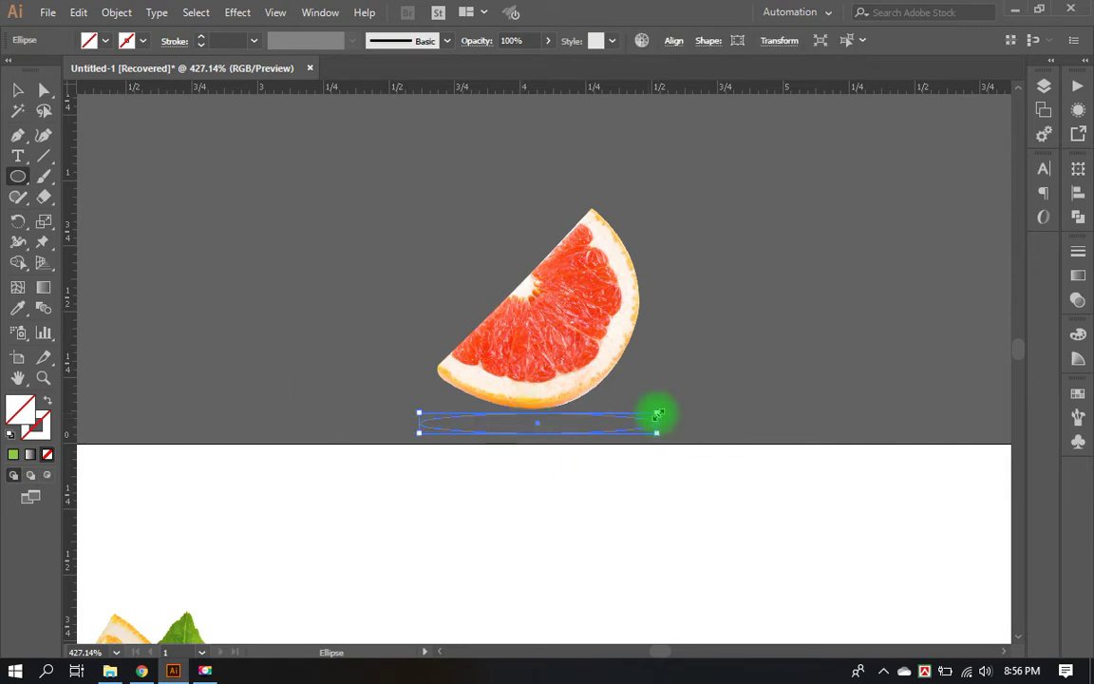
{"action": "key", "text": "v"}
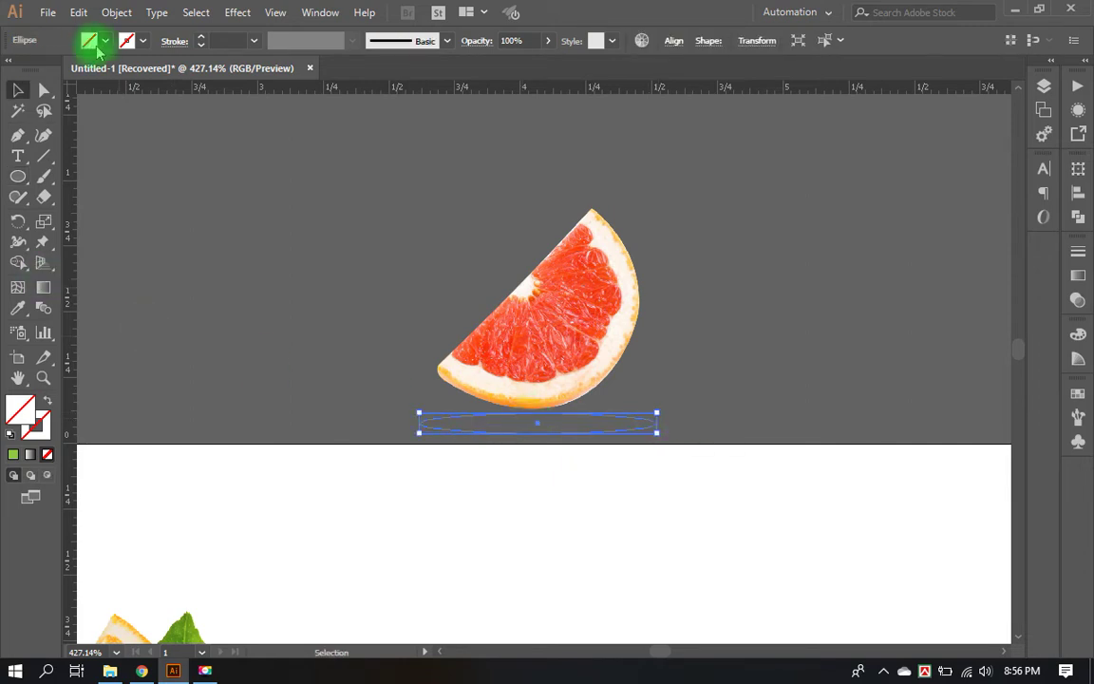
{"action": "left_click", "coordinate": [97, 45]}
{"action": "left_click", "coordinate": [35, 119]}
{"action": "left_click", "coordinate": [680, 352]}
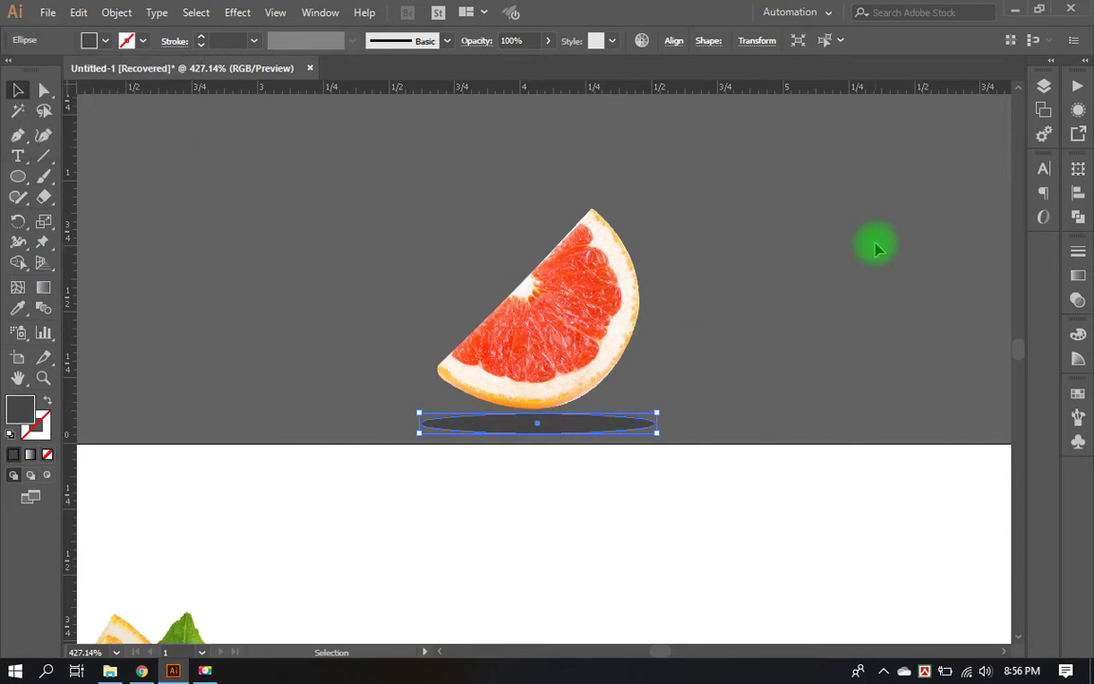
Step: Move the wedge and shadow onto the label, raising the shadow slightly closer
{"action": "mouse_move", "coordinate": [722, 465]}
{"action": "left_mouse_down"}
{"action": "mouse_move", "coordinate": [594, 332]}
{"action": "mouse_move", "coordinate": [600, 427]}
{"action": "left_mouse_up"}
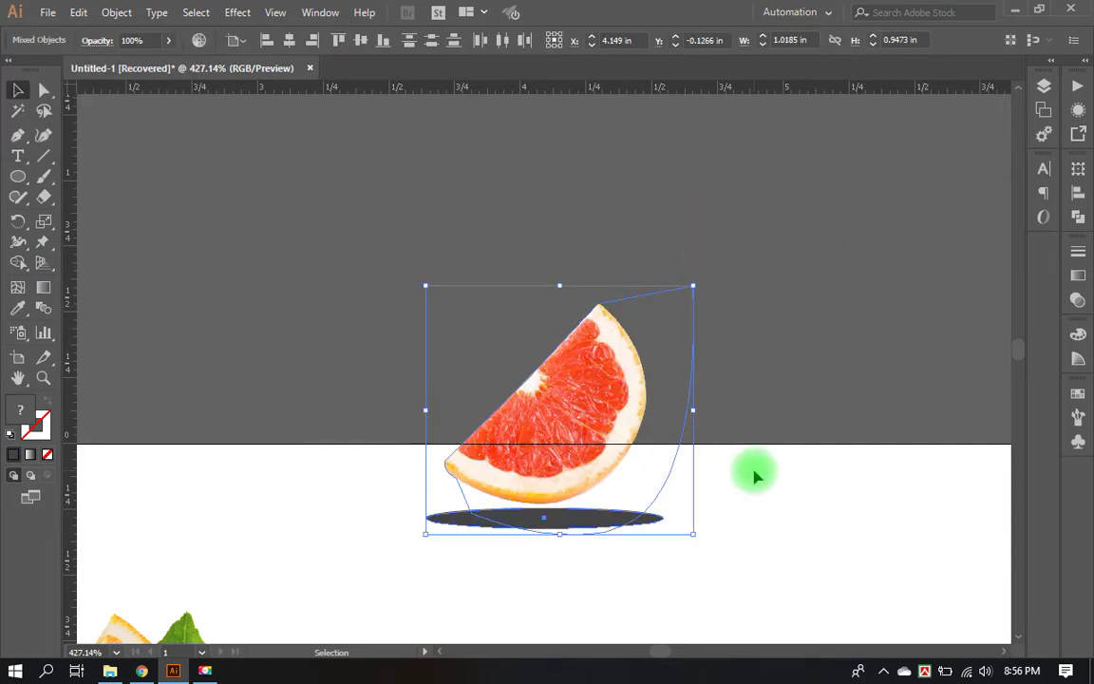
{"action": "left_click", "coordinate": [755, 476]}
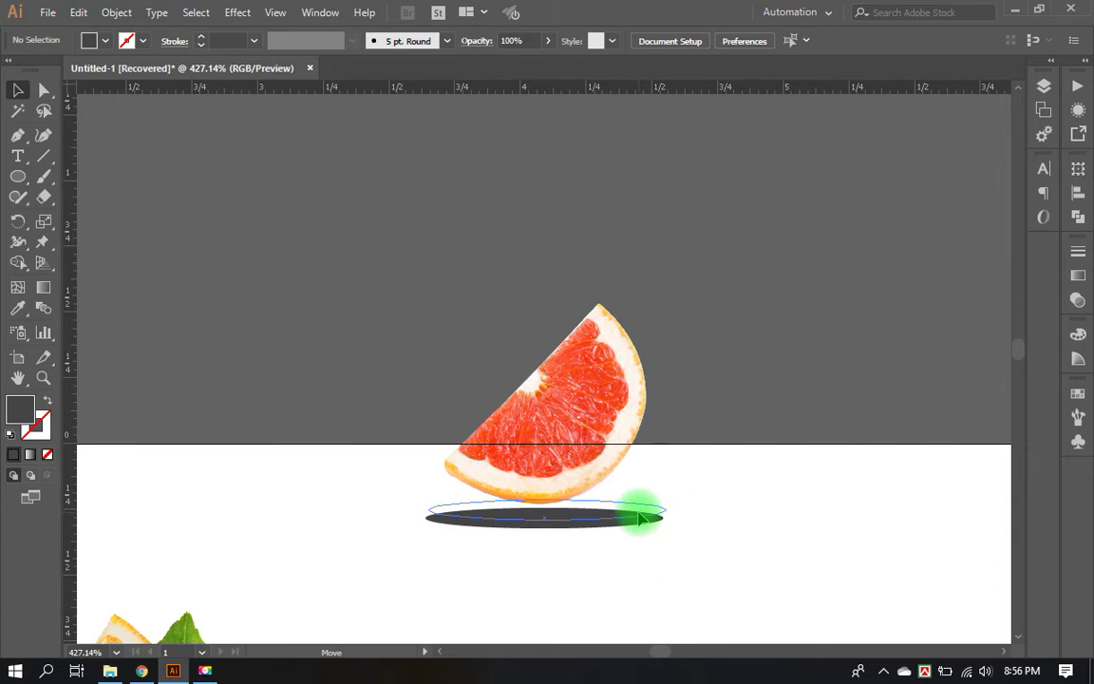
{"action": "left_click_drag", "start_coordinate": [642, 518], "coordinate": [641, 512]}
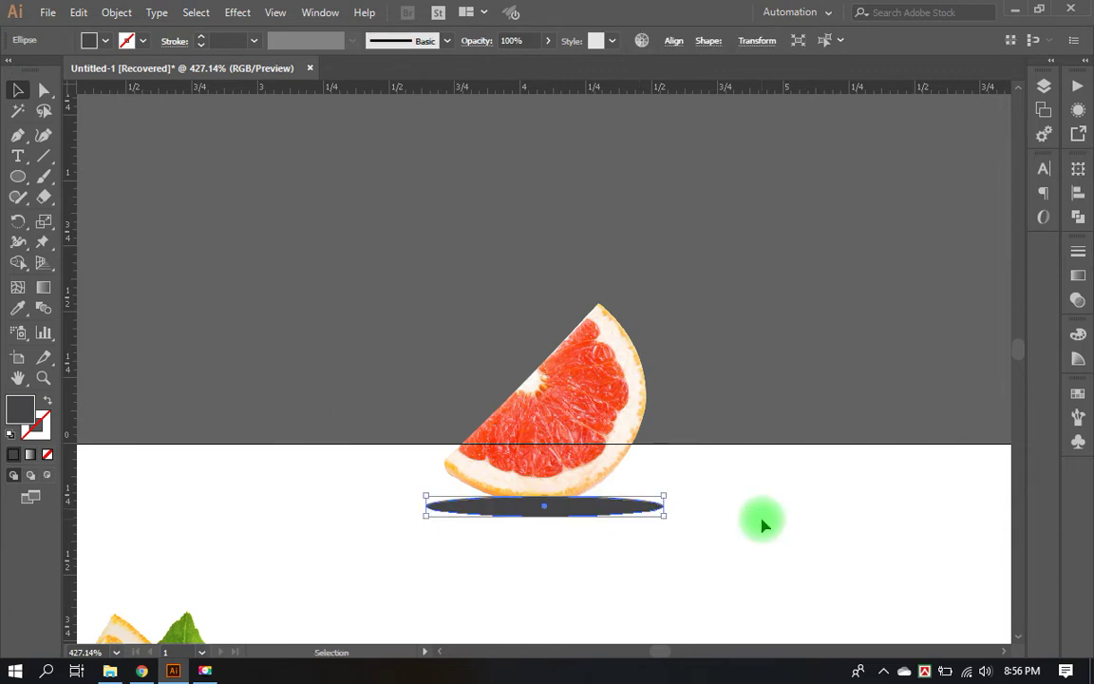
{"action": "left_click", "coordinate": [762, 521]}
Step: Apply a Gaussian Blur of radius 5.2 to the grey shadow ellipse
{"action": "left_click", "coordinate": [628, 513]}
{"action": "left_click", "coordinate": [238, 11]}
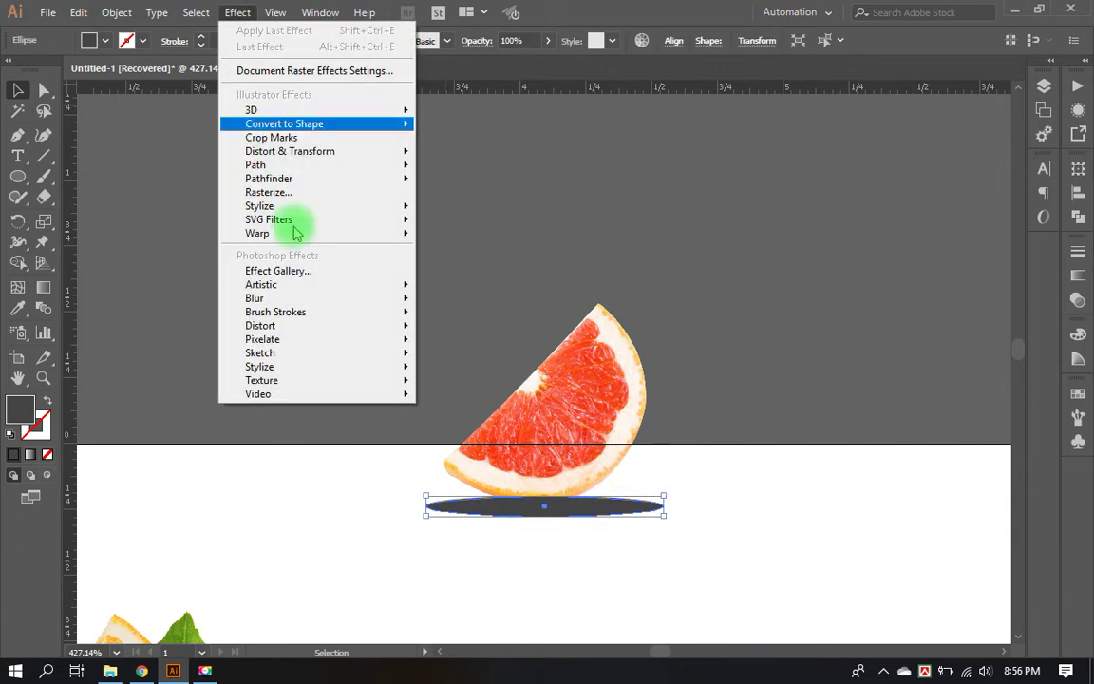
{"action": "left_click", "coordinate": [503, 302]}
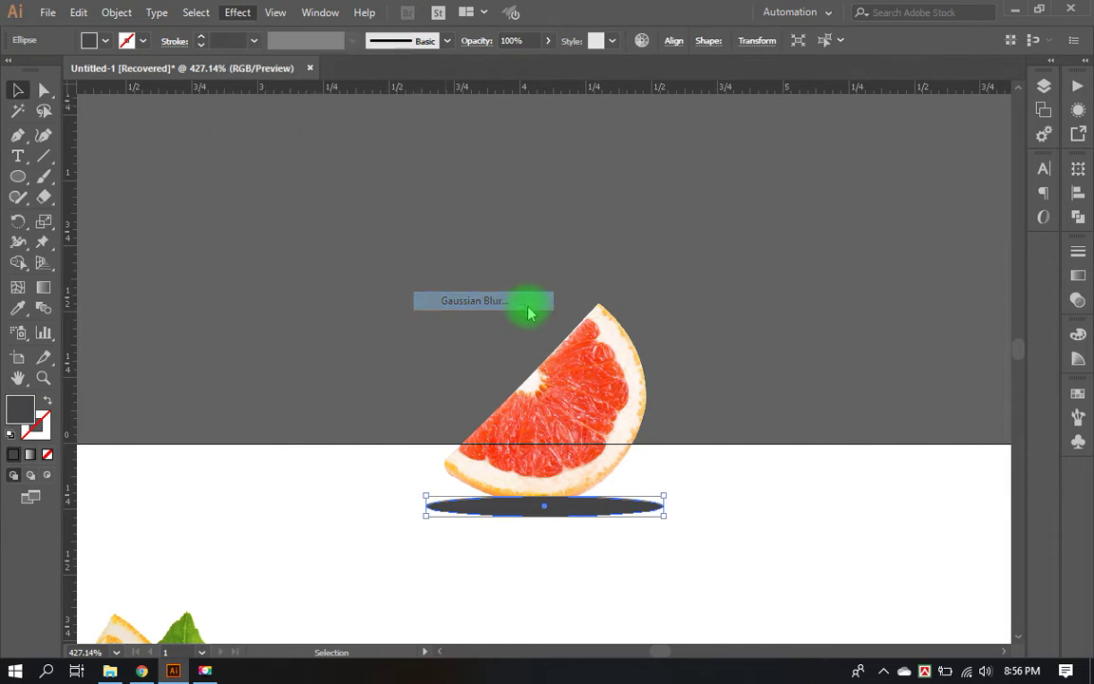
{"action": "left_click", "coordinate": [474, 353]}
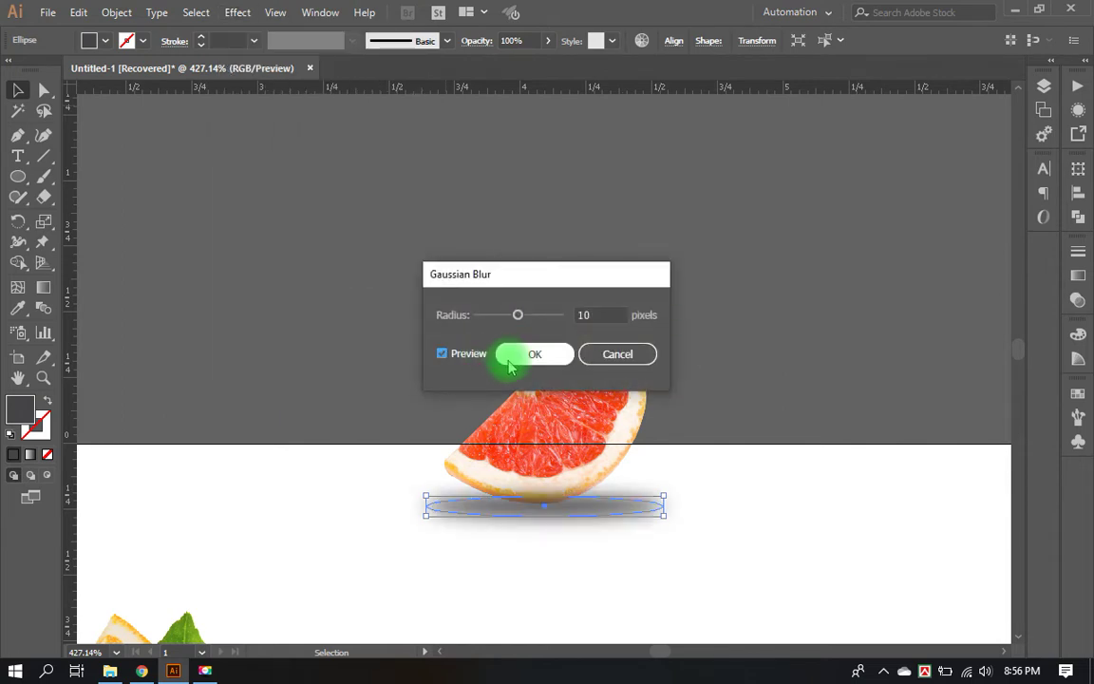
{"action": "left_click_drag", "start_coordinate": [516, 315], "coordinate": [498, 315]}
{"action": "left_click", "coordinate": [541, 359]}
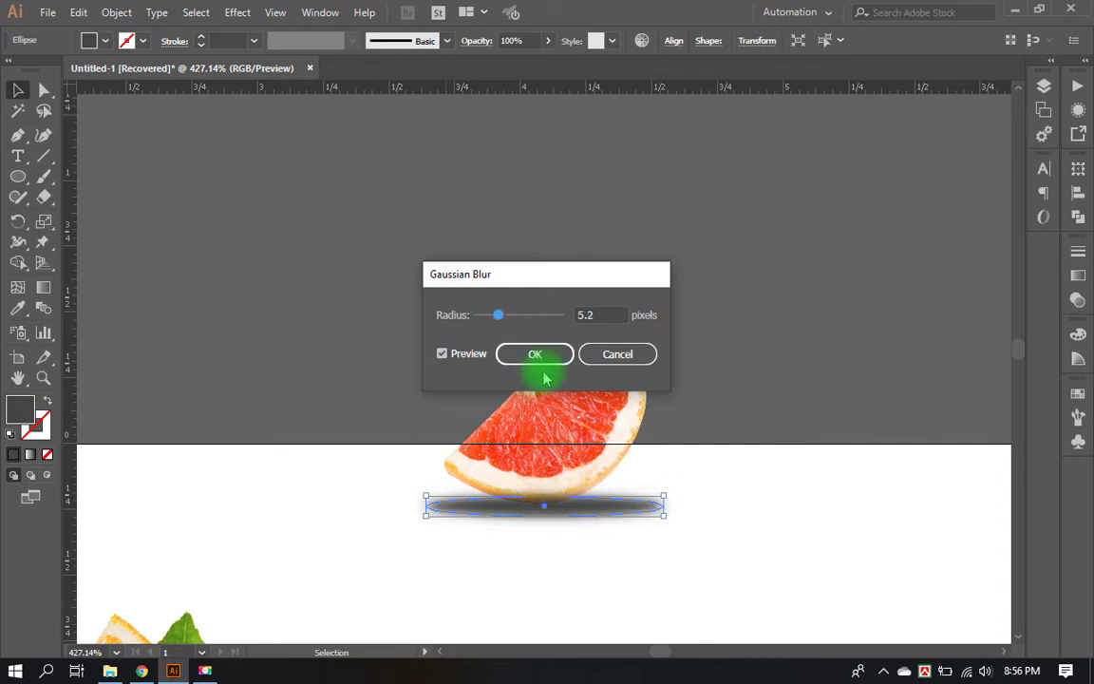
{"action": "left_click", "coordinate": [821, 575]}
Step: Select the grapefruit wedge with its shadow and drag them onto the label's left-side hill
{"action": "right_click", "coordinate": [618, 402]}
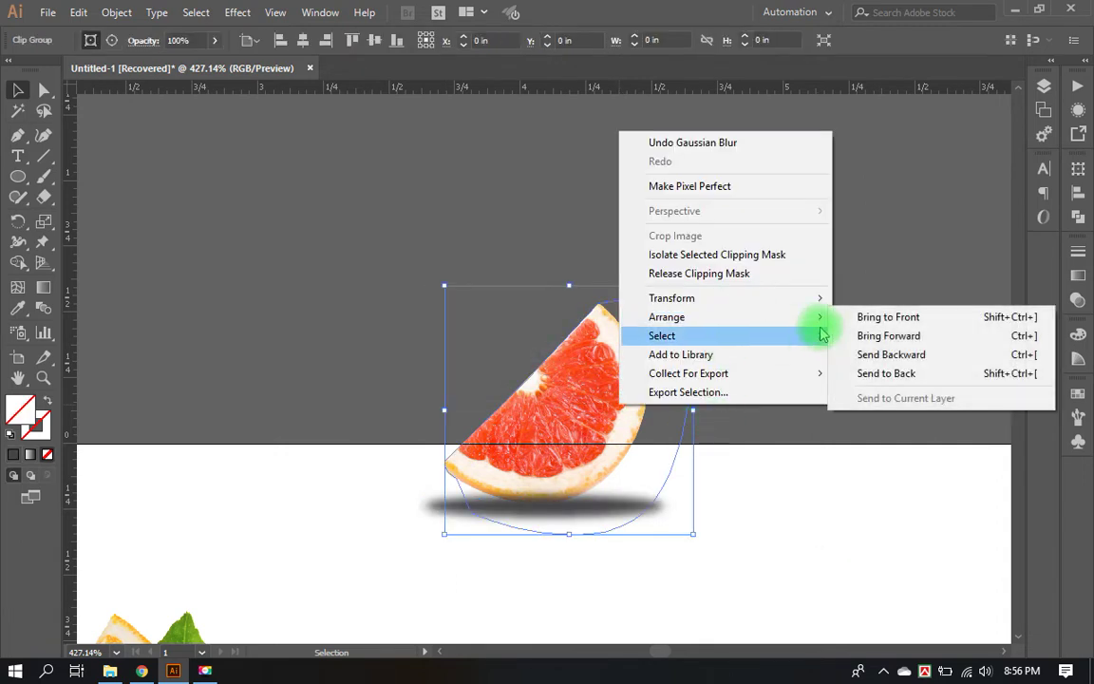
{"action": "left_click", "coordinate": [854, 432]}
{"action": "left_click", "coordinate": [456, 334]}
{"action": "key", "text": "ctrl+a"}
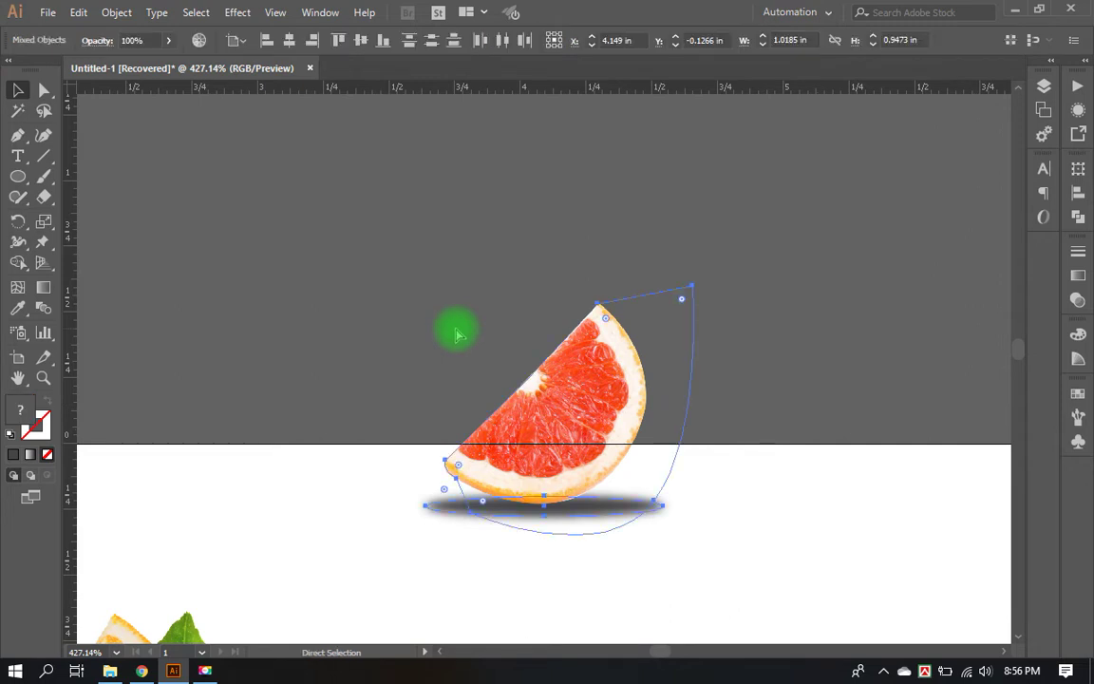
{"action": "left_click", "coordinate": [613, 441]}
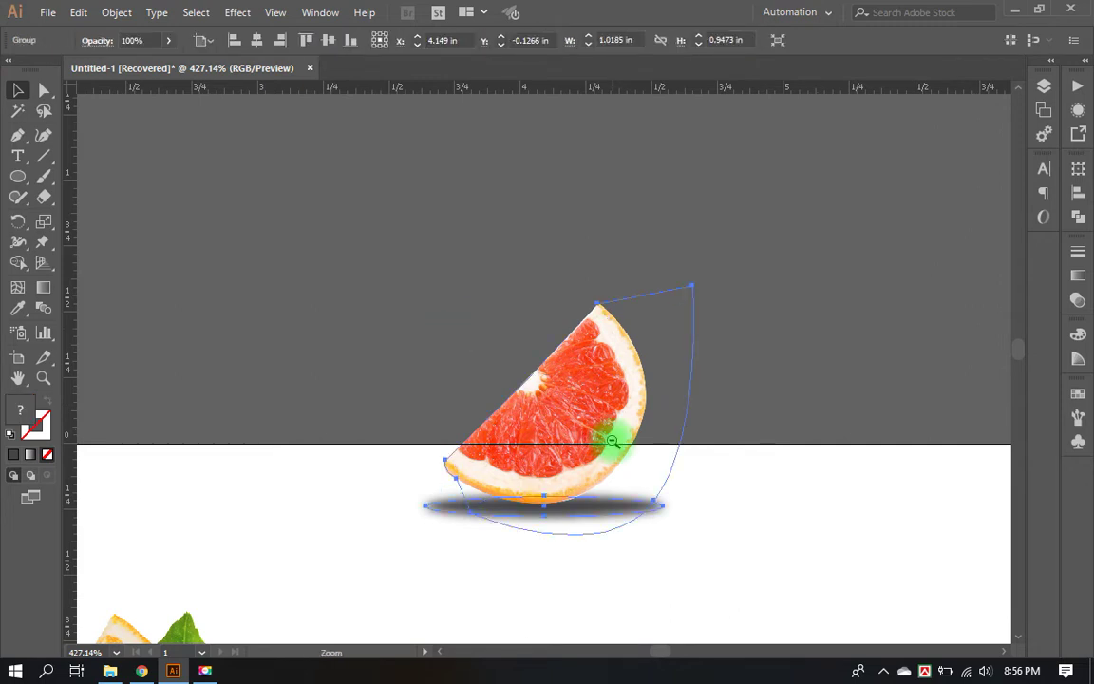
{"action": "left_click", "coordinate": [471, 440], "text": "alt"}
{"action": "left_click", "coordinate": [725, 403], "text": "alt"}
{"action": "mouse_move", "coordinate": [727, 268]}
{"action": "left_mouse_down"}
{"action": "mouse_move", "coordinate": [511, 369]}
{"action": "mouse_move", "coordinate": [326, 424]}
{"action": "left_mouse_up"}
Step: Reflect the grapefruit group across the vertical axis and nudge it slightly left
{"action": "right_click", "coordinate": [327, 425]}
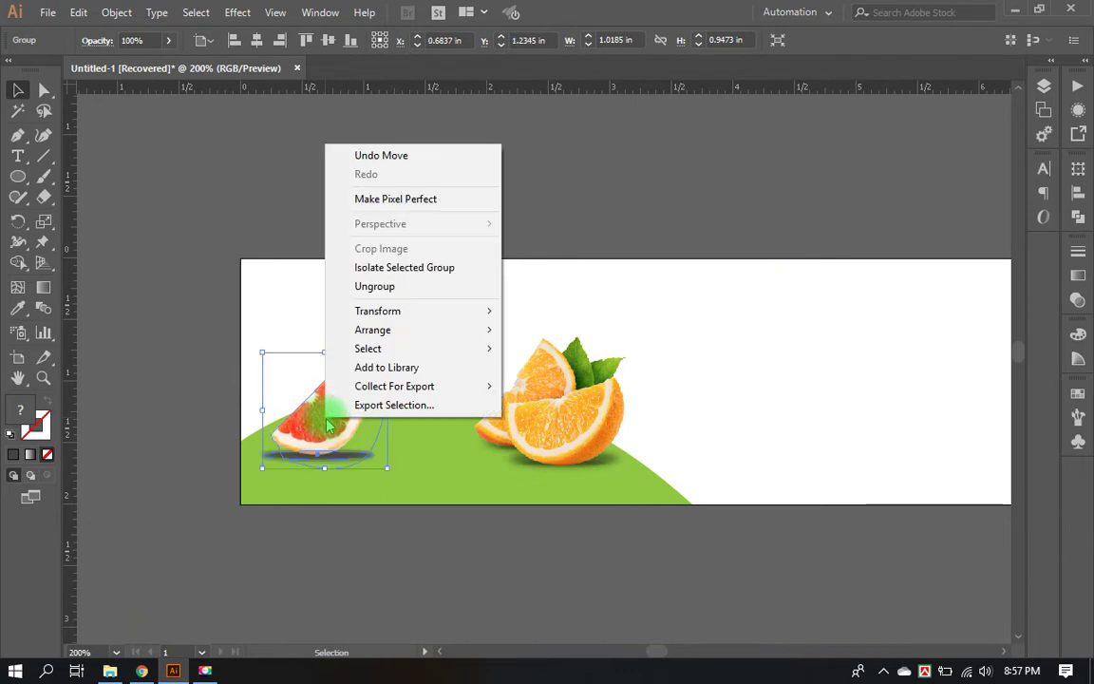
{"action": "left_click", "coordinate": [408, 330]}
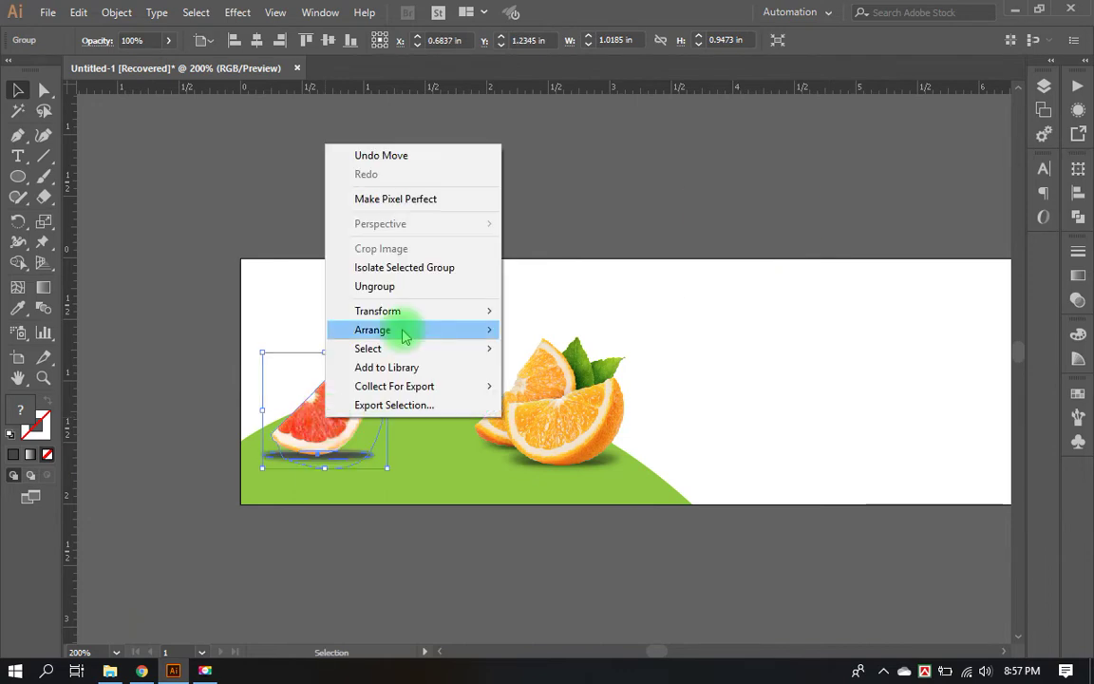
{"action": "left_click", "coordinate": [452, 310]}
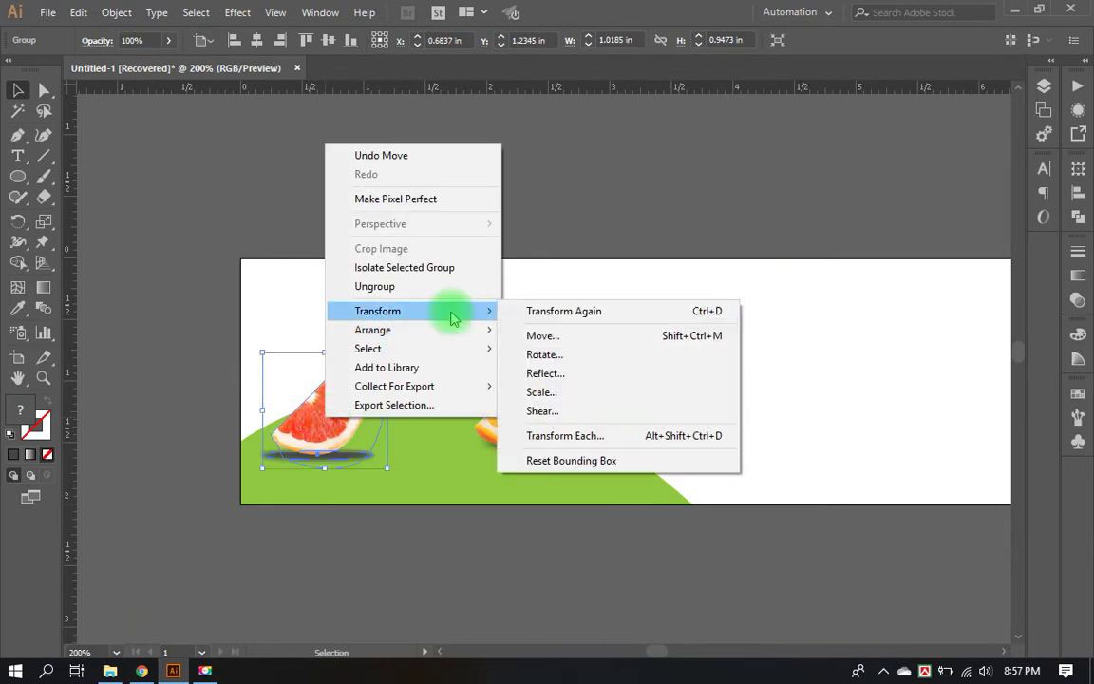
{"action": "left_click", "coordinate": [571, 383]}
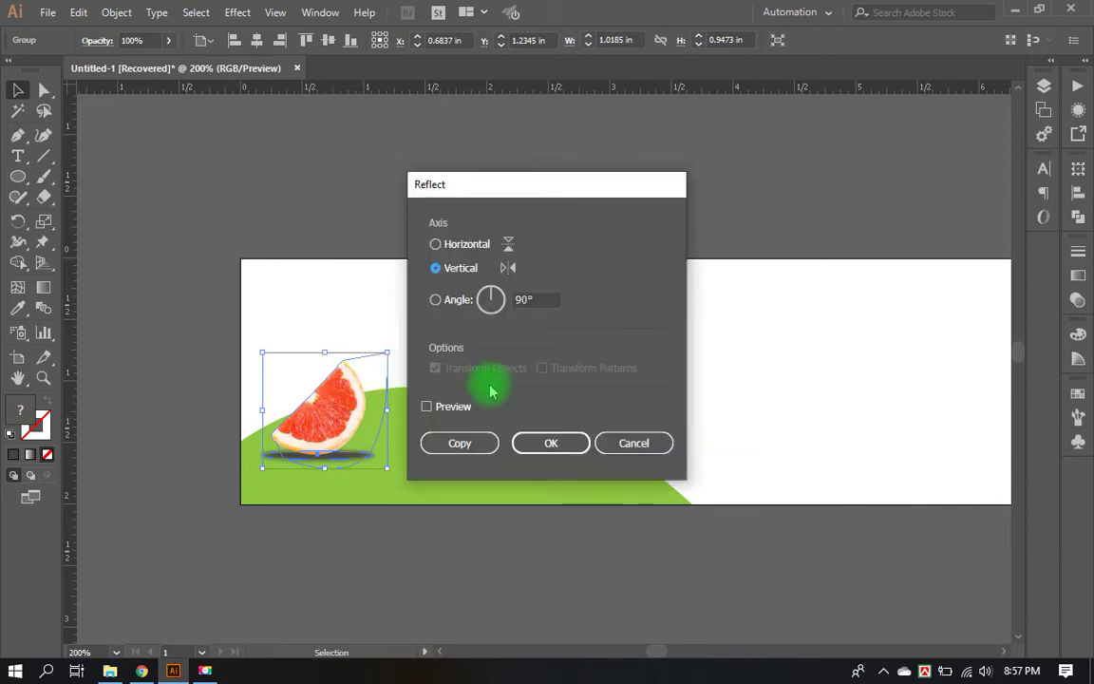
{"action": "left_click", "coordinate": [528, 448]}
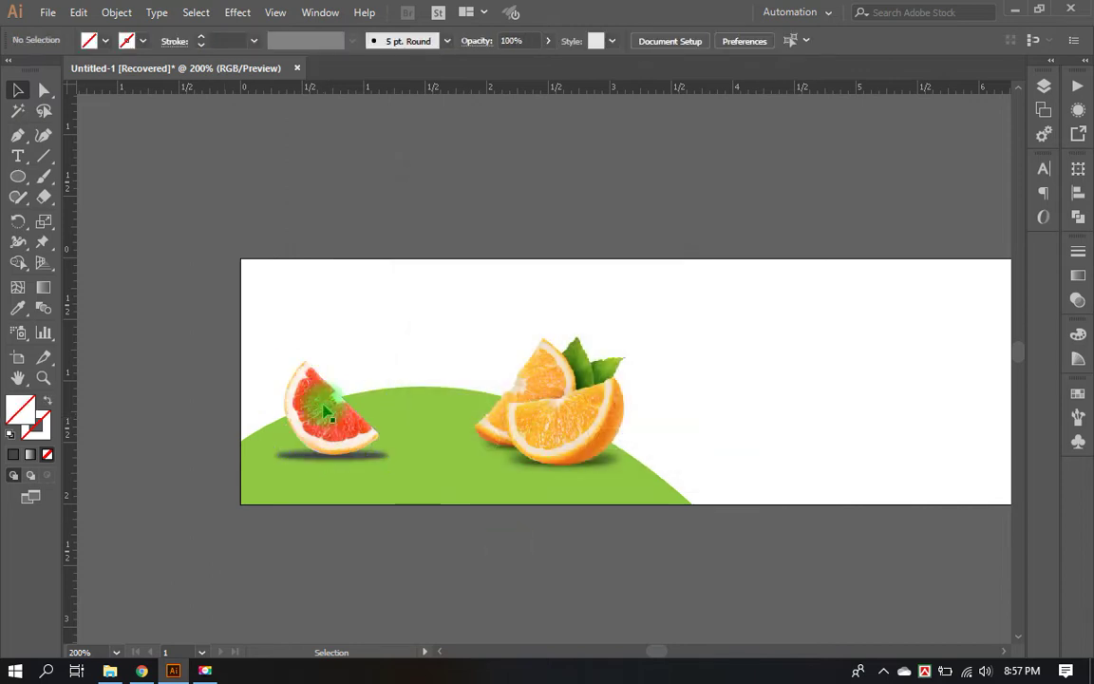
{"action": "left_click_drag", "start_coordinate": [306, 408], "coordinate": [290, 408]}
Step: Isolate the grapefruit group and lower its shadow's opacity, trying about 60% and then 70%
{"action": "left_click", "coordinate": [332, 490]}
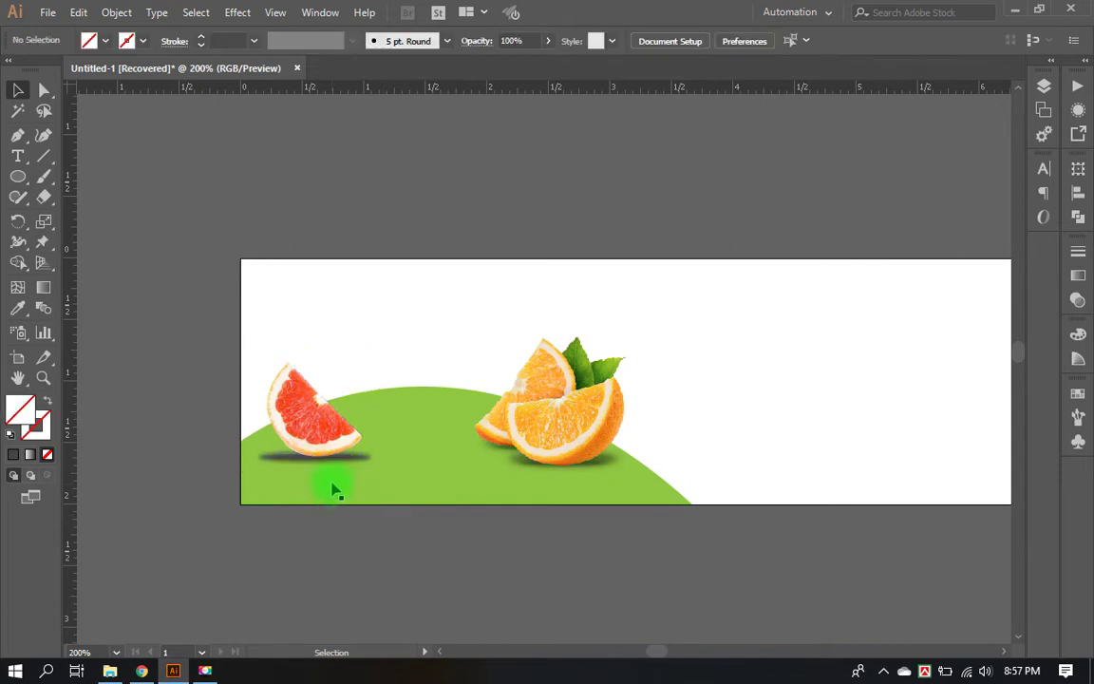
{"action": "double_click", "coordinate": [354, 455]}
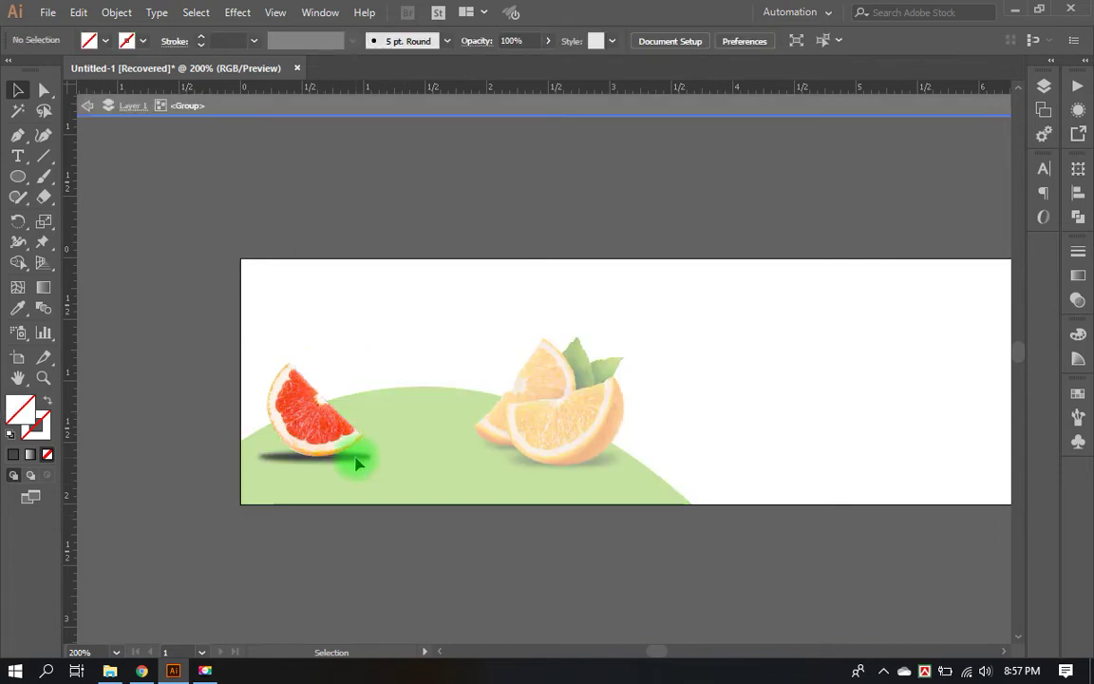
{"action": "left_click_drag", "start_coordinate": [547, 43], "coordinate": [522, 71]}
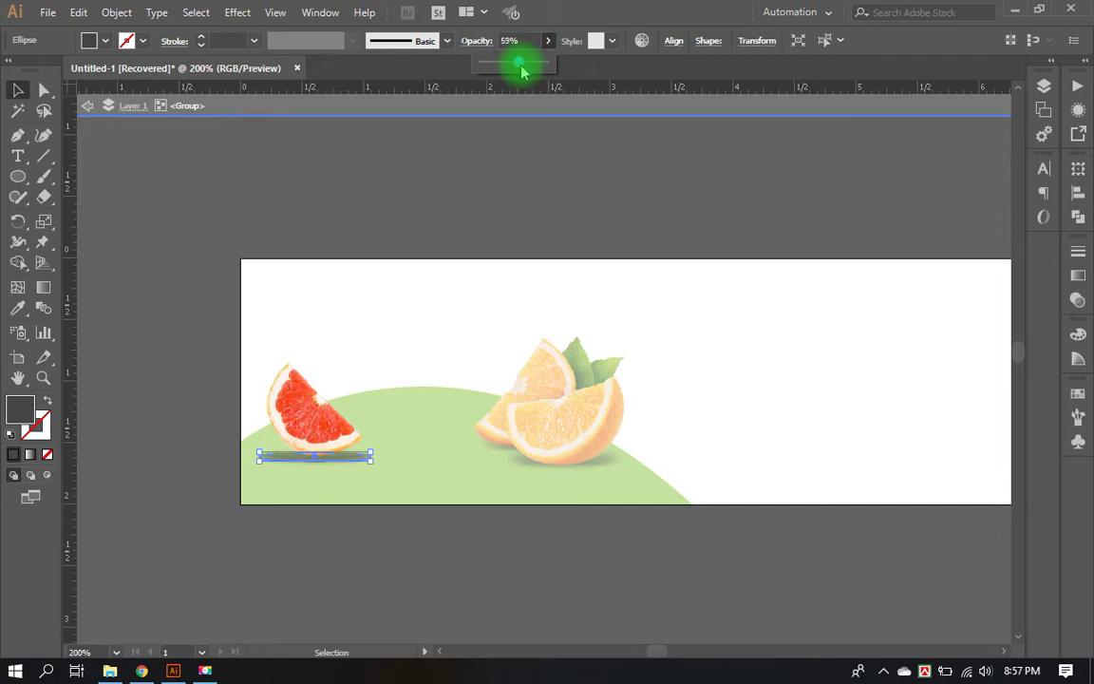
{"action": "left_click", "coordinate": [589, 198]}
{"action": "double_click", "coordinate": [591, 199]}
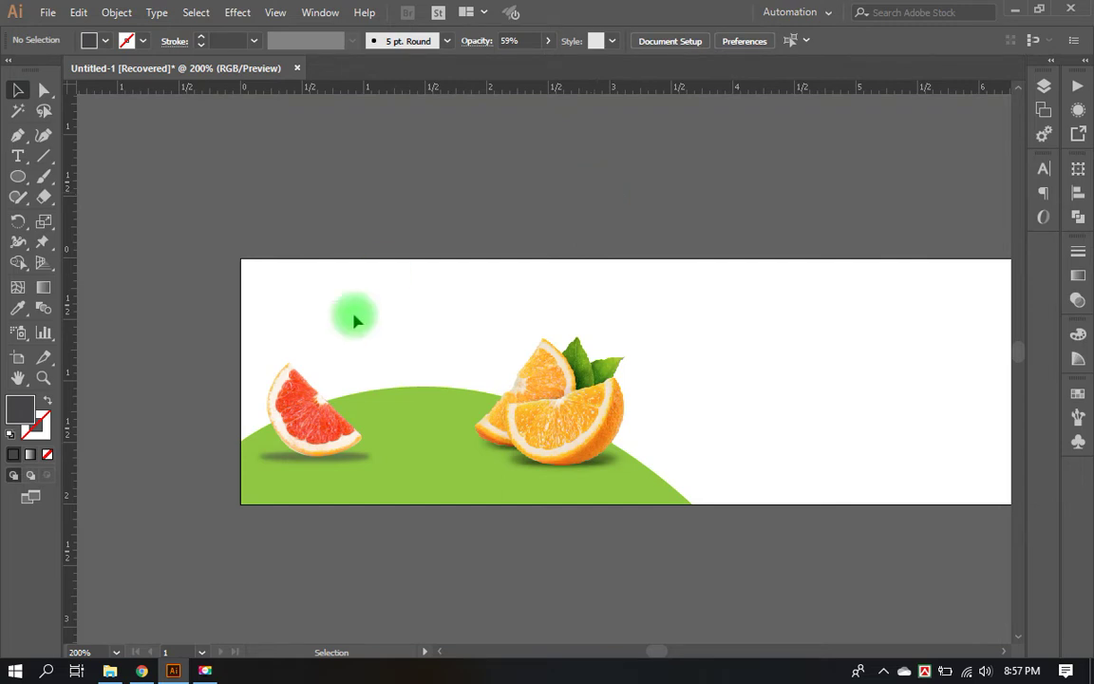
{"action": "double_click", "coordinate": [355, 465]}
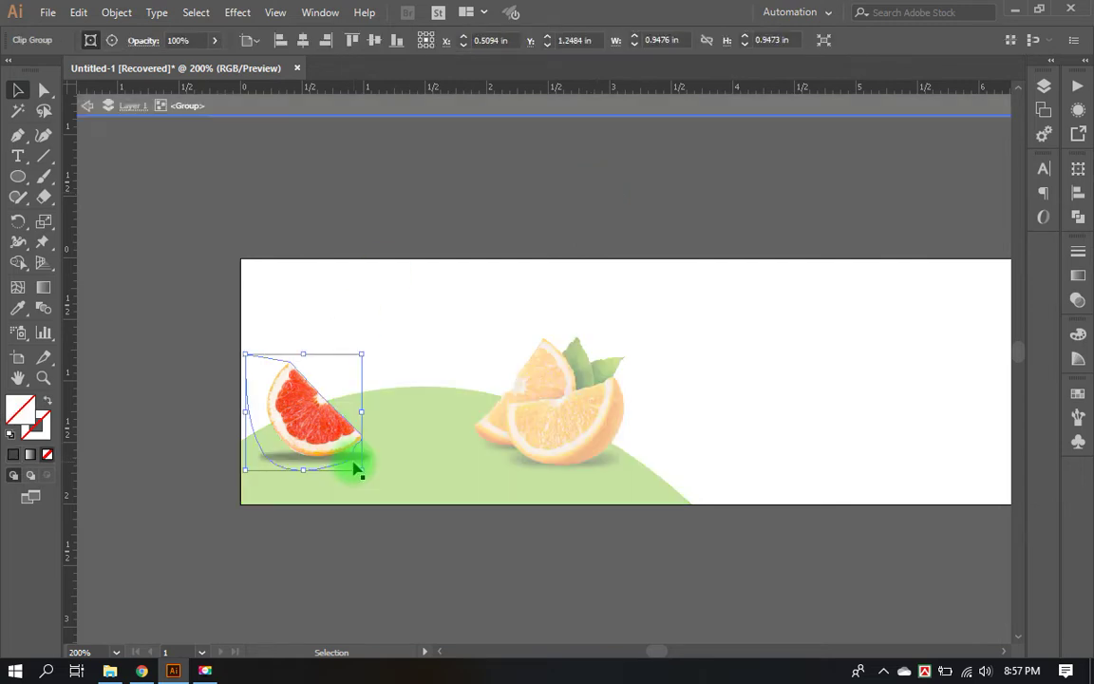
{"action": "left_click", "coordinate": [361, 460]}
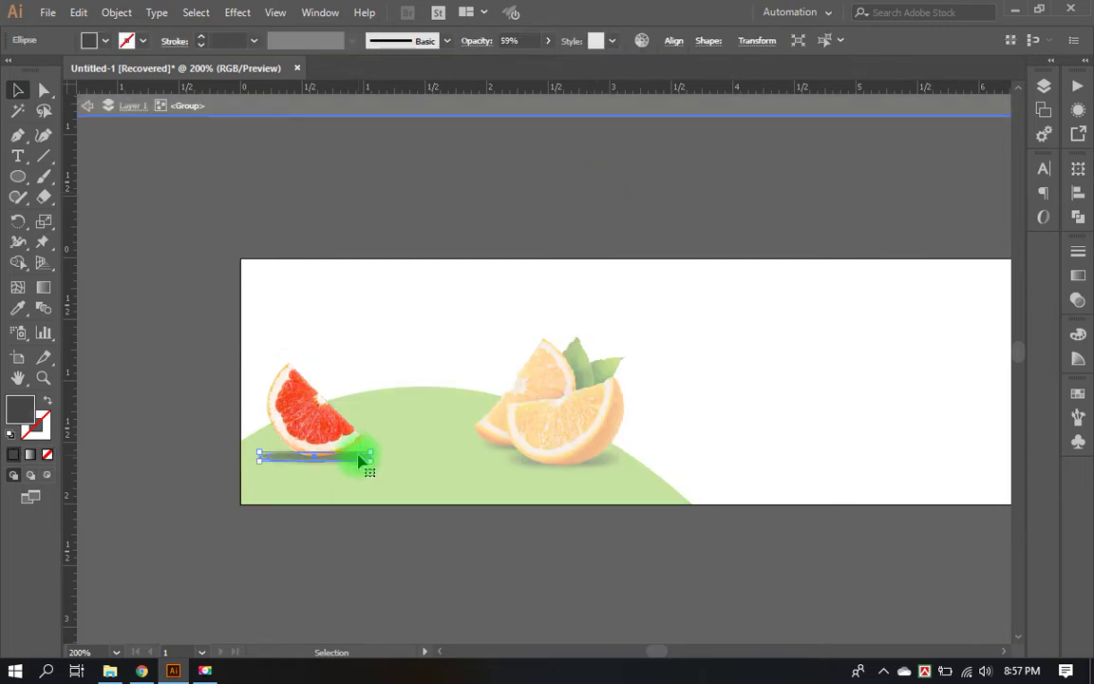
{"action": "left_click", "coordinate": [528, 36]}
{"action": "type", "text": "70"}
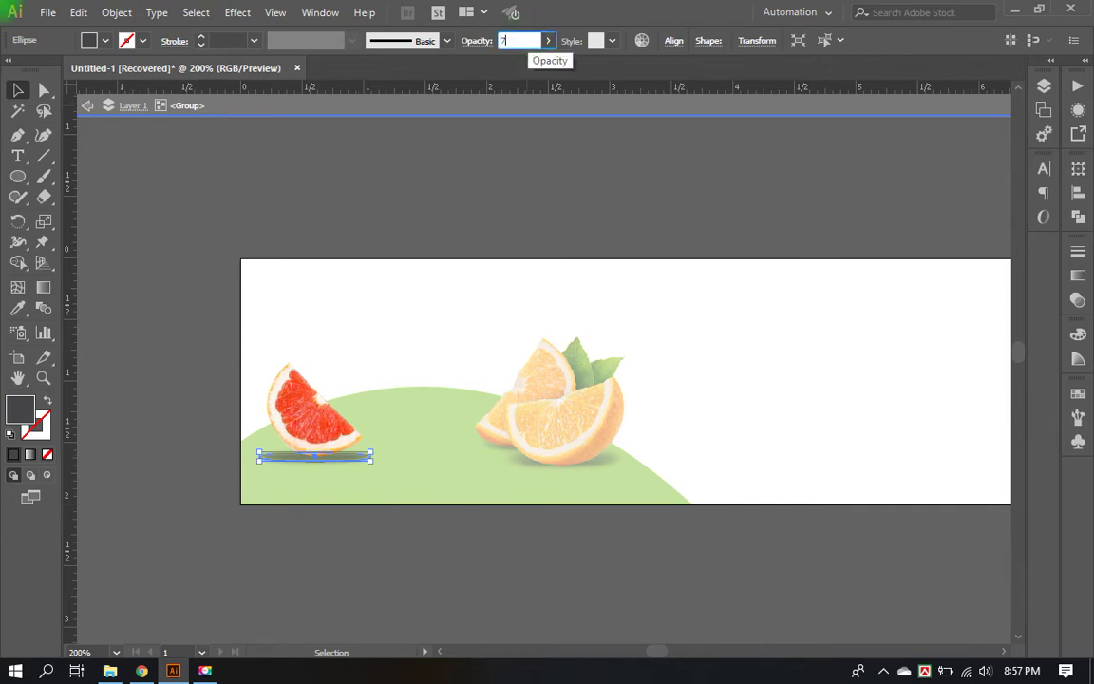
{"action": "double_click", "coordinate": [525, 147]}
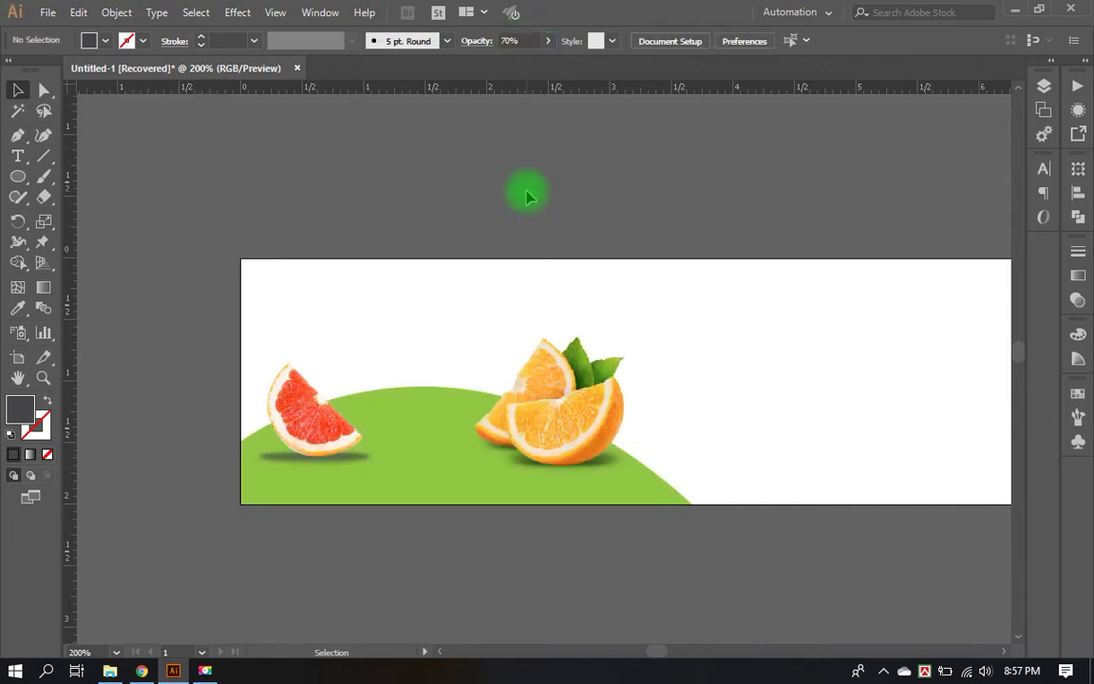
Step: Set the grapefruit shadow's opacity to 80% and exit isolation mode
{"action": "left_click", "coordinate": [346, 460]}
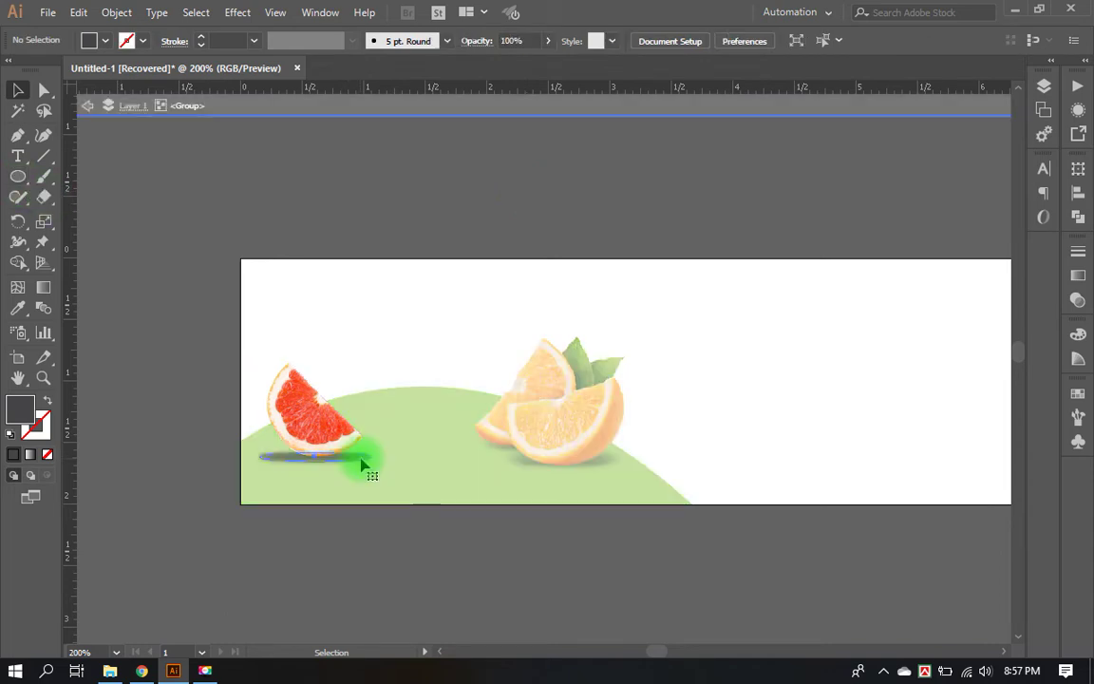
{"action": "left_click", "coordinate": [362, 465]}
{"action": "left_click", "coordinate": [482, 45]}
{"action": "type", "text": "80"}
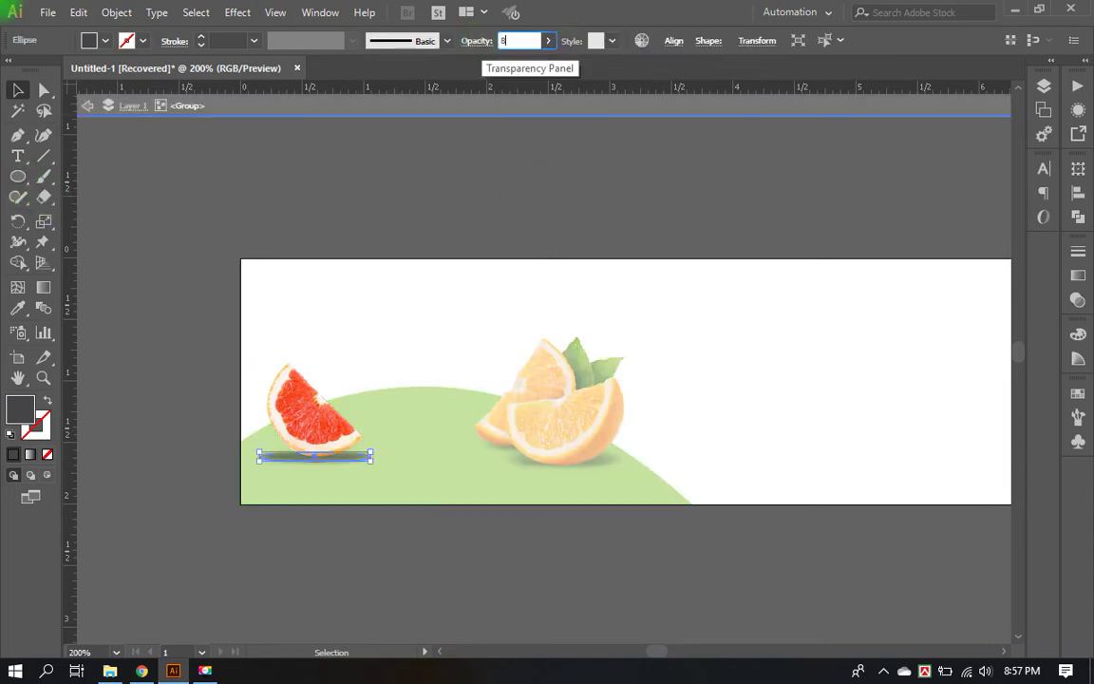
{"action": "key", "text": "Return"}
{"action": "double_click", "coordinate": [611, 217]}
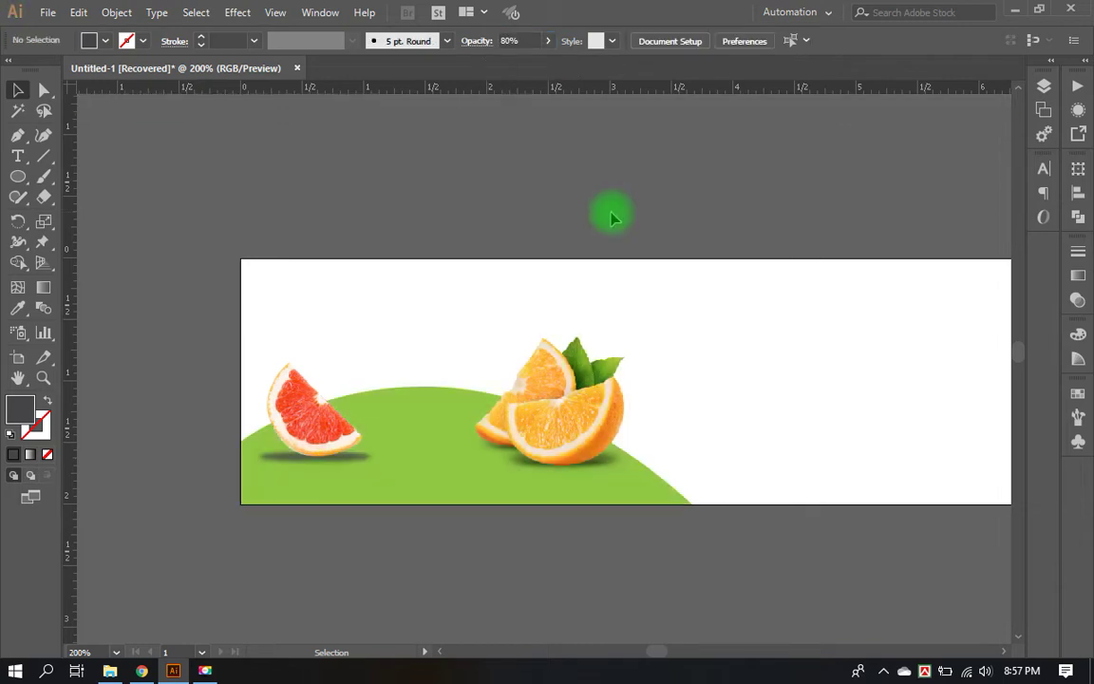
Step: Scale the grapefruit group up slightly
{"action": "left_click", "coordinate": [343, 440]}
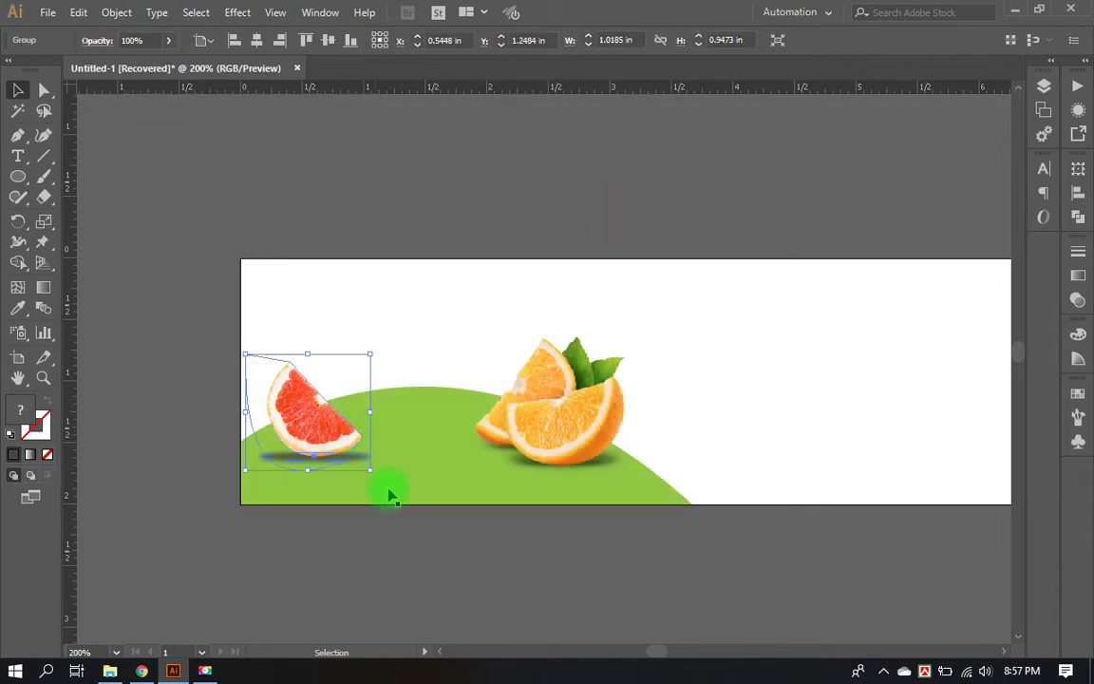
{"action": "left_click", "coordinate": [390, 489]}
{"action": "left_click", "coordinate": [365, 469]}
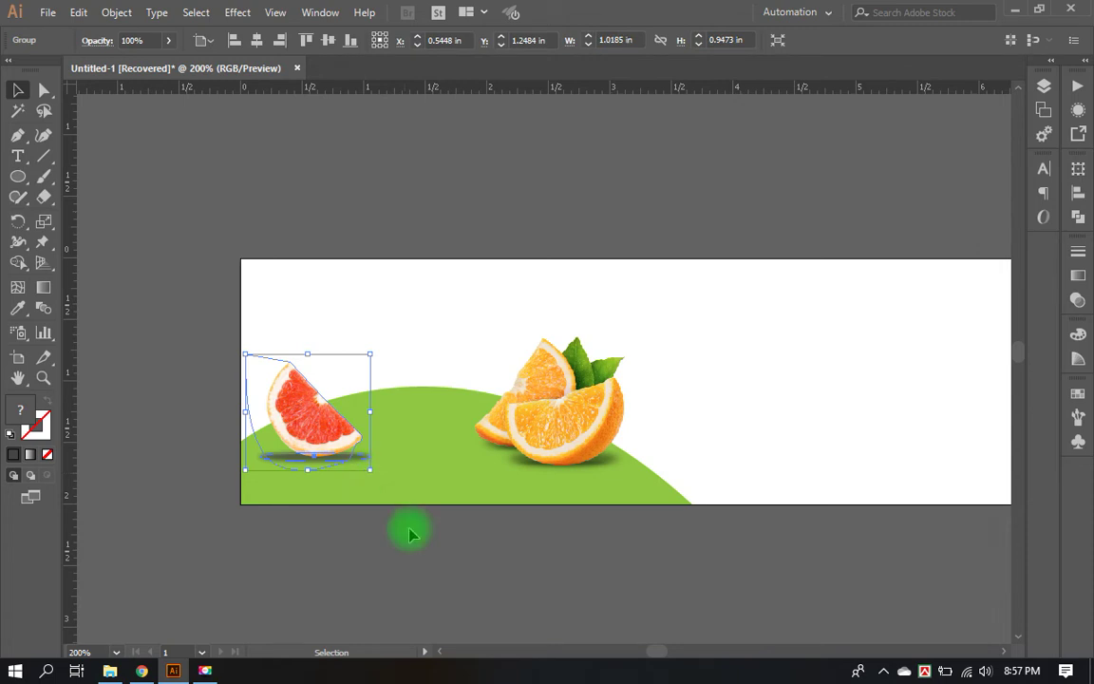
{"action": "left_click_drag", "start_coordinate": [372, 473], "coordinate": [391, 488]}
Step: Fine-tune the grapefruit's size, enlarging then shrinking it, and nudge it slightly right
{"action": "left_click", "coordinate": [378, 471]}
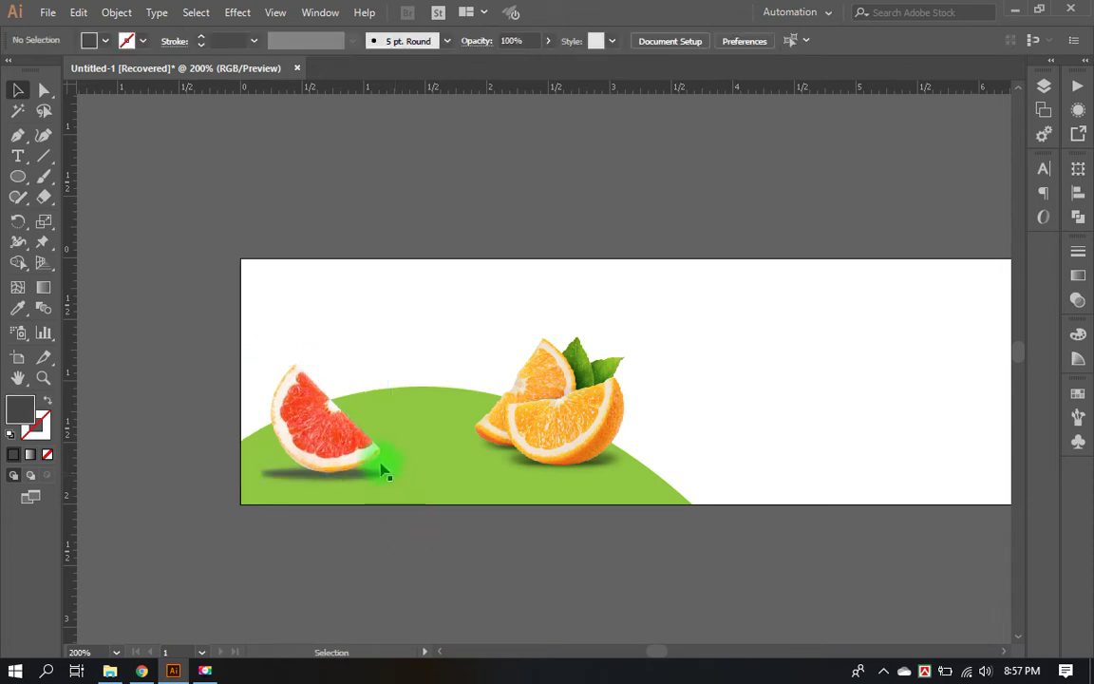
{"action": "left_click", "coordinate": [361, 452]}
{"action": "left_click_drag", "start_coordinate": [266, 363], "coordinate": [211, 321]}
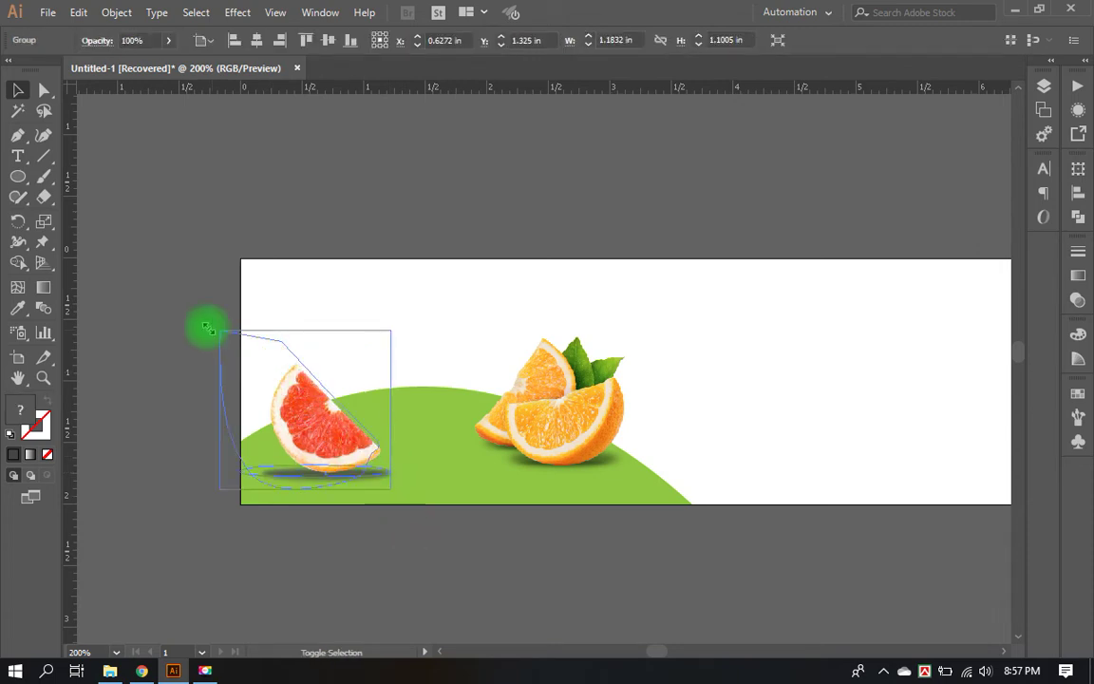
{"action": "left_click", "coordinate": [386, 568]}
{"action": "left_click_drag", "start_coordinate": [321, 453], "coordinate": [327, 454]}
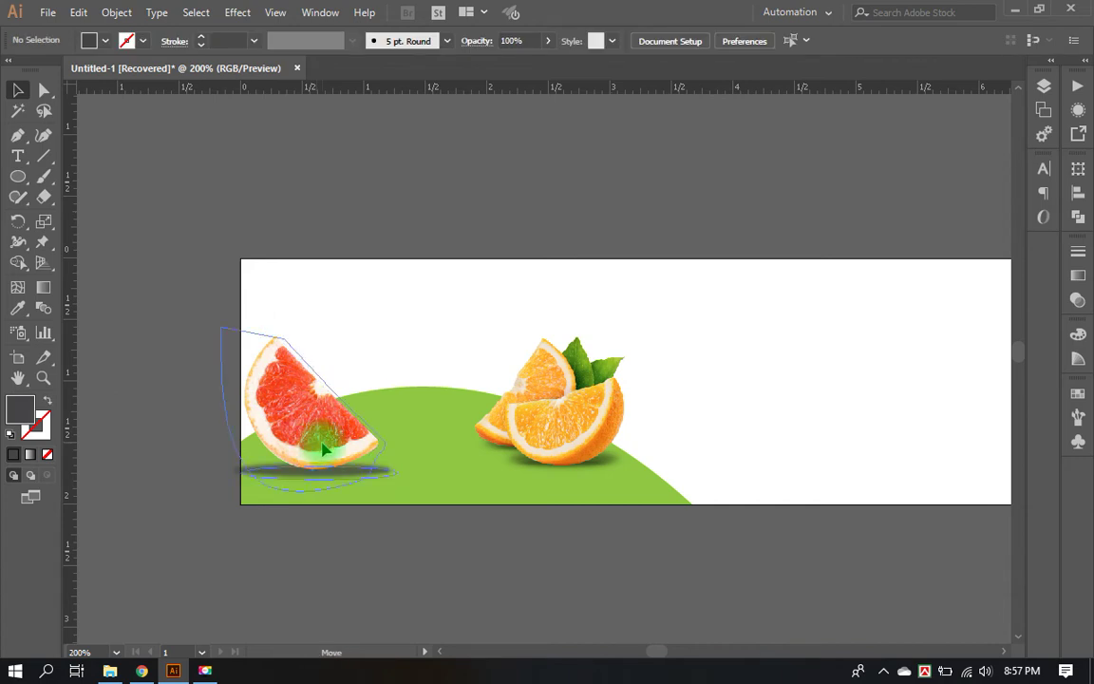
{"action": "left_click", "coordinate": [418, 576]}
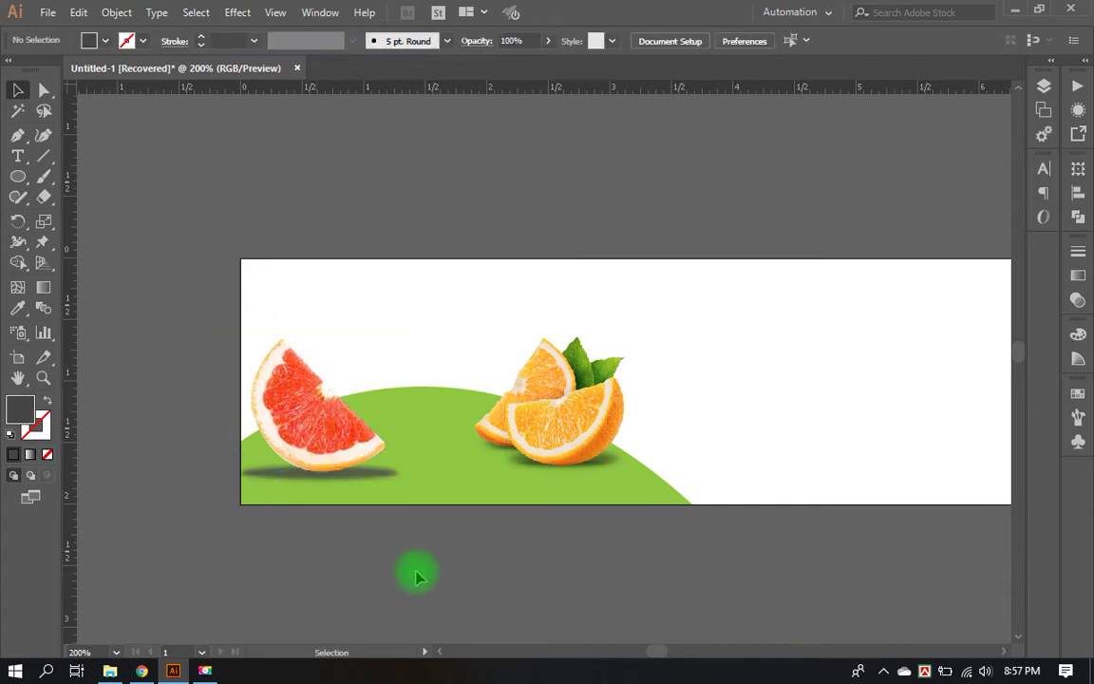
{"action": "left_click", "coordinate": [342, 446]}
{"action": "mouse_move", "coordinate": [398, 322]}
{"action": "left_mouse_down"}
{"action": "mouse_move", "coordinate": [382, 362]}
{"action": "mouse_move", "coordinate": [361, 362]}
{"action": "left_mouse_up"}
{"action": "left_click_drag", "start_coordinate": [298, 447], "coordinate": [313, 445]}
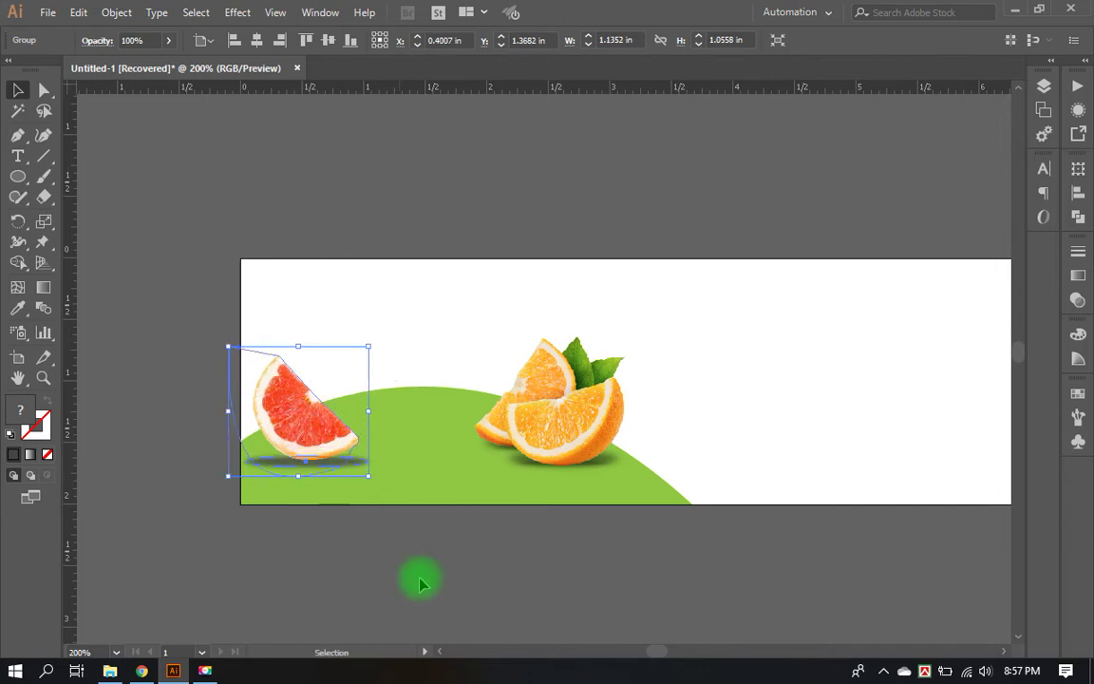
{"action": "left_click", "coordinate": [420, 579]}
Step: At 150% zoom, move the fruit and green hill below the artboard and open the Rectangle dialog
{"action": "left_click_drag", "start_coordinate": [631, 383], "coordinate": [570, 368]}
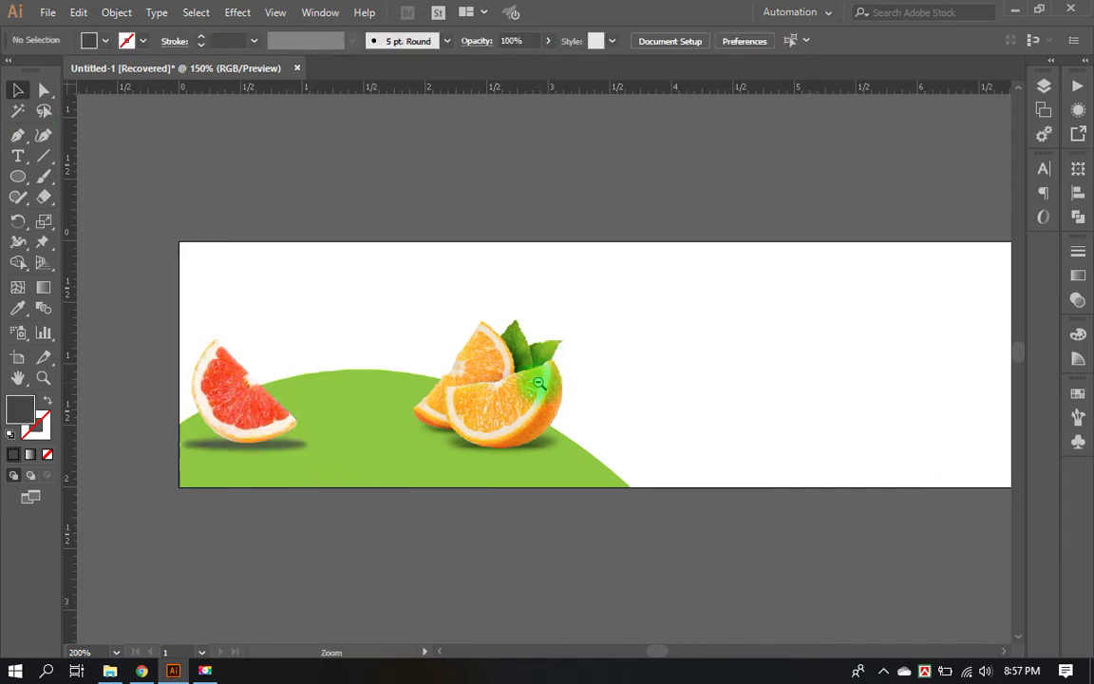
{"action": "key", "text": "ctrl+minus"}
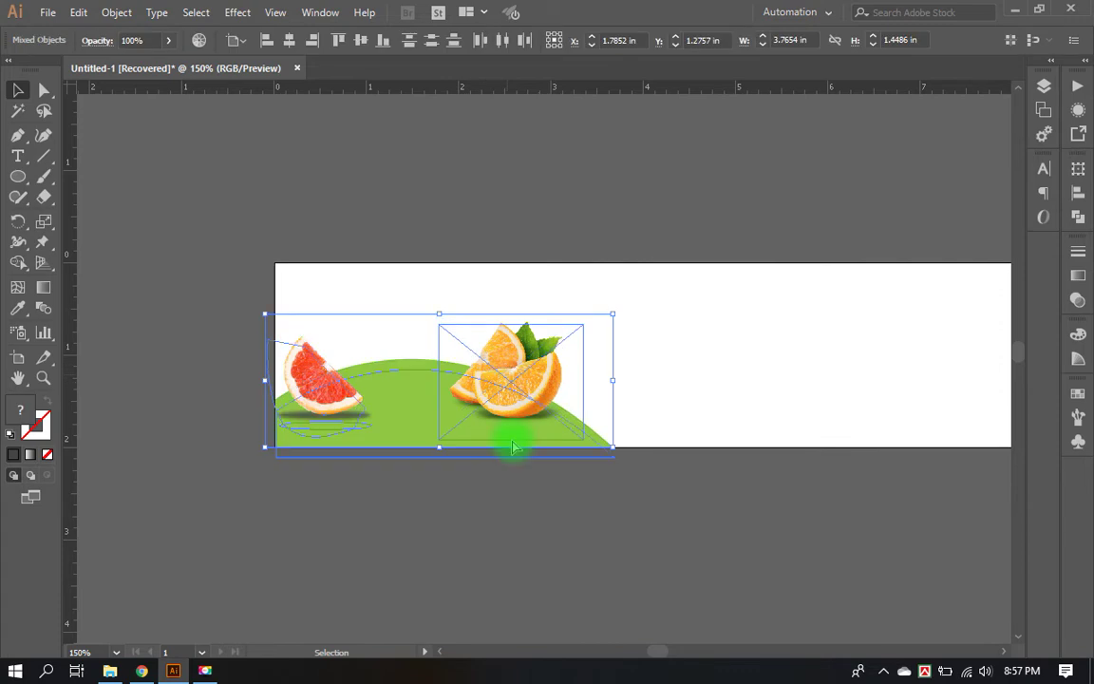
{"action": "mouse_move", "coordinate": [513, 445]}
{"action": "left_mouse_down"}
{"action": "mouse_move", "coordinate": [609, 545]}
{"action": "mouse_move", "coordinate": [611, 532]}
{"action": "left_mouse_up"}
{"action": "left_click", "coordinate": [613, 528]}
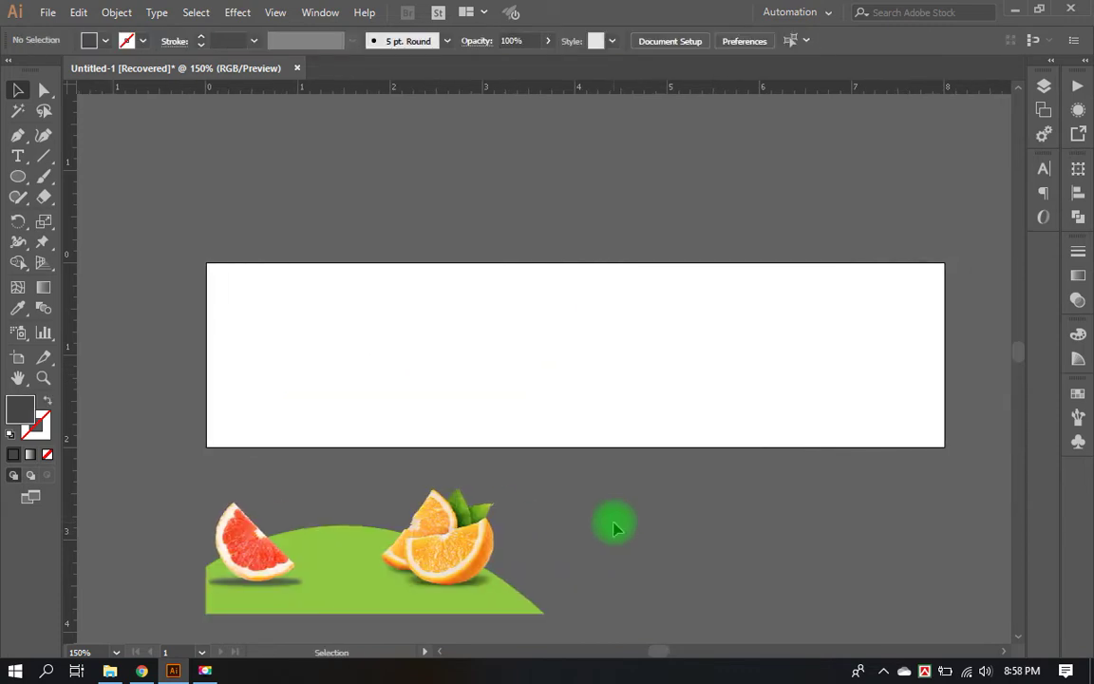
{"action": "key", "text": "m"}
{"action": "left_click", "coordinate": [574, 325]}
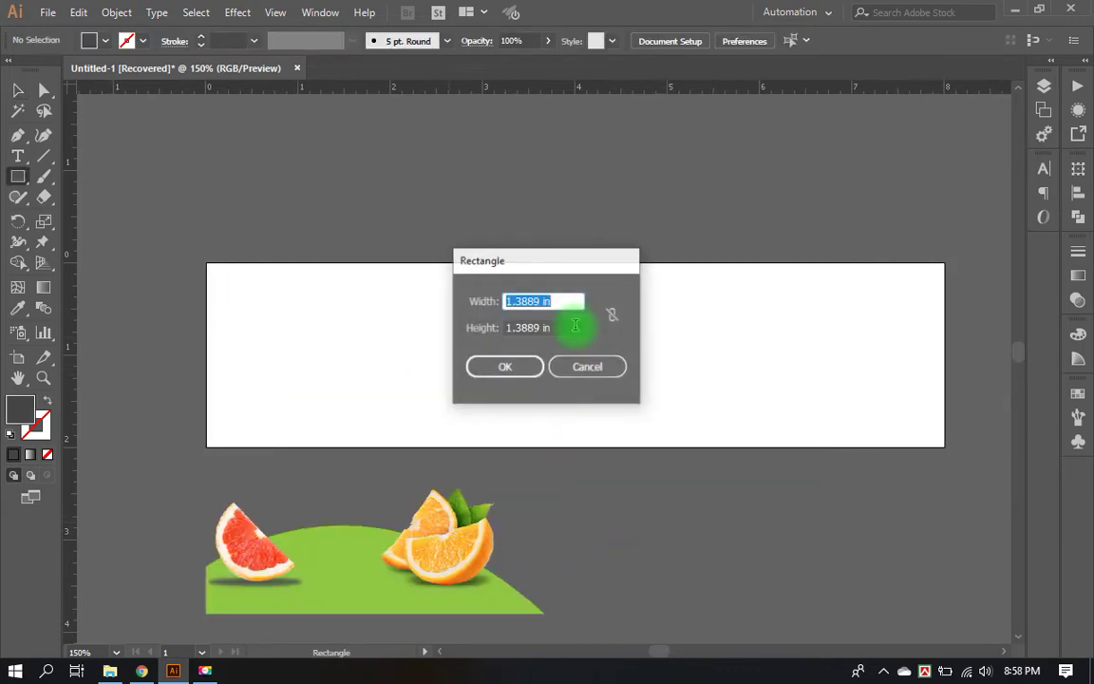
Step: Create an 8 × 2 in rectangle and centre it on the artboard
{"action": "type", "text": "8"}
{"action": "key", "text": "Tab"}
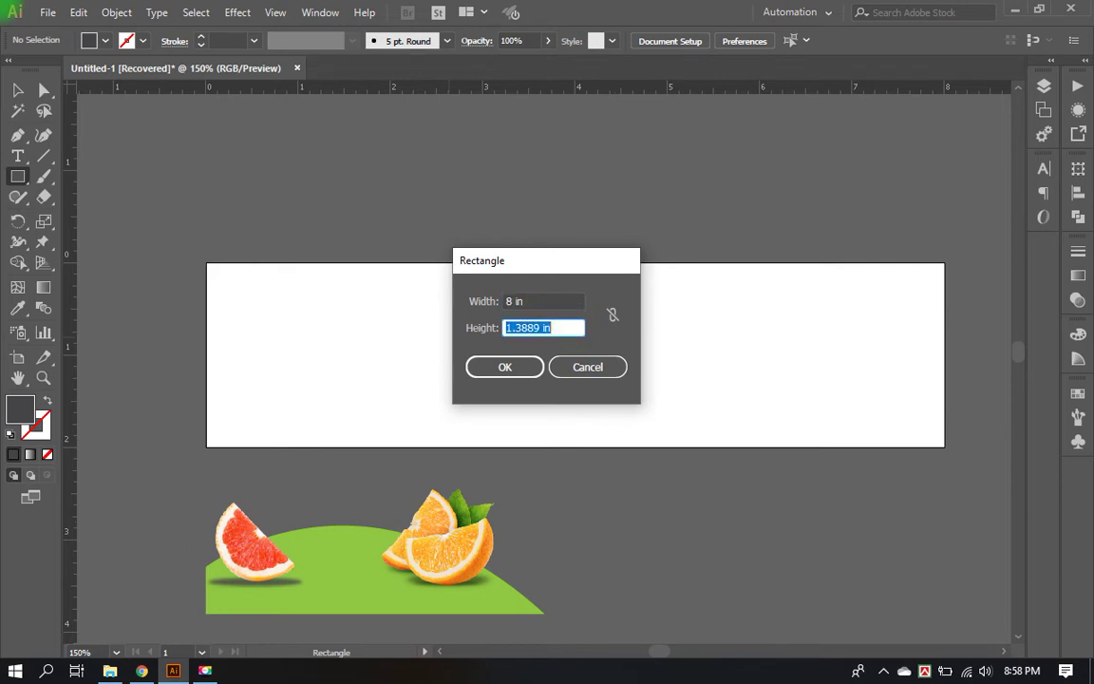
{"action": "type", "text": "2"}
{"action": "key", "text": "Return"}
{"action": "key", "text": "v"}
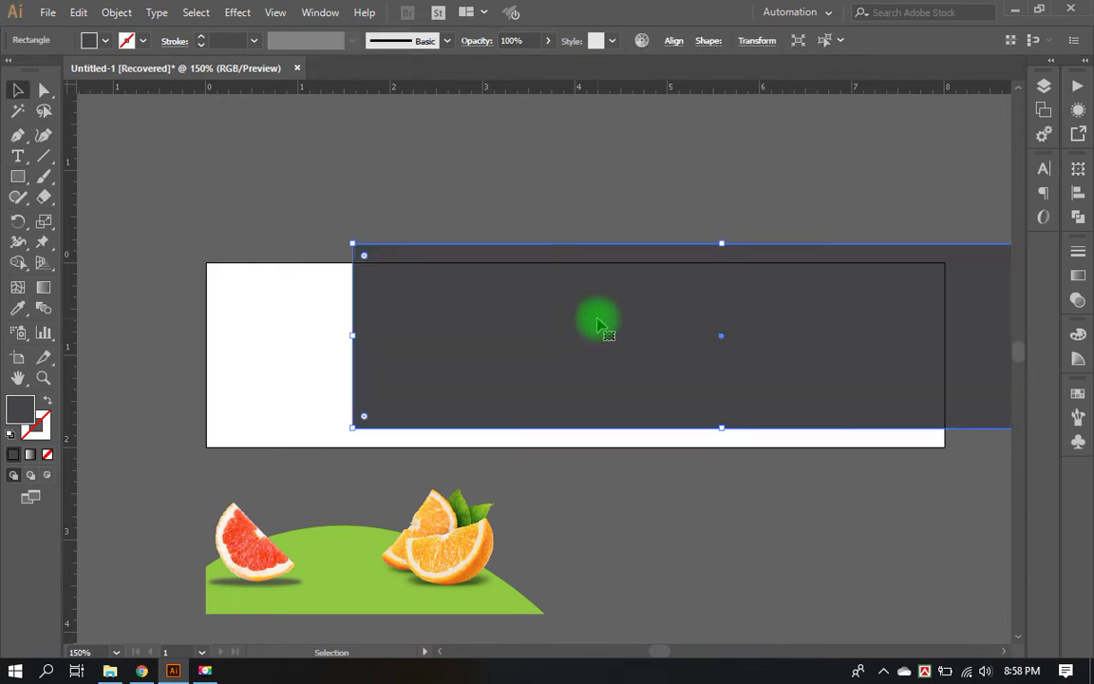
{"action": "left_click", "coordinate": [670, 41]}
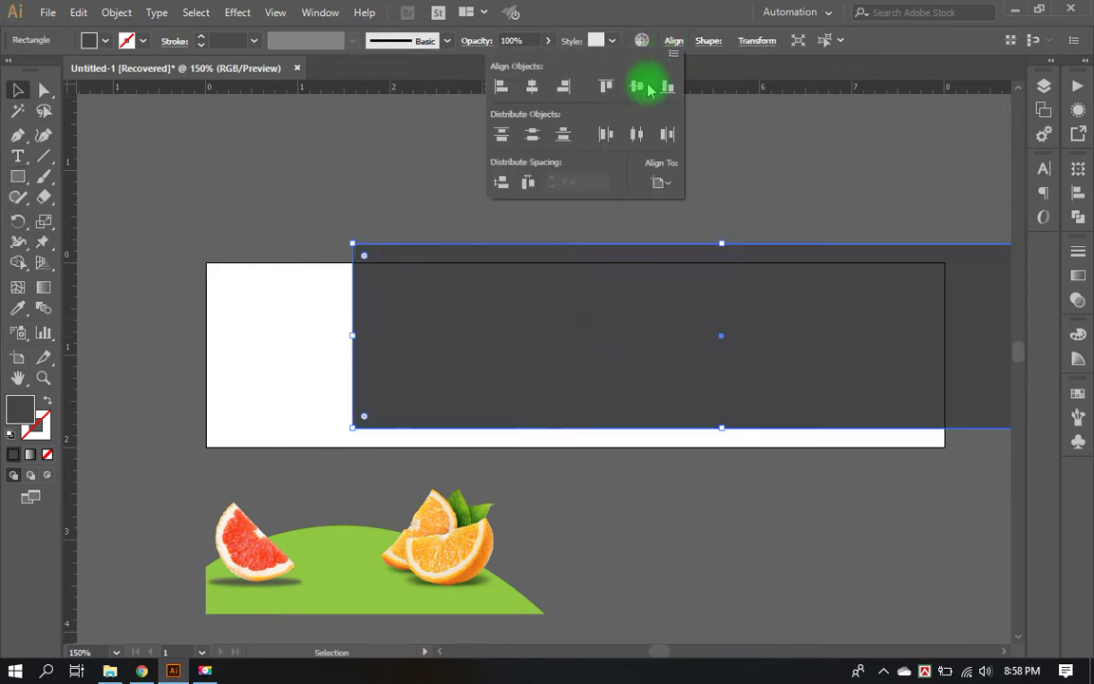
{"action": "left_click", "coordinate": [648, 88]}
{"action": "left_click", "coordinate": [534, 91]}
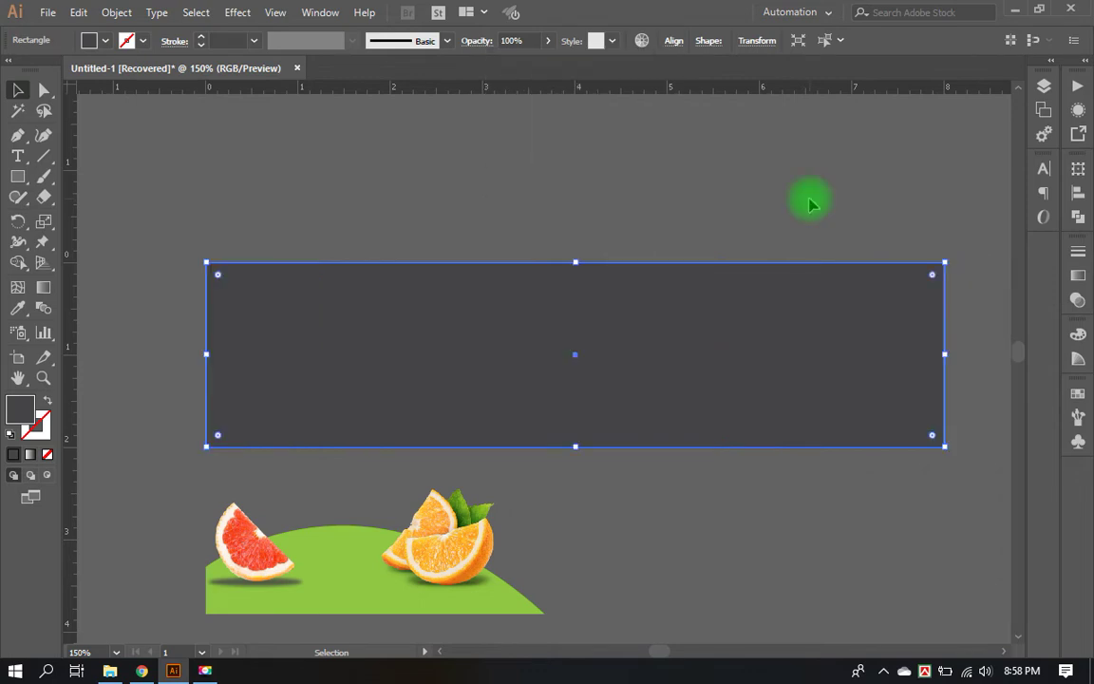
Step: Fill the rectangle with the CMYK Red swatch
{"action": "left_click", "coordinate": [106, 41]}
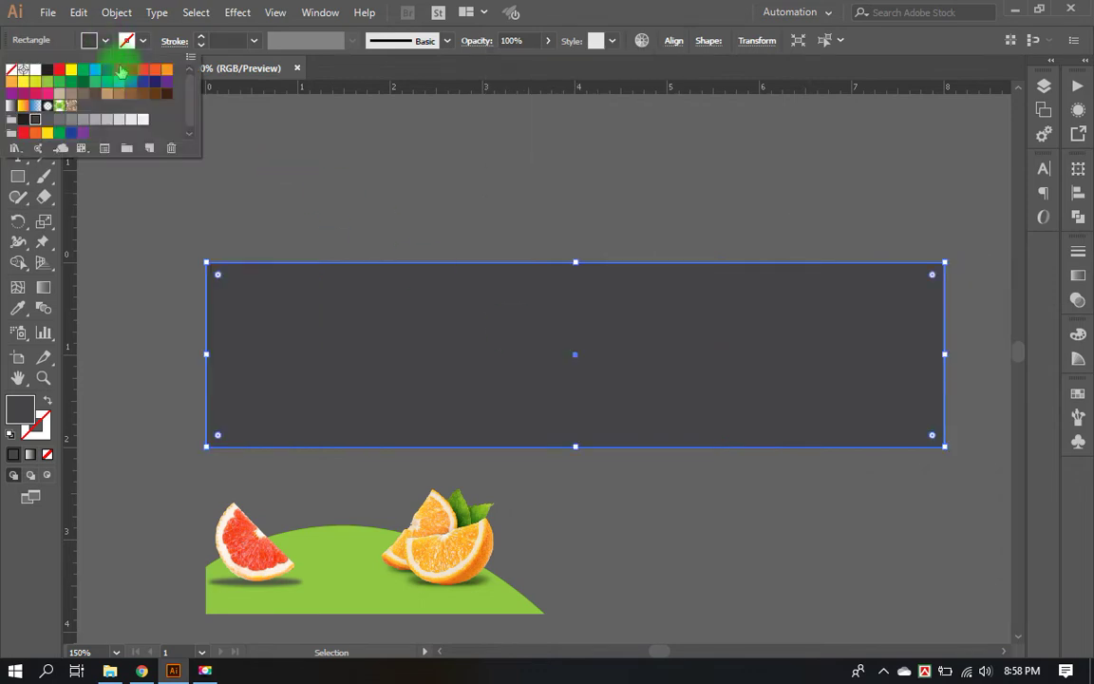
{"action": "left_click", "coordinate": [57, 70]}
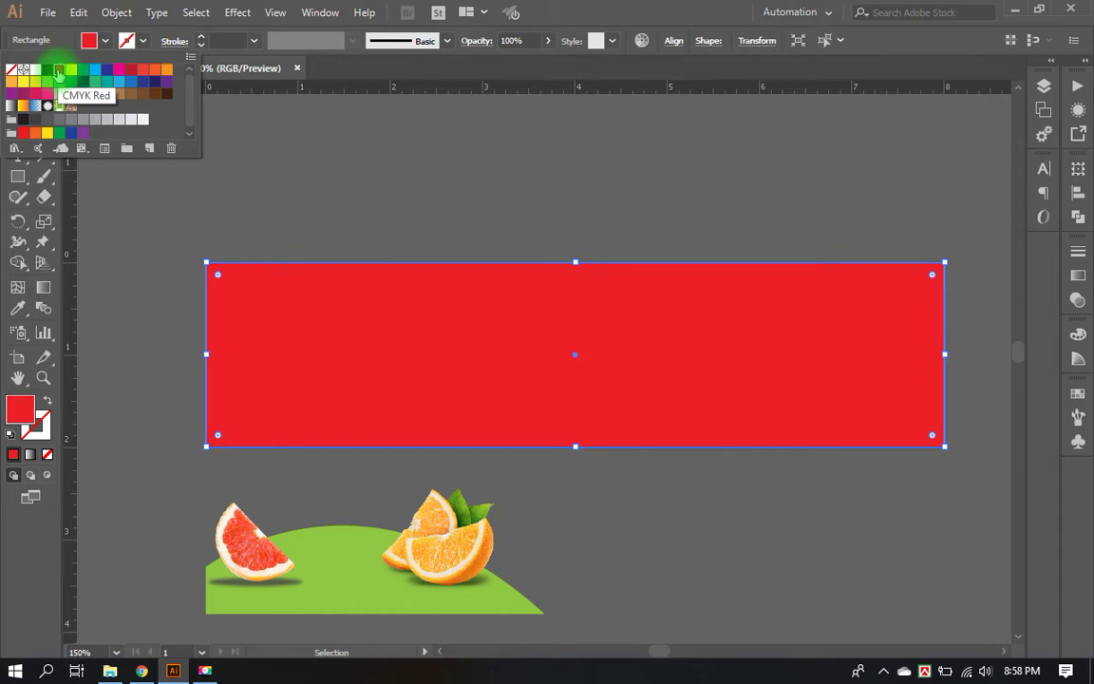
{"action": "left_click", "coordinate": [708, 190]}
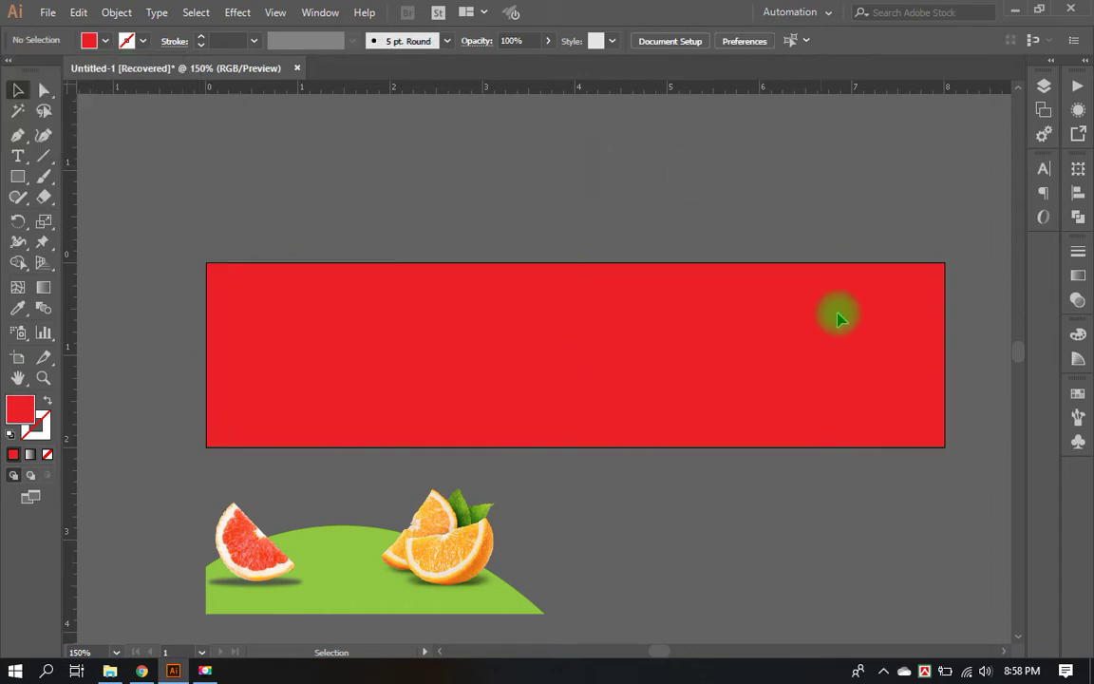
{"action": "left_click", "coordinate": [839, 320]}
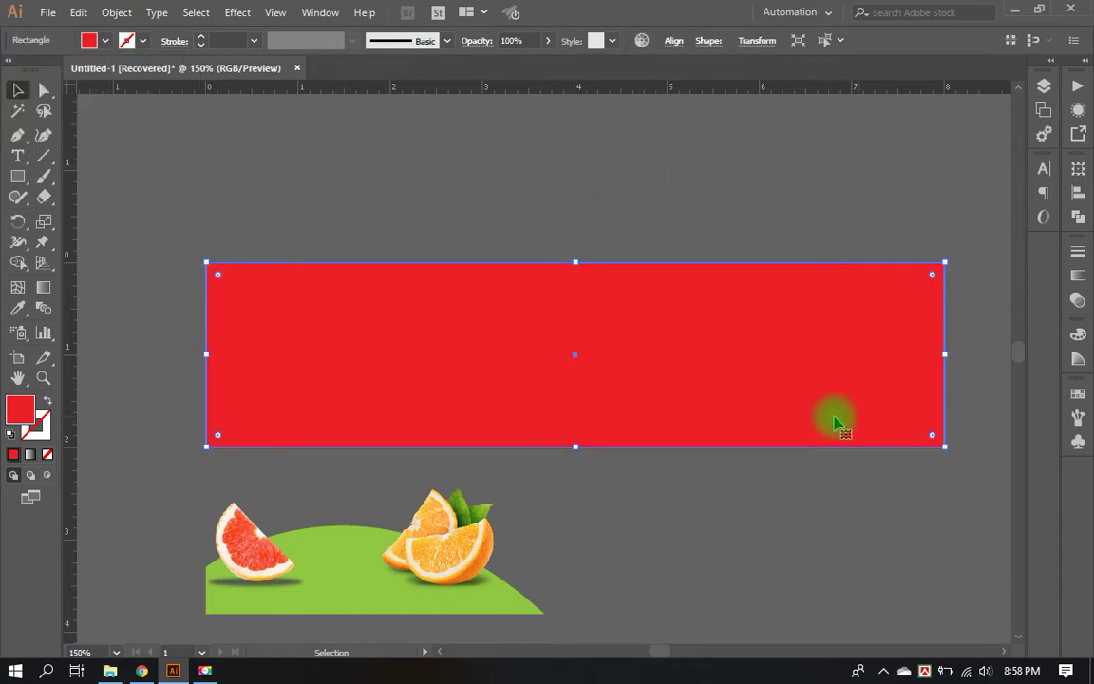
Step: Add a mesh point inside the red rectangle and colour it bright yellow FCFC00
{"action": "key", "text": "u"}
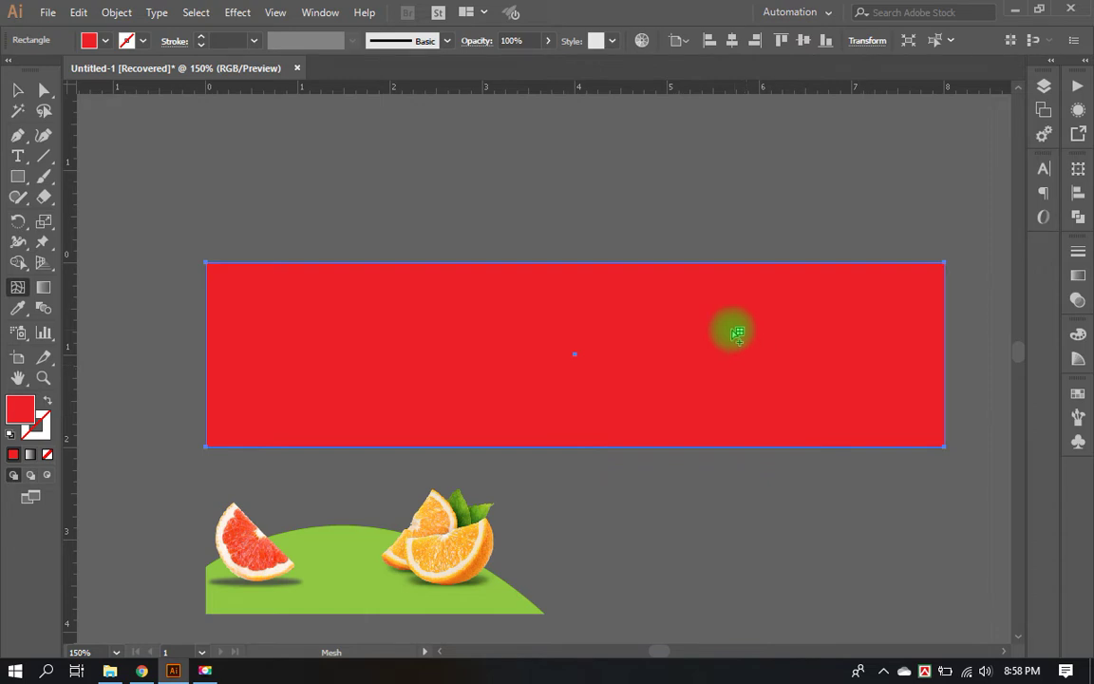
{"action": "left_click", "coordinate": [700, 331]}
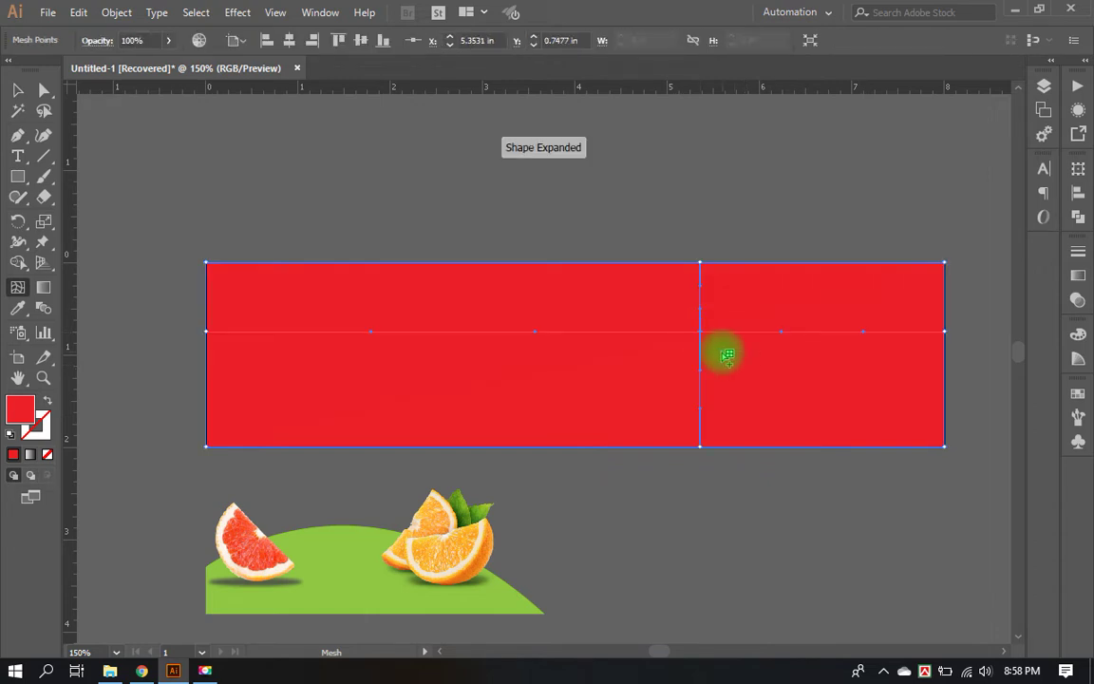
{"action": "double_click", "coordinate": [20, 409]}
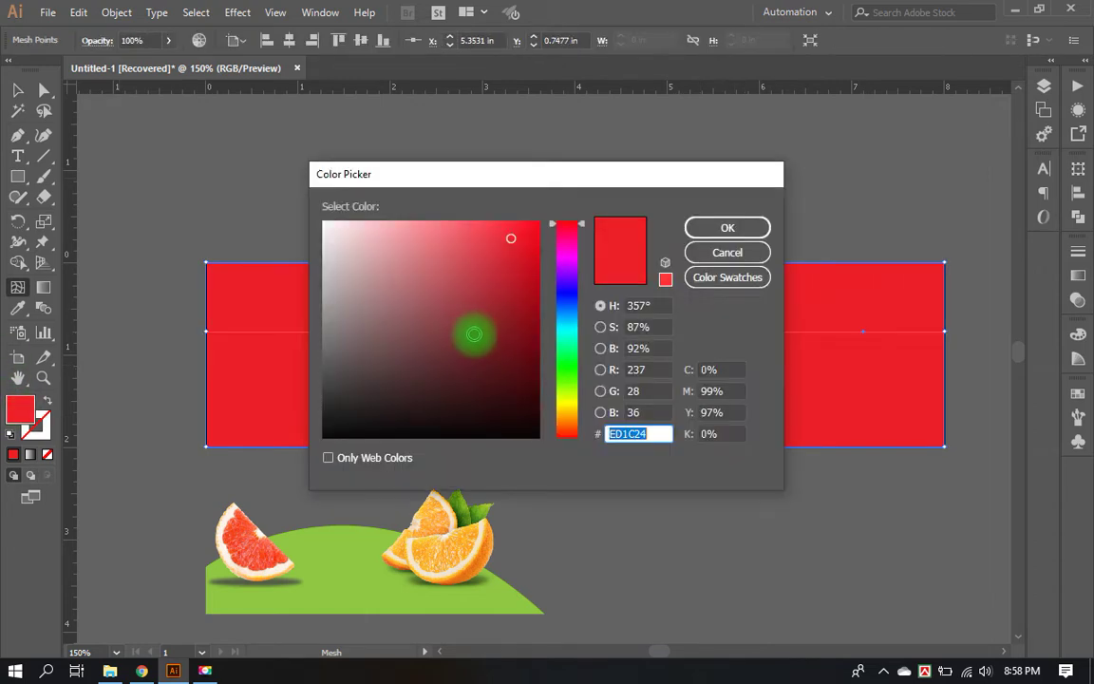
{"action": "left_click", "coordinate": [728, 251]}
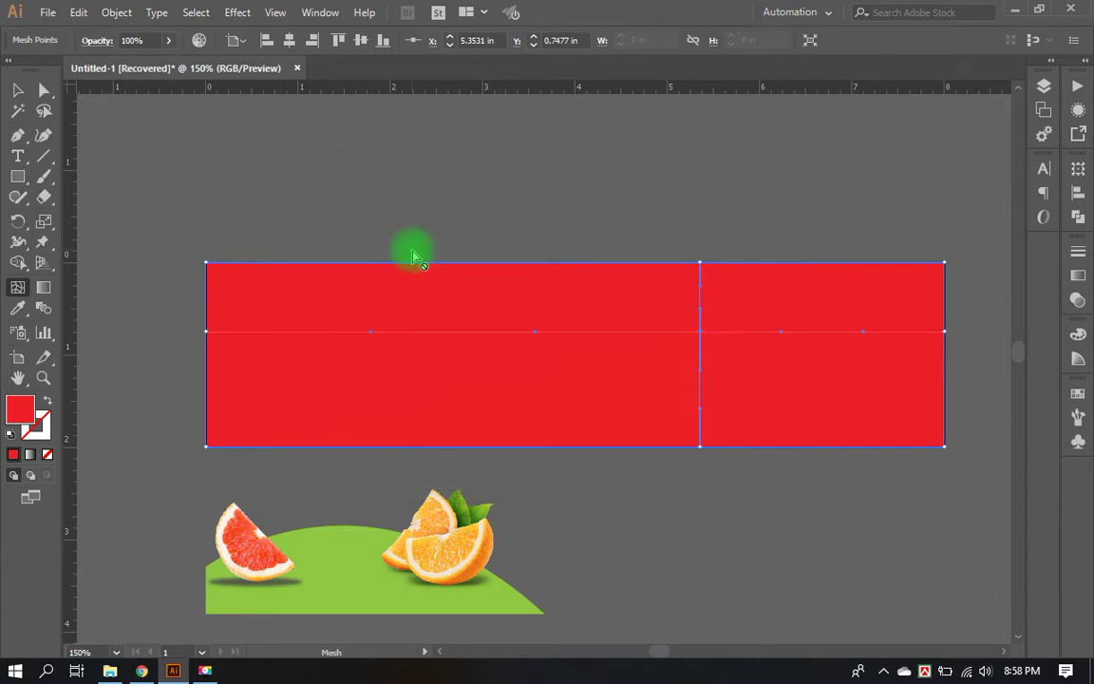
{"action": "key", "text": "a"}
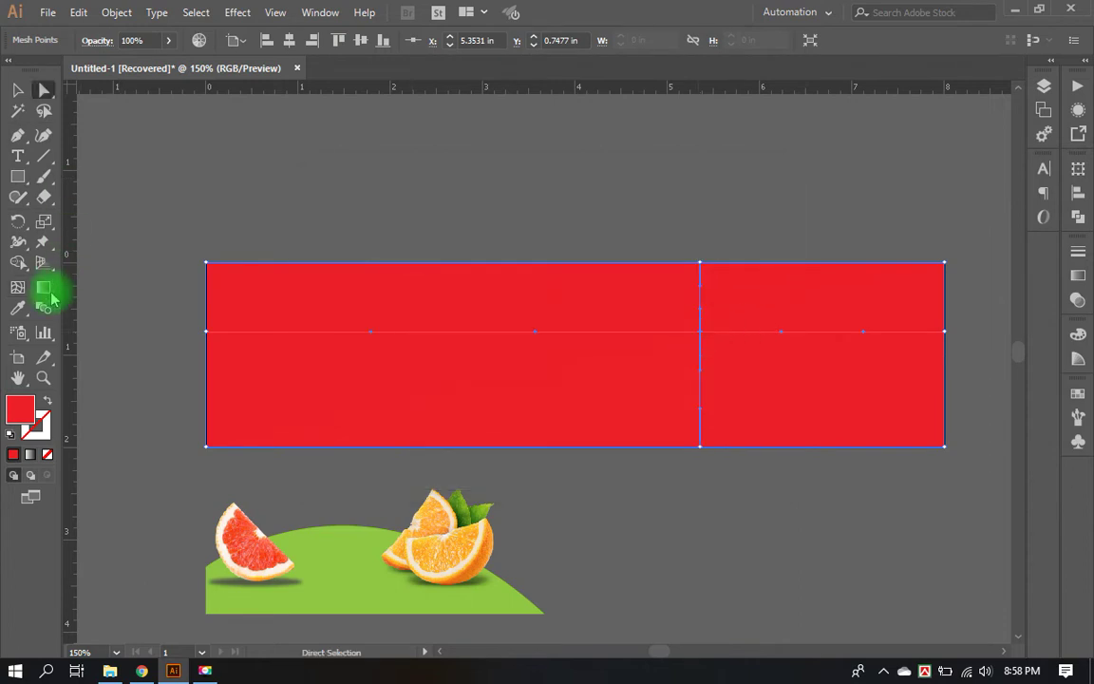
{"action": "double_click", "coordinate": [20, 409]}
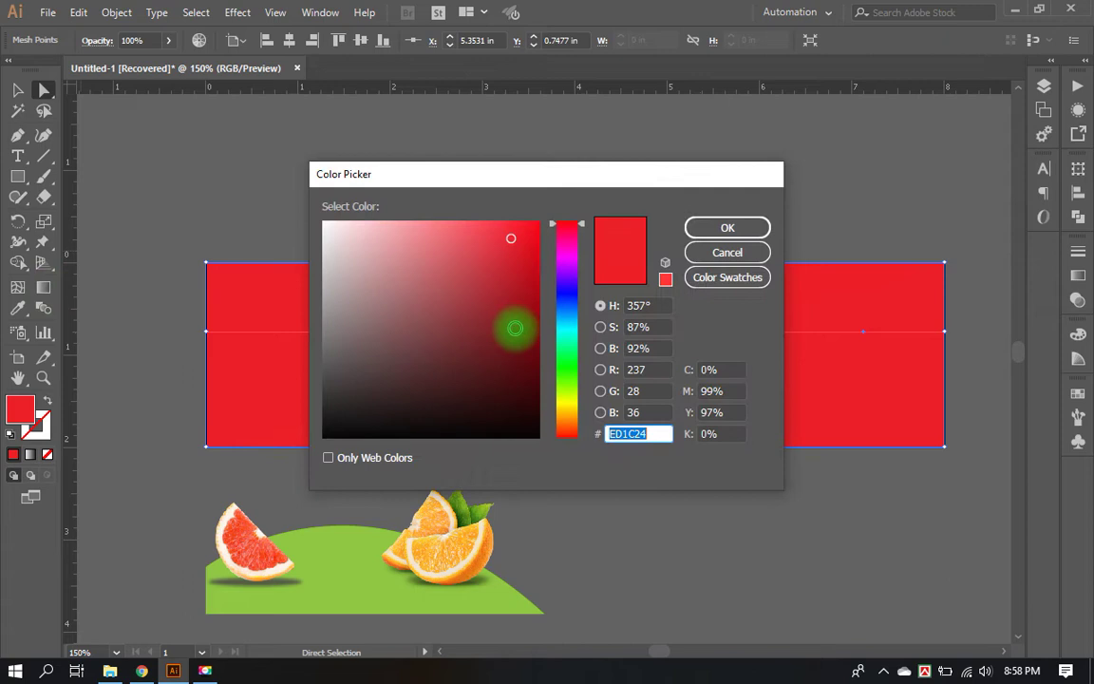
{"action": "left_click", "coordinate": [566, 404]}
{"action": "left_click_drag", "start_coordinate": [530, 225], "coordinate": [555, 216]}
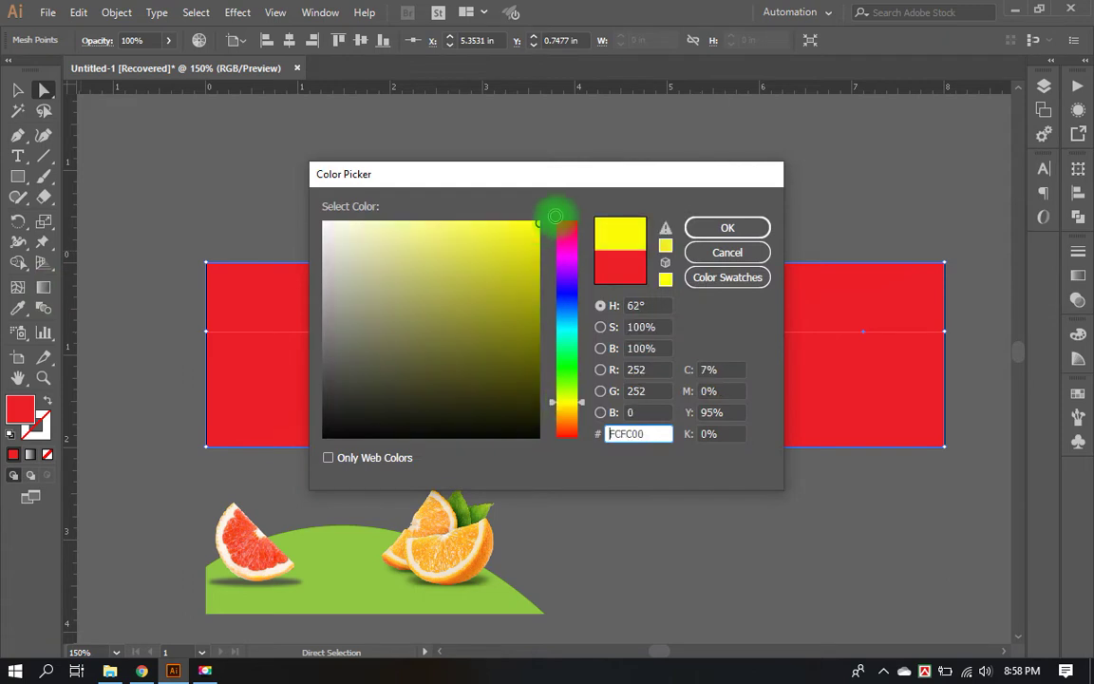
{"action": "left_click", "coordinate": [725, 228]}
{"action": "left_click", "coordinate": [717, 221]}
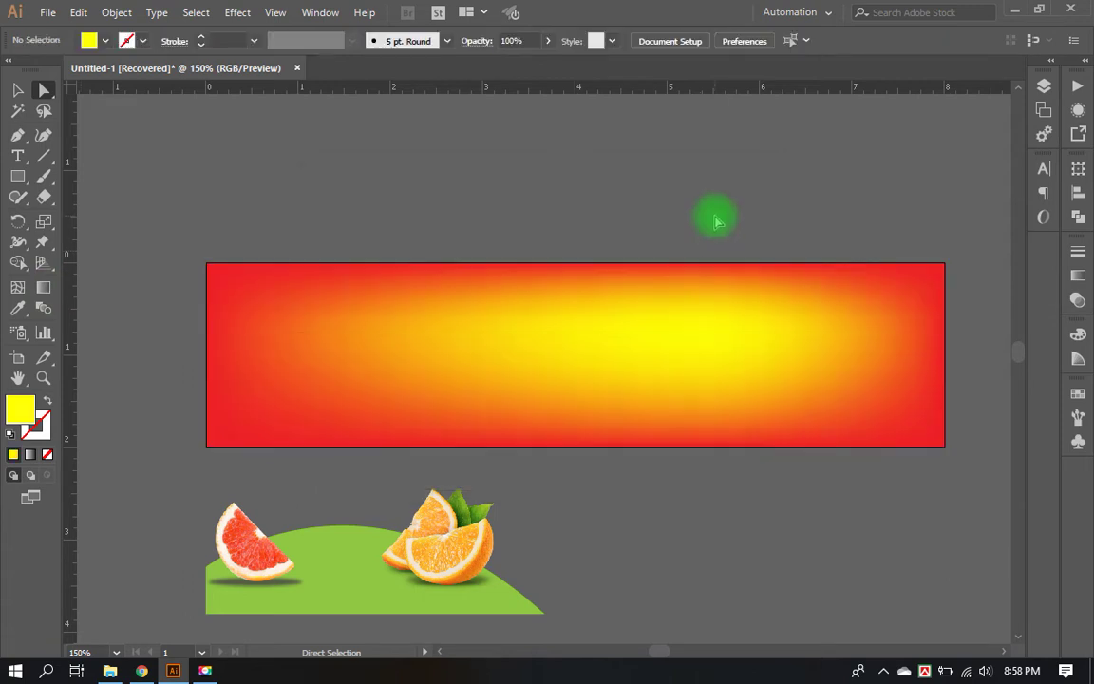
Step: Move the fruit and green hill onto the banner and send the mesh rectangle to the back
{"action": "key", "text": "v"}
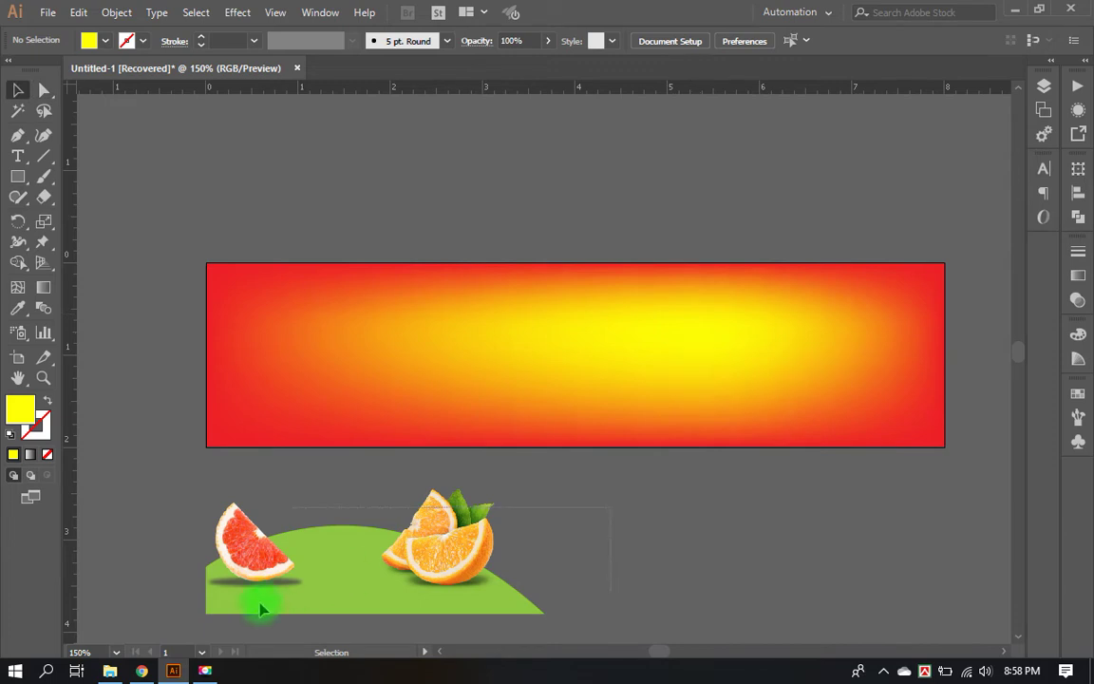
{"action": "left_click_drag", "start_coordinate": [384, 576], "coordinate": [403, 412]}
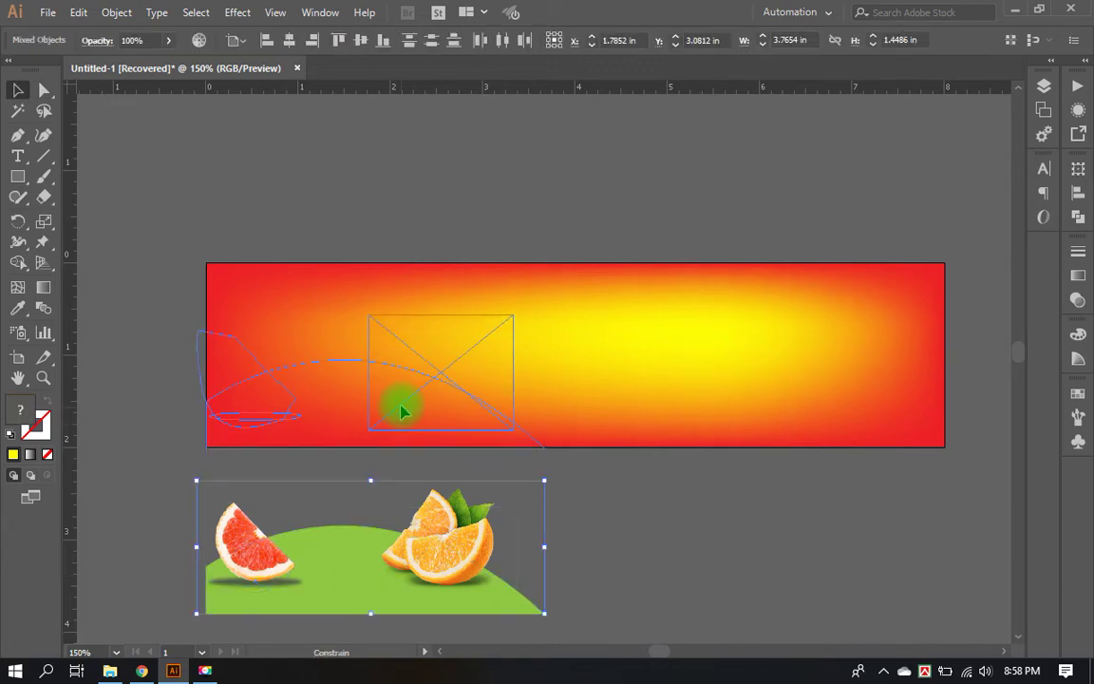
{"action": "left_click", "coordinate": [592, 526]}
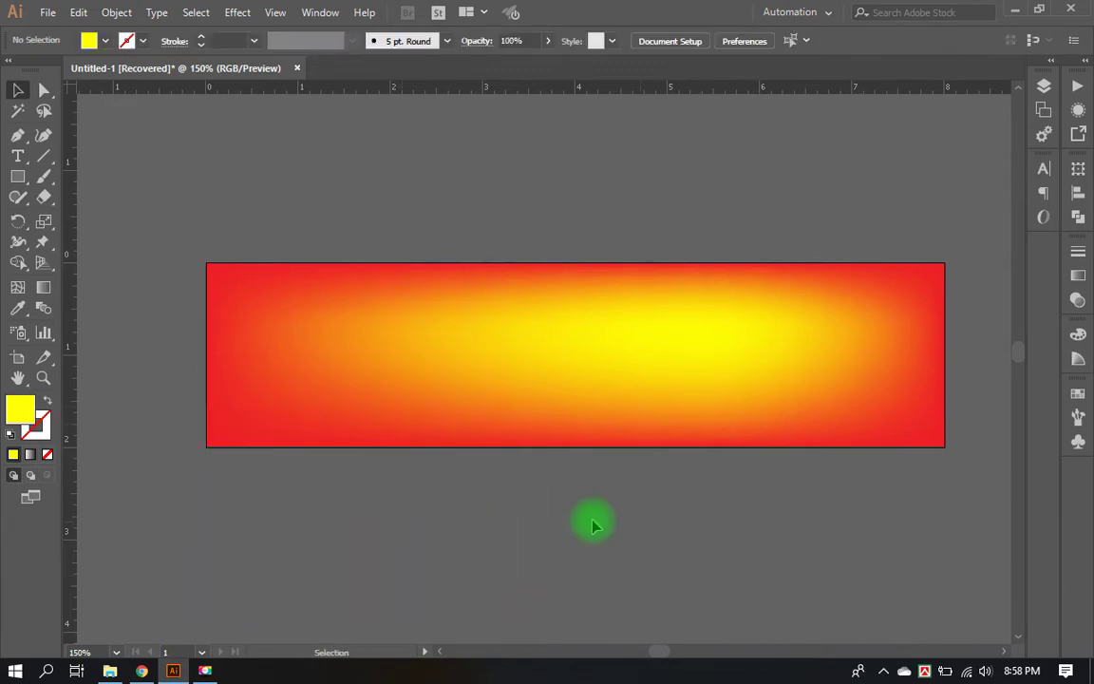
{"action": "left_click", "coordinate": [642, 398]}
{"action": "right_click", "coordinate": [640, 390]}
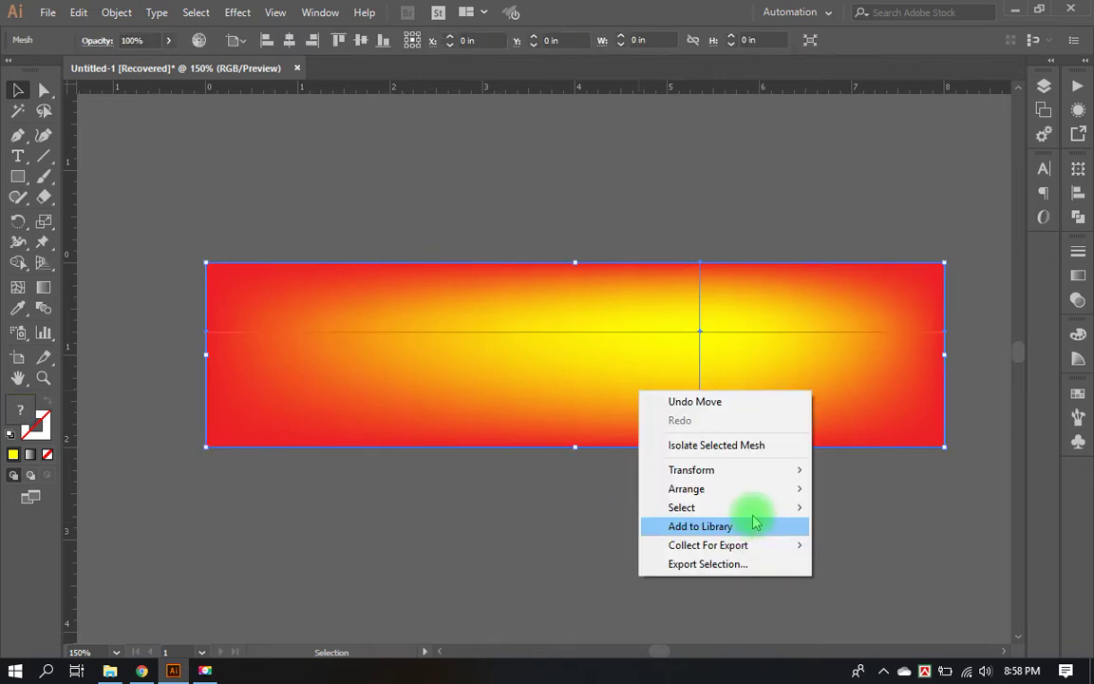
{"action": "left_click", "coordinate": [864, 613]}
{"action": "left_click", "coordinate": [560, 500]}
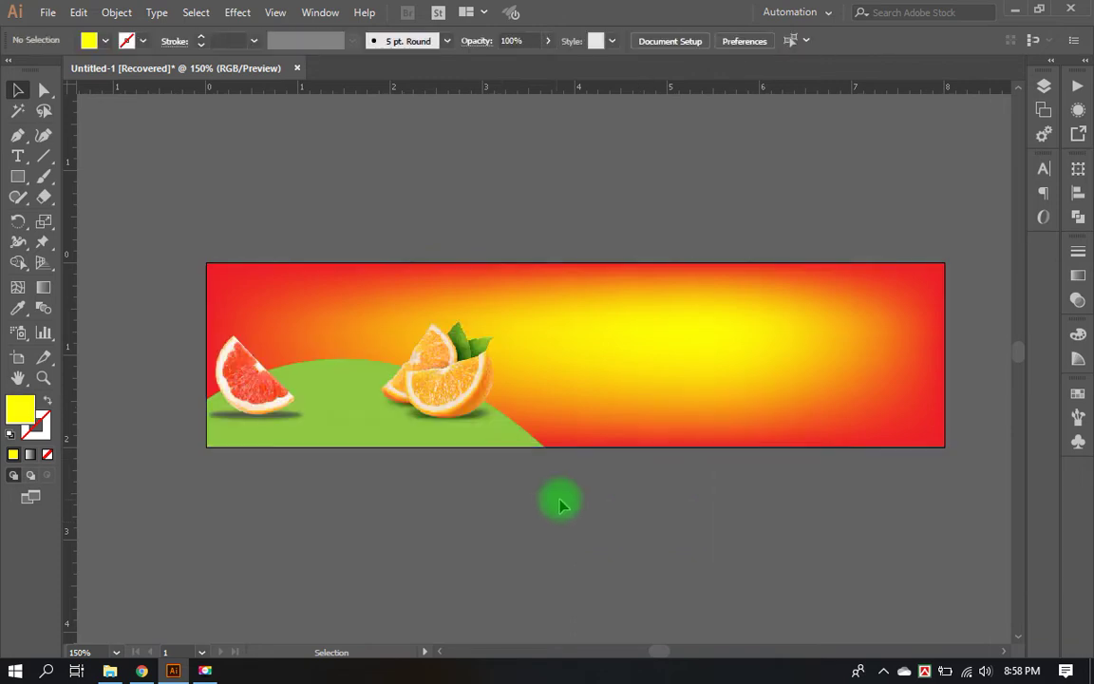
Step: Zoom in and move the grapefruit and orange slices below the artboard
{"action": "scroll", "coordinate": [560, 504], "scroll_direction": "up", "scroll_amount": 2}
{"action": "key", "text": "ctrl+space"}
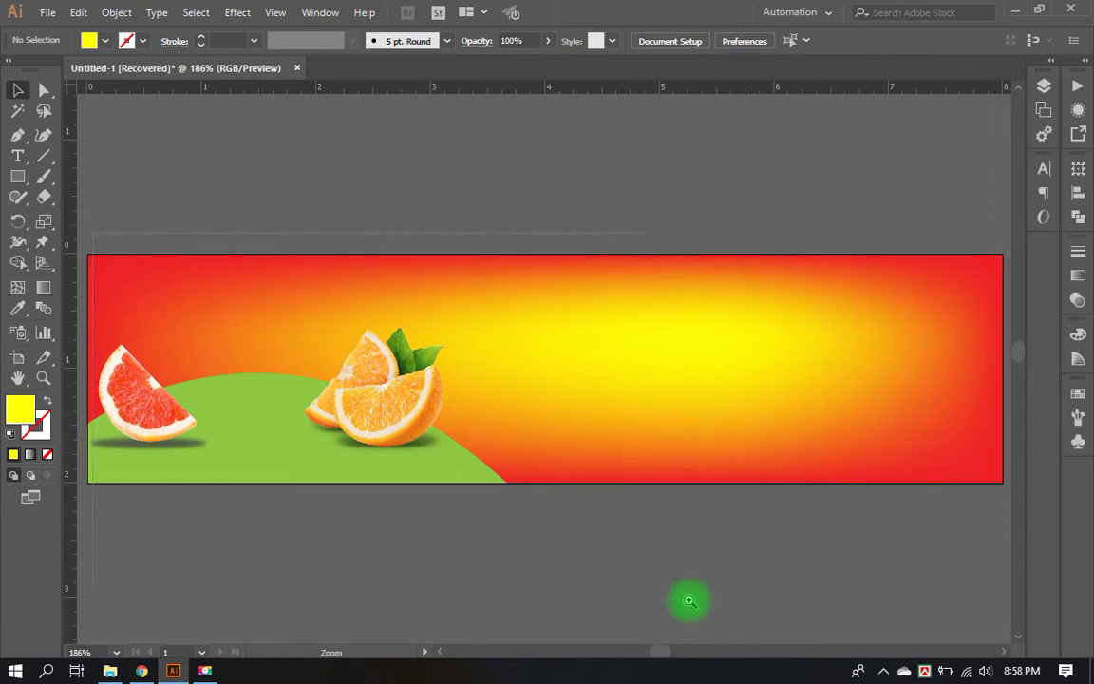
{"action": "left_click_drag", "start_coordinate": [92, 232], "coordinate": [688, 599]}
{"action": "left_click_drag", "start_coordinate": [628, 525], "coordinate": [671, 565]}
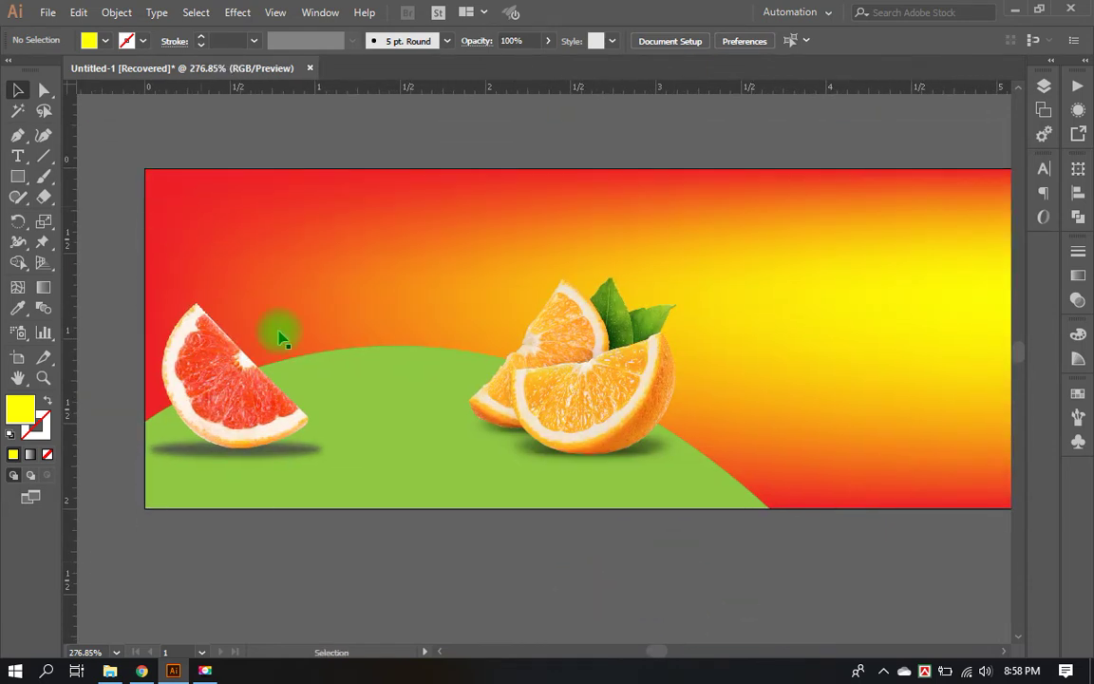
{"action": "left_click", "coordinate": [227, 403]}
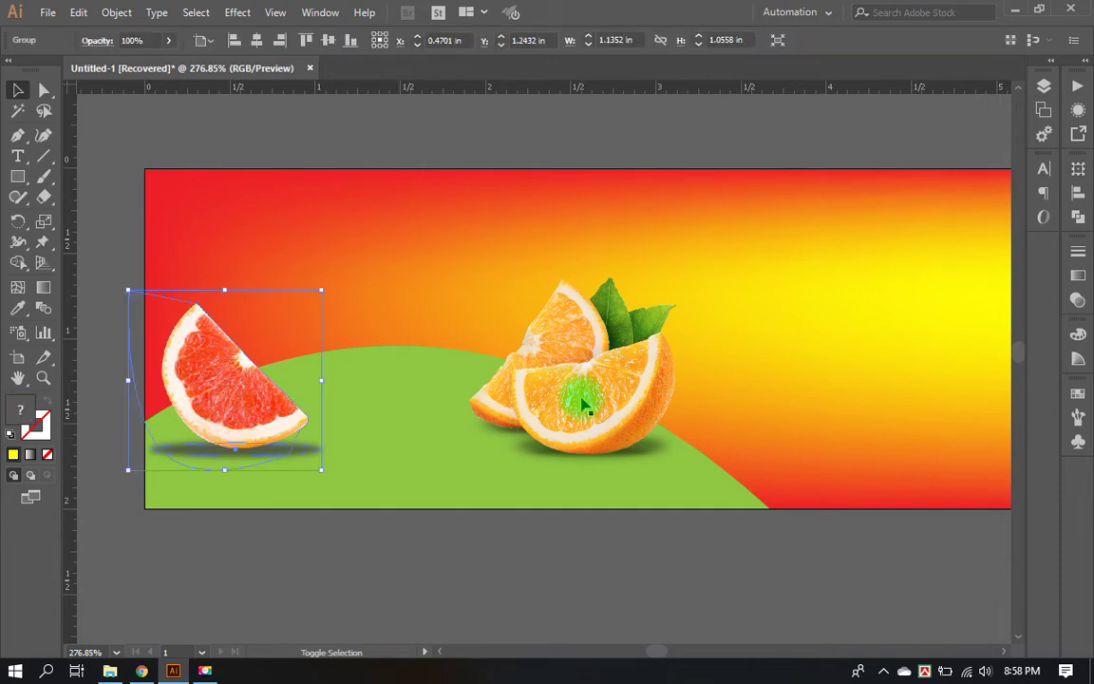
{"action": "left_click", "coordinate": [585, 406], "text": "shift"}
{"action": "left_click_drag", "start_coordinate": [585, 407], "coordinate": [569, 591]}
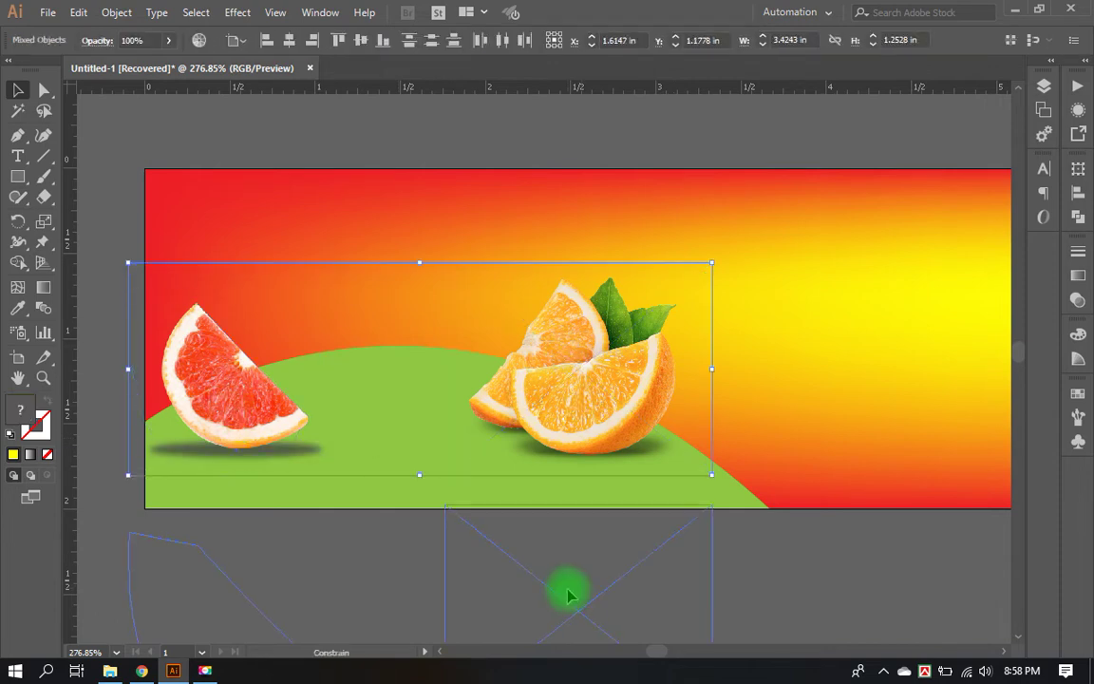
{"action": "left_click", "coordinate": [861, 598]}
Step: Draw a closed yellow shape with the Pen tool across the top of the green hill
{"action": "key", "text": "p"}
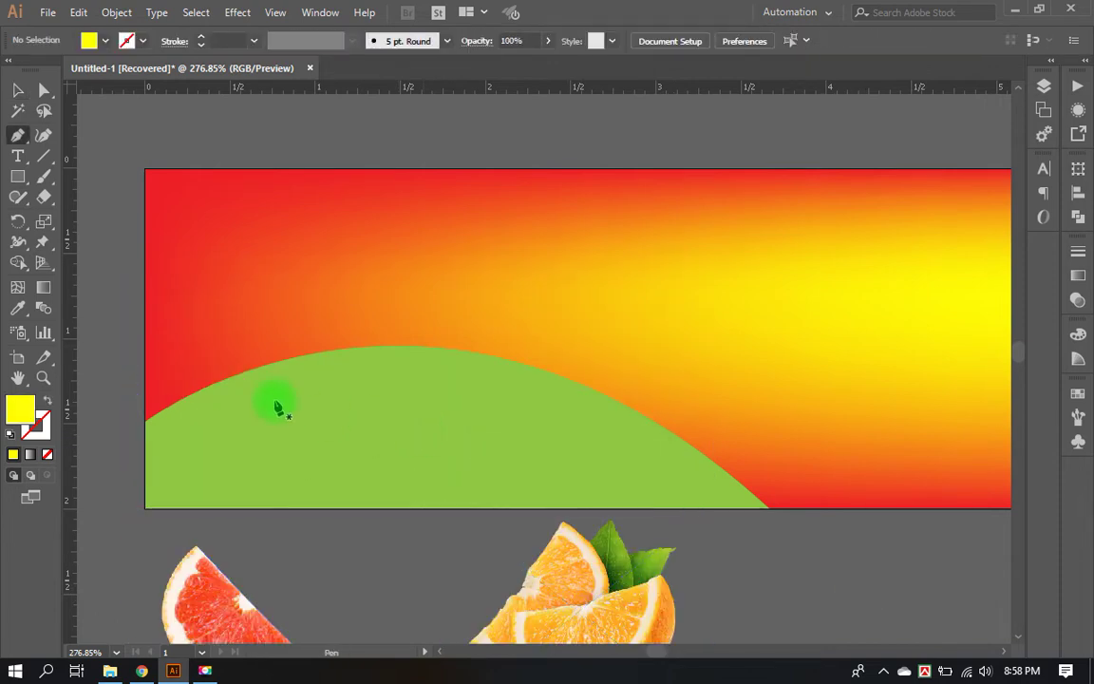
{"action": "left_click", "coordinate": [156, 453]}
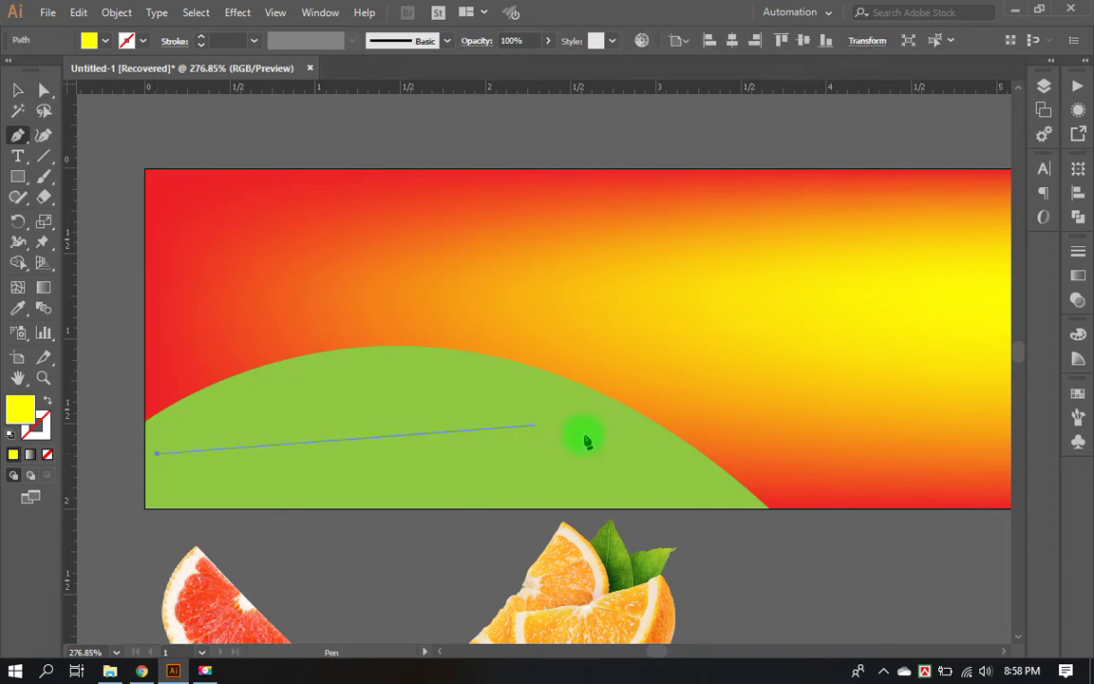
{"action": "mouse_move", "coordinate": [730, 505]}
{"action": "left_mouse_down"}
{"action": "mouse_move", "coordinate": [874, 618]}
{"action": "mouse_move", "coordinate": [950, 651]}
{"action": "mouse_move", "coordinate": [981, 529]}
{"action": "mouse_move", "coordinate": [993, 524]}
{"action": "left_mouse_up"}
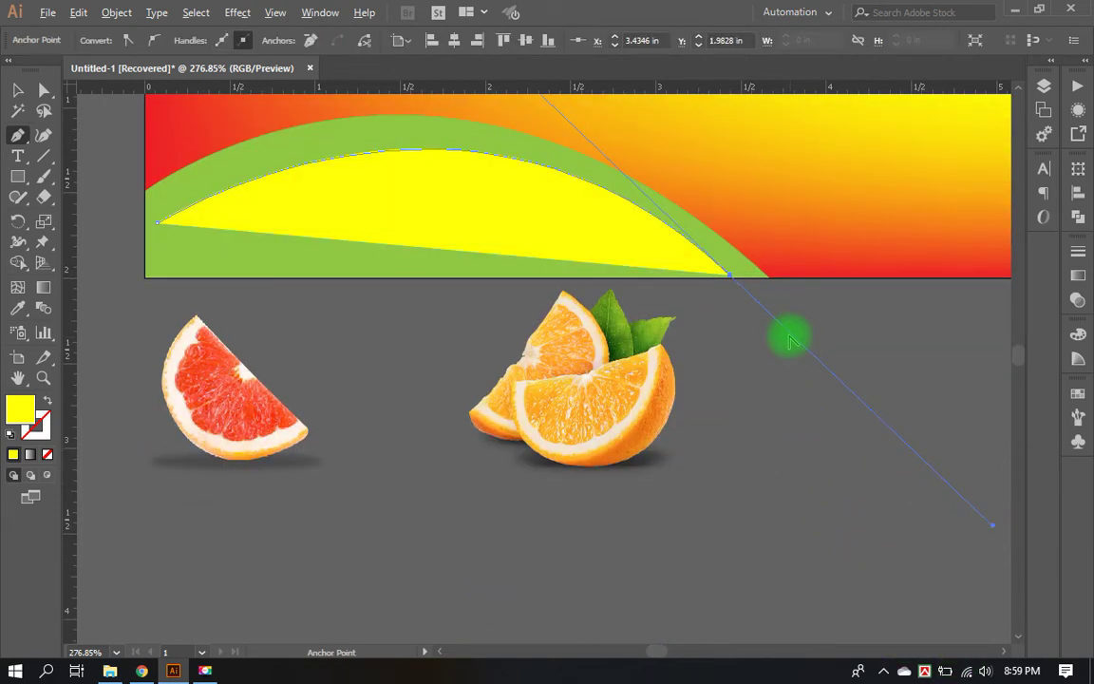
{"action": "left_click_drag", "start_coordinate": [724, 277], "coordinate": [798, 422]}
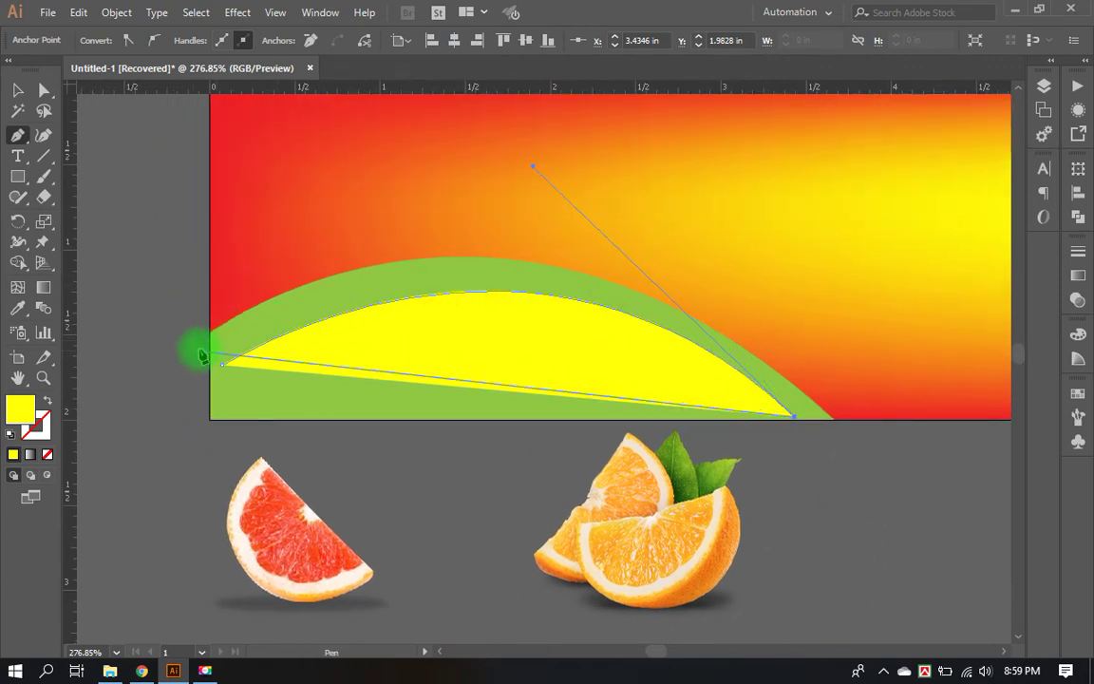
{"action": "mouse_move", "coordinate": [214, 340]}
{"action": "left_mouse_down"}
{"action": "mouse_move", "coordinate": [46, 454]}
{"action": "mouse_move", "coordinate": [187, 525]}
{"action": "mouse_move", "coordinate": [254, 520]}
{"action": "left_mouse_up"}
{"action": "scroll", "coordinate": [255, 520], "scroll_direction": "right", "scroll_amount": 5}
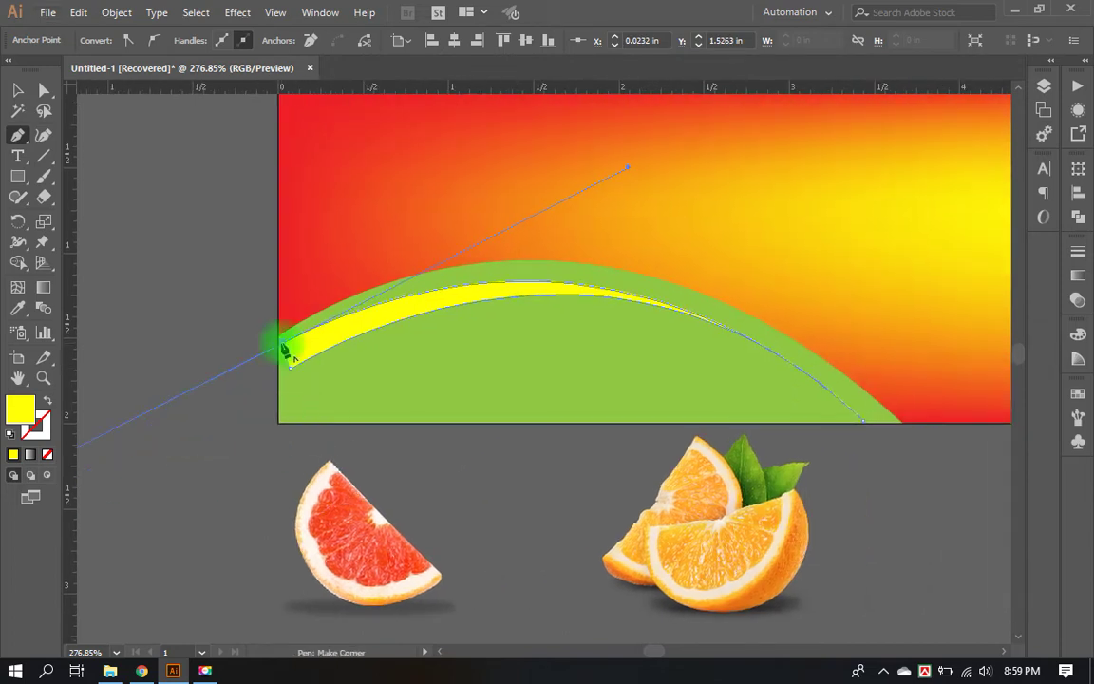
{"action": "left_click", "coordinate": [284, 350]}
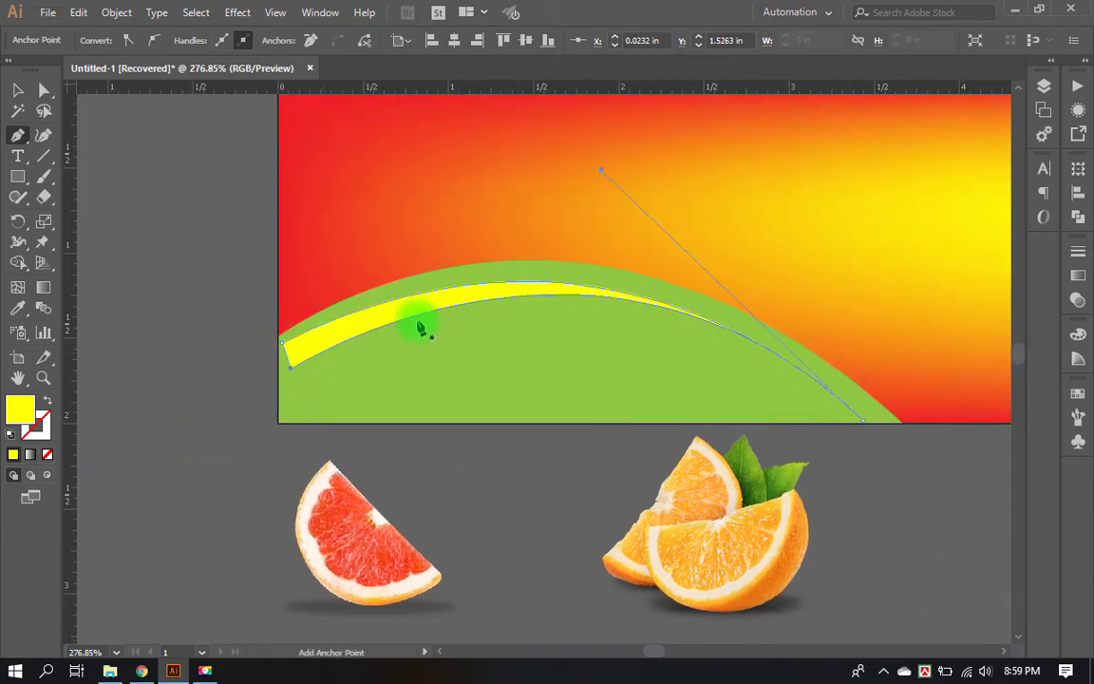
Step: Bend the shape's straight bottom edge upward so it forms a thin strip along the arc
{"action": "mouse_move", "coordinate": [421, 328]}
{"action": "left_mouse_down"}
{"action": "mouse_move", "coordinate": [558, 284]}
{"action": "mouse_move", "coordinate": [810, 371]}
{"action": "mouse_move", "coordinate": [862, 429]}
{"action": "left_mouse_up"}
{"action": "left_click", "coordinate": [862, 427], "text": "alt"}
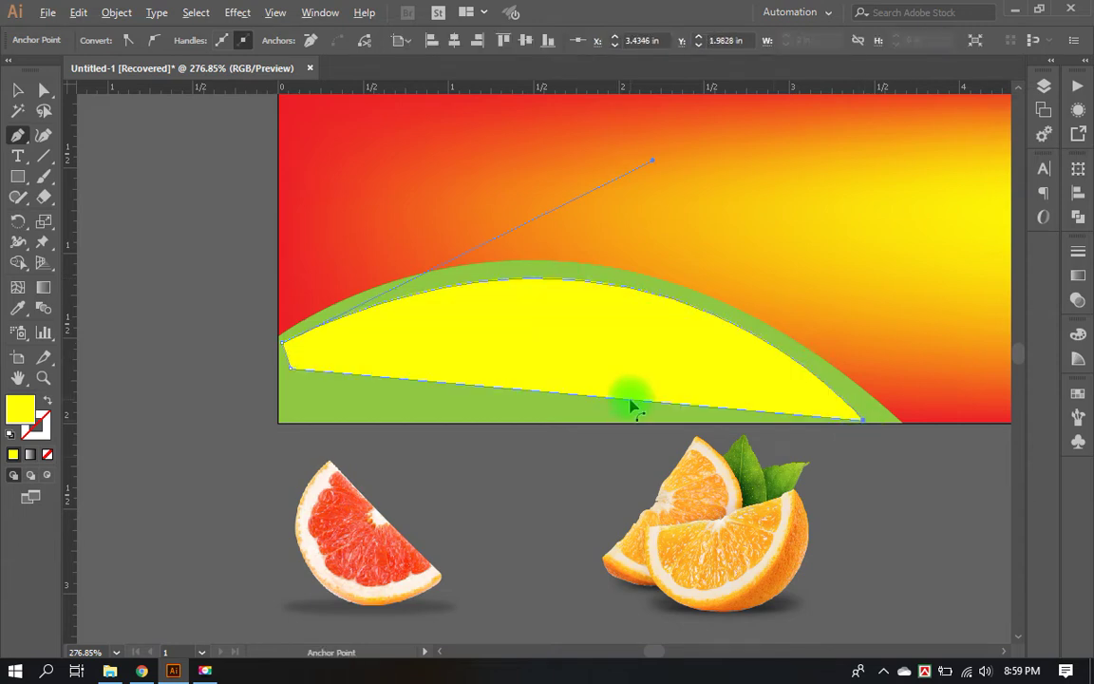
{"action": "left_click_drag", "start_coordinate": [632, 407], "coordinate": [586, 298]}
{"action": "key", "text": "v"}
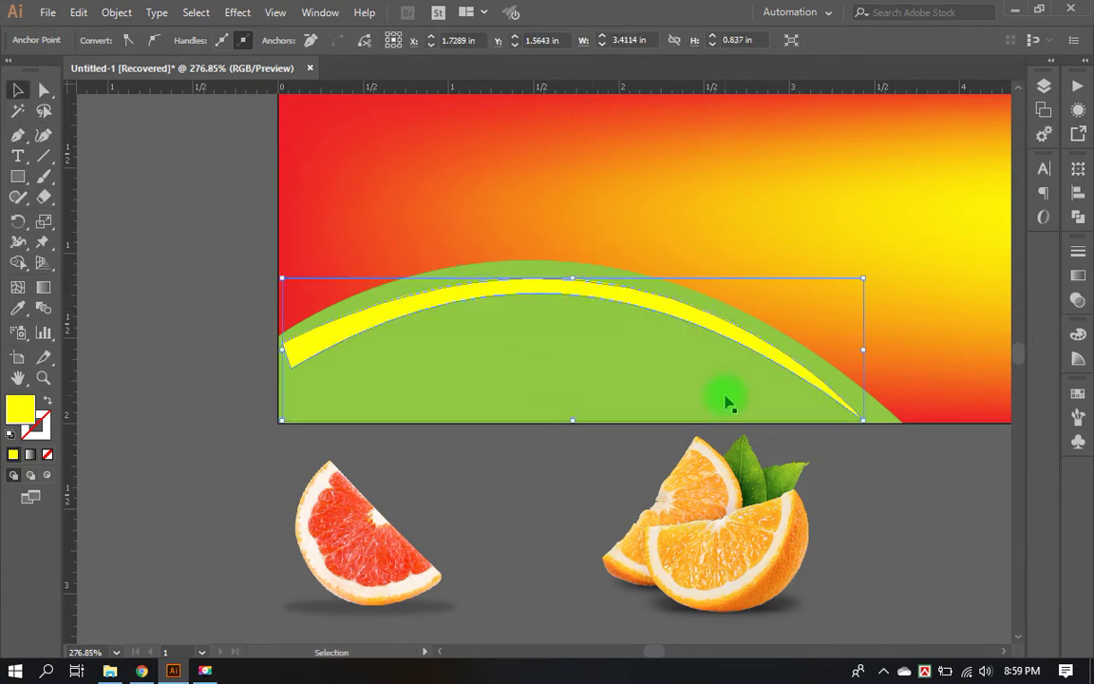
{"action": "key", "text": "ctrl+shift+a"}
{"action": "left_click_drag", "start_coordinate": [727, 403], "coordinate": [690, 430]}
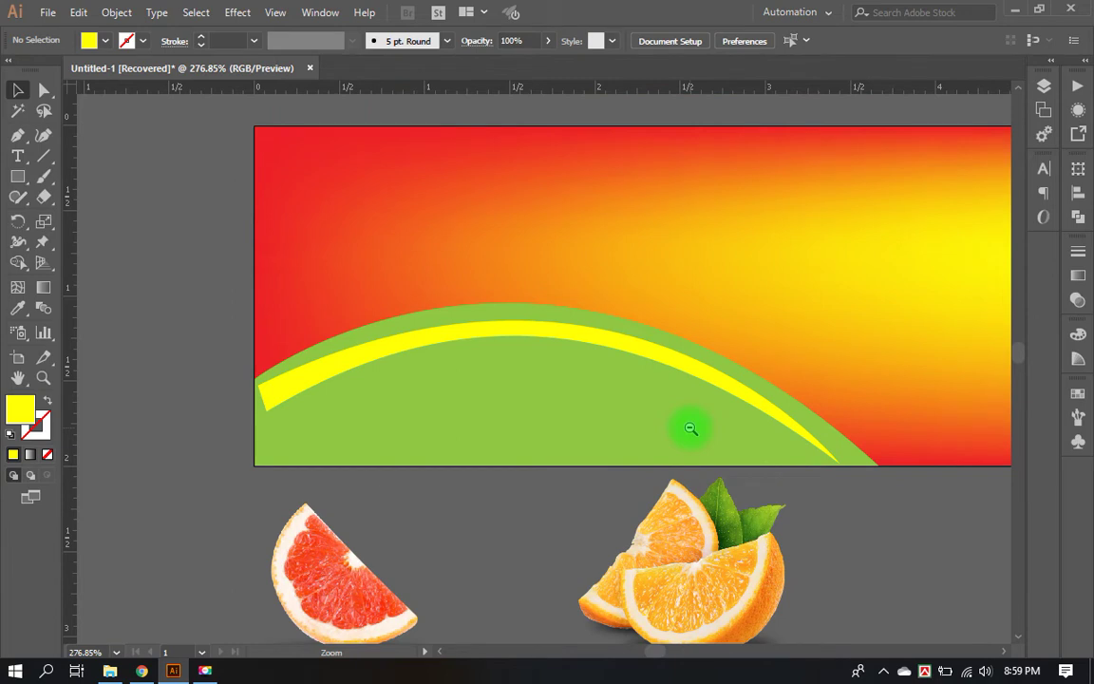
Step: Stretch the strip past the label's left edge and trim it against the green arc with Shape Builder
{"action": "left_click", "coordinate": [690, 429], "text": "alt"}
{"action": "left_click", "coordinate": [217, 347]}
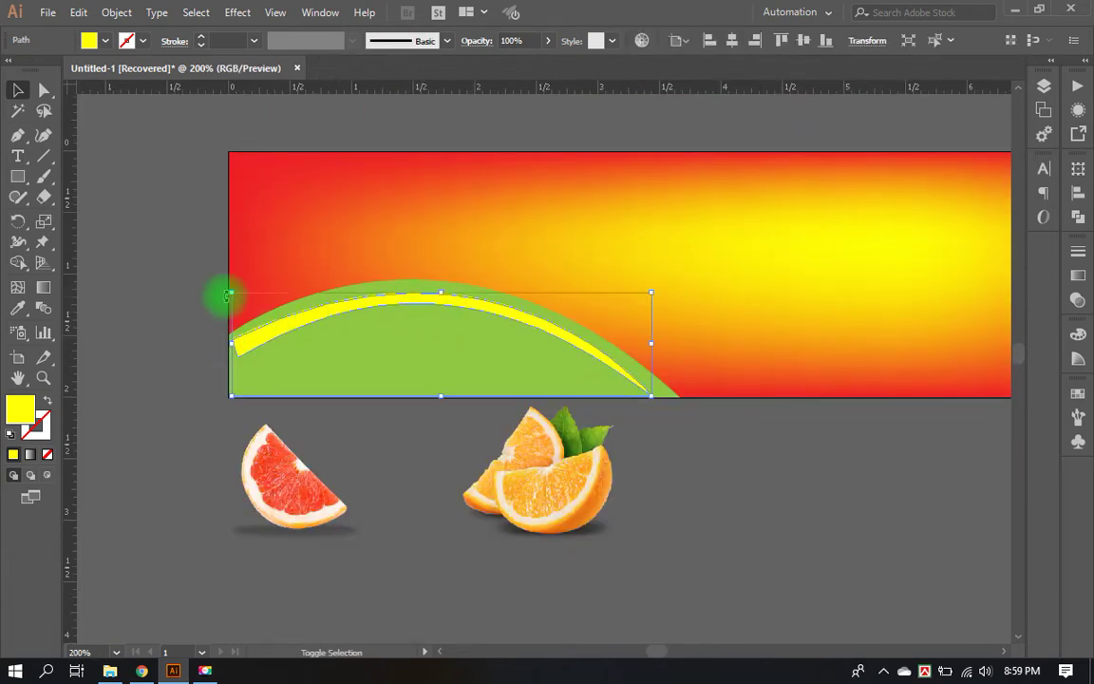
{"action": "left_click_drag", "start_coordinate": [231, 392], "coordinate": [216, 399]}
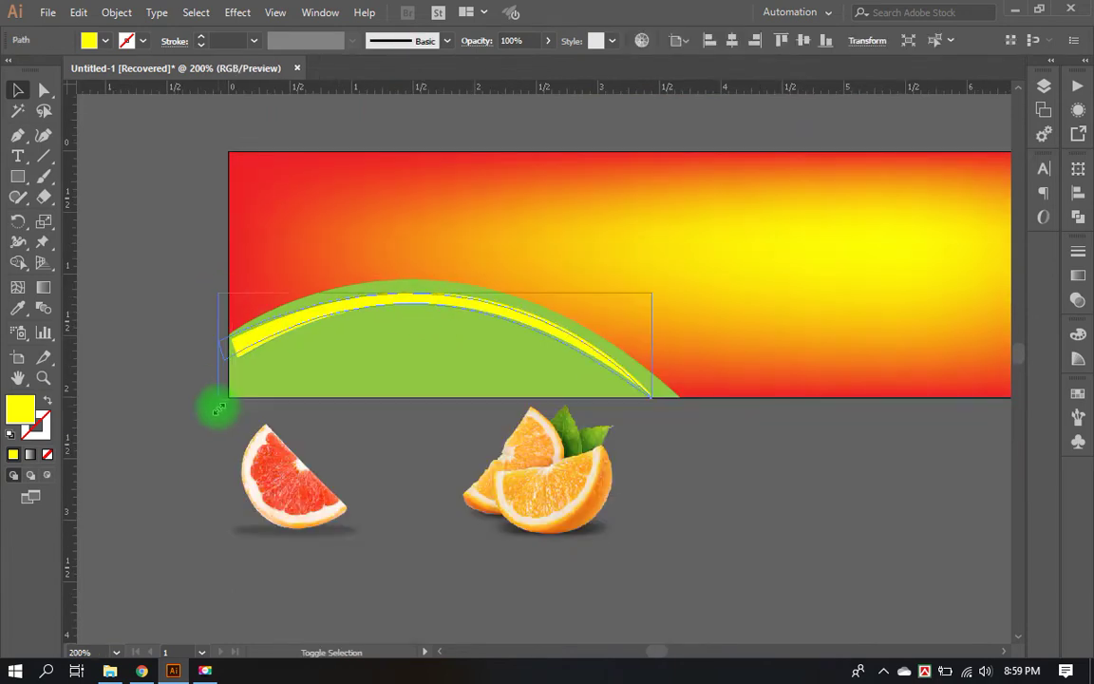
{"action": "left_click", "coordinate": [391, 429]}
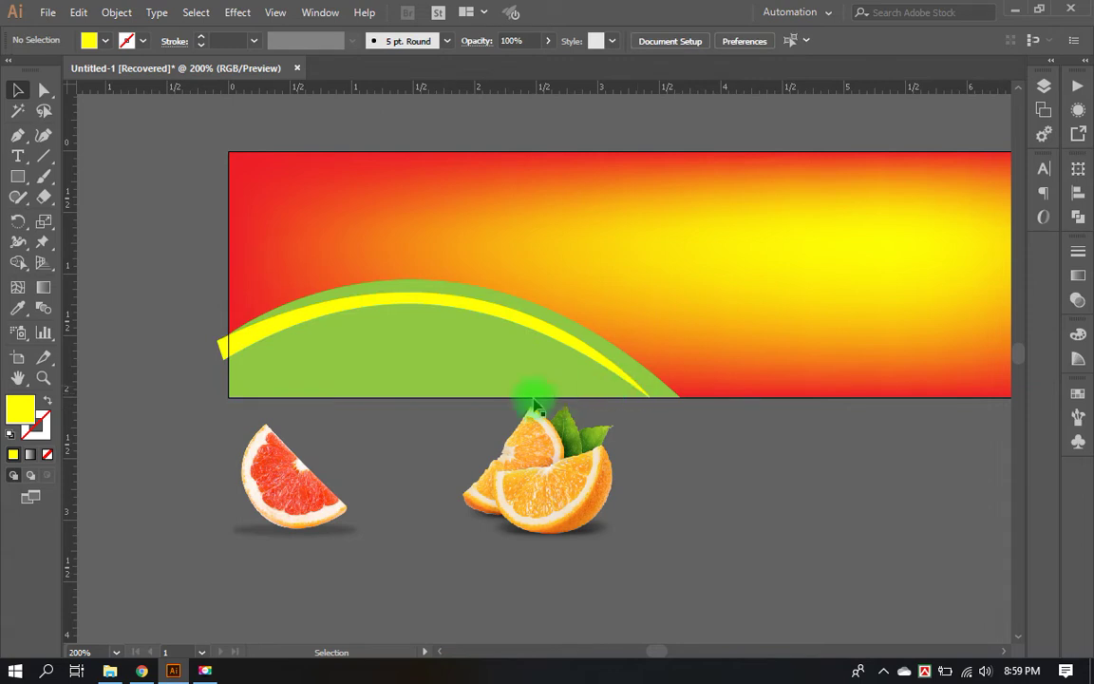
{"action": "left_click", "coordinate": [465, 367]}
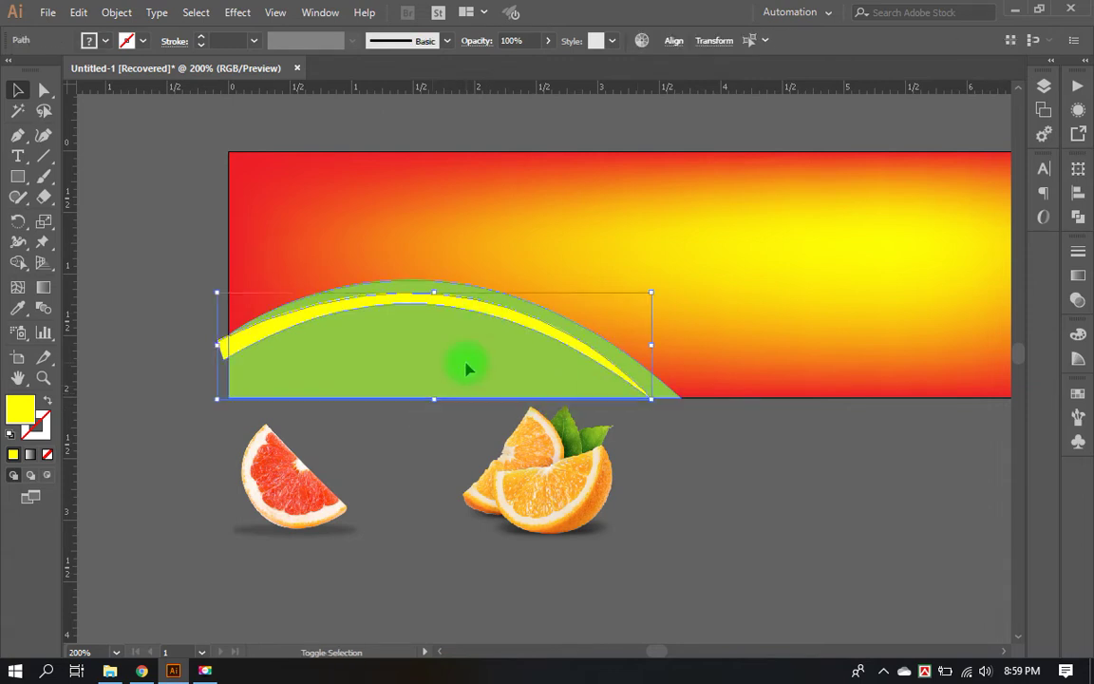
{"action": "key", "text": "shift+m"}
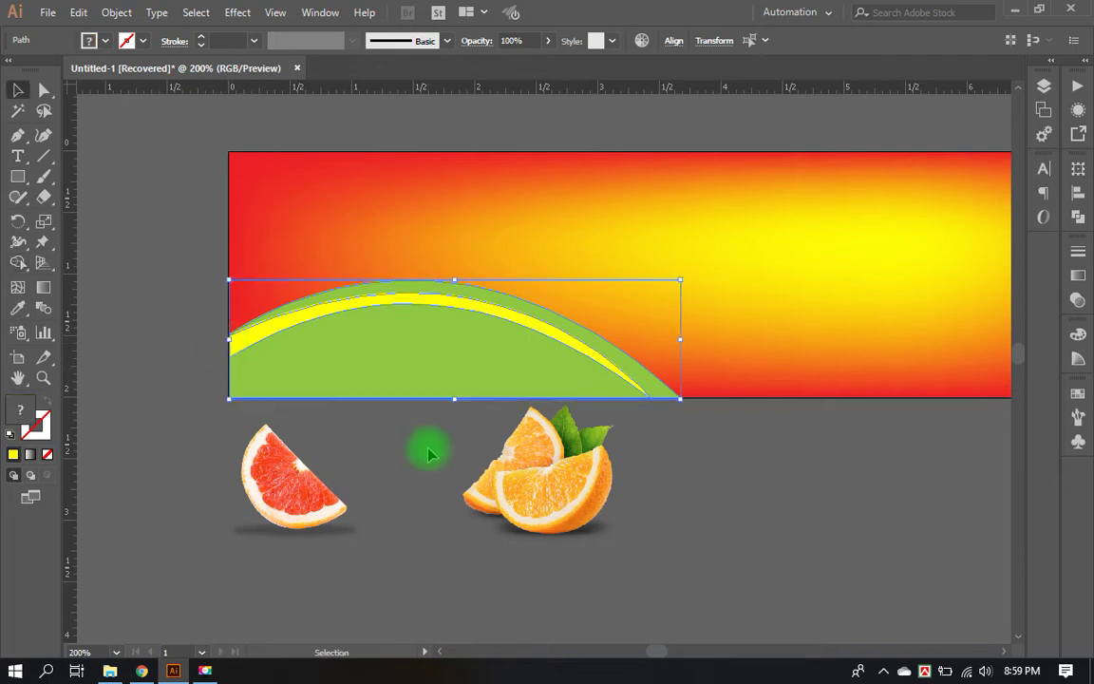
{"action": "key", "text": "v"}
{"action": "key", "text": "ctrl+shift+a"}
Step: Recolour the strip lighter green #A6E83D after sampling the arc's green with the Eyedropper
{"action": "left_click", "coordinate": [378, 309]}
{"action": "key", "text": "i"}
{"action": "left_click", "coordinate": [306, 351]}
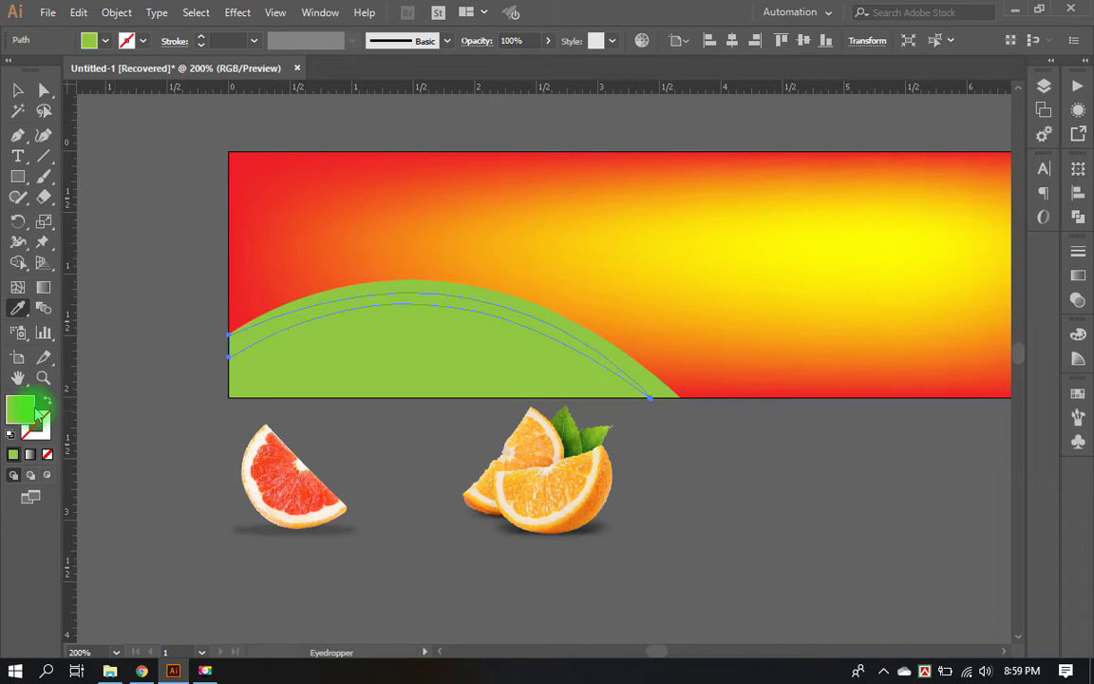
{"action": "double_click", "coordinate": [29, 410]}
{"action": "left_click", "coordinate": [484, 239]}
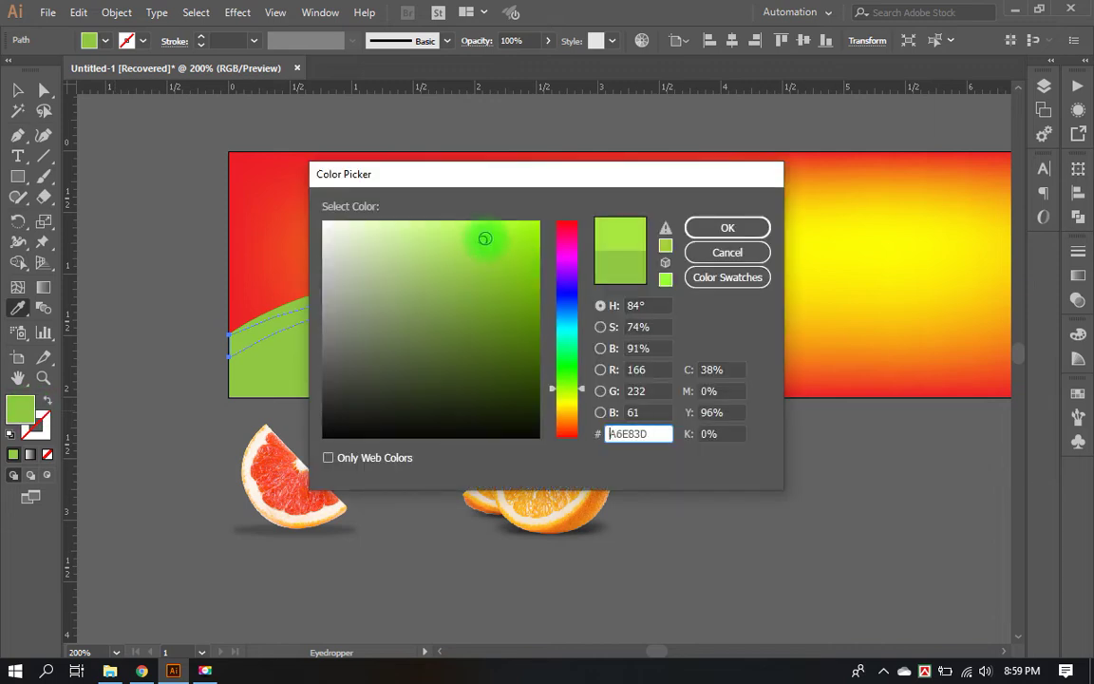
{"action": "left_click", "coordinate": [703, 227]}
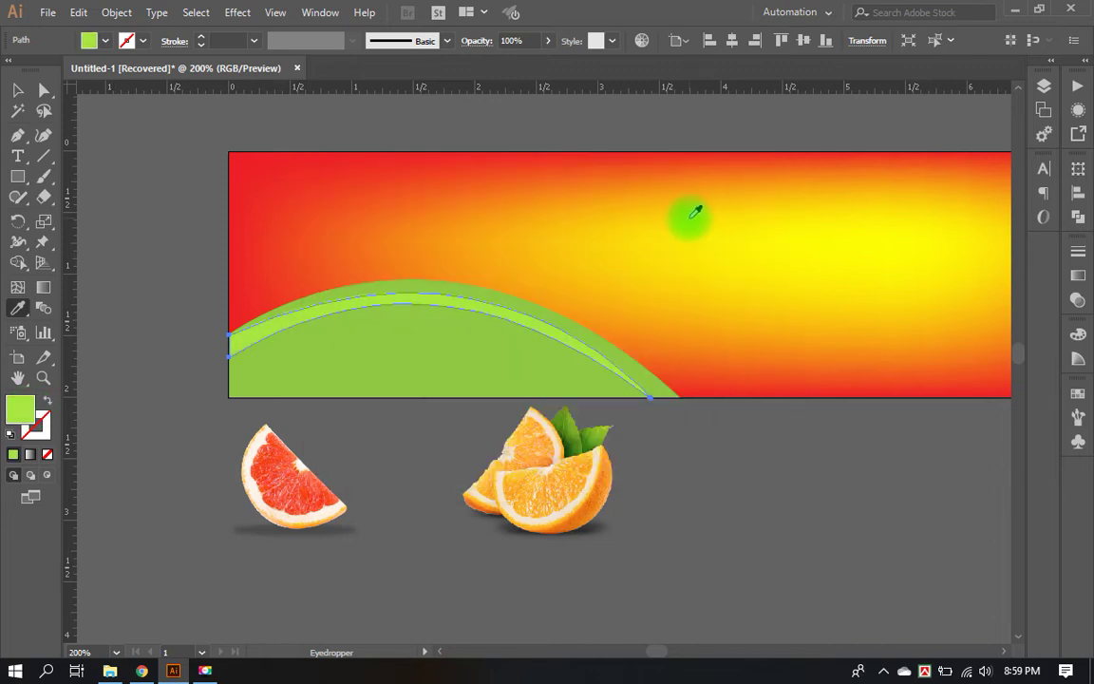
{"action": "key", "text": "v"}
{"action": "left_click", "coordinate": [677, 487]}
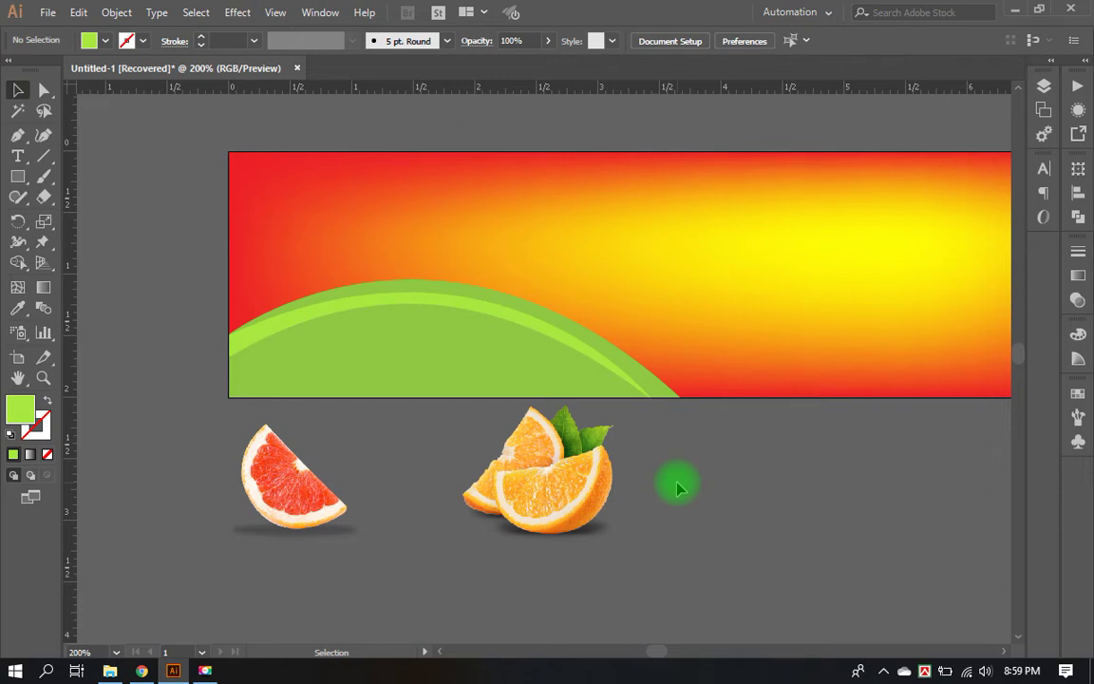
Step: Start a Pen path at the label's left edge, curving up to a sharp tip above the top edge
{"action": "left_click", "coordinate": [17, 135]}
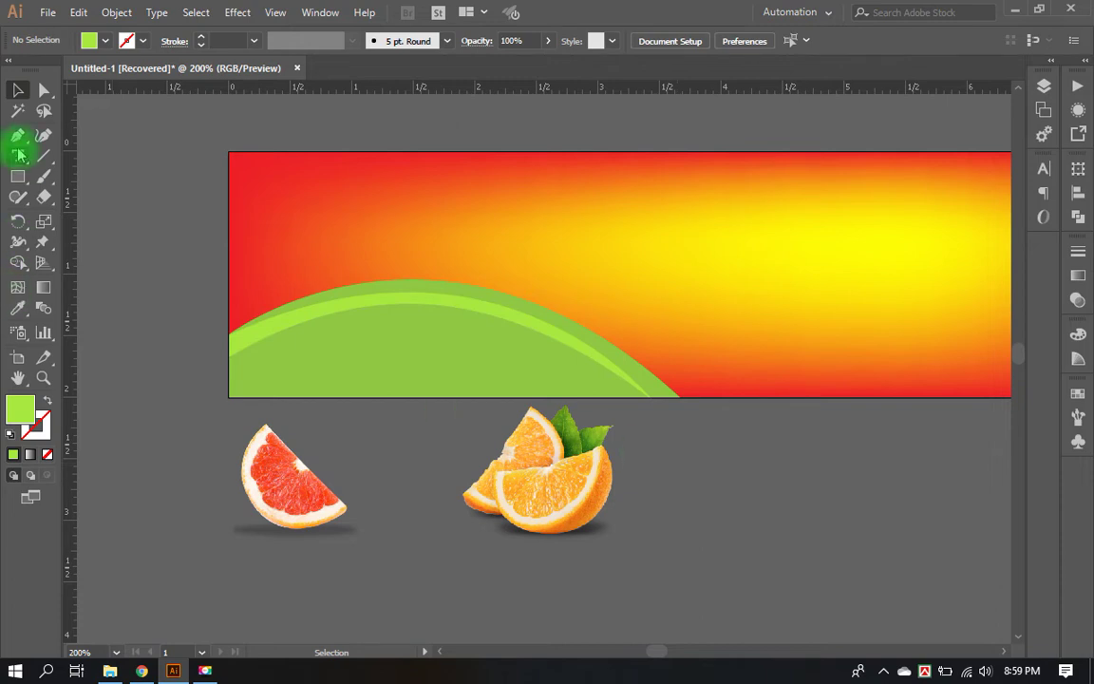
{"action": "mouse_move", "coordinate": [329, 297]}
{"action": "left_mouse_down"}
{"action": "mouse_move", "coordinate": [813, 322]}
{"action": "mouse_move", "coordinate": [246, 328]}
{"action": "left_mouse_up"}
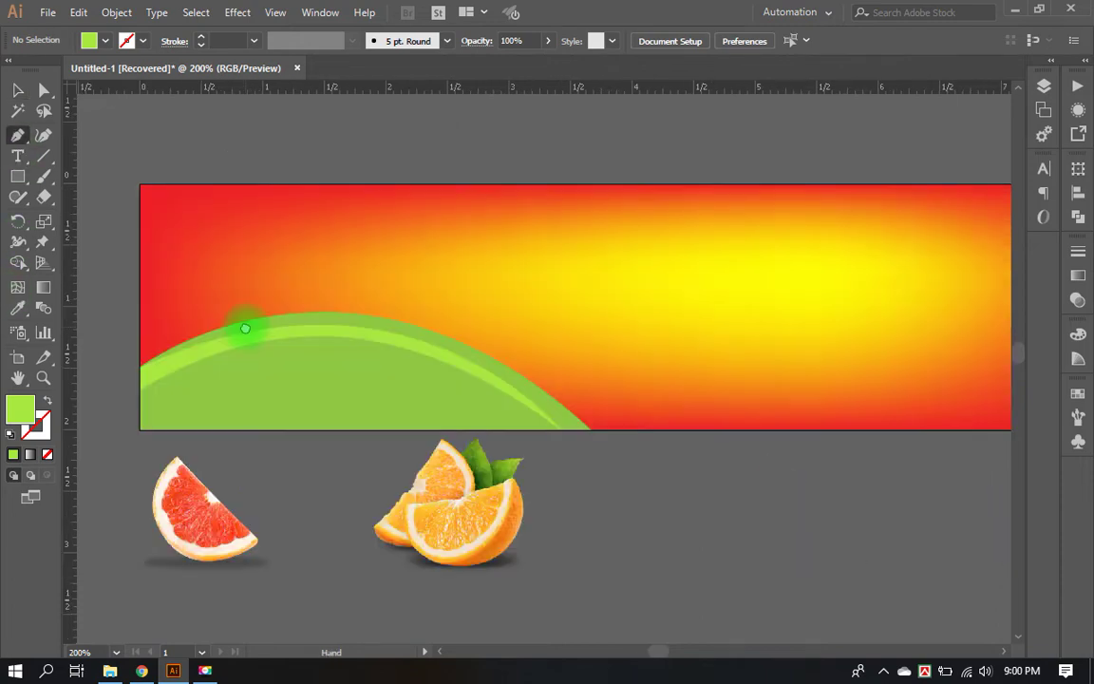
{"action": "left_click", "coordinate": [149, 302]}
{"action": "mouse_move", "coordinate": [314, 209]}
{"action": "left_mouse_down"}
{"action": "mouse_move", "coordinate": [450, 247]}
{"action": "mouse_move", "coordinate": [465, 240]}
{"action": "left_mouse_up"}
{"action": "left_click", "coordinate": [552, 145]}
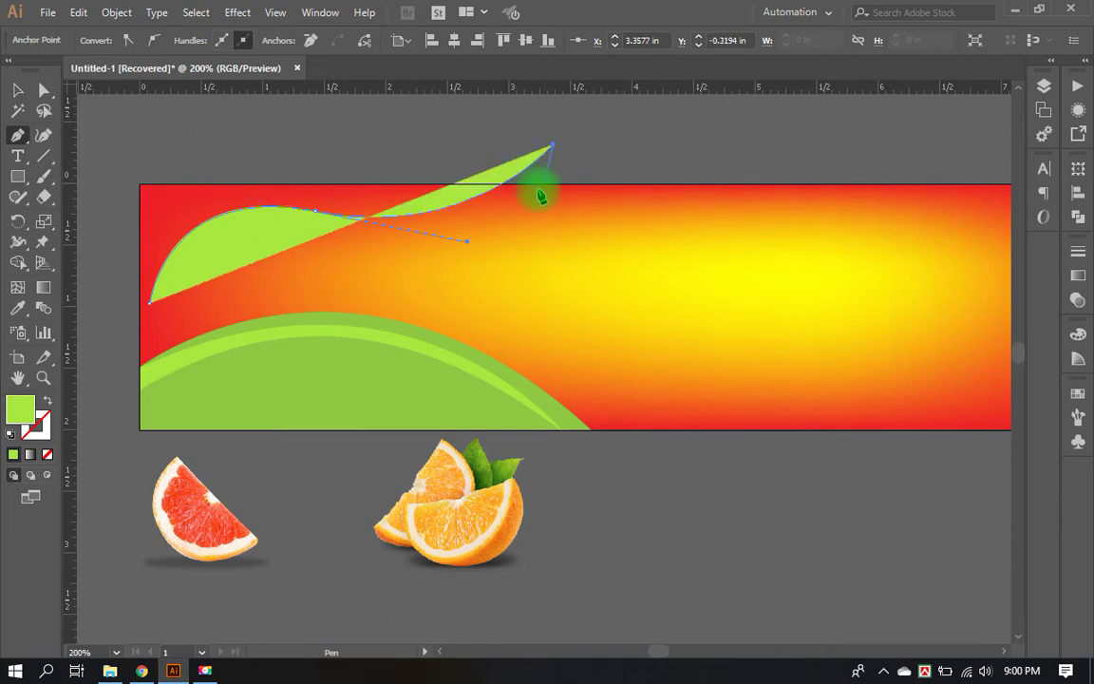
{"action": "left_click", "coordinate": [552, 148]}
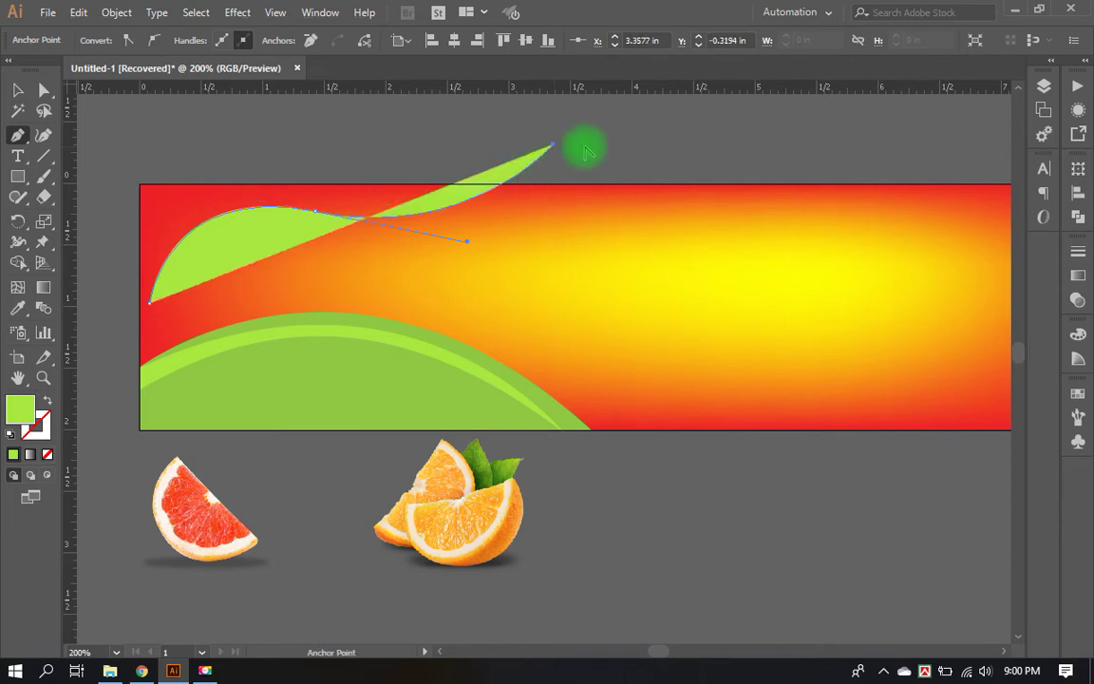
{"action": "left_click_drag", "start_coordinate": [553, 146], "coordinate": [586, 150]}
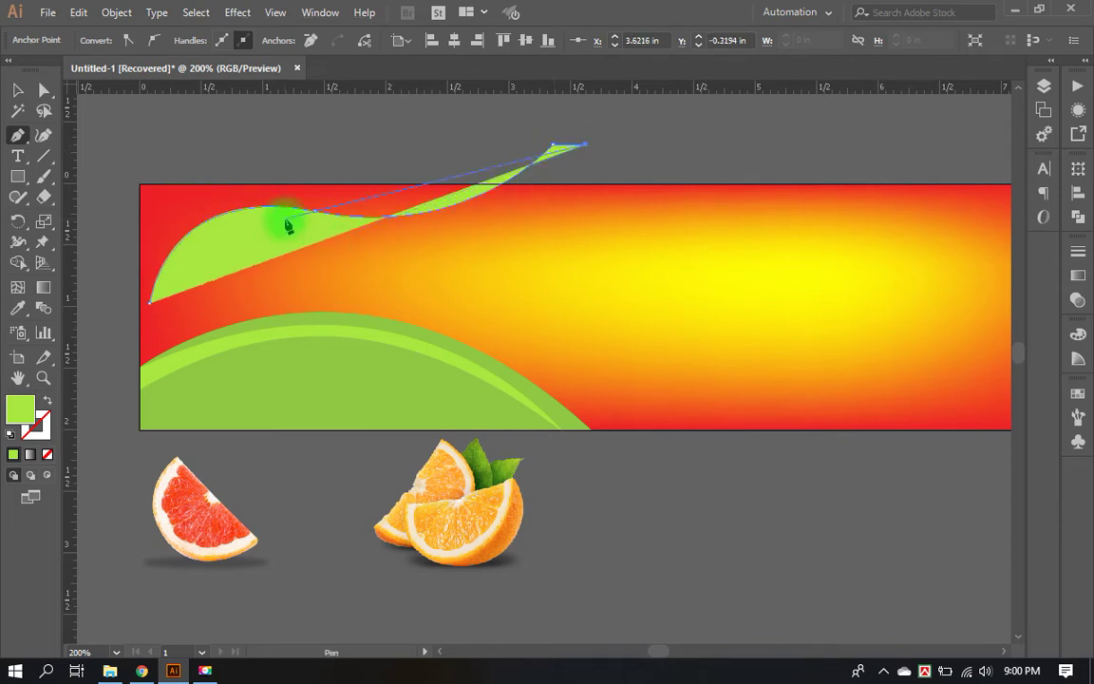
Step: Shape the band's wavy lower edge and close it back at its starting anchor
{"action": "left_click_drag", "start_coordinate": [288, 225], "coordinate": [181, 187]}
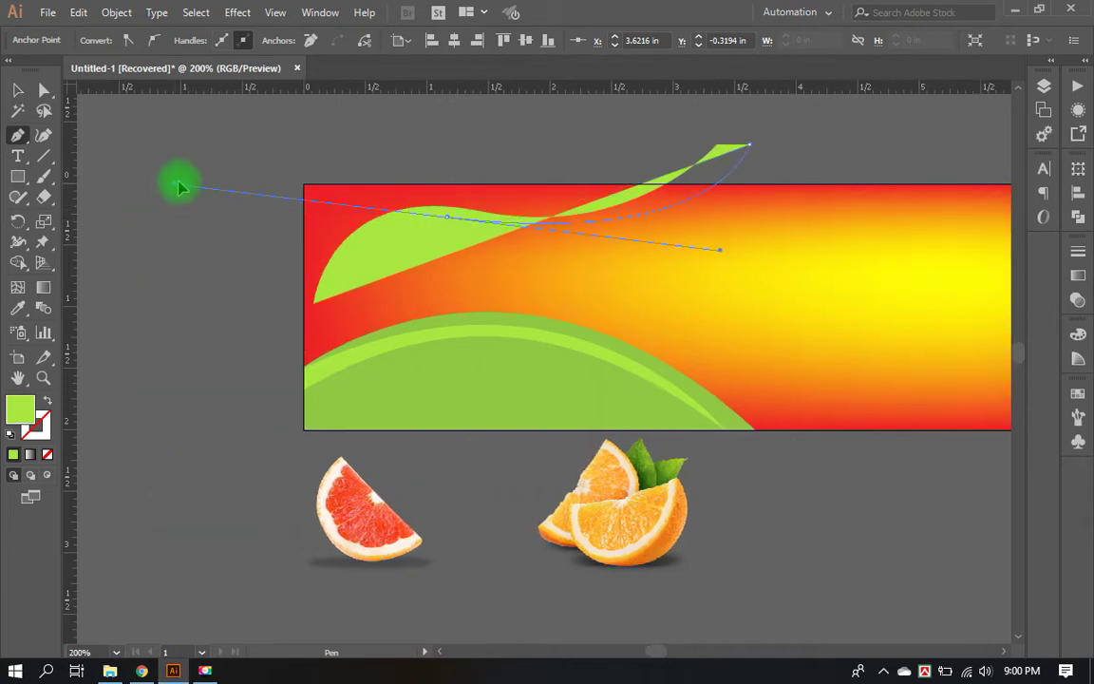
{"action": "left_click_drag", "start_coordinate": [180, 187], "coordinate": [197, 176]}
{"action": "left_click", "coordinate": [456, 219]}
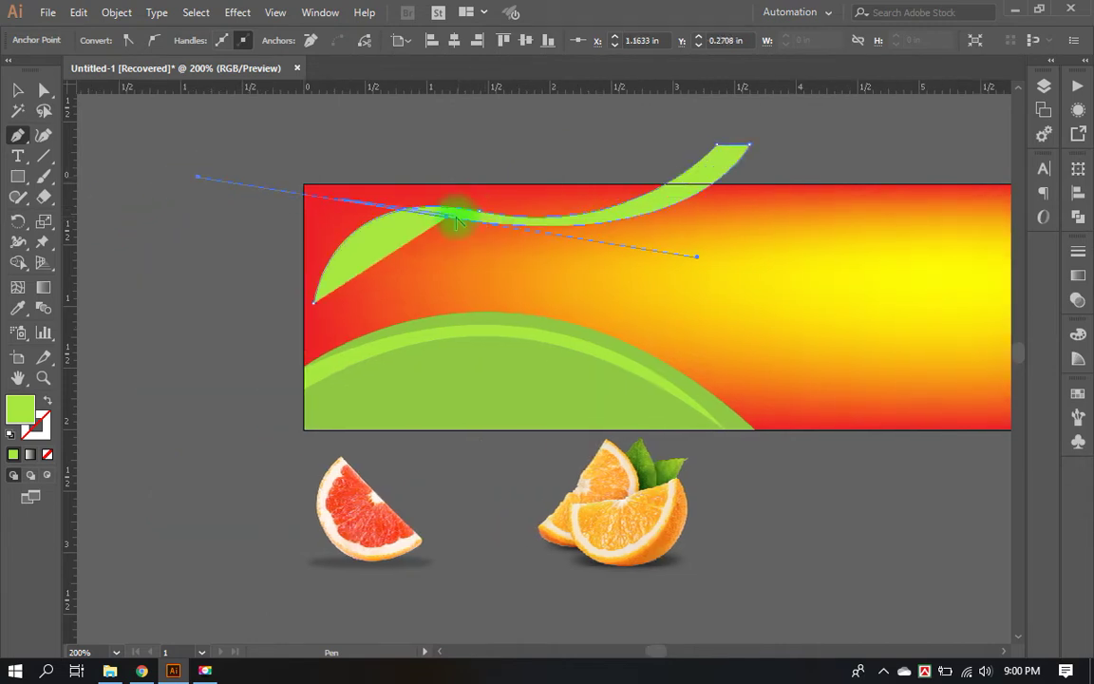
{"action": "left_click", "coordinate": [446, 216]}
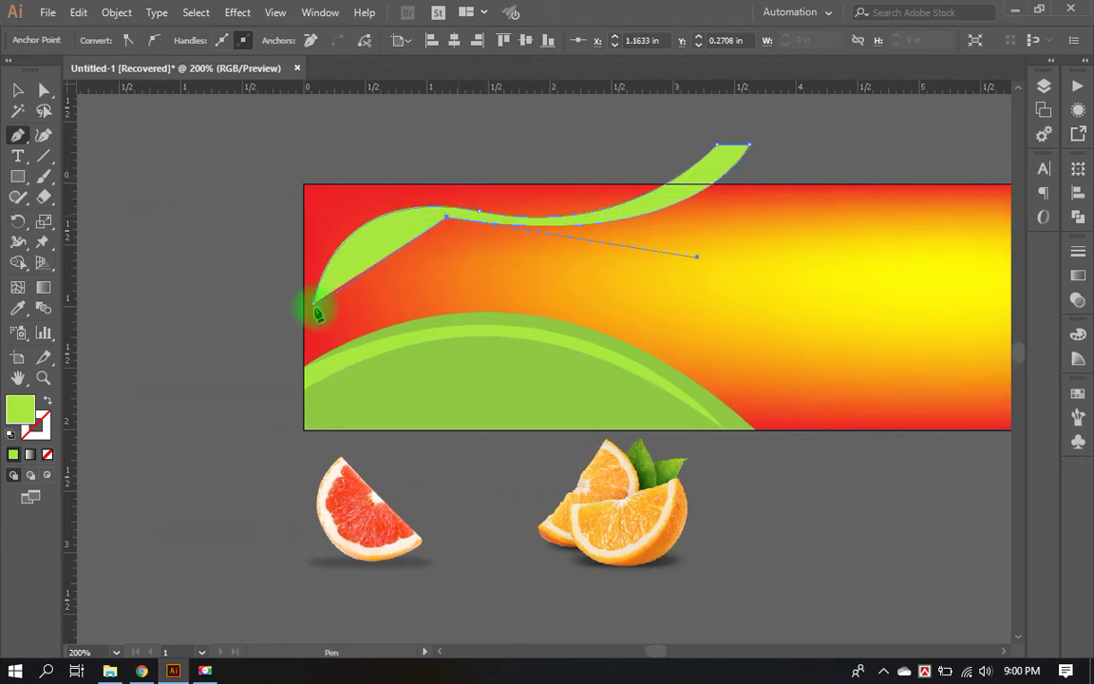
{"action": "left_click_drag", "start_coordinate": [314, 304], "coordinate": [260, 396]}
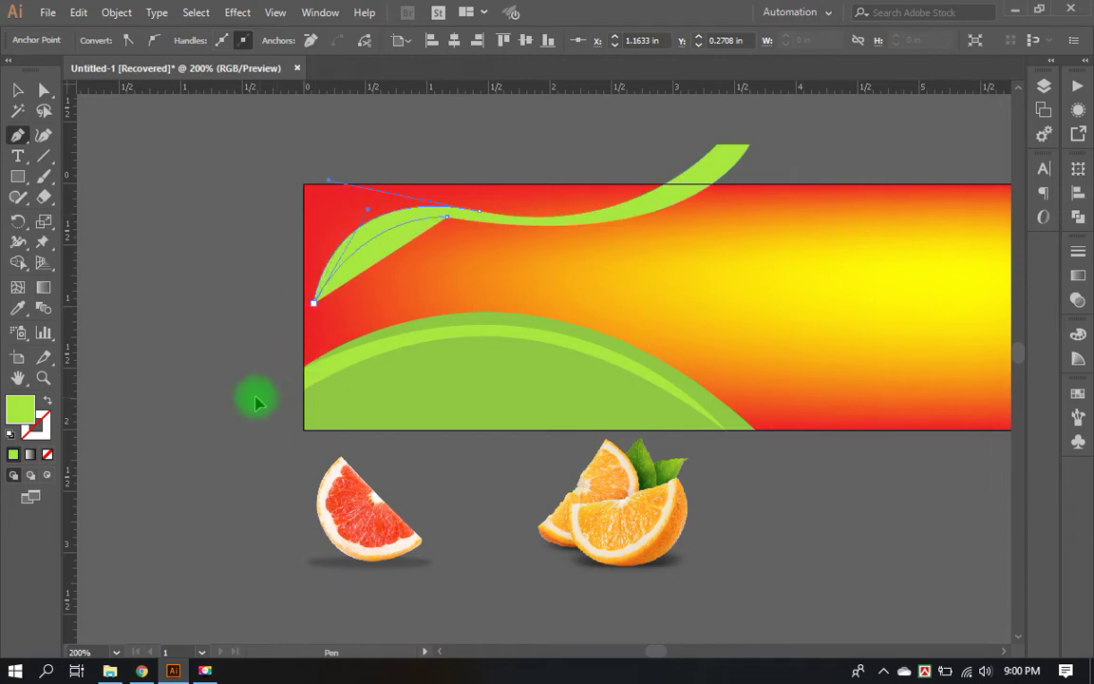
{"action": "left_click_drag", "start_coordinate": [257, 403], "coordinate": [256, 408]}
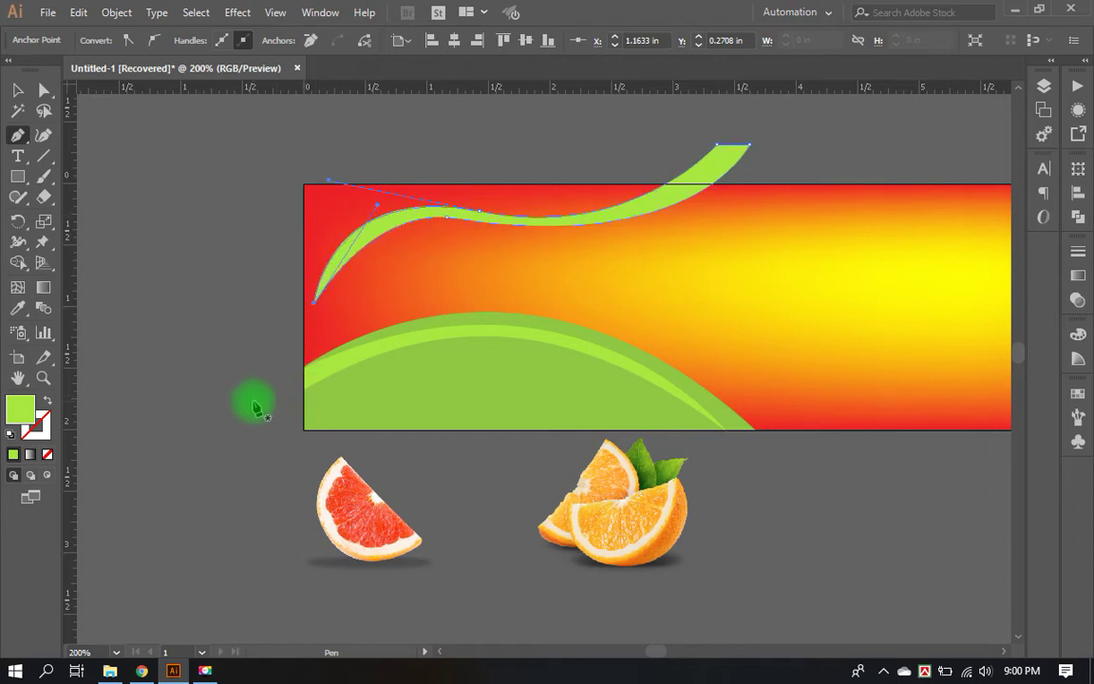
{"action": "key", "text": "a"}
{"action": "left_click", "coordinate": [447, 219]}
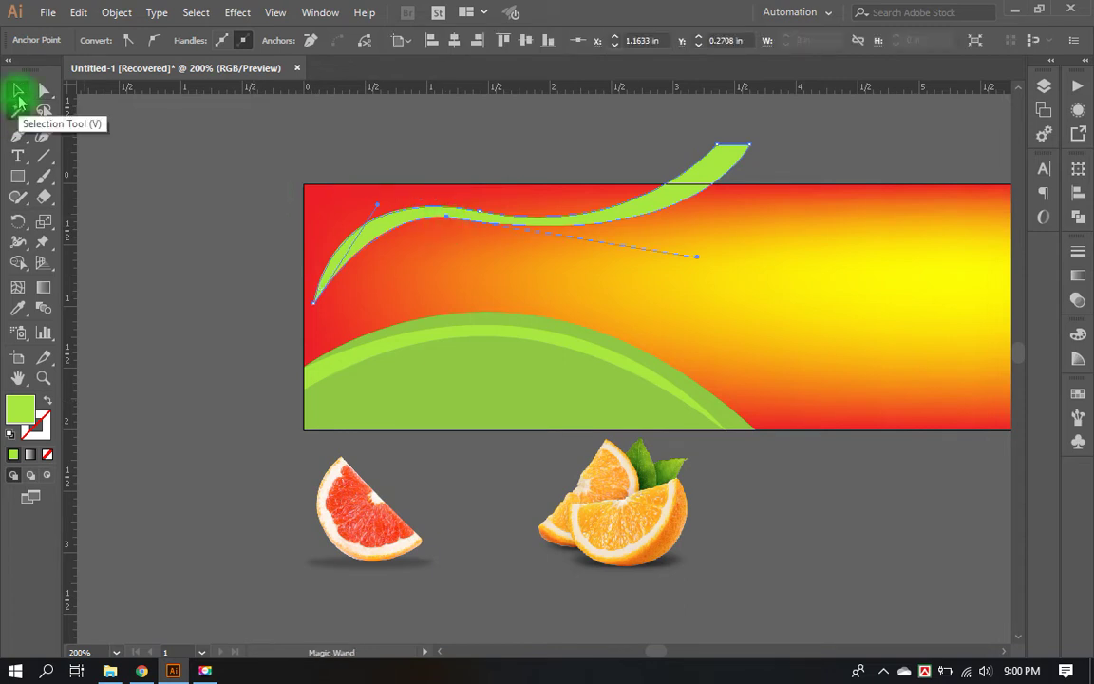
Step: Align the wave band's top to the label's top edge and nudge it down-left onto the label
{"action": "left_click", "coordinate": [18, 94]}
{"action": "left_click", "coordinate": [667, 219]}
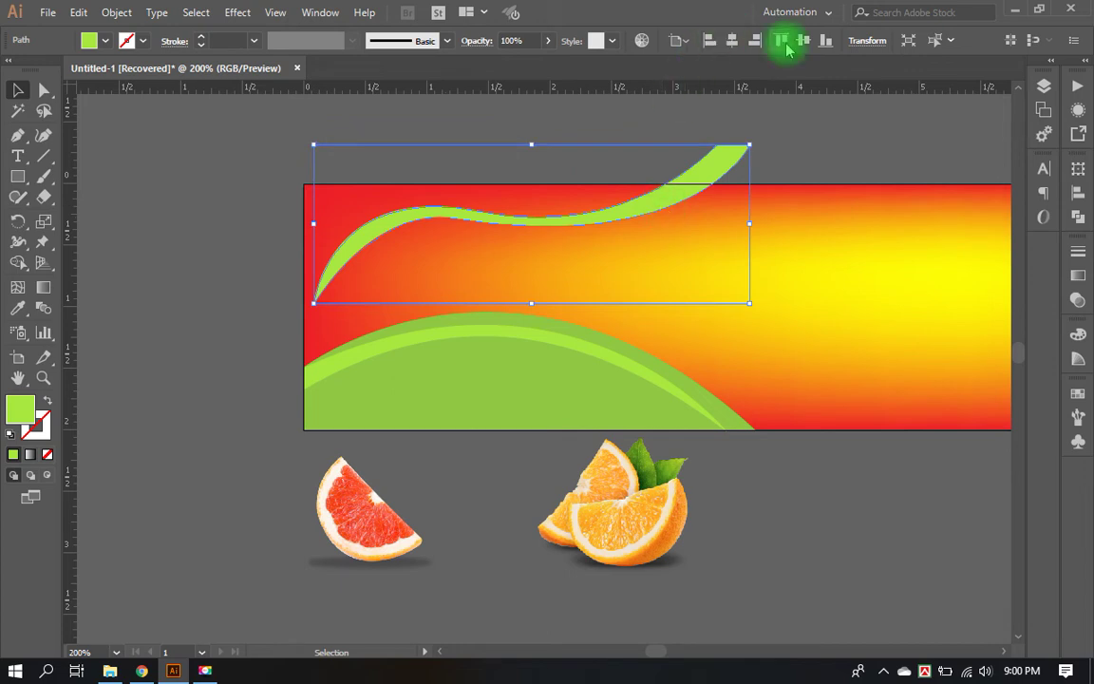
{"action": "left_click", "coordinate": [782, 44]}
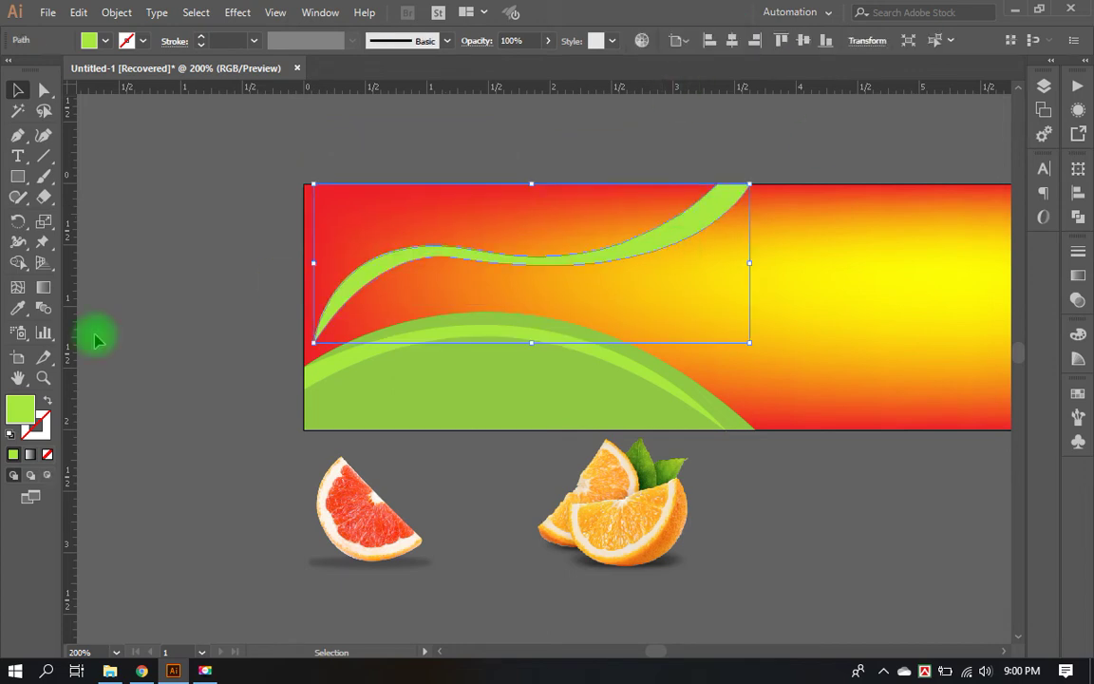
{"action": "left_click_drag", "start_coordinate": [323, 342], "coordinate": [302, 380]}
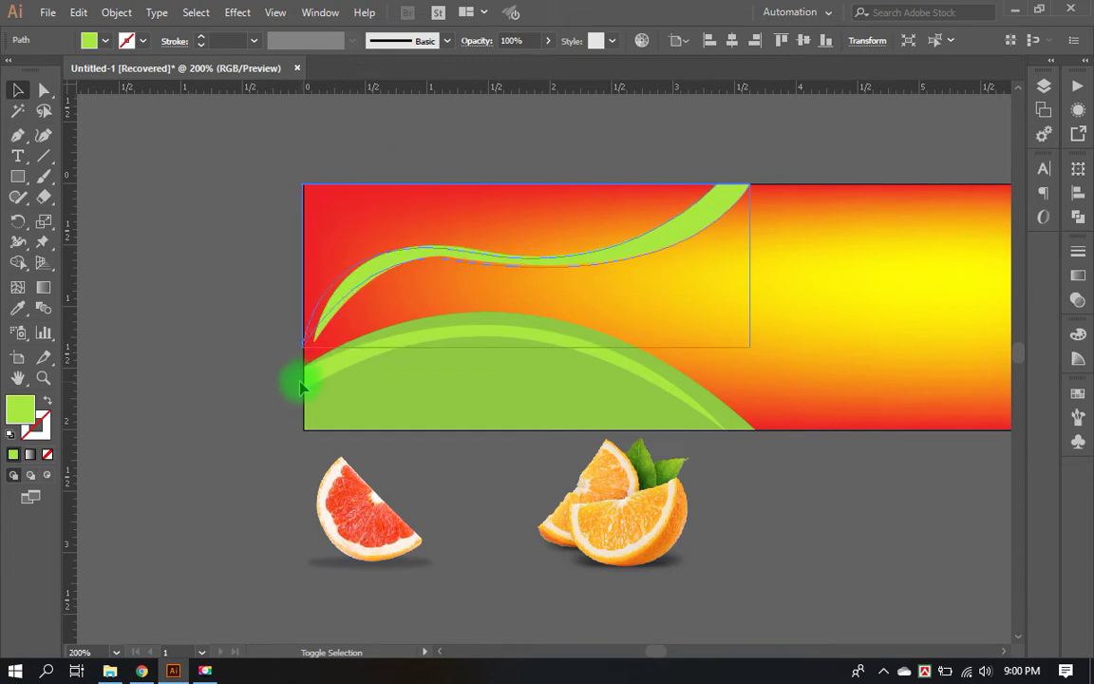
{"action": "left_click", "coordinate": [282, 313]}
{"action": "left_click", "coordinate": [321, 316]}
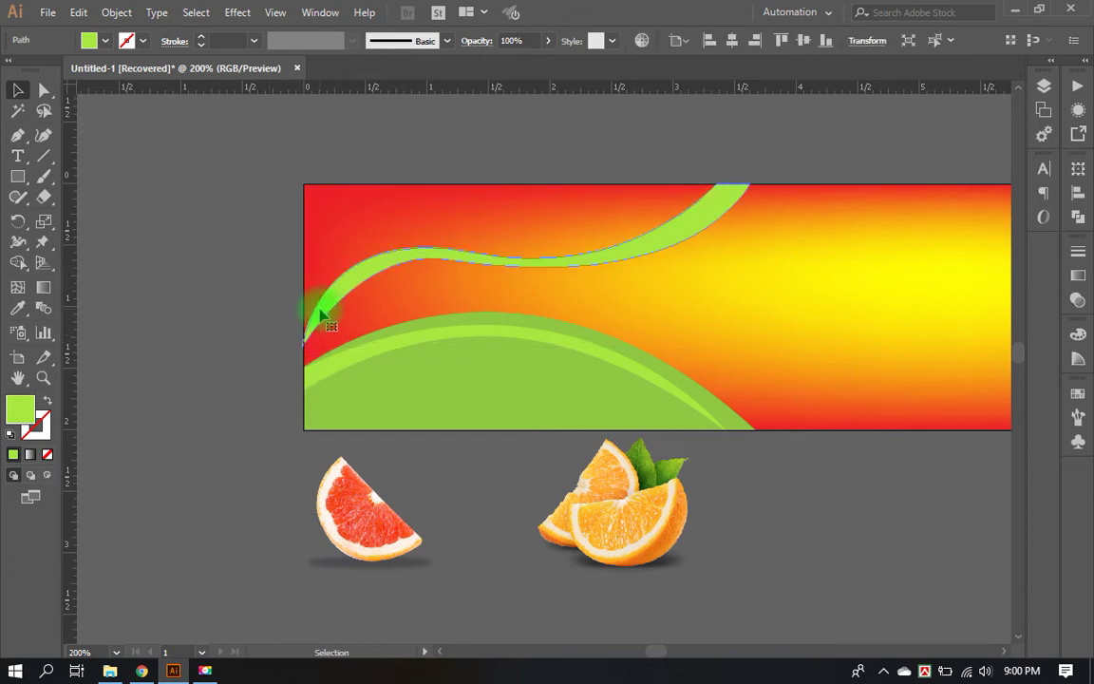
Step: Recolour the wave band pure red FF0000
{"action": "double_click", "coordinate": [20, 409]}
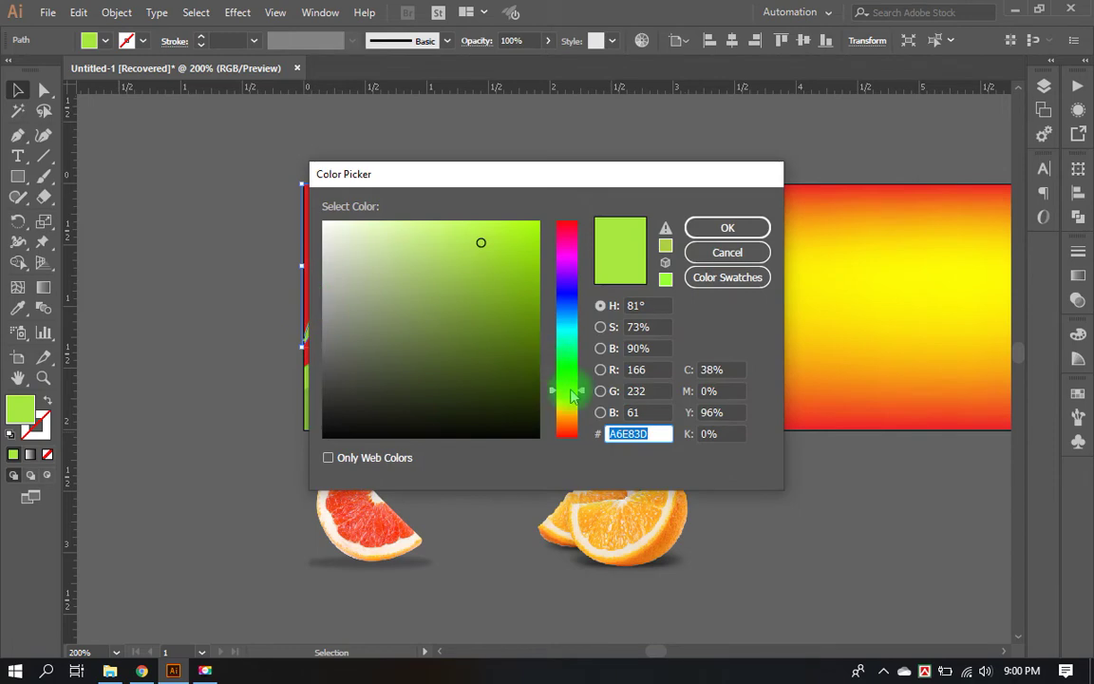
{"action": "left_click_drag", "start_coordinate": [573, 395], "coordinate": [573, 438]}
{"action": "left_click_drag", "start_coordinate": [486, 245], "coordinate": [591, 213]}
{"action": "key", "text": "Return"}
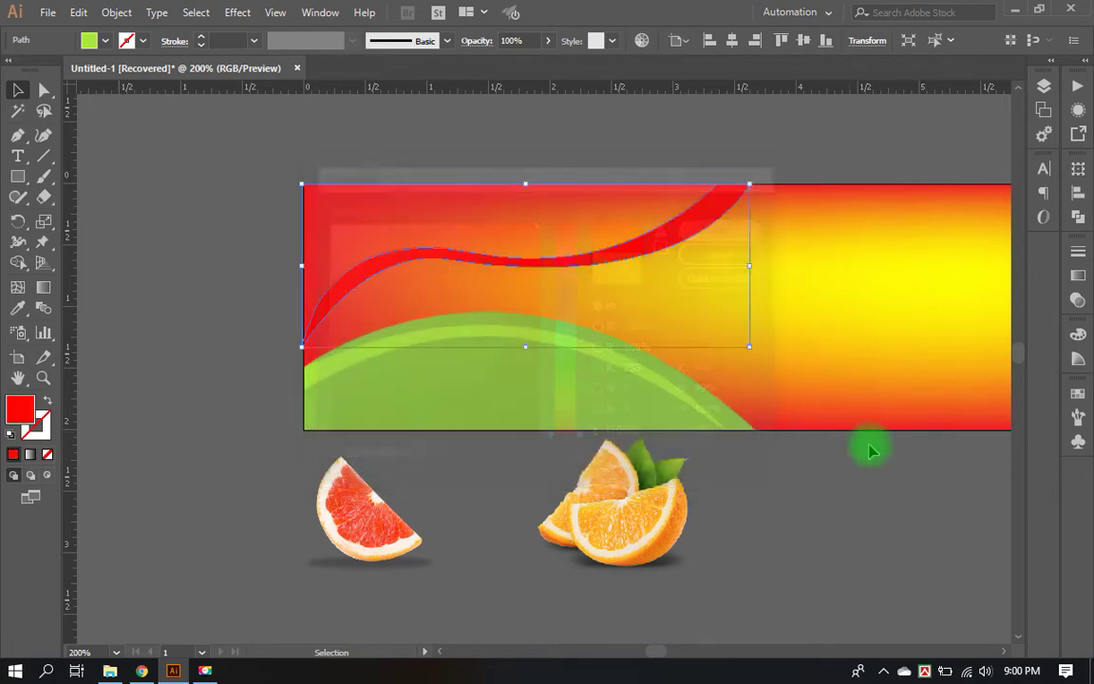
{"action": "left_click", "coordinate": [927, 496]}
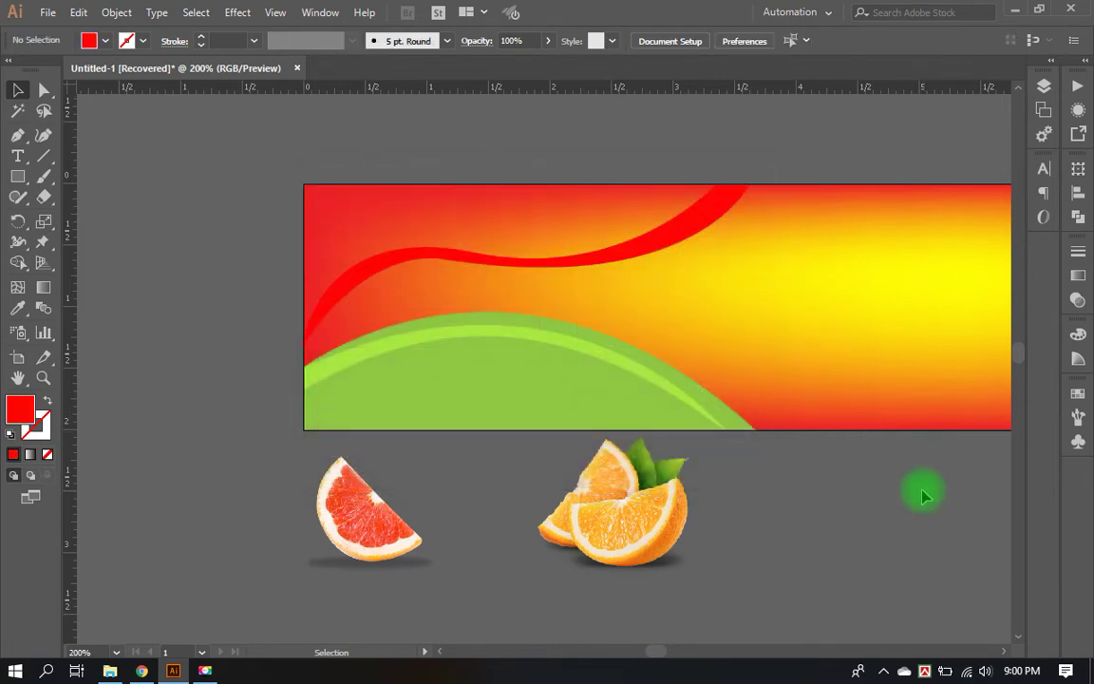
Step: Set the red swoosh's opacity to 80%
{"action": "left_click", "coordinate": [686, 244]}
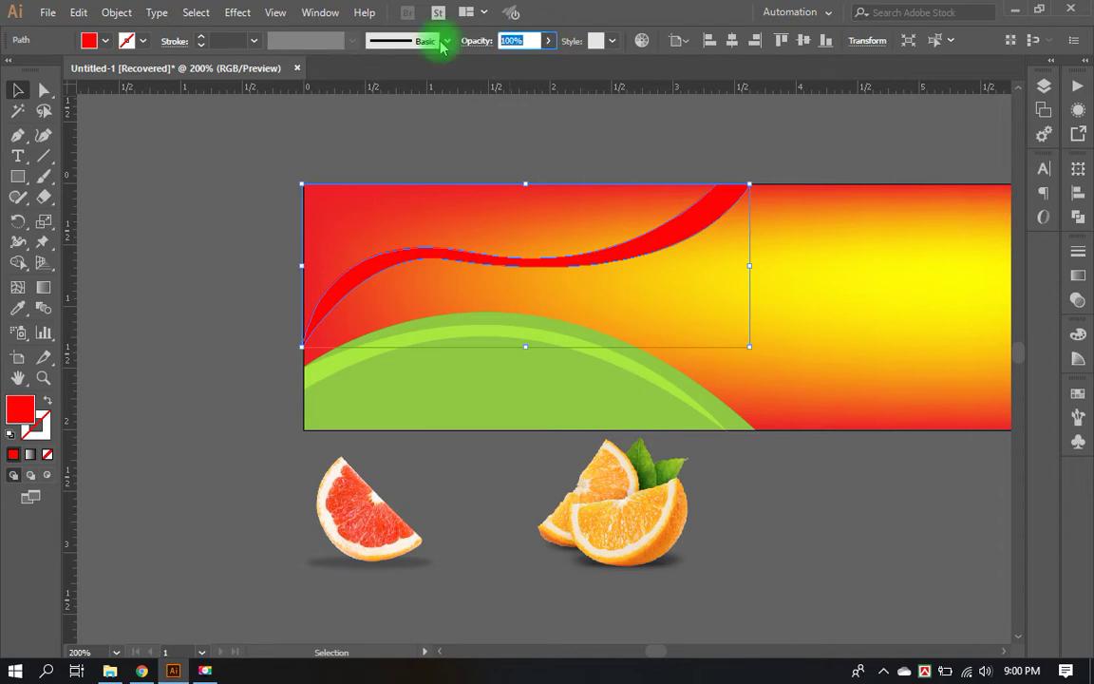
{"action": "type", "text": "80"}
{"action": "key", "text": "Return"}
{"action": "left_click", "coordinate": [869, 541]}
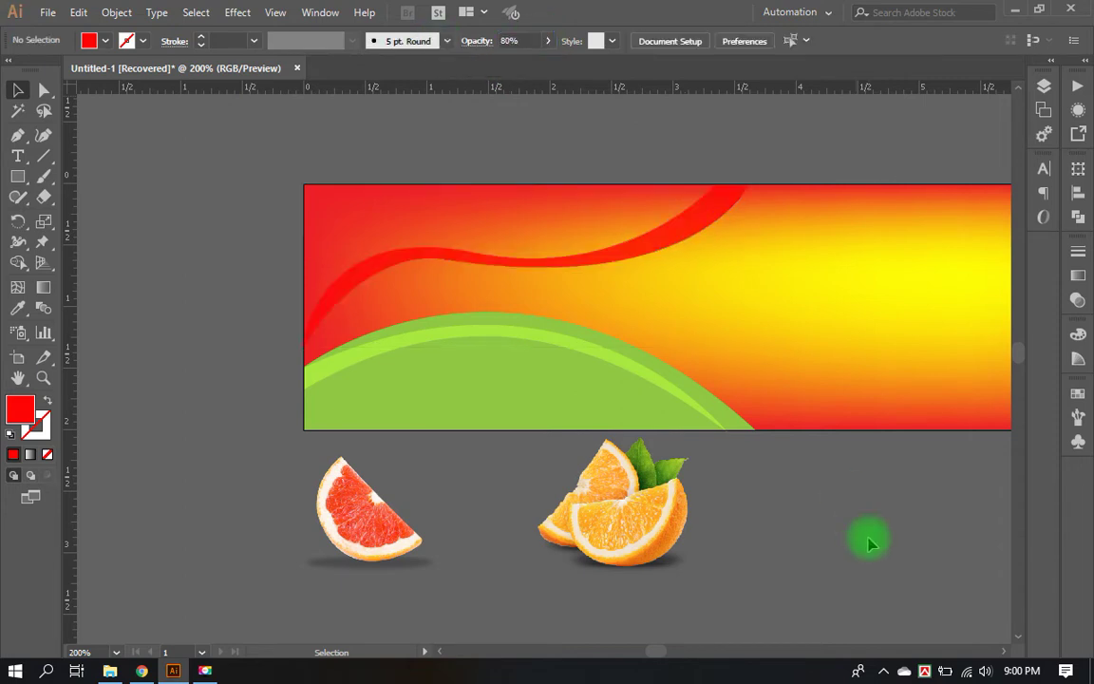
Step: Change the swoosh's fill to a darker crimson swatch
{"action": "left_click", "coordinate": [670, 235]}
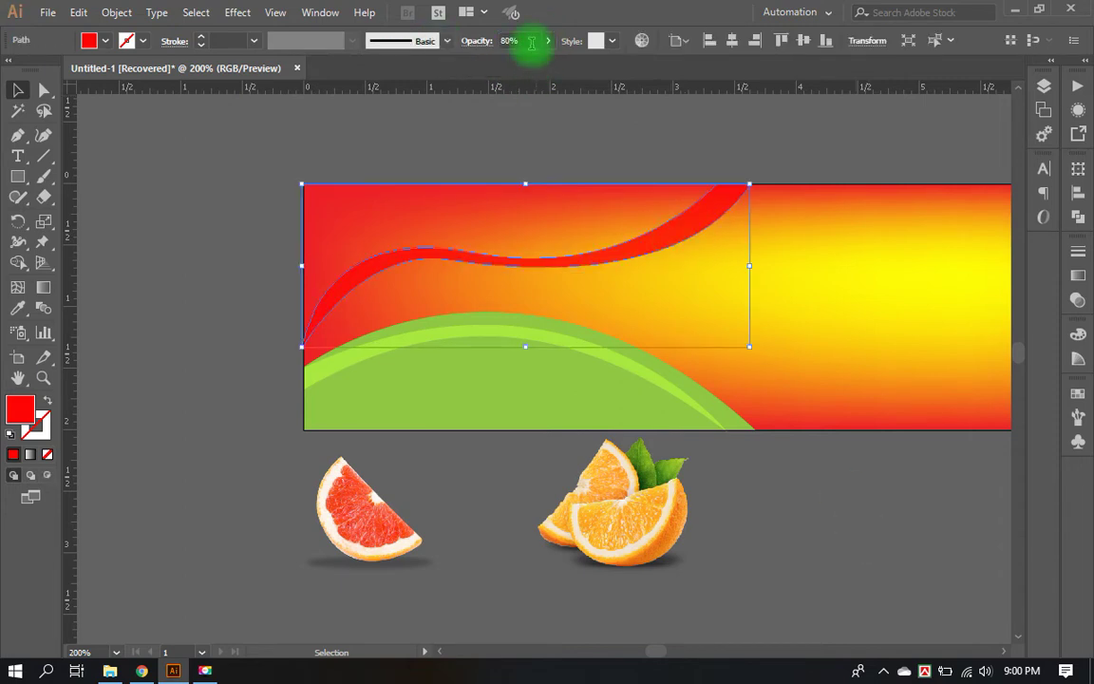
{"action": "left_click", "coordinate": [104, 40]}
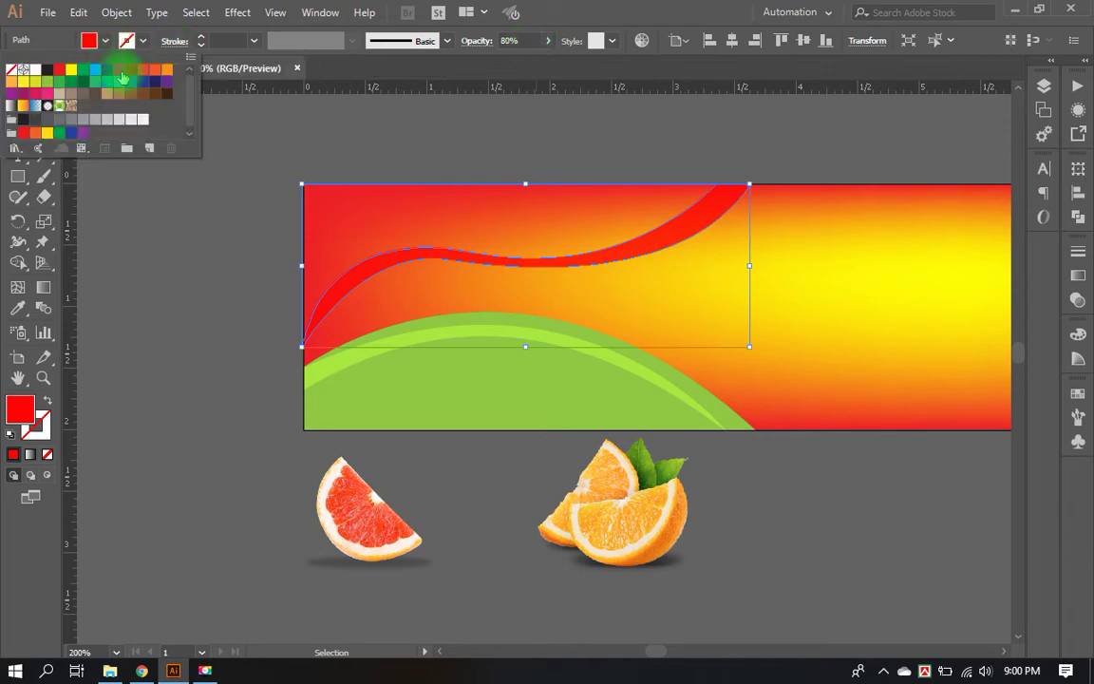
{"action": "left_click", "coordinate": [477, 107]}
{"action": "left_click", "coordinate": [525, 116]}
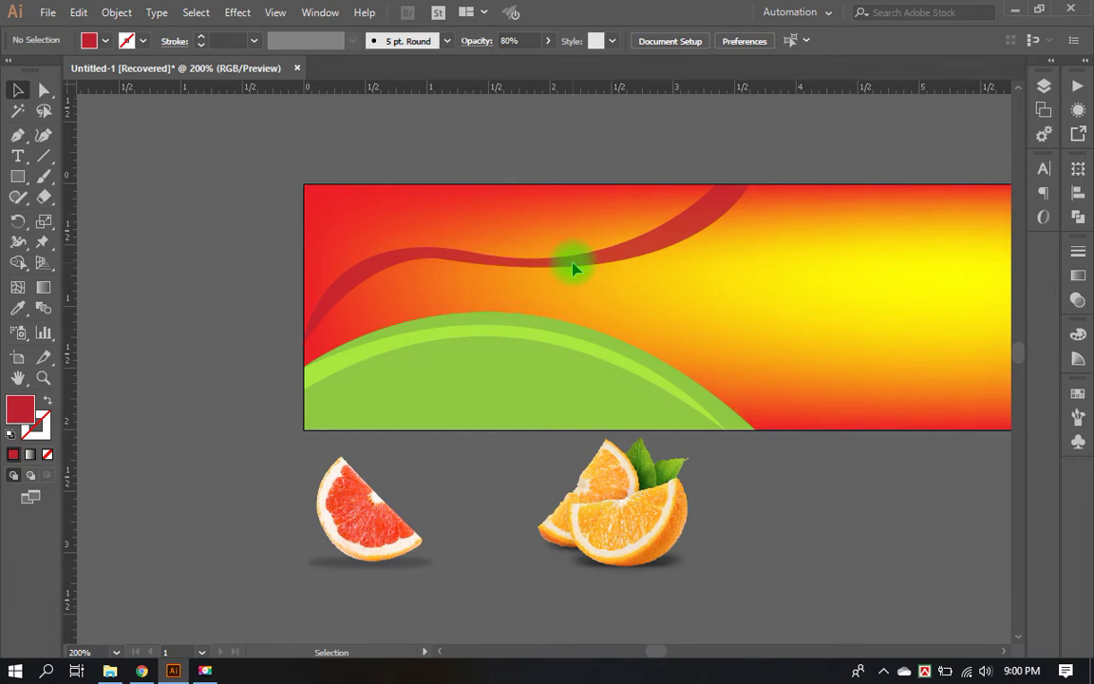
Step: Duplicate the red wave and stretch the copy larger across the label toward the top right
{"action": "left_click_drag", "start_coordinate": [574, 270], "coordinate": [579, 308]}
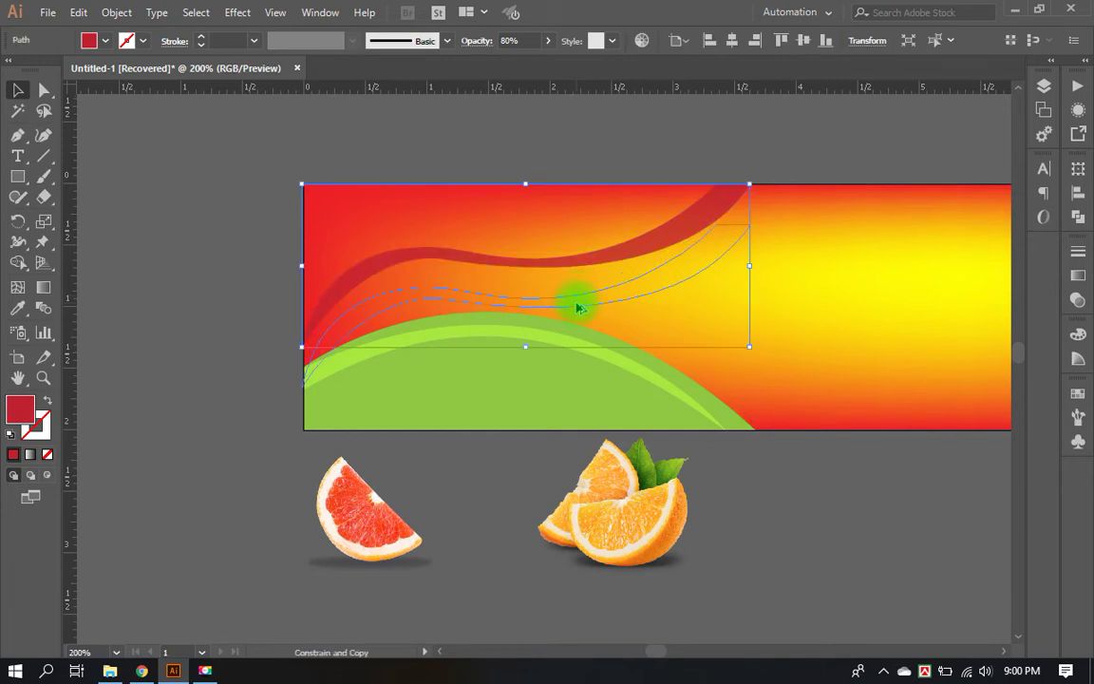
{"action": "left_click_drag", "start_coordinate": [578, 308], "coordinate": [574, 303]}
{"action": "left_click_drag", "start_coordinate": [747, 227], "coordinate": [928, 158]}
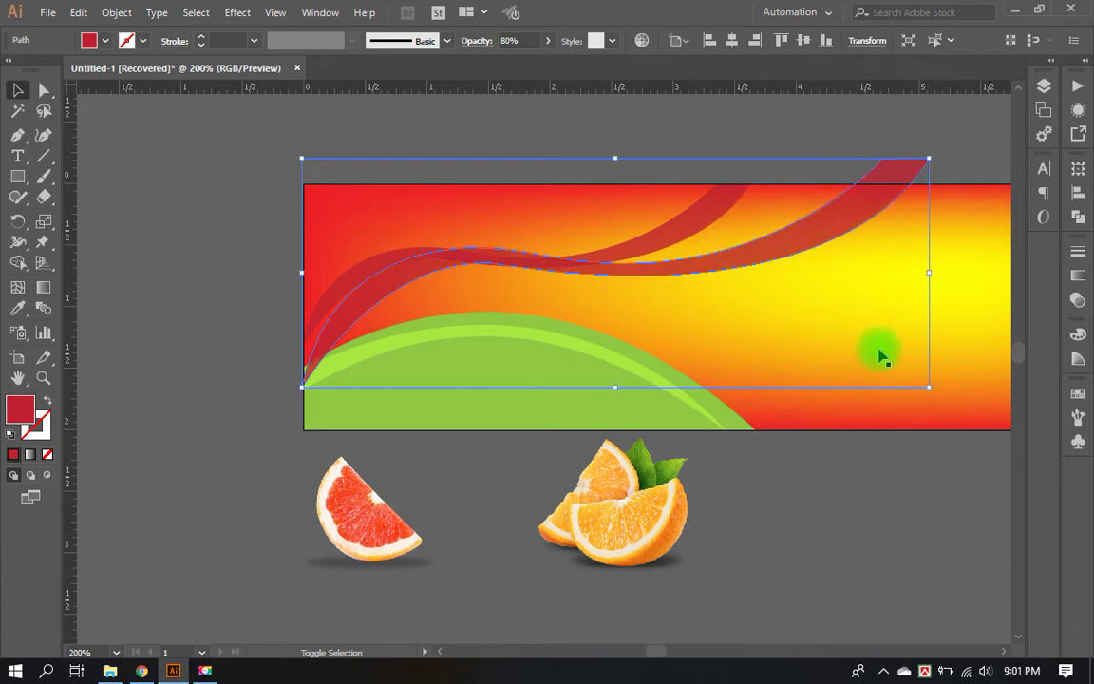
{"action": "left_click", "coordinate": [867, 476]}
{"action": "left_click", "coordinate": [660, 441]}
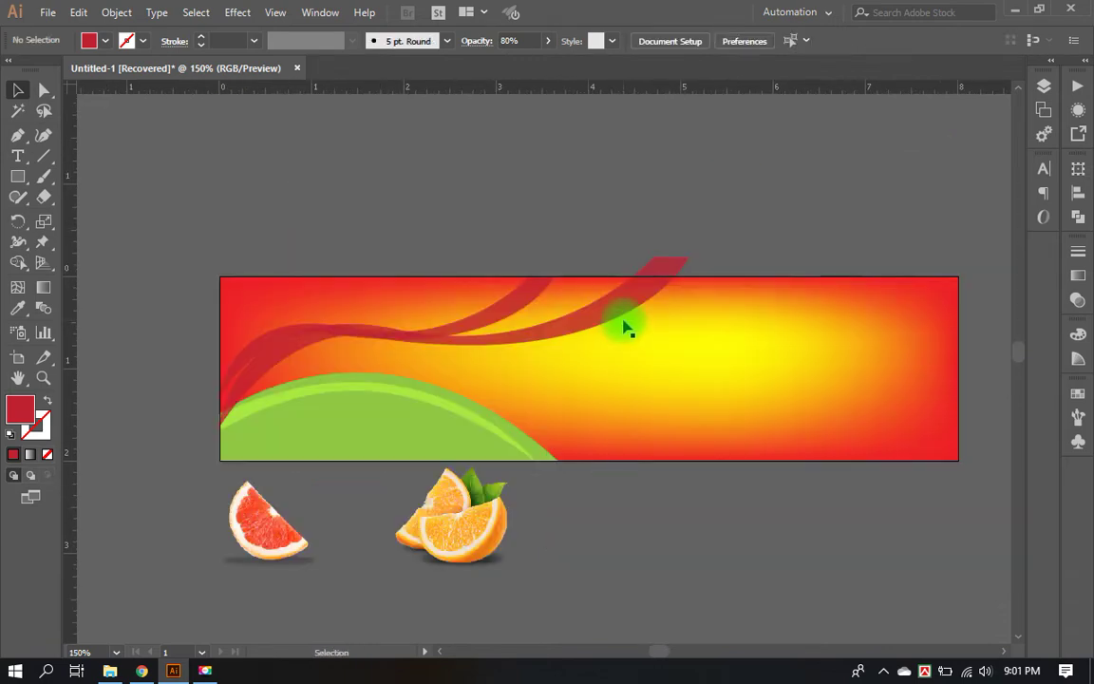
Step: Nudge the red wave slightly lower and send both waves to the back
{"action": "left_click", "coordinate": [619, 311]}
{"action": "left_click", "coordinate": [803, 40]}
{"action": "left_click", "coordinate": [805, 115]}
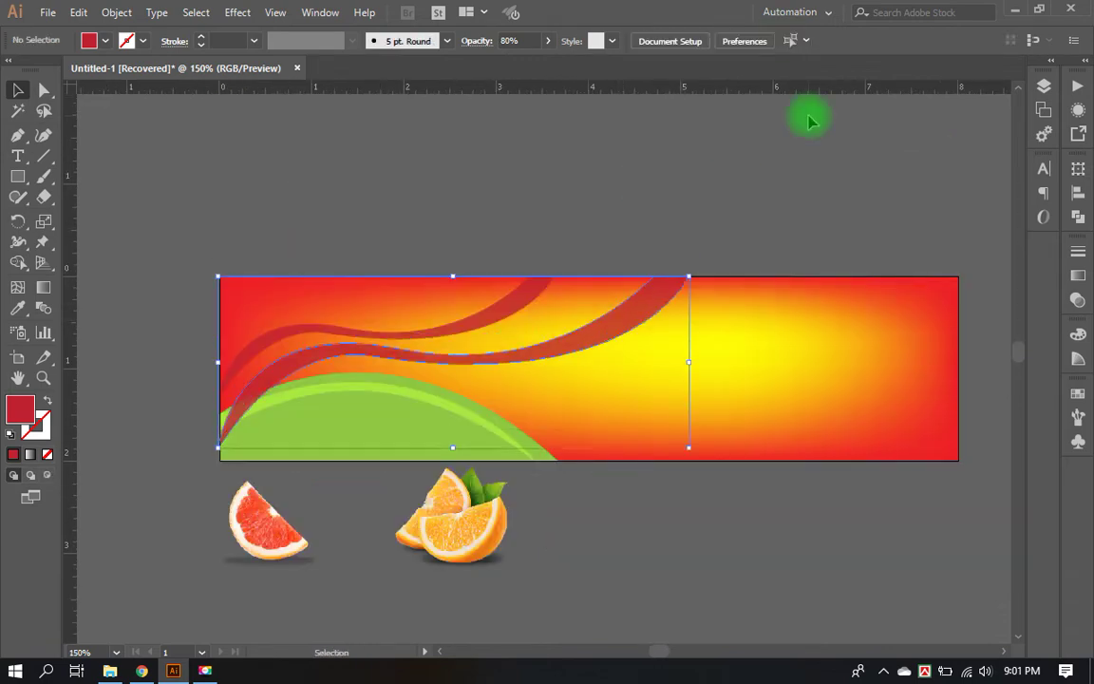
{"action": "left_click_drag", "start_coordinate": [490, 247], "coordinate": [618, 368]}
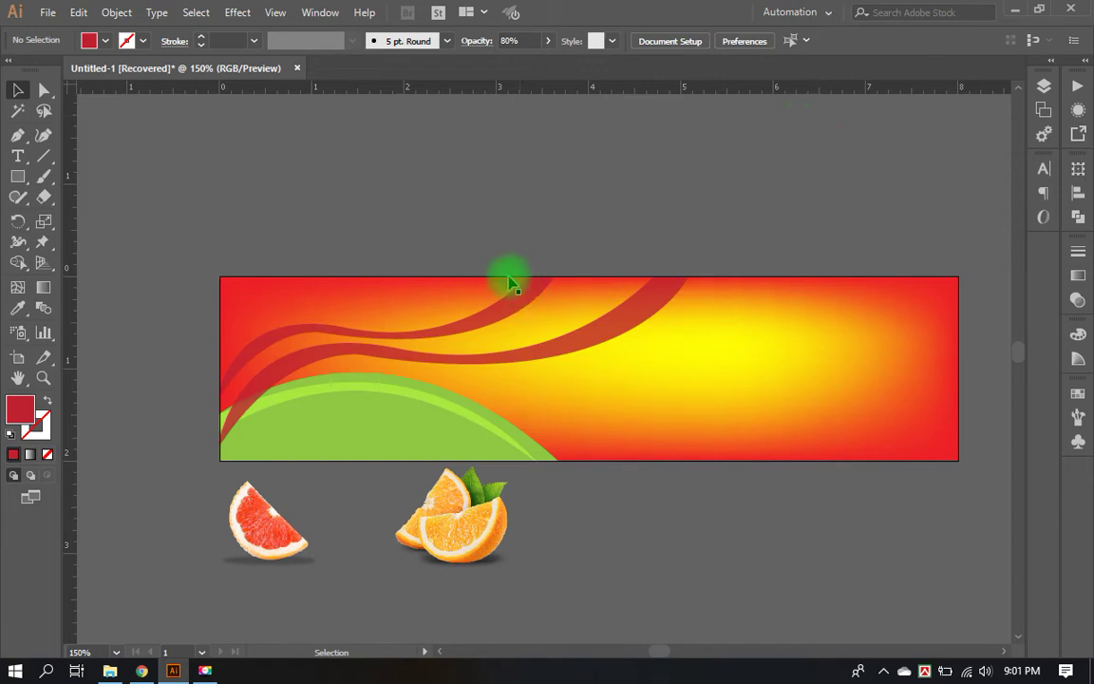
{"action": "right_click", "coordinate": [618, 368]}
{"action": "left_click", "coordinate": [879, 333]}
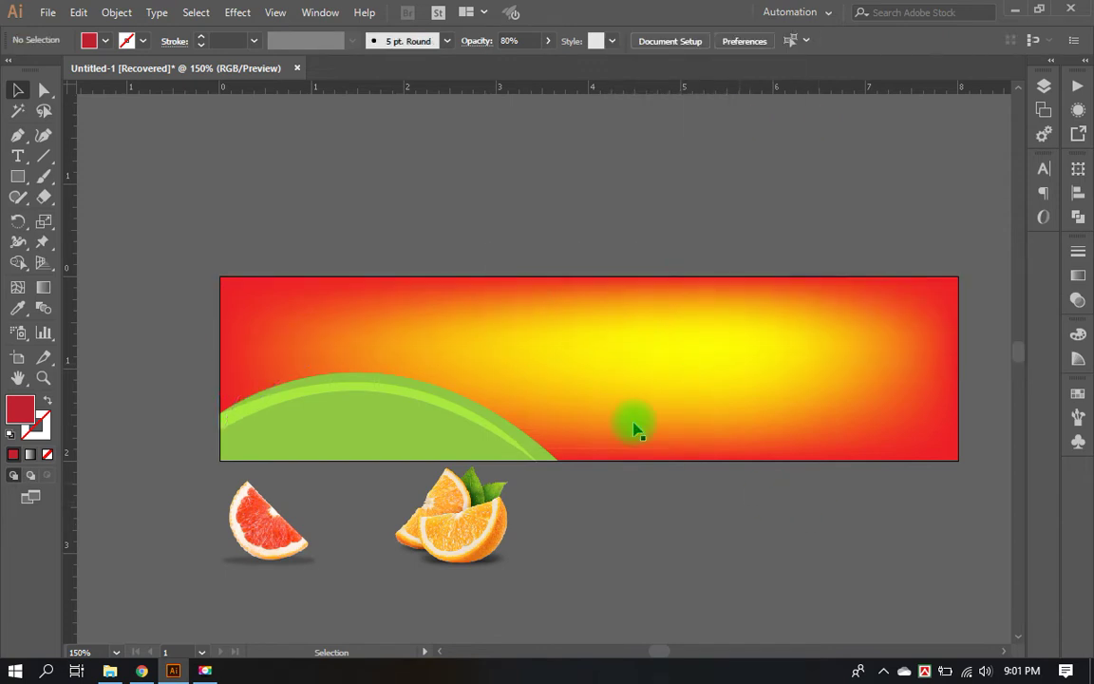
Step: Send the gradient mesh background behind the waves
{"action": "left_click", "coordinate": [660, 407]}
{"action": "right_click", "coordinate": [659, 407]}
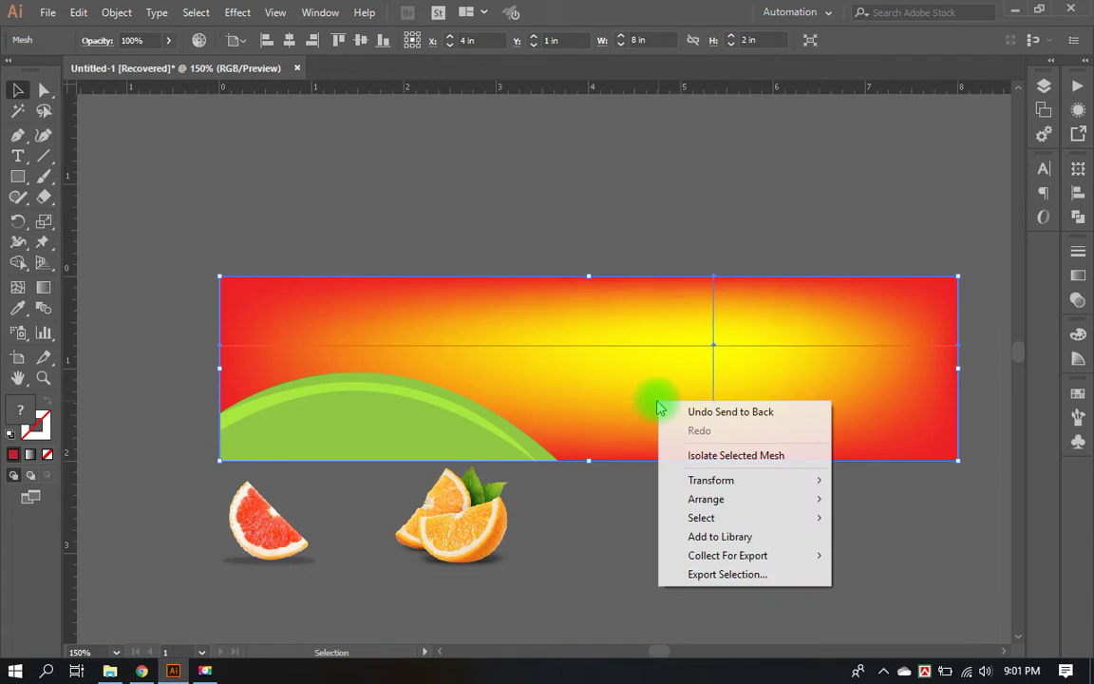
{"action": "mouse_move", "coordinate": [706, 499]}
{"action": "left_click", "coordinate": [888, 559]}
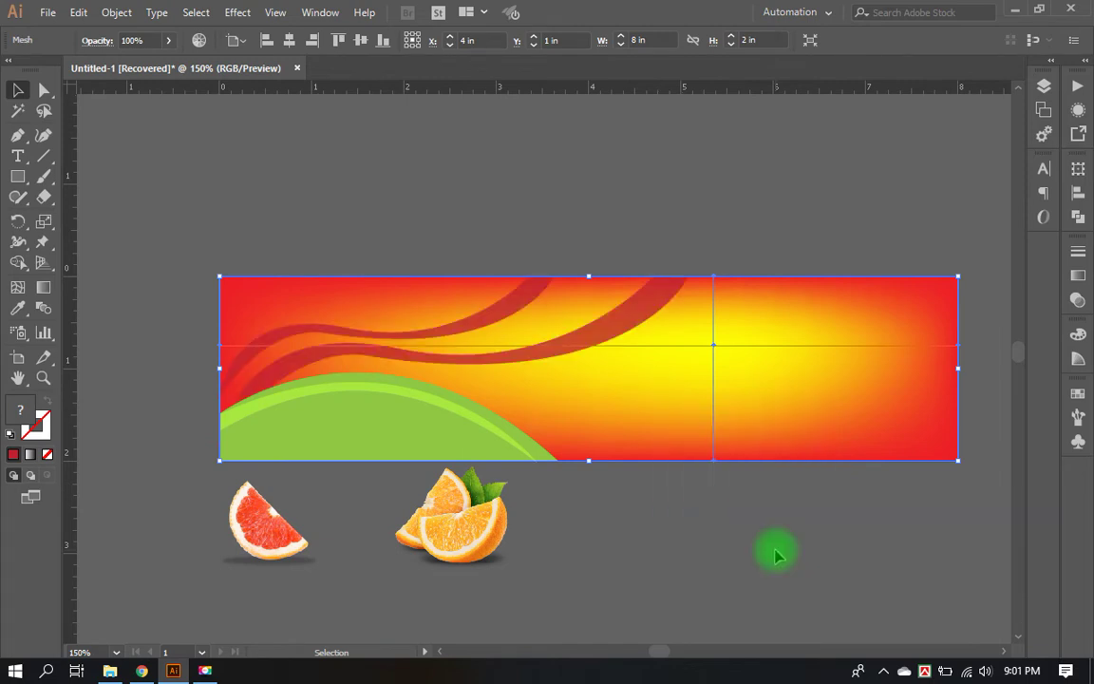
{"action": "left_click", "coordinate": [777, 552]}
Step: Fill one wave with a lighter red swatch
{"action": "left_click", "coordinate": [599, 343]}
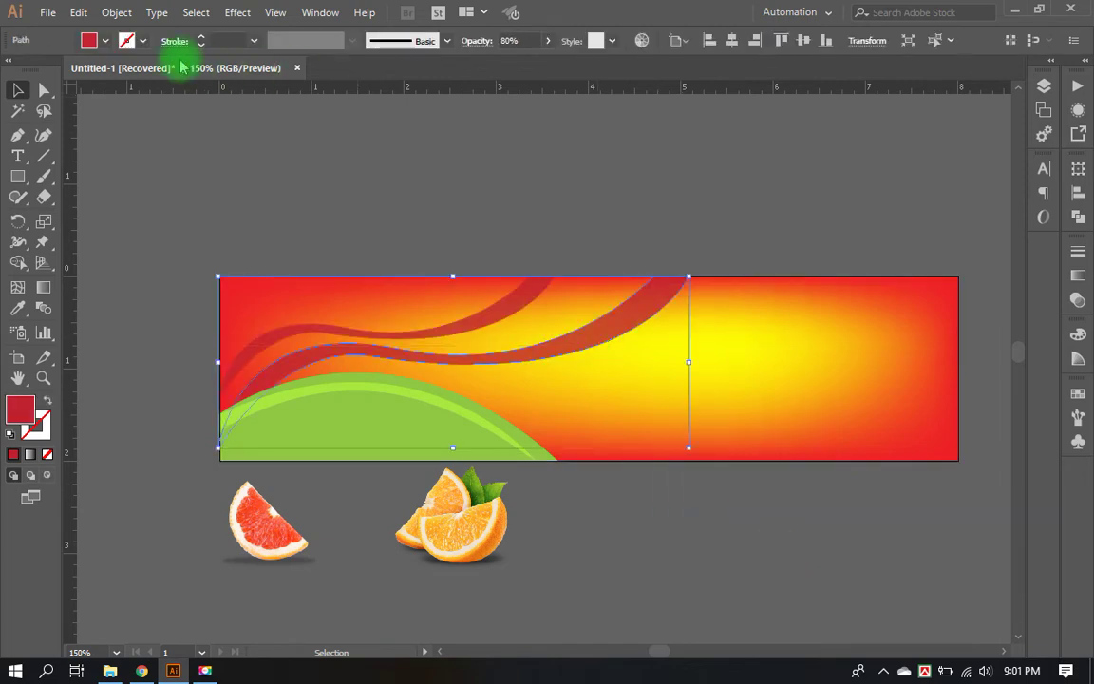
{"action": "left_click", "coordinate": [102, 43]}
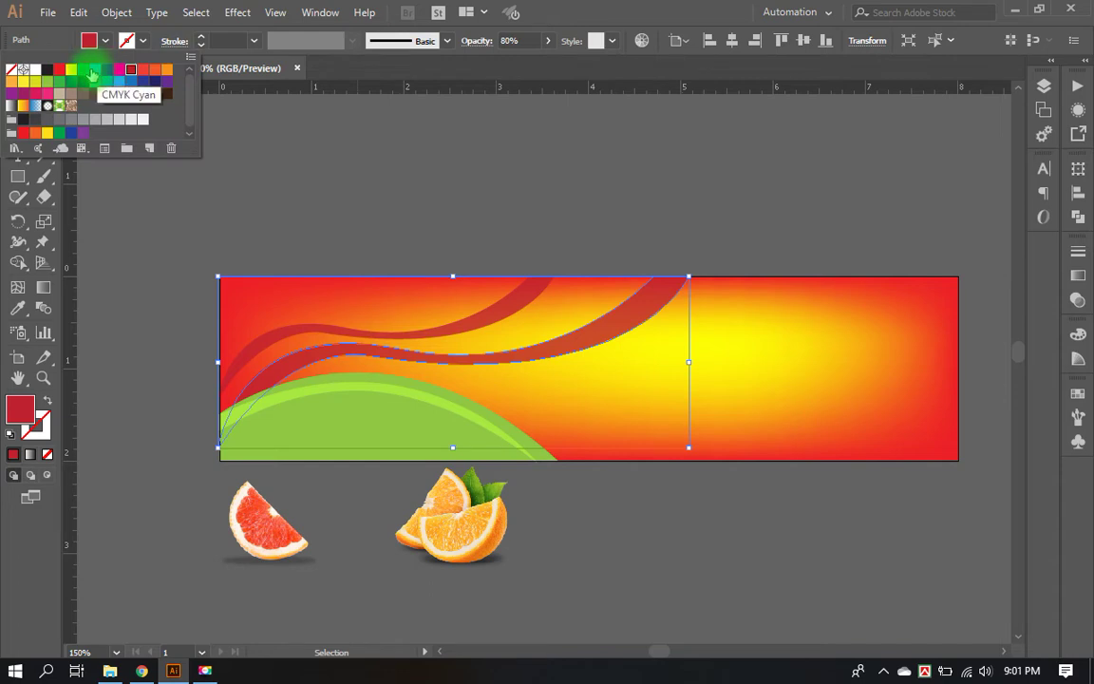
{"action": "left_click", "coordinate": [142, 69]}
{"action": "left_click", "coordinate": [625, 182]}
{"action": "left_click", "coordinate": [625, 182]}
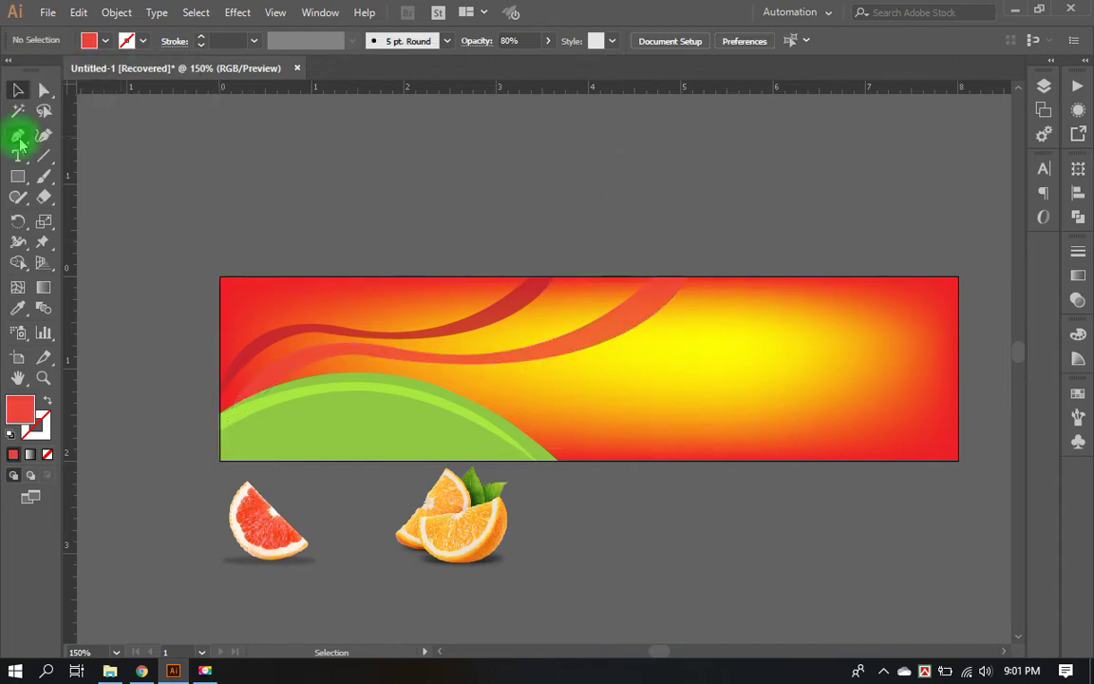
Step: Draw a straight diagonal line on empty canvas beside the label and give it a red stroke
{"action": "left_click", "coordinate": [17, 135]}
{"action": "key", "text": "space"}
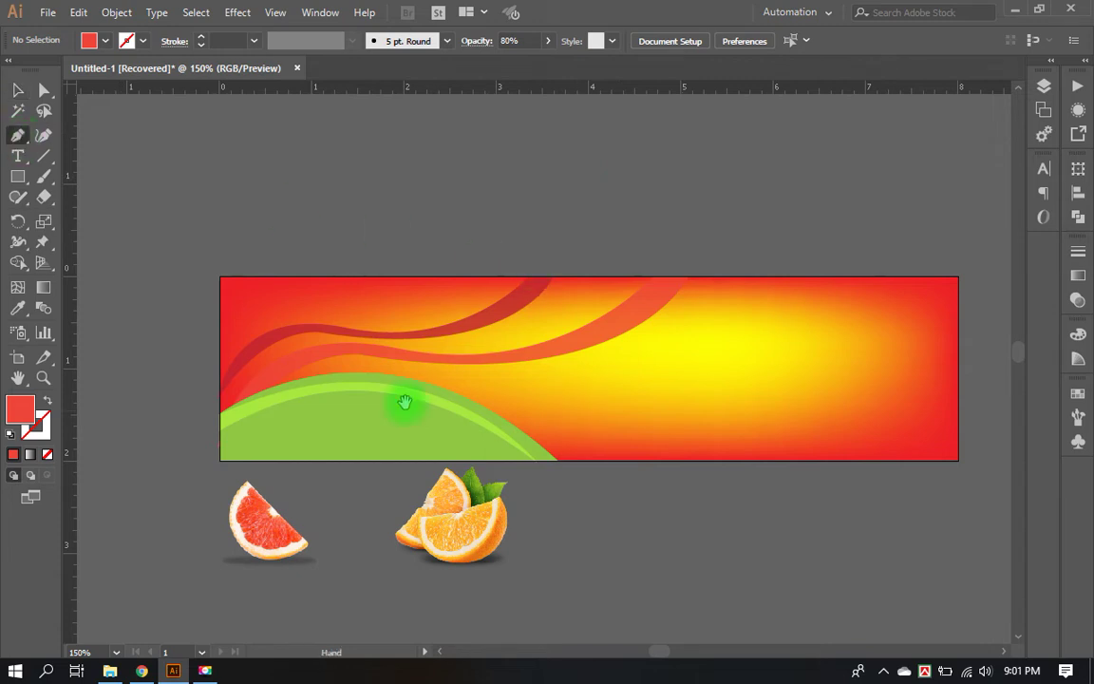
{"action": "left_click_drag", "start_coordinate": [404, 402], "coordinate": [1045, 402]}
{"action": "left_click_drag", "start_coordinate": [125, 233], "coordinate": [226, 239]}
{"action": "left_click", "coordinate": [225, 237]}
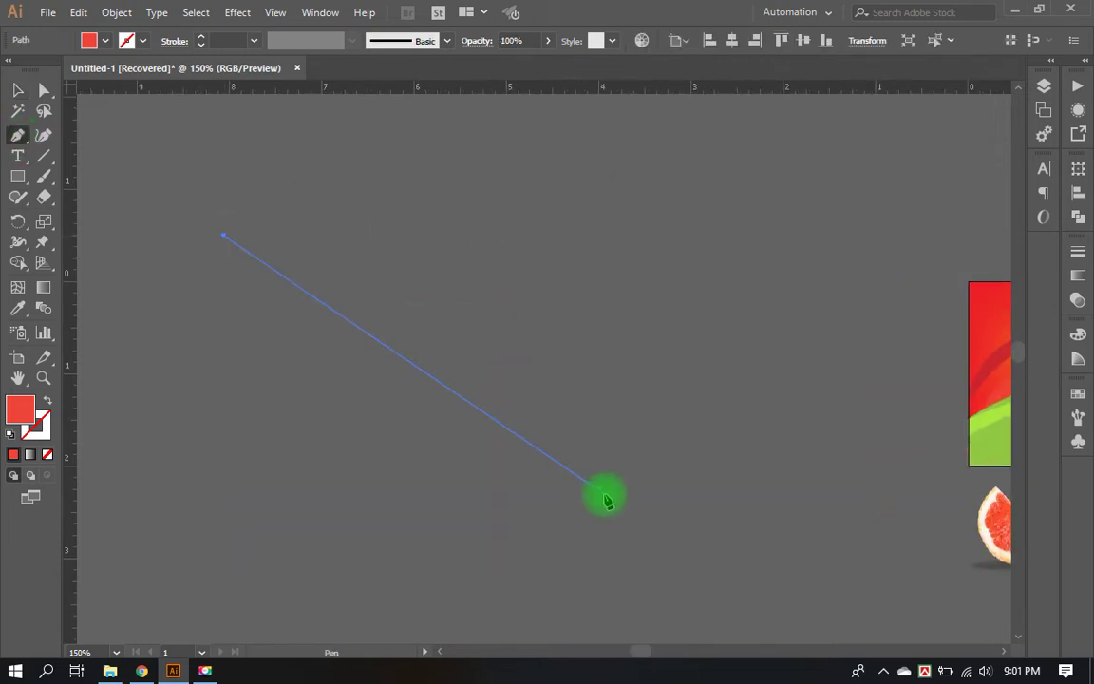
{"action": "left_click", "coordinate": [597, 506]}
{"action": "key", "text": "v"}
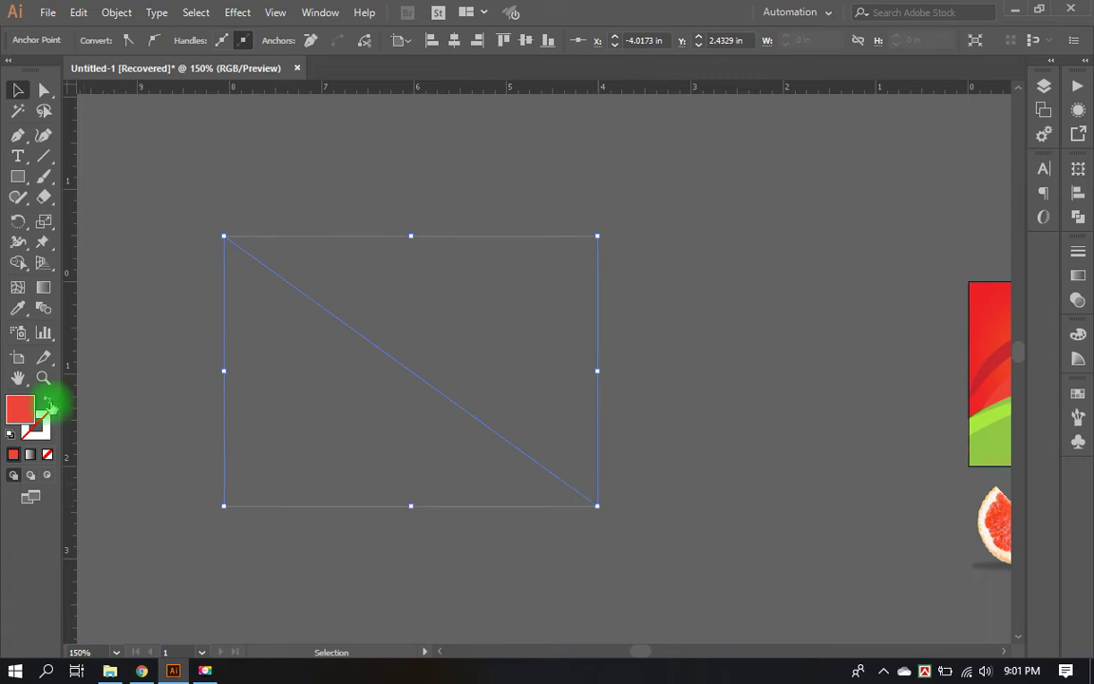
{"action": "left_click", "coordinate": [48, 404]}
Step: Copy the line to the right as a parallel line and select both lines
{"action": "left_click", "coordinate": [277, 307]}
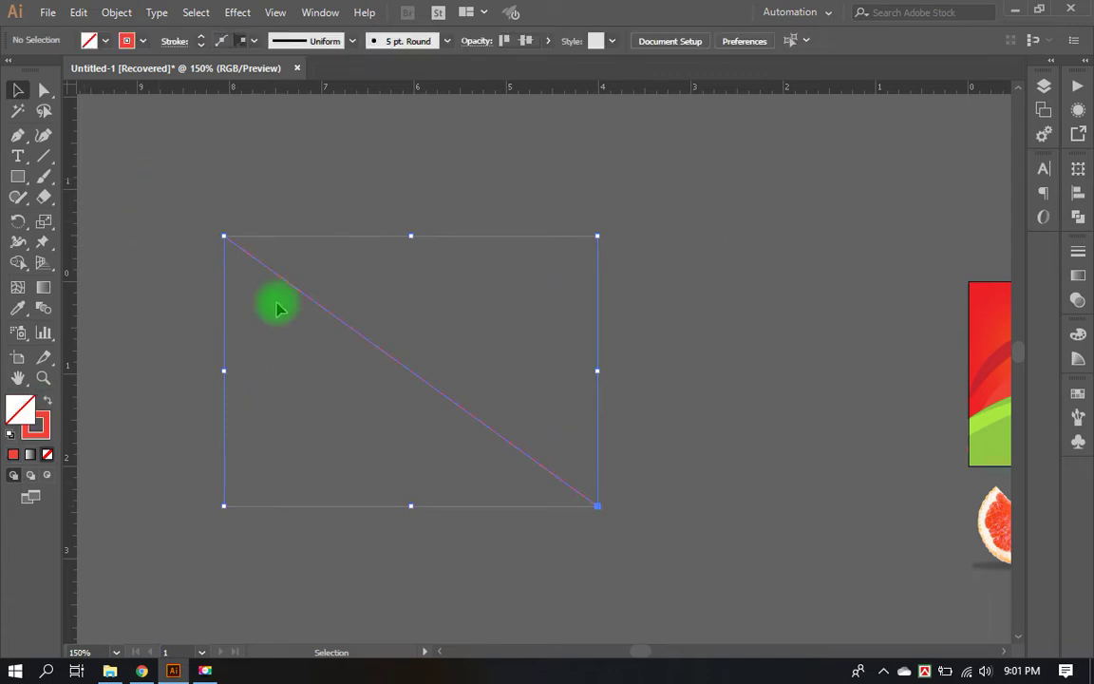
{"action": "left_click_drag", "start_coordinate": [277, 308], "coordinate": [640, 329]}
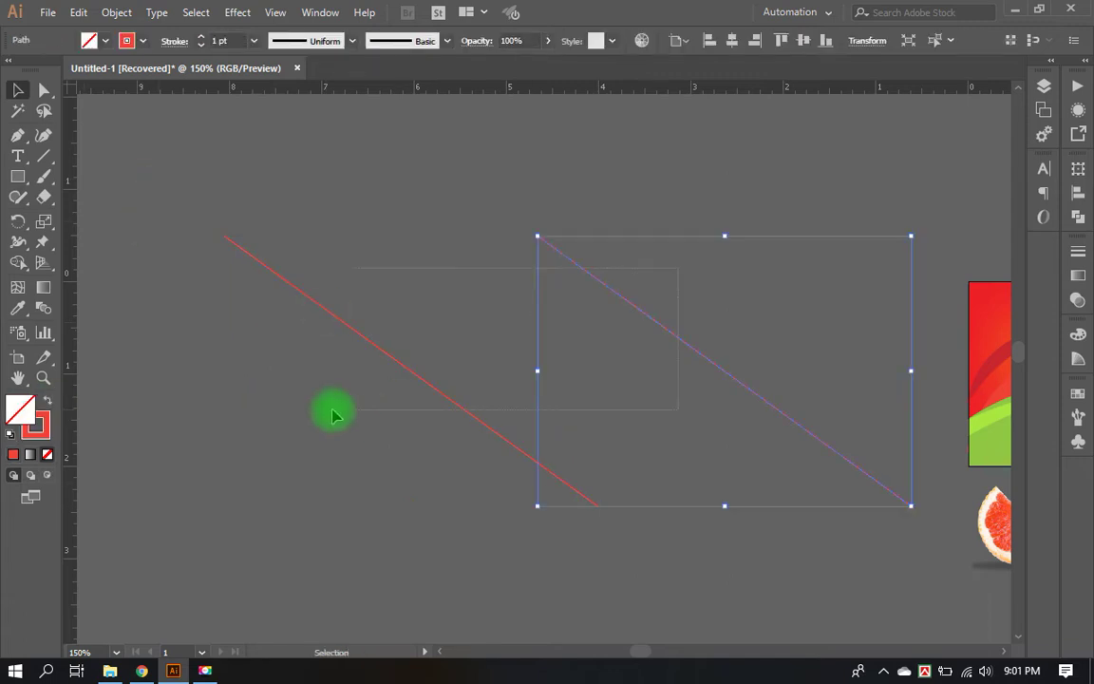
{"action": "left_click_drag", "start_coordinate": [676, 269], "coordinate": [330, 411]}
{"action": "left_click", "coordinate": [534, 411]}
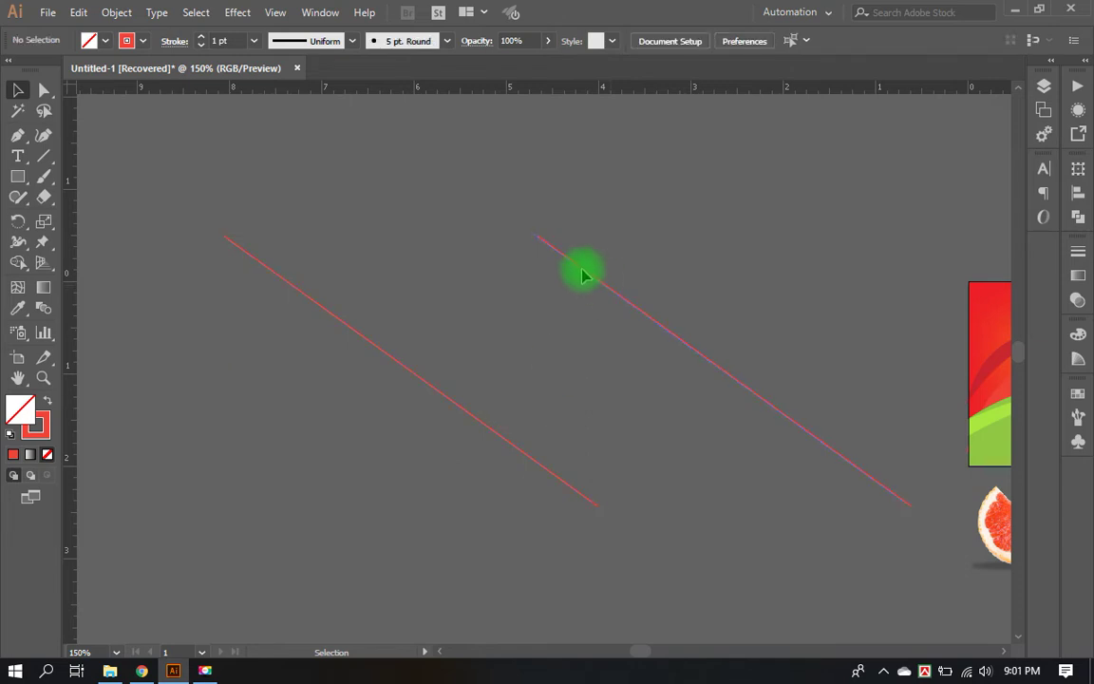
{"action": "left_click", "coordinate": [583, 275]}
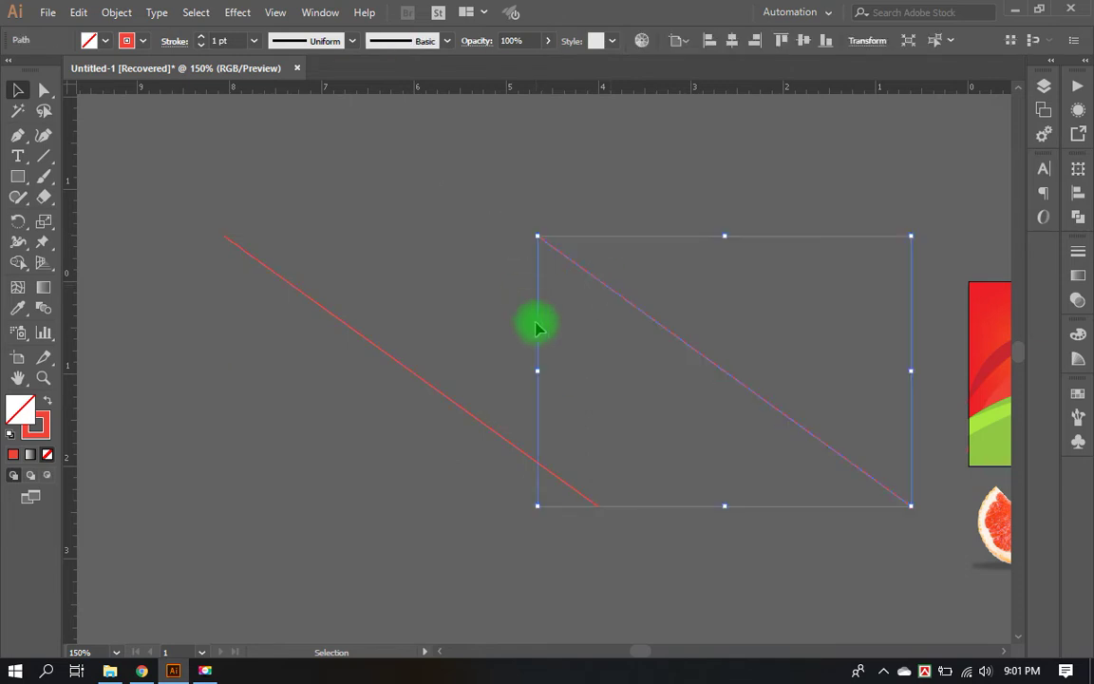
{"action": "left_click_drag", "start_coordinate": [678, 279], "coordinate": [390, 418]}
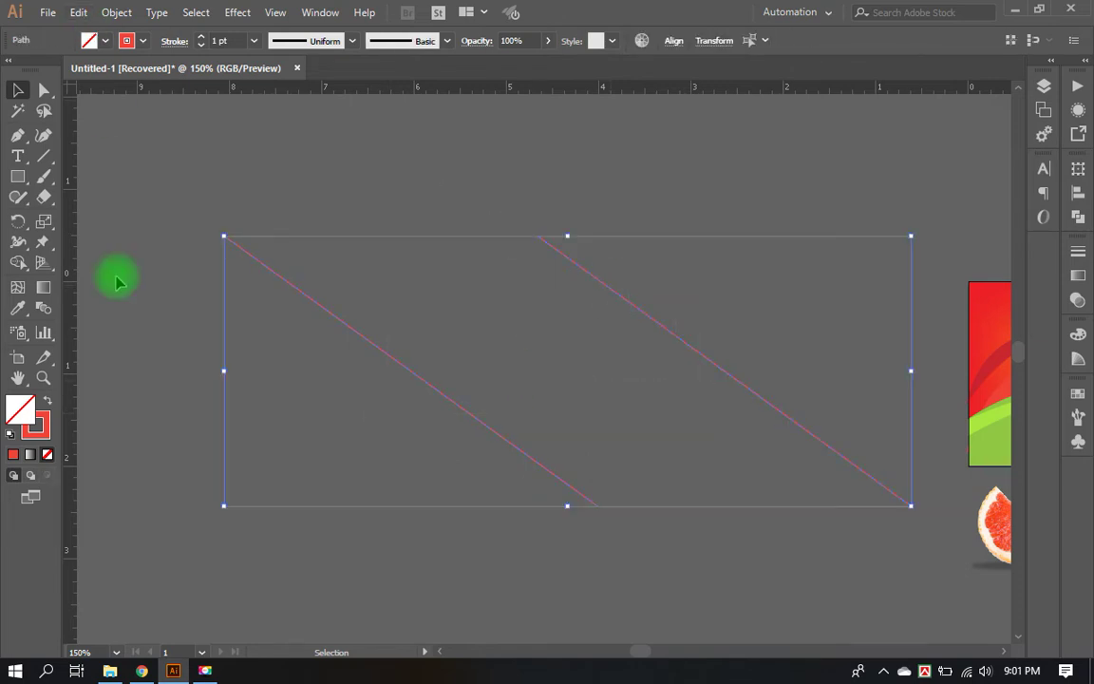
Step: Set the blend options to 30 specified steps for the two lines
{"action": "left_click", "coordinate": [44, 308]}
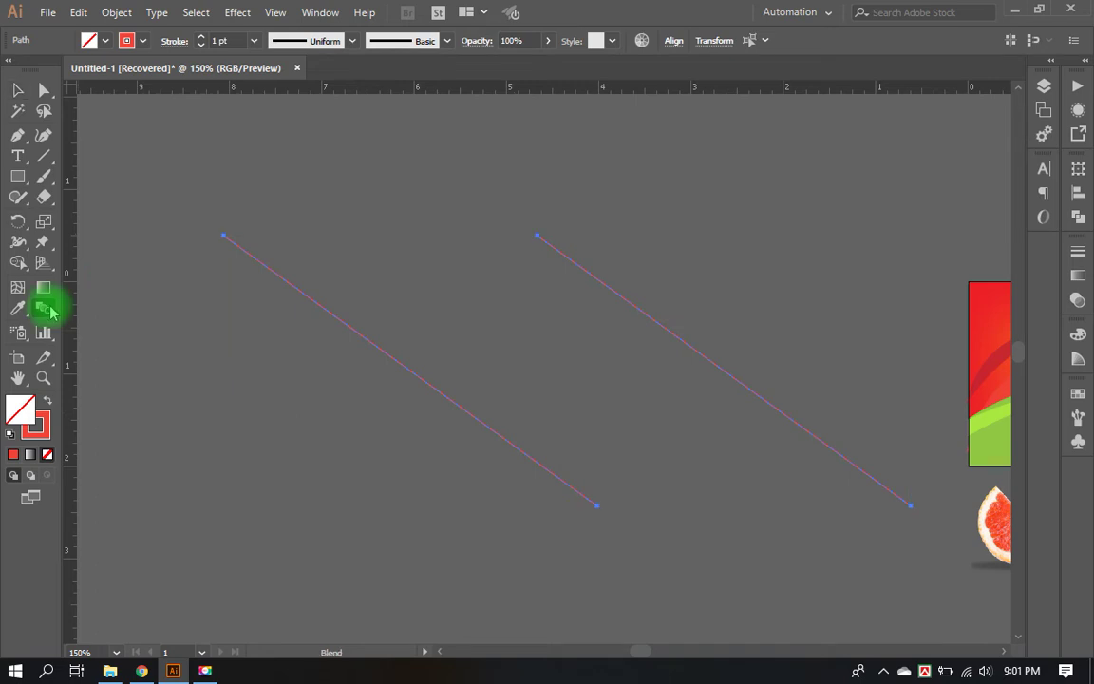
{"action": "left_click", "coordinate": [116, 12]}
{"action": "mouse_move", "coordinate": [182, 452]}
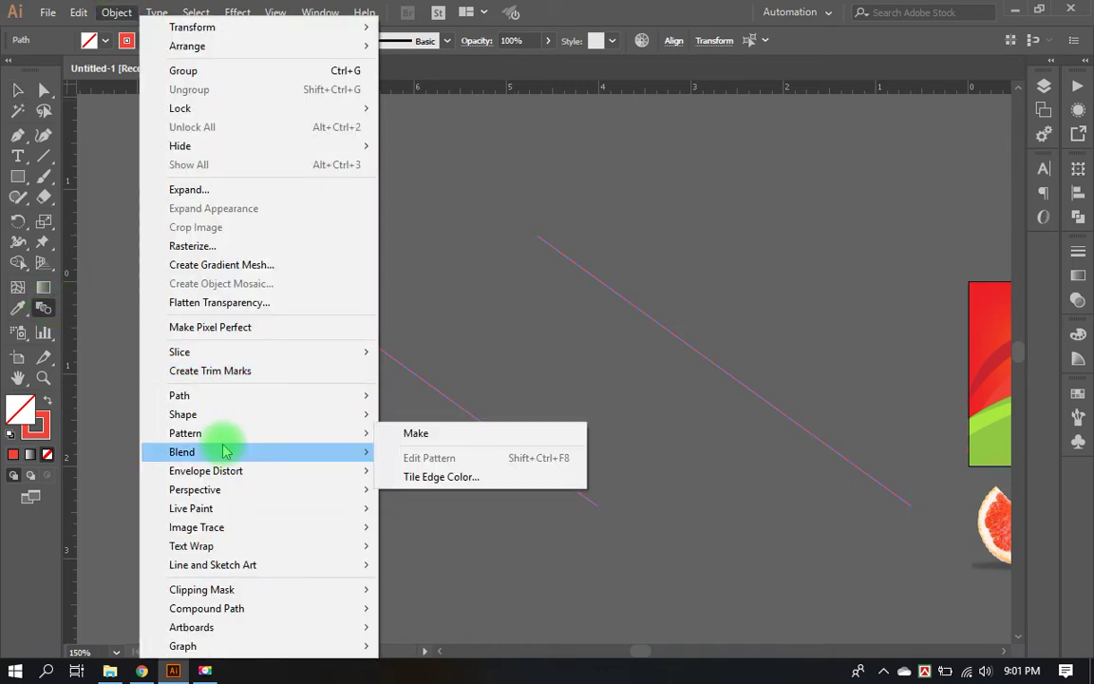
{"action": "left_click", "coordinate": [489, 496]}
{"action": "left_click", "coordinate": [537, 294]}
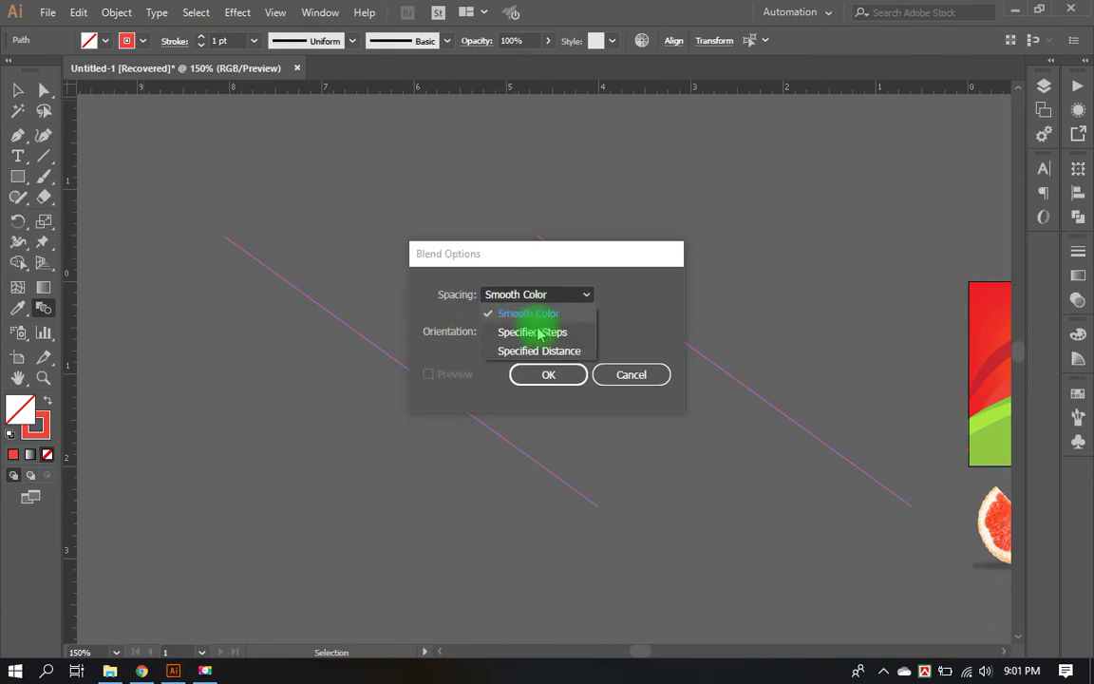
{"action": "left_click", "coordinate": [538, 332]}
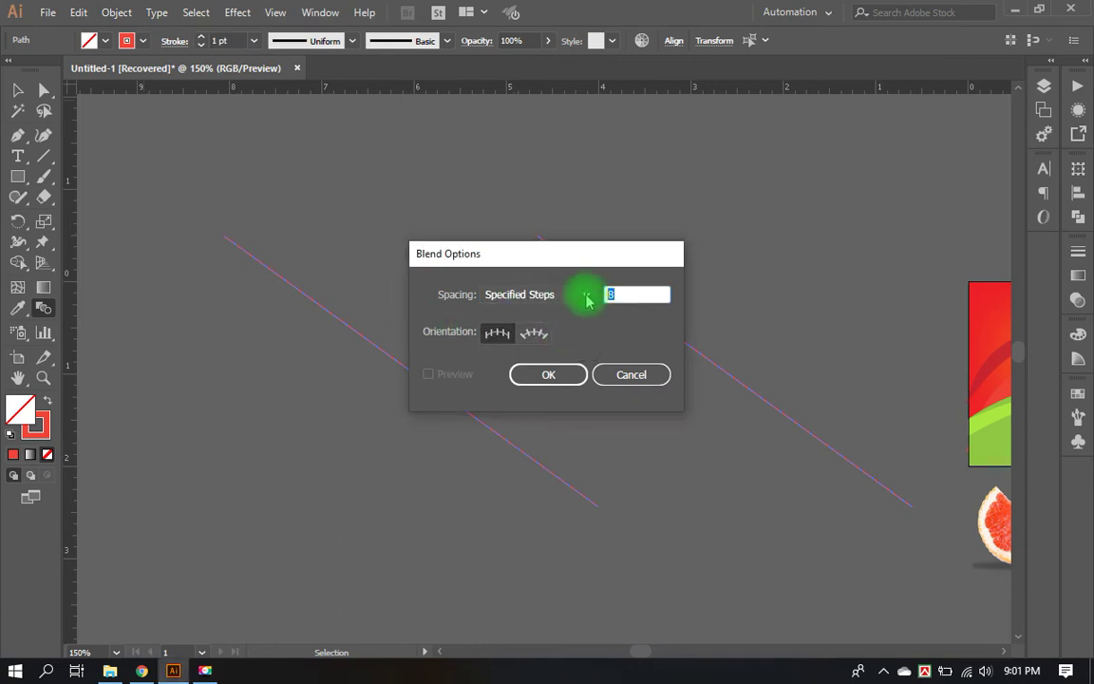
{"action": "type", "text": "30"}
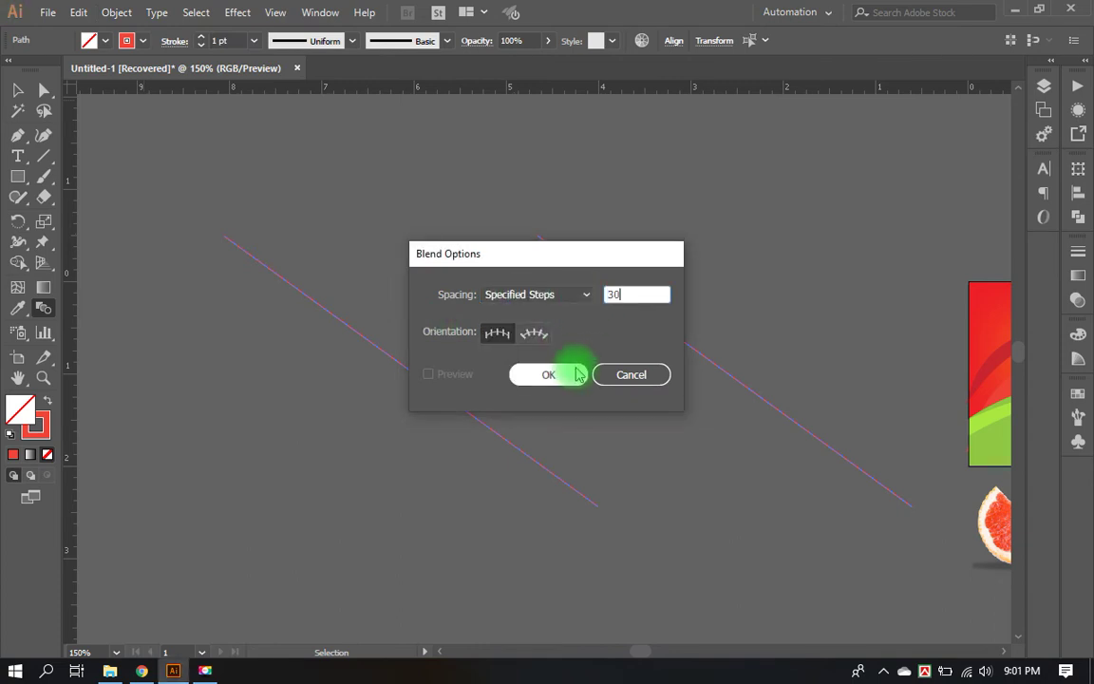
{"action": "left_click", "coordinate": [576, 374]}
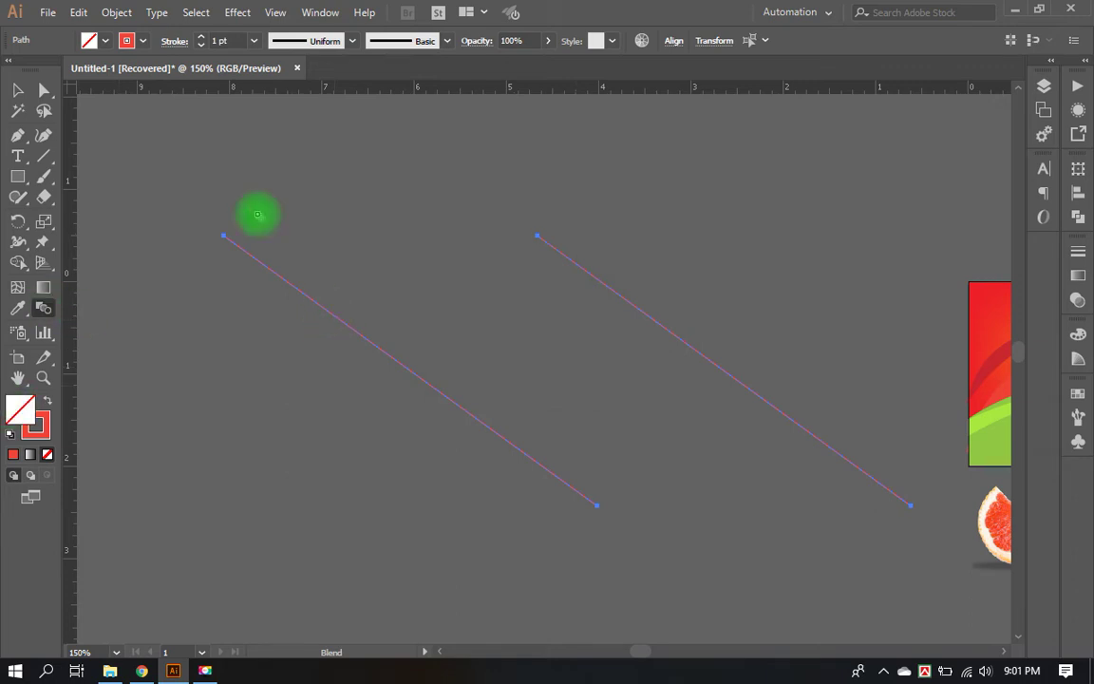
Step: Recolour the lines' stroke yellow-green and blend the two lines together
{"action": "left_click", "coordinate": [142, 40]}
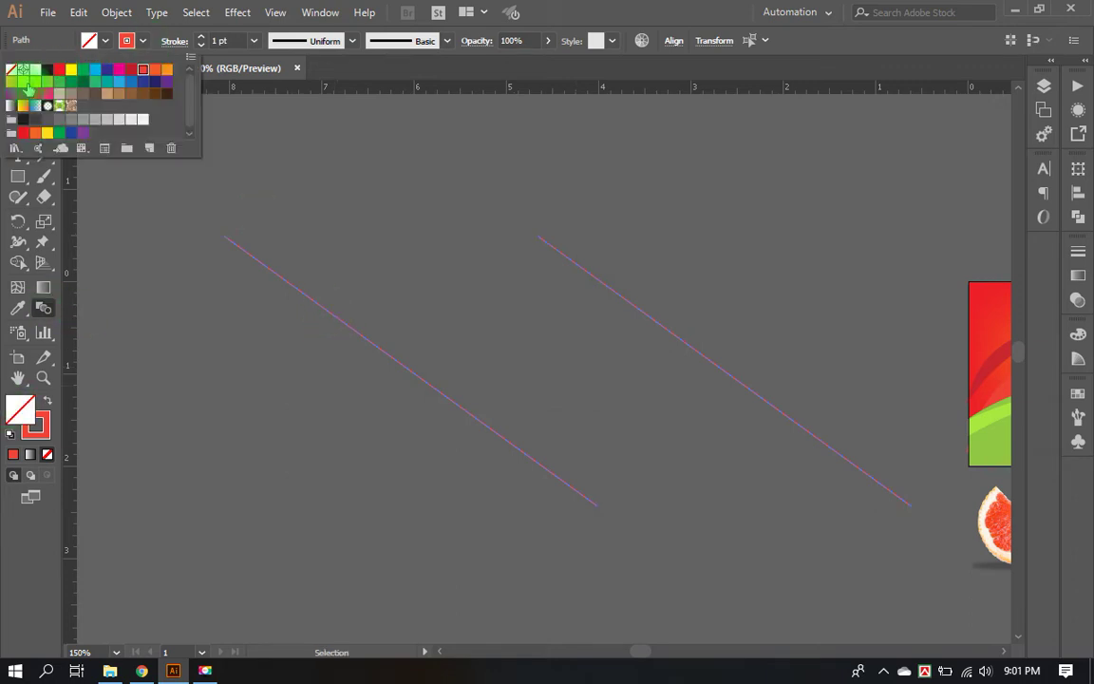
{"action": "left_click", "coordinate": [35, 82]}
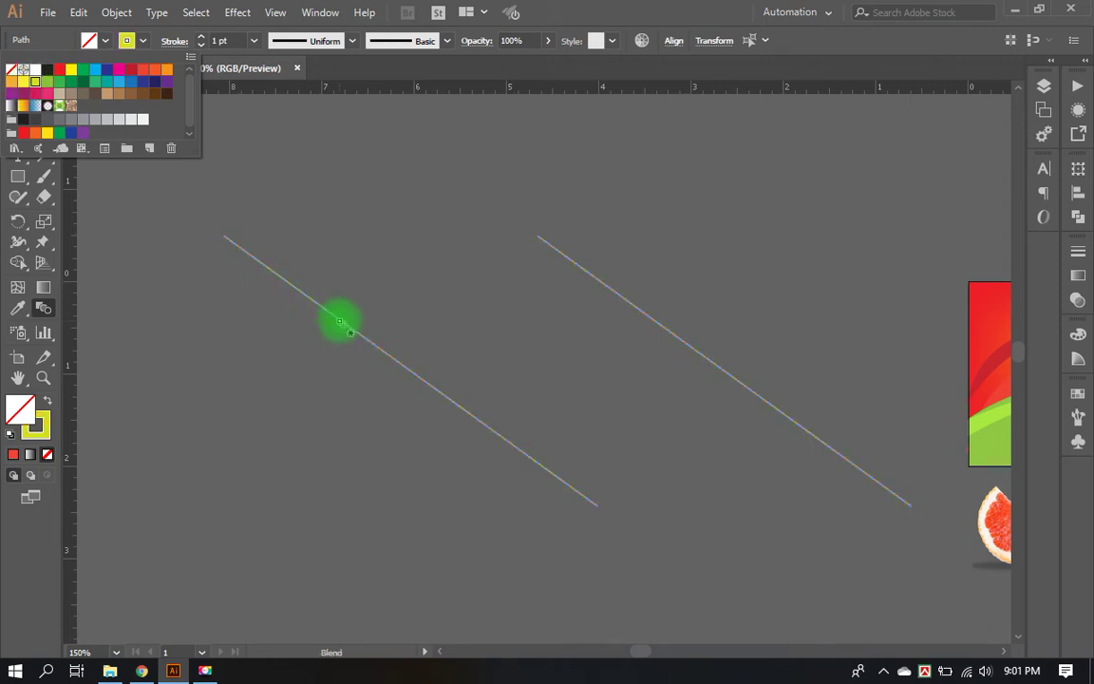
{"action": "left_click", "coordinate": [341, 323]}
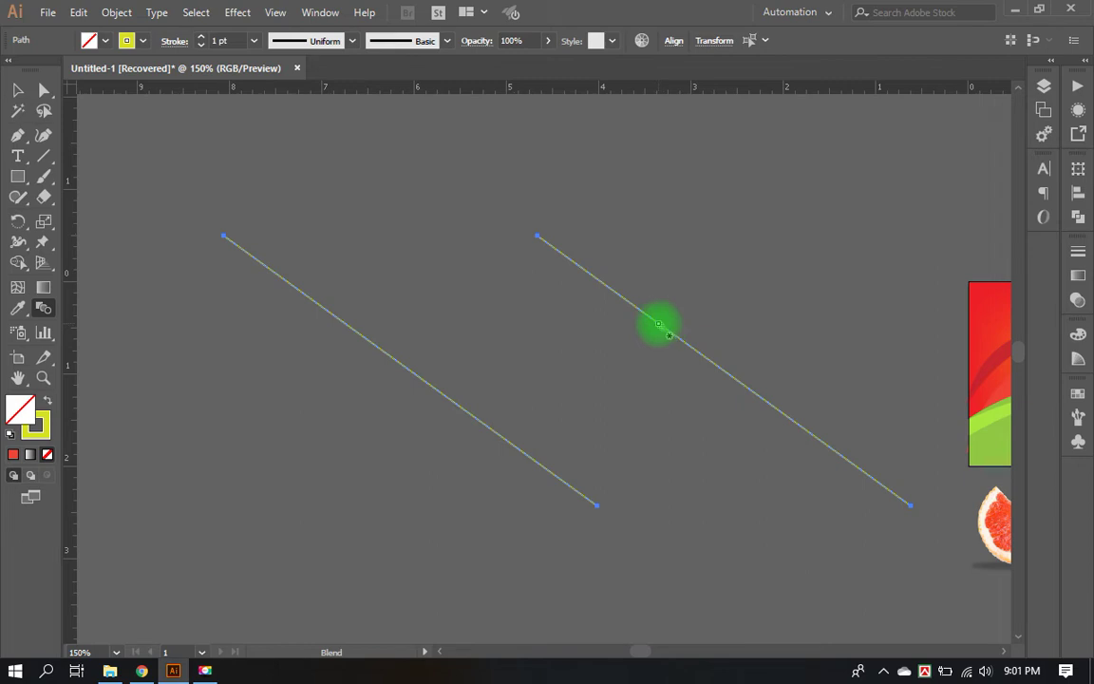
{"action": "left_click", "coordinate": [344, 343]}
{"action": "left_click", "coordinate": [373, 345]}
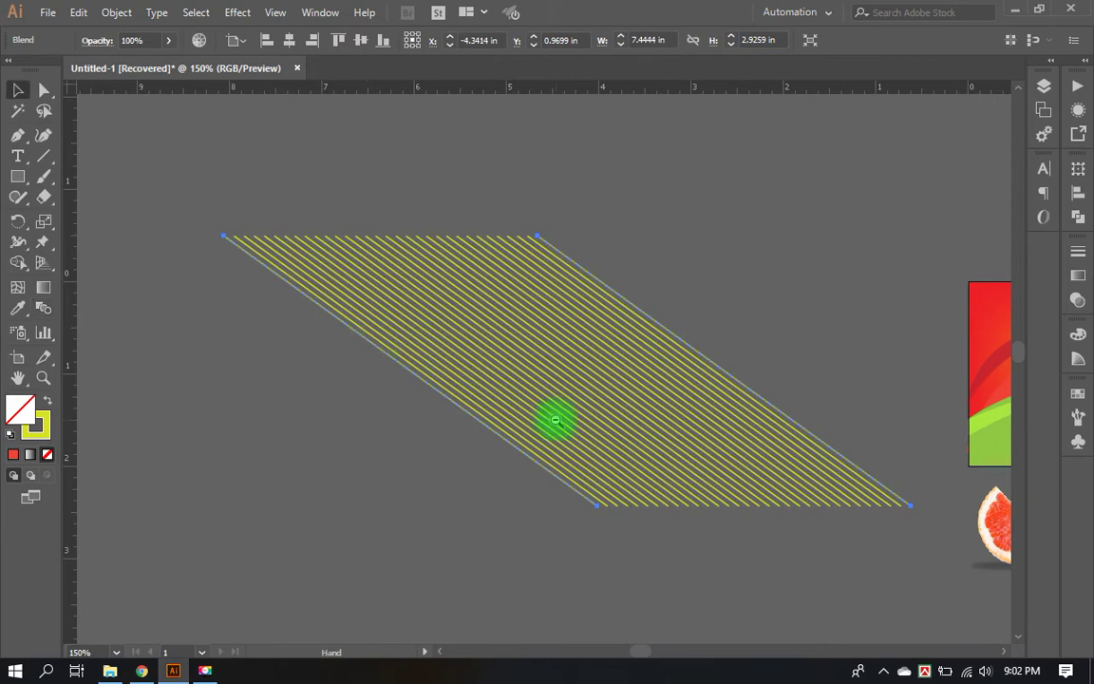
{"action": "key", "text": "ctrl+minus"}
{"action": "left_click_drag", "start_coordinate": [563, 426], "coordinate": [347, 433]}
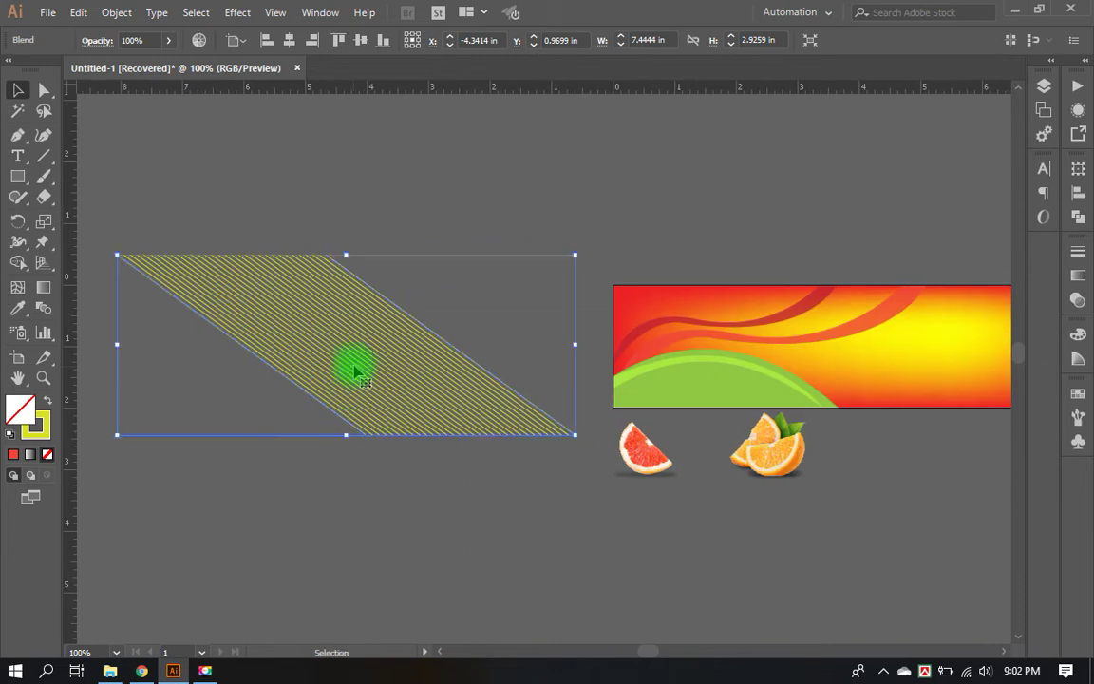
Step: Add a curved anchor point to bend the blend's spine into an S-curve
{"action": "key", "text": "p"}
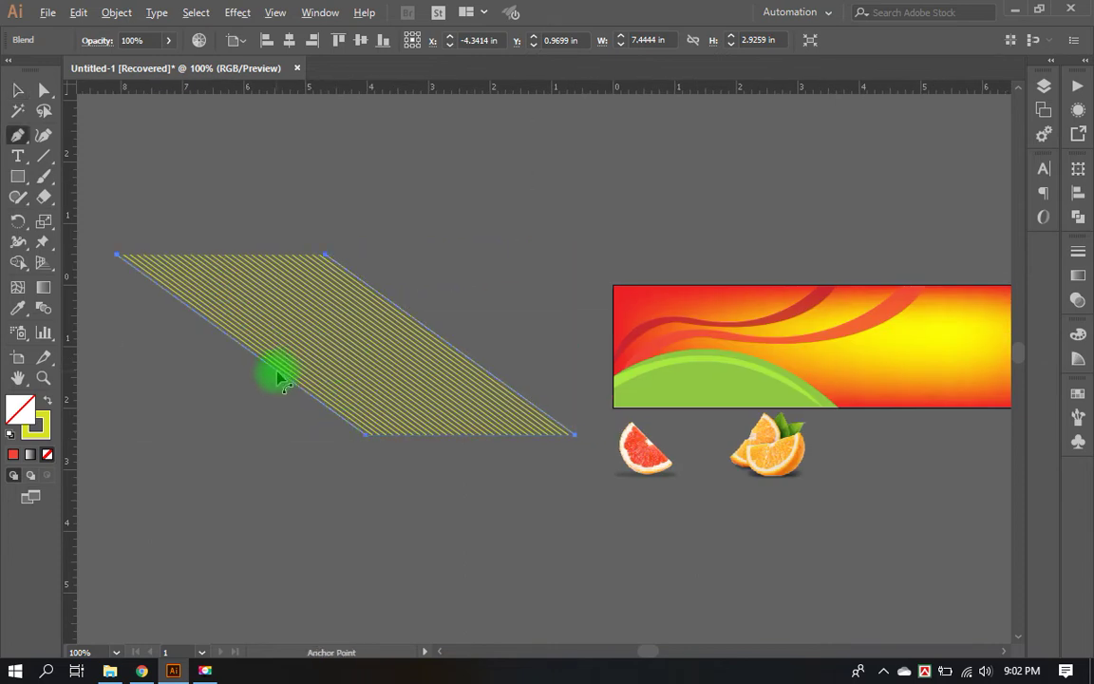
{"action": "left_click_drag", "start_coordinate": [278, 380], "coordinate": [395, 309]}
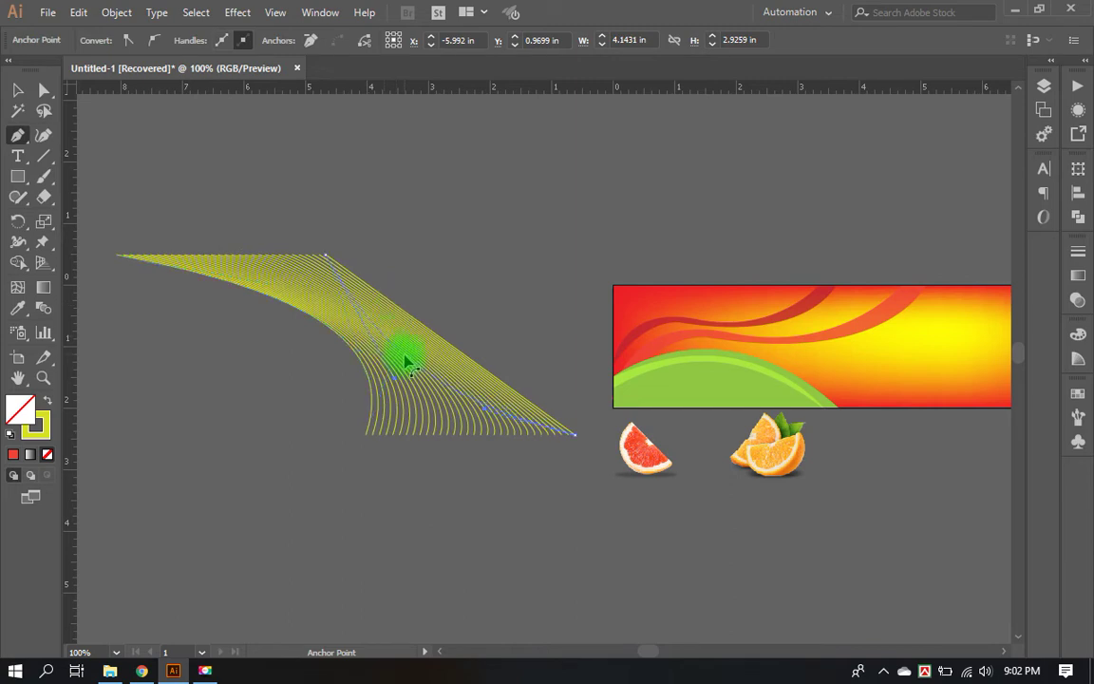
{"action": "left_click_drag", "start_coordinate": [406, 359], "coordinate": [409, 363]}
{"action": "key", "text": "v"}
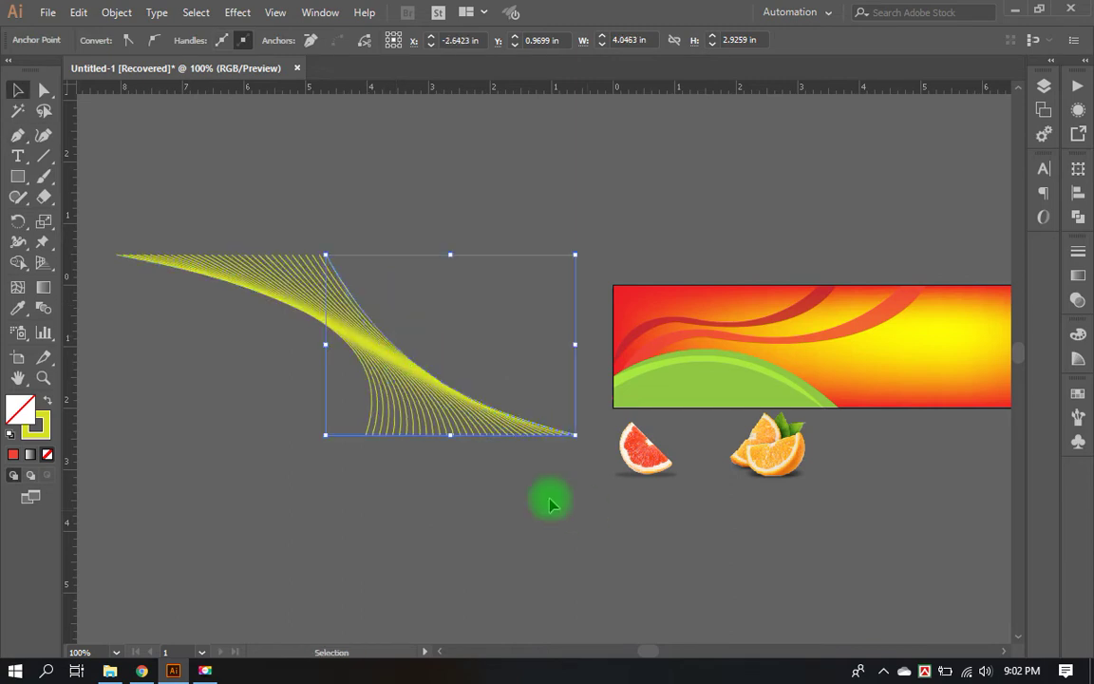
{"action": "left_click", "coordinate": [304, 407]}
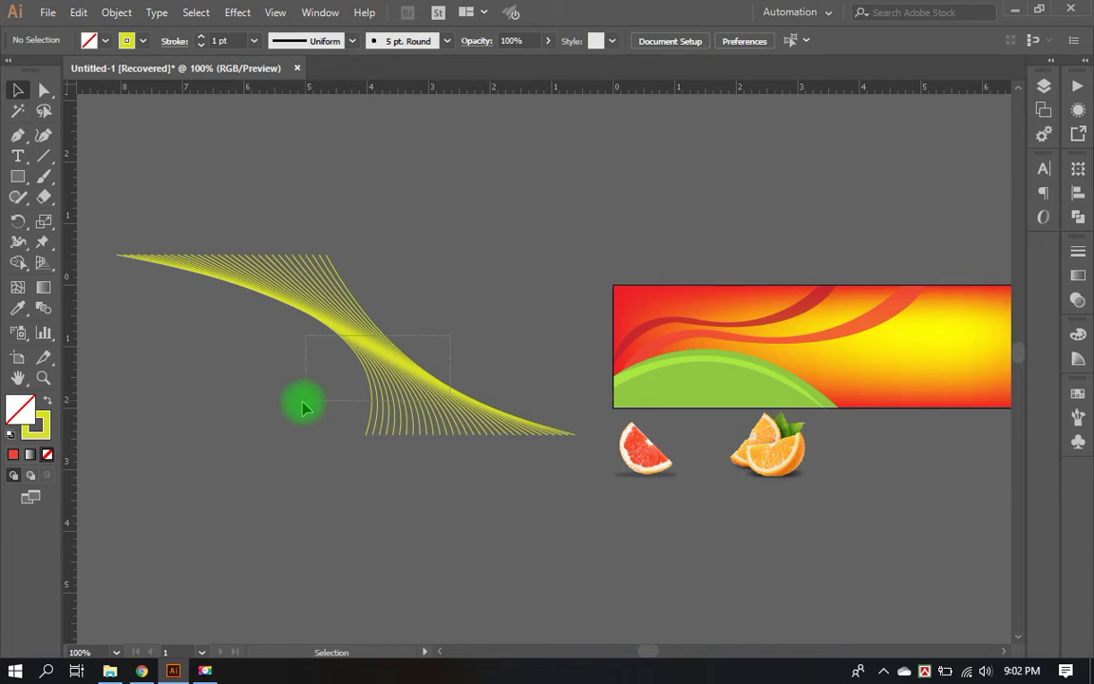
Step: Move the curved blend onto the orange banner and squeeze it to the banner's height
{"action": "left_click_drag", "start_coordinate": [304, 407], "coordinate": [457, 168]}
{"action": "left_click_drag", "start_coordinate": [501, 444], "coordinate": [101, 437]}
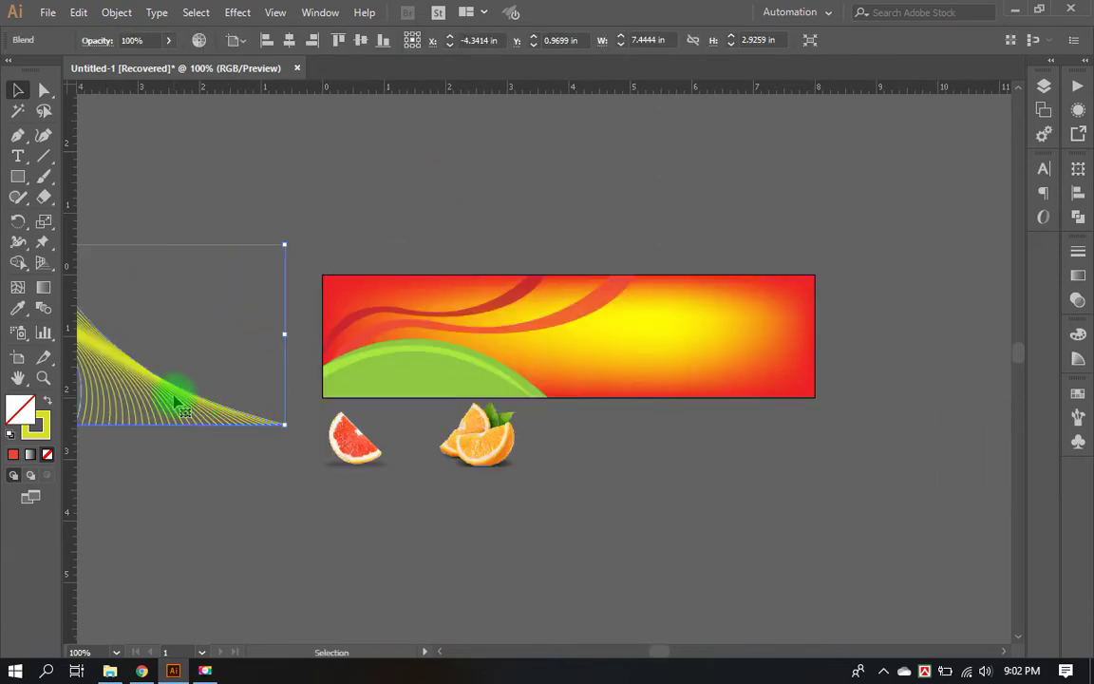
{"action": "mouse_move", "coordinate": [178, 399]}
{"action": "left_mouse_down"}
{"action": "mouse_move", "coordinate": [720, 404]}
{"action": "mouse_move", "coordinate": [701, 399]}
{"action": "left_mouse_up"}
{"action": "left_click", "coordinate": [766, 504]}
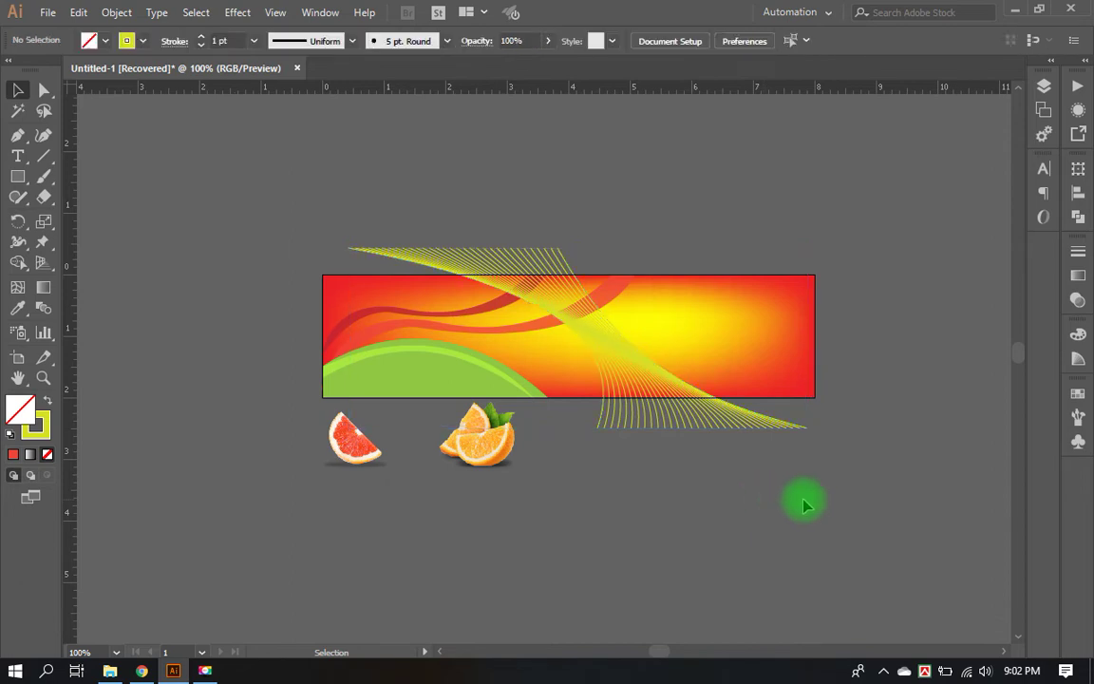
{"action": "left_click_drag", "start_coordinate": [815, 492], "coordinate": [572, 414]}
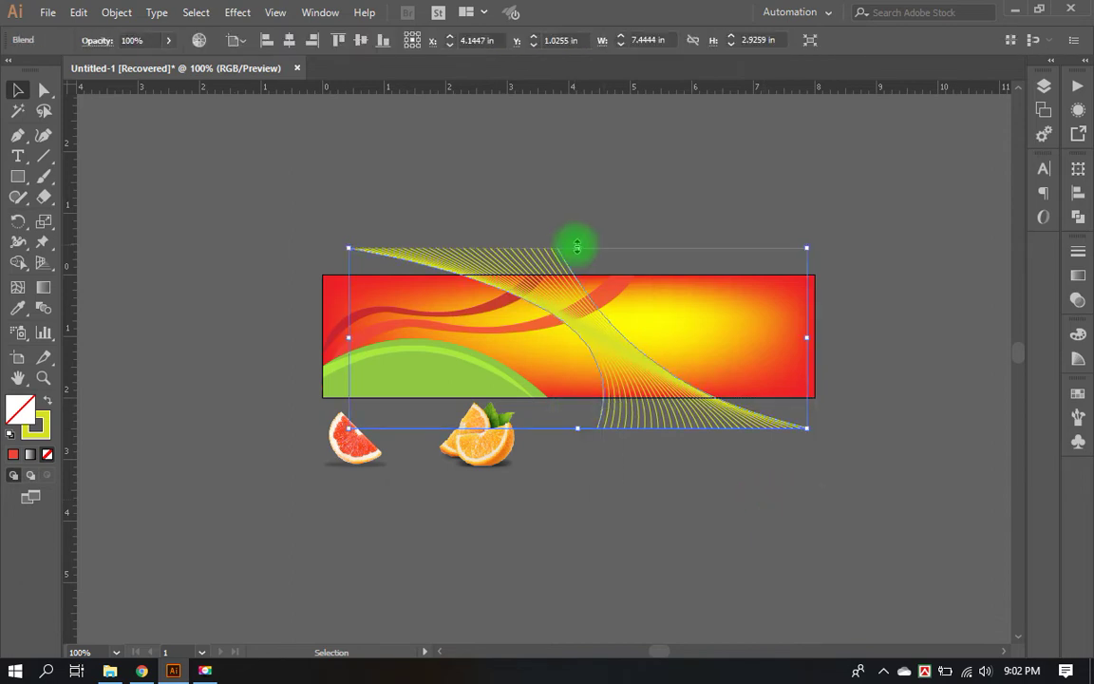
{"action": "left_click_drag", "start_coordinate": [578, 244], "coordinate": [579, 277]}
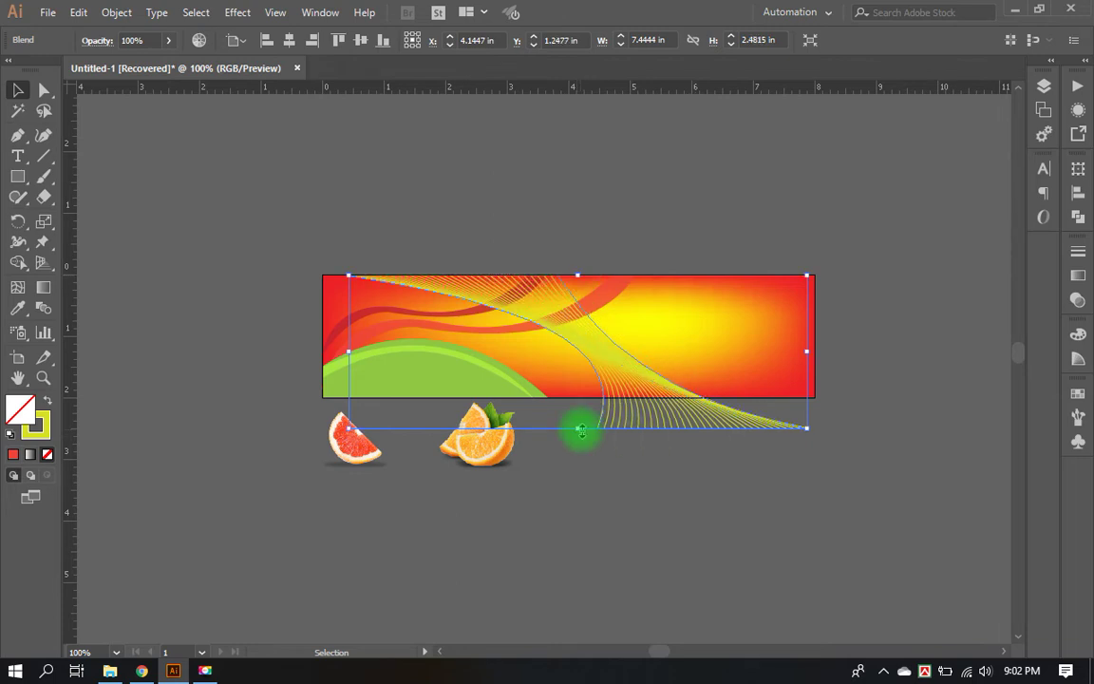
{"action": "left_click_drag", "start_coordinate": [578, 428], "coordinate": [579, 397]}
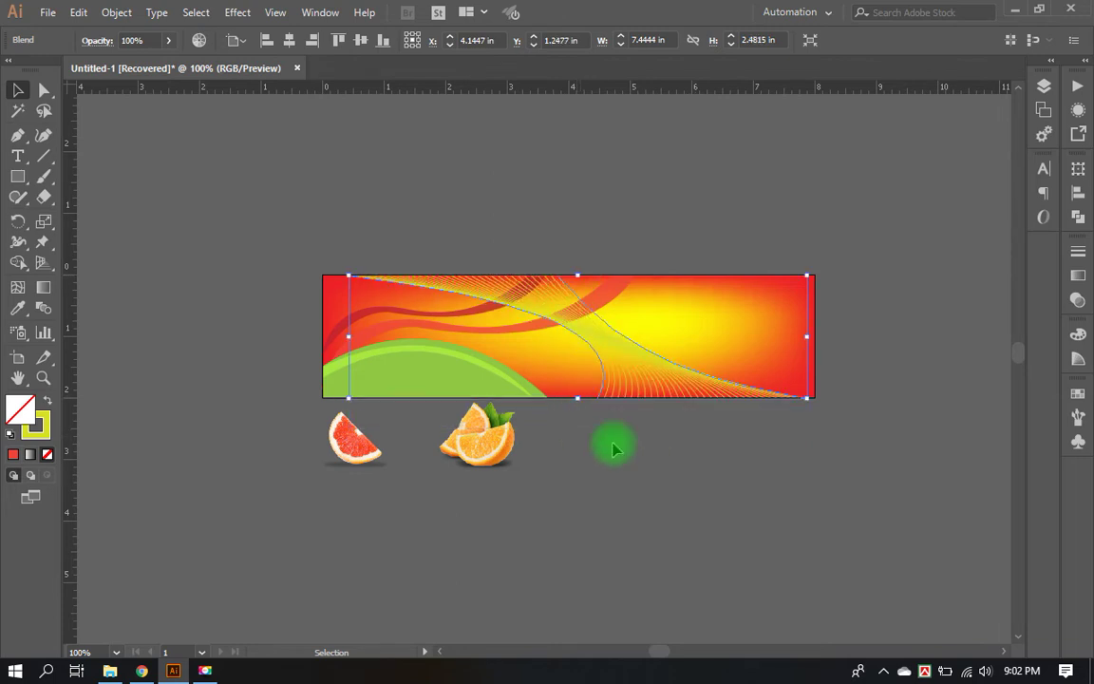
{"action": "left_click", "coordinate": [615, 449]}
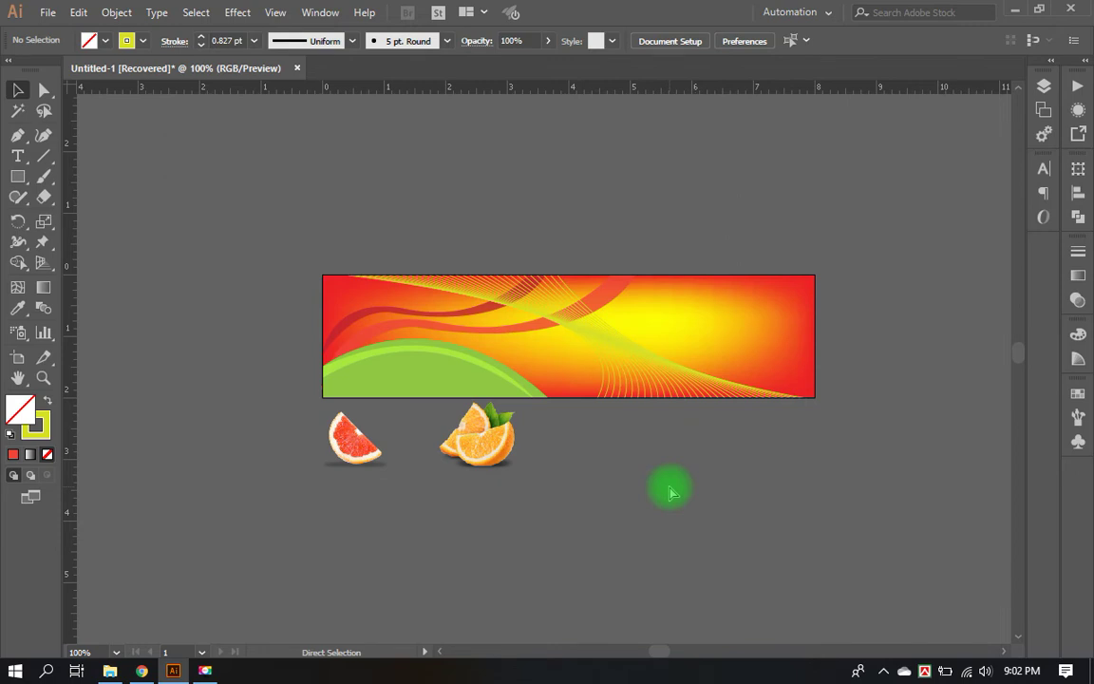
Step: Select the wave blend and inspect its appearance and size settings
{"action": "scroll", "coordinate": [670, 492], "scroll_direction": "up", "scroll_amount": 2}
{"action": "scroll", "coordinate": [630, 493], "scroll_direction": "down", "scroll_amount": 1}
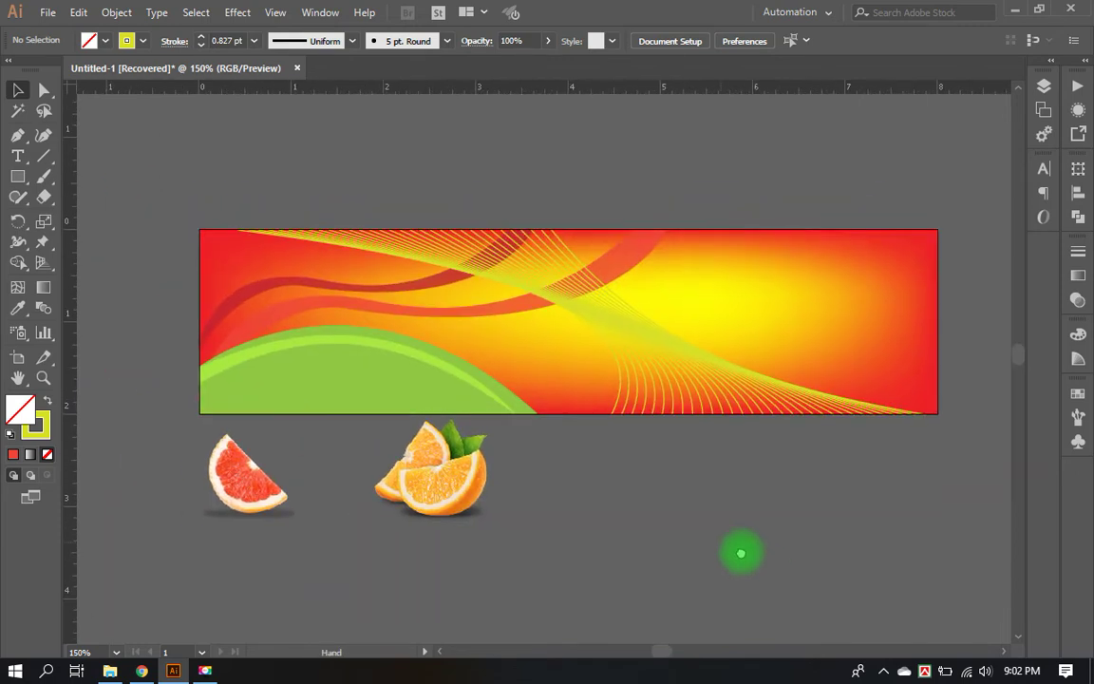
{"action": "left_click", "coordinate": [680, 406]}
{"action": "left_click", "coordinate": [655, 333]}
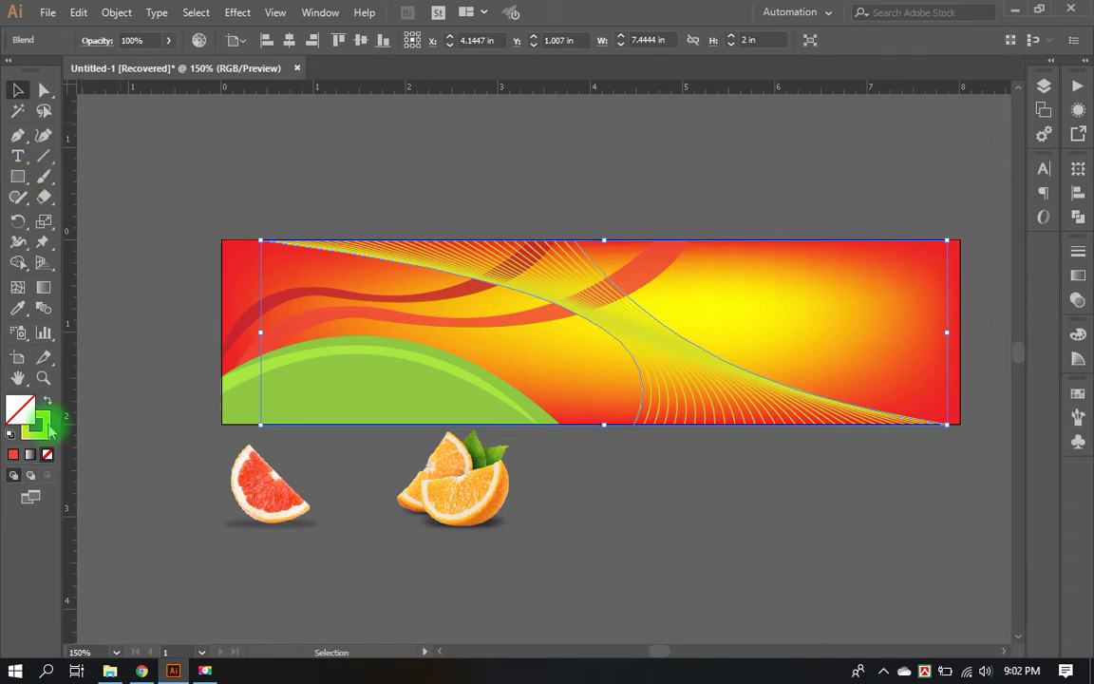
{"action": "left_click", "coordinate": [47, 429]}
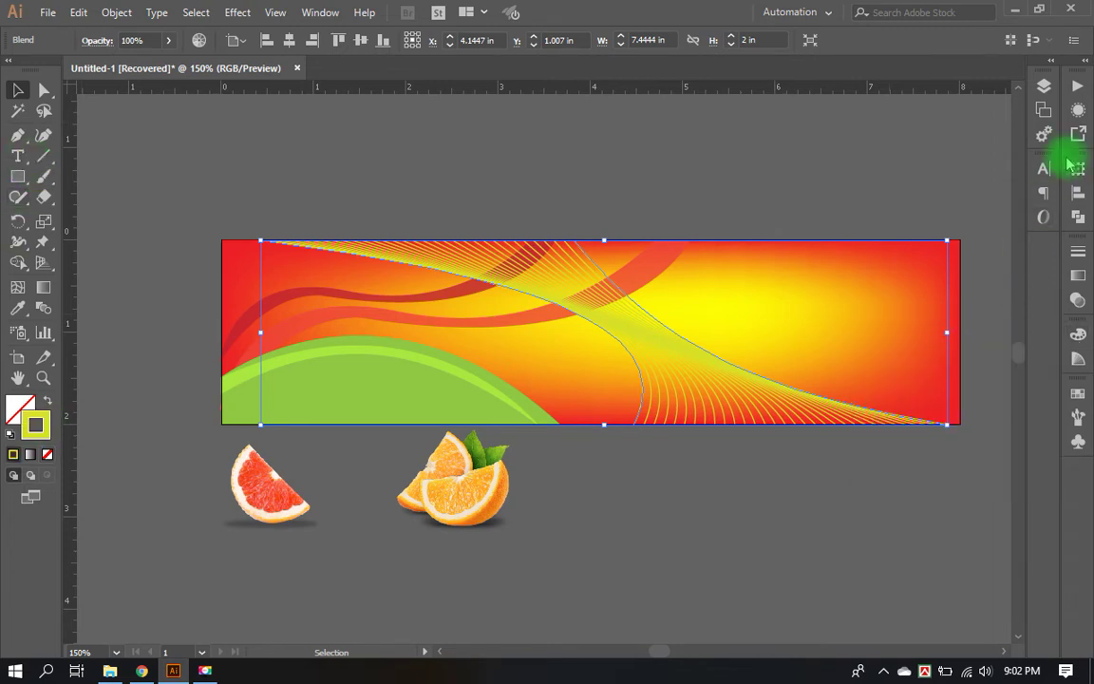
{"action": "left_click", "coordinate": [1078, 110]}
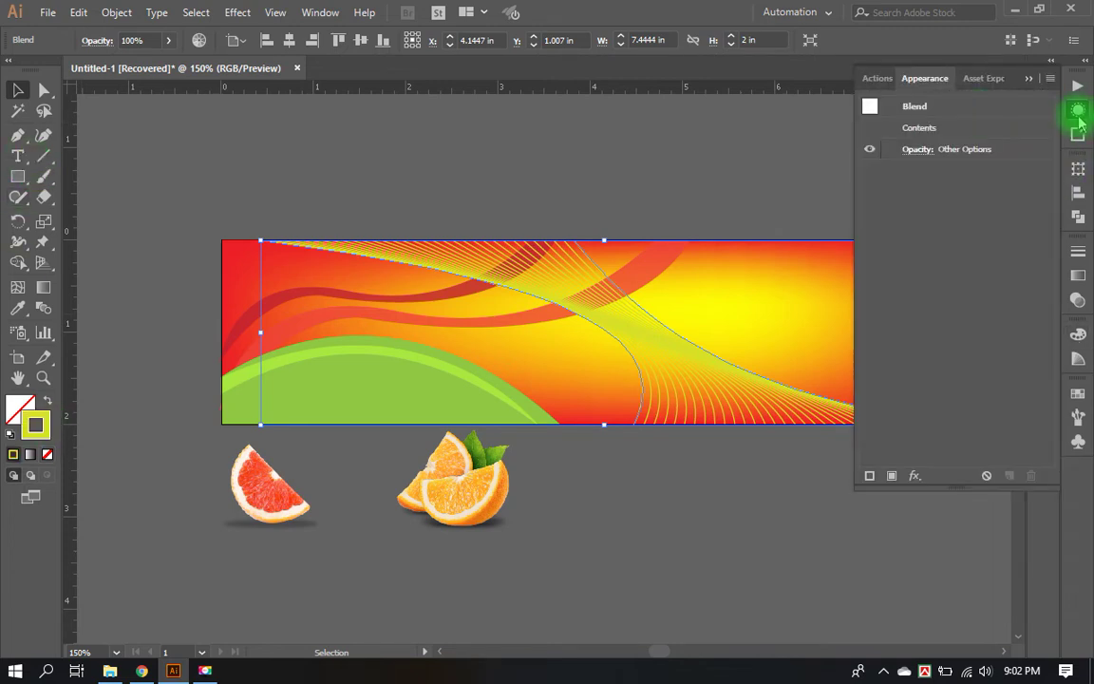
{"action": "left_click", "coordinate": [1078, 168]}
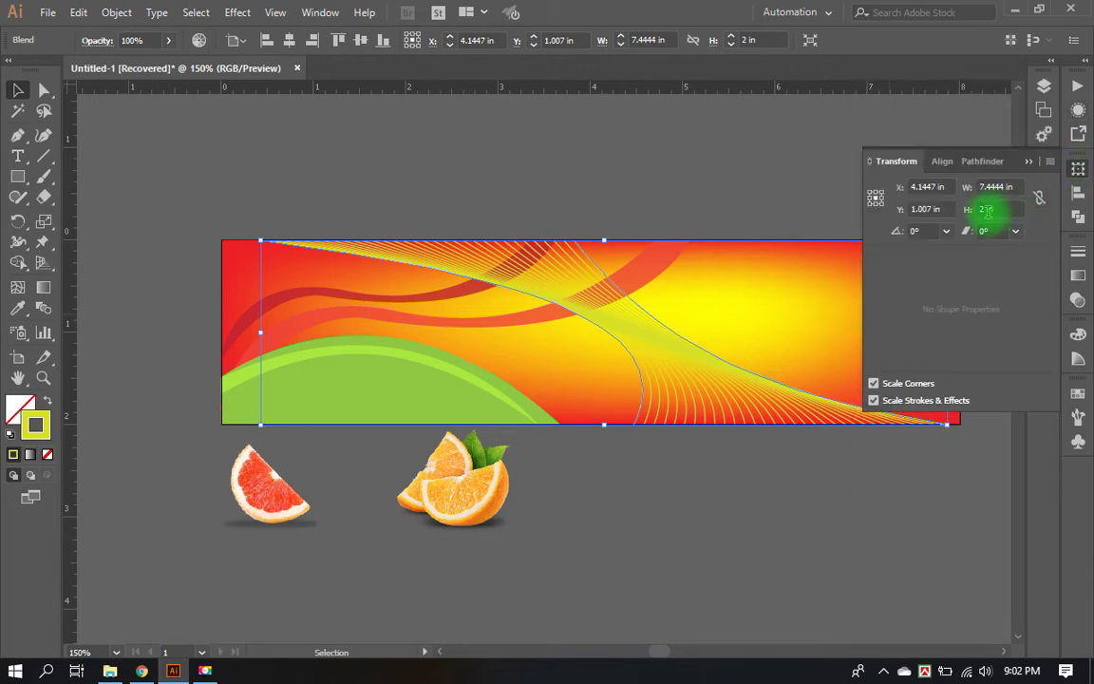
{"action": "left_click", "coordinate": [1028, 161]}
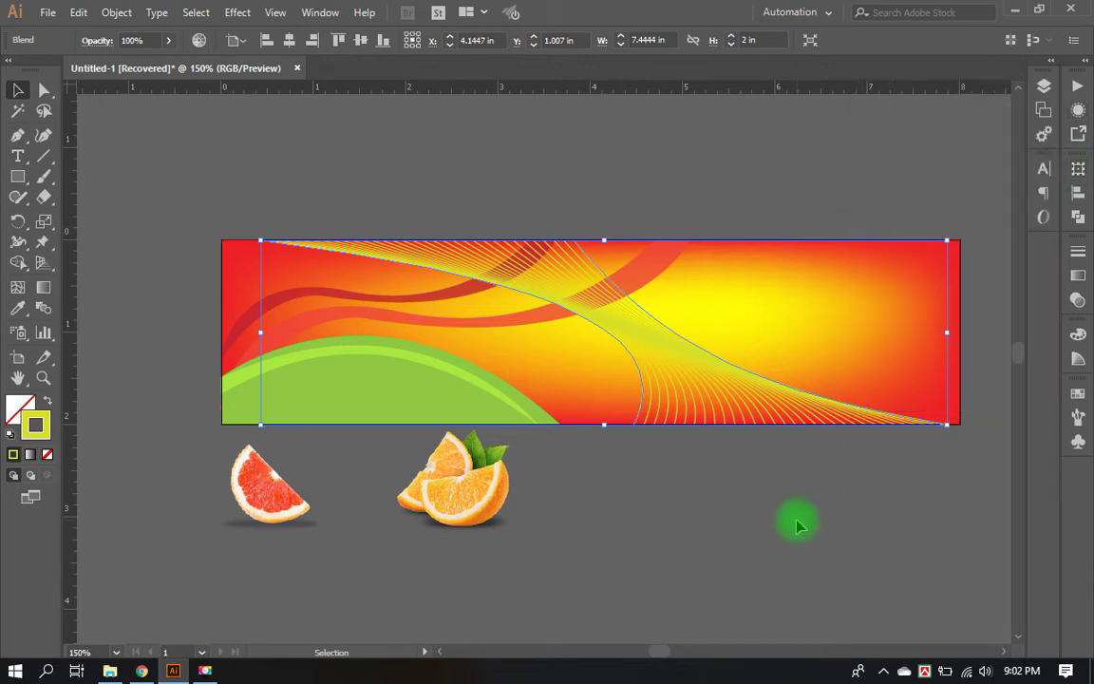
Step: Reselect the curved line blend and set its opacity to 44%
{"action": "left_click", "coordinate": [762, 437]}
{"action": "left_click", "coordinate": [760, 430]}
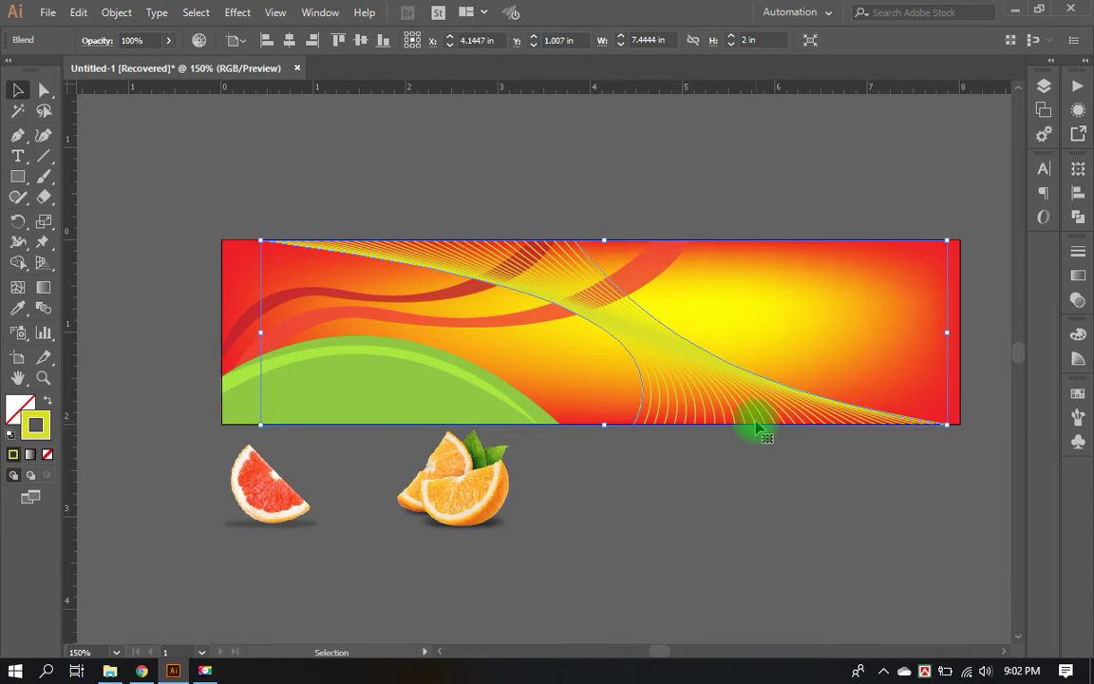
{"action": "left_click", "coordinate": [17, 134]}
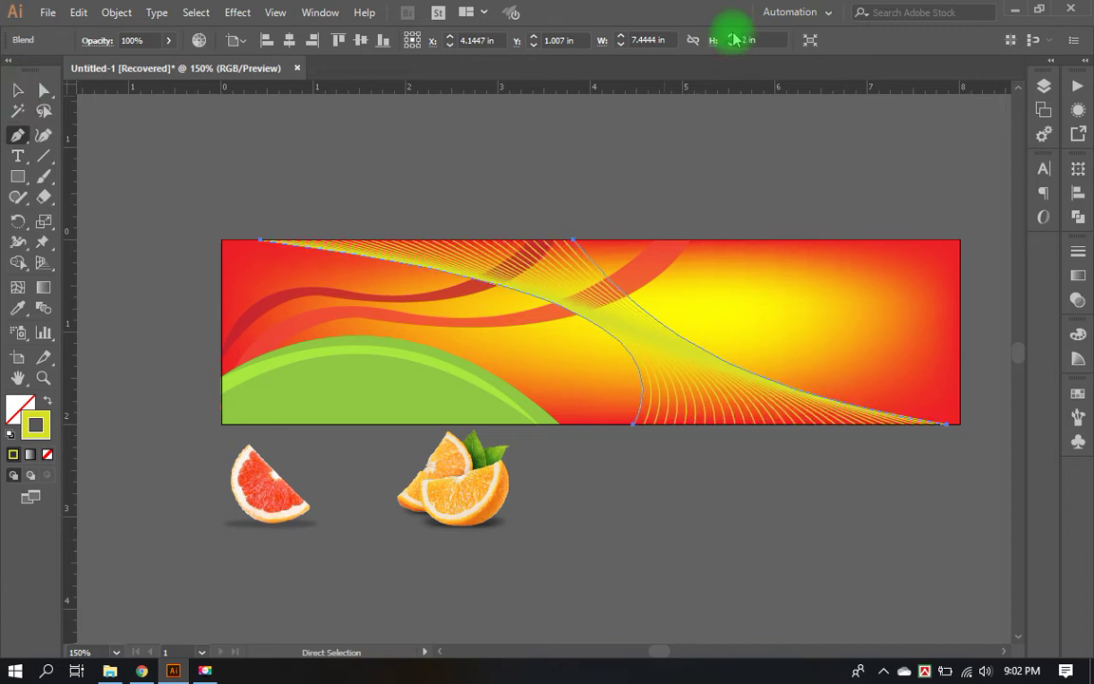
{"action": "left_click", "coordinate": [17, 89]}
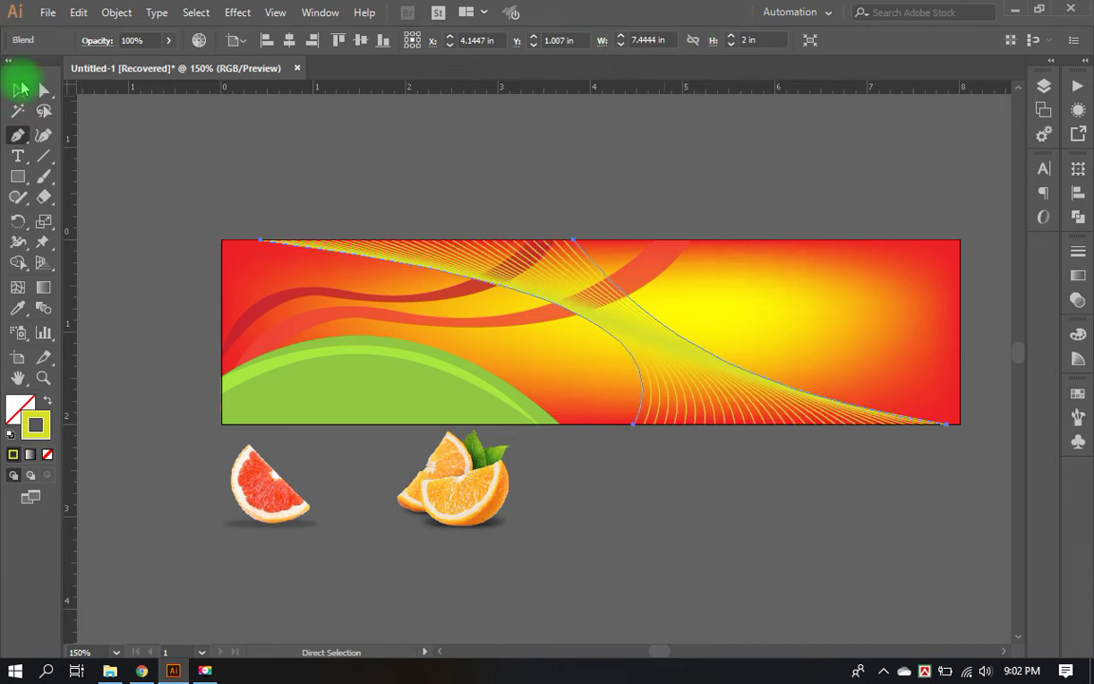
{"action": "left_click", "coordinate": [613, 152]}
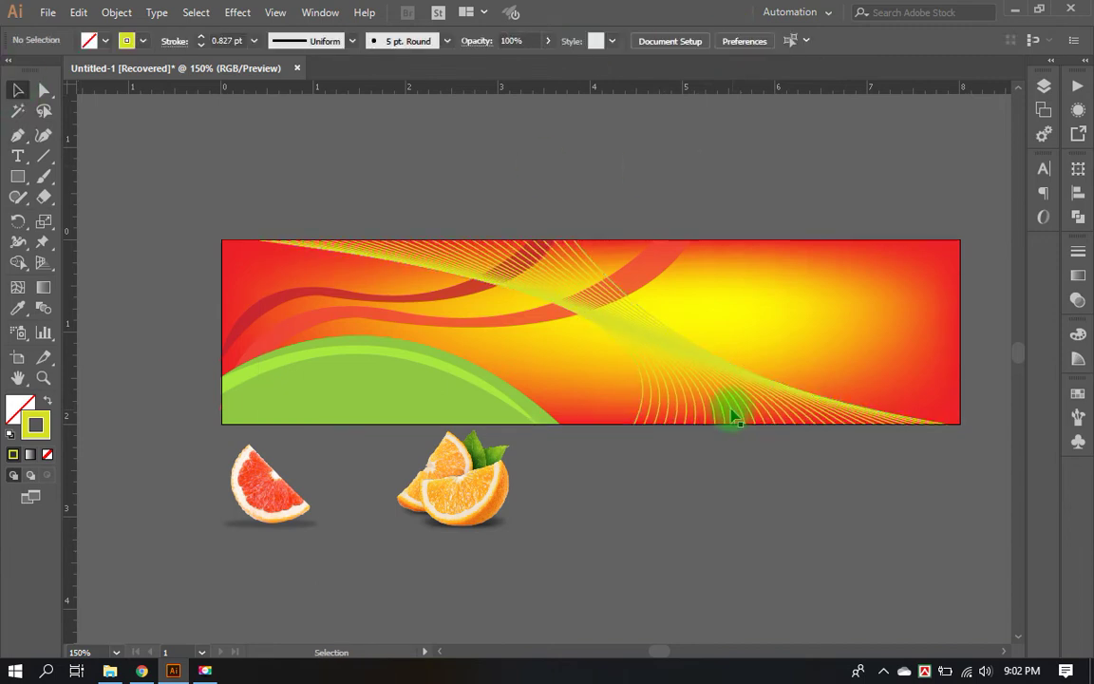
{"action": "left_click", "coordinate": [729, 414]}
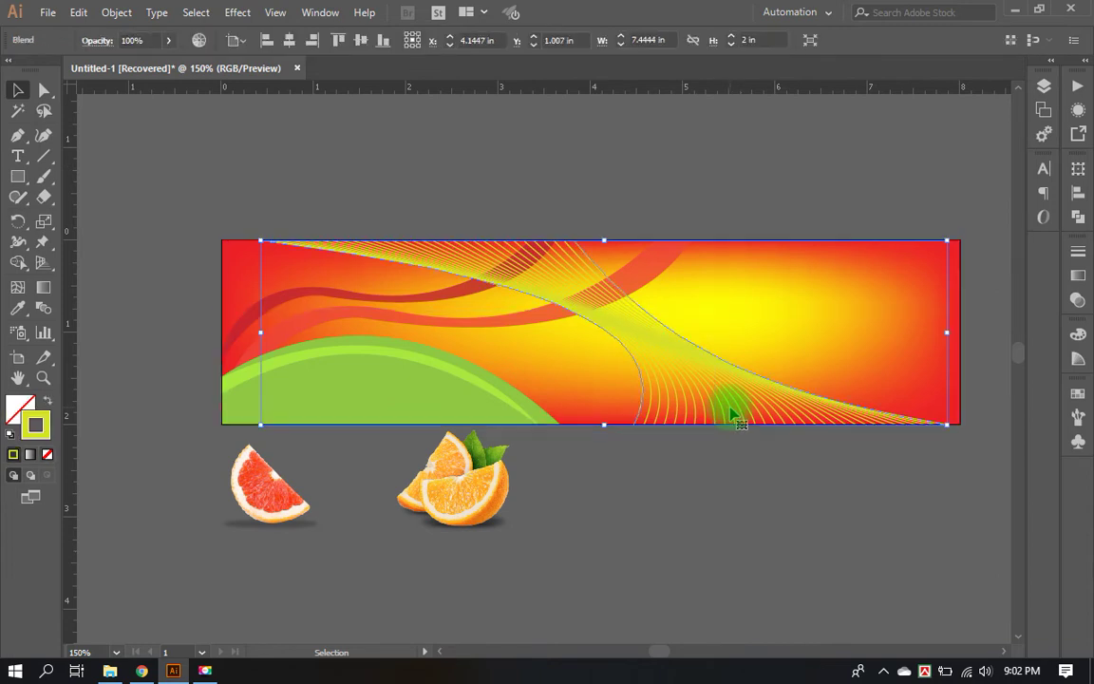
{"action": "left_click", "coordinate": [455, 47]}
{"action": "left_click", "coordinate": [168, 40]}
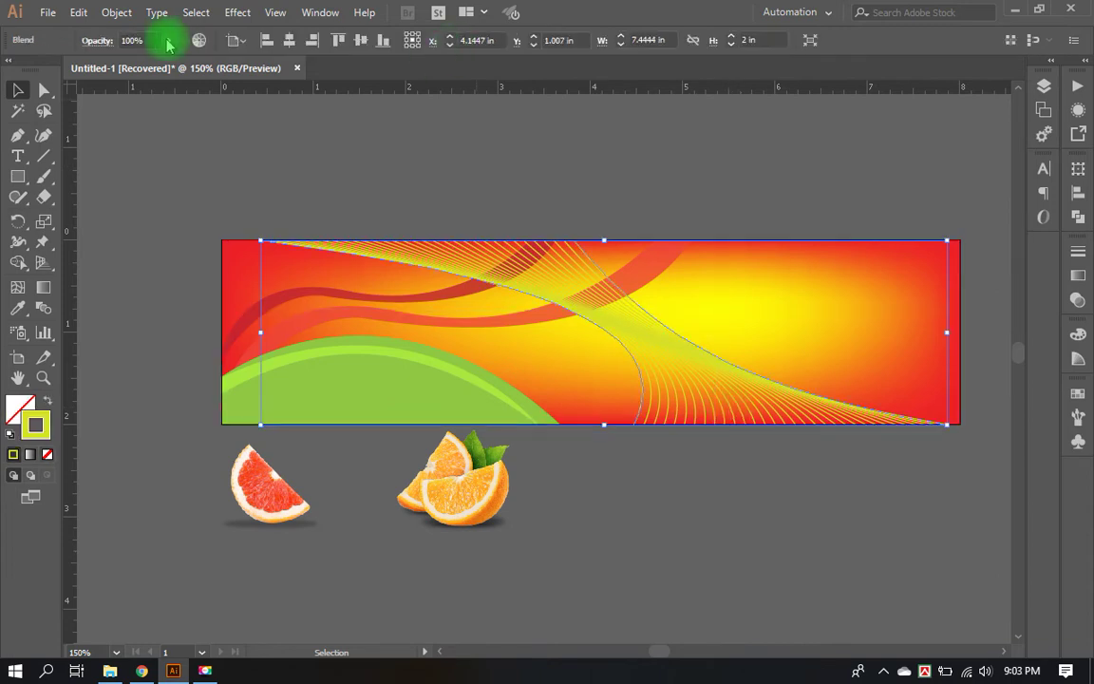
{"action": "left_click", "coordinate": [134, 62]}
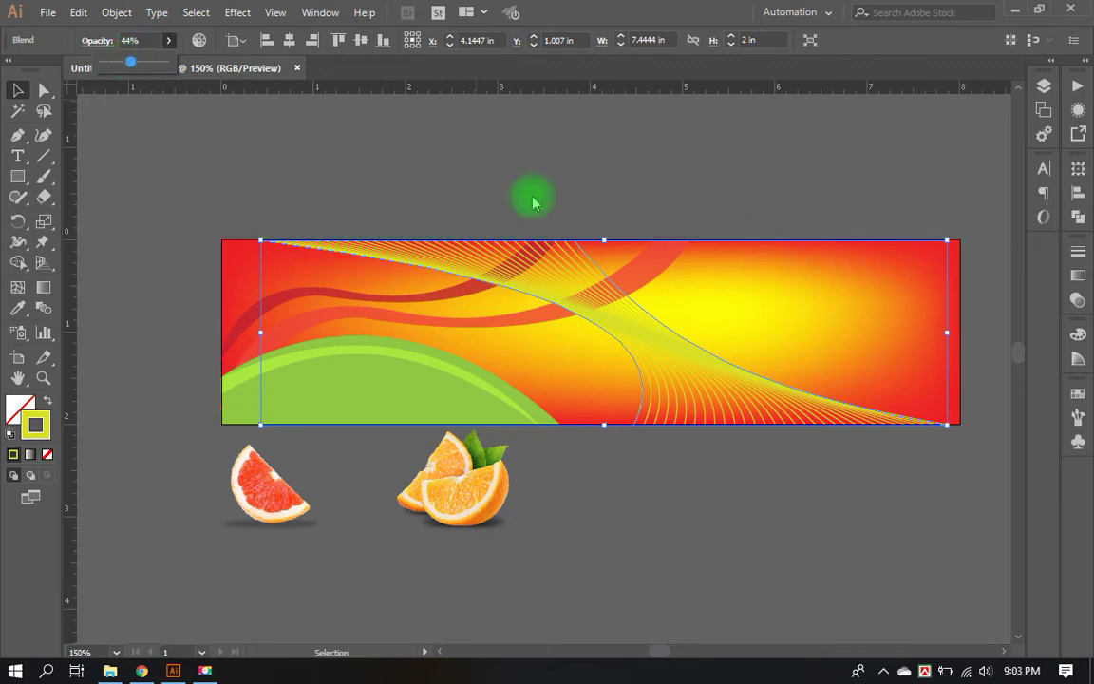
{"action": "left_click", "coordinate": [854, 482]}
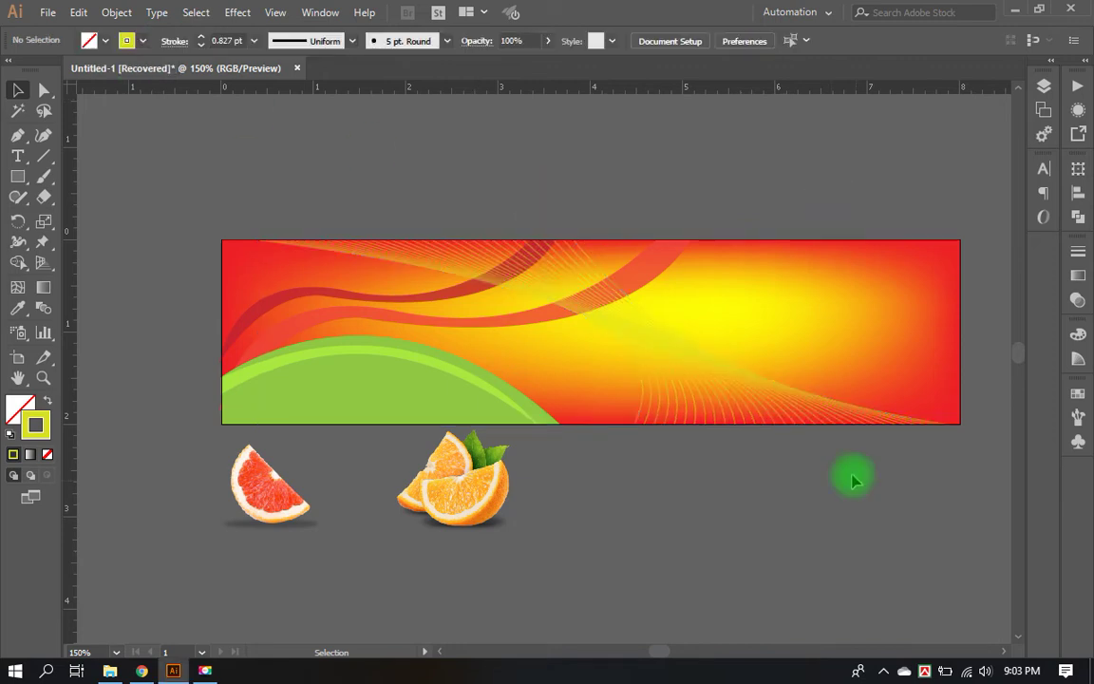
Step: Move the grapefruit and orange images up onto the banner's lower left
{"action": "left_click", "coordinate": [813, 424]}
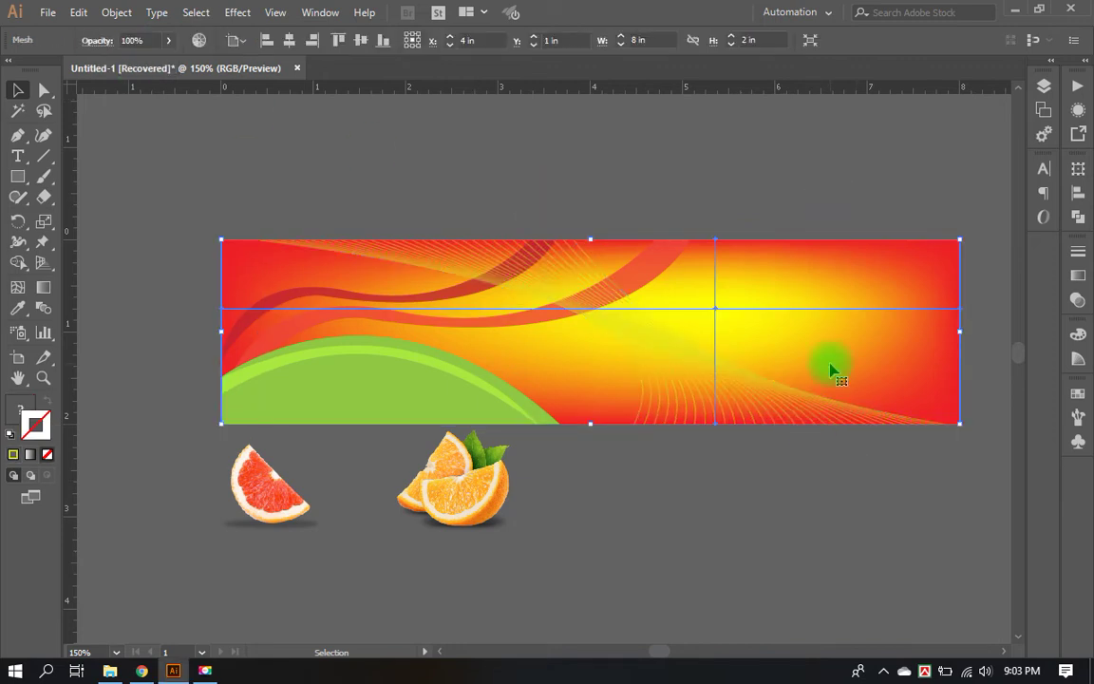
{"action": "left_click", "coordinate": [801, 469]}
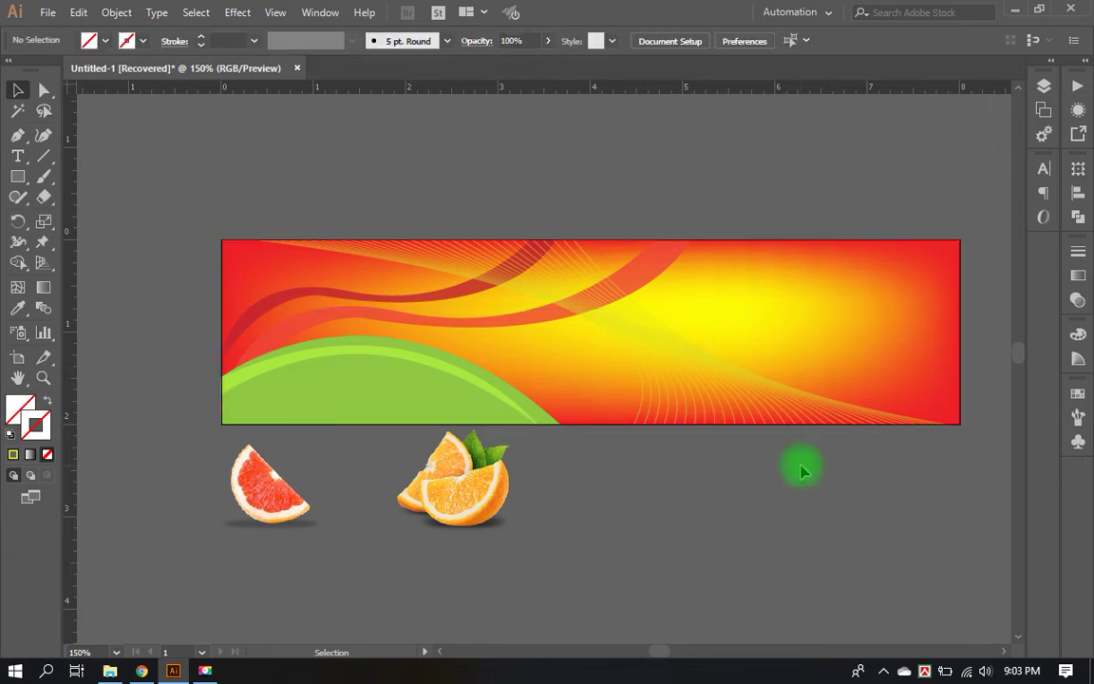
{"action": "left_click_drag", "start_coordinate": [531, 603], "coordinate": [191, 483]}
{"action": "left_click_drag", "start_coordinate": [447, 508], "coordinate": [452, 390]}
{"action": "left_click", "coordinate": [569, 482]}
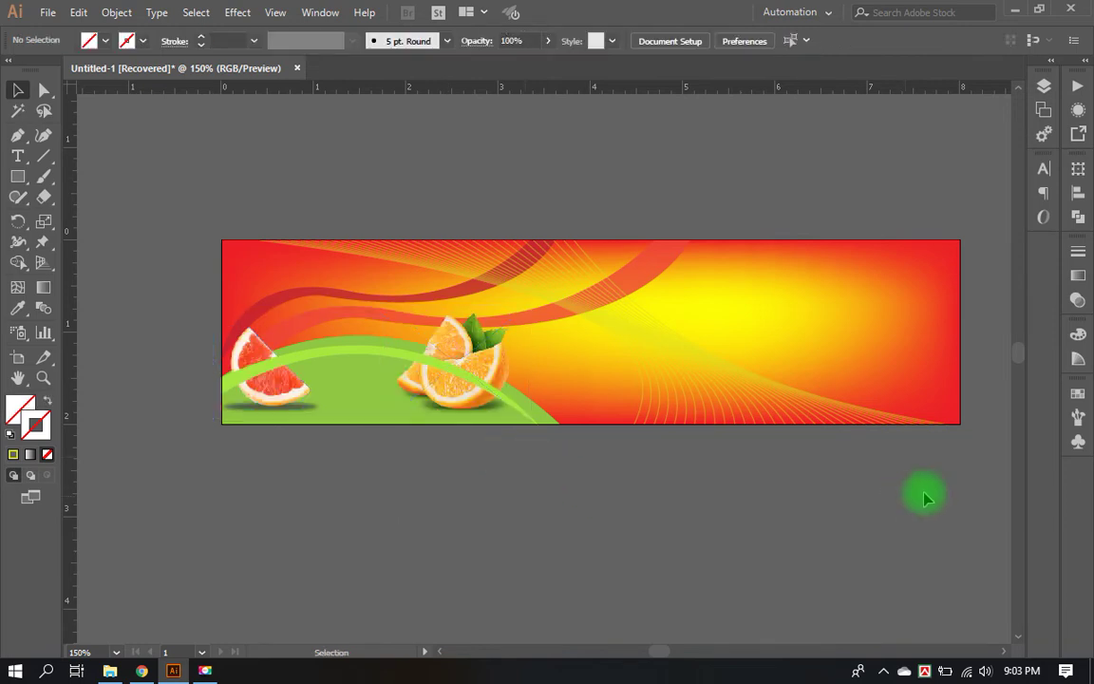
Step: Send the selected banner artwork to the back of the stacking order
{"action": "mouse_move", "coordinate": [960, 489]}
{"action": "left_mouse_down"}
{"action": "mouse_move", "coordinate": [342, 422]}
{"action": "mouse_move", "coordinate": [303, 208]}
{"action": "left_mouse_up"}
{"action": "left_click", "coordinate": [276, 403], "text": "shift"}
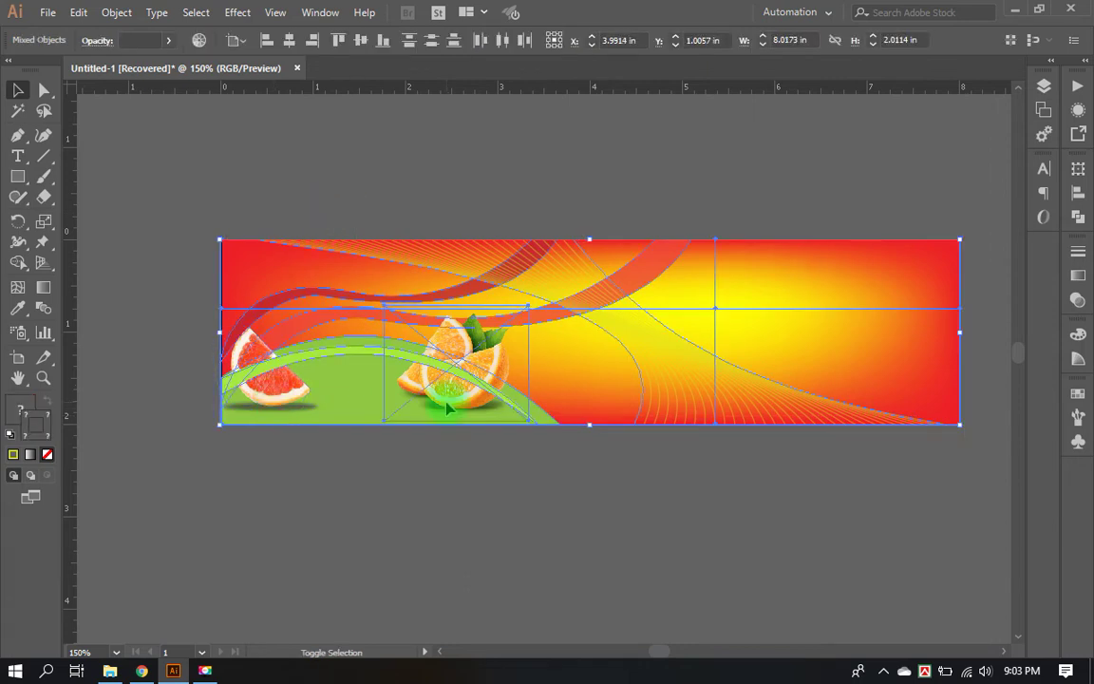
{"action": "right_click", "coordinate": [554, 410]}
{"action": "mouse_move", "coordinate": [603, 320]}
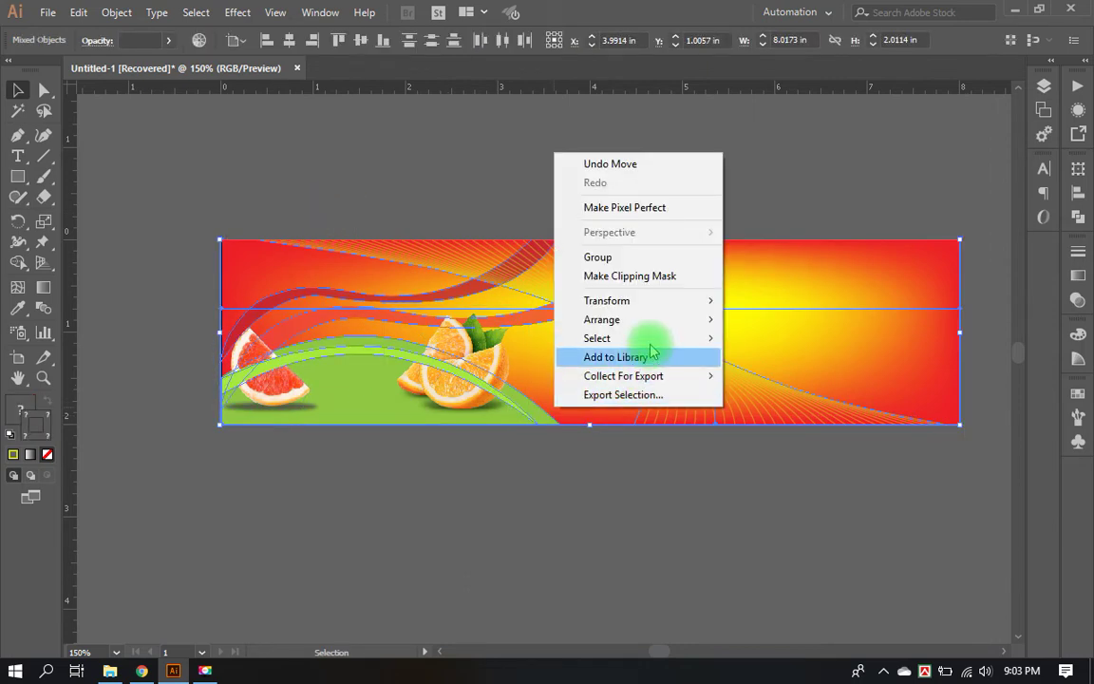
{"action": "left_click", "coordinate": [757, 376]}
{"action": "left_click", "coordinate": [738, 496]}
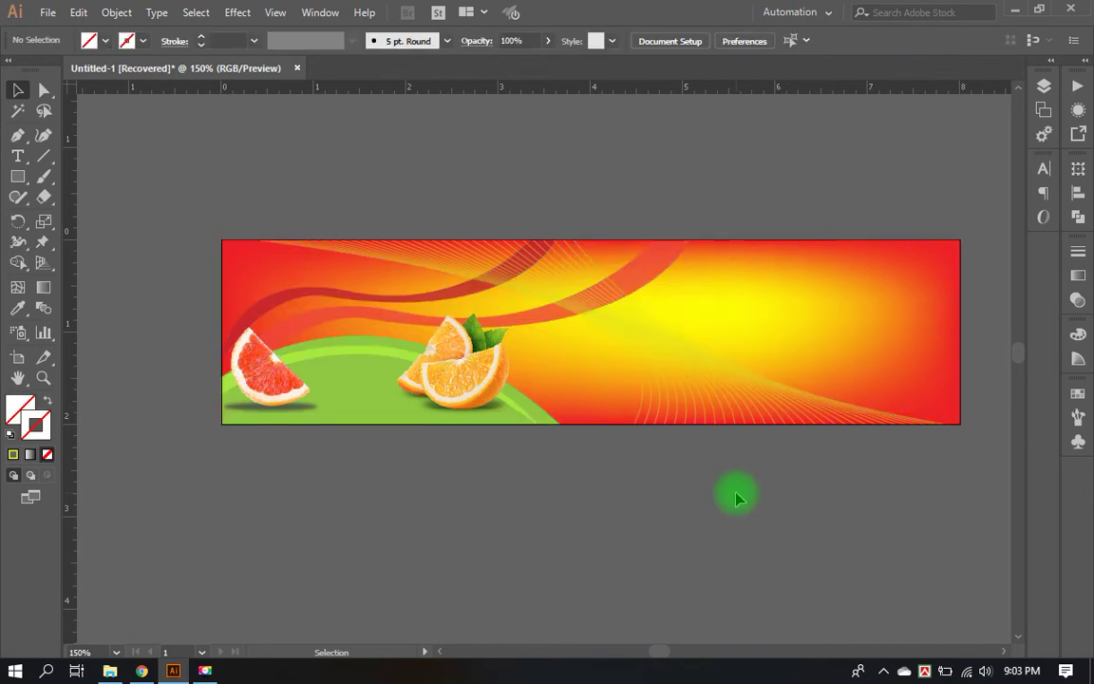
Step: Fade the dark red wave band to 36% opacity
{"action": "scroll", "coordinate": [738, 496], "scroll_direction": "up", "scroll_amount": 1}
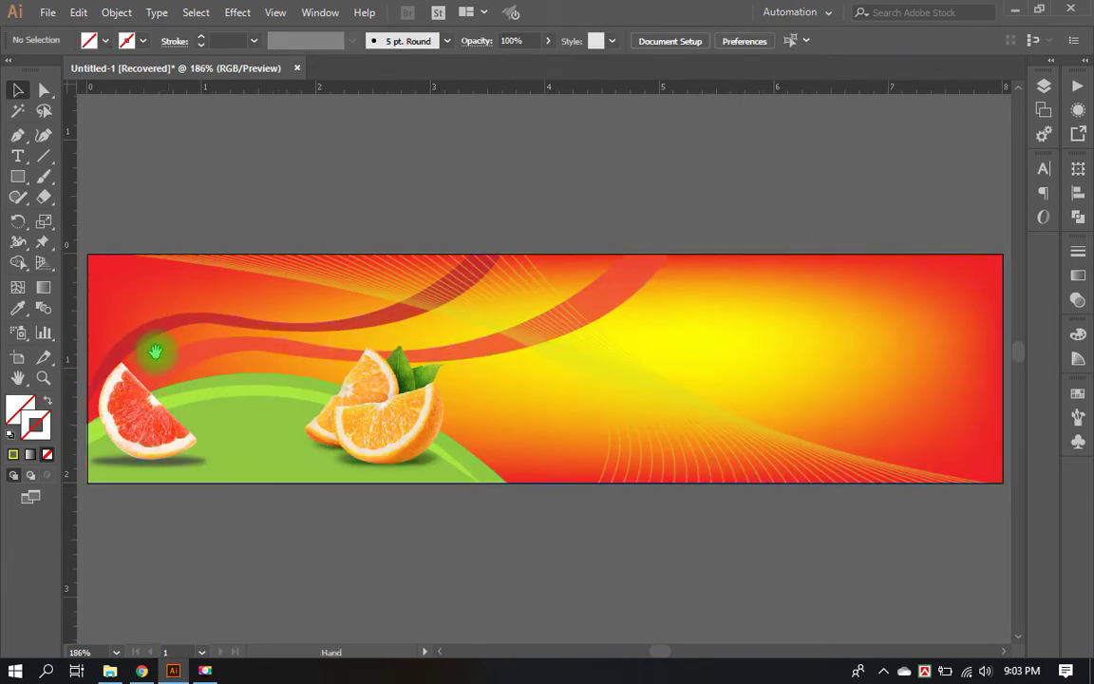
{"action": "left_click_drag", "start_coordinate": [137, 324], "coordinate": [243, 331]}
{"action": "left_click", "coordinate": [329, 334]}
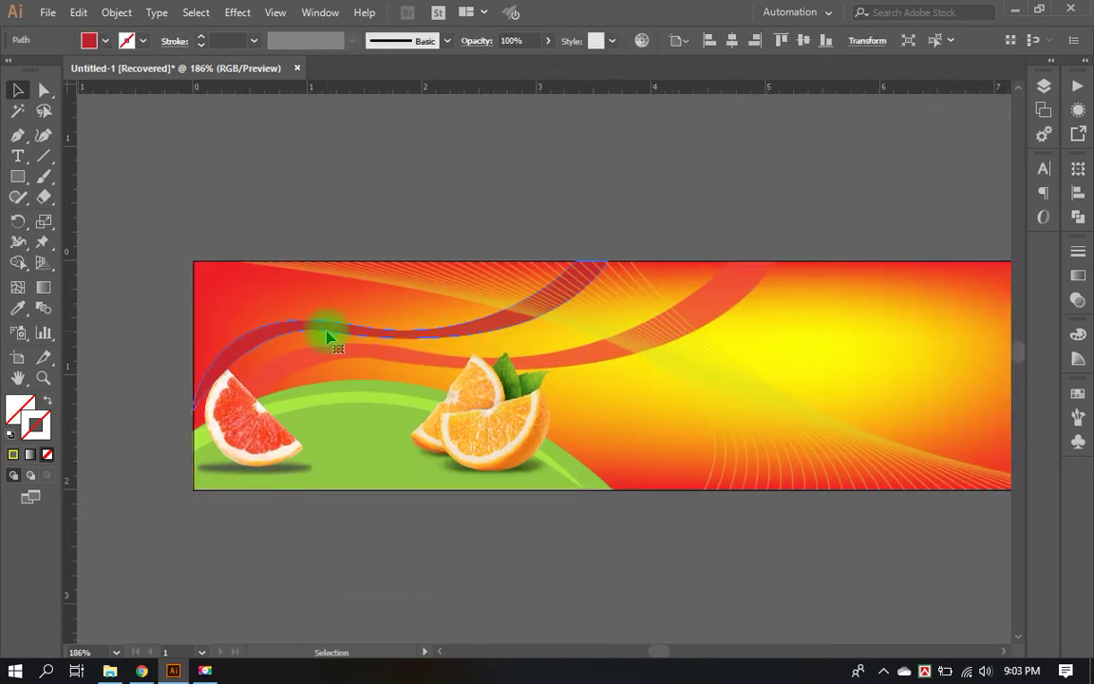
{"action": "left_click", "coordinate": [548, 41]}
{"action": "left_click_drag", "start_coordinate": [531, 60], "coordinate": [506, 61]}
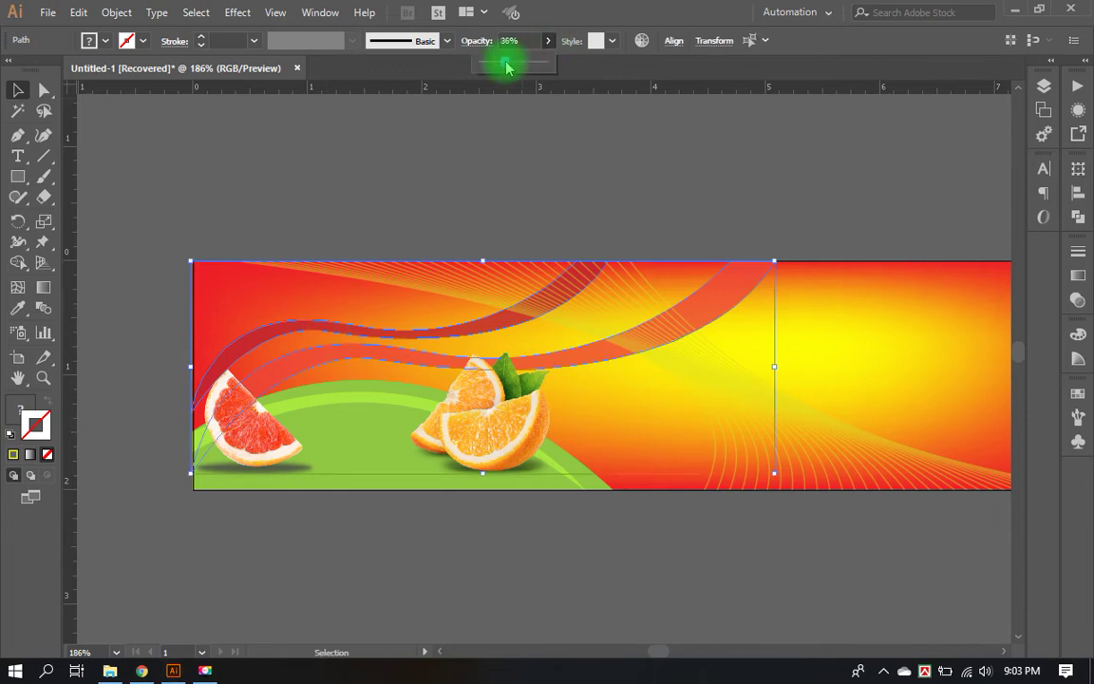
{"action": "left_click", "coordinate": [249, 234]}
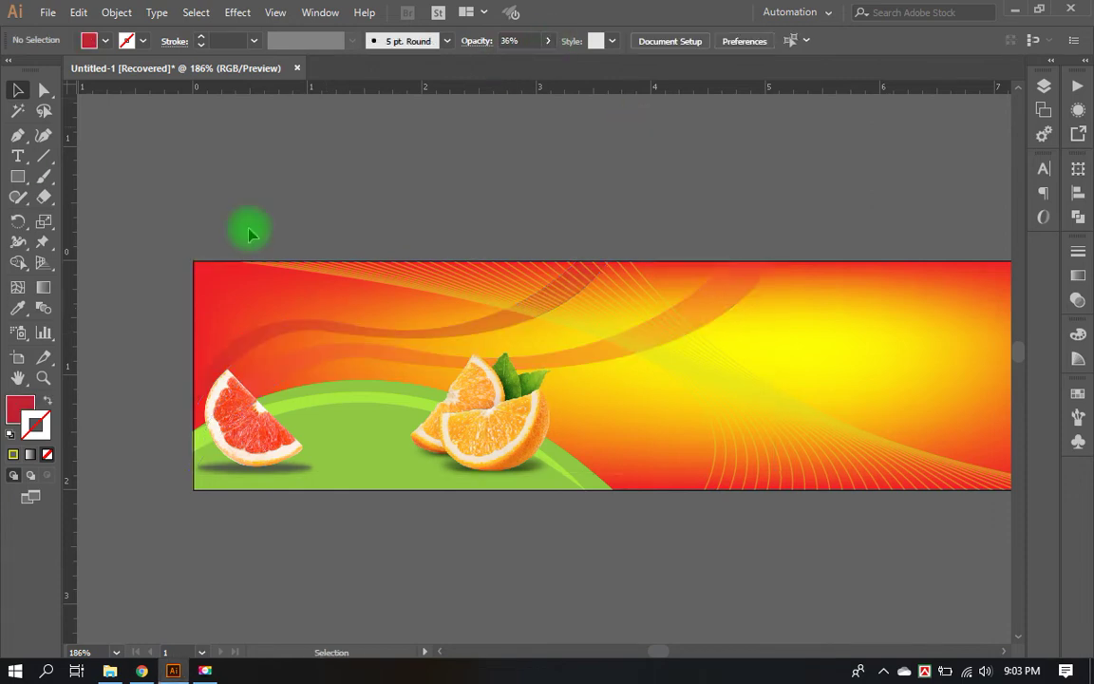
{"action": "left_click", "coordinate": [17, 156]}
Step: Replace the placeholder text above the label with 'Orange +' and 'Grapefruit' on two lines
{"action": "left_click", "coordinate": [314, 200]}
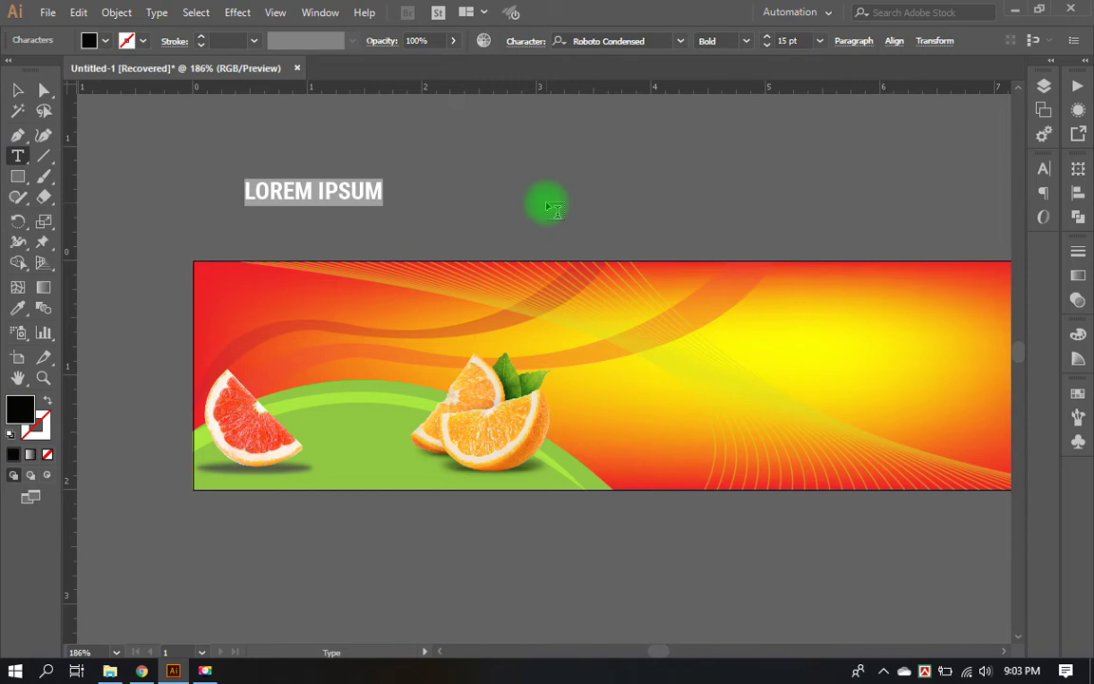
{"action": "key", "text": "BackSpace"}
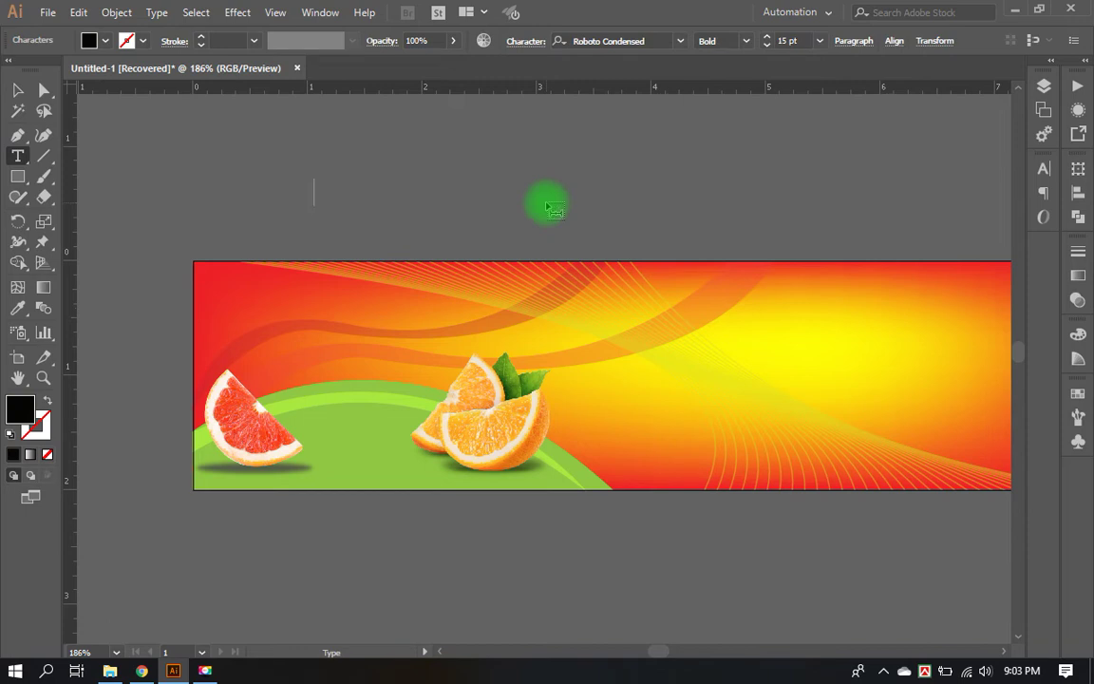
{"action": "type", "text": "G"}
{"action": "key", "text": "BackSpace"}
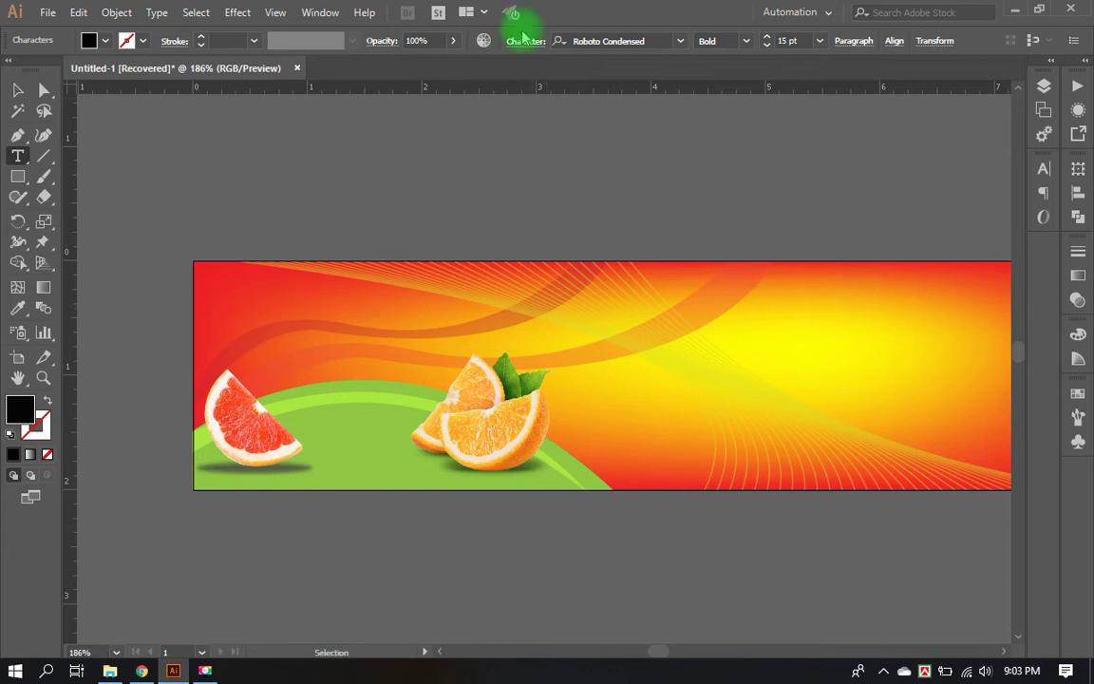
{"action": "key", "text": "ctrl+t"}
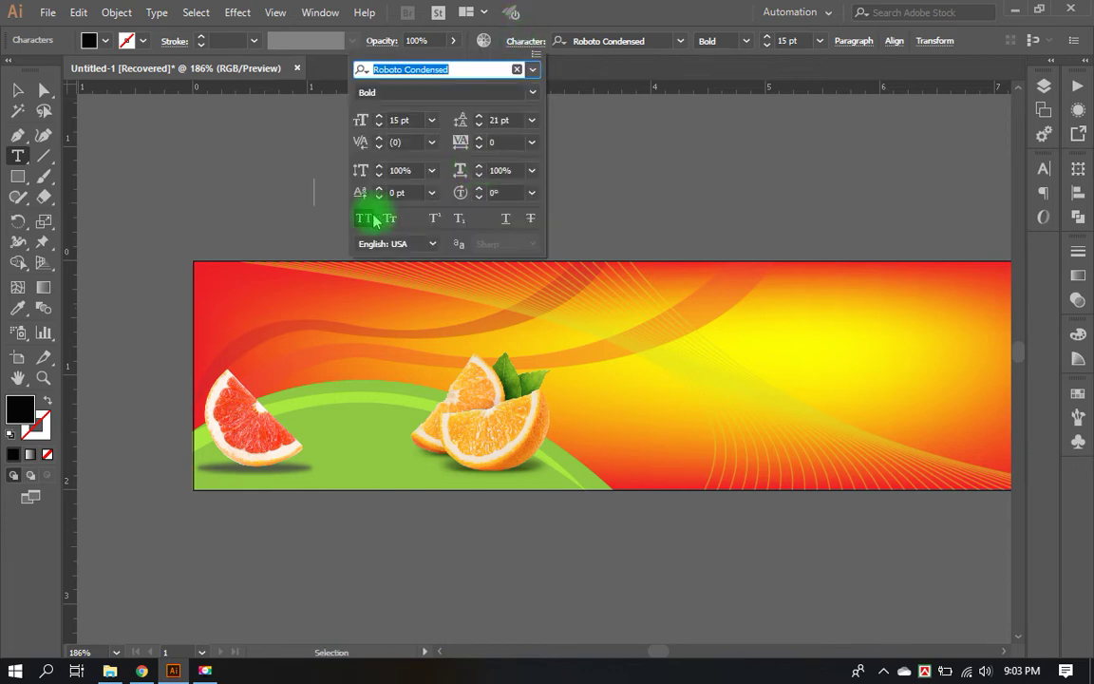
{"action": "key", "text": "Escape"}
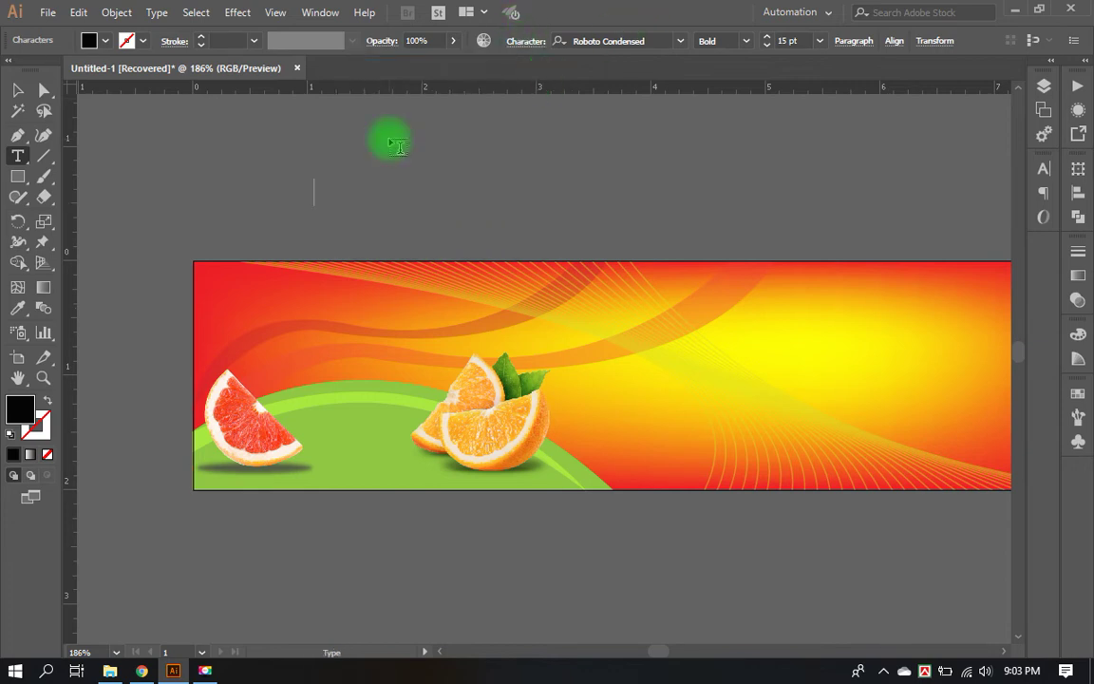
{"action": "type", "text": "Gra"}
{"action": "type", "text": "pe"}
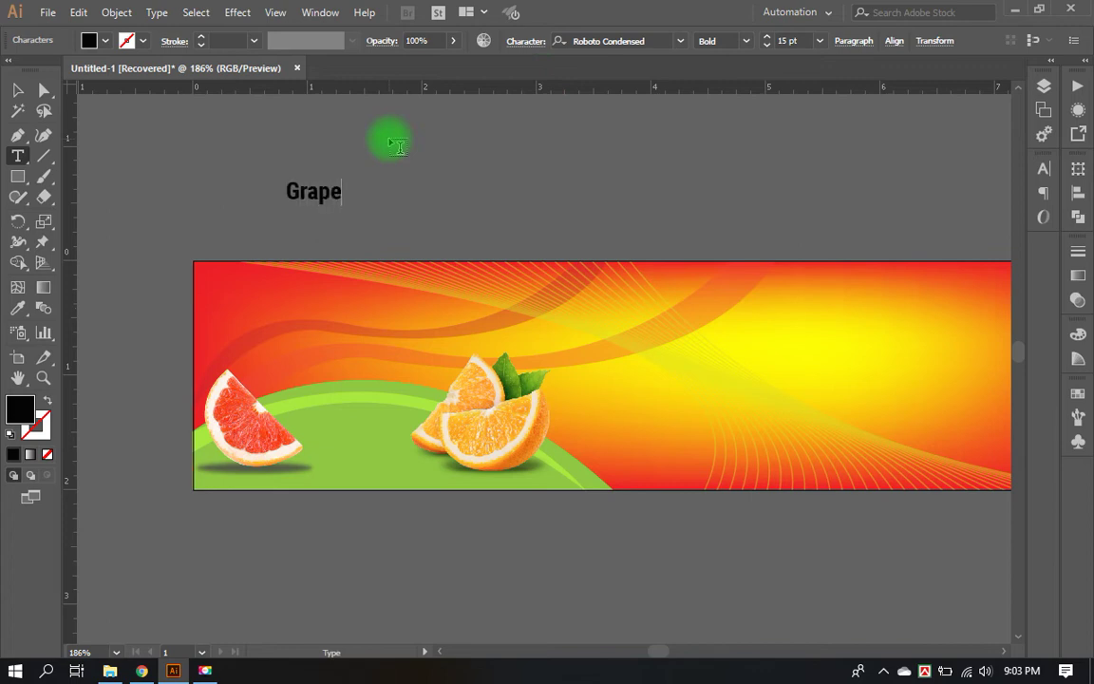
{"action": "type", "text": "f"}
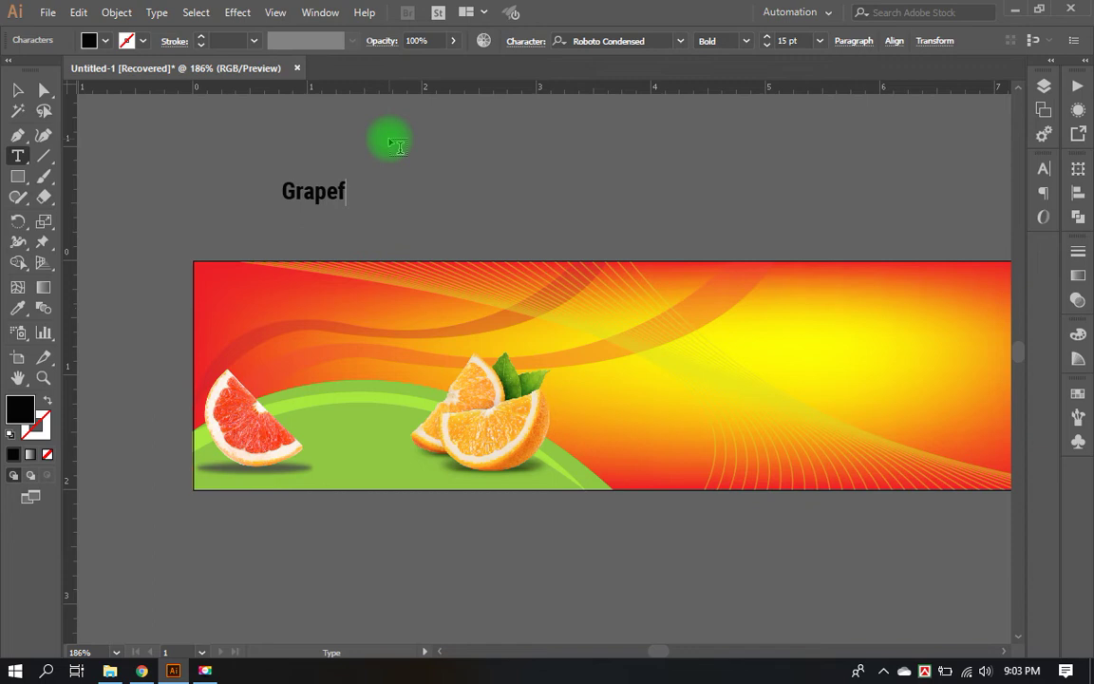
{"action": "type", "text": "ruit"}
{"action": "key", "text": "Home"}
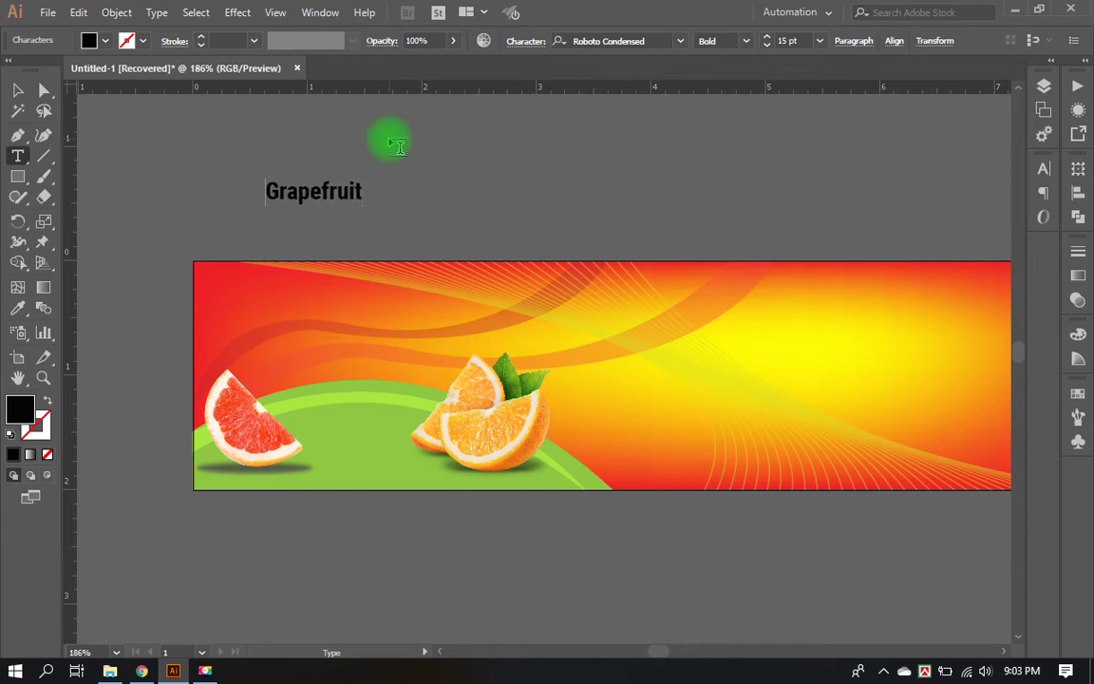
{"action": "type", "text": "Or"}
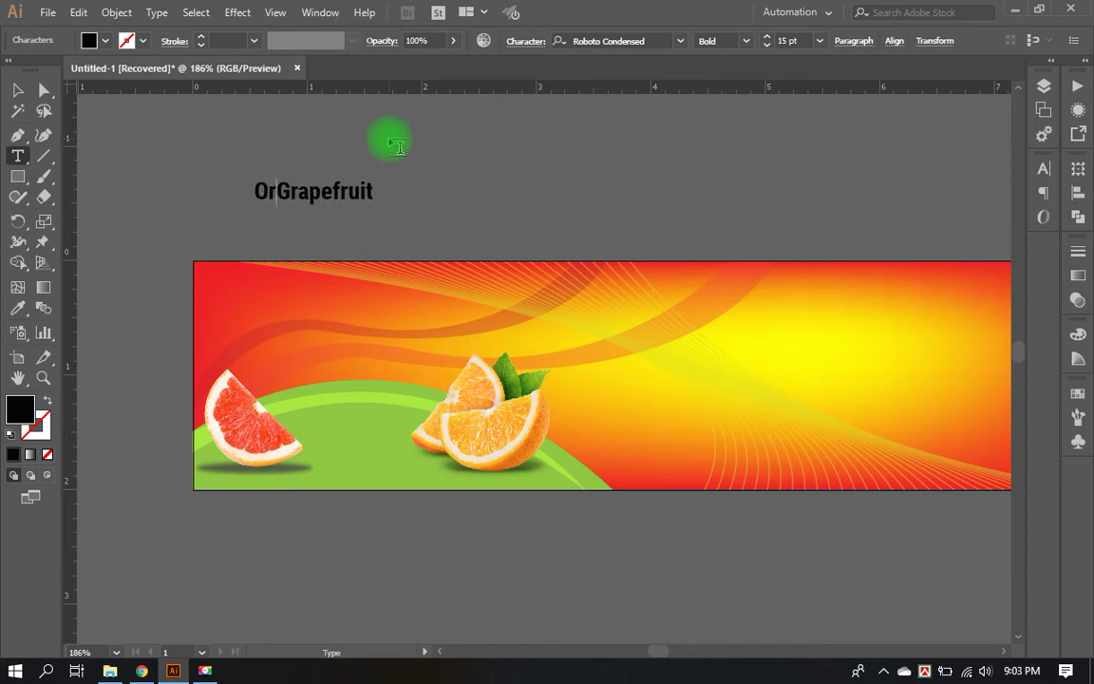
{"action": "type", "text": "ange"}
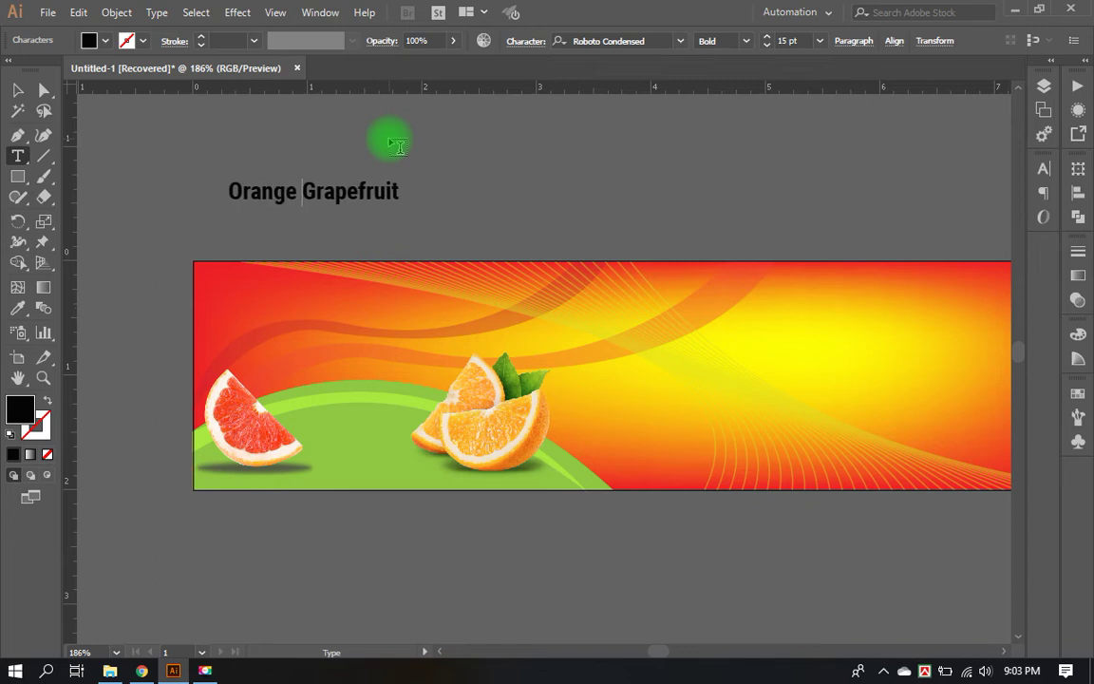
{"action": "key", "text": "BackSpace"}
{"action": "type", "text": "+"}
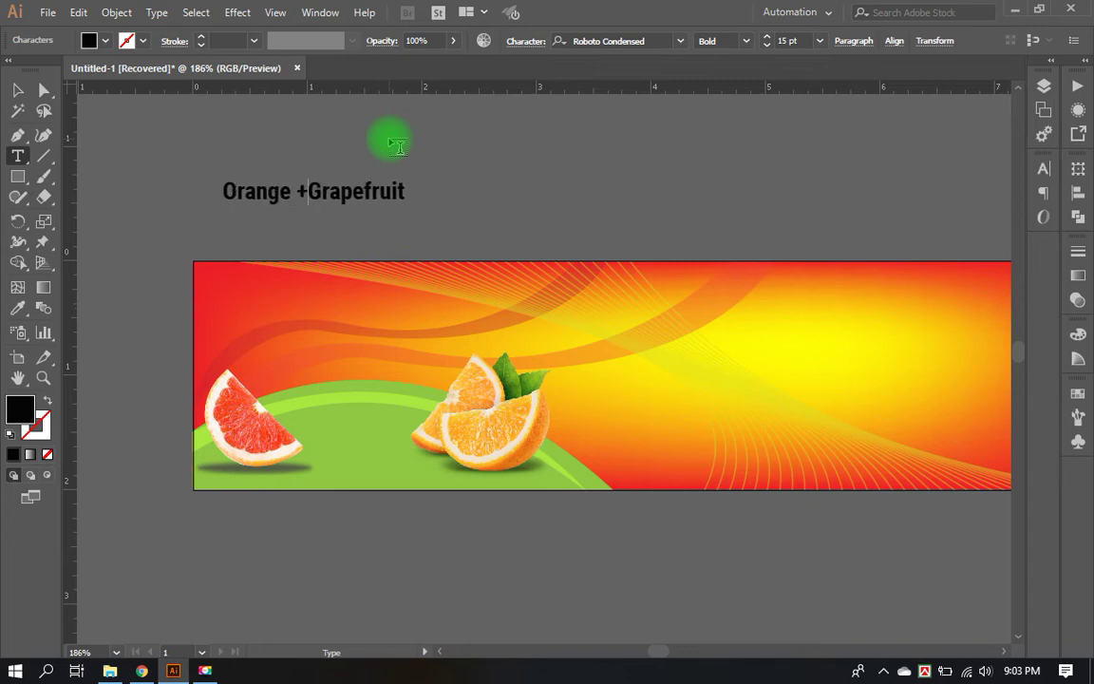
{"action": "key", "text": "Return"}
{"action": "key", "text": "Escape"}
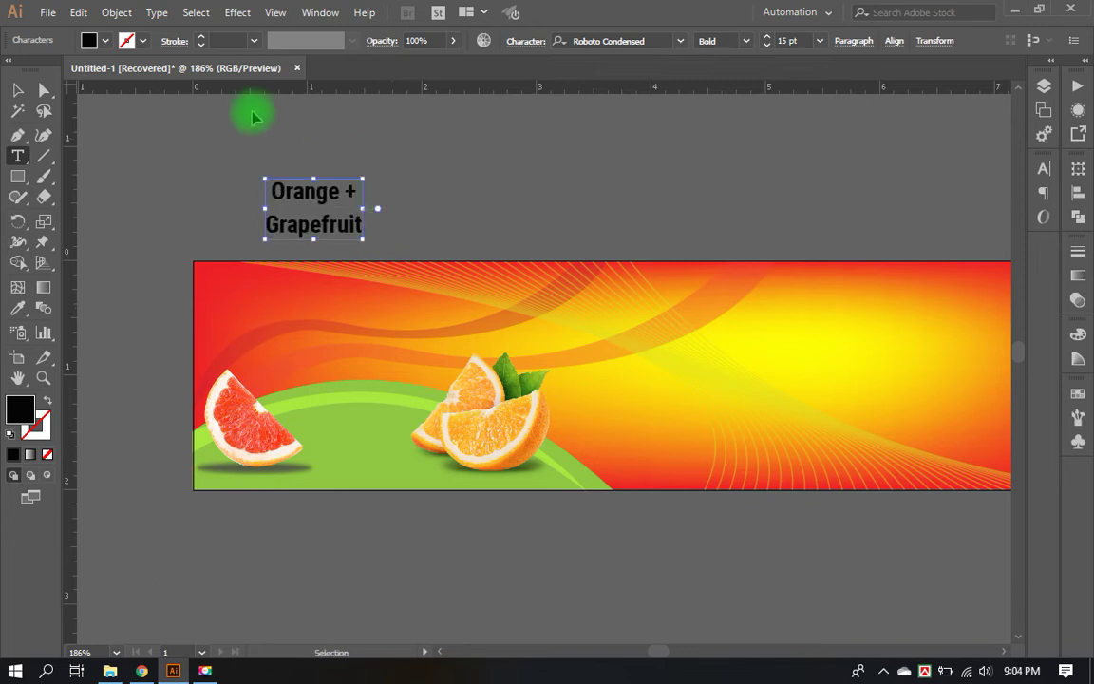
Step: Centre-align the title and scale it up to about 25 pt
{"action": "left_click", "coordinate": [17, 90]}
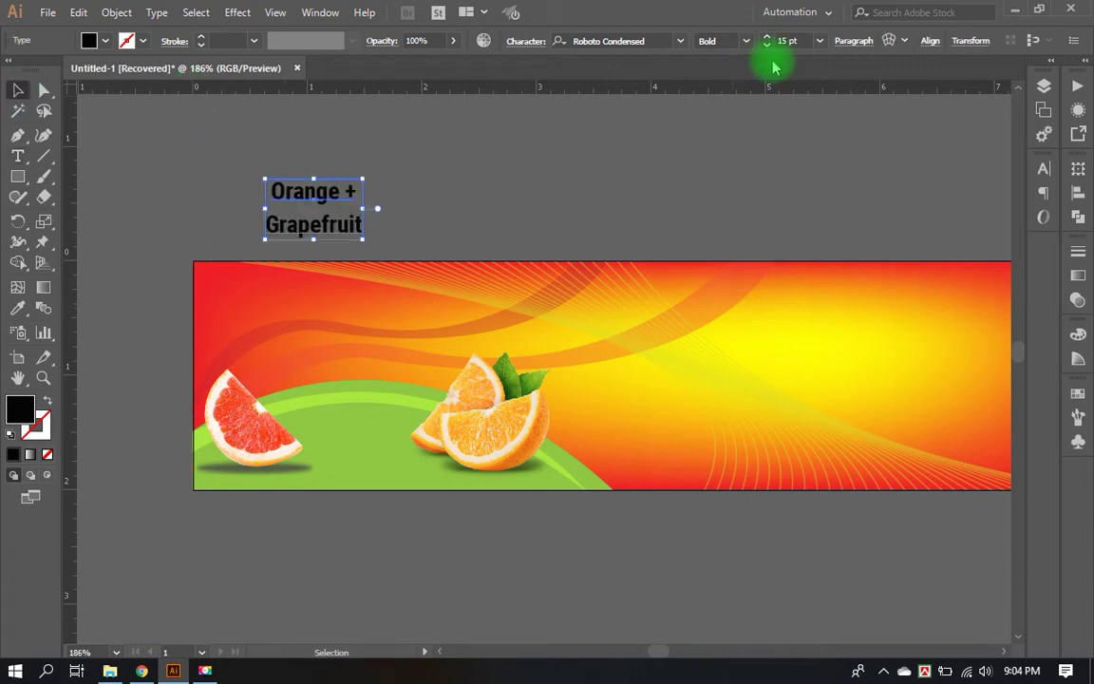
{"action": "left_click", "coordinate": [854, 41]}
{"action": "left_click", "coordinate": [703, 73]}
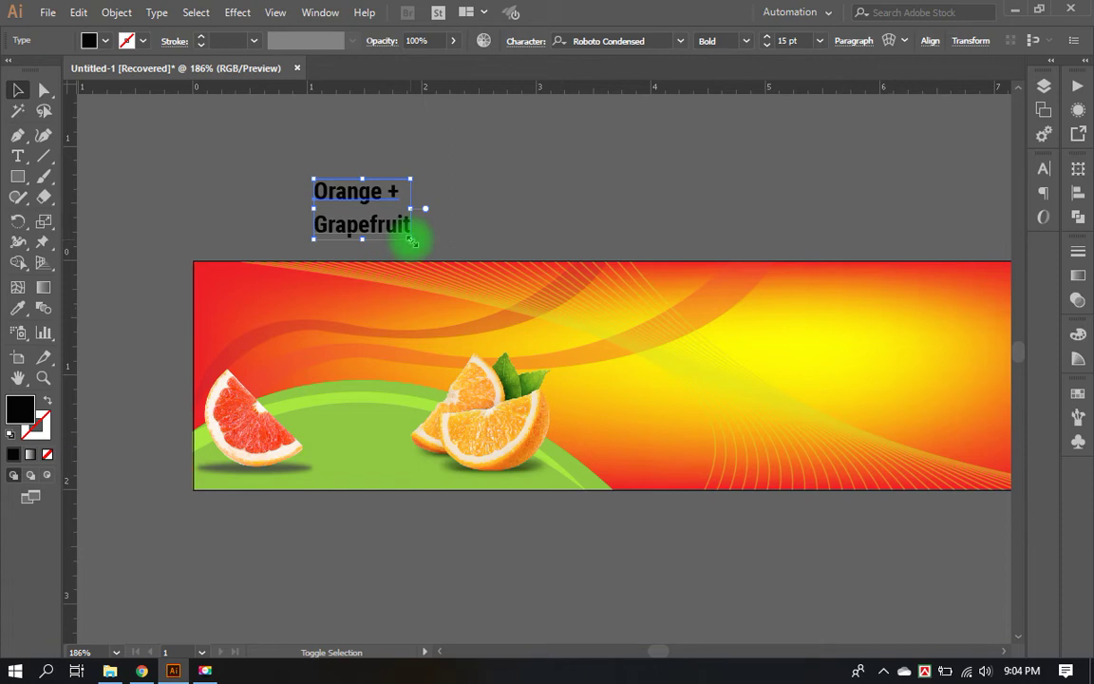
{"action": "left_click_drag", "start_coordinate": [410, 239], "coordinate": [474, 278]}
{"action": "mouse_move", "coordinate": [413, 262]}
{"action": "left_mouse_down"}
{"action": "mouse_move", "coordinate": [408, 354]}
{"action": "mouse_move", "coordinate": [378, 354]}
{"action": "left_mouse_up"}
Step: Set the title's leading to 22 pt and move it onto the label's upper left
{"action": "left_click", "coordinate": [1044, 168]}
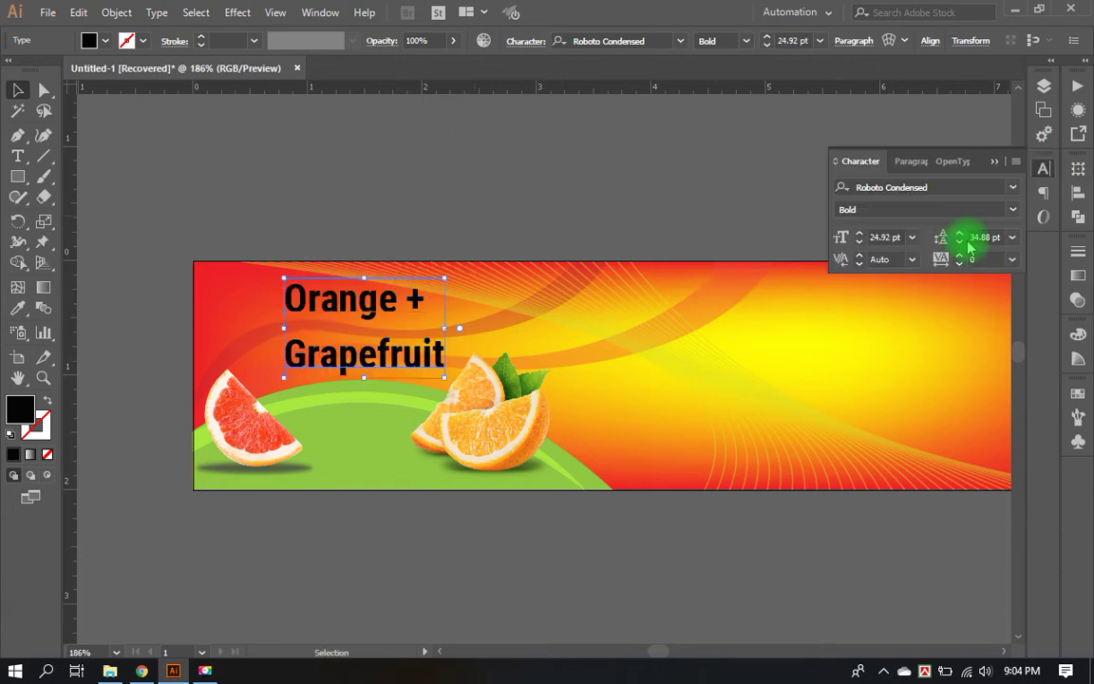
{"action": "left_click", "coordinate": [960, 242]}
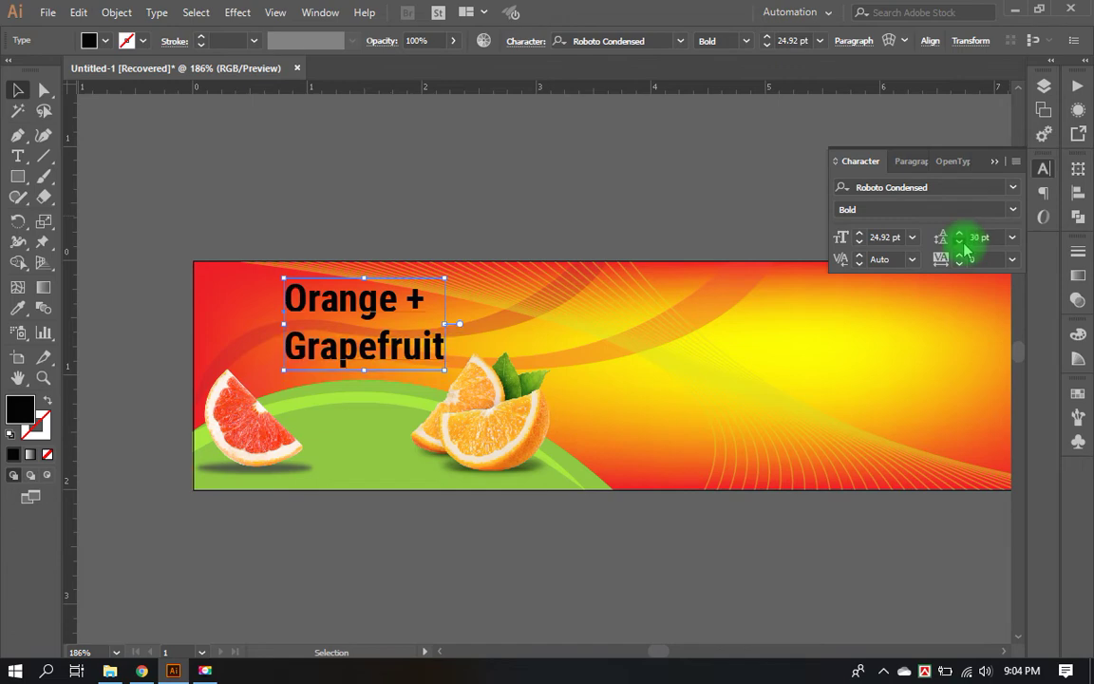
{"action": "left_click", "coordinate": [960, 242]}
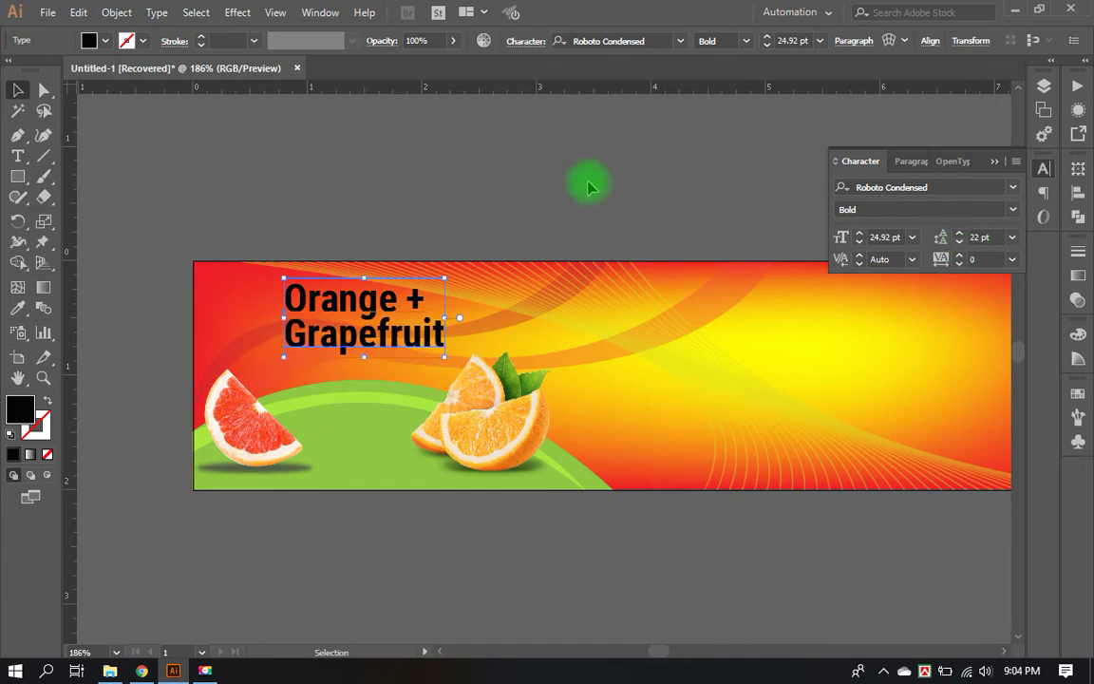
{"action": "left_click", "coordinate": [566, 169]}
{"action": "left_click_drag", "start_coordinate": [360, 341], "coordinate": [361, 346]}
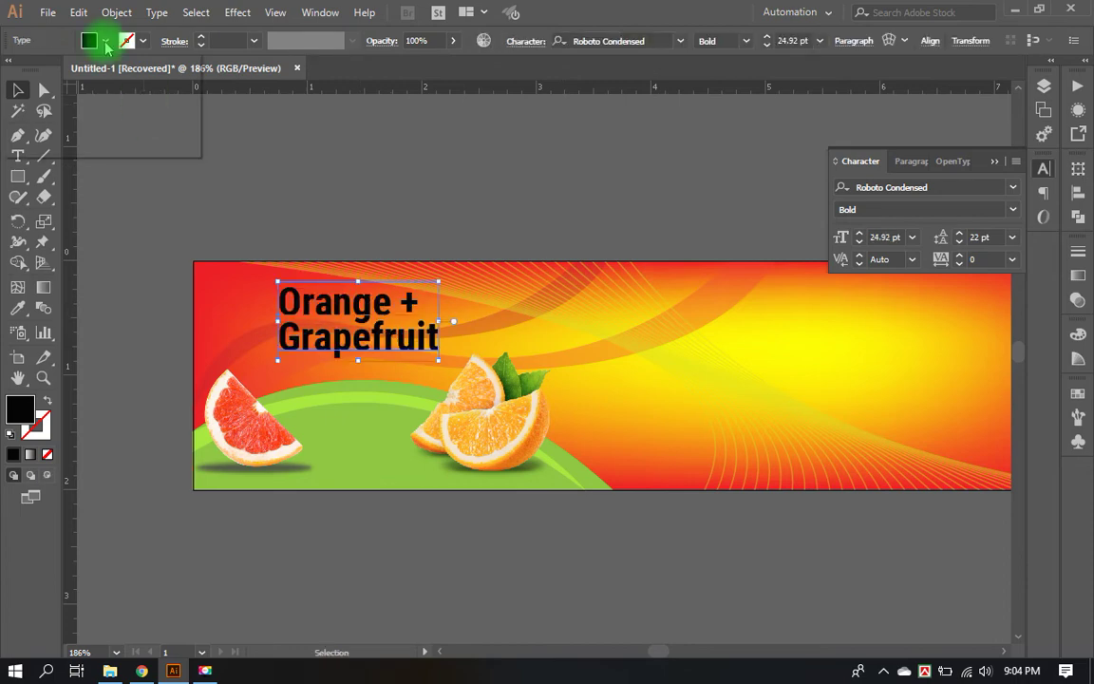
Step: Make the title text white
{"action": "left_click", "coordinate": [105, 42]}
{"action": "left_click", "coordinate": [24, 70]}
{"action": "left_click", "coordinate": [422, 168]}
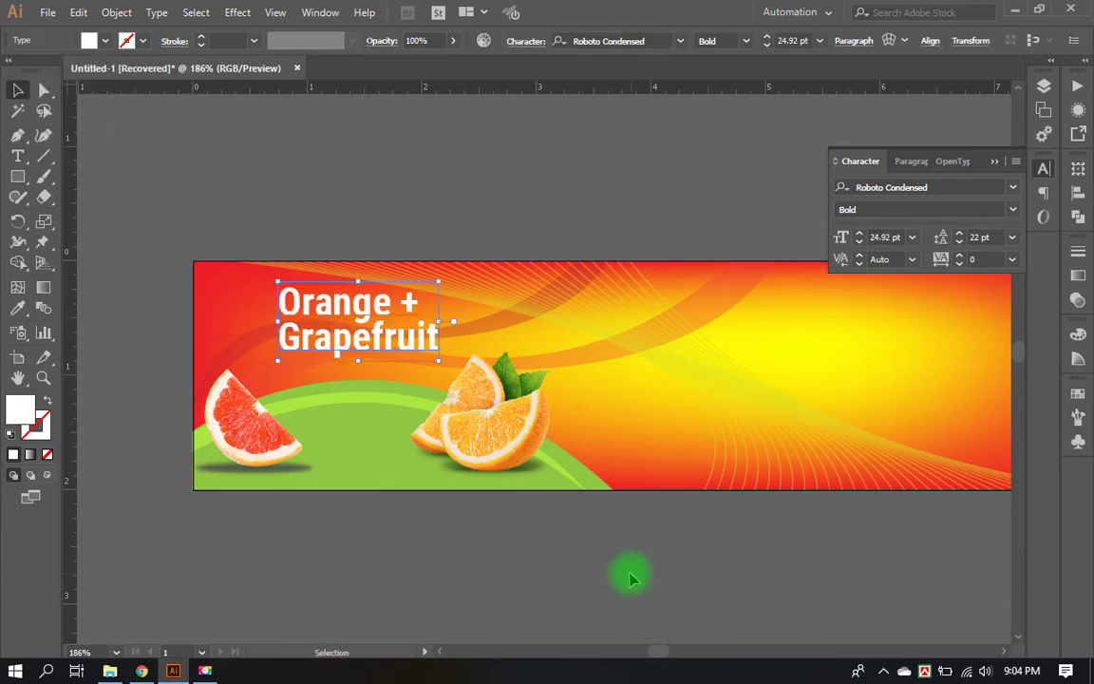
{"action": "left_click", "coordinate": [245, 428]}
Step: Enlarge both fruit images, nudge the orange slices left and shrink the grapefruit slightly
{"action": "left_click", "coordinate": [551, 351], "text": "shift"}
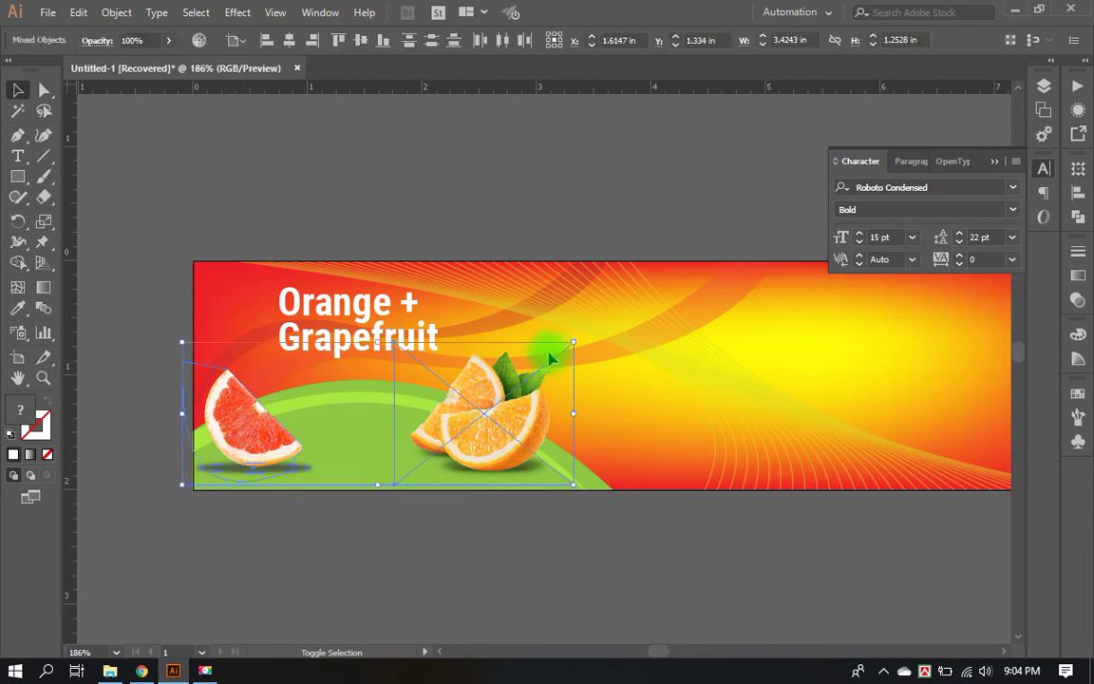
{"action": "left_click_drag", "start_coordinate": [574, 342], "coordinate": [656, 453]}
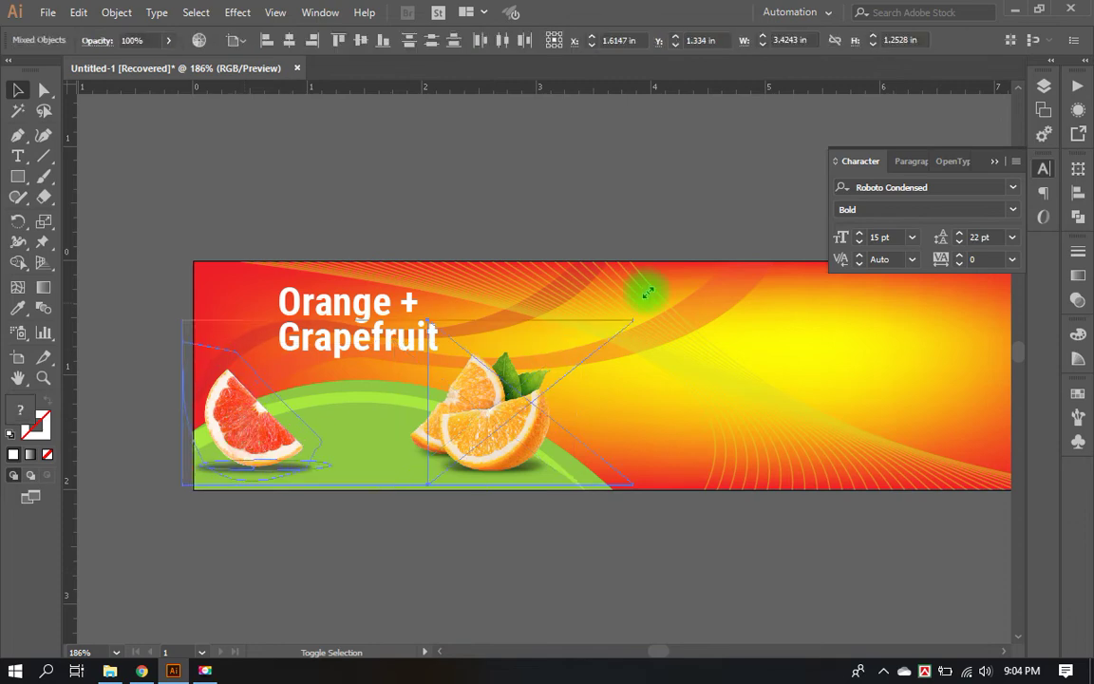
{"action": "left_click", "coordinate": [658, 463]}
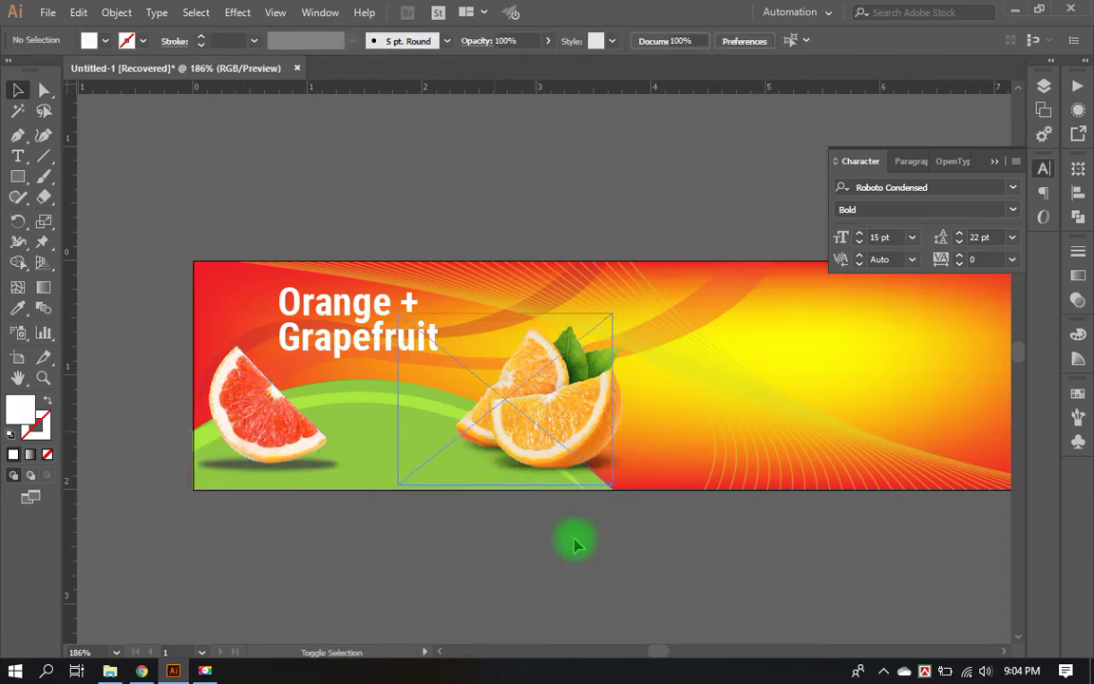
{"action": "left_click_drag", "start_coordinate": [518, 470], "coordinate": [478, 470]}
{"action": "left_click", "coordinate": [513, 542]}
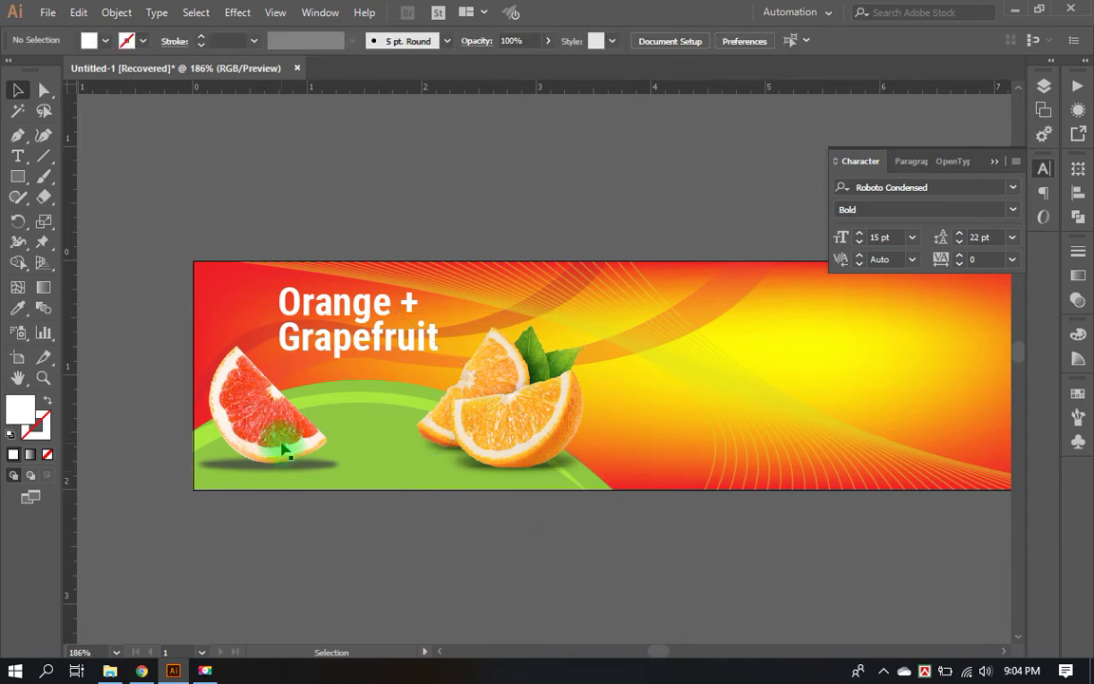
{"action": "left_click", "coordinate": [283, 446]}
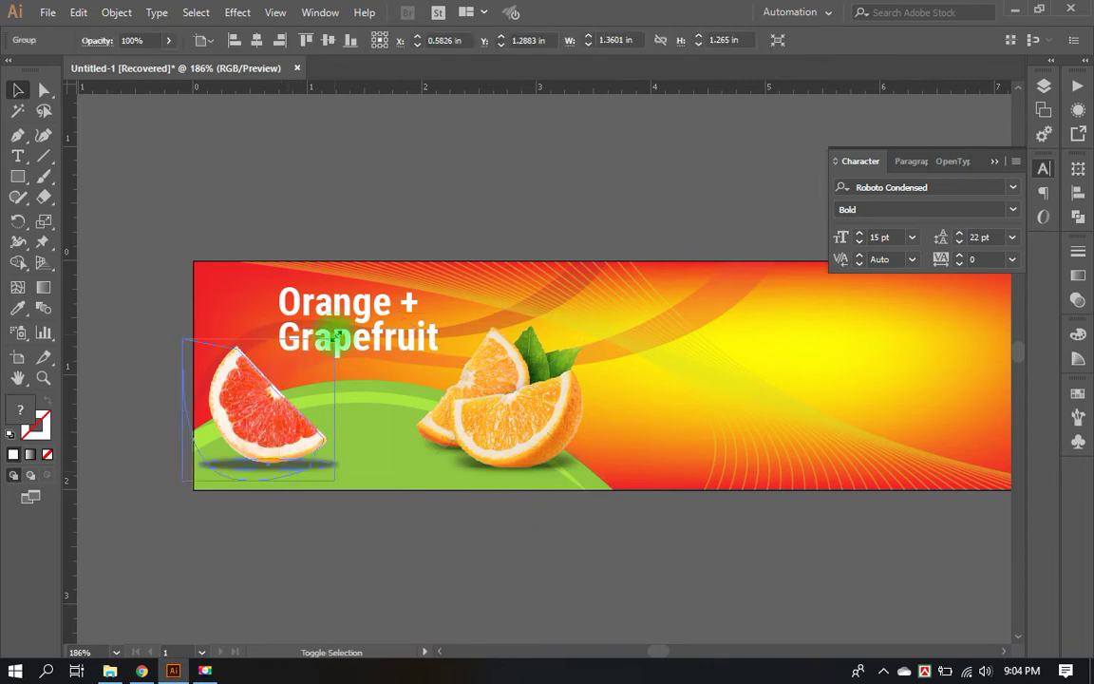
{"action": "left_click_drag", "start_coordinate": [313, 346], "coordinate": [312, 348]}
{"action": "left_click", "coordinate": [411, 560]}
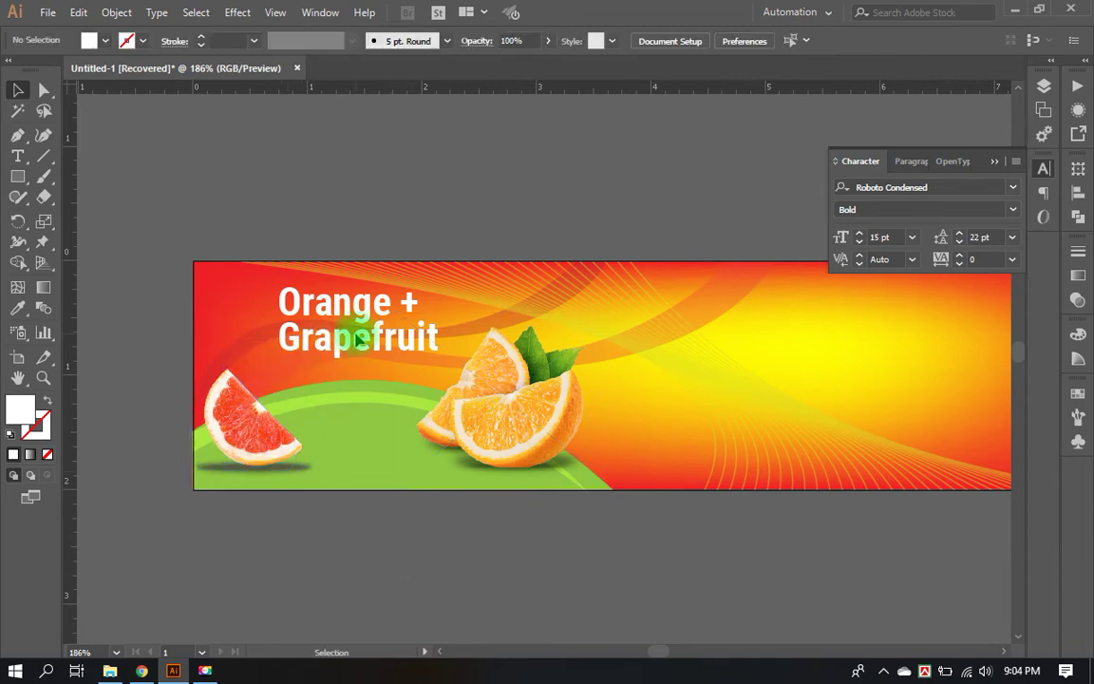
Step: Duplicate the title above the label and retype the copy as 'SUGAR SCRUB'
{"action": "left_click_drag", "start_coordinate": [359, 334], "coordinate": [366, 214]}
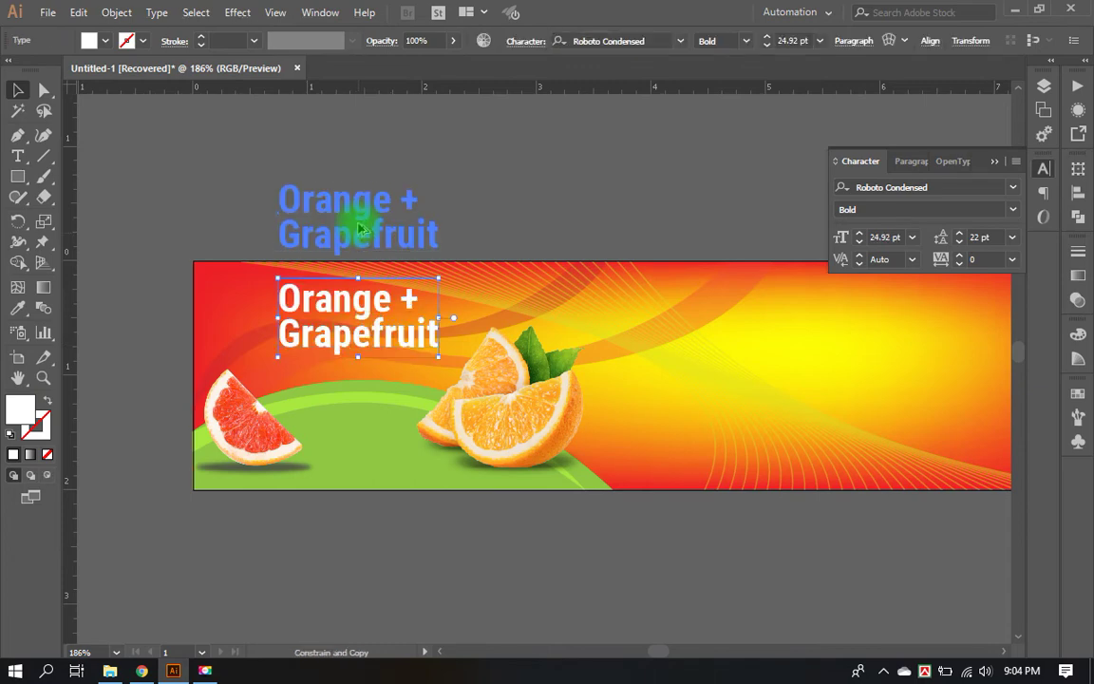
{"action": "double_click", "coordinate": [412, 216]}
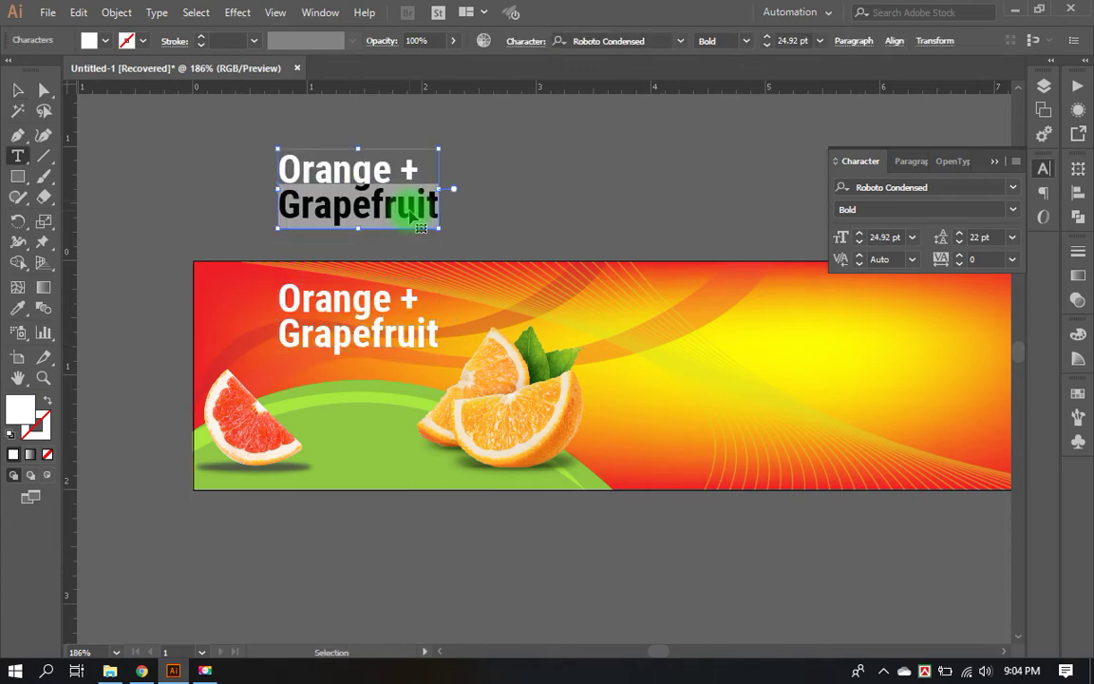
{"action": "triple_click", "coordinate": [410, 209]}
{"action": "type", "text": "S"}
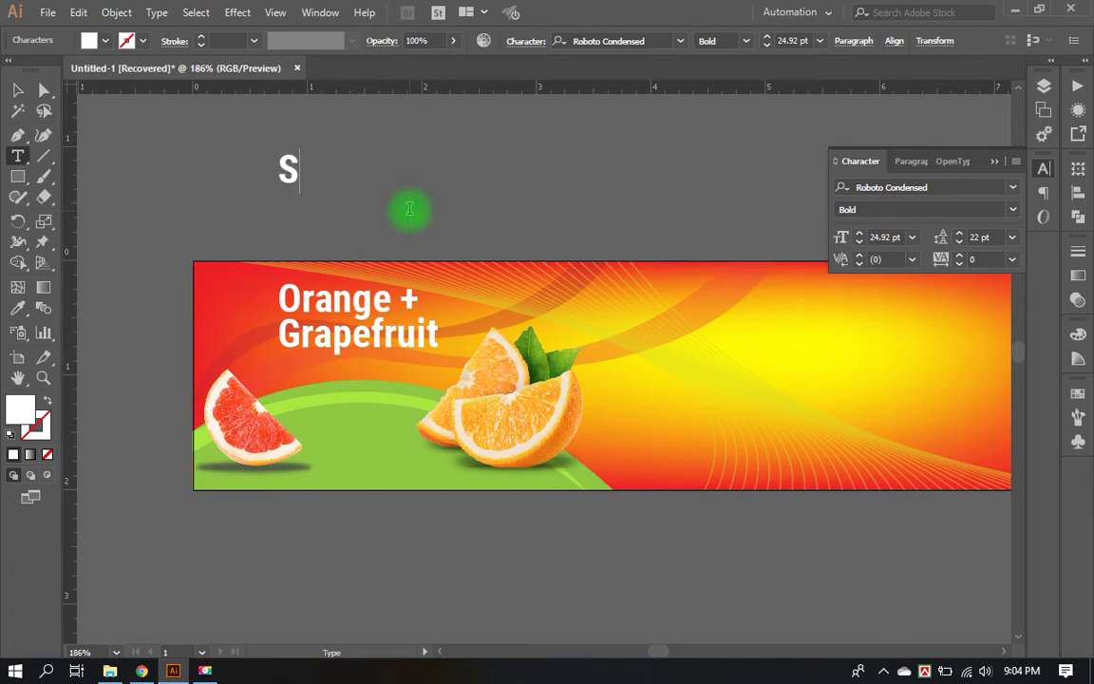
{"action": "type", "text": "UGAR "}
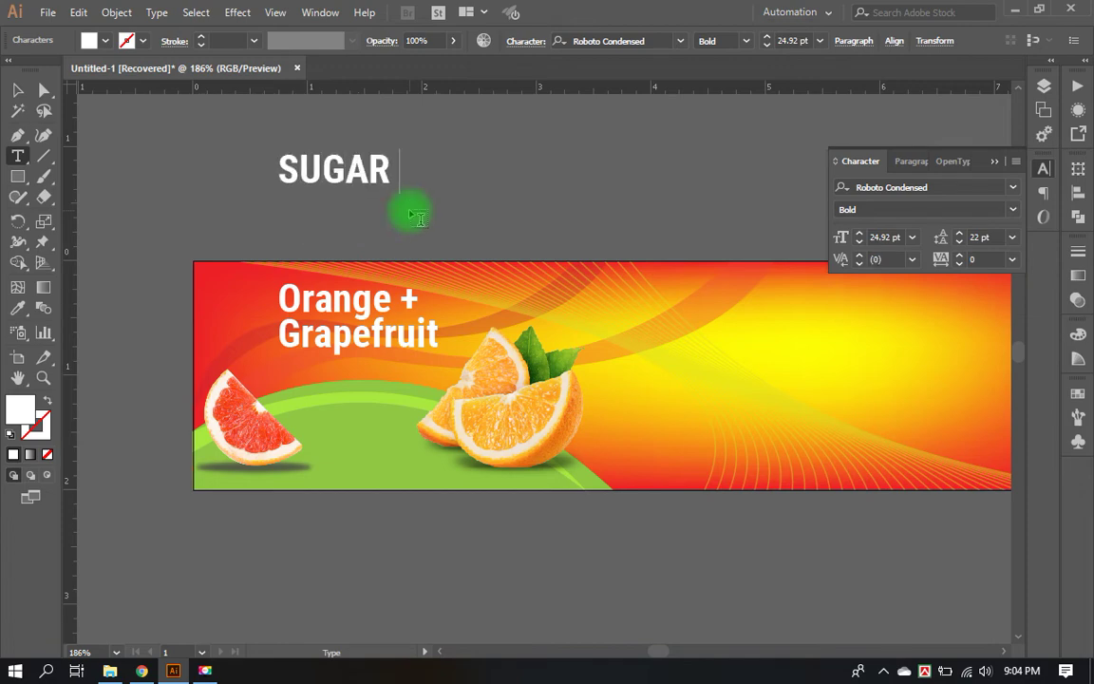
{"action": "type", "text": "SC"}
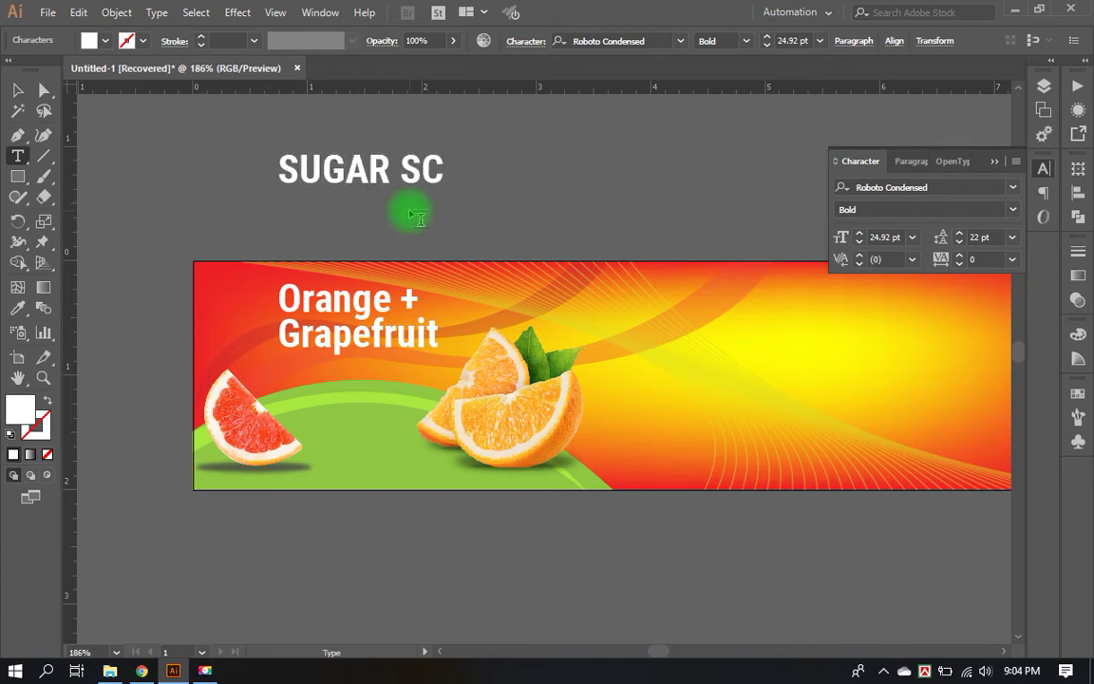
{"action": "type", "text": "RUB"}
{"action": "left_click", "coordinate": [19, 90]}
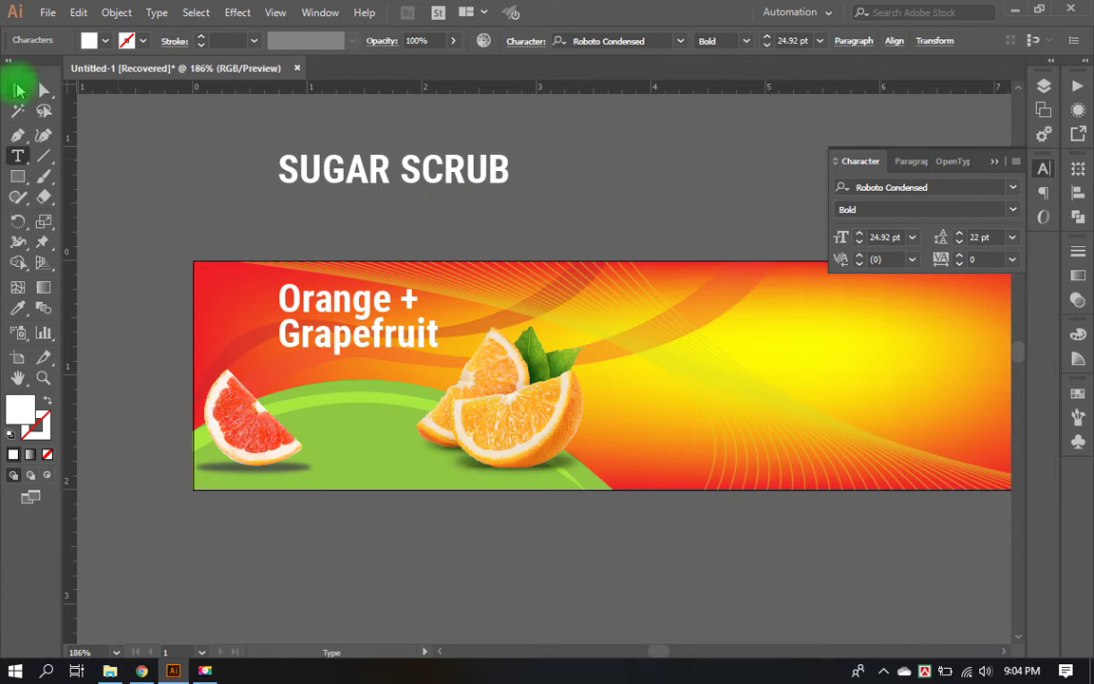
{"action": "left_click", "coordinate": [746, 41]}
Step: Set SUGAR SCRUB to Light weight and place it, scaled down, under the title
{"action": "left_click", "coordinate": [729, 97]}
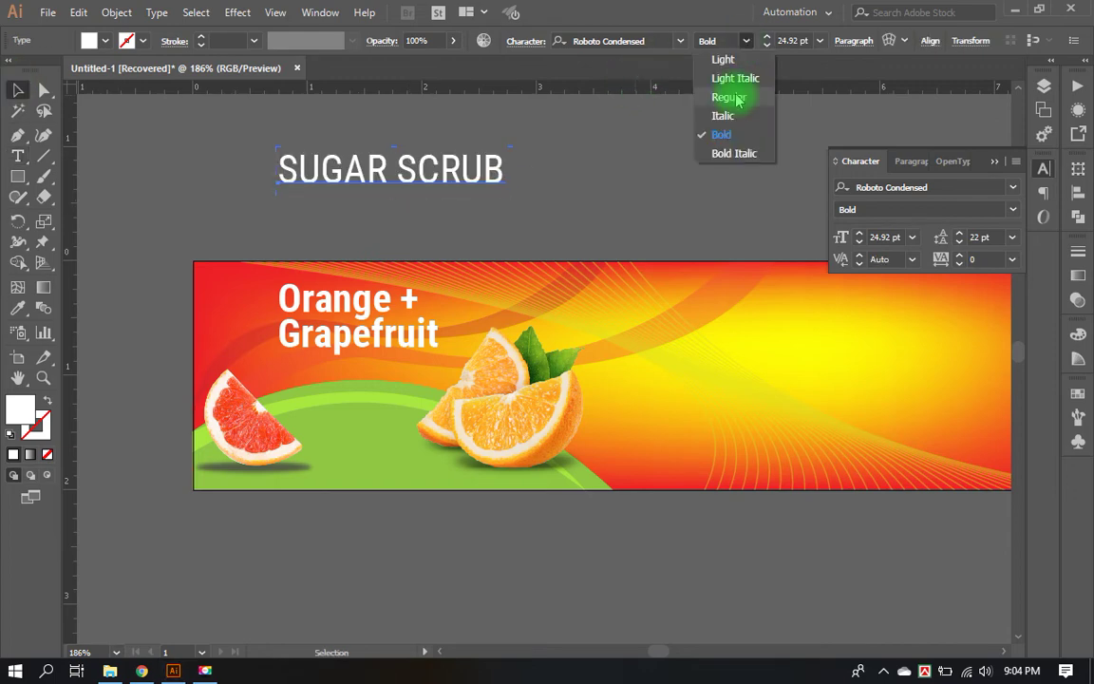
{"action": "left_click", "coordinate": [730, 61]}
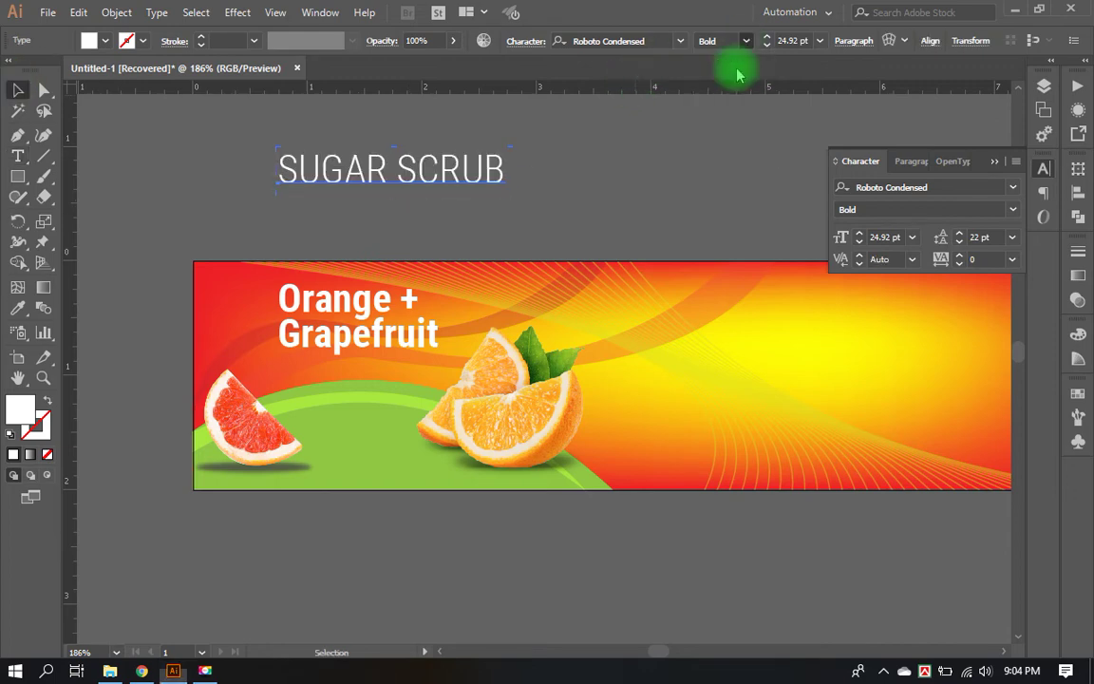
{"action": "left_click_drag", "start_coordinate": [430, 206], "coordinate": [427, 378]}
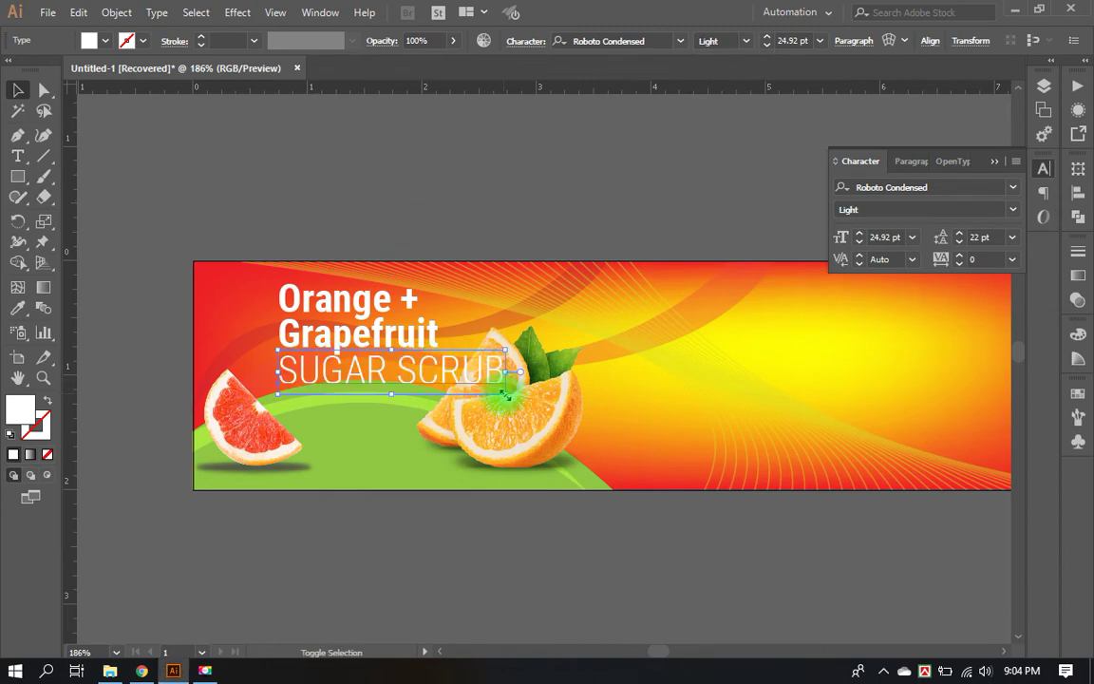
{"action": "left_click_drag", "start_coordinate": [506, 394], "coordinate": [442, 382]}
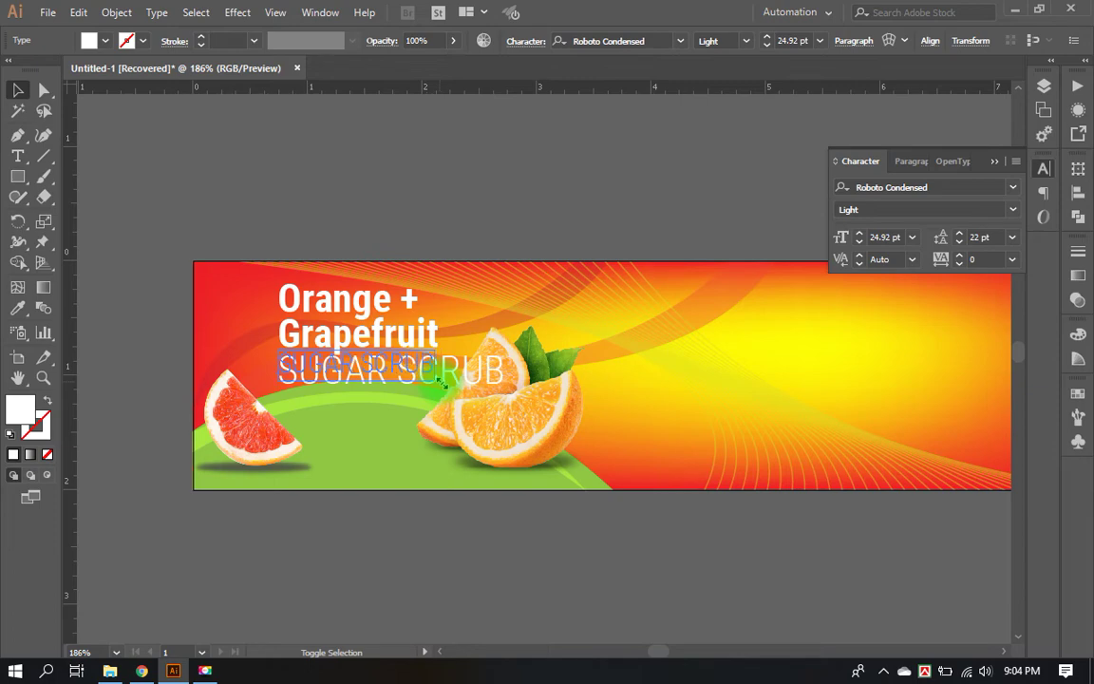
{"action": "key", "text": "Down"}
{"action": "key", "text": "Down"}
{"action": "key", "text": "Down"}
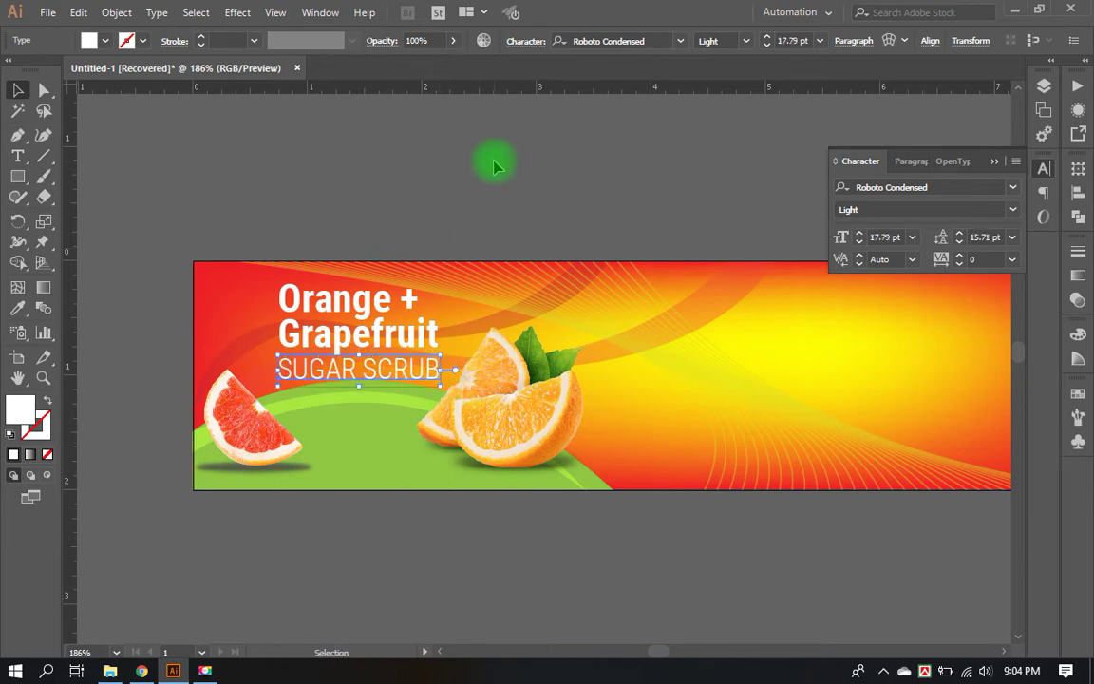
{"action": "key", "text": "Up"}
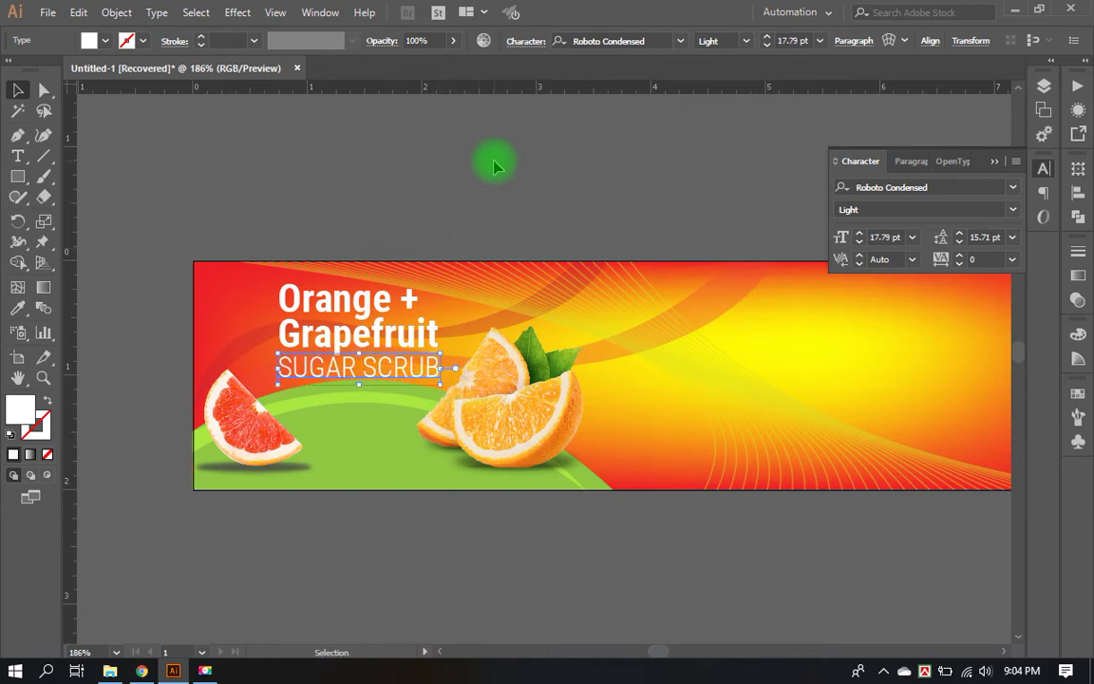
Step: Scale SUGAR SCRUB and the Orange + Grapefruit title down slightly together
{"action": "left_click", "coordinate": [494, 167]}
{"action": "left_click", "coordinate": [398, 374]}
{"action": "left_click", "coordinate": [390, 334], "text": "shift"}
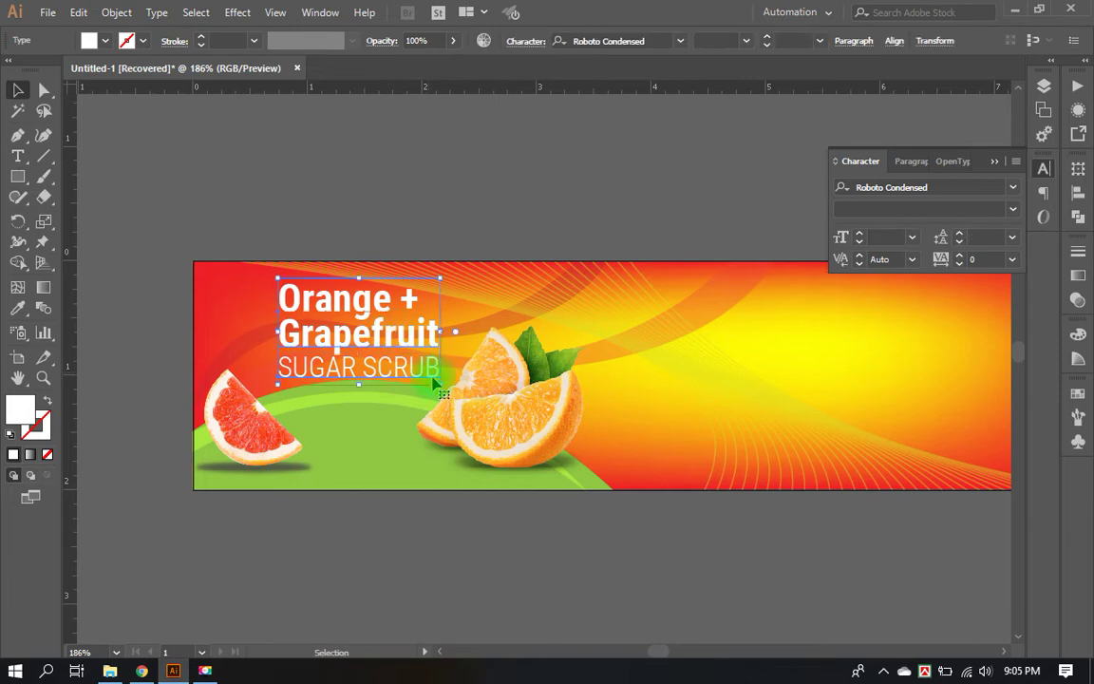
{"action": "left_click_drag", "start_coordinate": [442, 388], "coordinate": [438, 383]}
{"action": "left_click", "coordinate": [520, 551]}
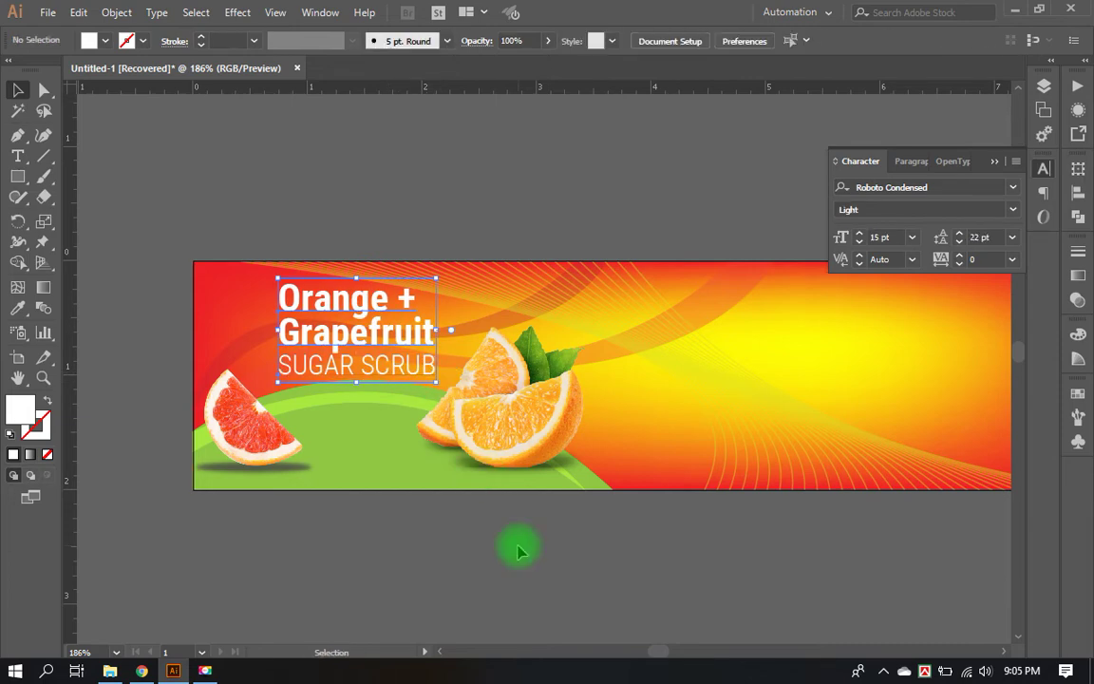
{"action": "left_click", "coordinate": [378, 383]}
Step: Set SUGAR SCRUB to 13 pt with letter spacing widened to 230
{"action": "left_click", "coordinate": [767, 45]}
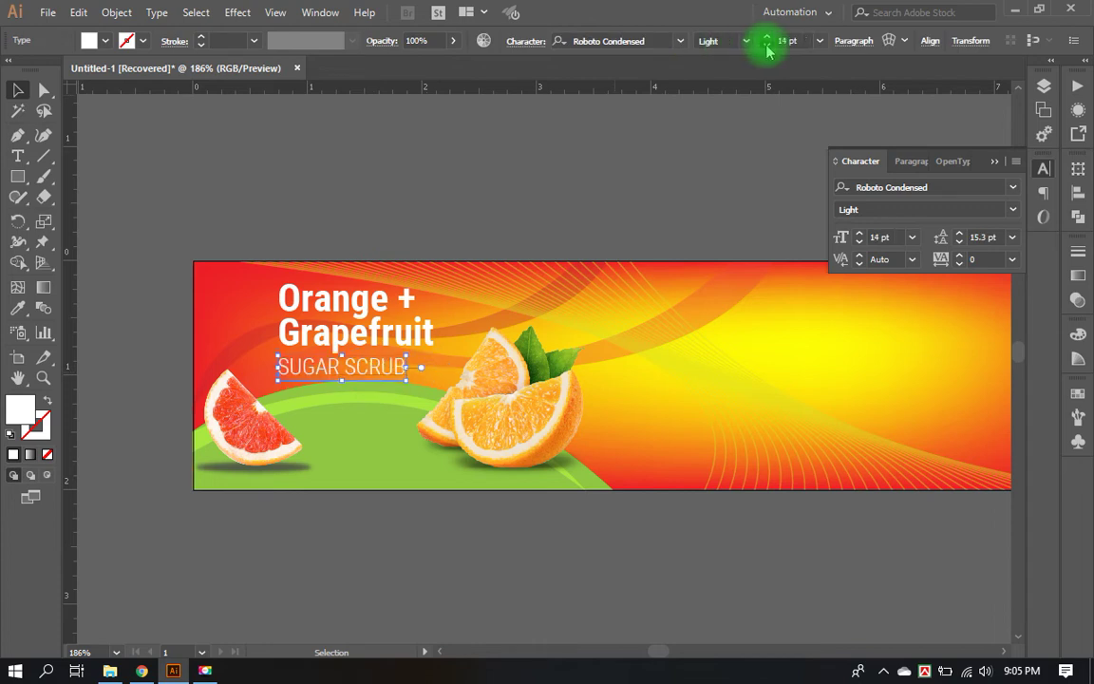
{"action": "left_click", "coordinate": [985, 258]}
{"action": "key", "text": "Up"}
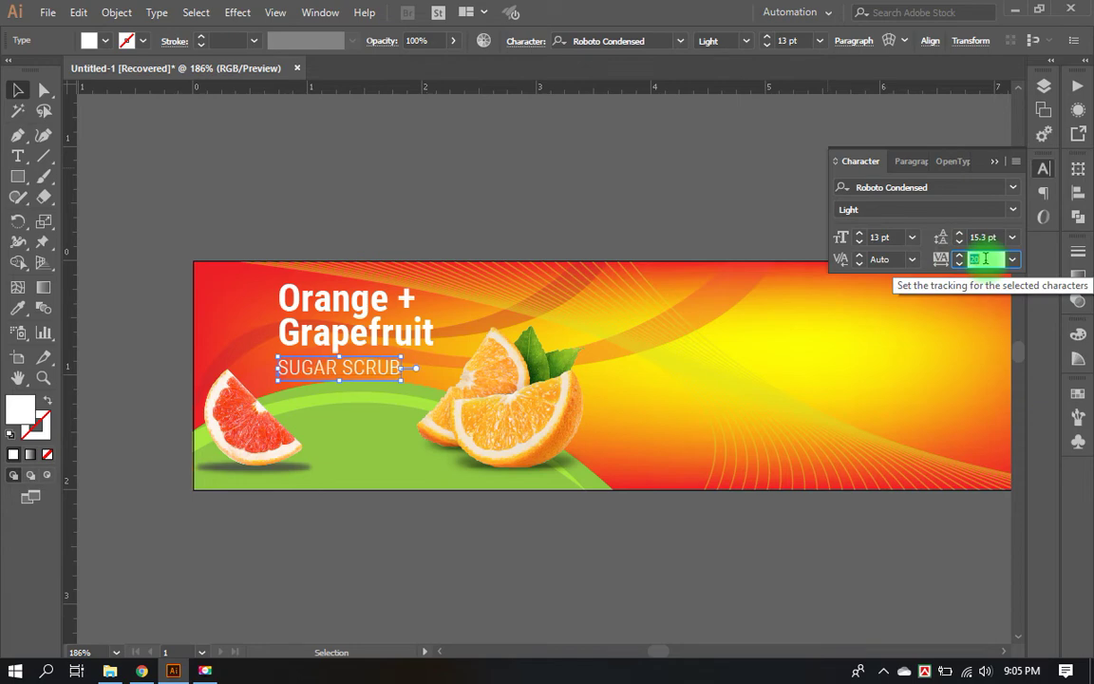
{"action": "key", "text": "Up"}
{"action": "key", "text": "Up"}
{"action": "key", "text": "Up"}
{"action": "key", "text": "Up"}
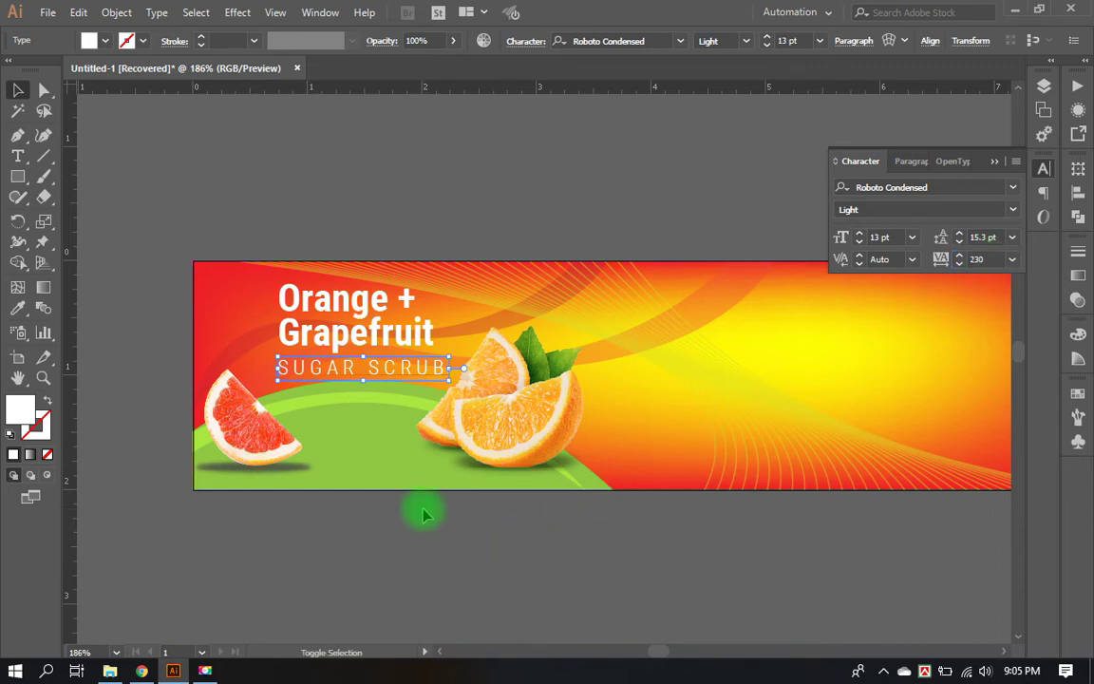
{"action": "key", "text": "Return"}
{"action": "left_click", "coordinate": [392, 372], "text": "shift"}
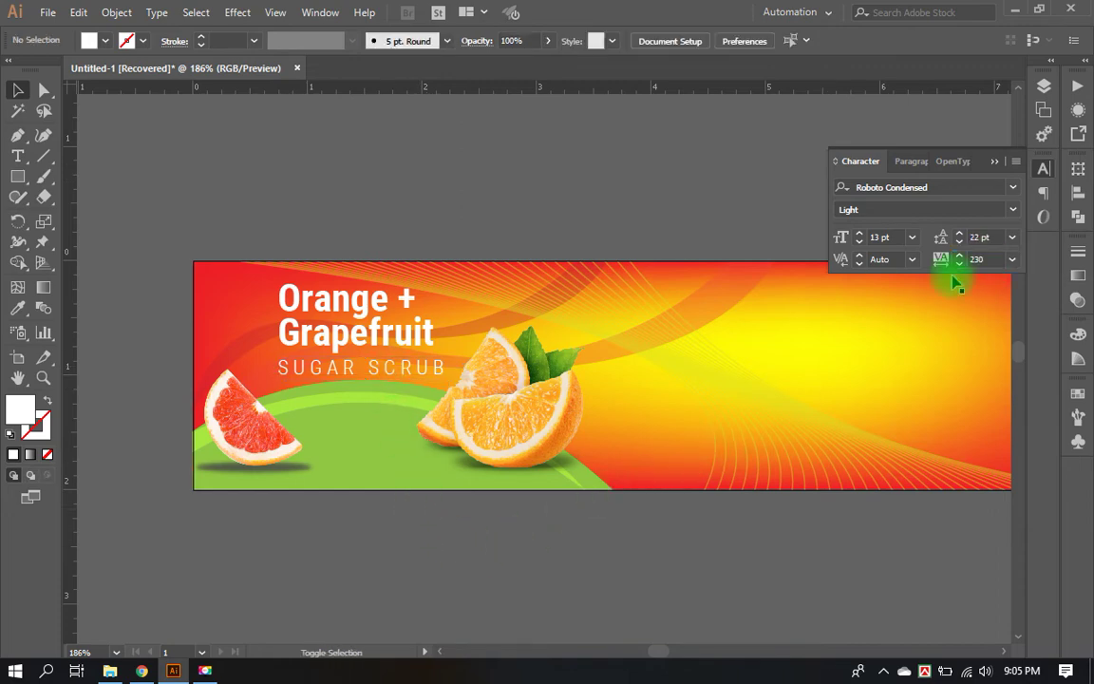
Step: Set the default line spacing to 22 pt and default letter spacing to 220
{"action": "left_click", "coordinate": [980, 236]}
{"action": "type", "text": "22"}
{"action": "key", "text": "Return"}
{"action": "left_click", "coordinate": [997, 254]}
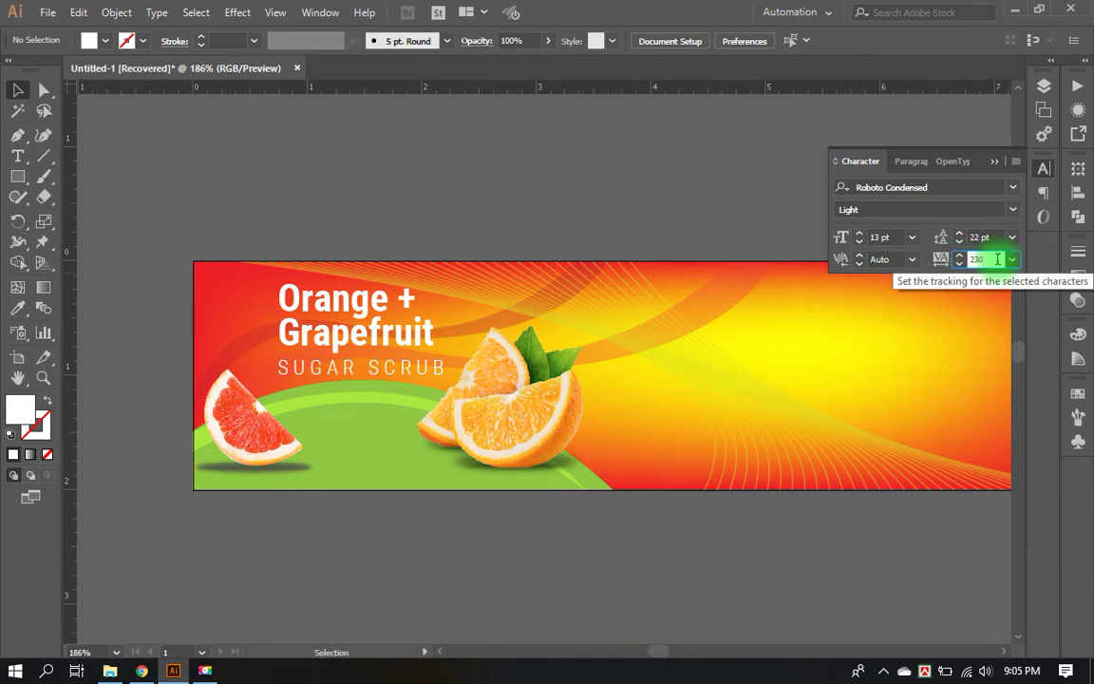
{"action": "type", "text": "220"}
{"action": "key", "text": "Return"}
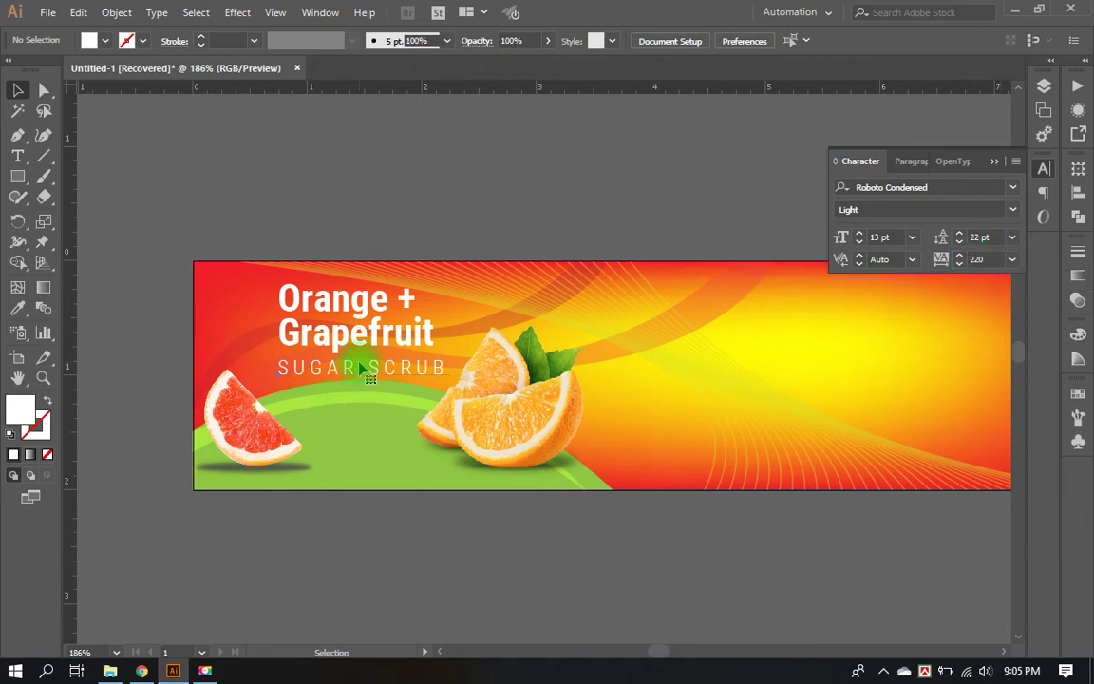
Step: Tighten SUGAR SCRUB's letter spacing to about 183 and set it to Regular weight
{"action": "left_click", "coordinate": [361, 370]}
{"action": "left_click", "coordinate": [979, 258]}
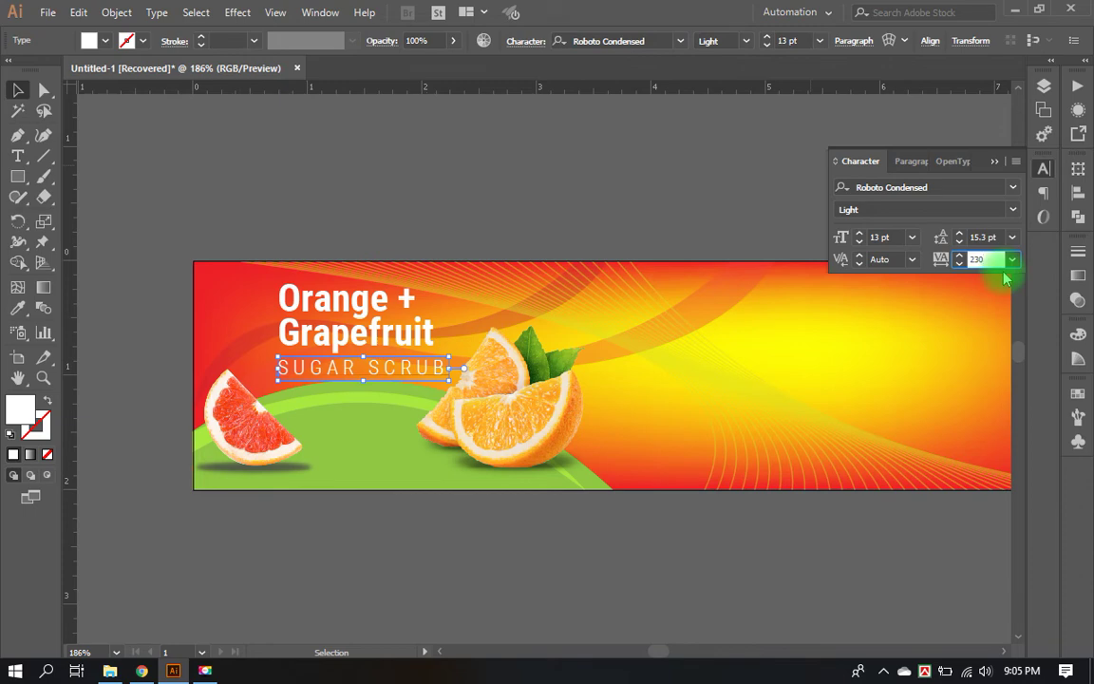
{"action": "key", "text": "Down"}
{"action": "key", "text": "Down"}
{"action": "key", "text": "Down"}
{"action": "key", "text": "Down"}
{"action": "key", "text": "Down"}
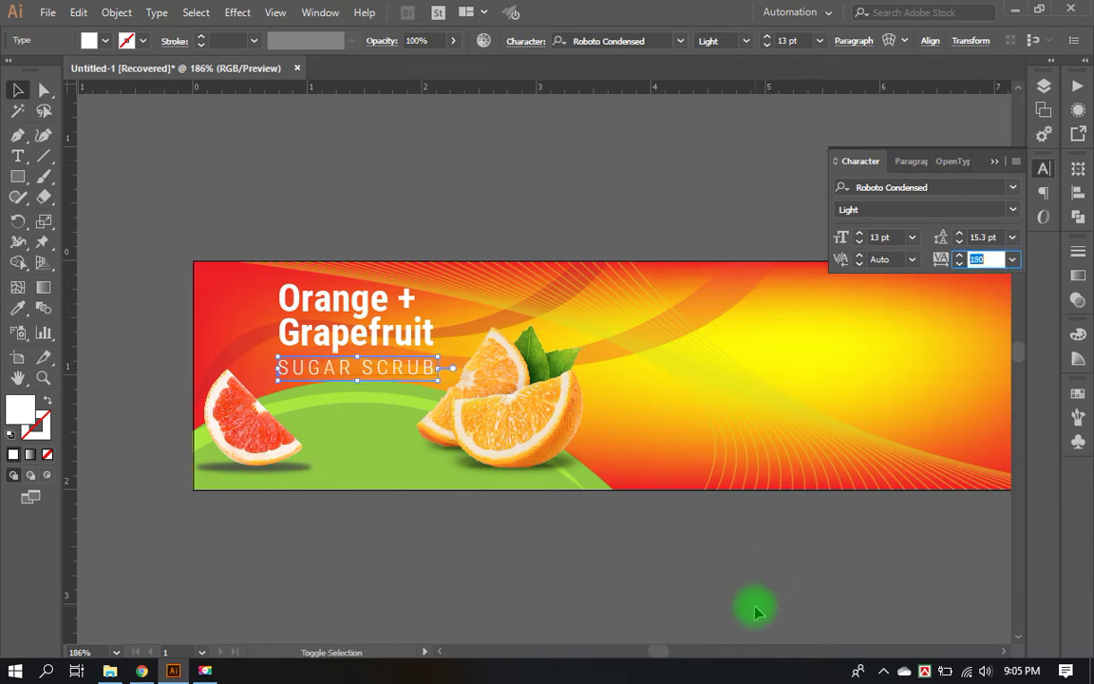
{"action": "left_click", "coordinate": [1012, 209]}
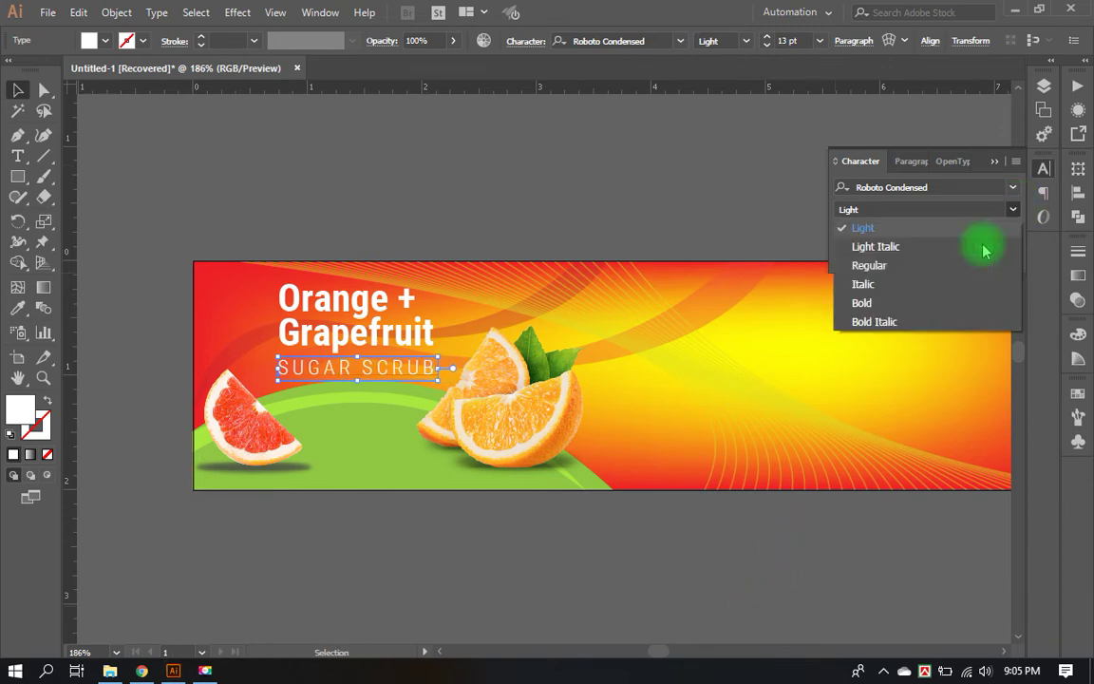
{"action": "left_click", "coordinate": [979, 265]}
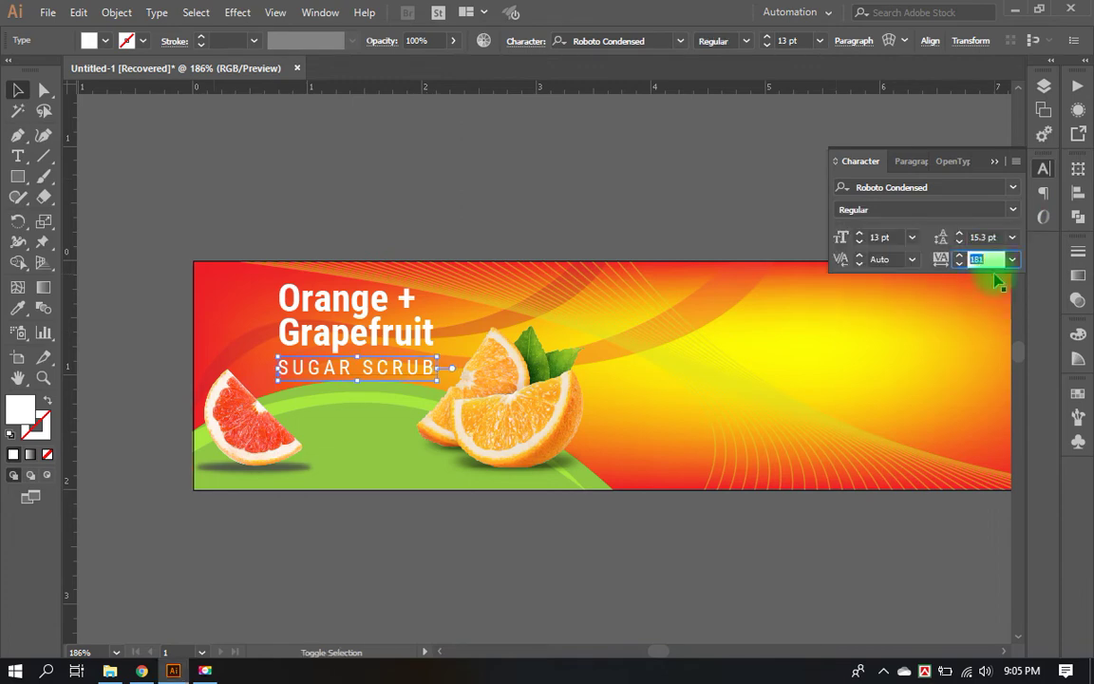
{"action": "left_click", "coordinate": [791, 581]}
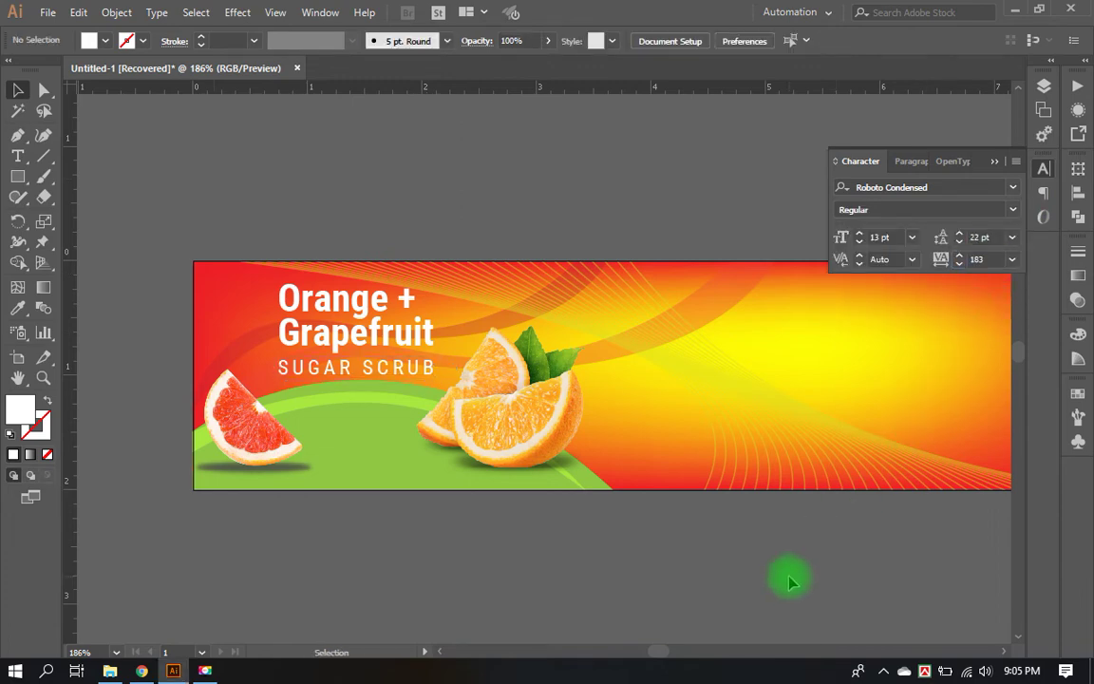
Step: Place a new empty text object above the label
{"action": "left_click", "coordinate": [18, 156]}
{"action": "left_click", "coordinate": [573, 179]}
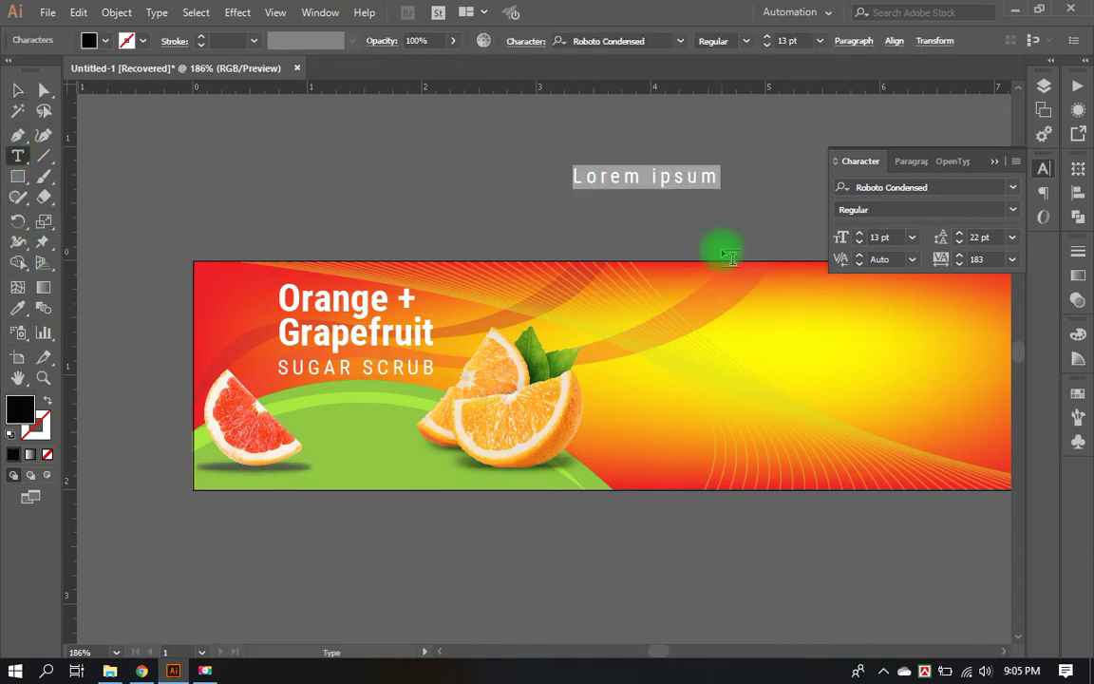
{"action": "key", "text": "BackSpace"}
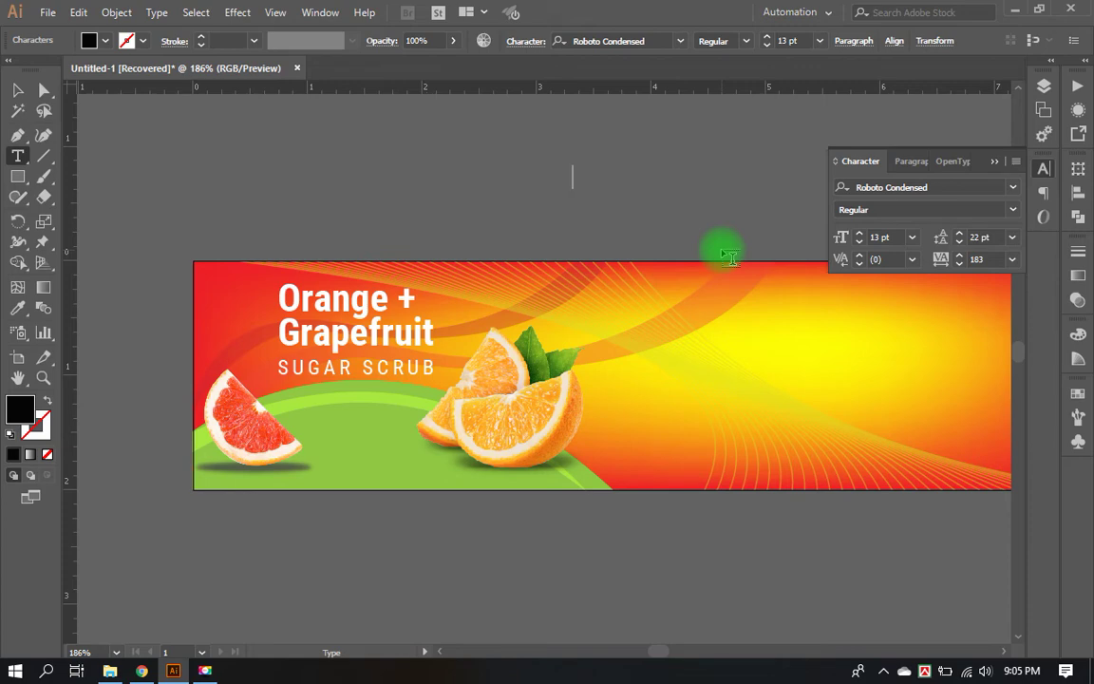
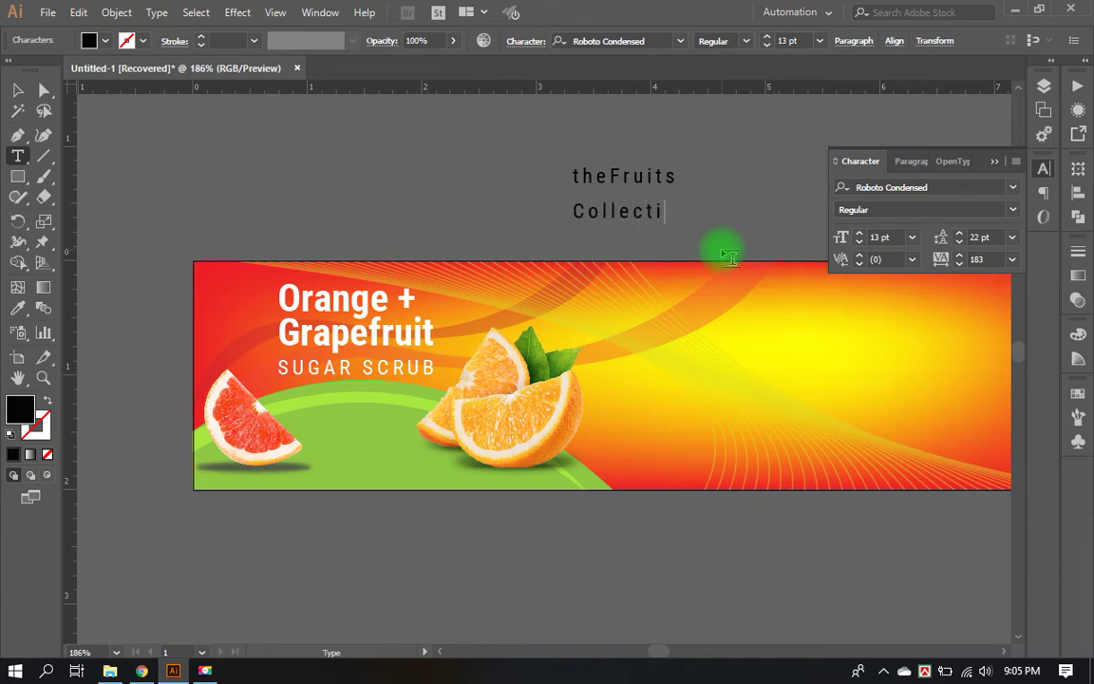
Step: Finish typing 'Collections' and give the text 0 tracking and the Bold font style
{"action": "type", "text": "ons"}
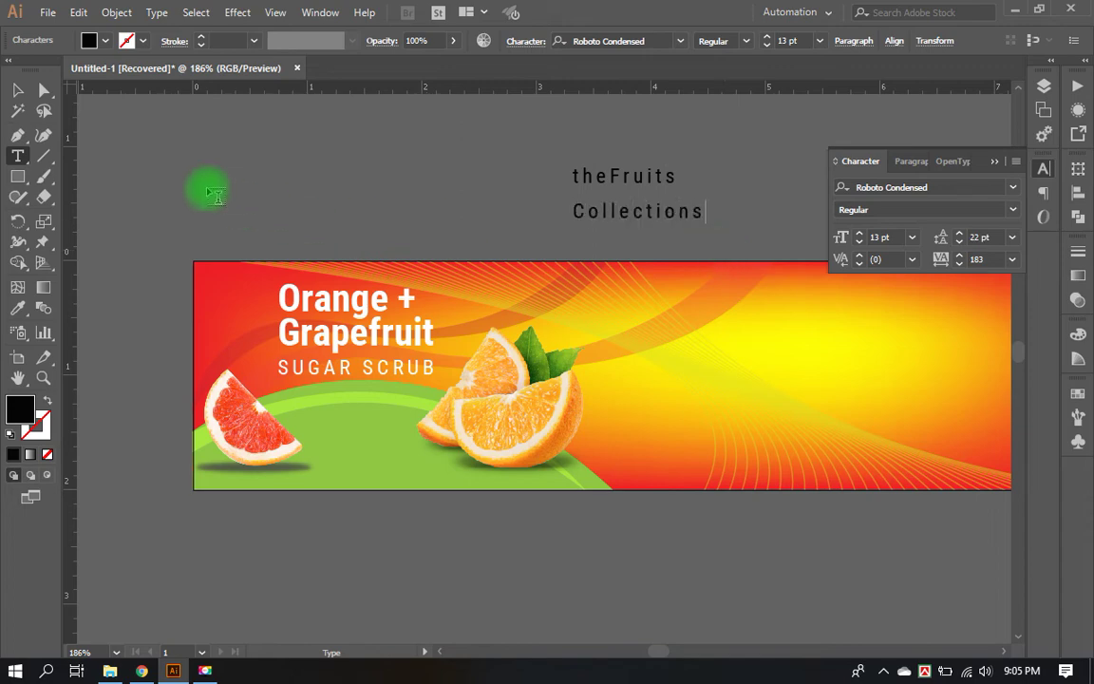
{"action": "left_click", "coordinate": [17, 90]}
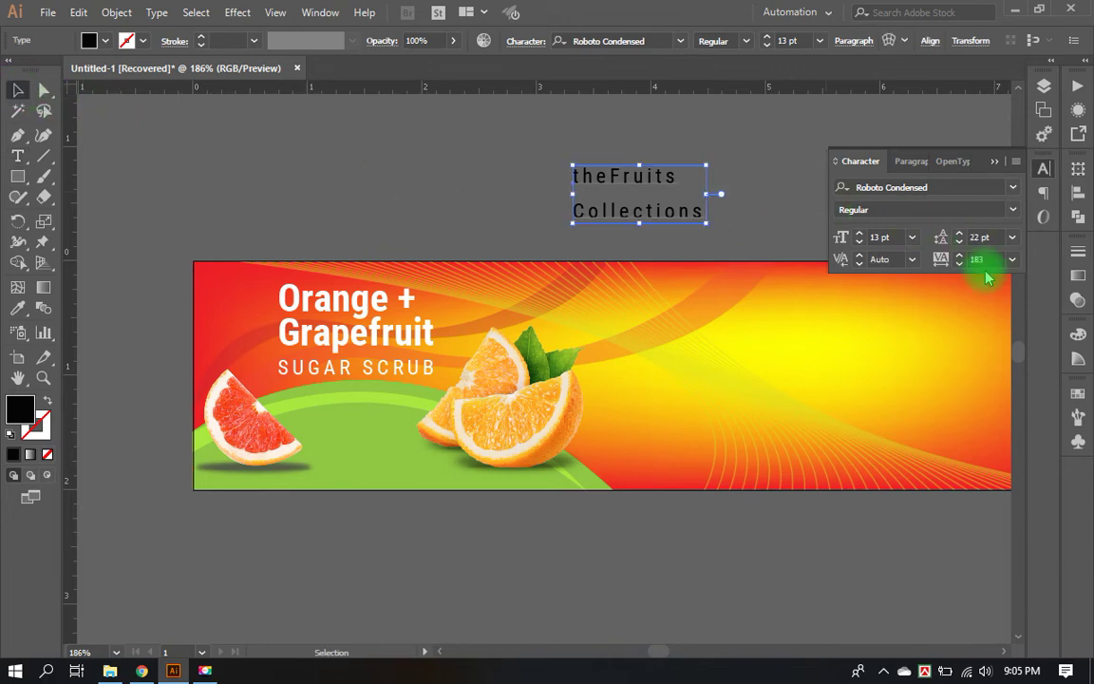
{"action": "left_click", "coordinate": [941, 258]}
{"action": "type", "text": "0"}
{"action": "key", "text": "Return"}
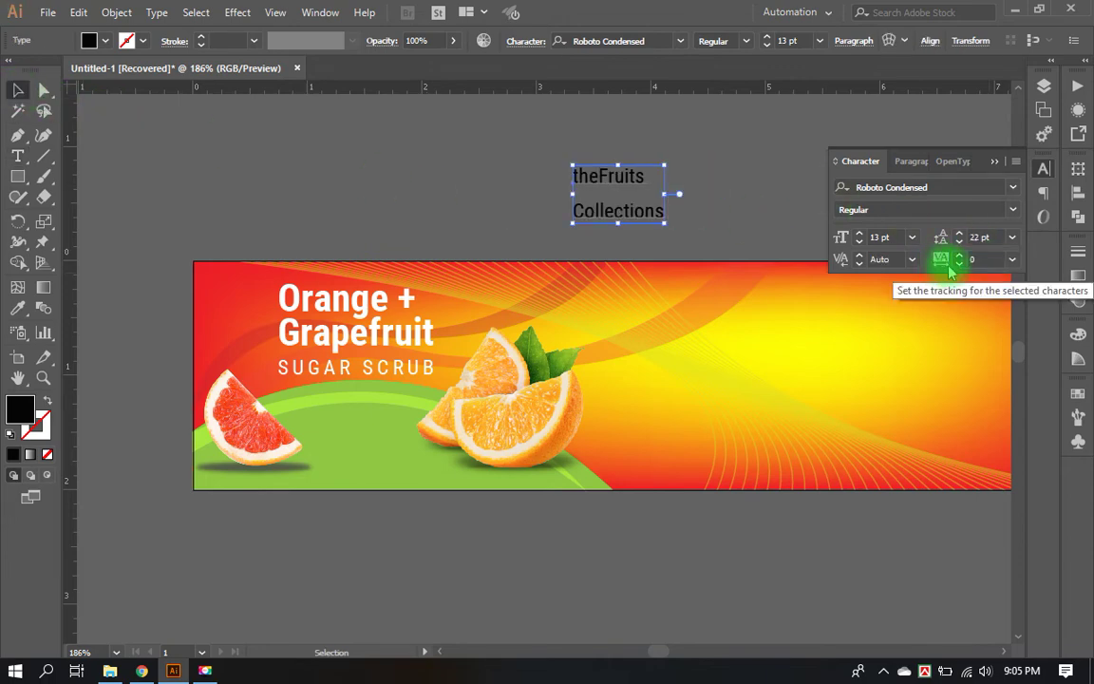
{"action": "left_click", "coordinate": [1013, 217]}
{"action": "left_click", "coordinate": [957, 303]}
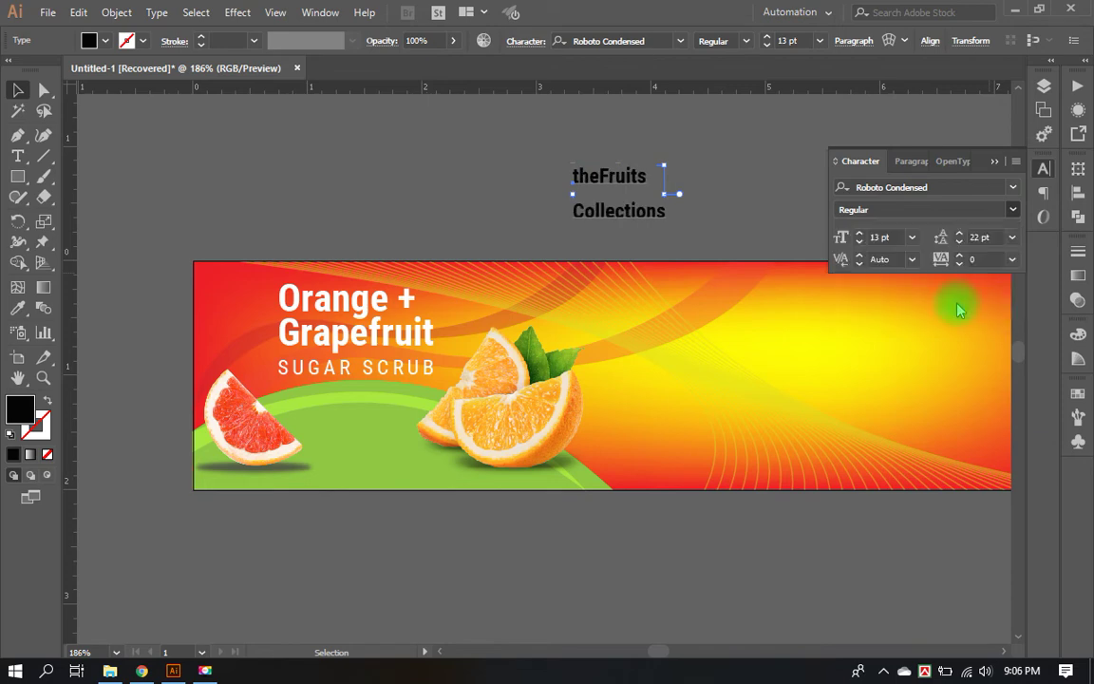
{"action": "left_click", "coordinate": [696, 228]}
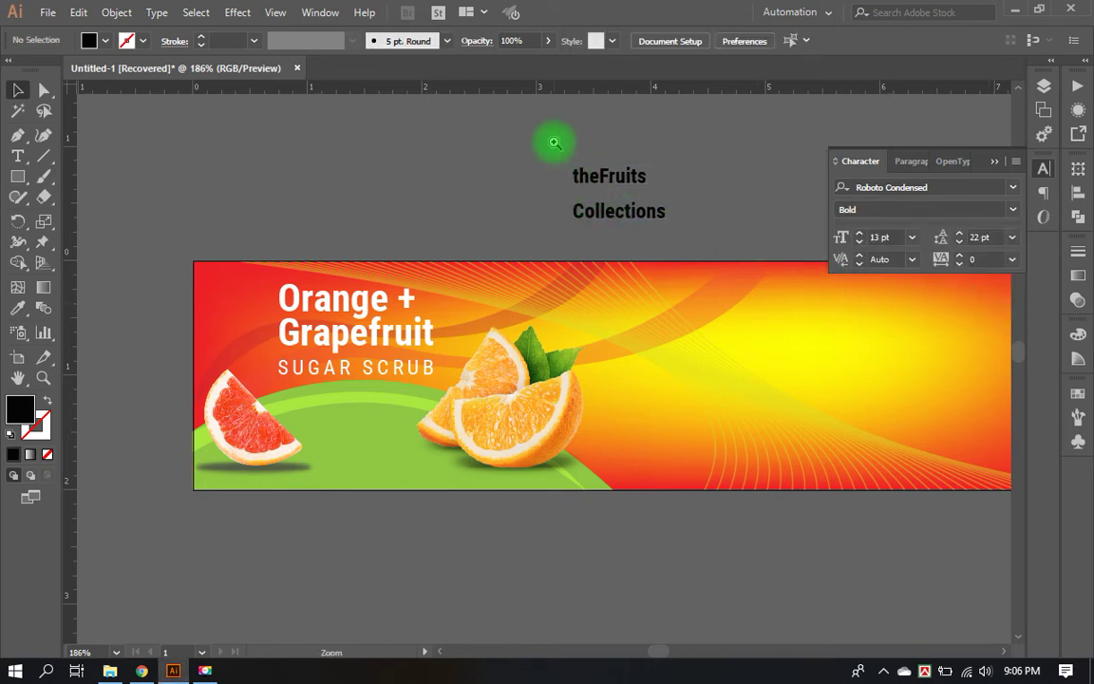
Step: Right-align the two lines of theFruits Collections text and shift the block right
{"action": "left_click_drag", "start_coordinate": [555, 140], "coordinate": [681, 237]}
{"action": "scroll", "coordinate": [618, 255], "scroll_direction": "down", "scroll_amount": 1}
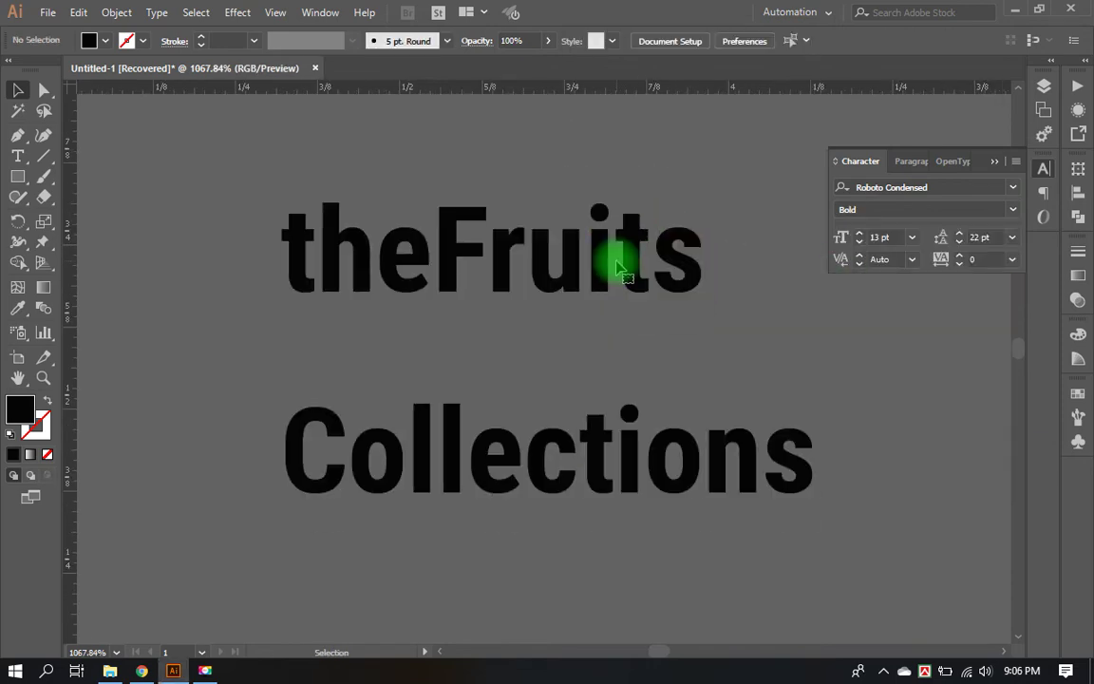
{"action": "left_click", "coordinate": [598, 273]}
{"action": "left_click", "coordinate": [854, 40]}
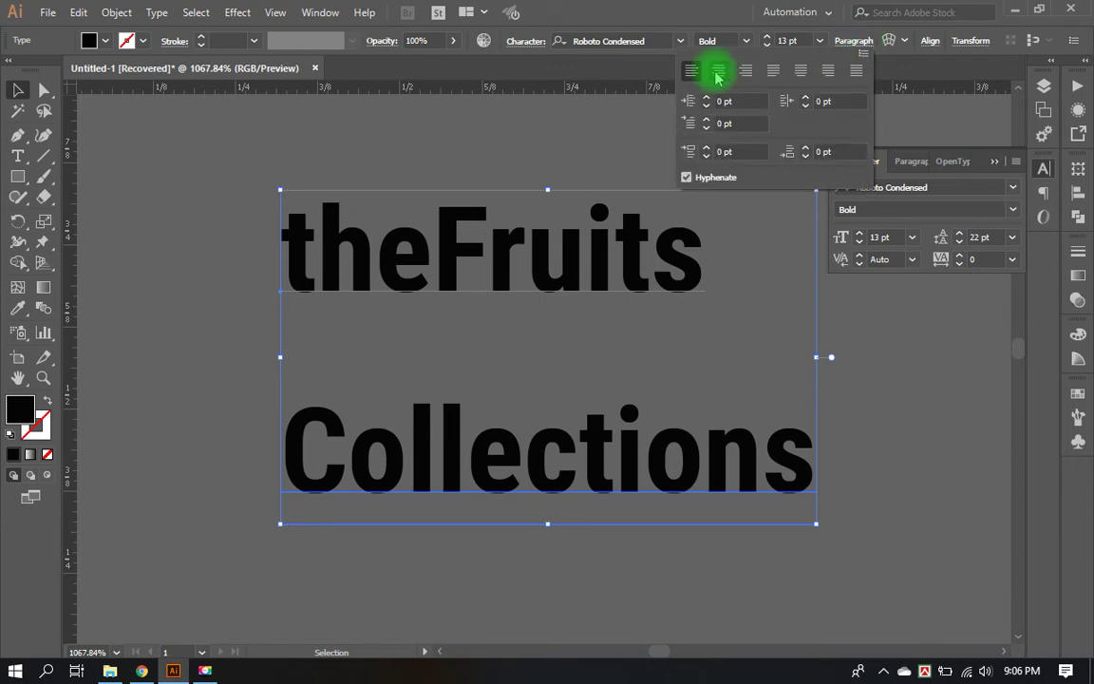
{"action": "left_click", "coordinate": [746, 70]}
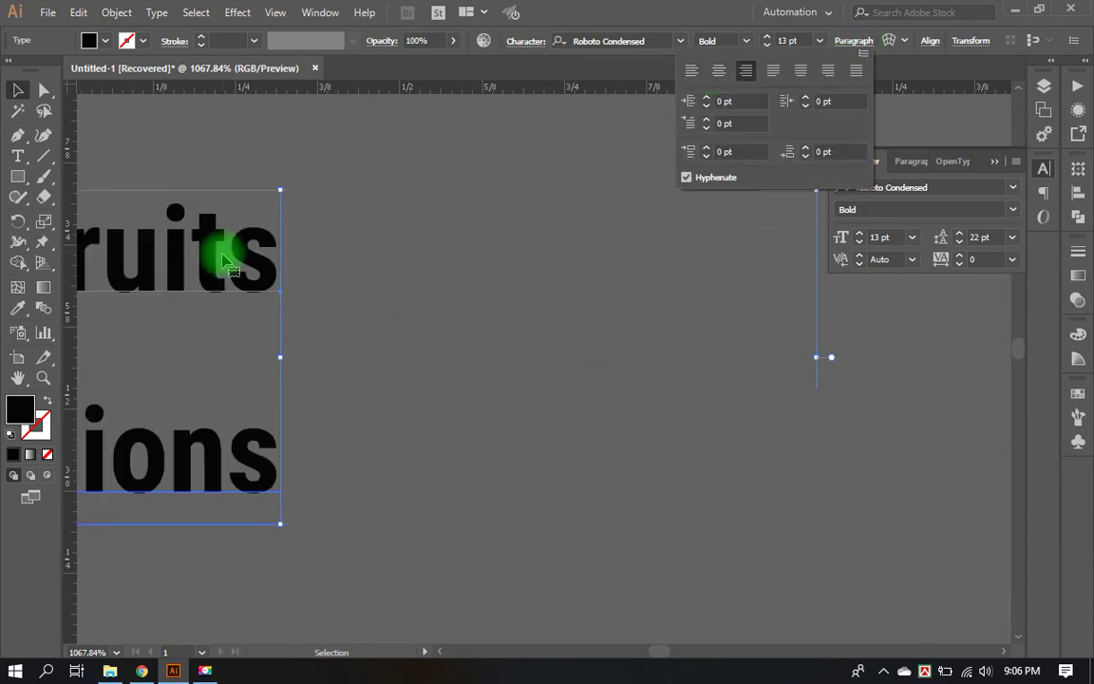
{"action": "left_click", "coordinate": [224, 252]}
{"action": "left_click_drag", "start_coordinate": [298, 274], "coordinate": [725, 272]}
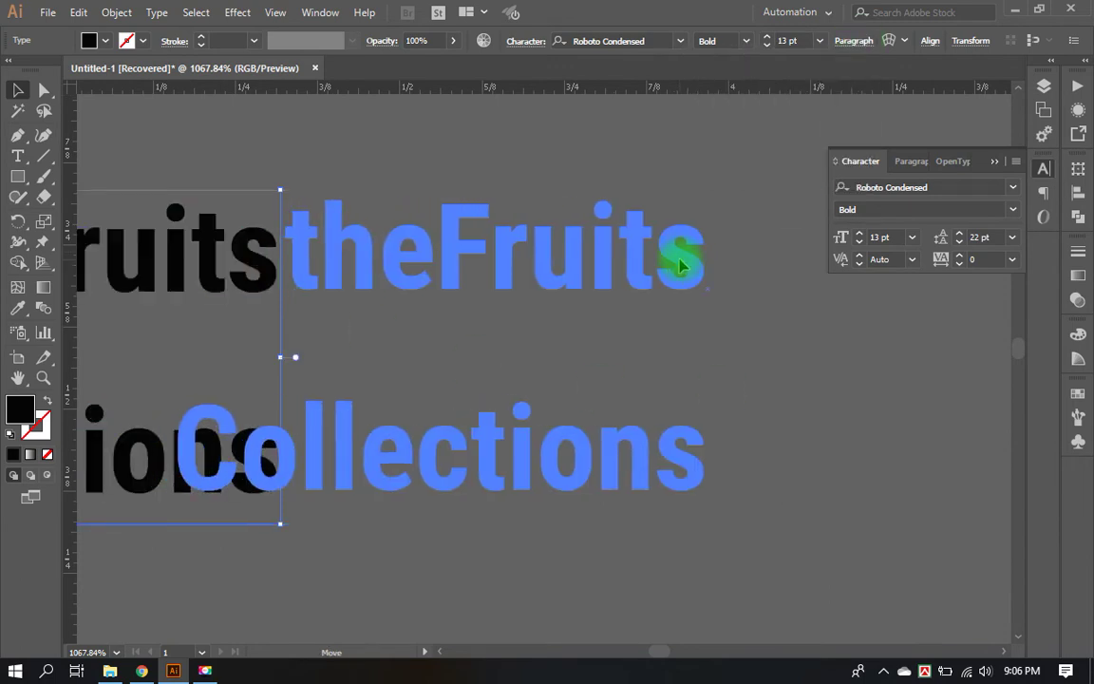
Step: Set the text's leading to 11 pt
{"action": "left_click", "coordinate": [960, 243]}
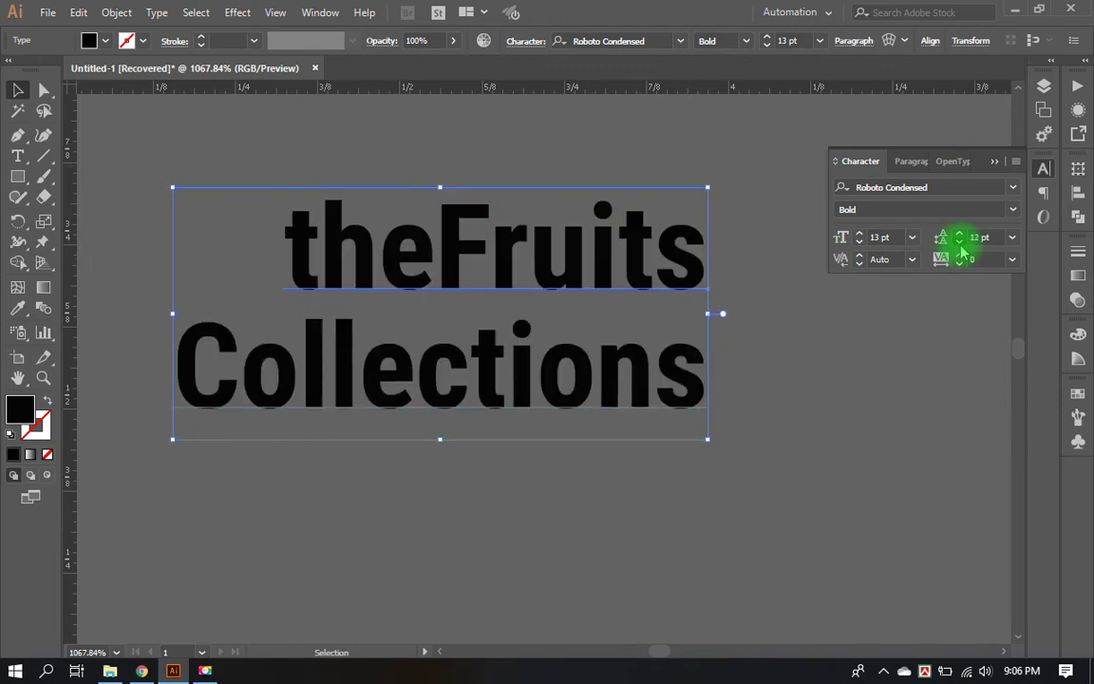
{"action": "left_click", "coordinate": [959, 243]}
{"action": "key", "text": "z"}
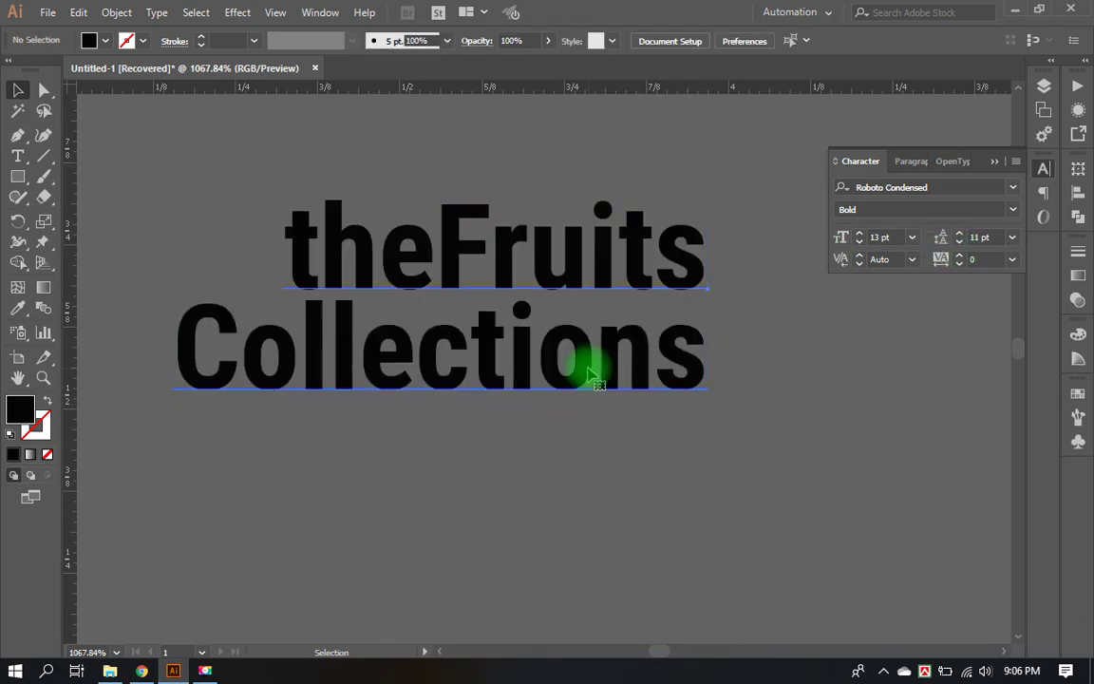
{"action": "left_click", "coordinate": [540, 360], "text": "alt"}
Step: Move the theFruits Collections text onto the banner's green area
{"action": "left_click", "coordinate": [552, 482], "text": "alt"}
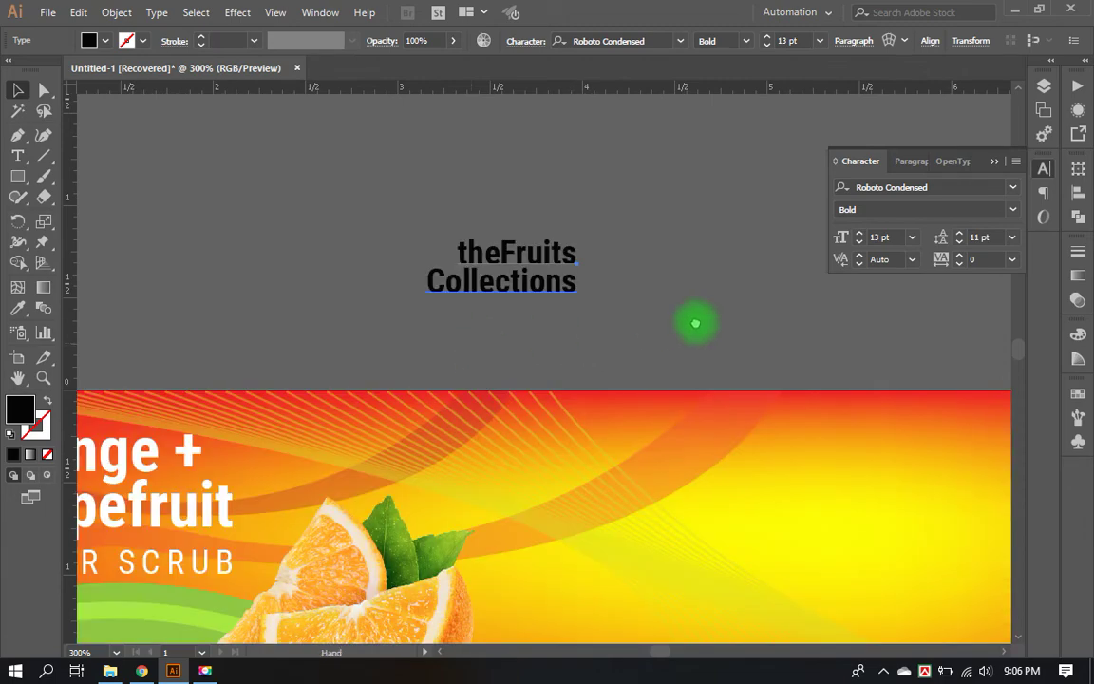
{"action": "left_click", "coordinate": [806, 310], "text": "alt"}
{"action": "mouse_move", "coordinate": [806, 311]}
{"action": "left_mouse_down"}
{"action": "mouse_move", "coordinate": [637, 286]}
{"action": "mouse_move", "coordinate": [501, 151]}
{"action": "mouse_move", "coordinate": [579, 154]}
{"action": "left_mouse_up"}
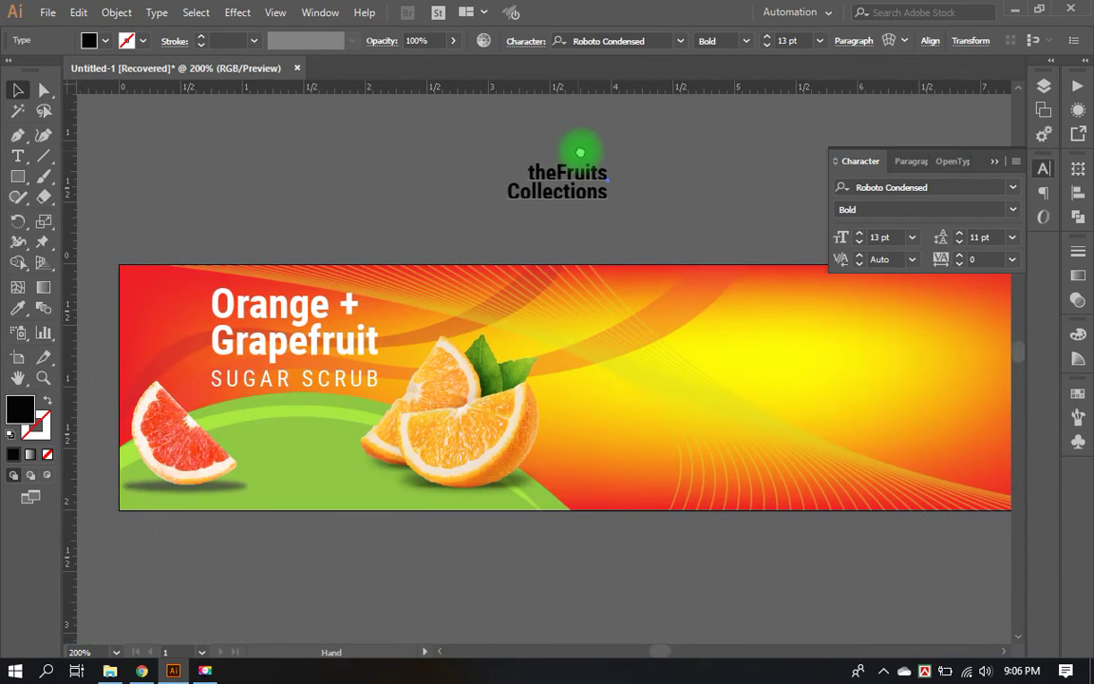
{"action": "left_click_drag", "start_coordinate": [567, 195], "coordinate": [338, 466]}
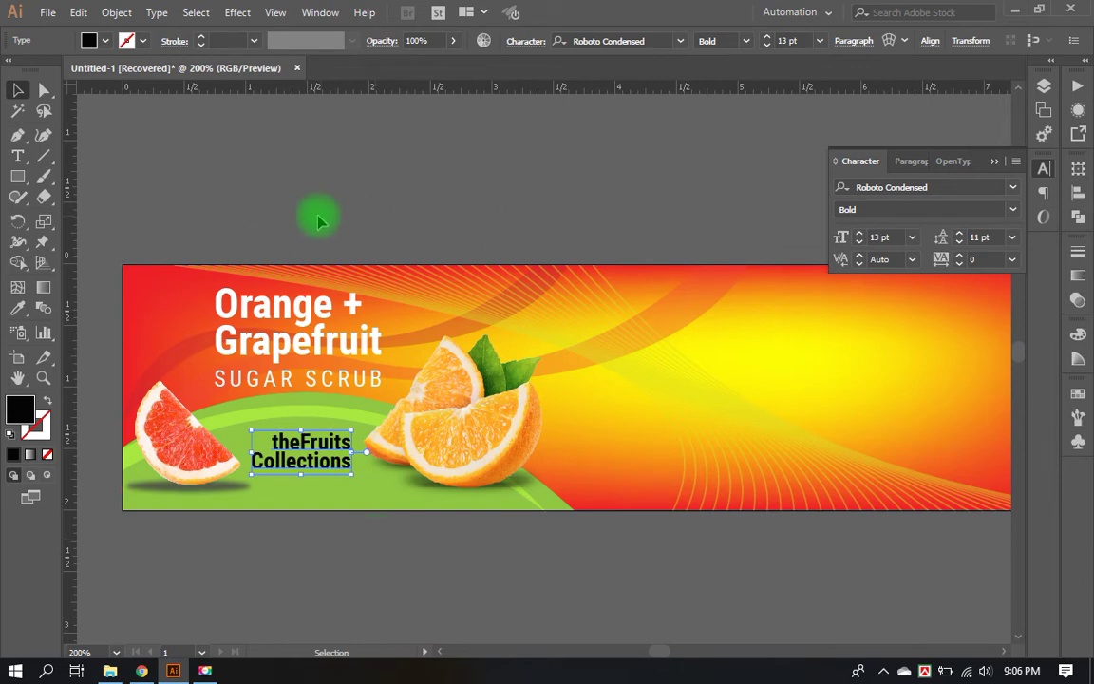
Step: Colour the text with the banner's green, darkened to a deep shade
{"action": "key", "text": "i"}
{"action": "left_click", "coordinate": [385, 500]}
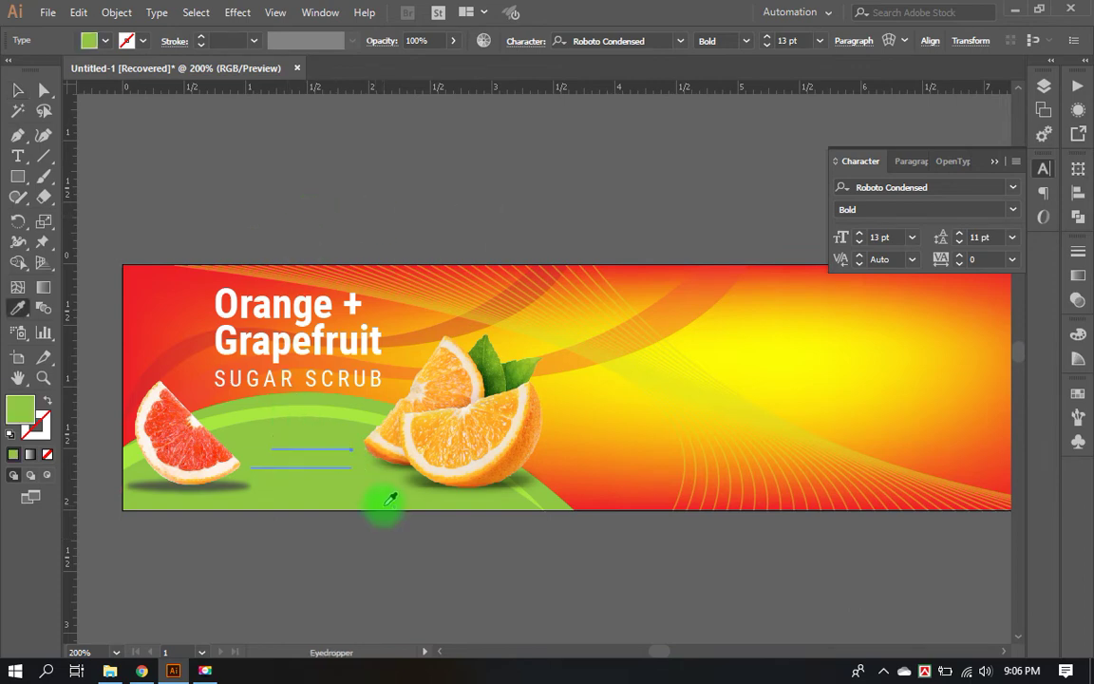
{"action": "double_click", "coordinate": [25, 415]}
{"action": "left_click_drag", "start_coordinate": [398, 376], "coordinate": [537, 382]}
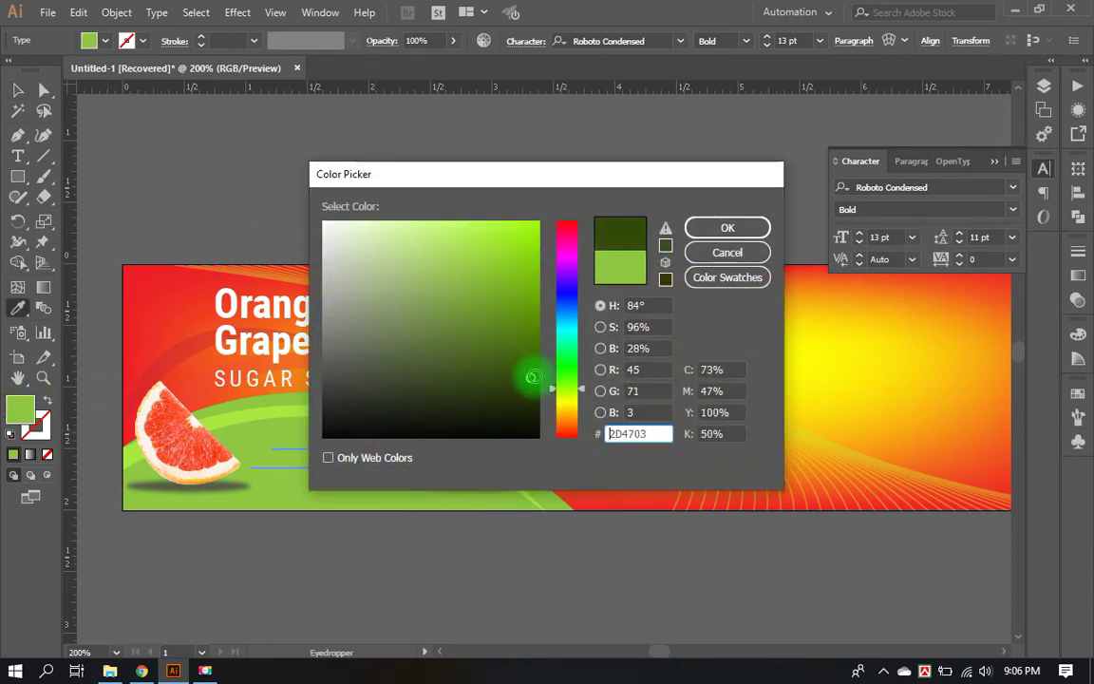
{"action": "left_click", "coordinate": [712, 228]}
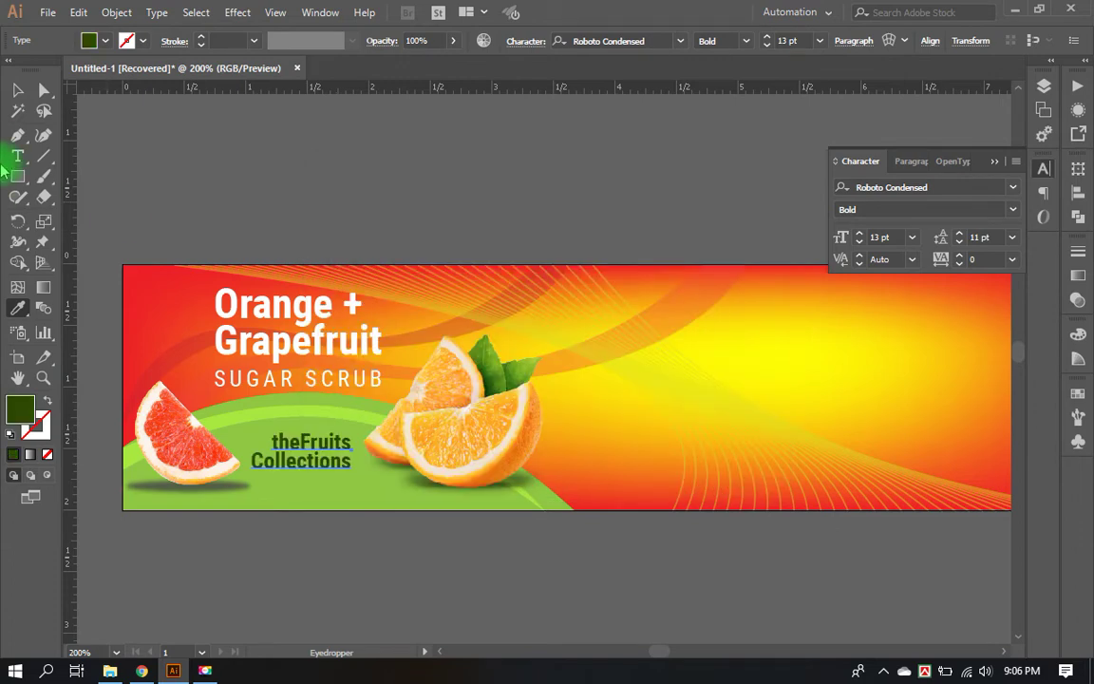
Step: Colour the word 'Fruits' with red sampled from the banner
{"action": "left_click", "coordinate": [17, 156]}
{"action": "left_click", "coordinate": [309, 441]}
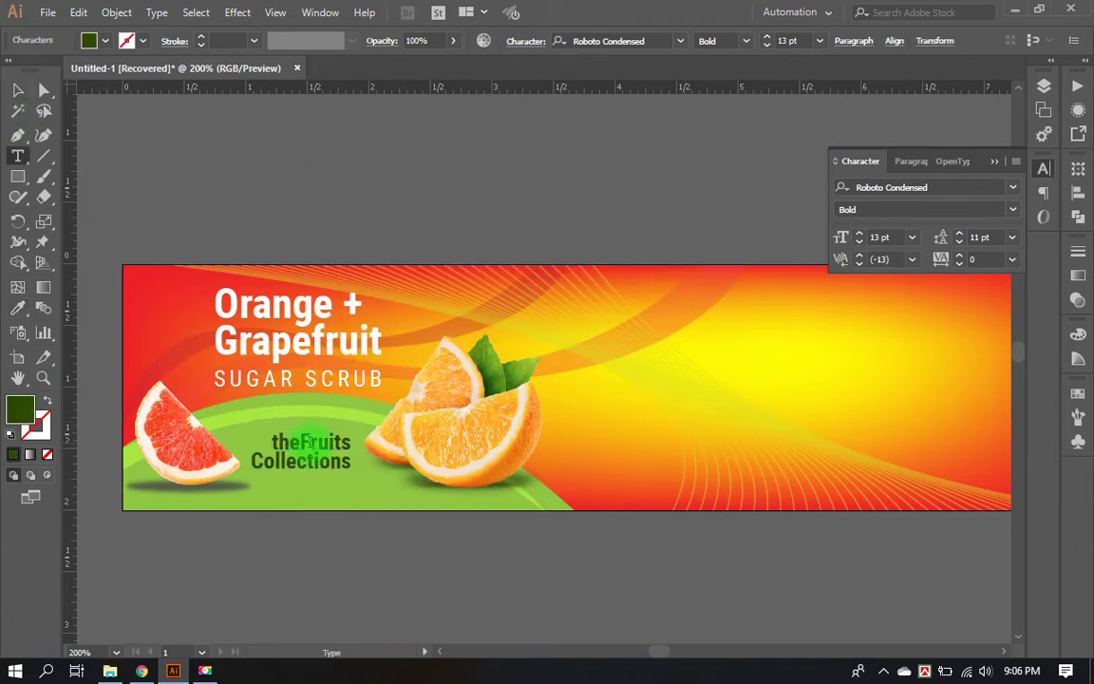
{"action": "left_click_drag", "start_coordinate": [300, 442], "coordinate": [351, 443]}
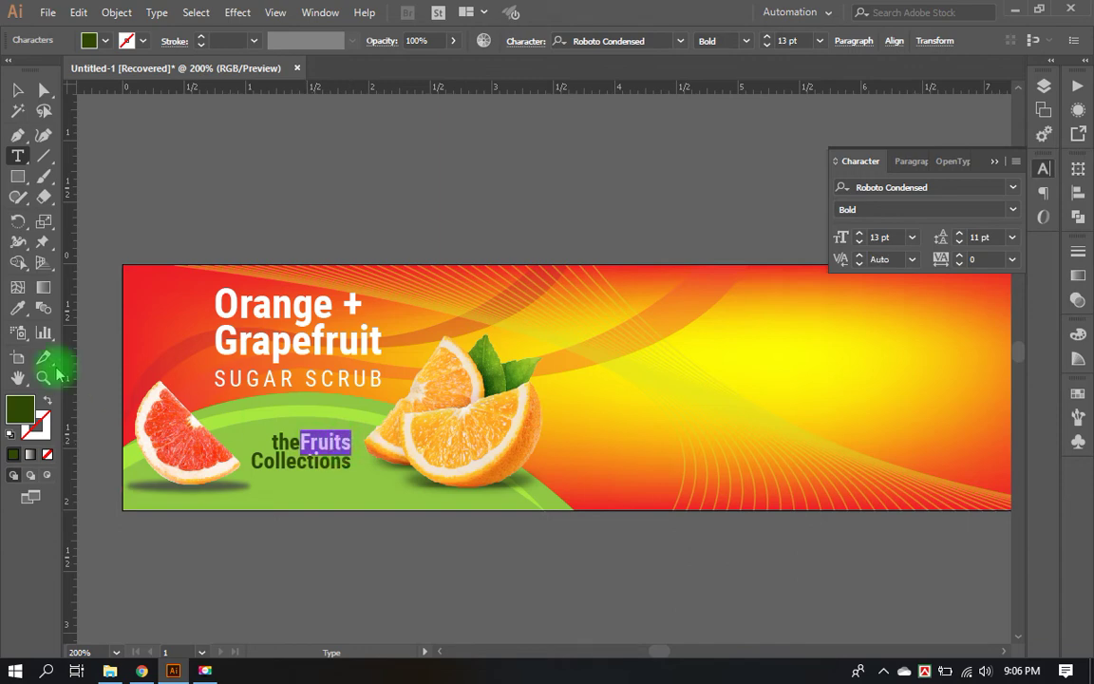
{"action": "left_click", "coordinate": [17, 309]}
{"action": "left_click", "coordinate": [133, 261]}
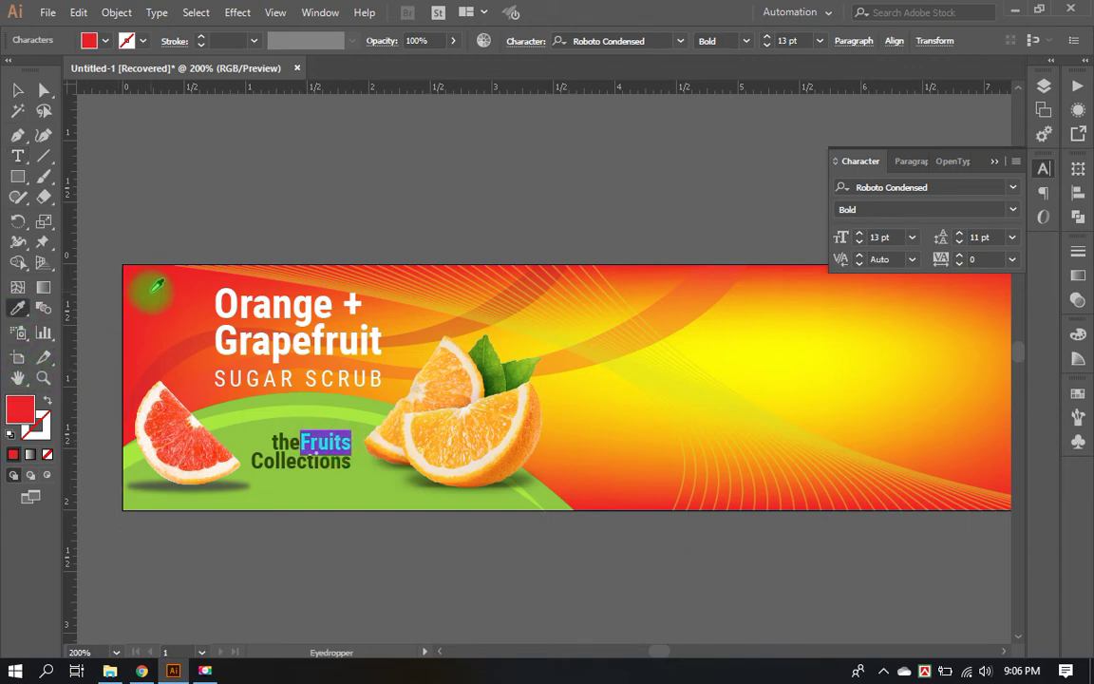
{"action": "left_click", "coordinate": [17, 89]}
{"action": "left_click", "coordinate": [154, 121]}
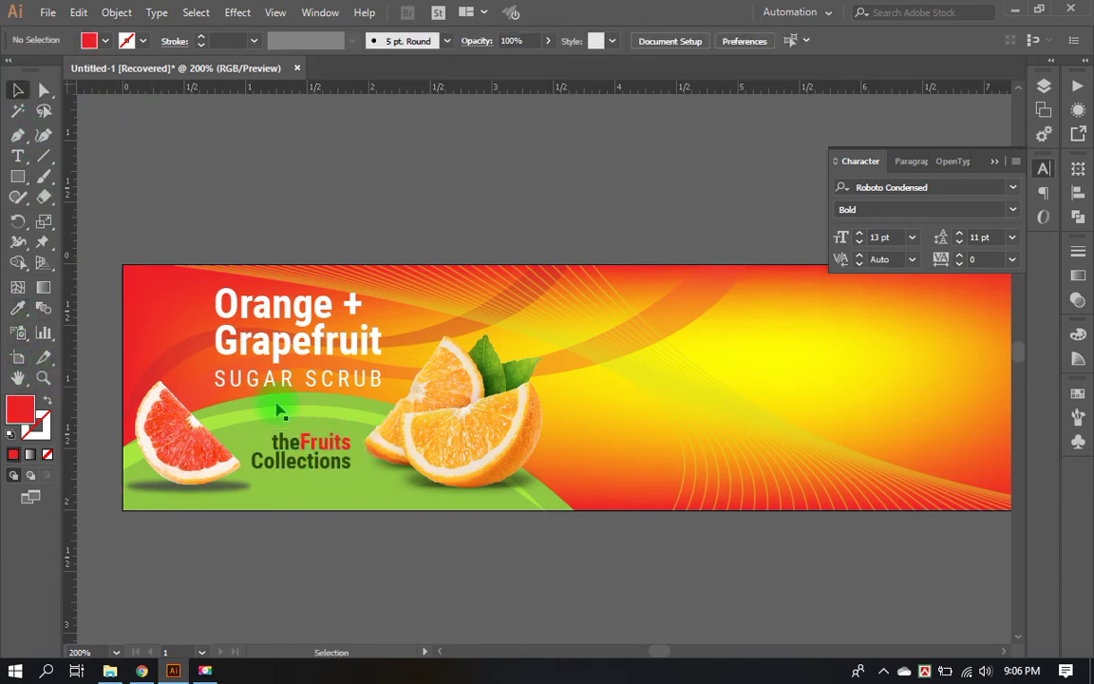
Step: Try colouring 'Fruits' orange from the orange slice, then undo it
{"action": "double_click", "coordinate": [314, 461]}
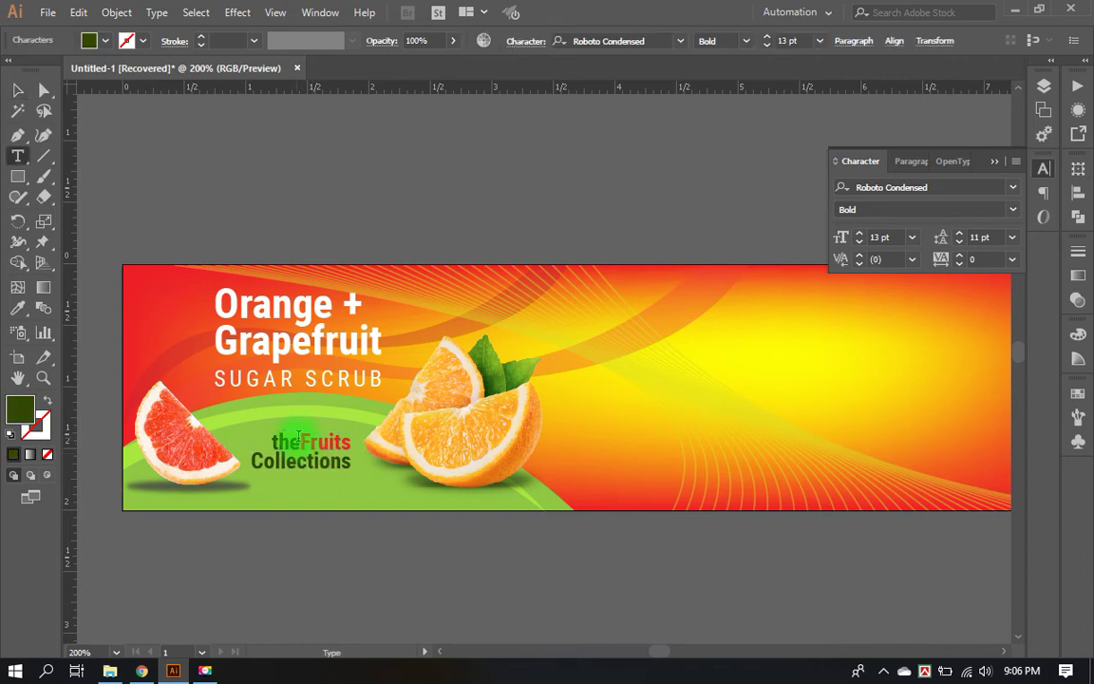
{"action": "left_click_drag", "start_coordinate": [300, 442], "coordinate": [352, 442]}
{"action": "left_click", "coordinate": [18, 309]}
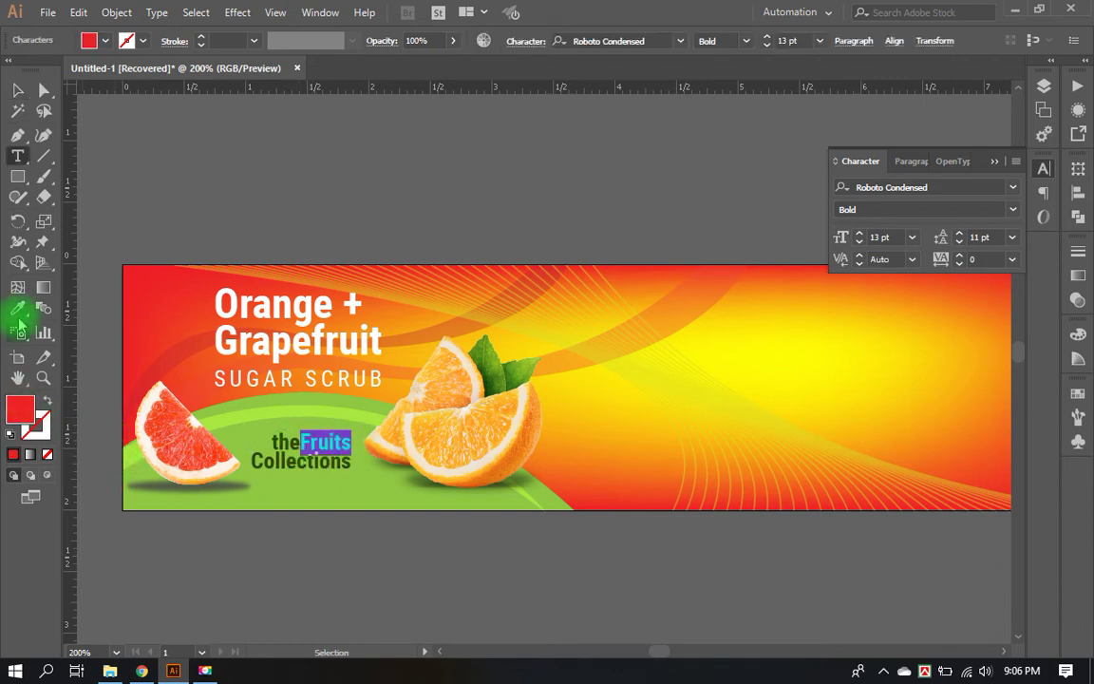
{"action": "left_click", "coordinate": [466, 359]}
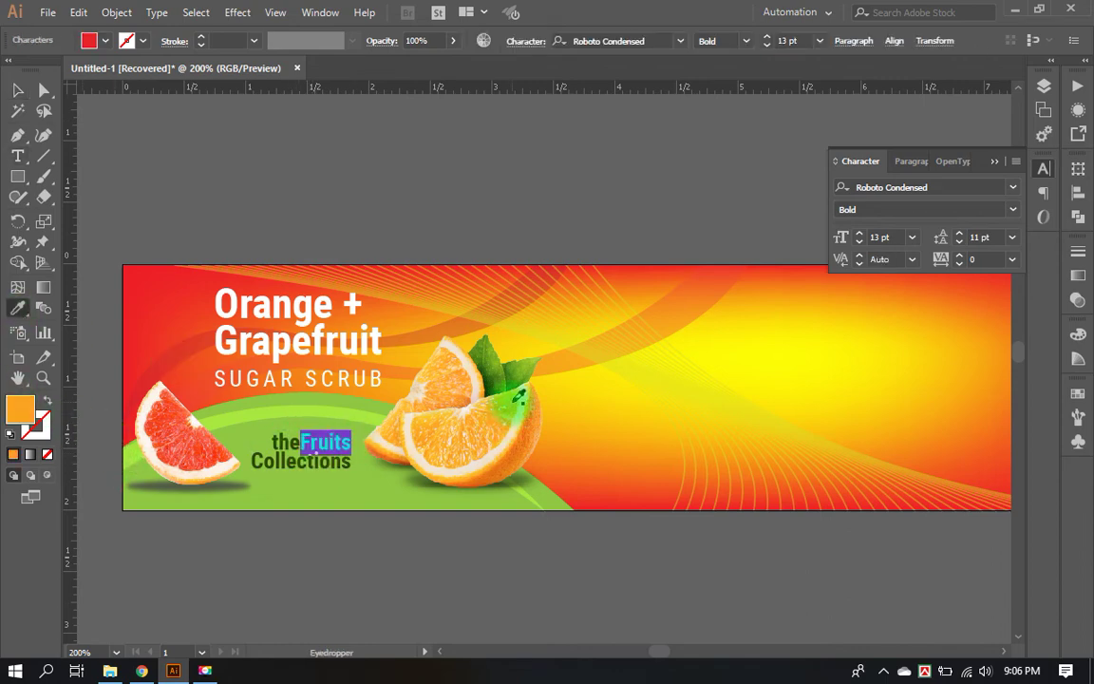
{"action": "left_click", "coordinate": [17, 89]}
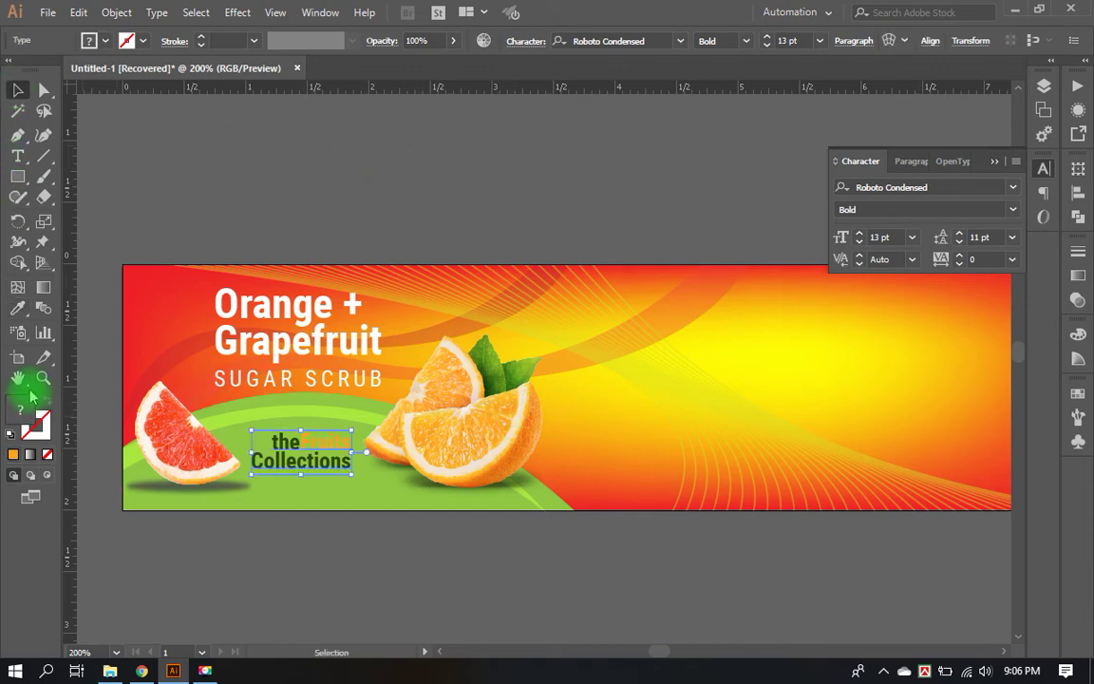
{"action": "key", "text": "ctrl+z"}
Step: Recolour 'Fruits' with a light red sampled from the grapefruit flesh
{"action": "left_click", "coordinate": [17, 308]}
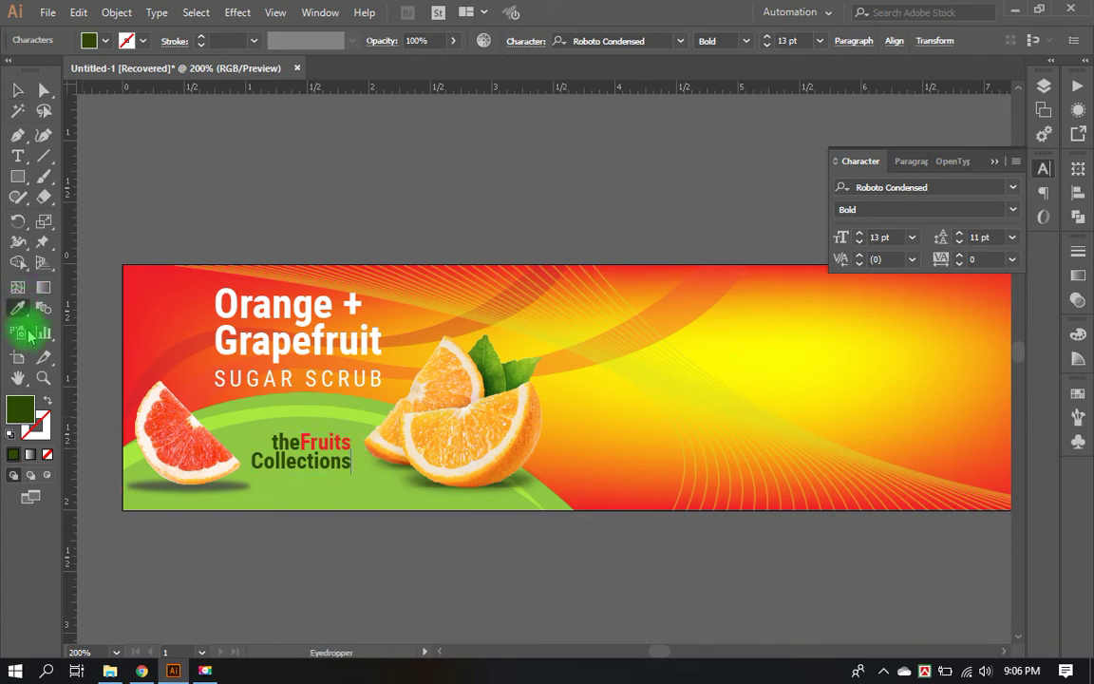
{"action": "left_click", "coordinate": [17, 90]}
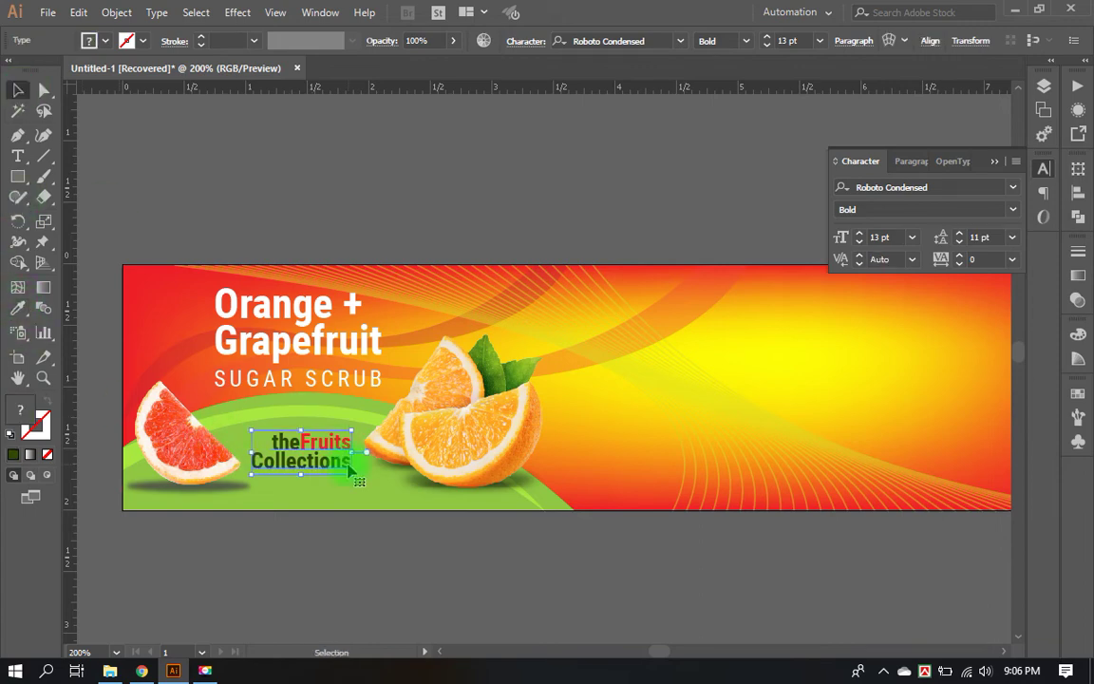
{"action": "double_click", "coordinate": [300, 443]}
{"action": "left_click", "coordinate": [297, 442]}
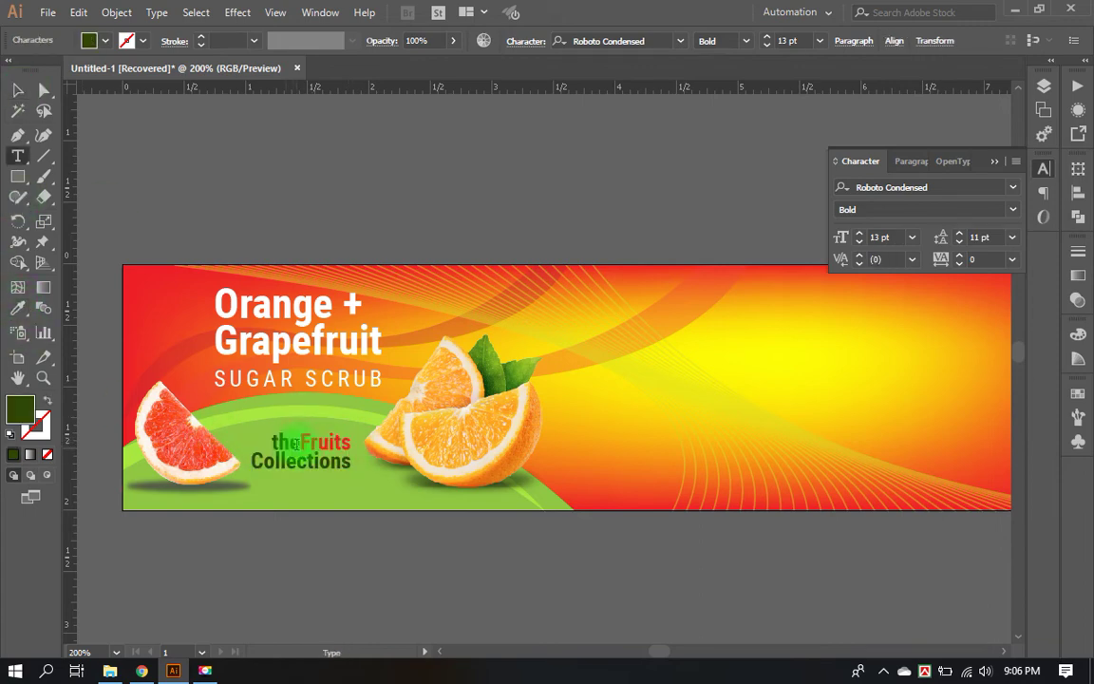
{"action": "left_click_drag", "start_coordinate": [302, 442], "coordinate": [344, 443]}
{"action": "left_click", "coordinate": [17, 308]}
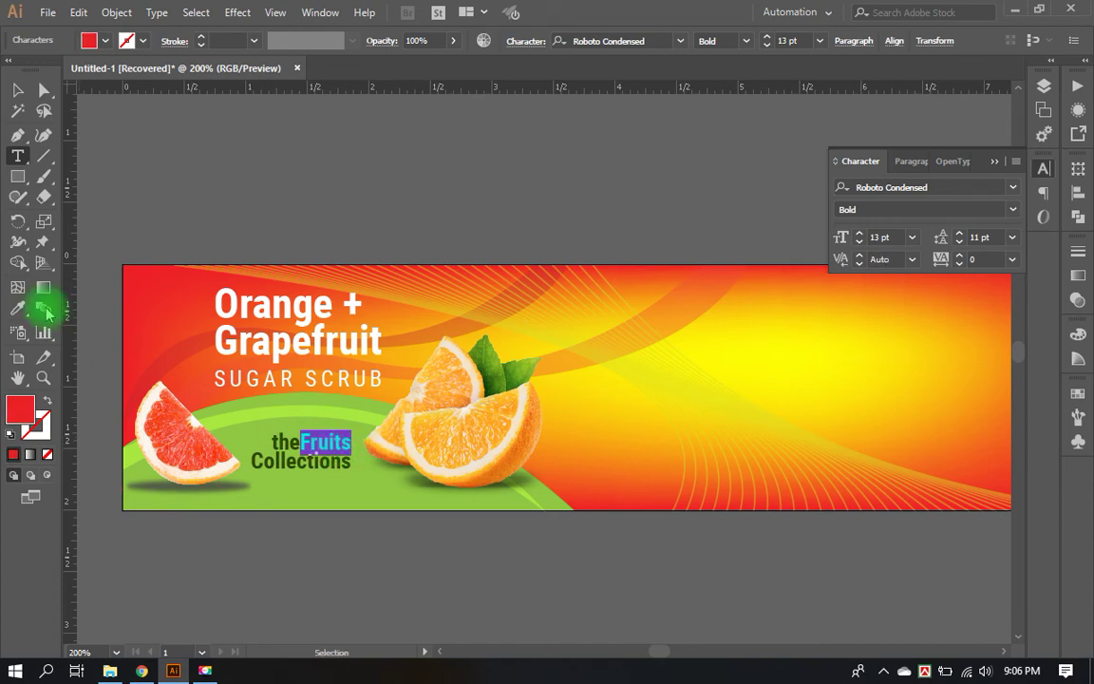
{"action": "left_click", "coordinate": [176, 414]}
{"action": "left_click", "coordinate": [176, 409]}
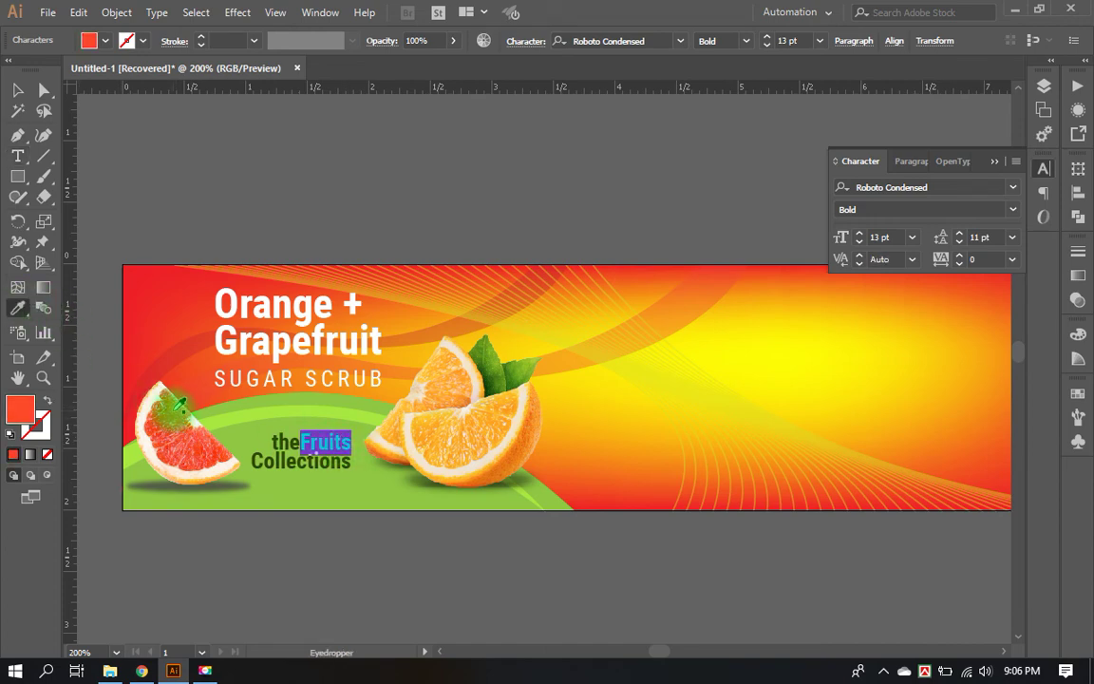
{"action": "left_click", "coordinate": [18, 89]}
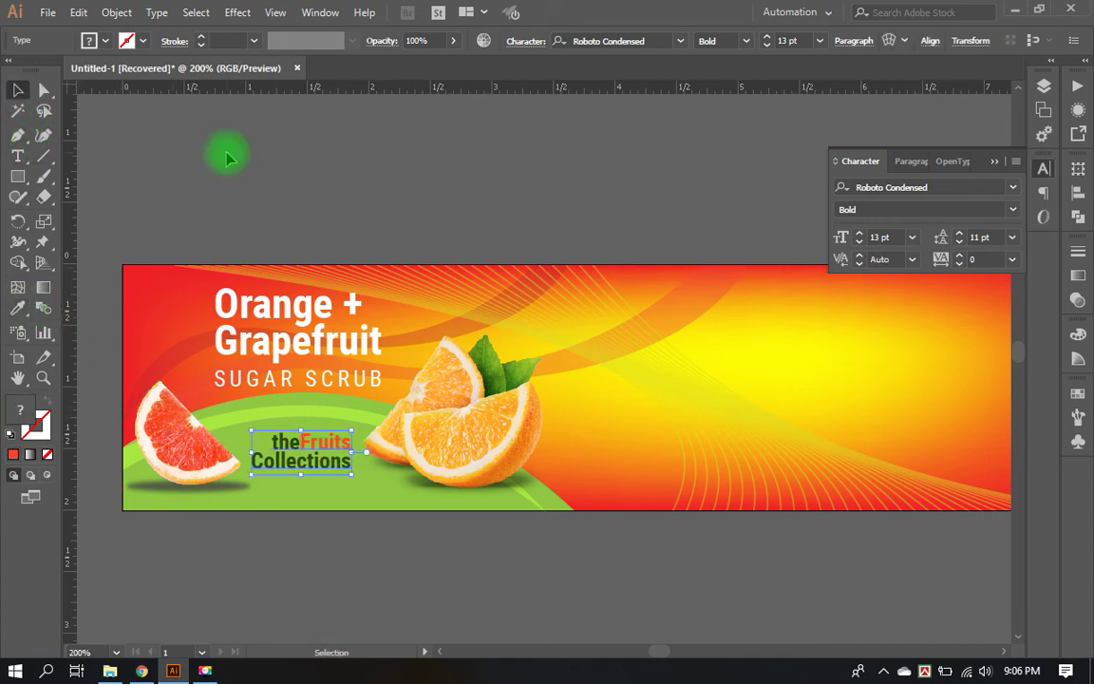
Step: Undo the mixed colours and fill the entire wordmark with olive green #467200
{"action": "key", "text": "ctrl+z"}
{"action": "key", "text": "ctrl+z"}
{"action": "key", "text": "ctrl+z"}
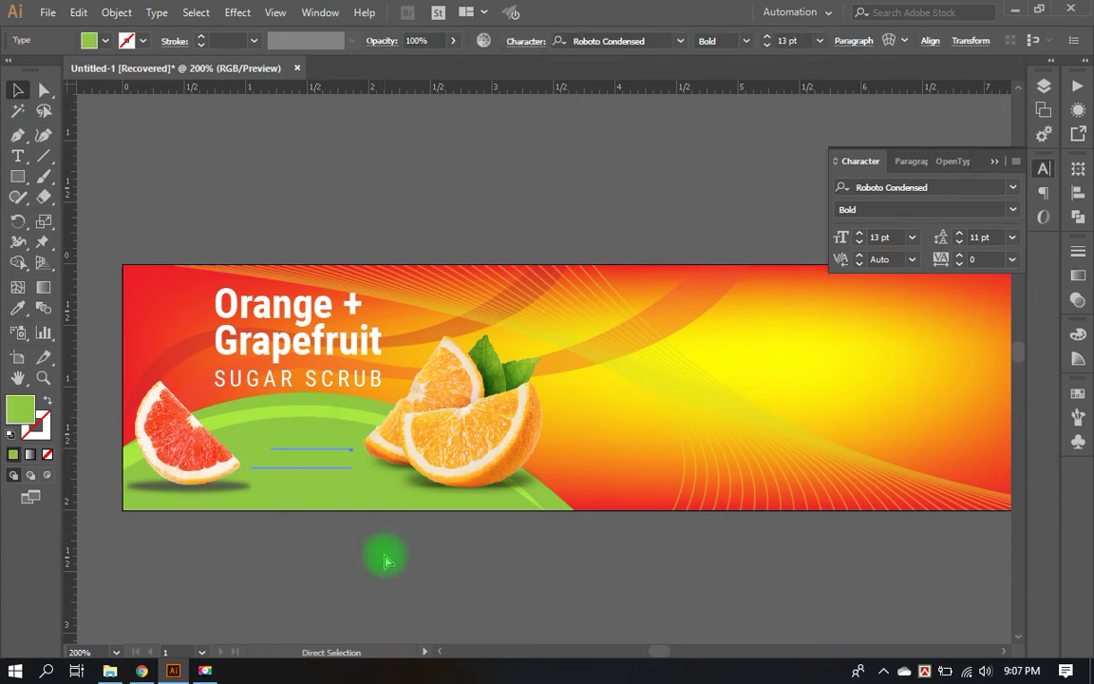
{"action": "key", "text": "ctrl+z"}
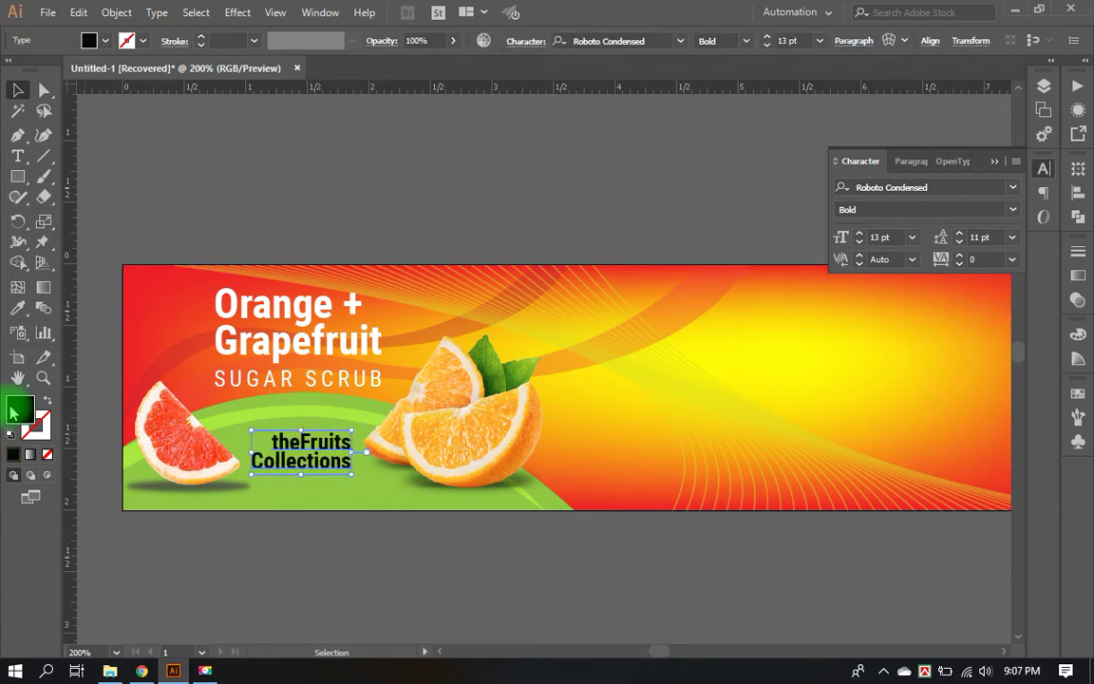
{"action": "double_click", "coordinate": [13, 411]}
{"action": "left_click", "coordinate": [537, 364]}
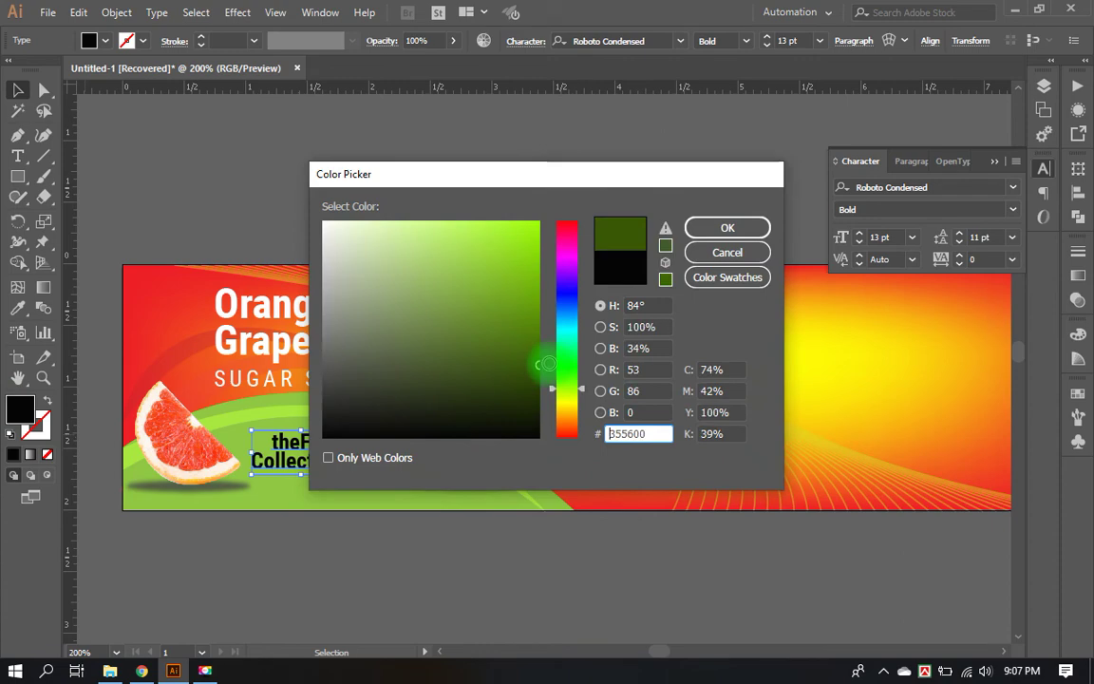
{"action": "left_click", "coordinate": [713, 251]}
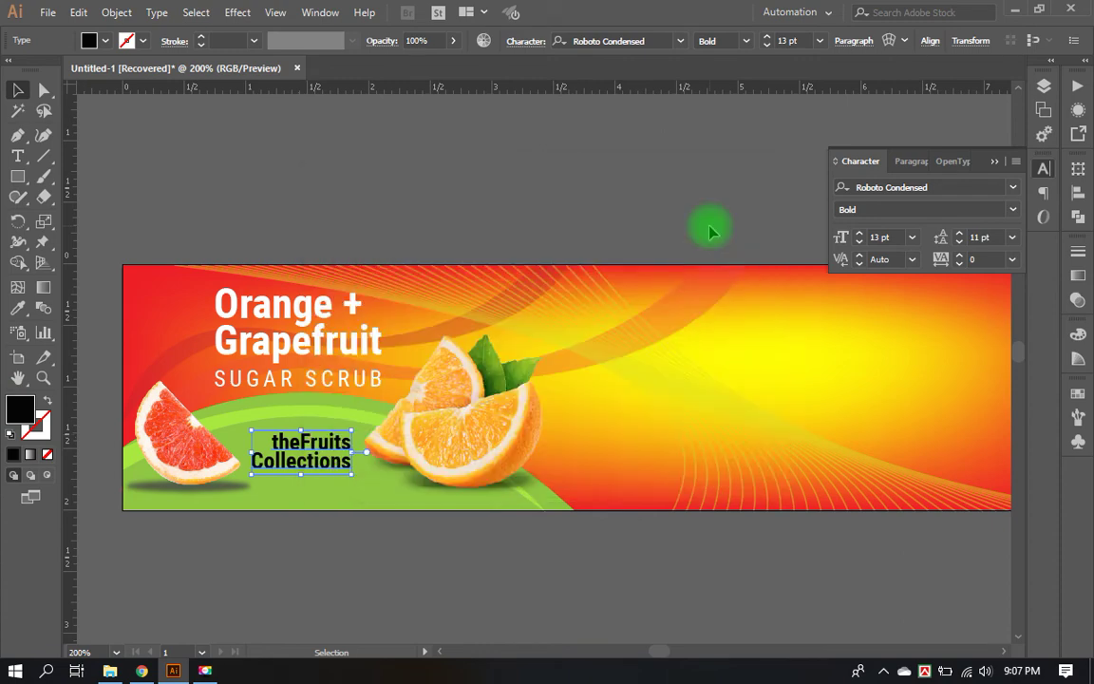
{"action": "double_click", "coordinate": [21, 410]}
{"action": "left_click", "coordinate": [516, 340]}
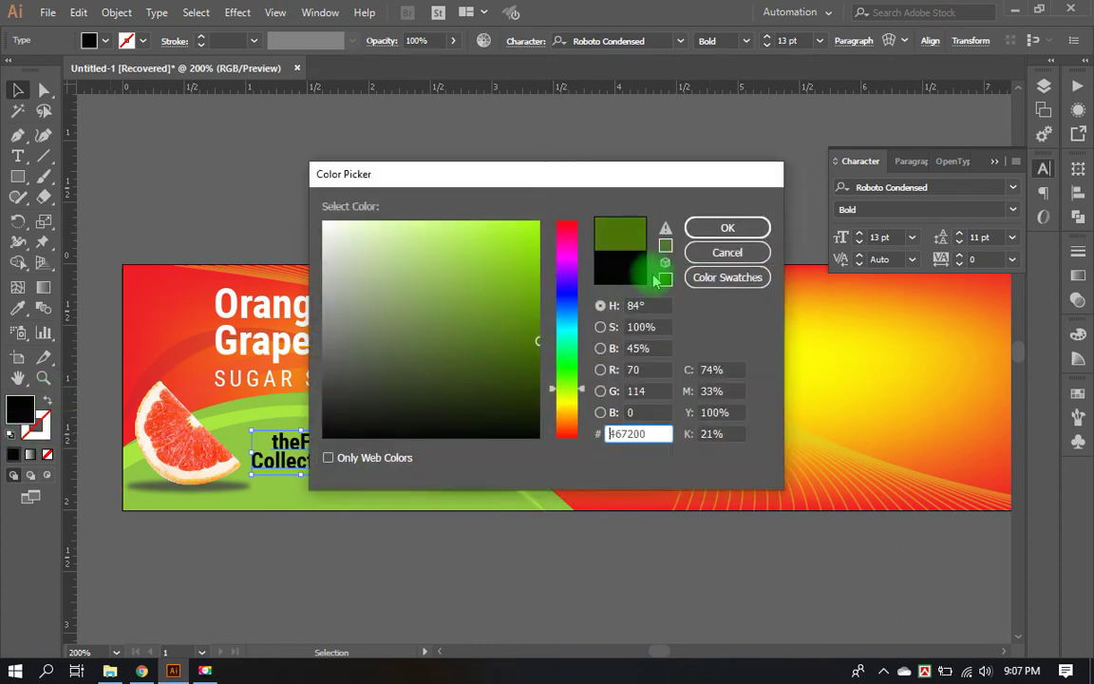
{"action": "left_click", "coordinate": [714, 228]}
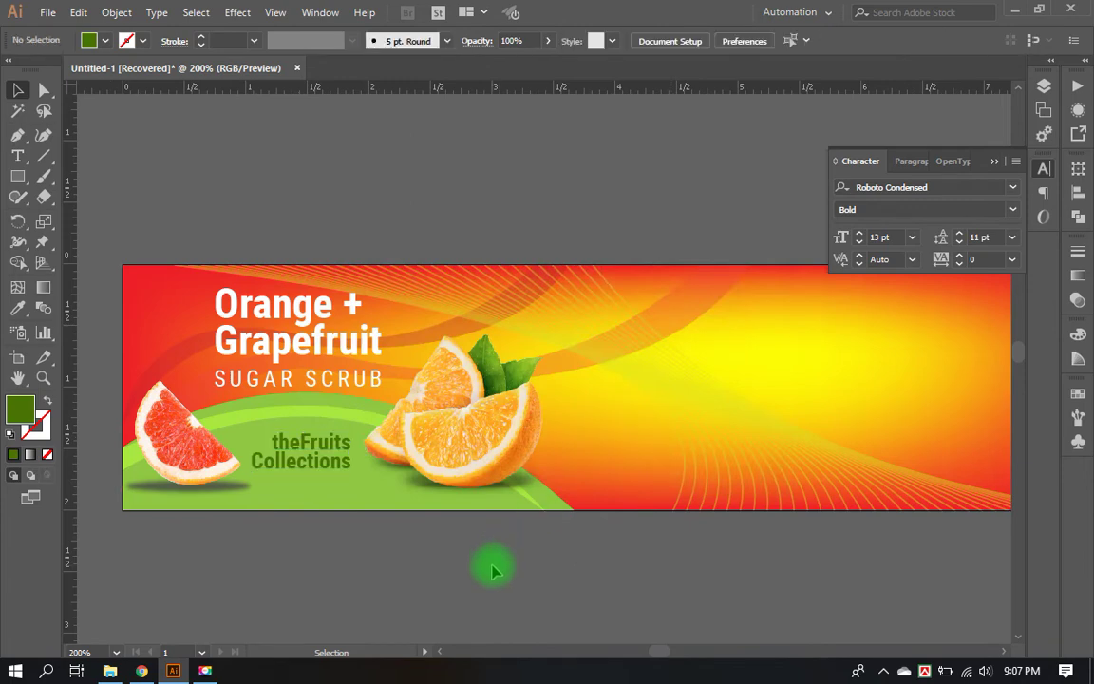
{"action": "mouse_move", "coordinate": [492, 570]}
{"action": "left_mouse_down"}
{"action": "mouse_move", "coordinate": [475, 569]}
{"action": "mouse_move", "coordinate": [542, 569]}
{"action": "left_mouse_up"}
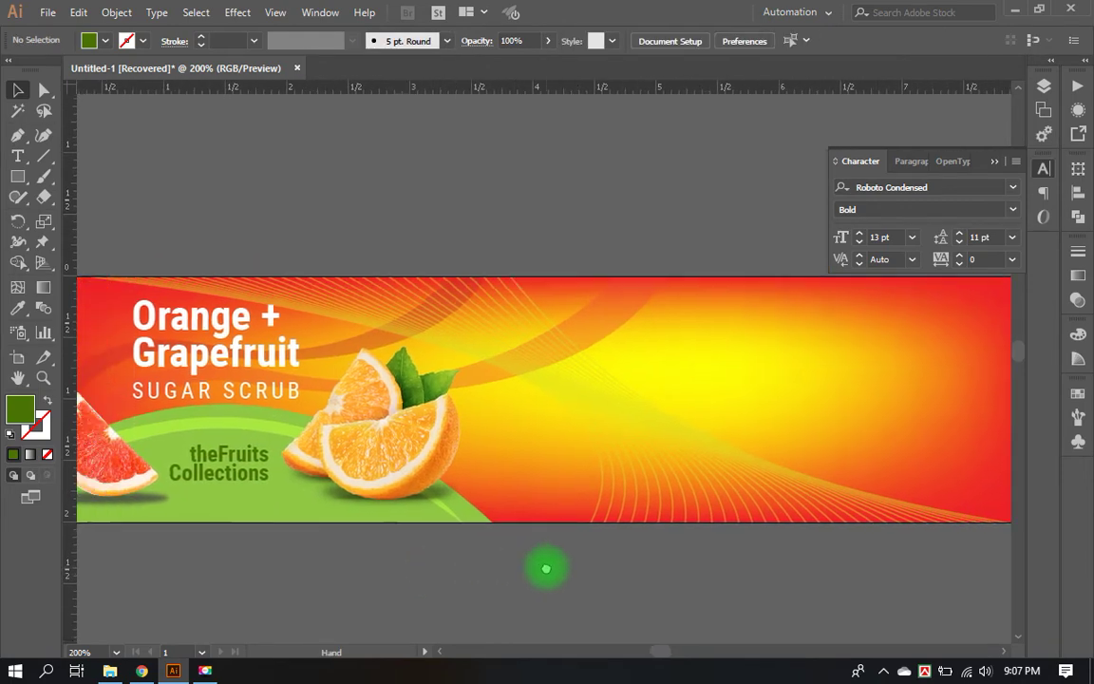
Step: Duplicate the grapefruit and orange slices to the right side of the banner
{"action": "left_click", "coordinate": [114, 460]}
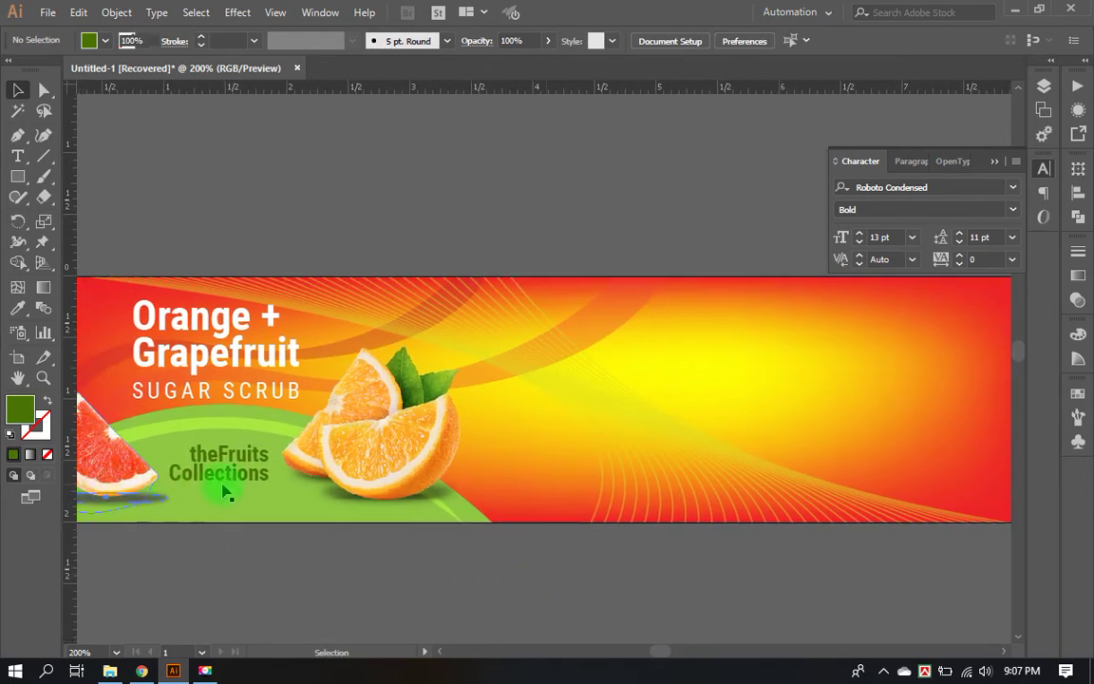
{"action": "left_click", "coordinate": [357, 480], "text": "shift"}
{"action": "scroll", "coordinate": [418, 542], "scroll_direction": "down", "scroll_amount": 2}
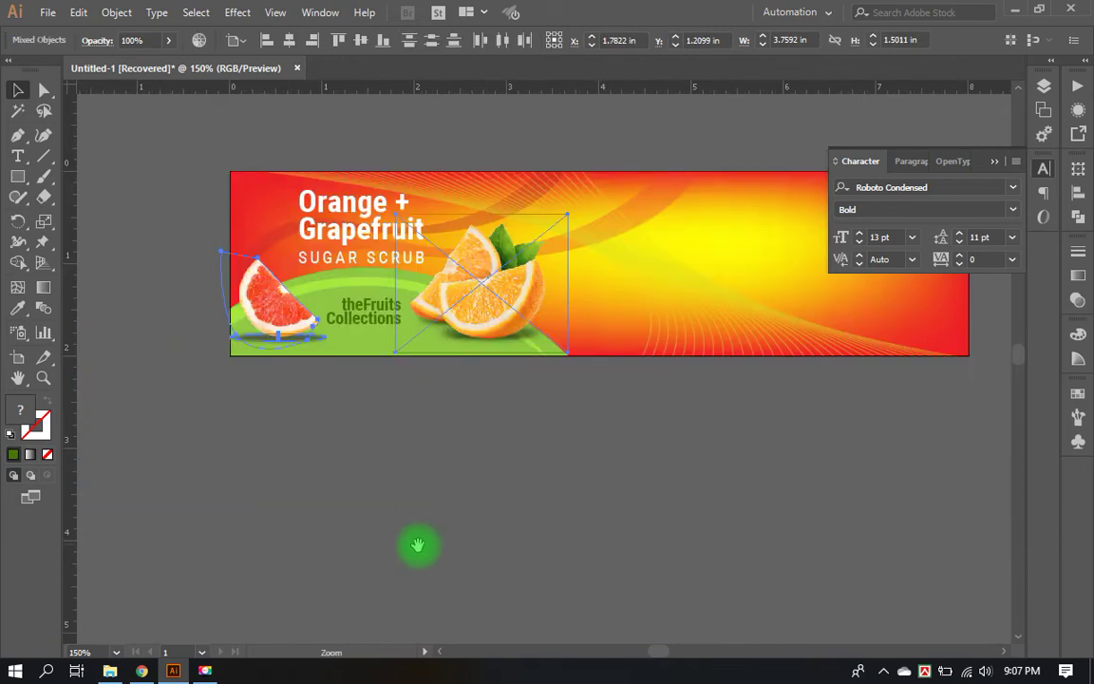
{"action": "left_click_drag", "start_coordinate": [294, 354], "coordinate": [675, 366]}
{"action": "left_click", "coordinate": [672, 440]}
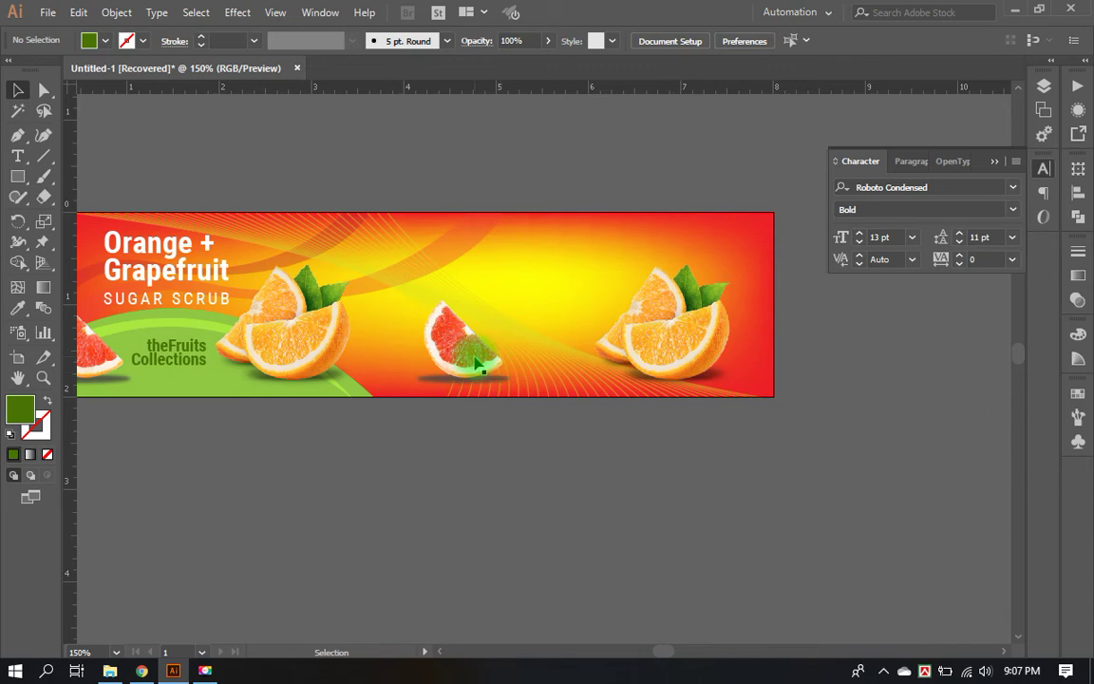
Step: Try moving the copies and bringing the orange copy to front, then undo those changes
{"action": "mouse_move", "coordinate": [476, 360]}
{"action": "left_mouse_down"}
{"action": "mouse_move", "coordinate": [693, 351]}
{"action": "mouse_move", "coordinate": [510, 348]}
{"action": "left_mouse_up"}
{"action": "right_click", "coordinate": [510, 348]}
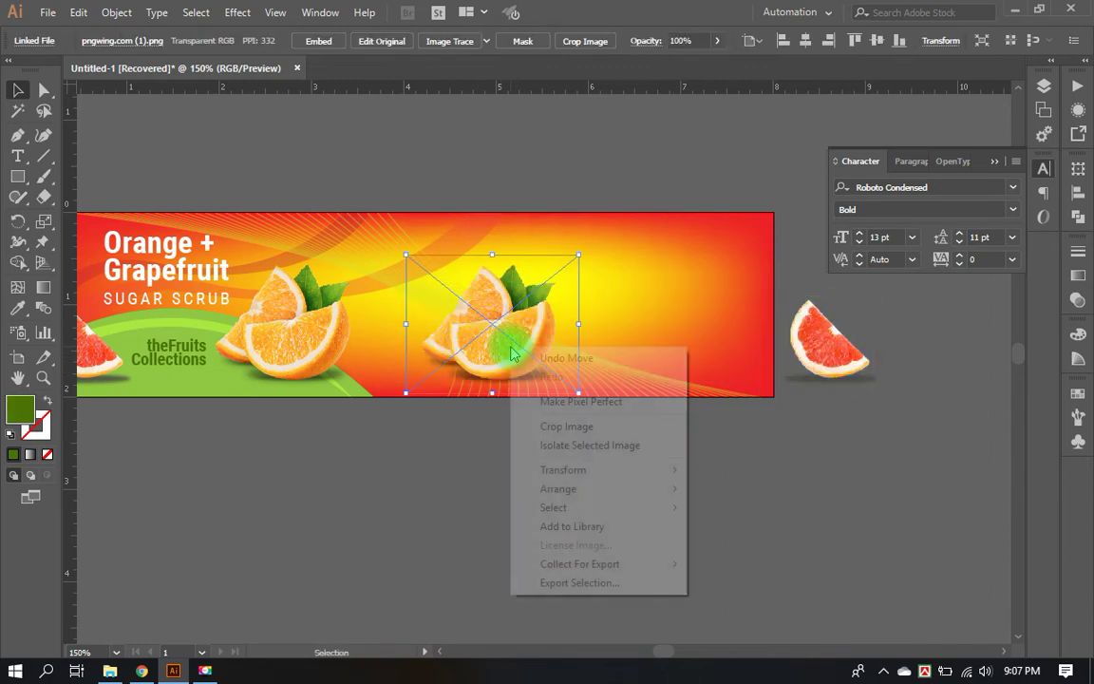
{"action": "mouse_move", "coordinate": [558, 488]}
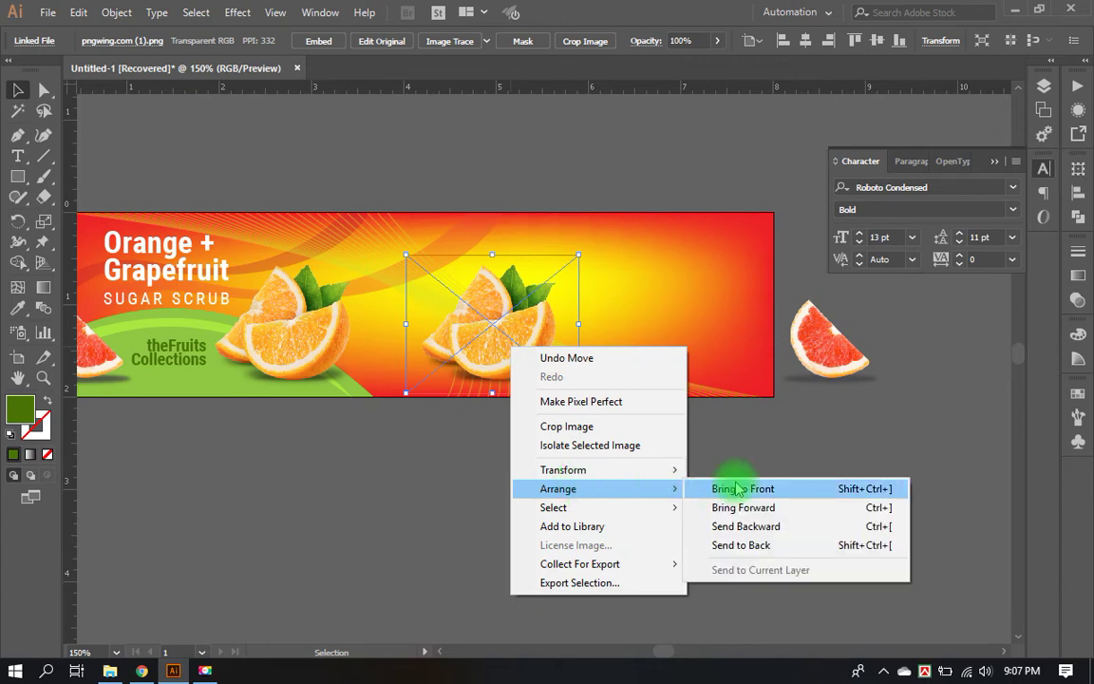
{"action": "left_click", "coordinate": [708, 447]}
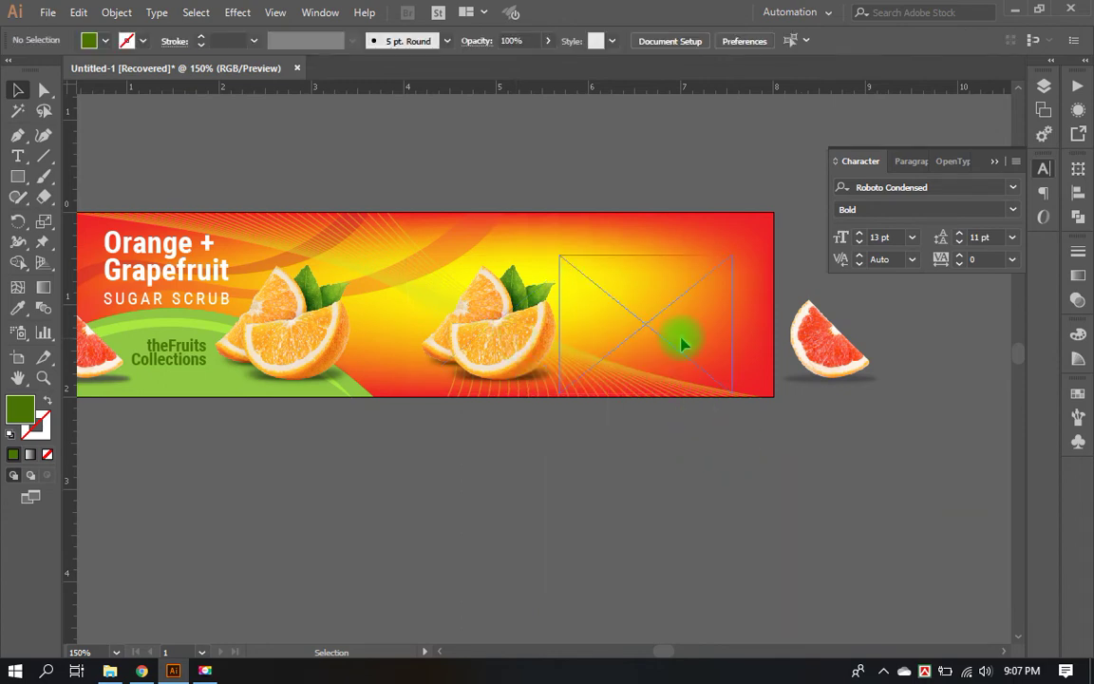
{"action": "key", "text": "ctrl+z"}
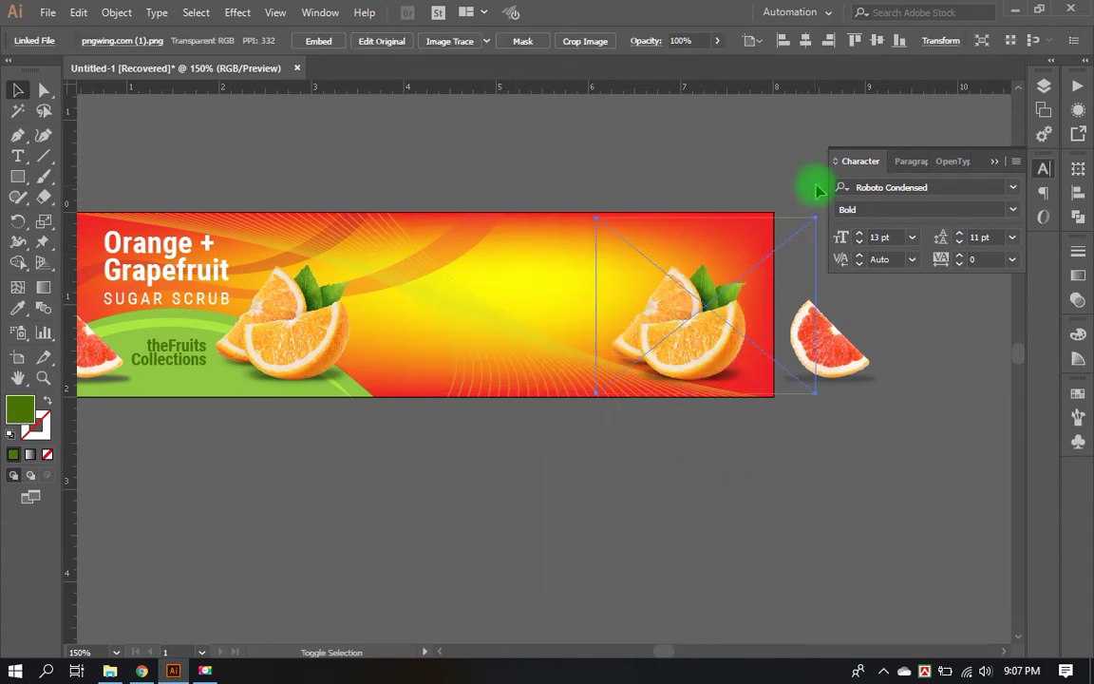
{"action": "key", "text": "ctrl+z"}
{"action": "key", "text": "ctrl+z"}
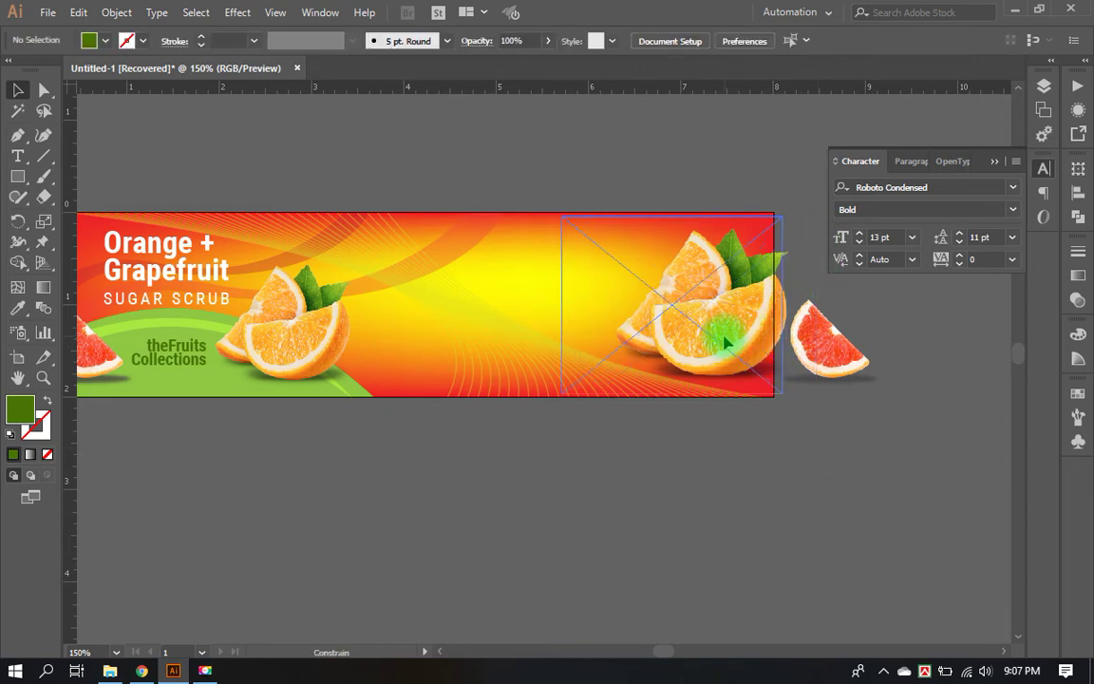
{"action": "key", "text": "ctrl+z"}
Step: Place the grapefruit copy mid-banner and scale the orange copy smaller at the right end
{"action": "left_click", "coordinate": [836, 452]}
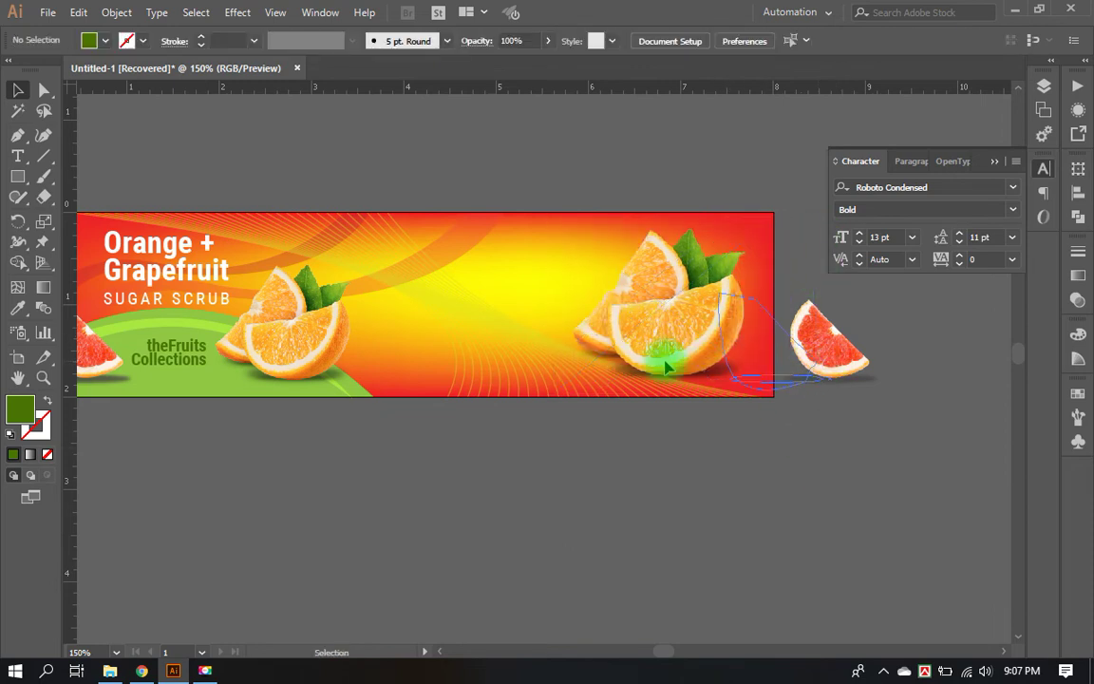
{"action": "left_click_drag", "start_coordinate": [668, 367], "coordinate": [486, 365]}
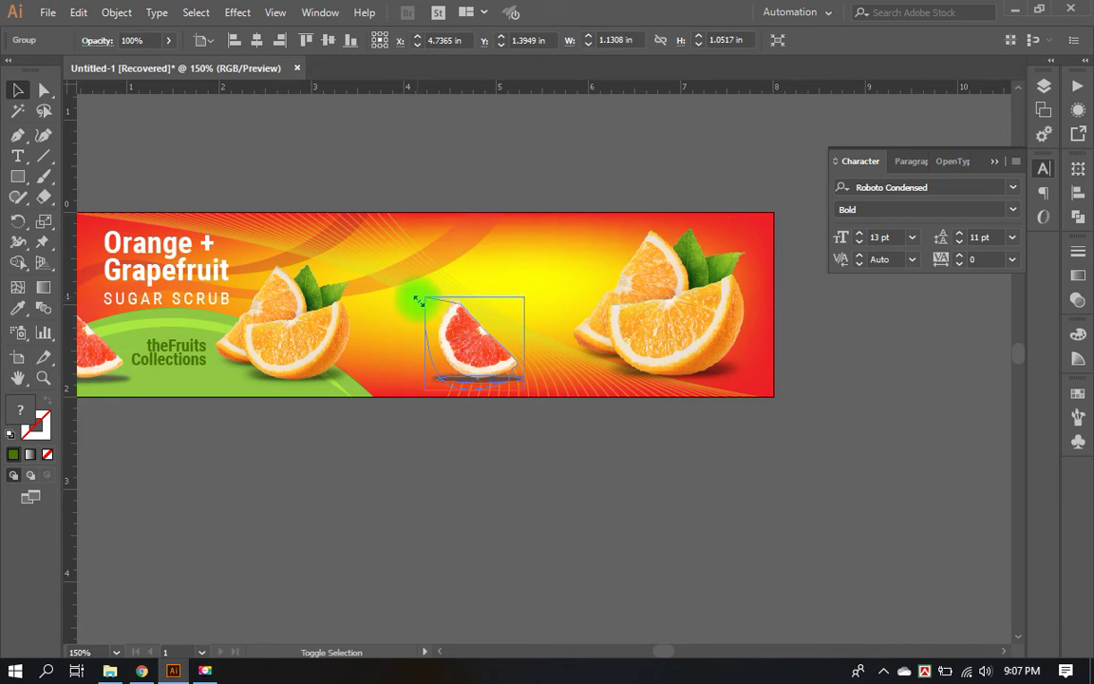
{"action": "left_click", "coordinate": [525, 476]}
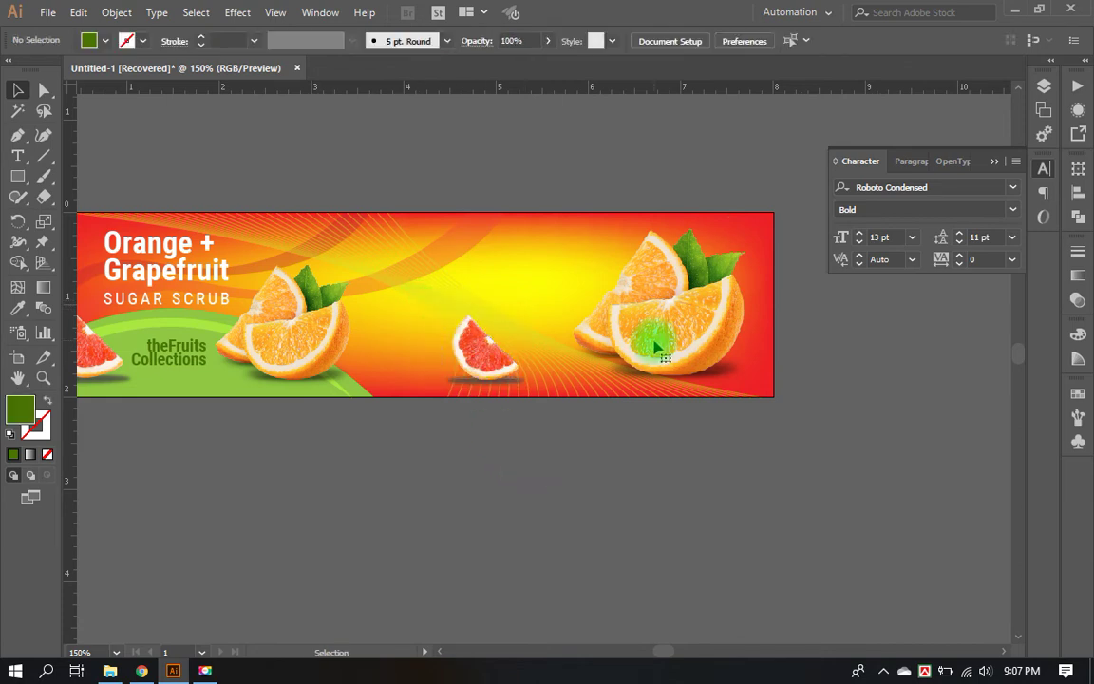
{"action": "left_click", "coordinate": [656, 349]}
{"action": "left_click_drag", "start_coordinate": [557, 219], "coordinate": [600, 255]}
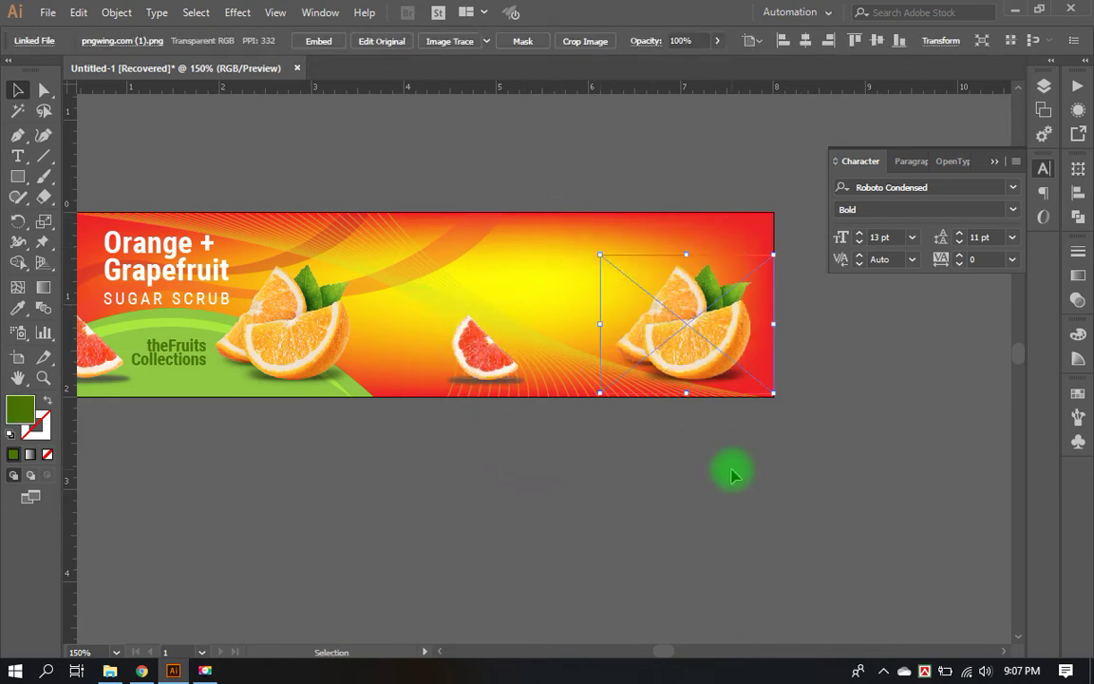
{"action": "left_click", "coordinate": [573, 408]}
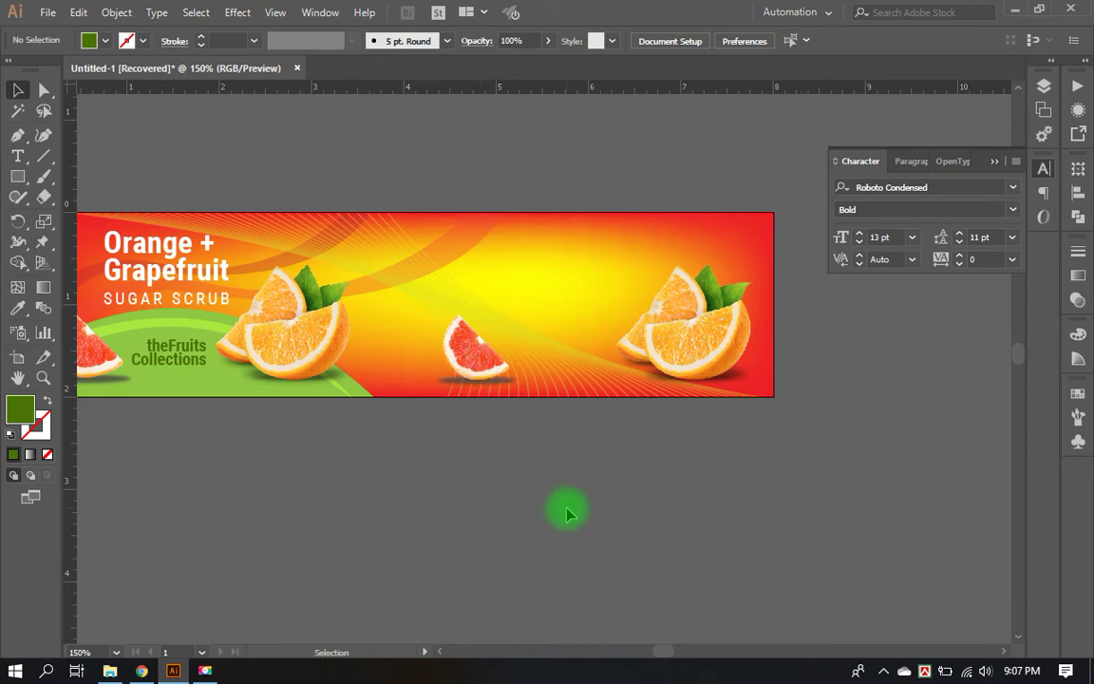
Step: Raise the grapefruit shadow's opacity to 100% and return the grapefruit onto the banner
{"action": "scroll", "coordinate": [671, 447], "scroll_direction": "up", "scroll_amount": 3}
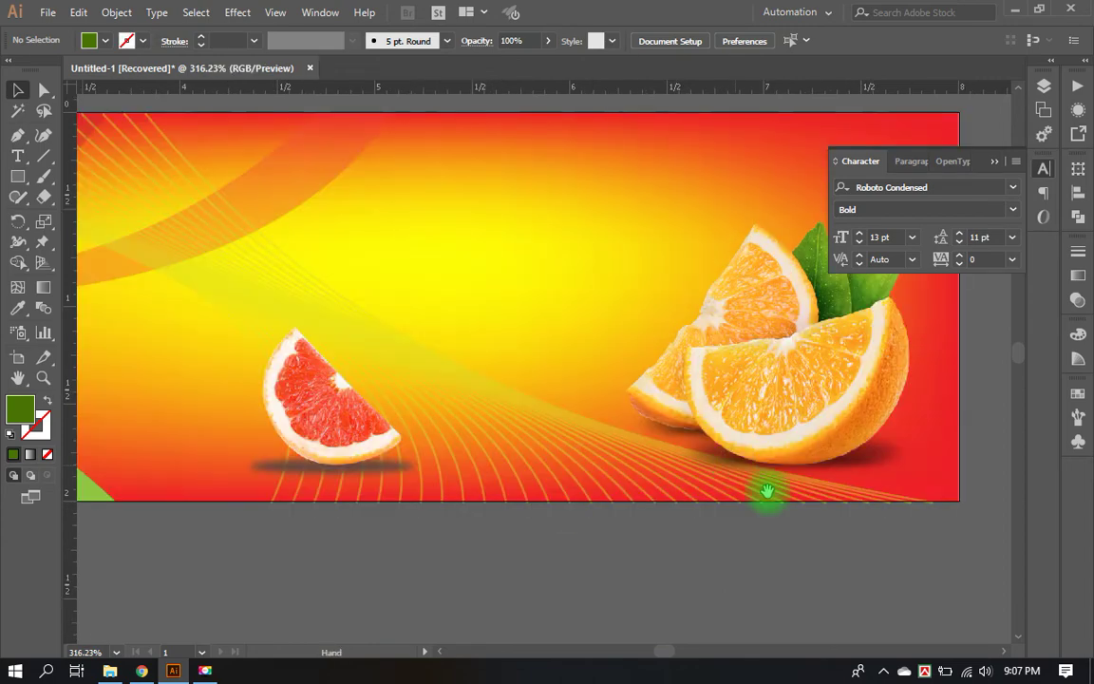
{"action": "left_click", "coordinate": [1003, 157]}
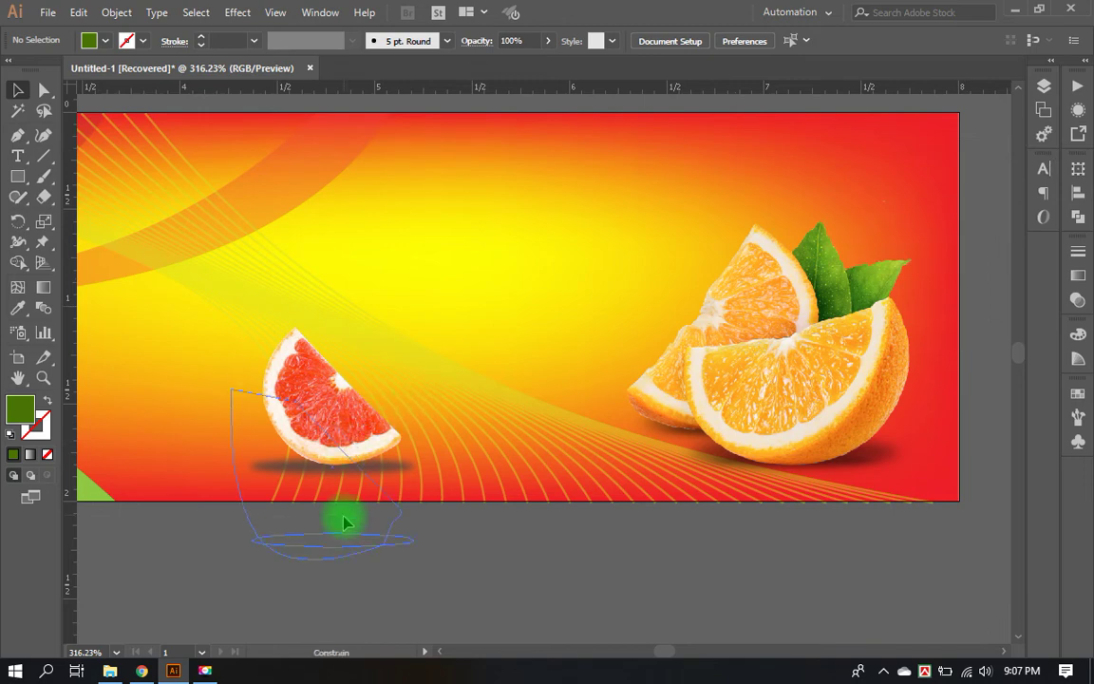
{"action": "left_click_drag", "start_coordinate": [349, 448], "coordinate": [378, 542]}
{"action": "double_click", "coordinate": [411, 547]}
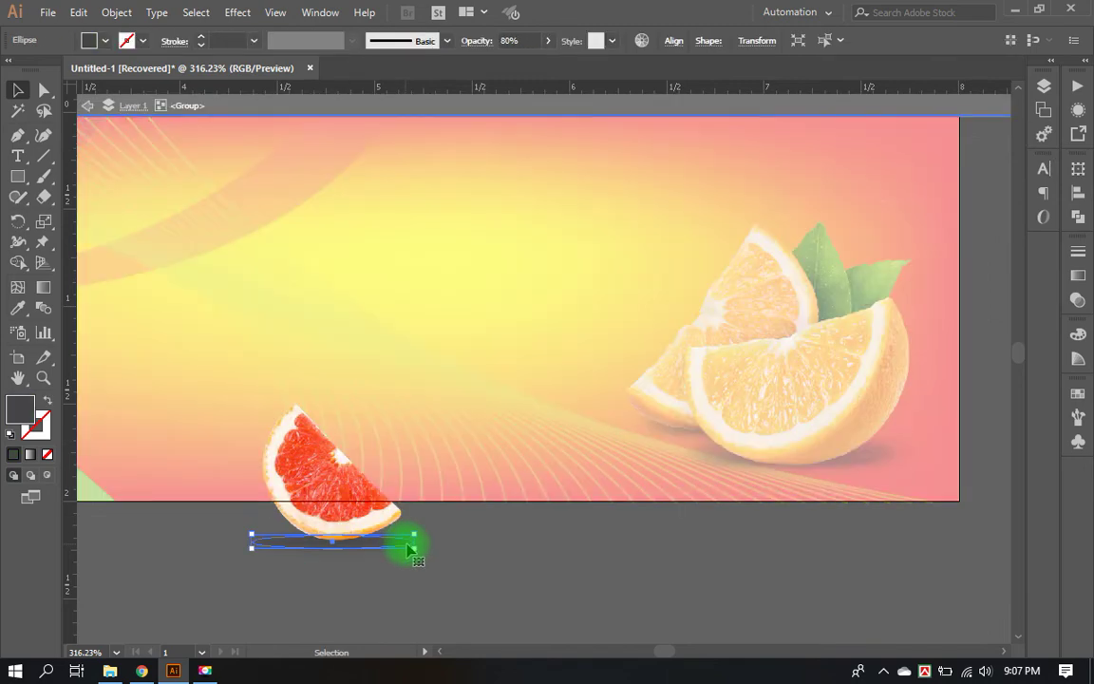
{"action": "left_click", "coordinate": [548, 41]}
{"action": "left_click_drag", "start_coordinate": [492, 52], "coordinate": [546, 54]}
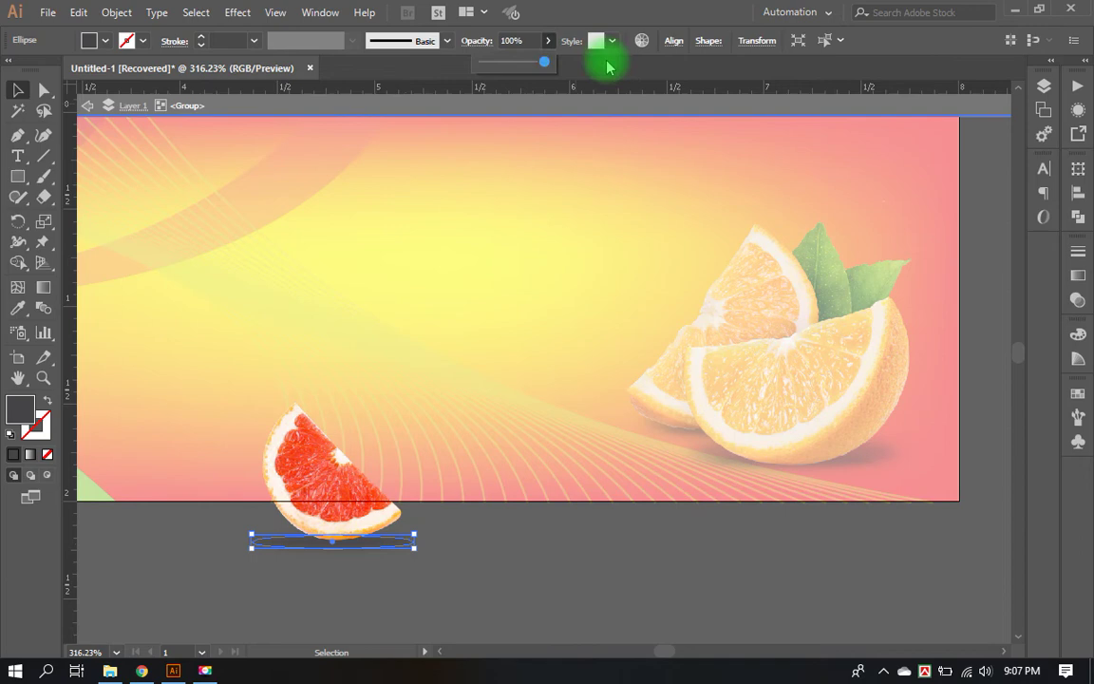
{"action": "double_click", "coordinate": [584, 594]}
{"action": "mouse_move", "coordinate": [349, 518]}
{"action": "left_mouse_down"}
{"action": "mouse_move", "coordinate": [353, 442]}
{"action": "mouse_move", "coordinate": [344, 449]}
{"action": "left_mouse_up"}
{"action": "left_click", "coordinate": [470, 564]}
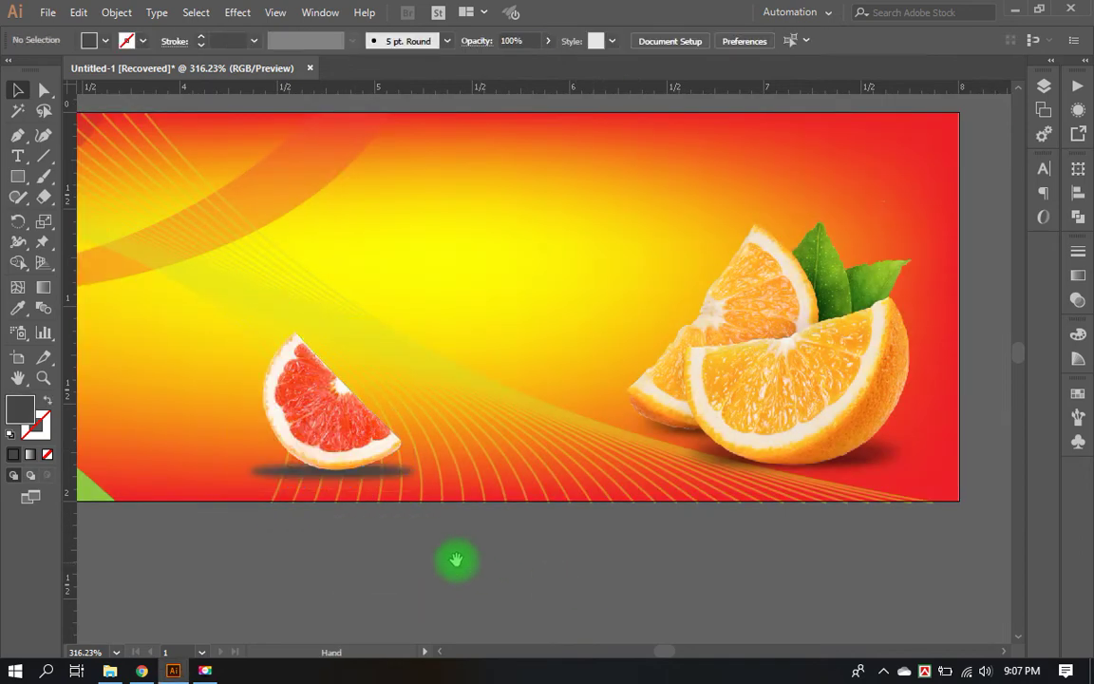
Step: Inspect the shadow ellipse's fill inside the grapefruit group, then view the banner at 300%
{"action": "key", "text": "ctrl+alt+space"}
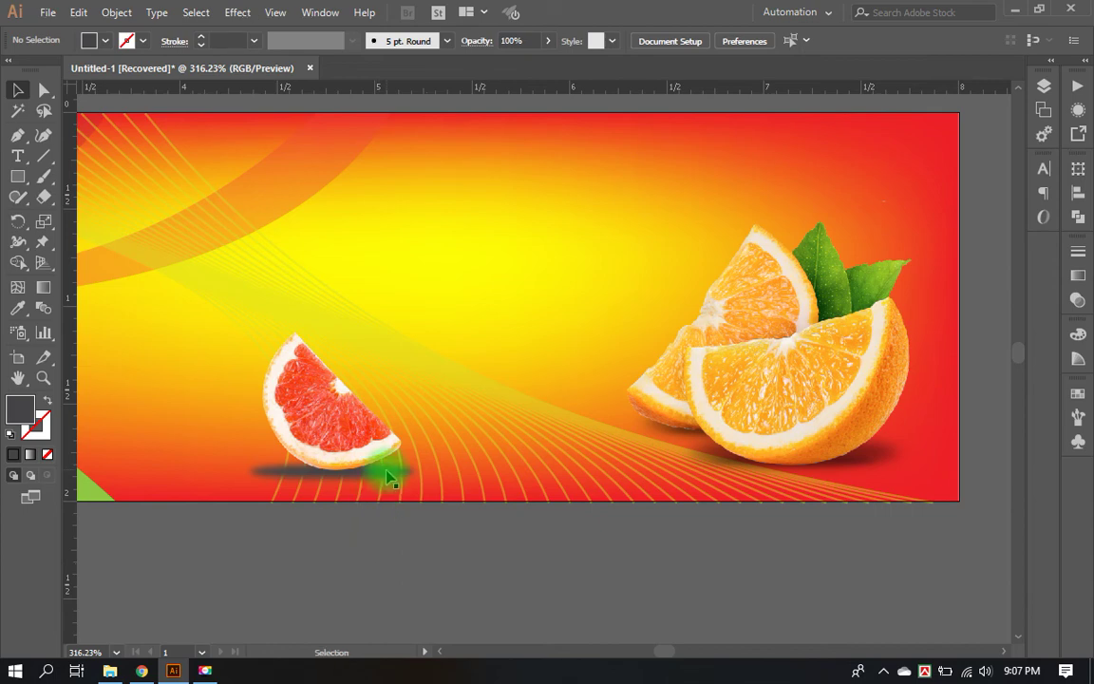
{"action": "double_click", "coordinate": [387, 477]}
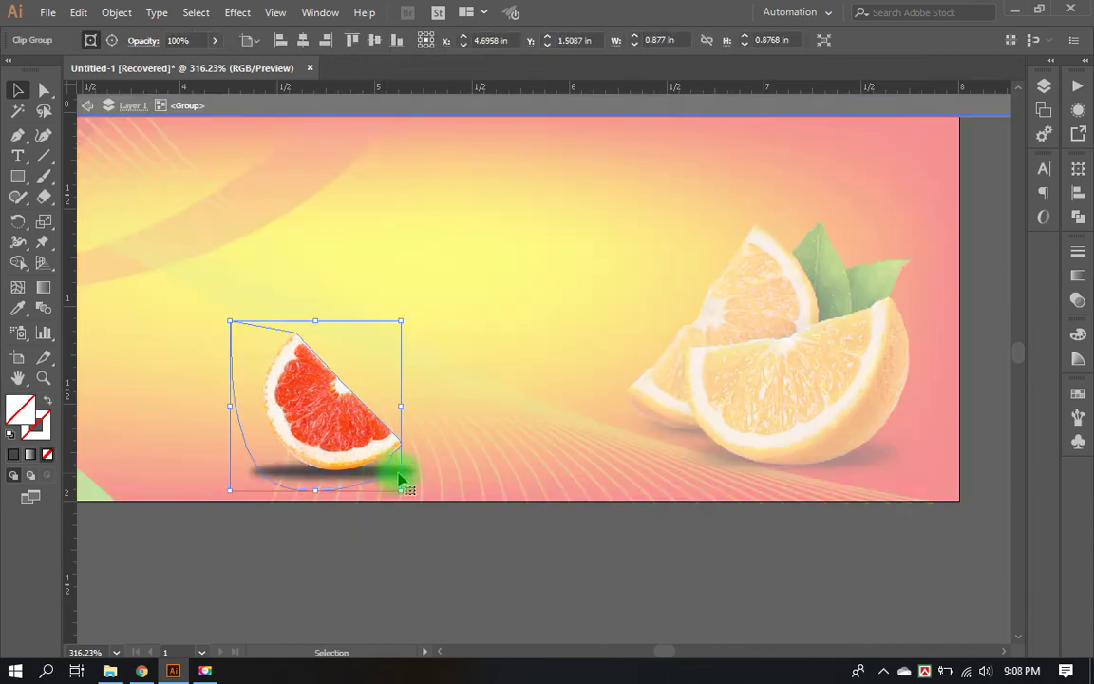
{"action": "left_click", "coordinate": [399, 478]}
{"action": "left_click", "coordinate": [103, 40]}
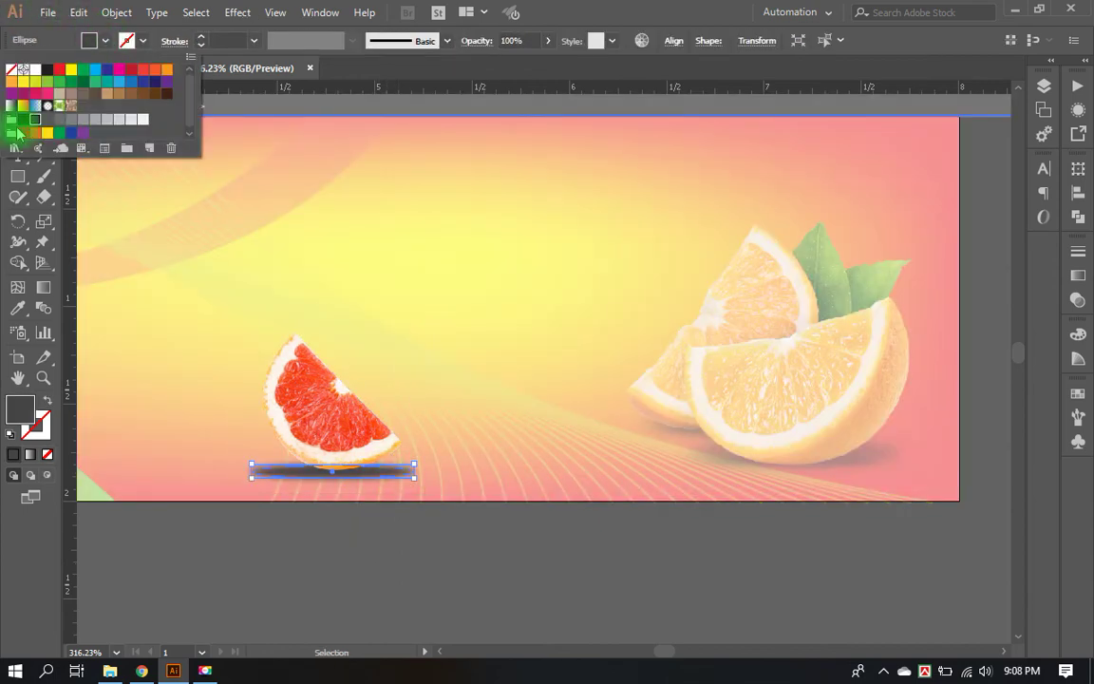
{"action": "double_click", "coordinate": [418, 518]}
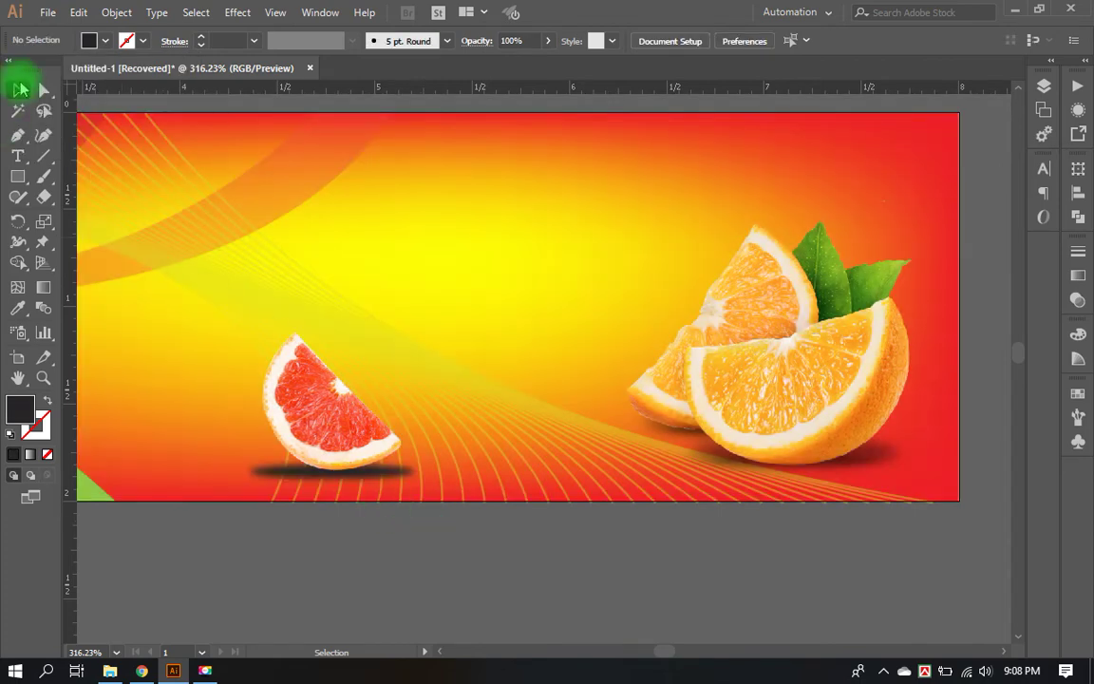
{"action": "left_click", "coordinate": [494, 566], "text": "ctrl+alt"}
{"action": "left_click_drag", "start_coordinate": [461, 530], "coordinate": [535, 501]}
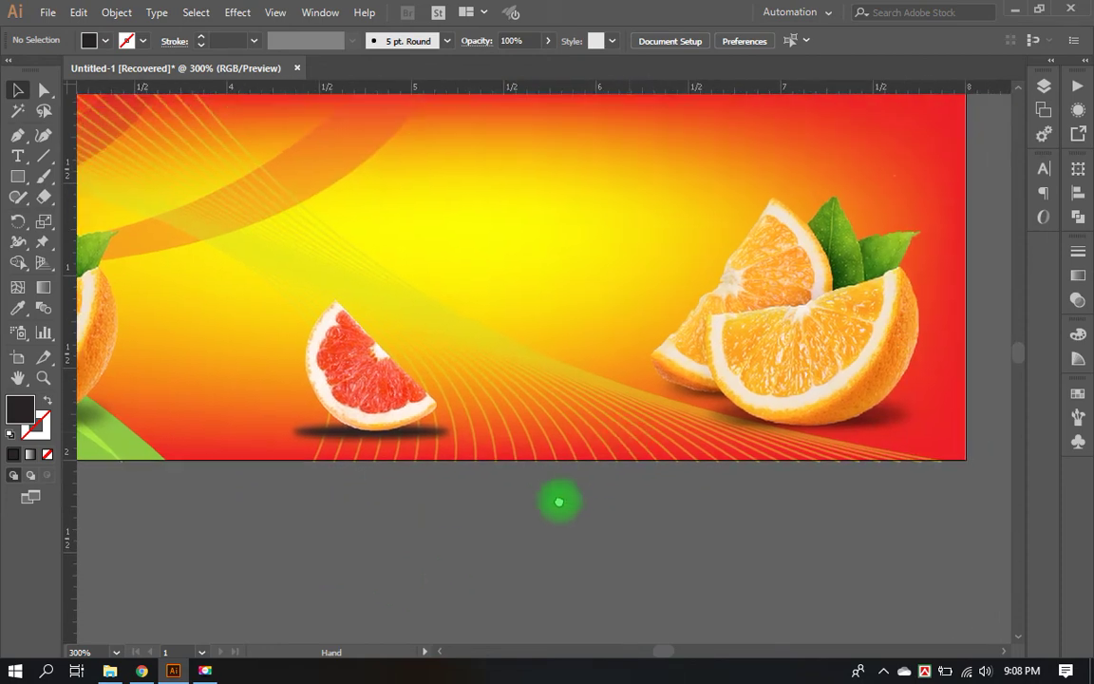
Step: Add a left-aligned Roboto Condensed Bold 'Nutrition Facts' text above the label
{"action": "left_click", "coordinate": [17, 156]}
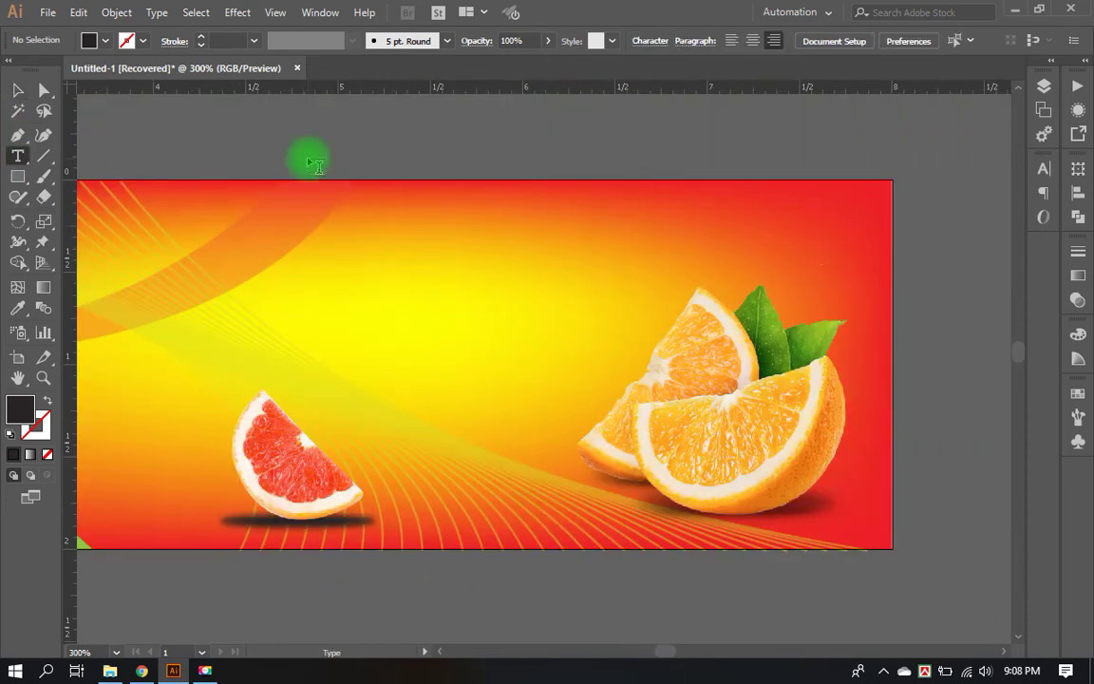
{"action": "left_click", "coordinate": [316, 164]}
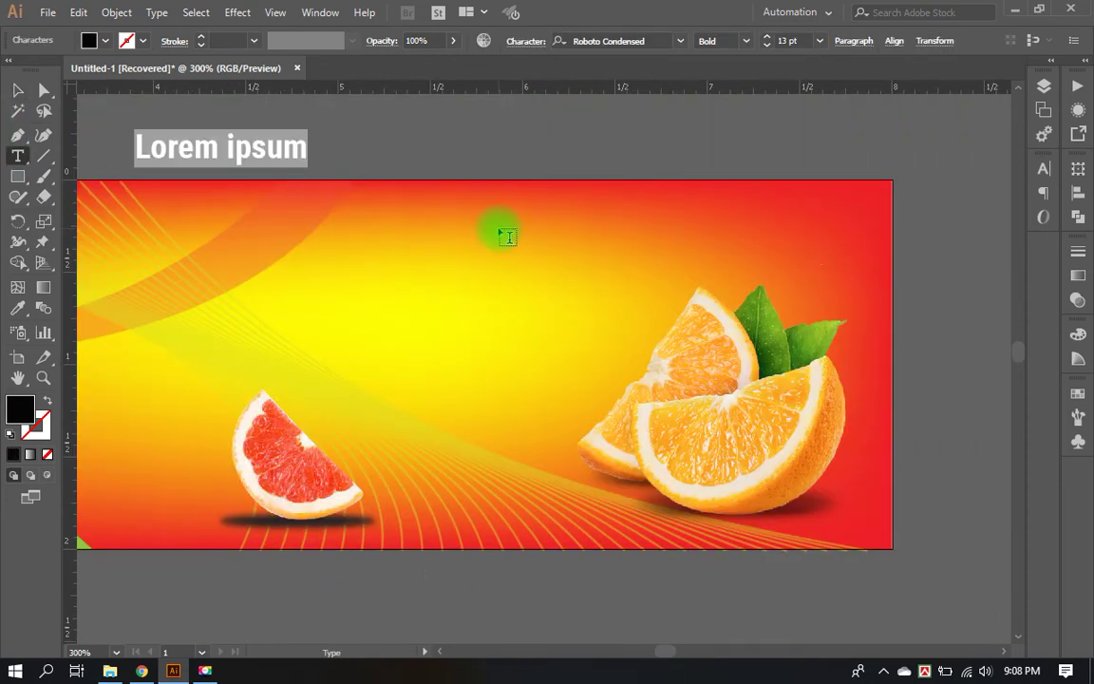
{"action": "left_click", "coordinate": [848, 41]}
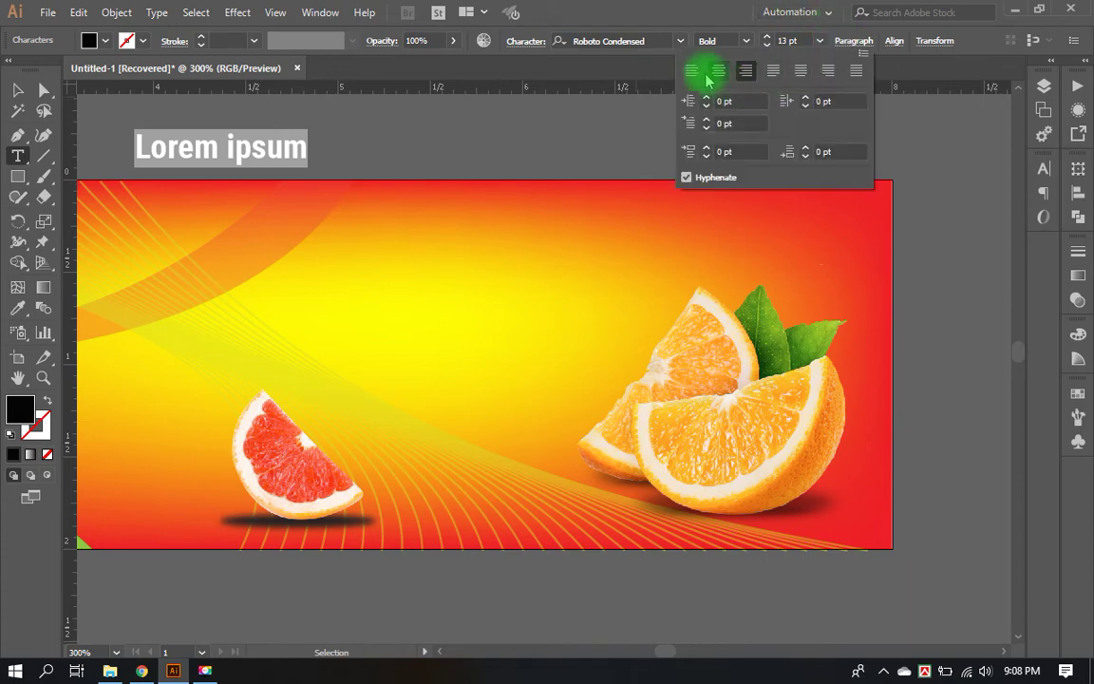
{"action": "left_click", "coordinate": [701, 71]}
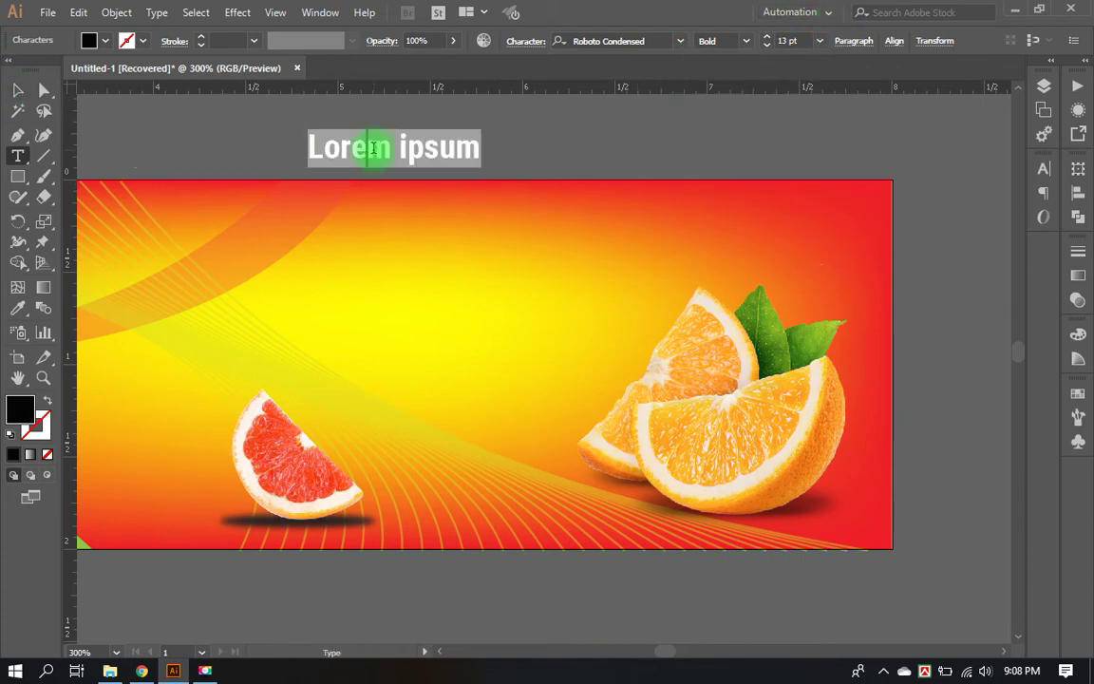
{"action": "left_click_drag", "start_coordinate": [314, 147], "coordinate": [494, 145]}
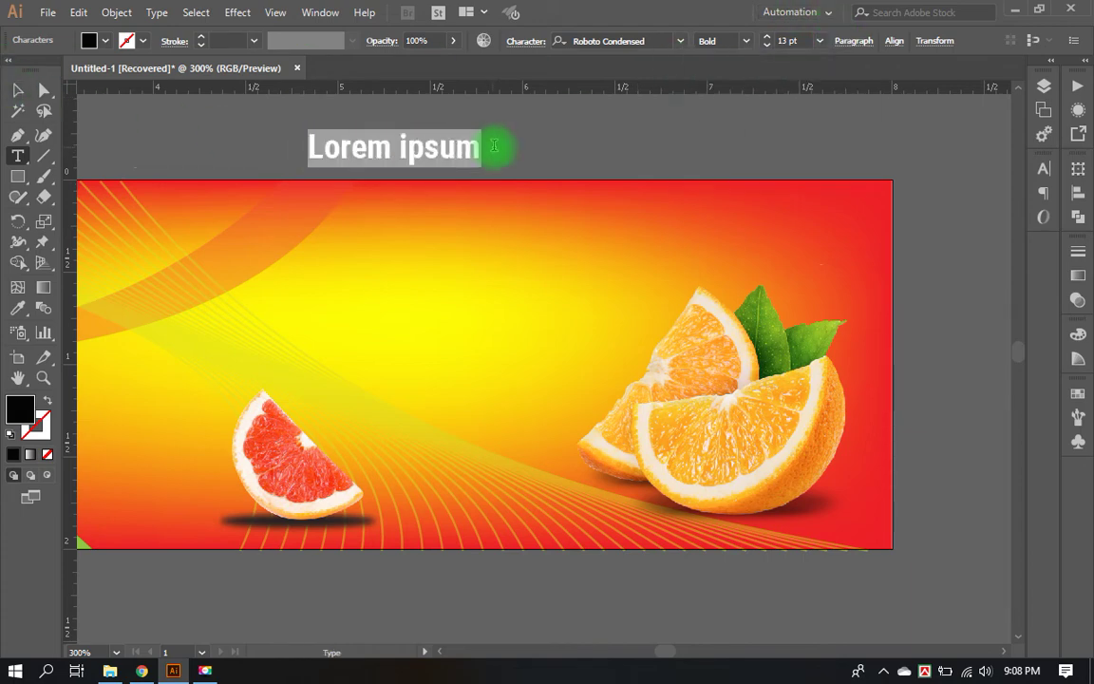
{"action": "type", "text": "Nutrition Facts"}
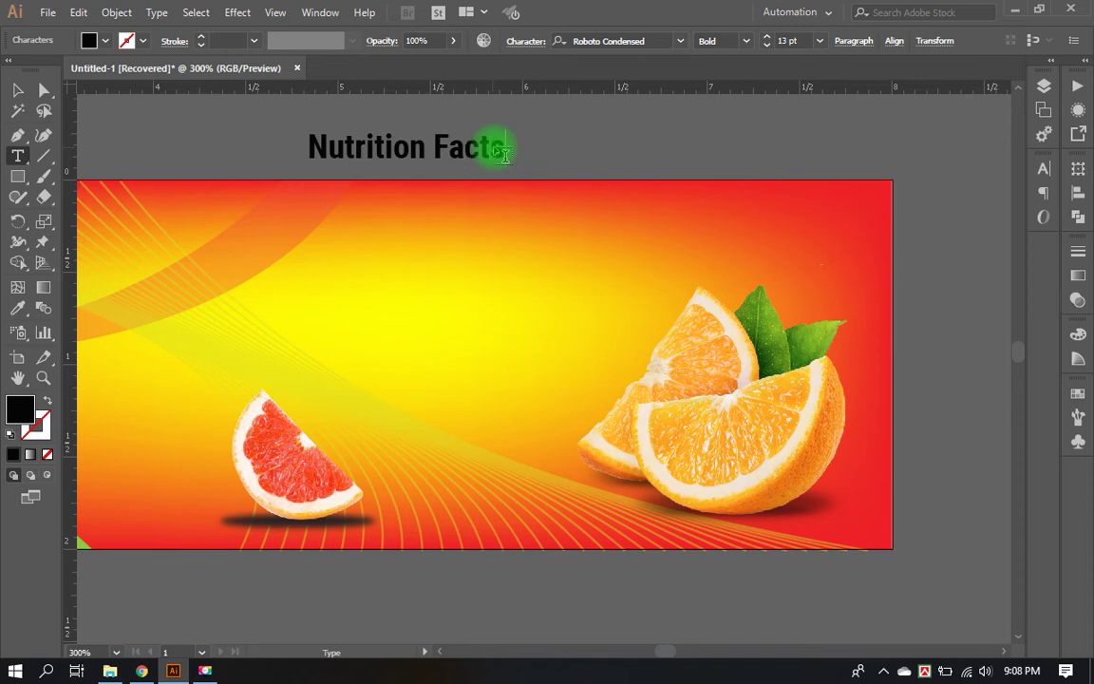
{"action": "left_click", "coordinate": [17, 90]}
{"action": "left_click", "coordinate": [582, 144]}
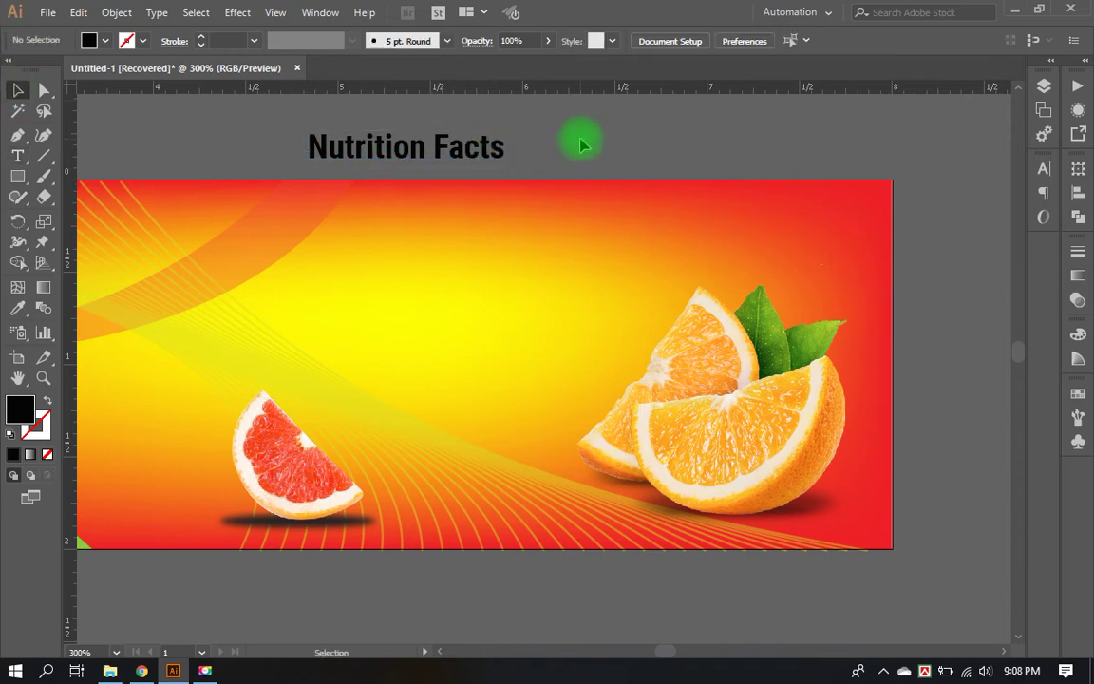
Step: Move the Nutrition Facts heading into empty space right of the label
{"action": "key", "text": "space"}
{"action": "key", "text": "ctrl+minus"}
{"action": "key", "text": "ctrl+minus"}
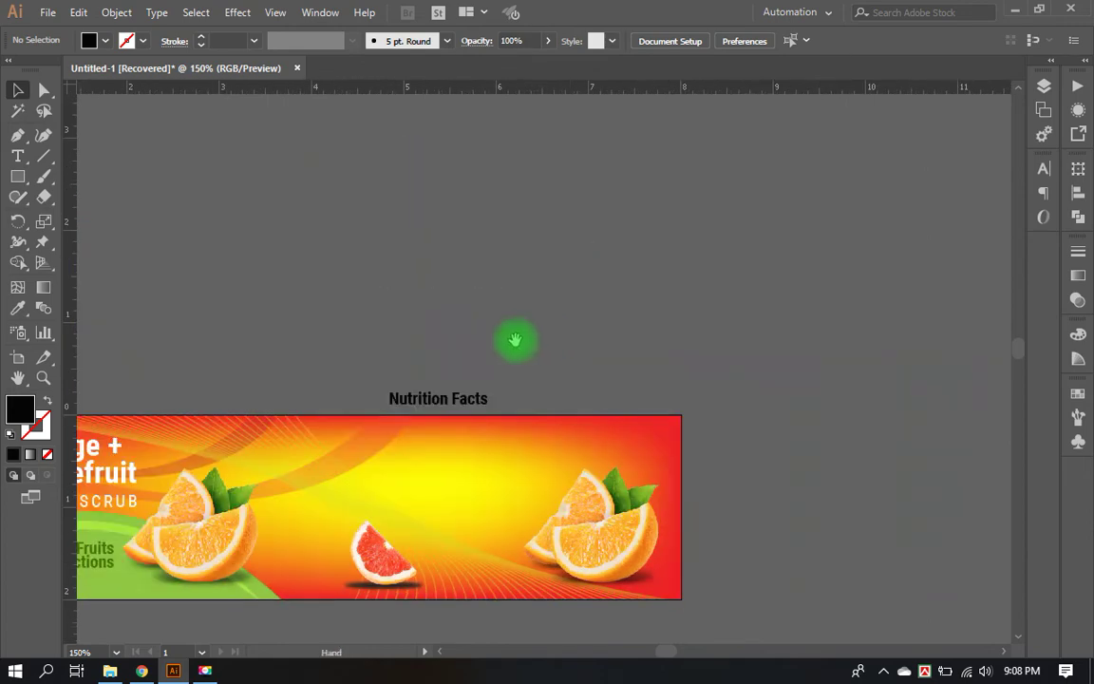
{"action": "left_click_drag", "start_coordinate": [516, 339], "coordinate": [179, 288]}
{"action": "left_click_drag", "start_coordinate": [557, 309], "coordinate": [579, 309]}
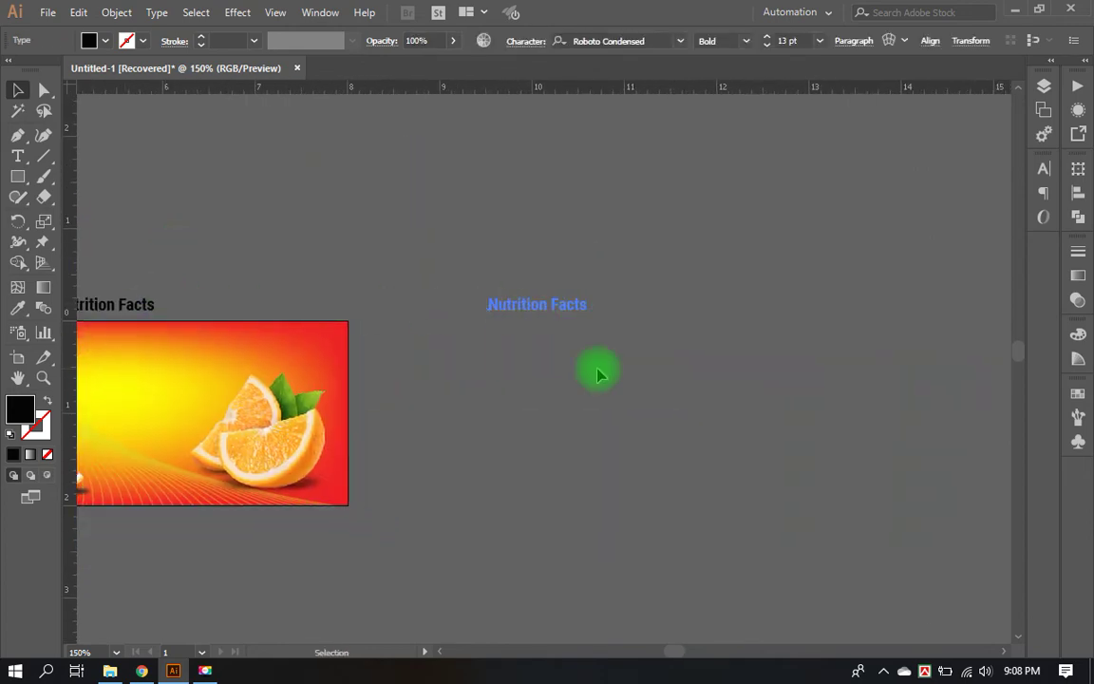
{"action": "left_click", "coordinate": [599, 371]}
Step: Surround the heading with an unfilled, 1 pt black-stroked rectangle
{"action": "left_click", "coordinate": [17, 177]}
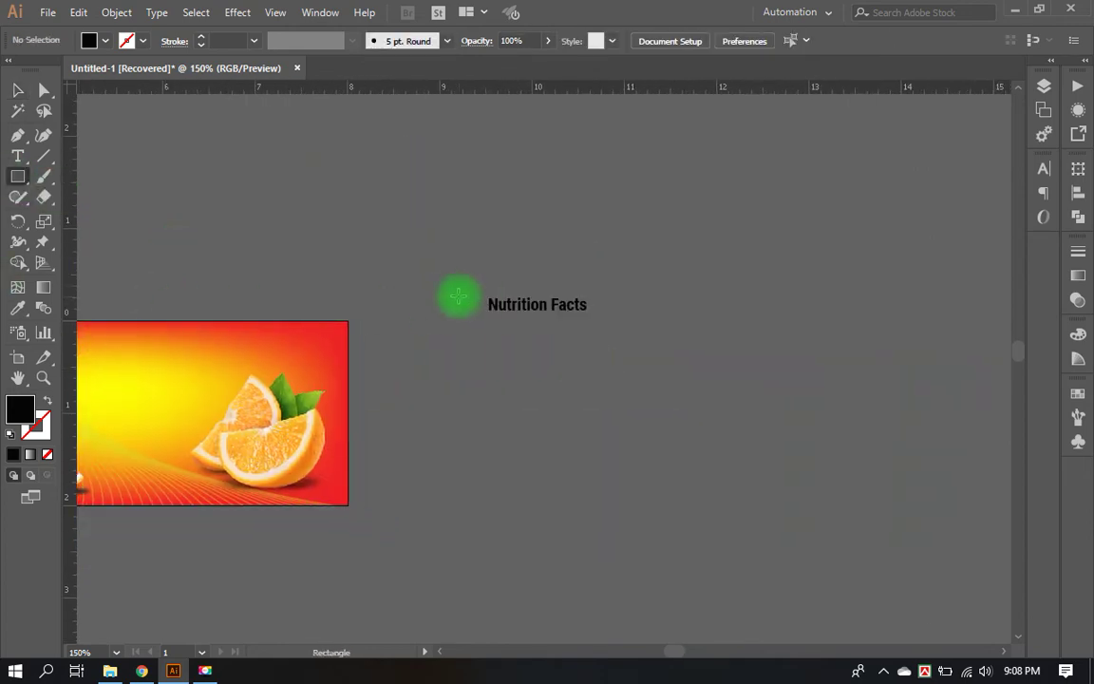
{"action": "left_click_drag", "start_coordinate": [444, 294], "coordinate": [626, 453]}
{"action": "key", "text": "v"}
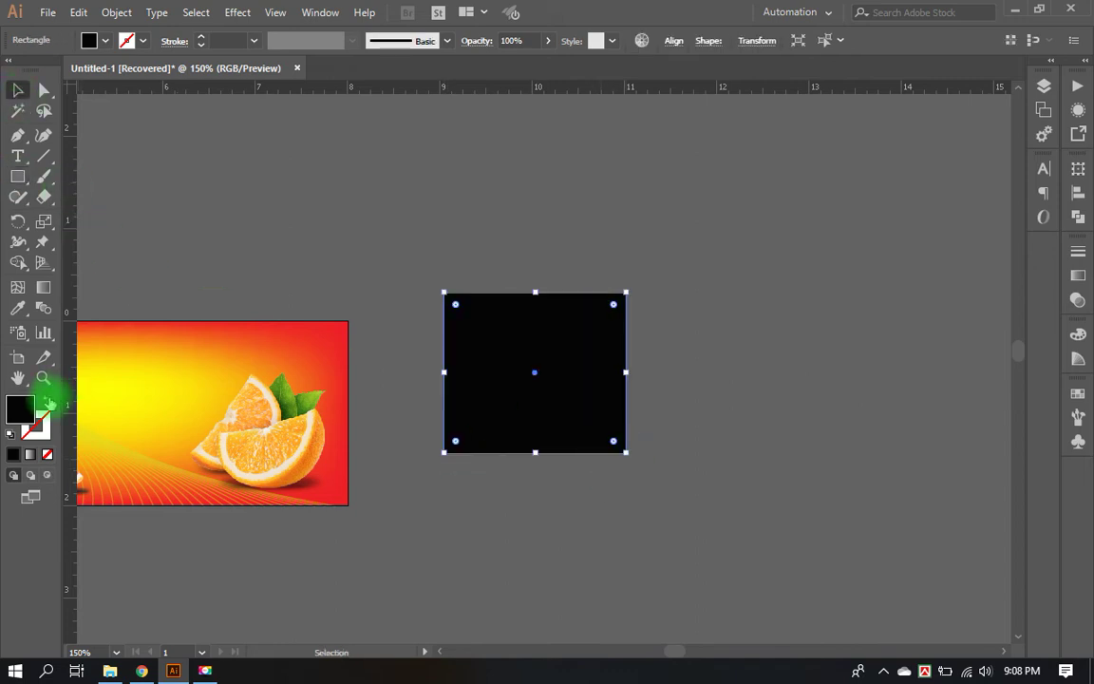
{"action": "left_click", "coordinate": [48, 403]}
{"action": "left_click", "coordinate": [681, 513]}
{"action": "key", "text": "z"}
{"action": "left_click_drag", "start_coordinate": [463, 303], "coordinate": [816, 499]}
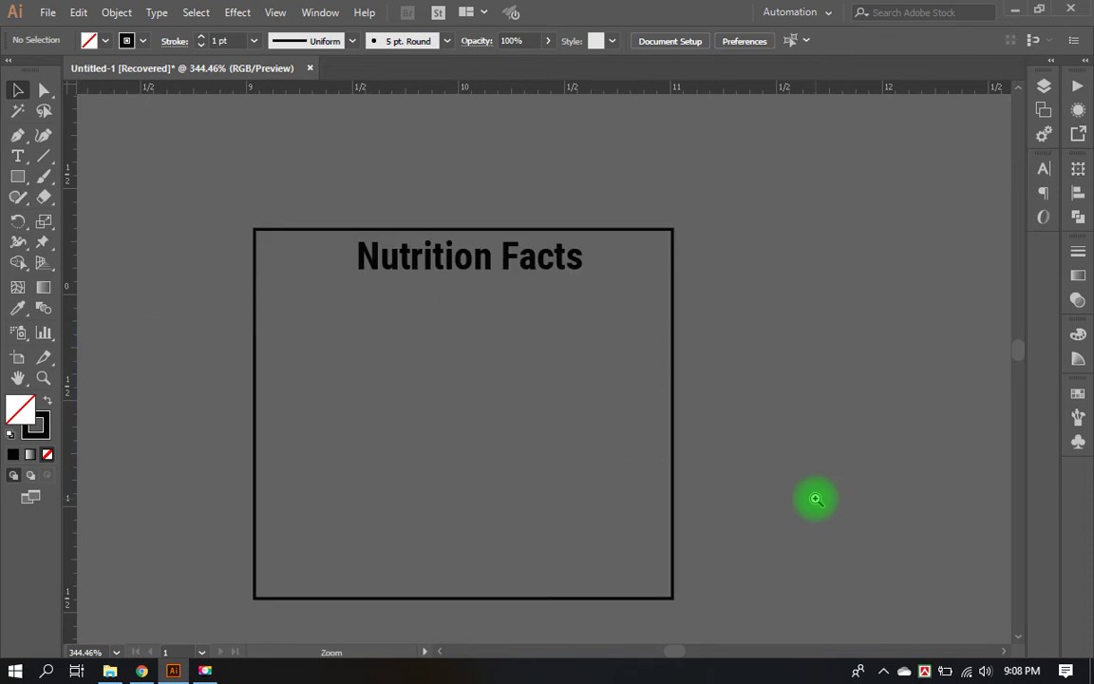
Step: Draw a horizontal line across the box just under the heading
{"action": "key", "text": "v"}
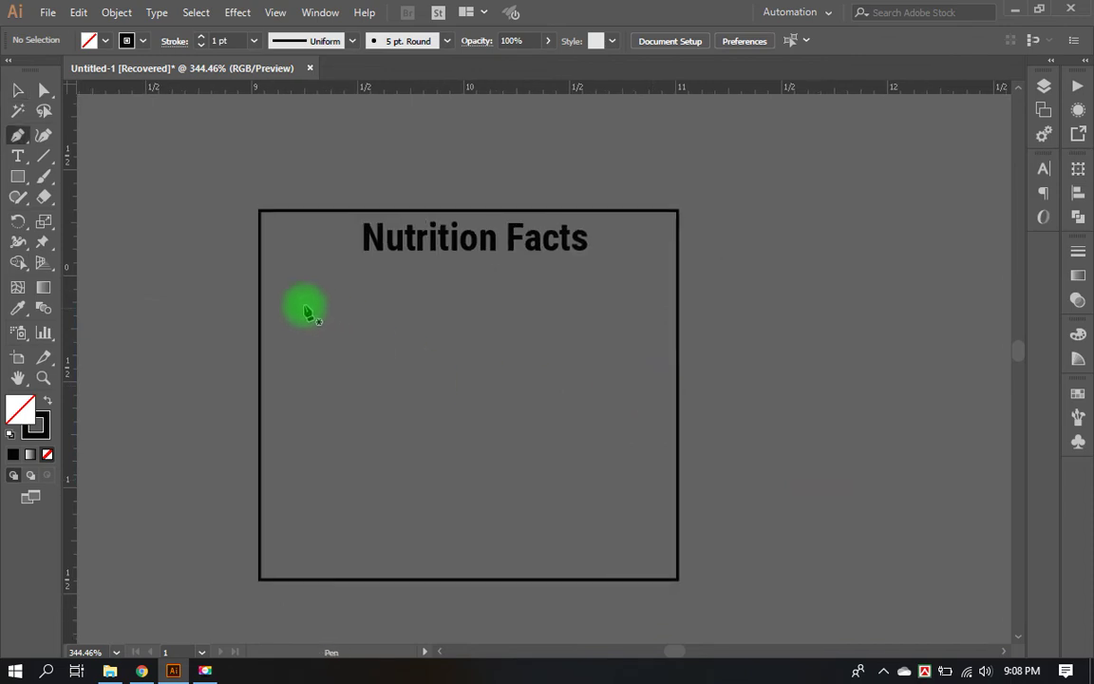
{"action": "key", "text": "p"}
{"action": "left_click", "coordinate": [260, 269]}
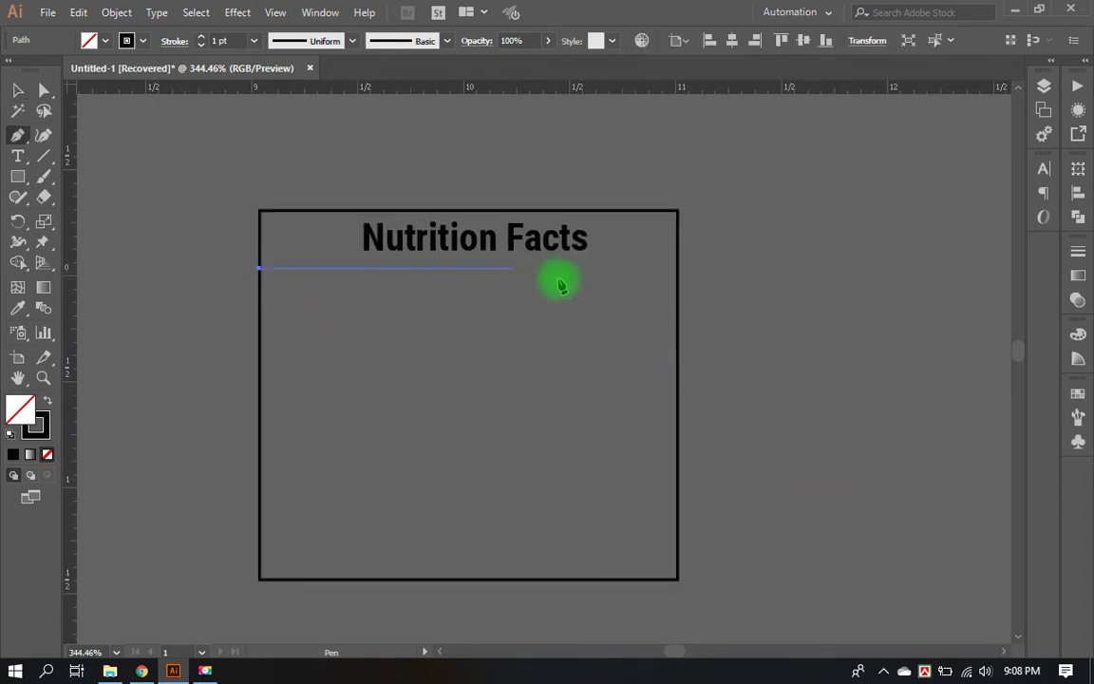
{"action": "left_click", "coordinate": [678, 269]}
{"action": "key", "text": "v"}
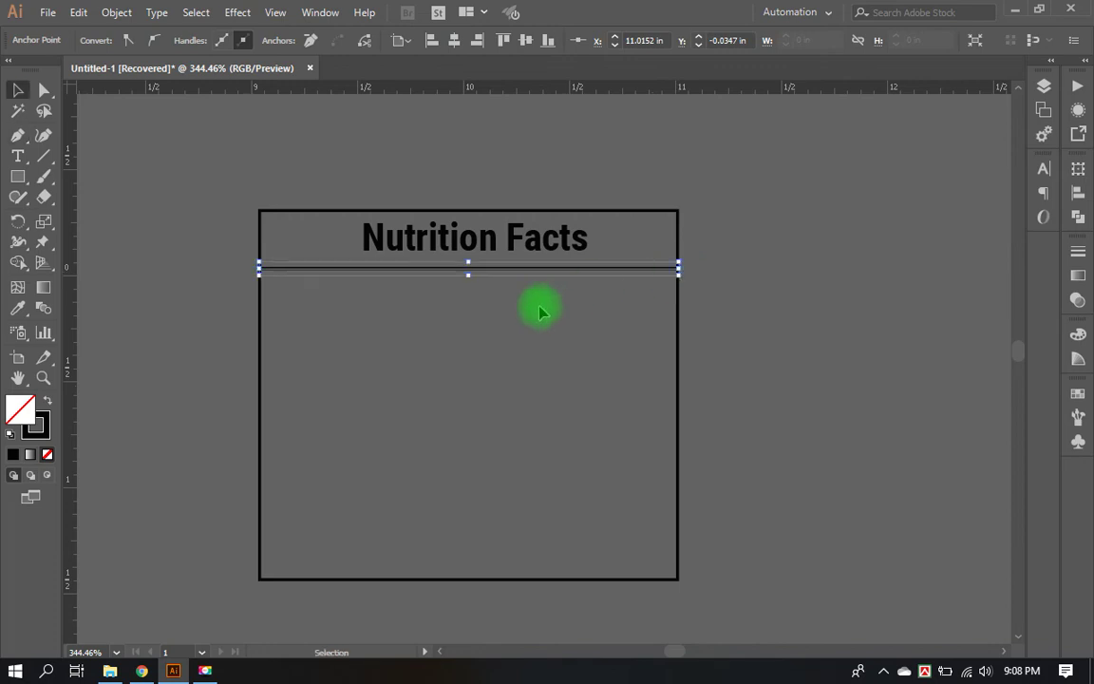
{"action": "left_click", "coordinate": [558, 278]}
{"action": "left_click_drag", "start_coordinate": [559, 270], "coordinate": [560, 258]}
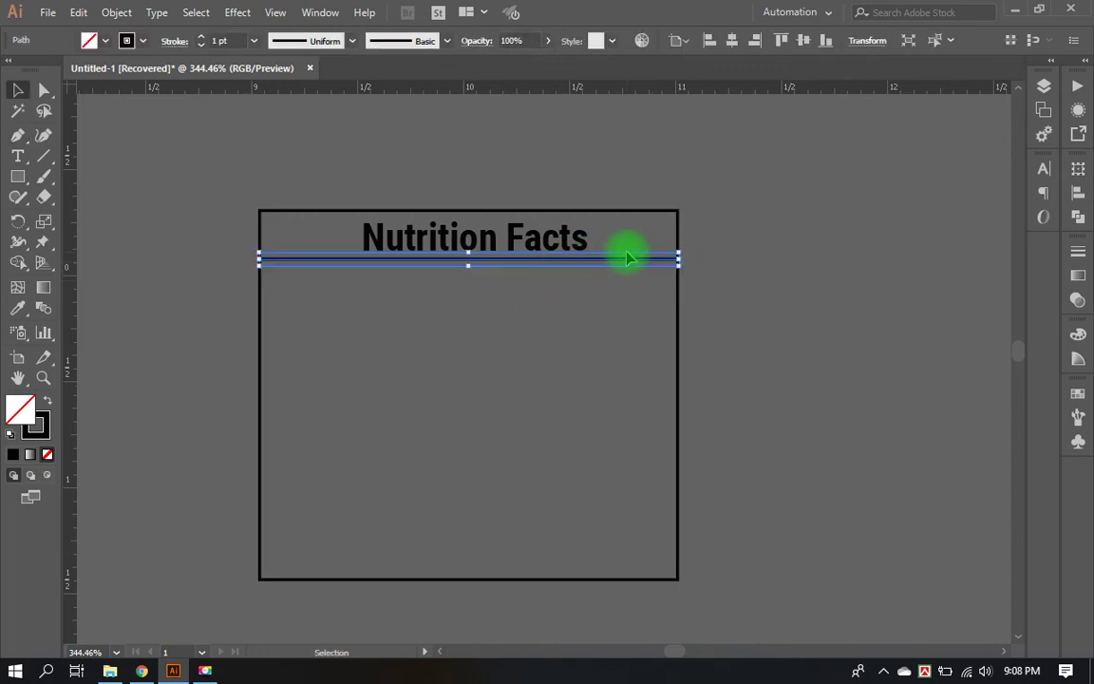
Step: Repeat copies of the line down the box (Ctrl+D) to form evenly spaced rows
{"action": "left_click_drag", "start_coordinate": [626, 266], "coordinate": [630, 303]}
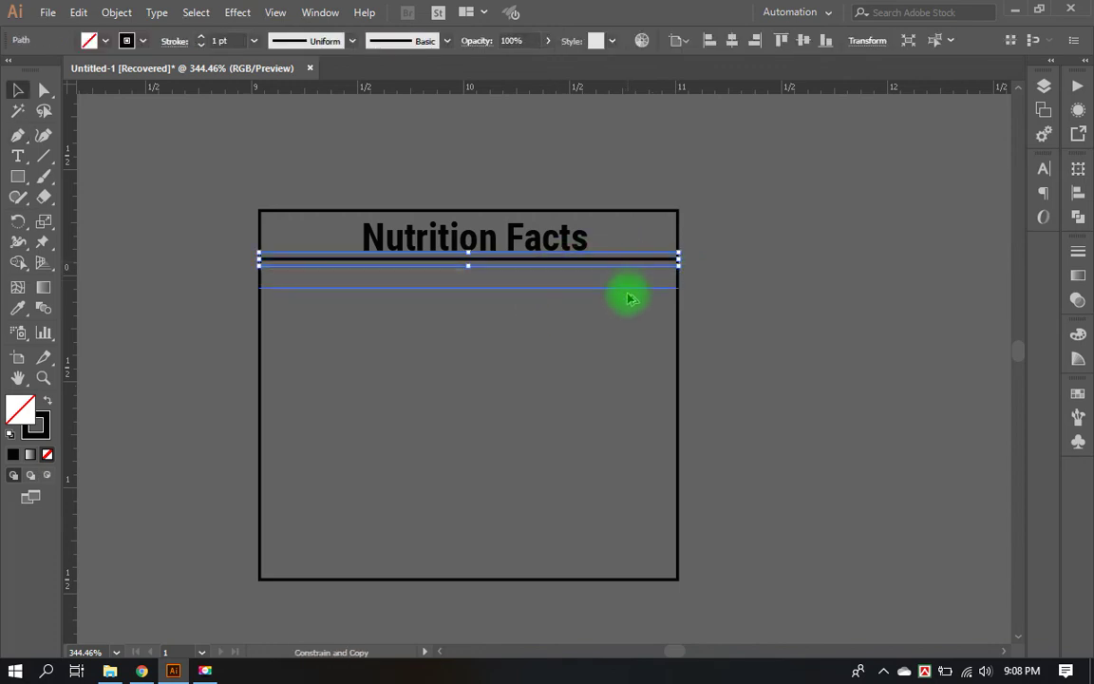
{"action": "key", "text": "a"}
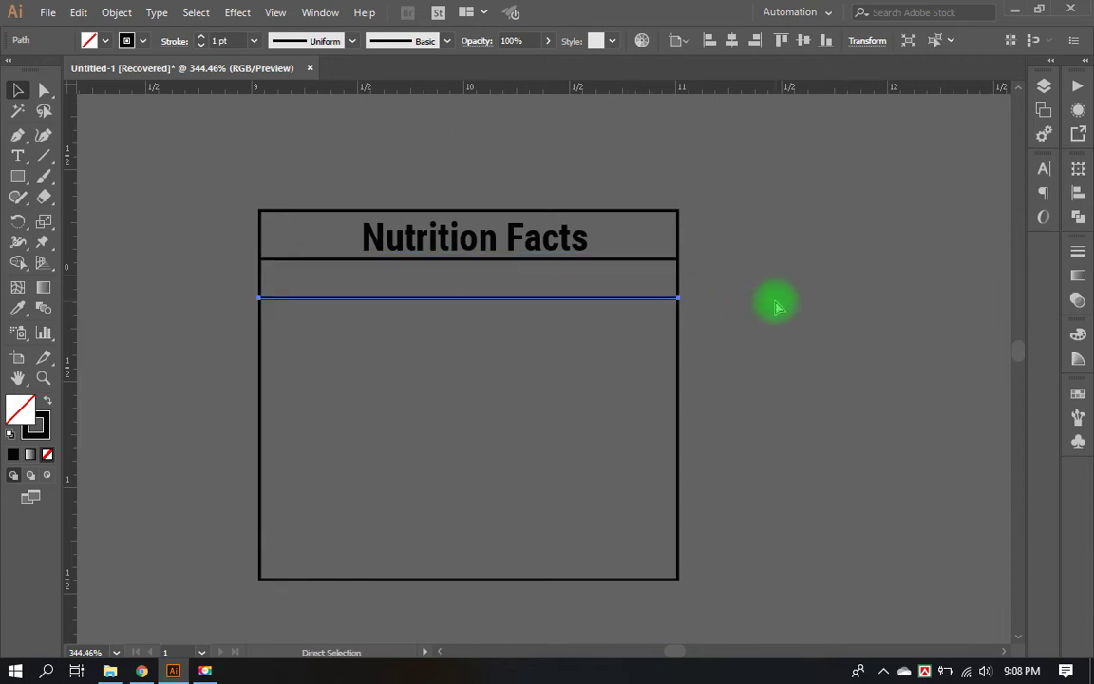
{"action": "key", "text": "ctrl+d"}
{"action": "key", "text": "ctrl+d"}
{"action": "key", "text": "ctrl+d"}
{"action": "key", "text": "ctrl+d"}
{"action": "key", "text": "ctrl+d"}
{"action": "key", "text": "ctrl+d"}
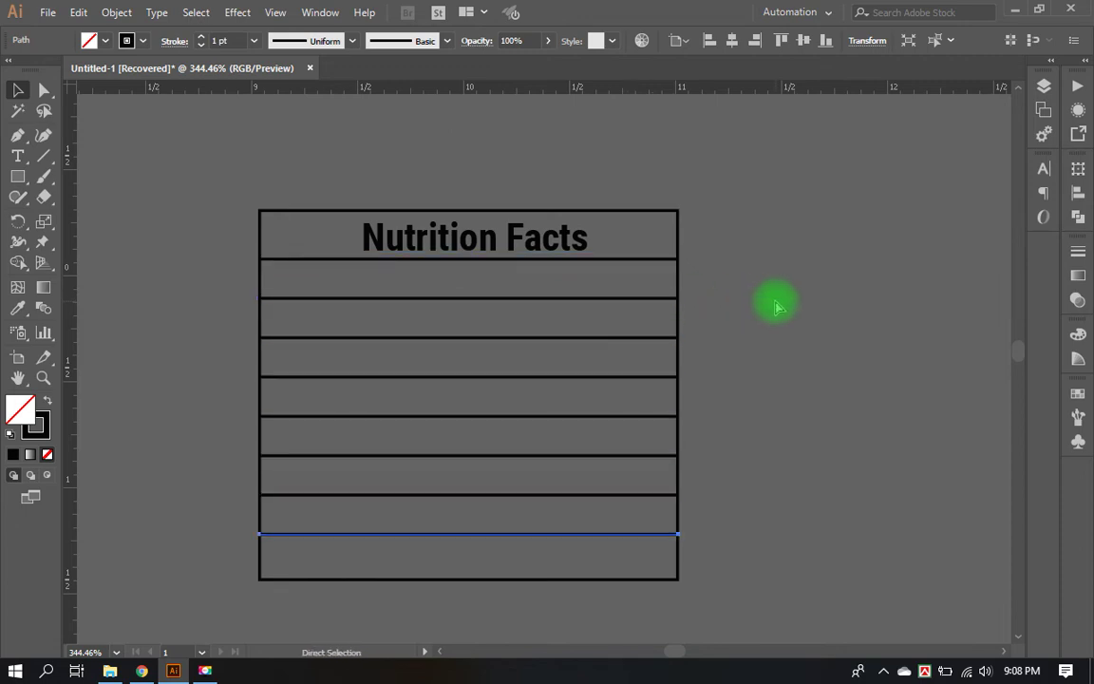
{"action": "key", "text": "v"}
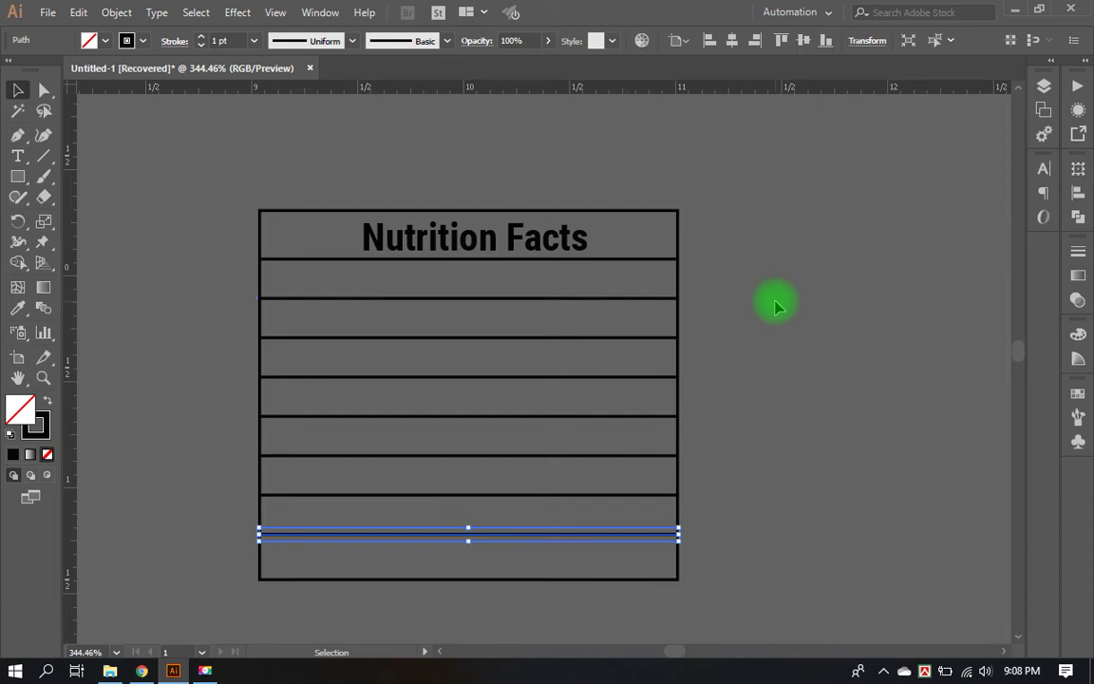
{"action": "left_click", "coordinate": [741, 465]}
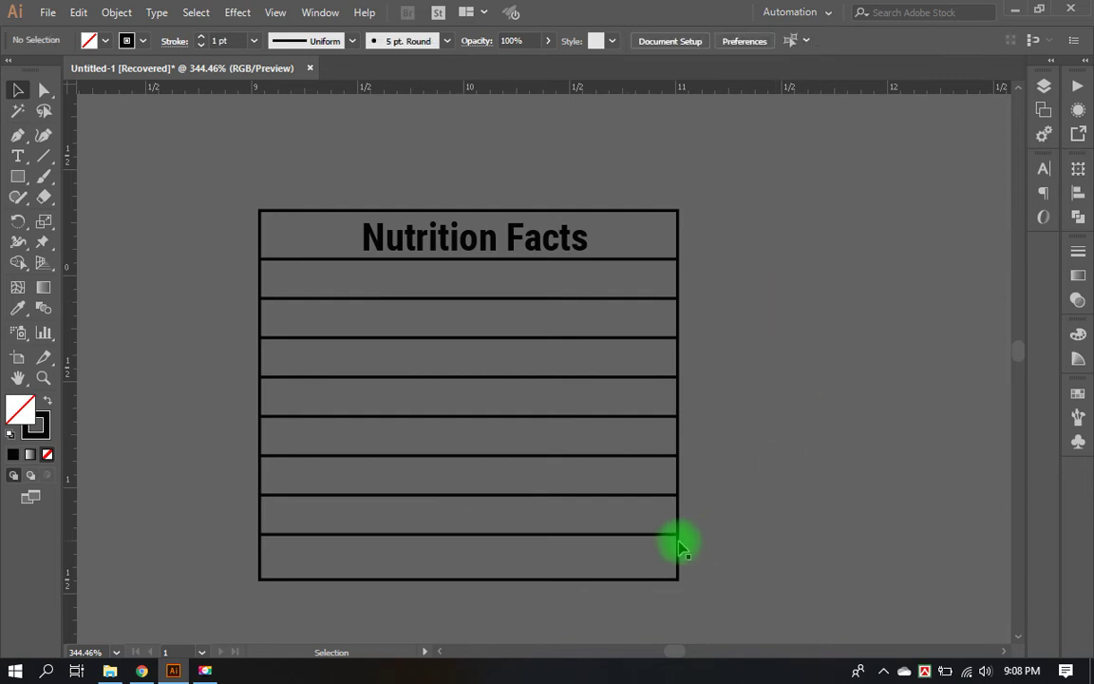
{"action": "left_click", "coordinate": [677, 576]}
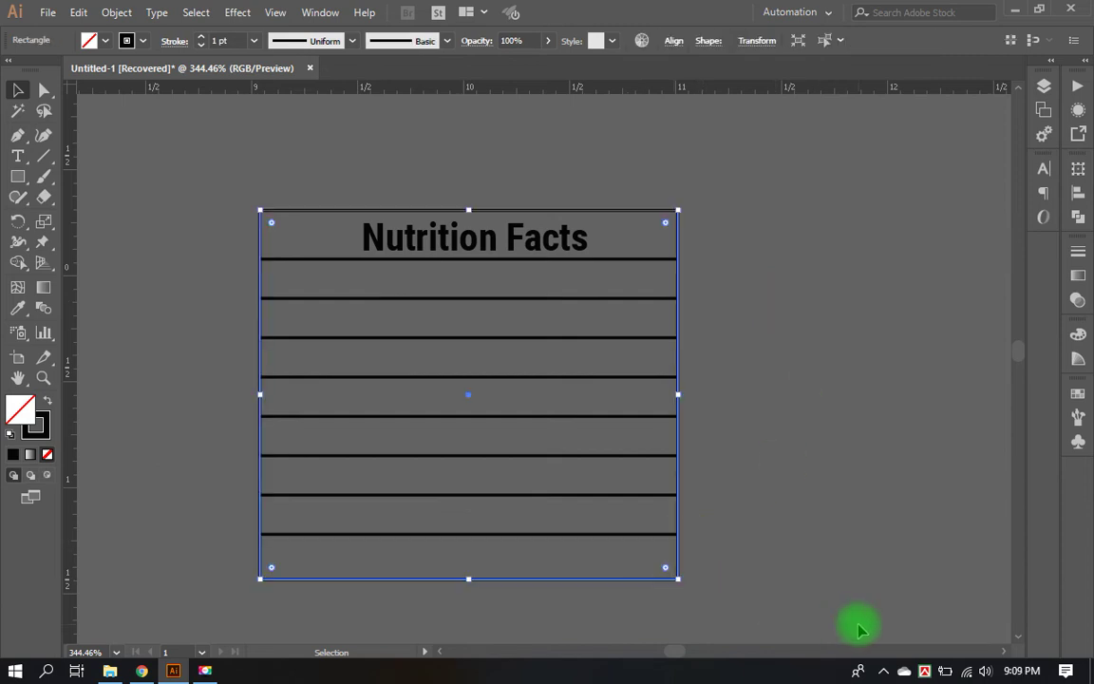
{"action": "left_click", "coordinate": [858, 630]}
Step: Nudge the Nutrition Facts heading within the header row and select the bottom row line
{"action": "left_click", "coordinate": [538, 249]}
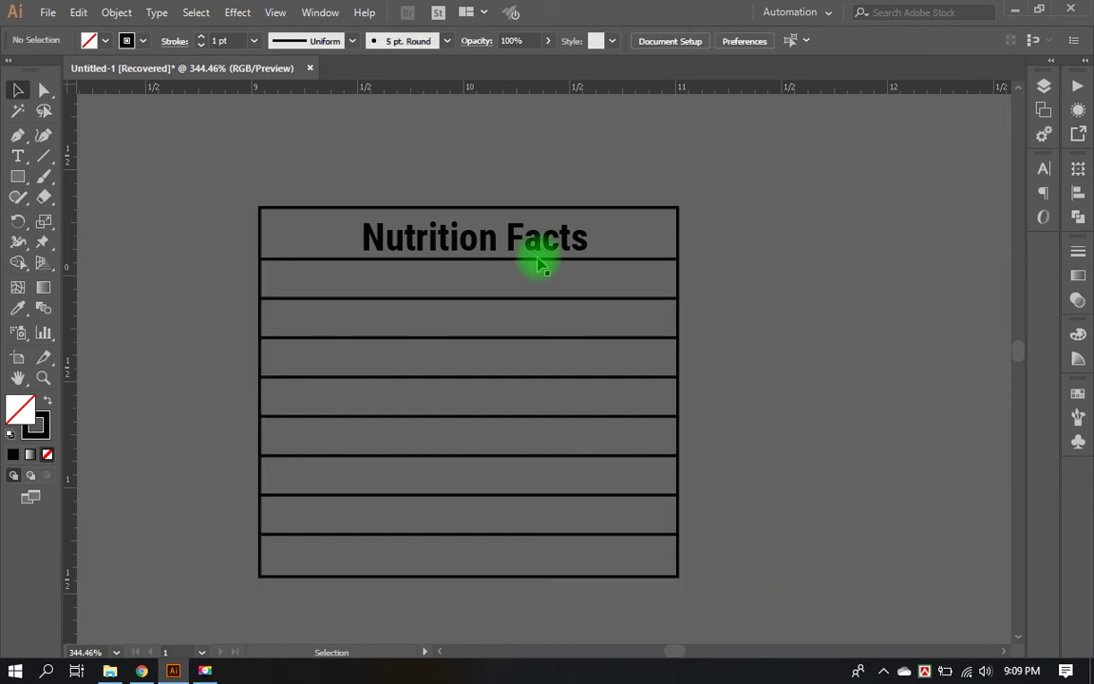
{"action": "left_click_drag", "start_coordinate": [537, 250], "coordinate": [477, 249]}
{"action": "left_click", "coordinate": [806, 327]}
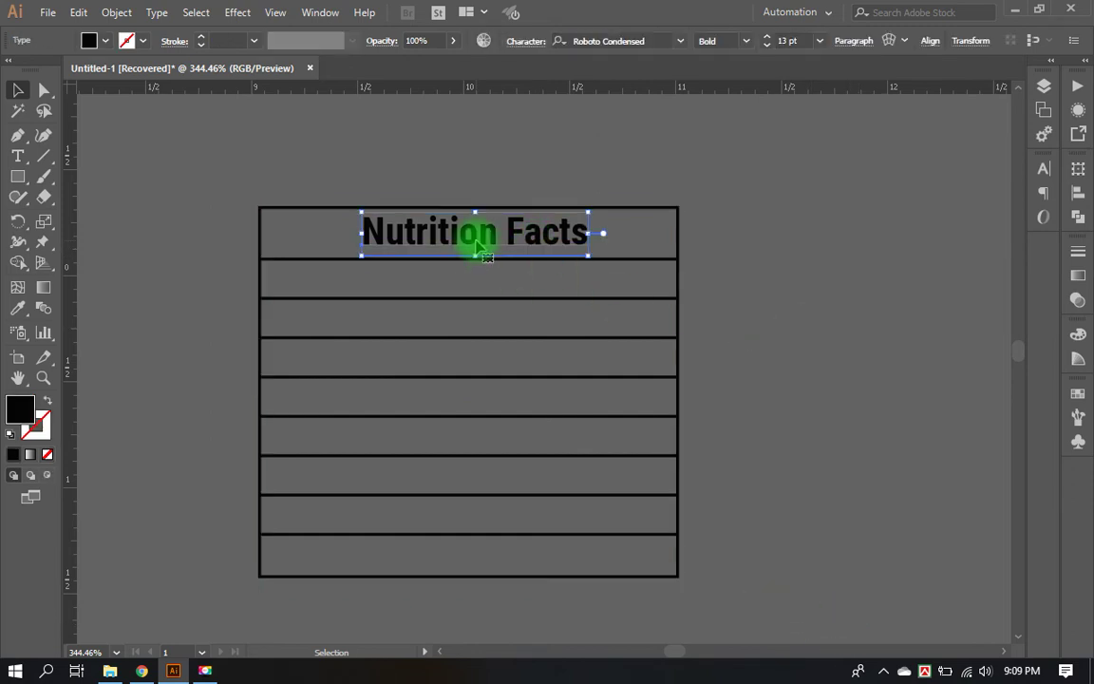
{"action": "left_click", "coordinate": [822, 380]}
{"action": "key", "text": "a"}
{"action": "left_click", "coordinate": [591, 569]}
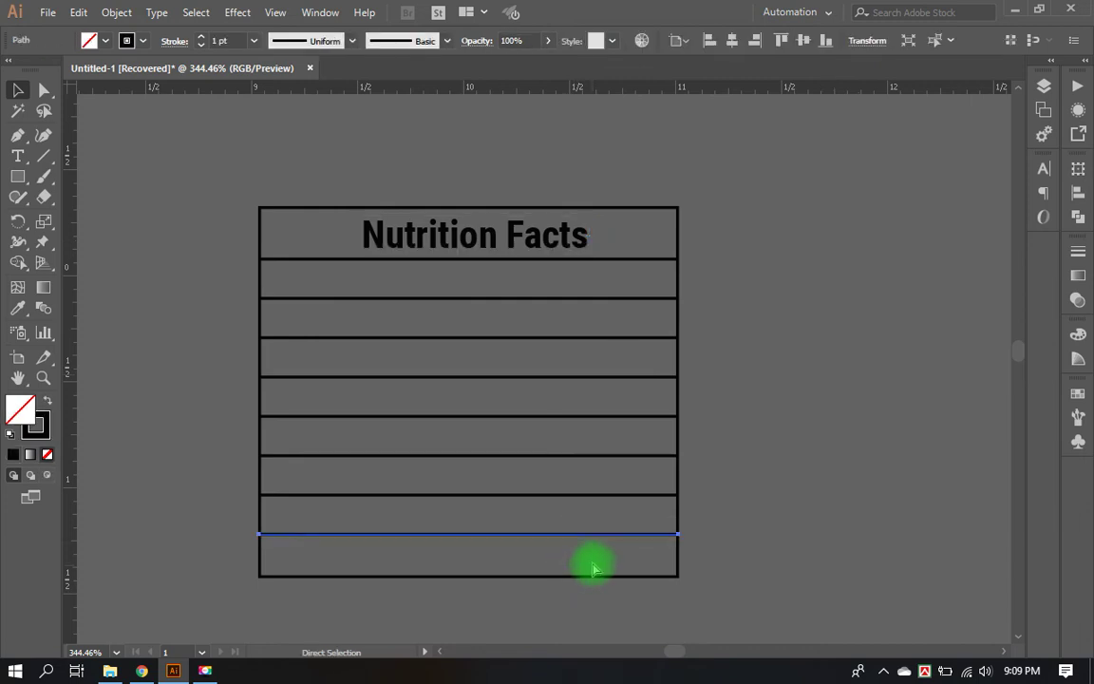
{"action": "left_click", "coordinate": [581, 535]}
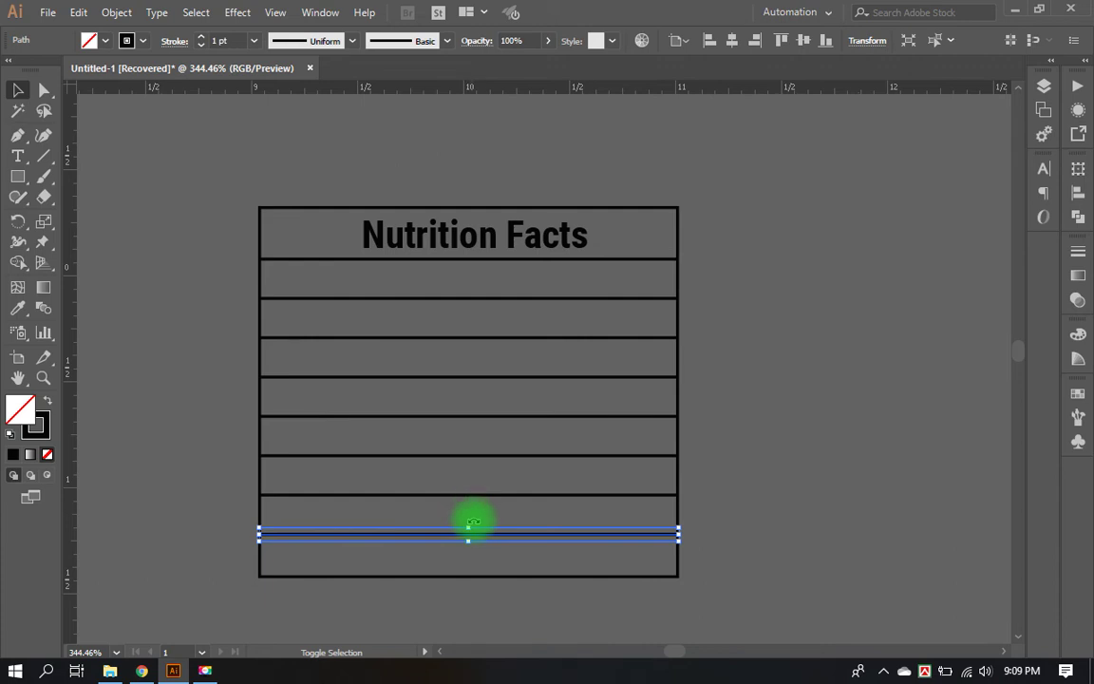
Step: Turn a copy of the line into a vertical column divider, shortened to the header line and moved left
{"action": "left_click_drag", "start_coordinate": [471, 524], "coordinate": [577, 530]}
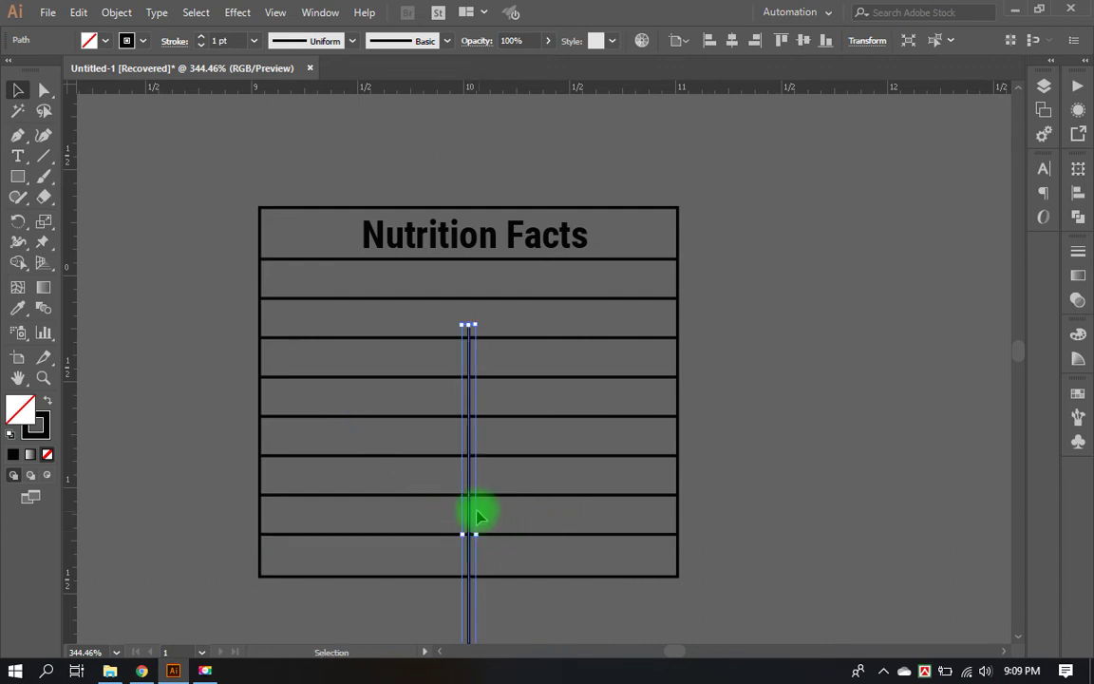
{"action": "left_click_drag", "start_coordinate": [564, 419], "coordinate": [580, 351]}
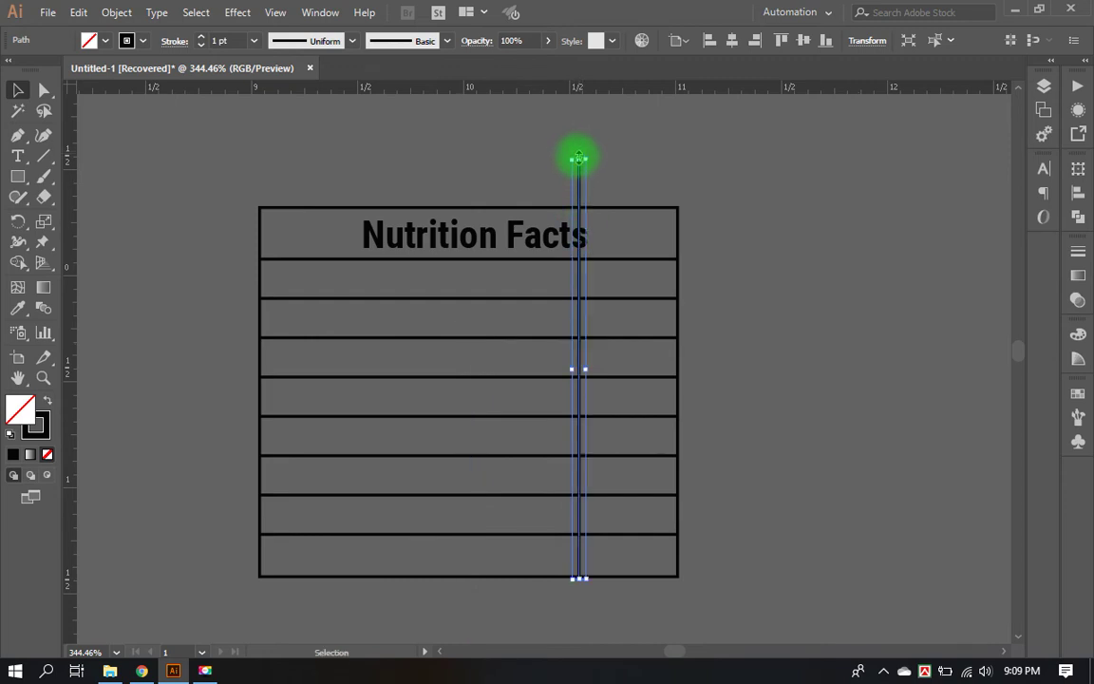
{"action": "left_click_drag", "start_coordinate": [578, 158], "coordinate": [580, 257]}
{"action": "left_click", "coordinate": [794, 342]}
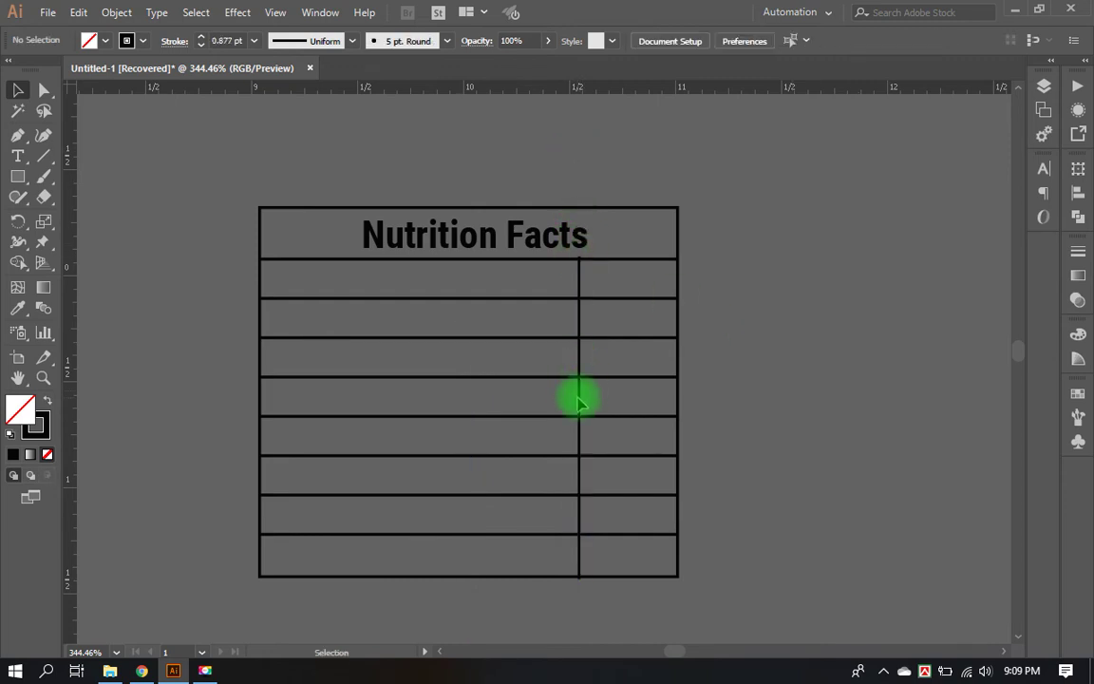
{"action": "left_click_drag", "start_coordinate": [579, 403], "coordinate": [541, 408]}
{"action": "left_click", "coordinate": [749, 442]}
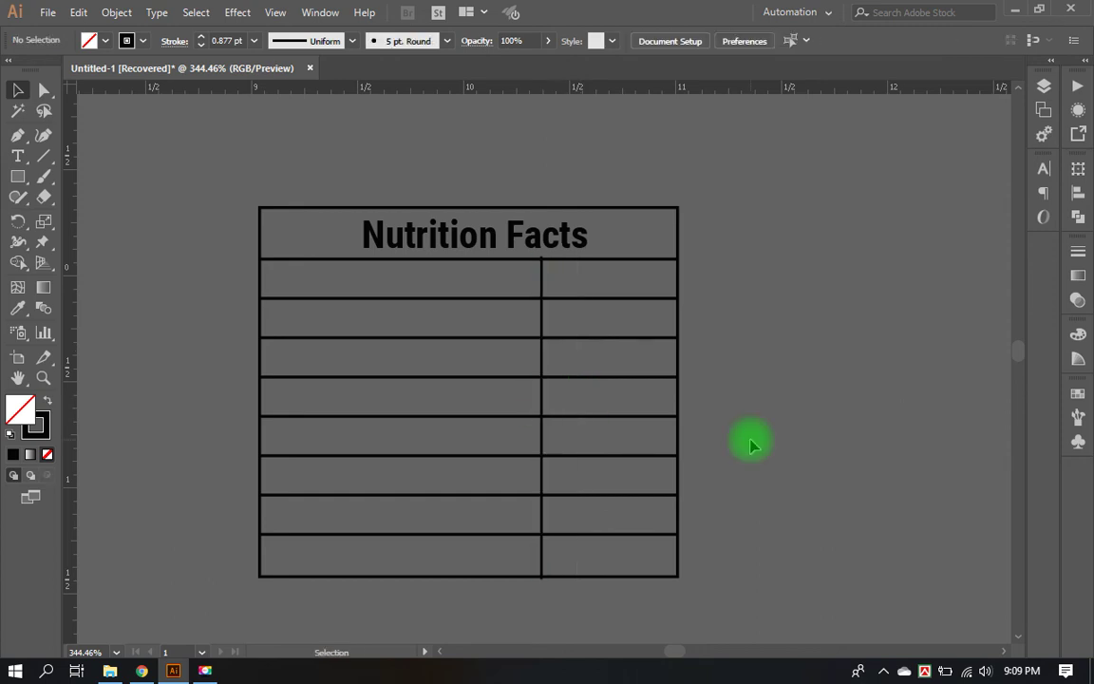
Step: Trim the divider's bottom end and nudge it so it starts beneath the title row
{"action": "left_click", "coordinate": [541, 570]}
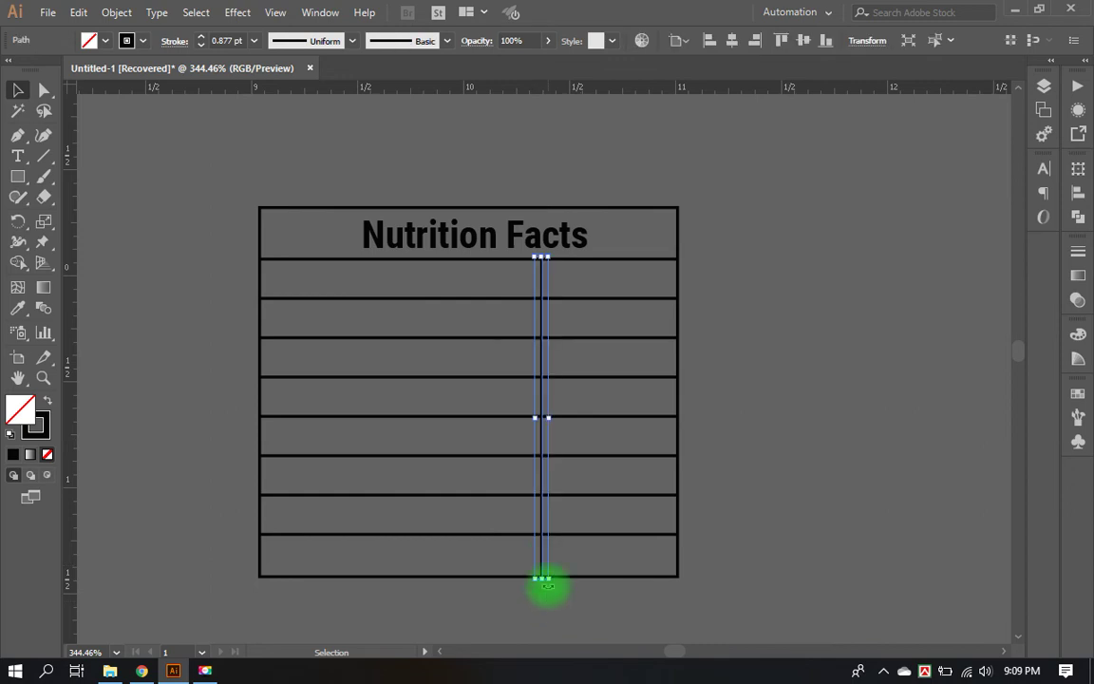
{"action": "key", "text": "ctrl+shift+b"}
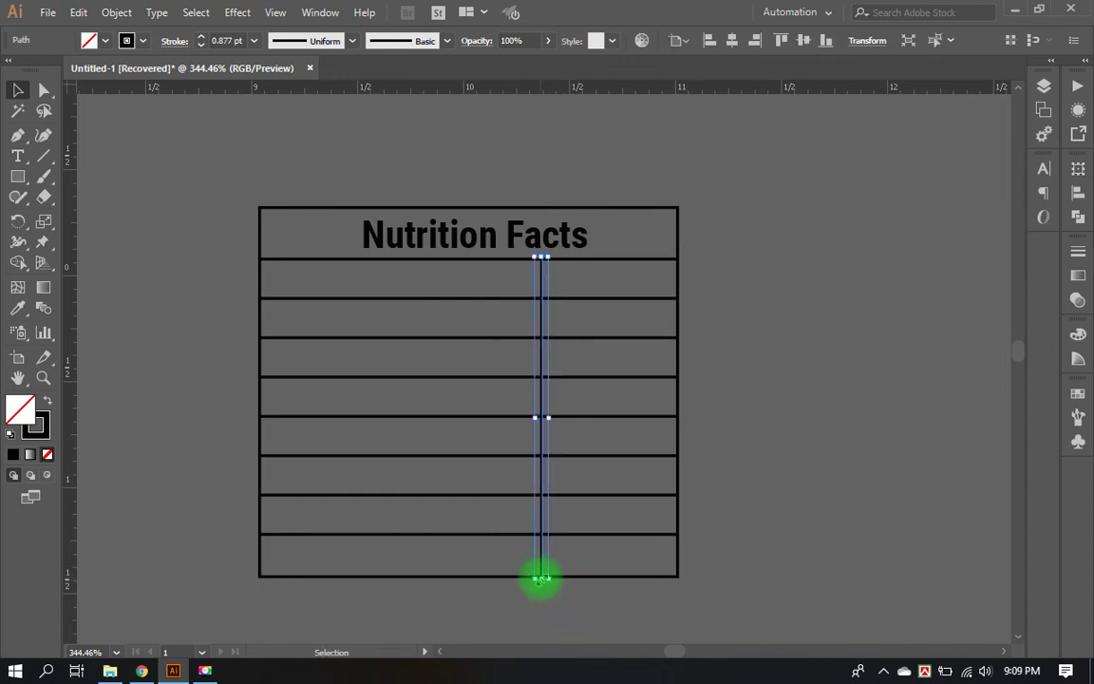
{"action": "left_click_drag", "start_coordinate": [542, 577], "coordinate": [542, 577]}
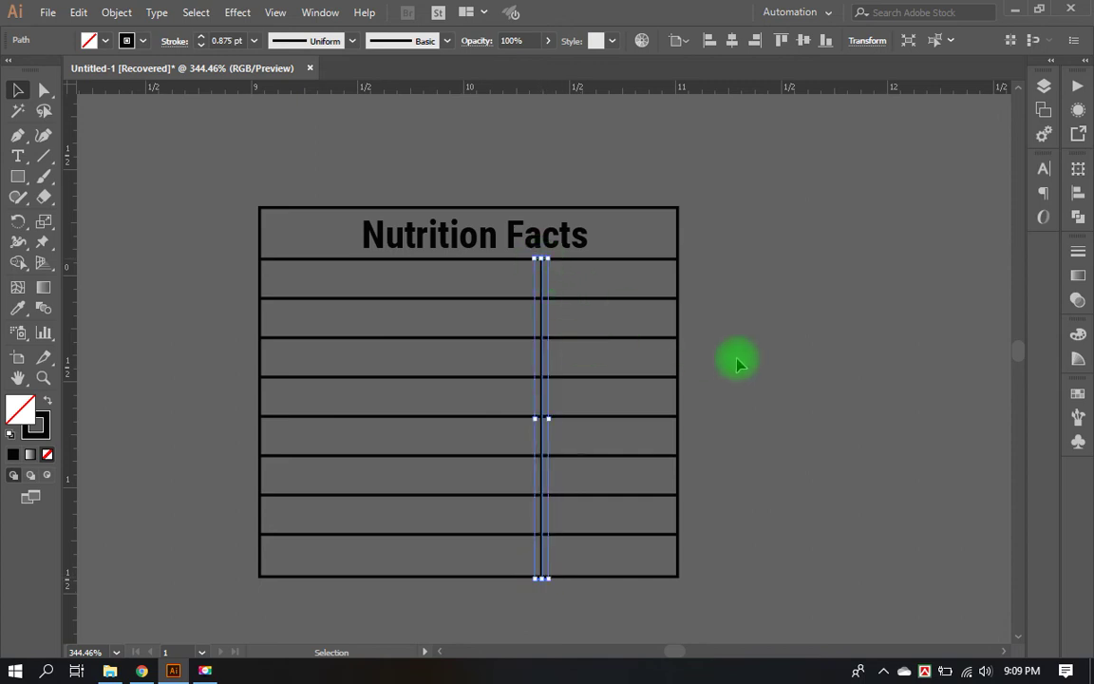
{"action": "left_click", "coordinate": [765, 367]}
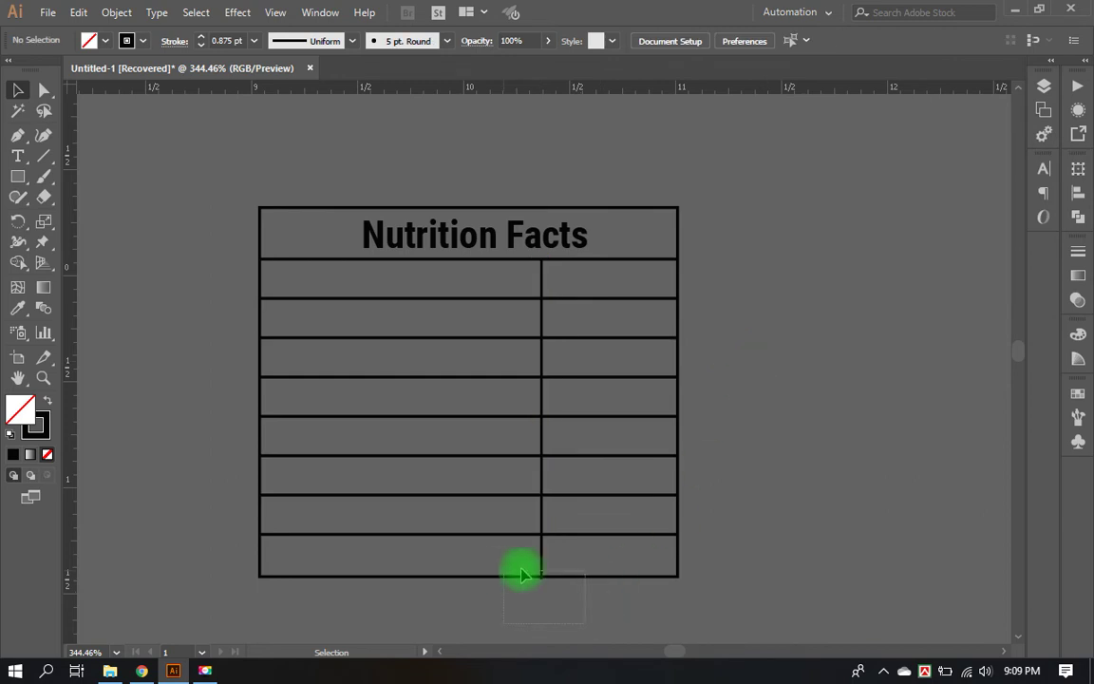
{"action": "mouse_move", "coordinate": [595, 616]}
{"action": "left_mouse_down"}
{"action": "mouse_move", "coordinate": [616, 586]}
{"action": "mouse_move", "coordinate": [518, 550]}
{"action": "left_mouse_up"}
{"action": "left_click", "coordinate": [616, 586]}
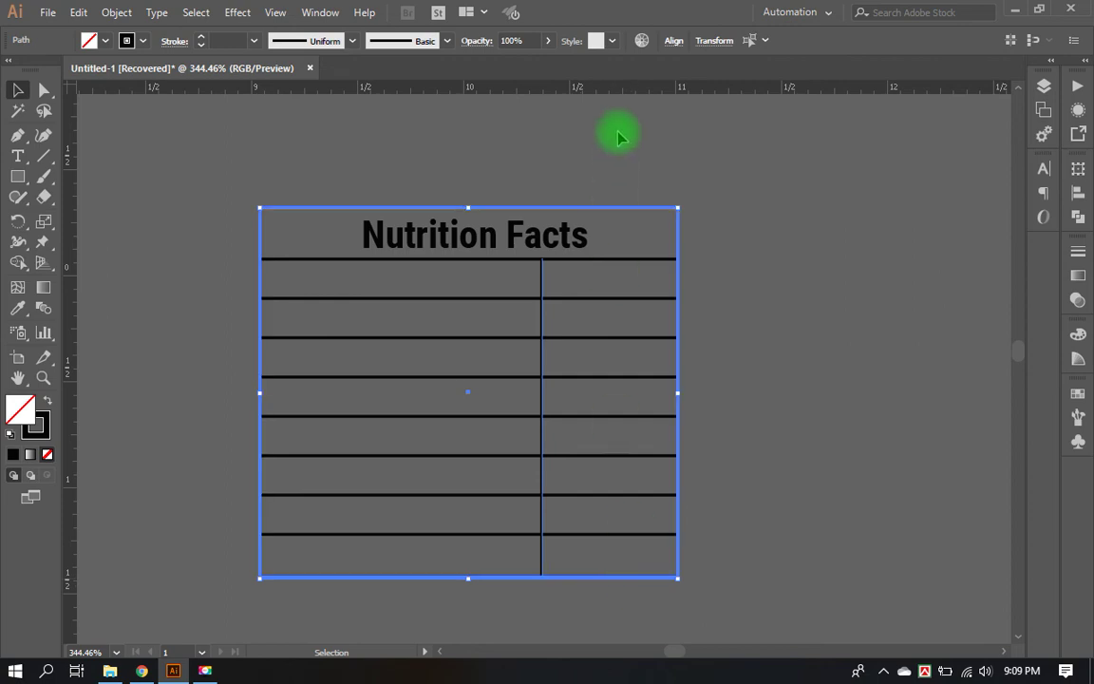
{"action": "left_click", "coordinate": [674, 39]}
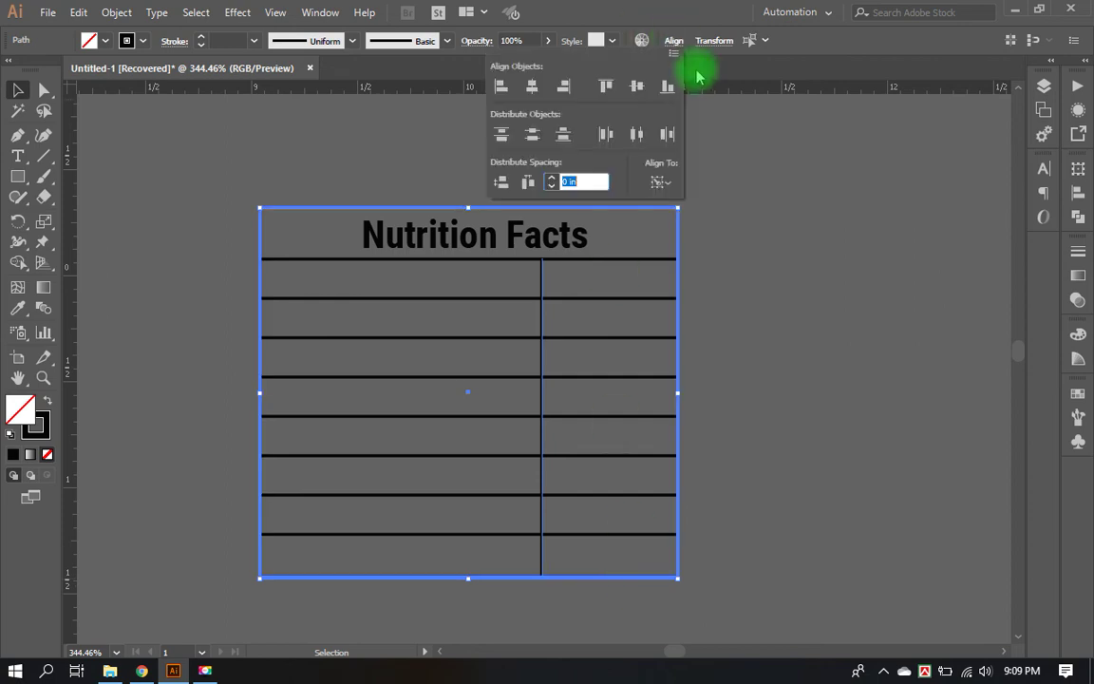
{"action": "left_click", "coordinate": [872, 305]}
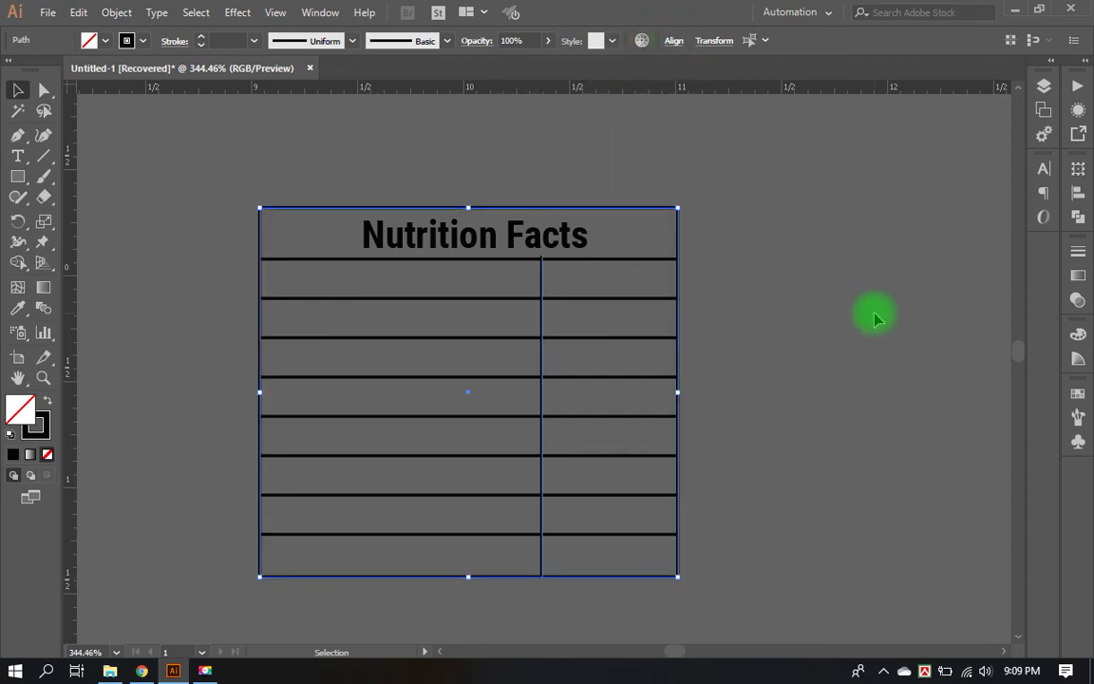
{"action": "left_click", "coordinate": [541, 271]}
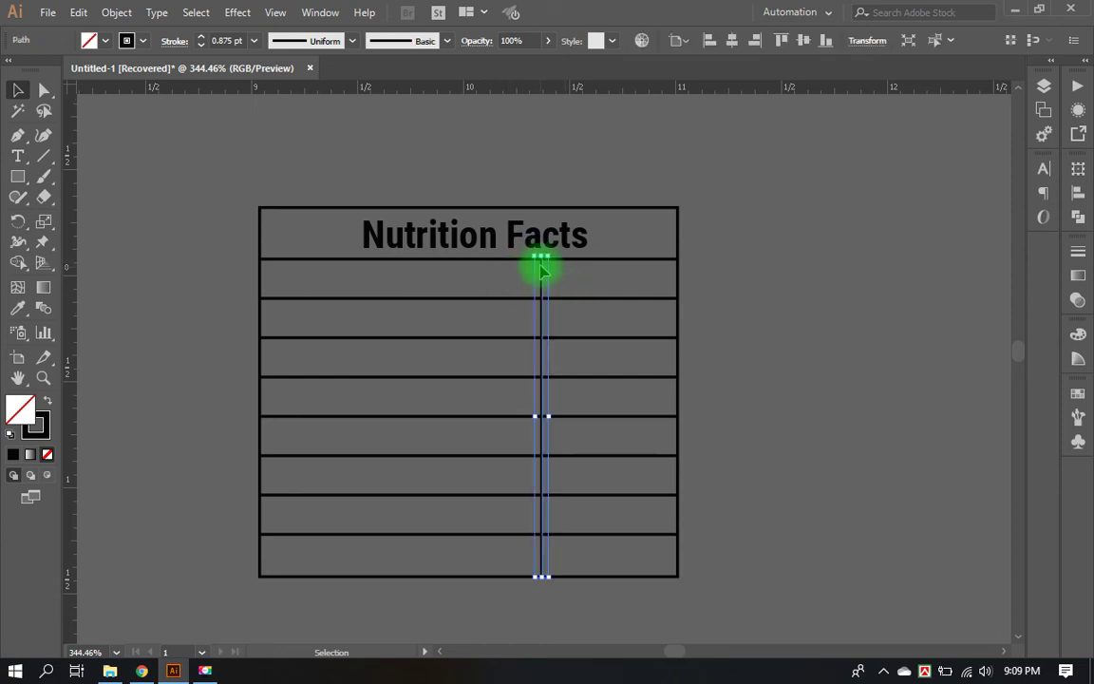
{"action": "left_click_drag", "start_coordinate": [541, 258], "coordinate": [540, 268]}
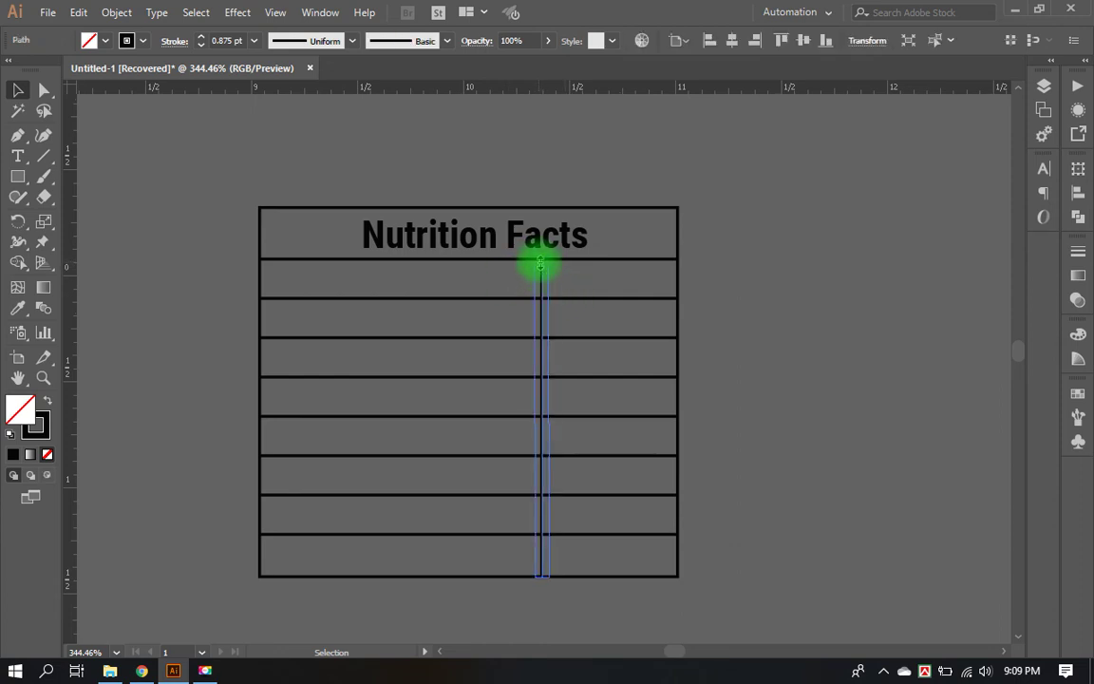
{"action": "left_click", "coordinate": [763, 313]}
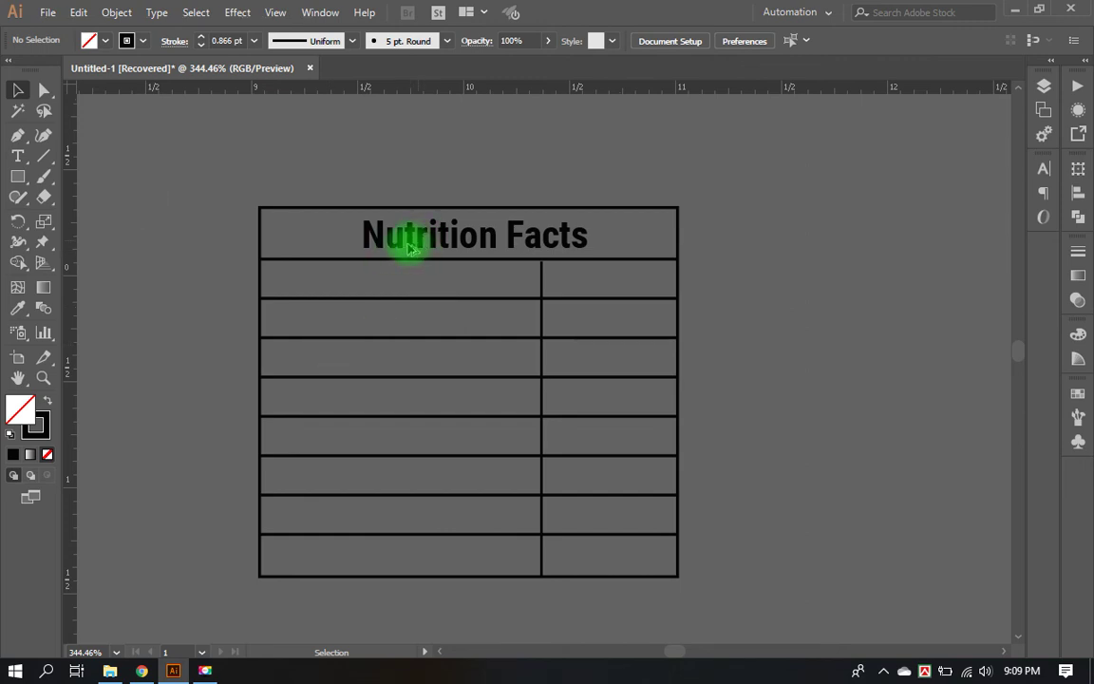
Step: Copy the title into row one as the label 'Nutrition 1' in Regular weight, 9 pt
{"action": "left_click_drag", "start_coordinate": [408, 244], "coordinate": [328, 290]}
{"action": "double_click", "coordinate": [398, 283]}
{"action": "left_click_drag", "start_coordinate": [407, 284], "coordinate": [513, 283]}
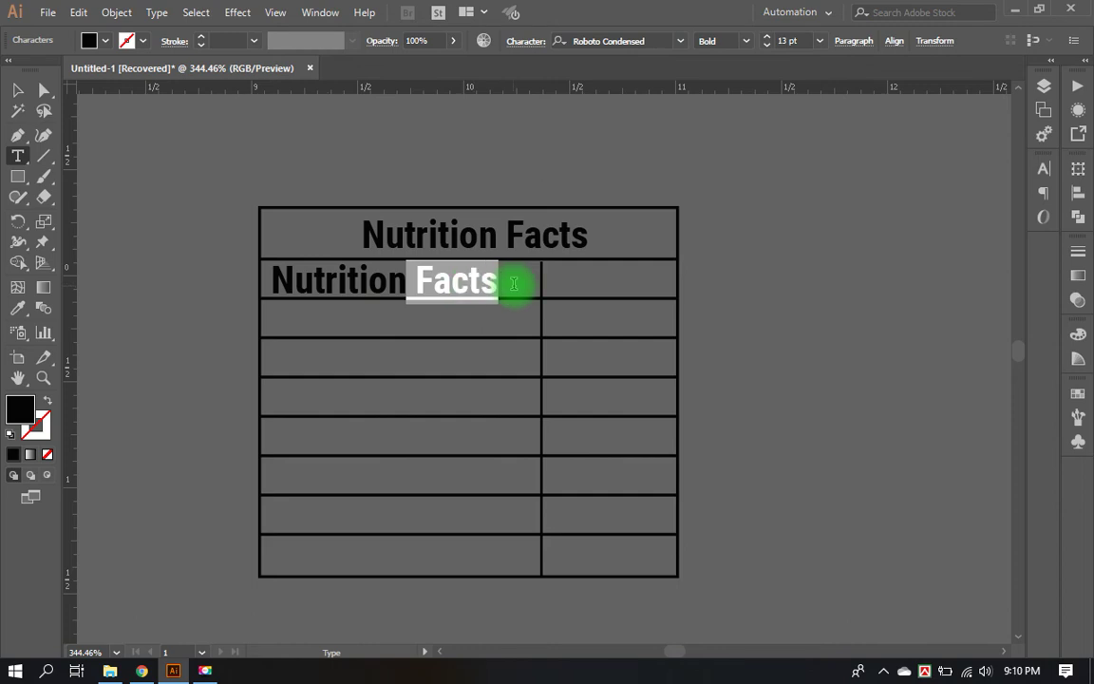
{"action": "key", "text": "BackSpace"}
{"action": "type", "text": "1"}
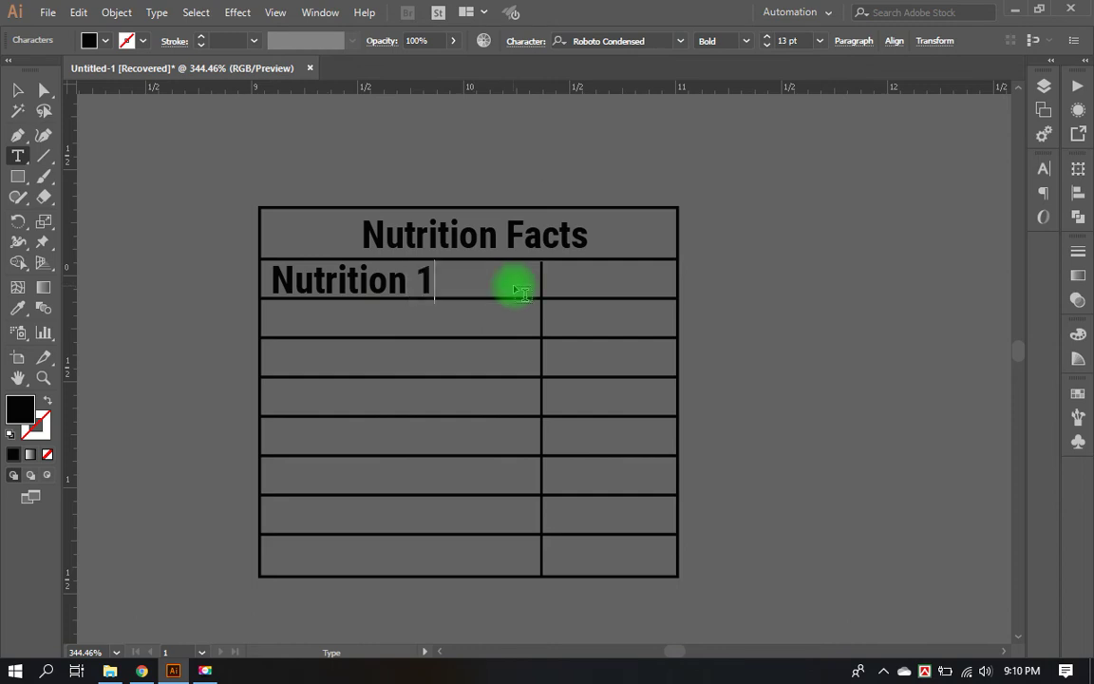
{"action": "left_click", "coordinate": [18, 89]}
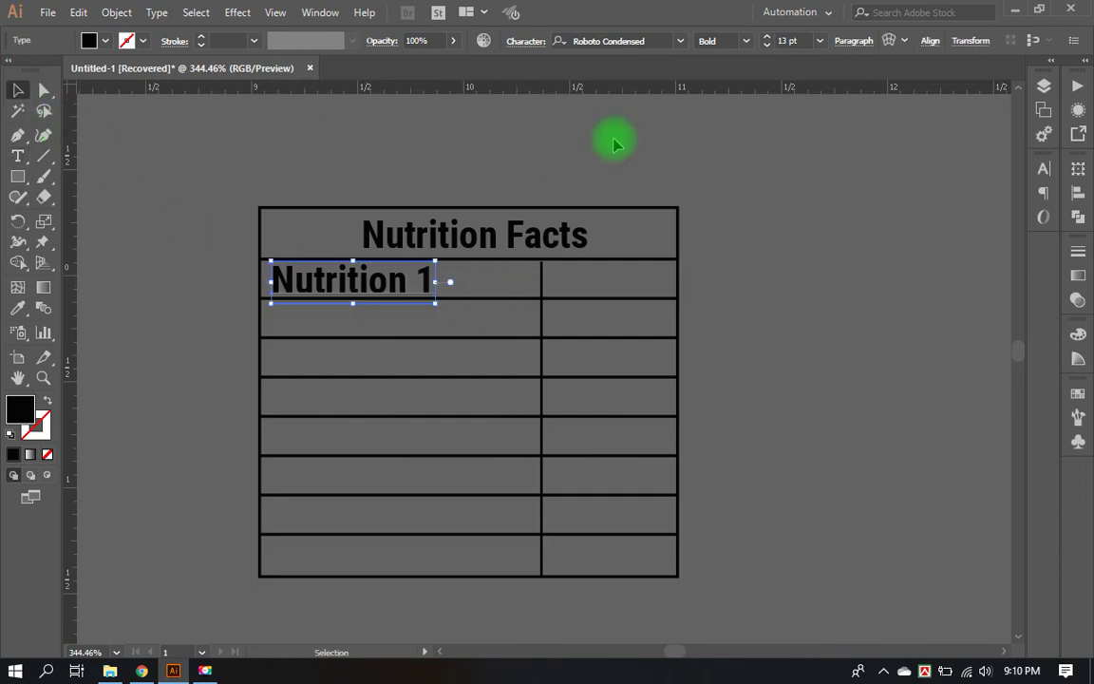
{"action": "left_click", "coordinate": [746, 41]}
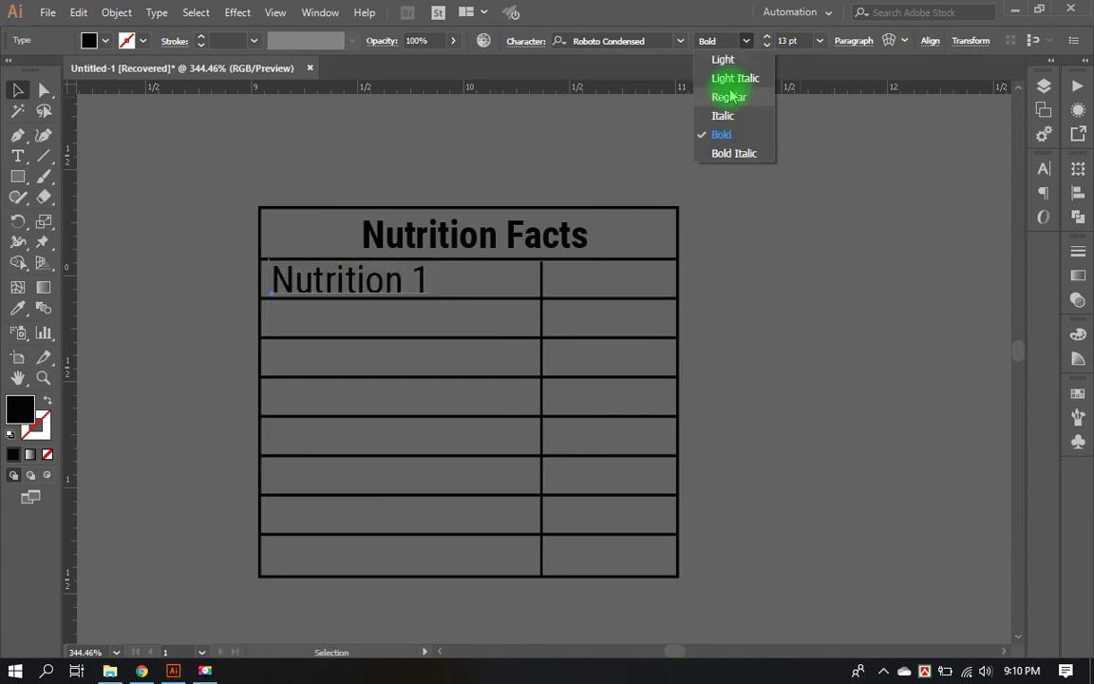
{"action": "left_click", "coordinate": [732, 96]}
{"action": "left_click", "coordinate": [766, 45]}
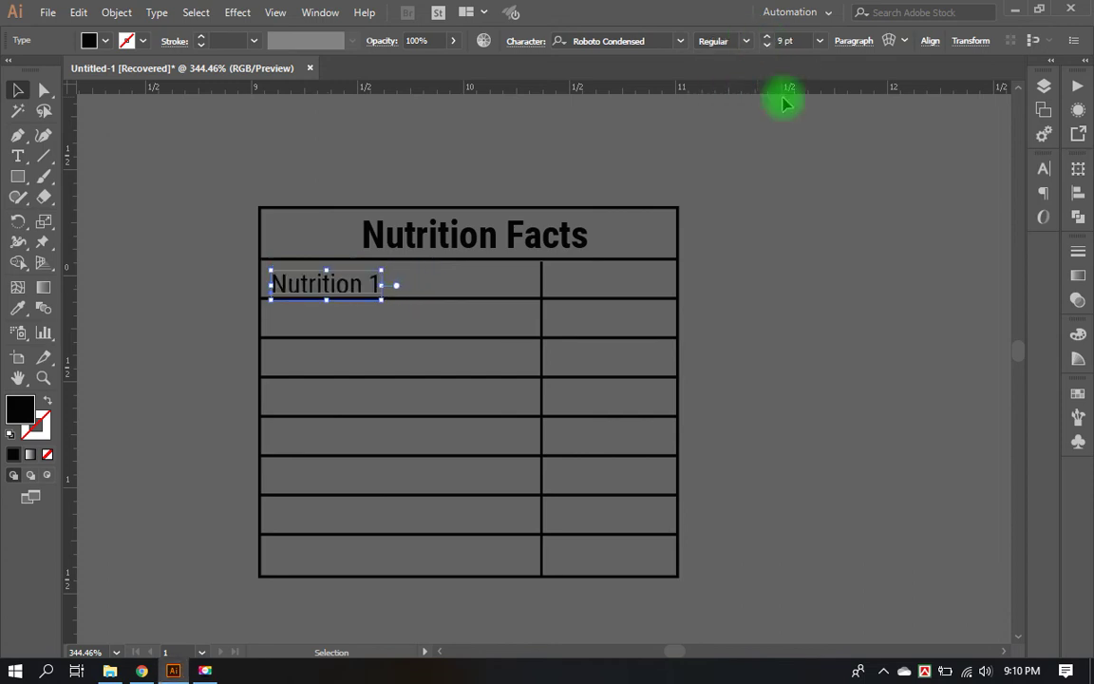
{"action": "left_click", "coordinate": [743, 207]}
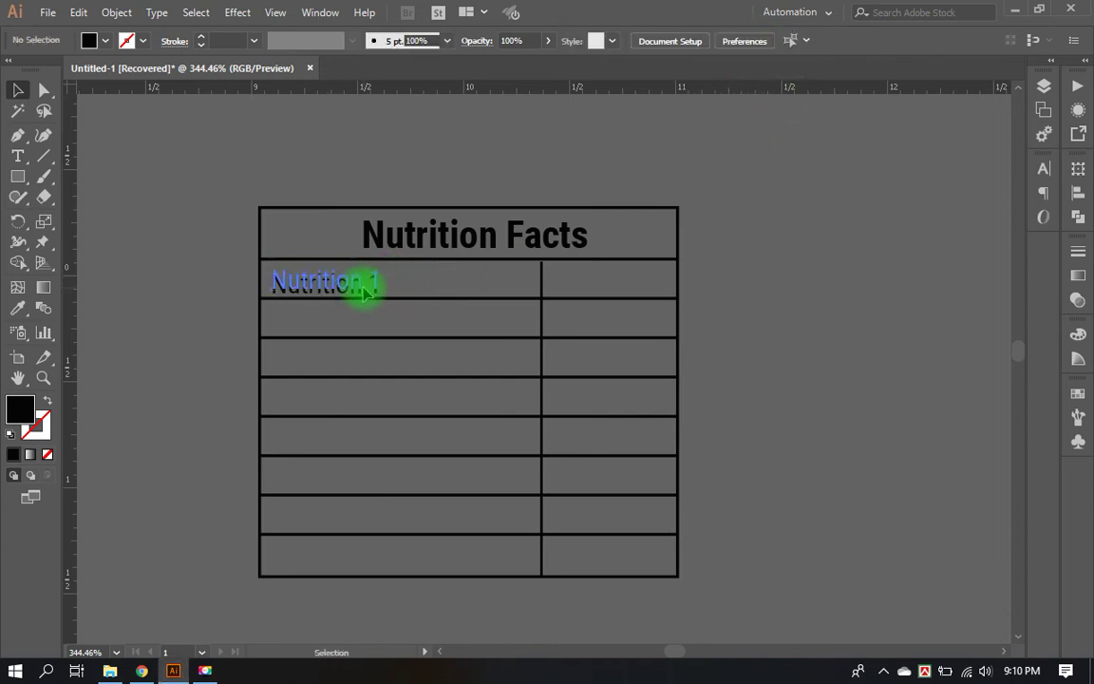
Step: Copy the label into the right column and retype it as '15 kg'
{"action": "left_click_drag", "start_coordinate": [361, 285], "coordinate": [637, 290]}
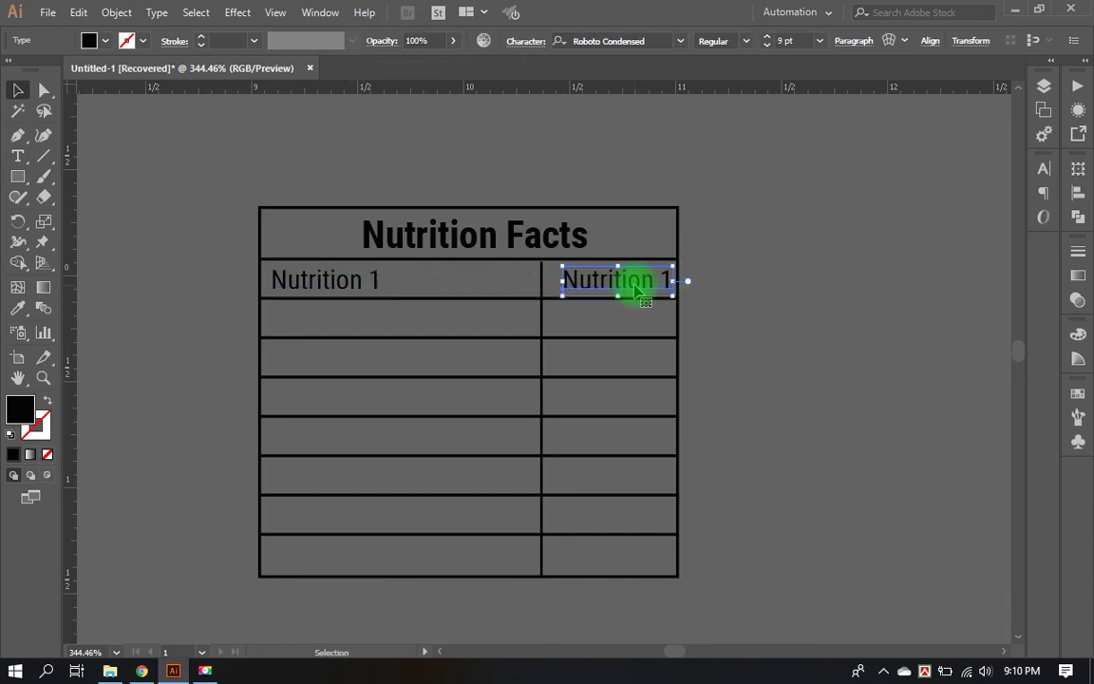
{"action": "double_click", "coordinate": [566, 280]}
{"action": "left_click_drag", "start_coordinate": [566, 280], "coordinate": [760, 283]}
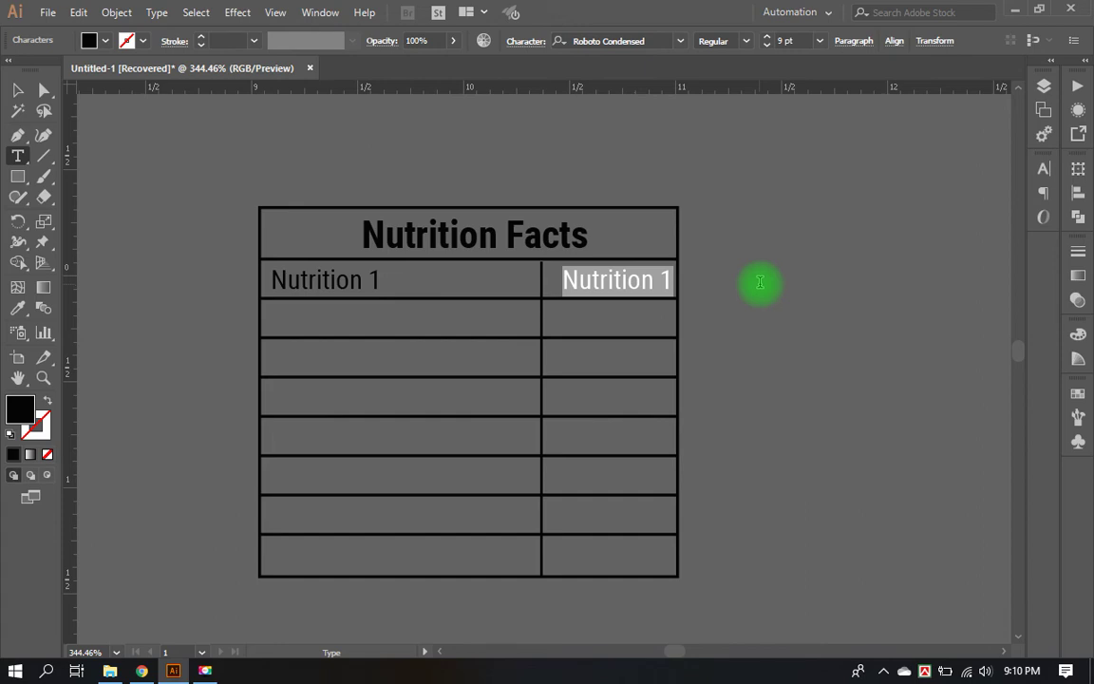
{"action": "type", "text": "15 kg"}
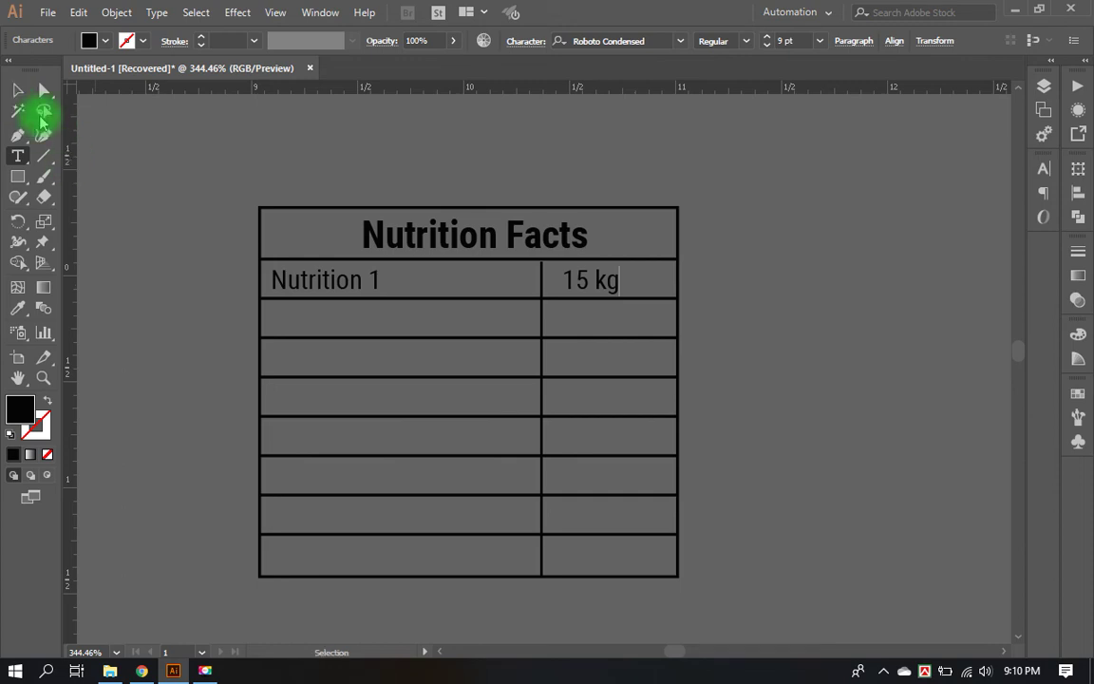
{"action": "left_click", "coordinate": [17, 89]}
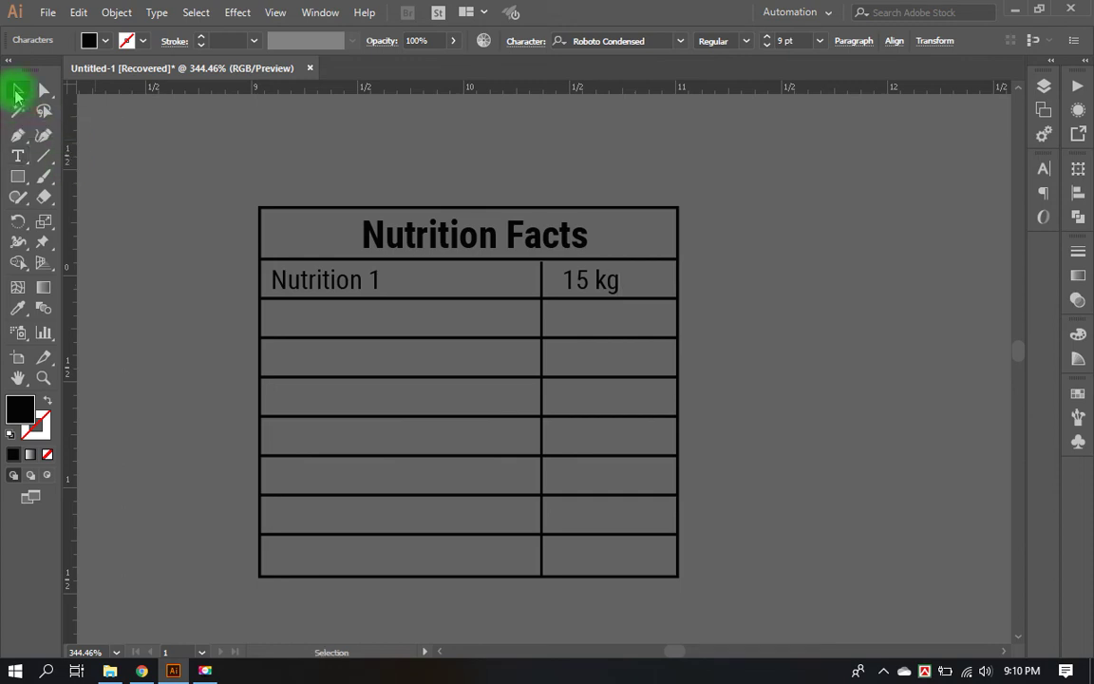
{"action": "left_click", "coordinate": [581, 278]}
{"action": "left_click_drag", "start_coordinate": [606, 283], "coordinate": [622, 283]}
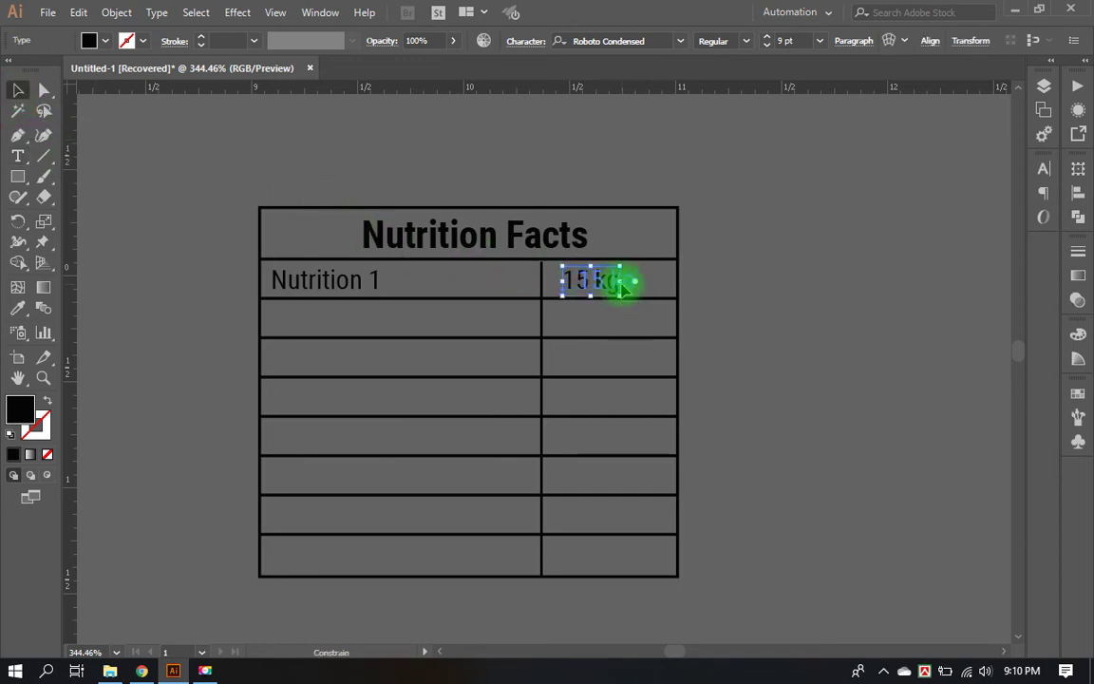
Step: Copy row one's label and value into row two and repeat the copy down the table with Ctrl+D
{"action": "left_click", "coordinate": [345, 287], "text": "shift"}
{"action": "left_click_drag", "start_coordinate": [344, 287], "coordinate": [349, 326]}
{"action": "left_click", "coordinate": [803, 274]}
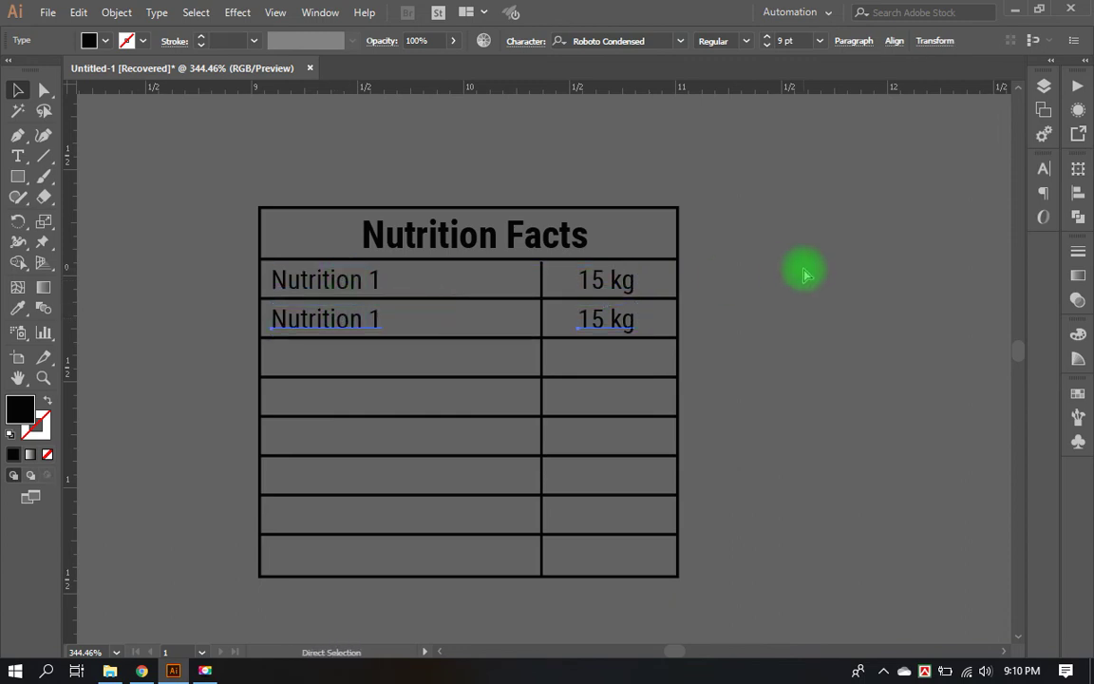
{"action": "key", "text": "ctrl+d"}
{"action": "key", "text": "ctrl+d"}
{"action": "key", "text": "ctrl+d"}
{"action": "key", "text": "ctrl+d"}
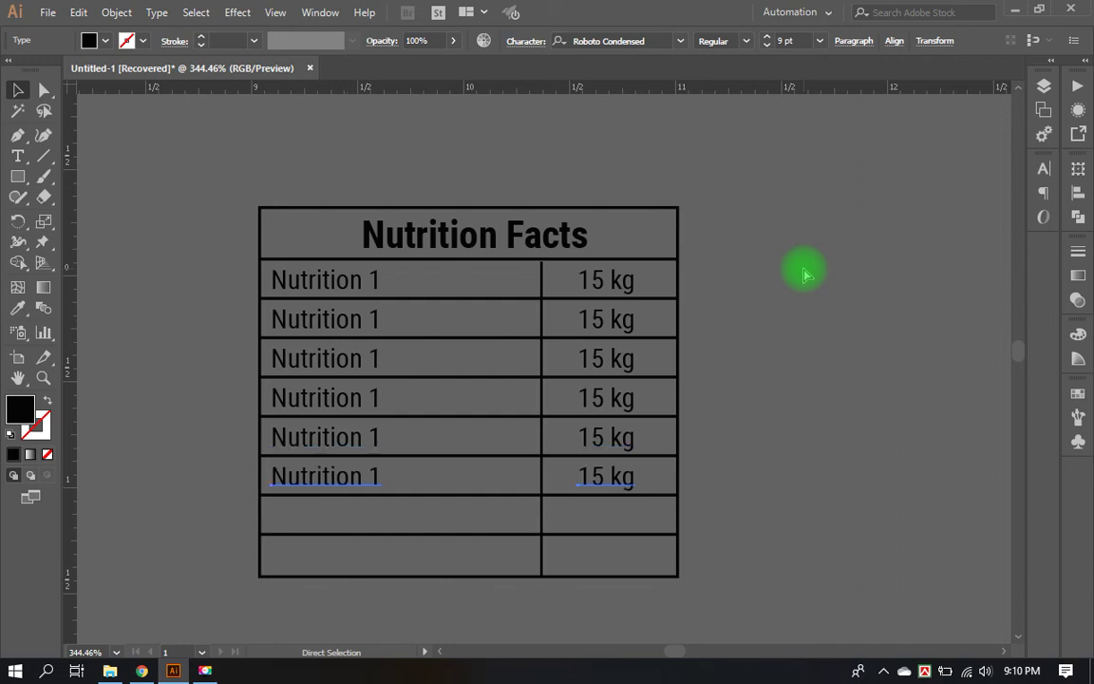
{"action": "key", "text": "ctrl+d"}
{"action": "key", "text": "ctrl+d"}
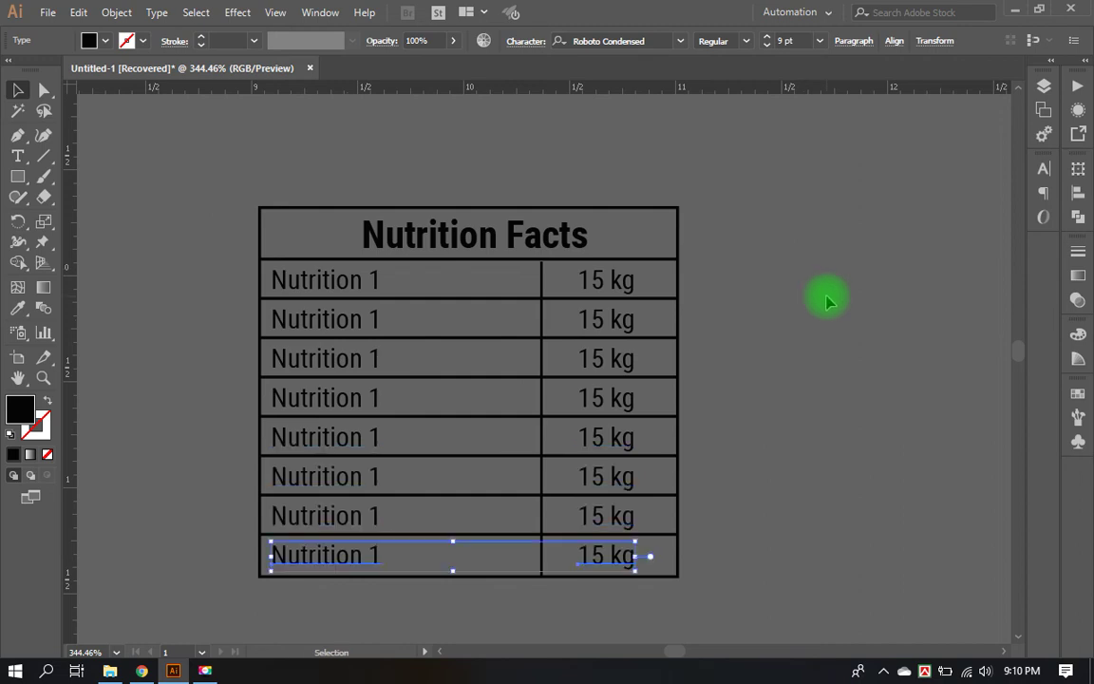
Step: Renumber the copied labels as Nutrition 2 through Nutrition 8
{"action": "left_click", "coordinate": [826, 301]}
{"action": "double_click", "coordinate": [350, 317]}
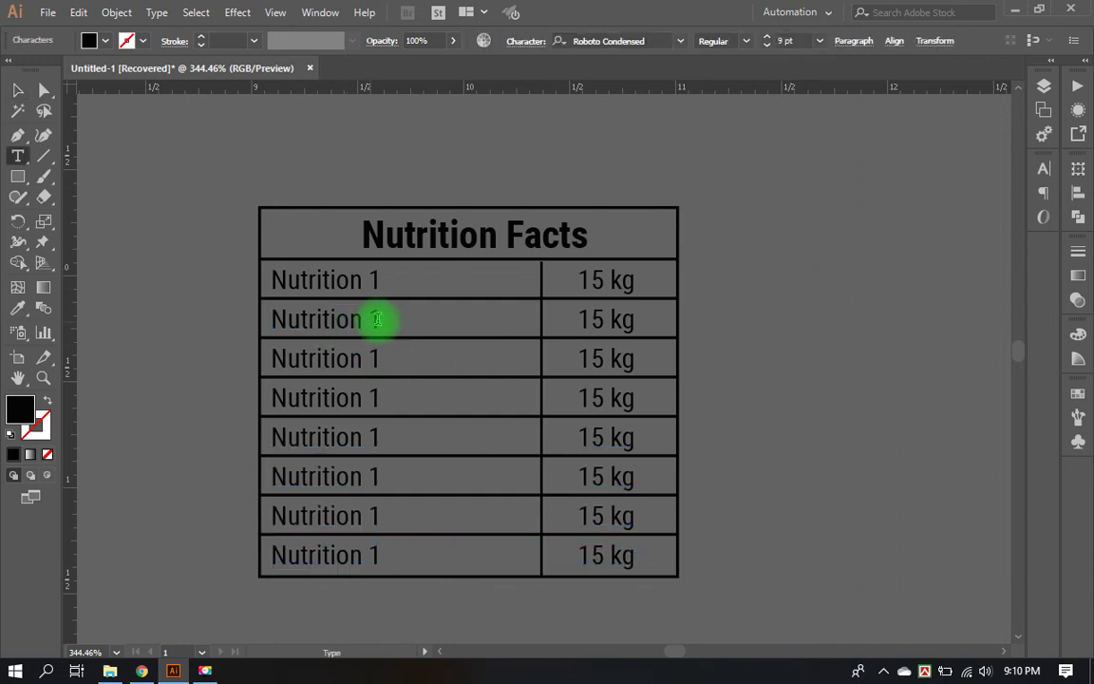
{"action": "type", "text": "2"}
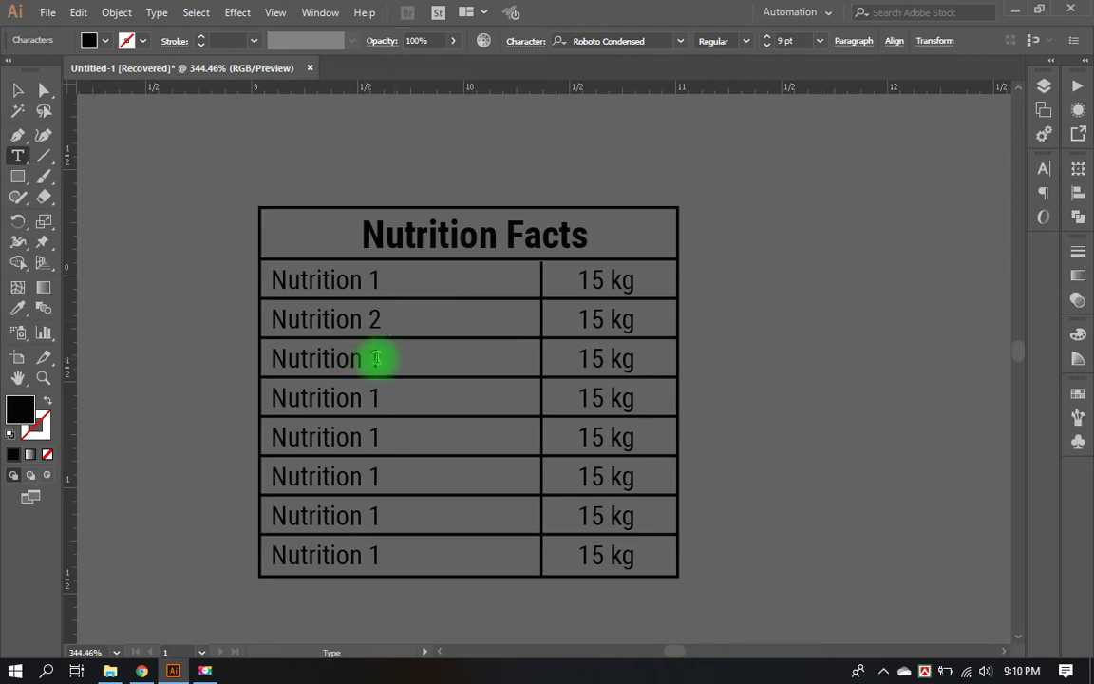
{"action": "double_click", "coordinate": [376, 358]}
{"action": "type", "text": "3"}
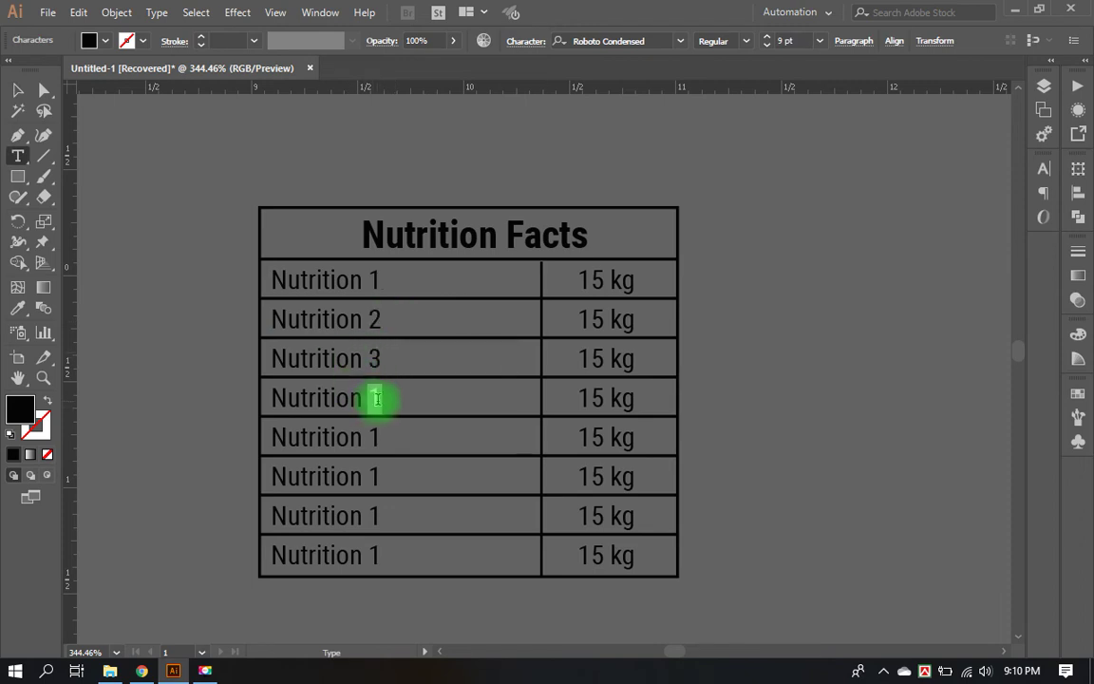
{"action": "type", "text": "4"}
{"action": "double_click", "coordinate": [378, 437]}
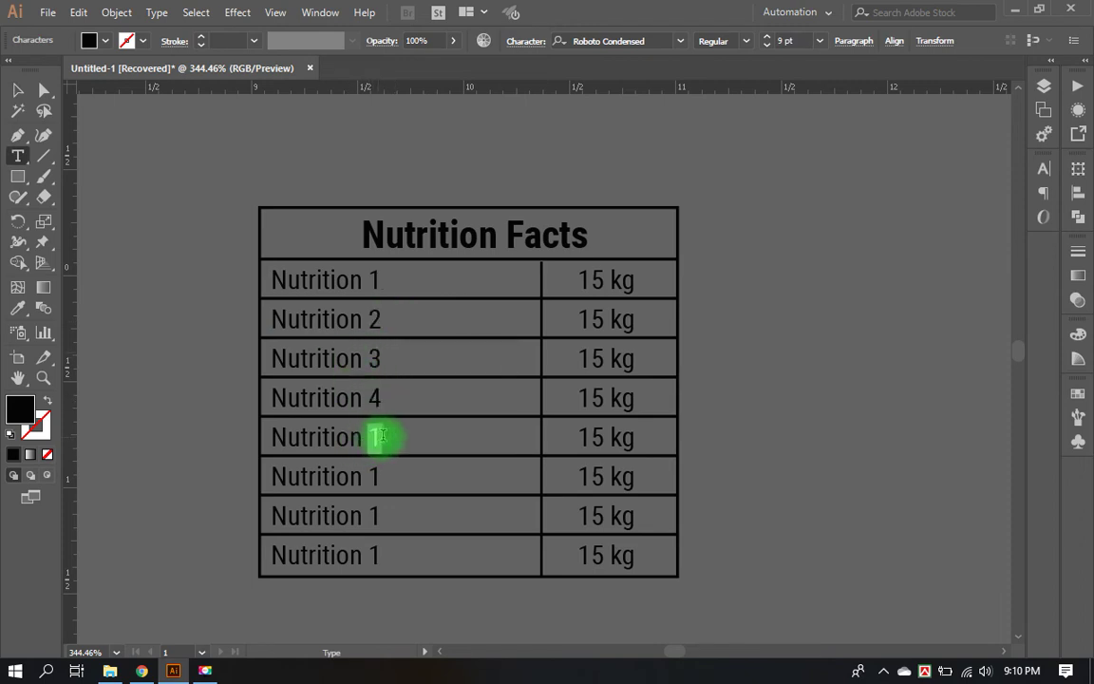
{"action": "type", "text": "5"}
{"action": "double_click", "coordinate": [378, 476]}
{"action": "type", "text": "6"}
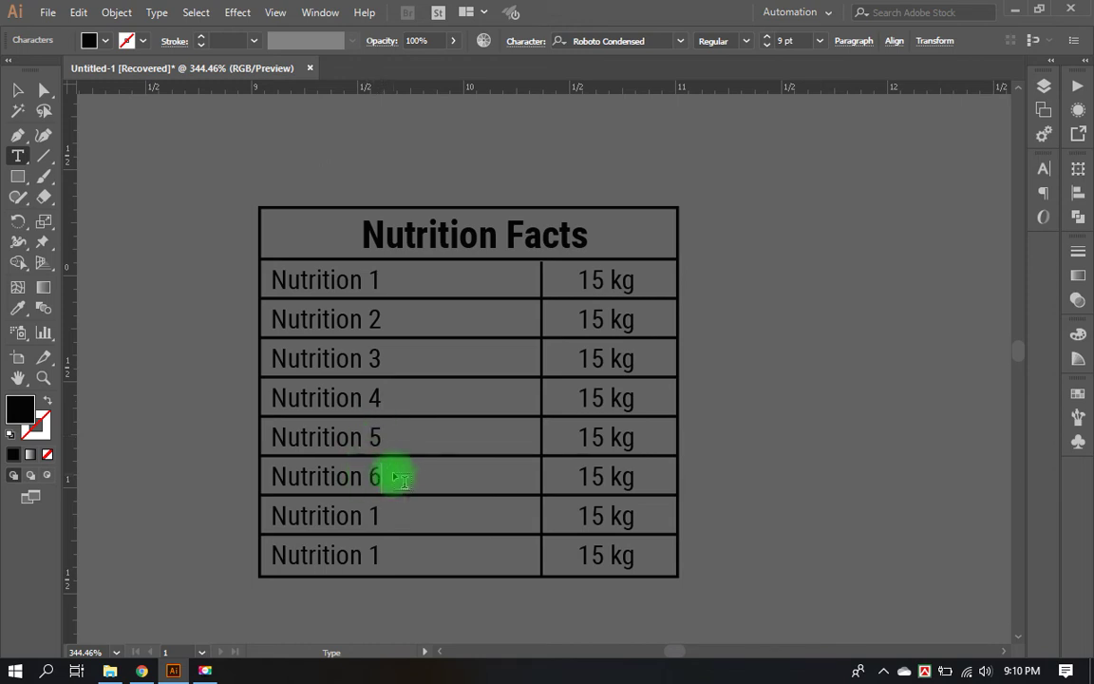
{"action": "double_click", "coordinate": [380, 515]}
{"action": "type", "text": "7"}
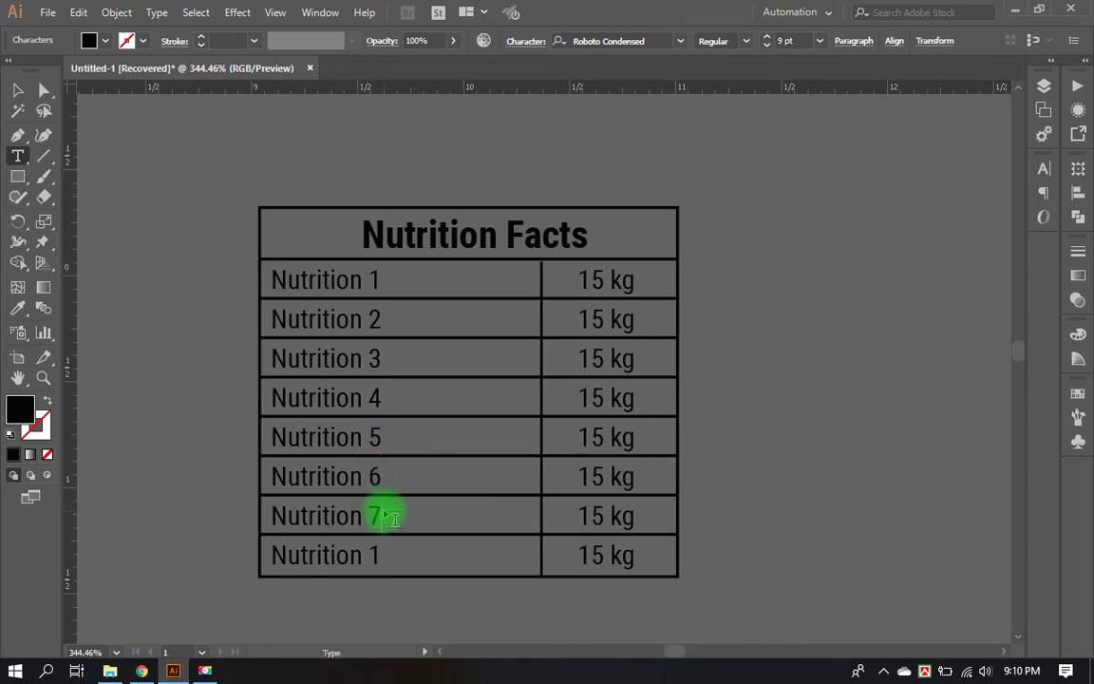
{"action": "type", "text": "8"}
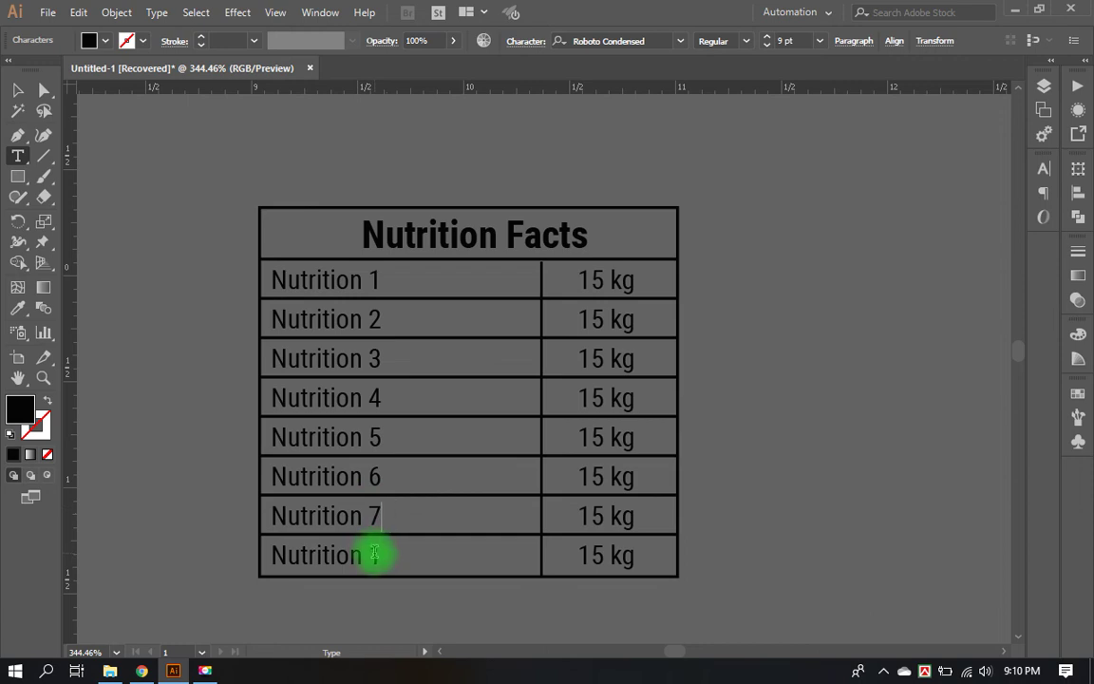
{"action": "double_click", "coordinate": [375, 554]}
{"action": "type", "text": "8"}
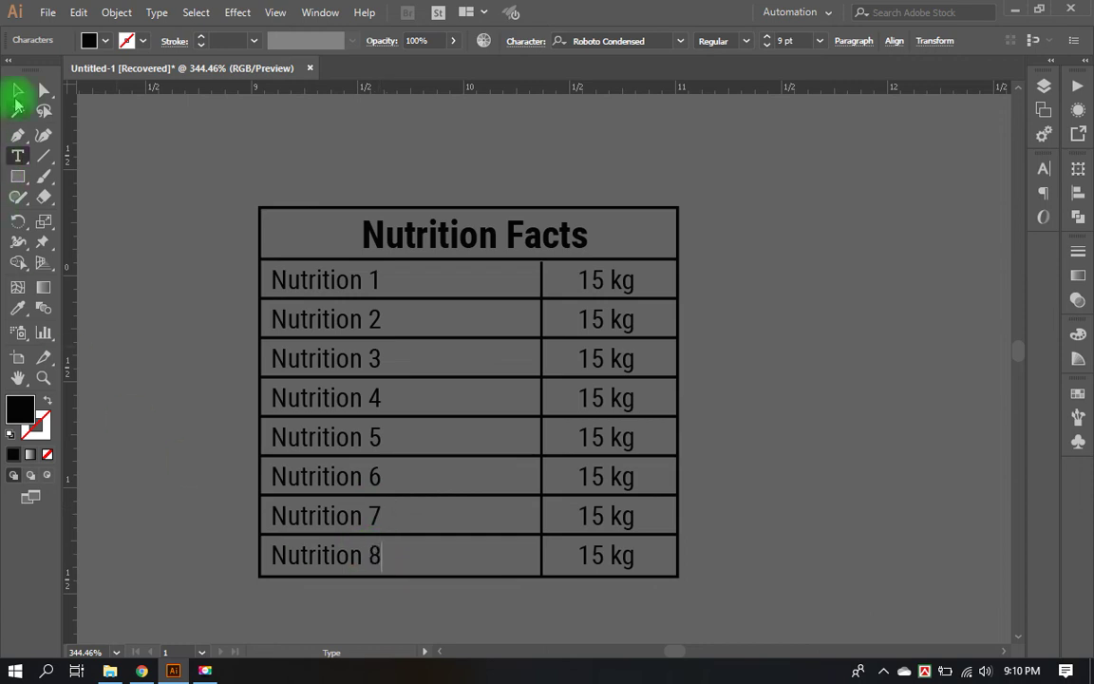
{"action": "left_click", "coordinate": [17, 92]}
Step: Move the title left, then shift the eight 15 kg values and the column divider left
{"action": "left_click", "coordinate": [728, 469]}
{"action": "left_click_drag", "start_coordinate": [504, 244], "coordinate": [447, 244]}
{"action": "left_click", "coordinate": [732, 325]}
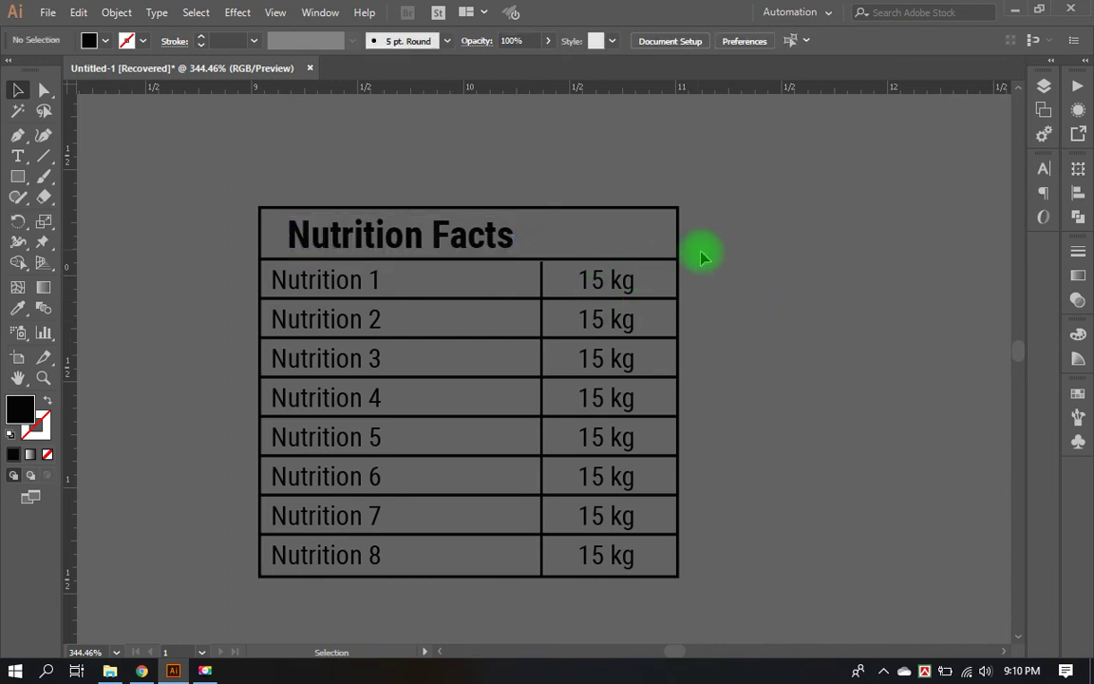
{"action": "left_click_drag", "start_coordinate": [537, 281], "coordinate": [623, 547]}
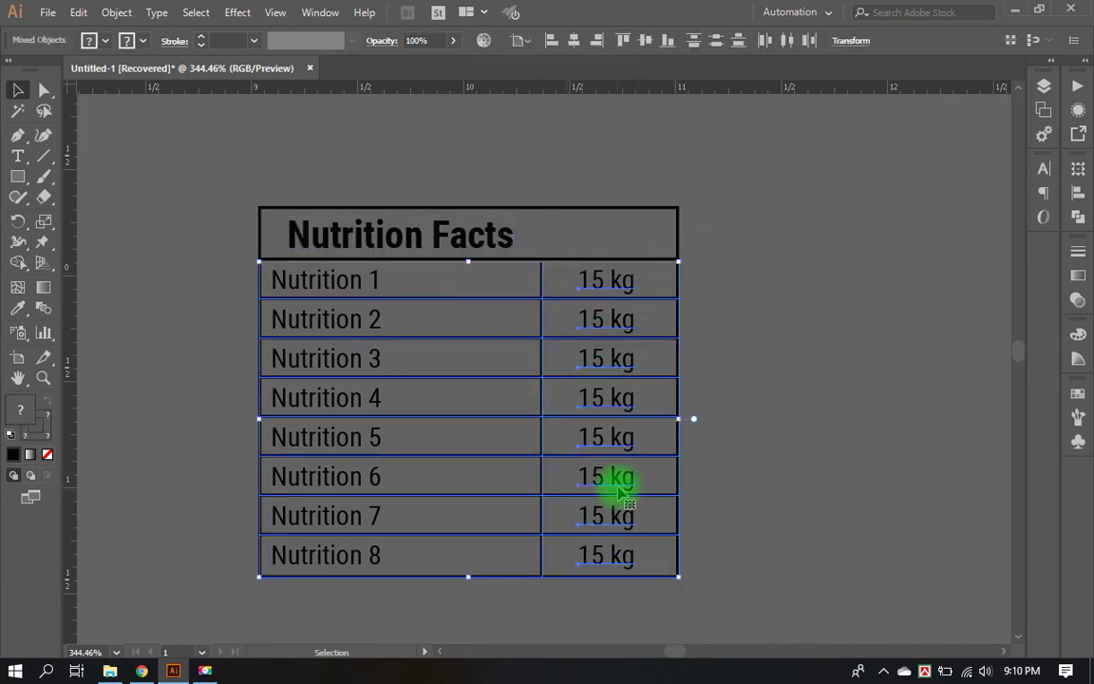
{"action": "key", "text": "ctrl+shift+a"}
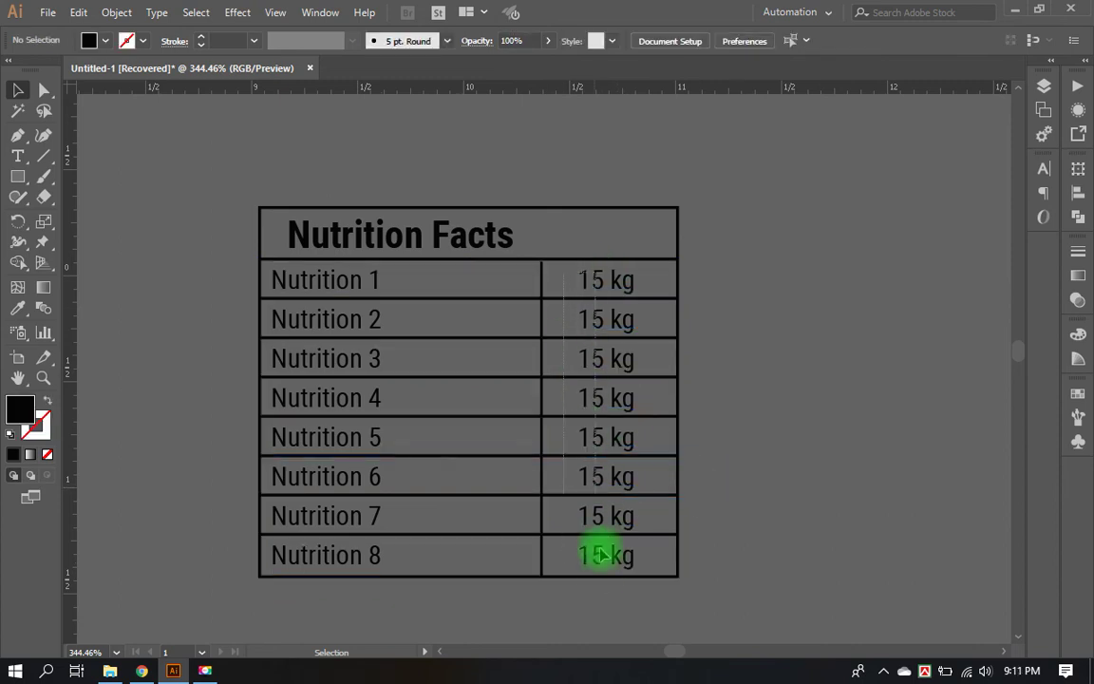
{"action": "left_click_drag", "start_coordinate": [570, 281], "coordinate": [627, 562]}
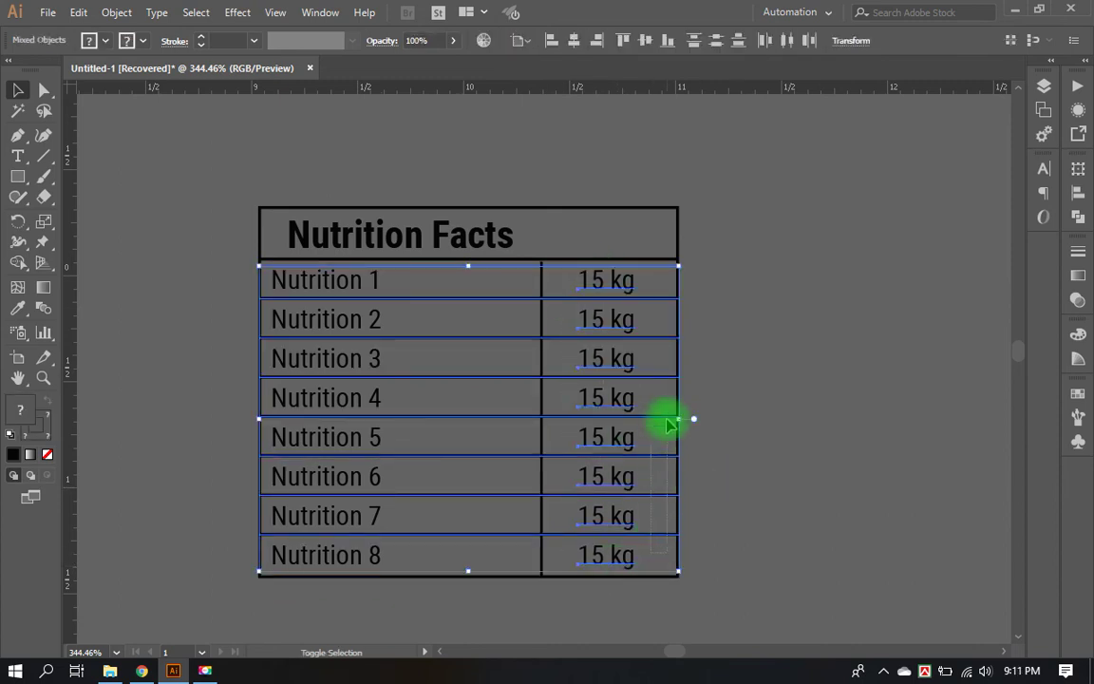
{"action": "left_click", "coordinate": [662, 285], "text": "shift"}
{"action": "left_click_drag", "start_coordinate": [630, 282], "coordinate": [501, 287]}
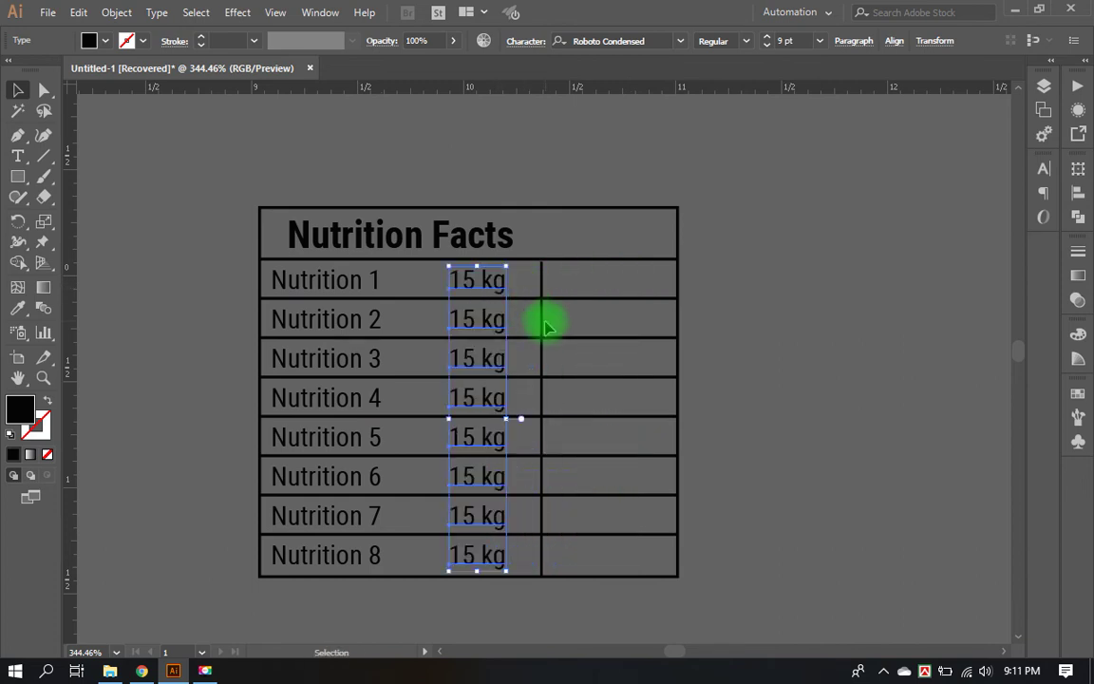
{"action": "left_click", "coordinate": [538, 326]}
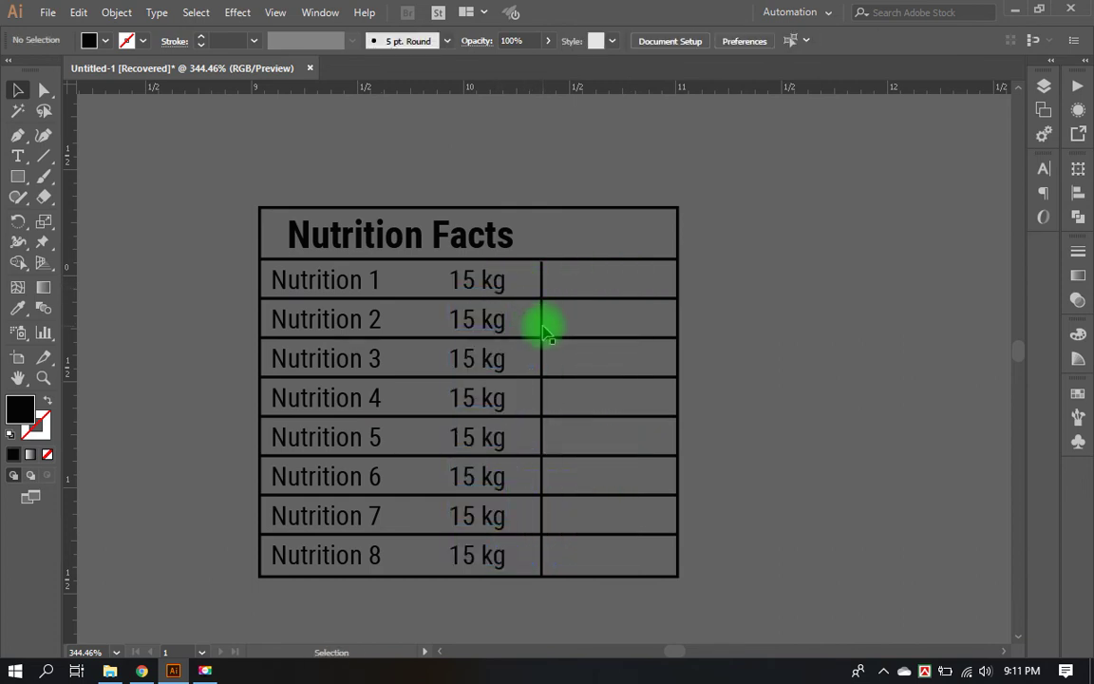
{"action": "mouse_move", "coordinate": [543, 331]}
{"action": "left_mouse_down"}
{"action": "mouse_move", "coordinate": [472, 317]}
{"action": "mouse_move", "coordinate": [429, 326]}
{"action": "left_mouse_up"}
Step: Pull the table's right edge in and centre the Nutrition Facts title horizontally across it
{"action": "left_click_drag", "start_coordinate": [638, 191], "coordinate": [723, 576]}
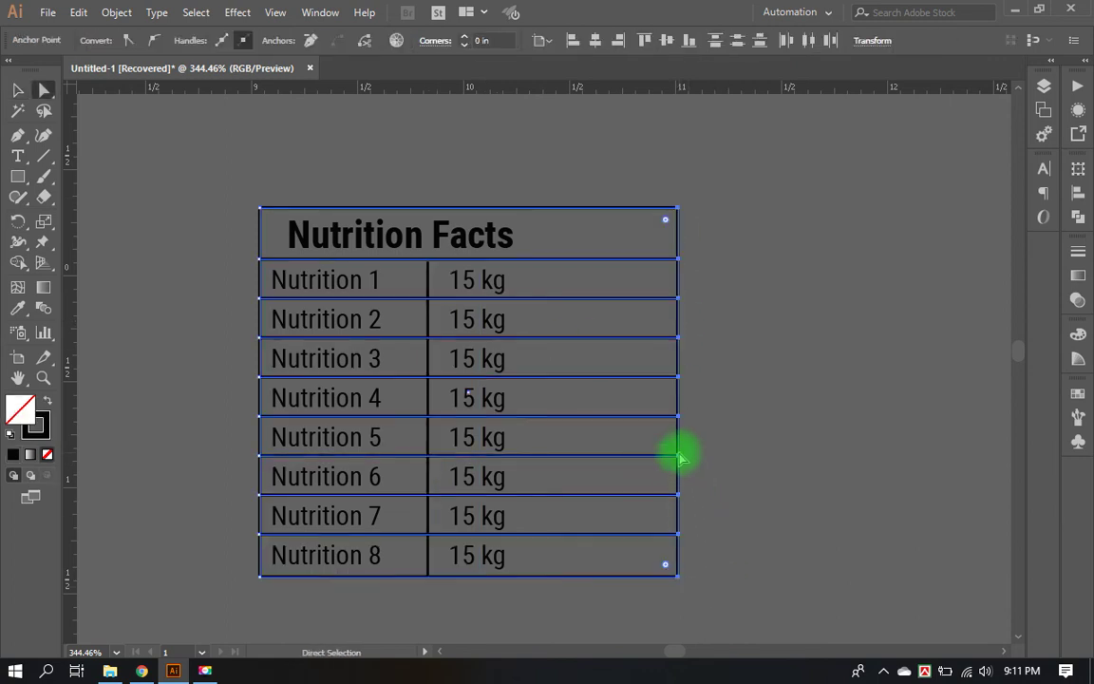
{"action": "mouse_move", "coordinate": [680, 459]}
{"action": "left_mouse_down"}
{"action": "mouse_move", "coordinate": [578, 446]}
{"action": "mouse_move", "coordinate": [530, 454]}
{"action": "left_mouse_up"}
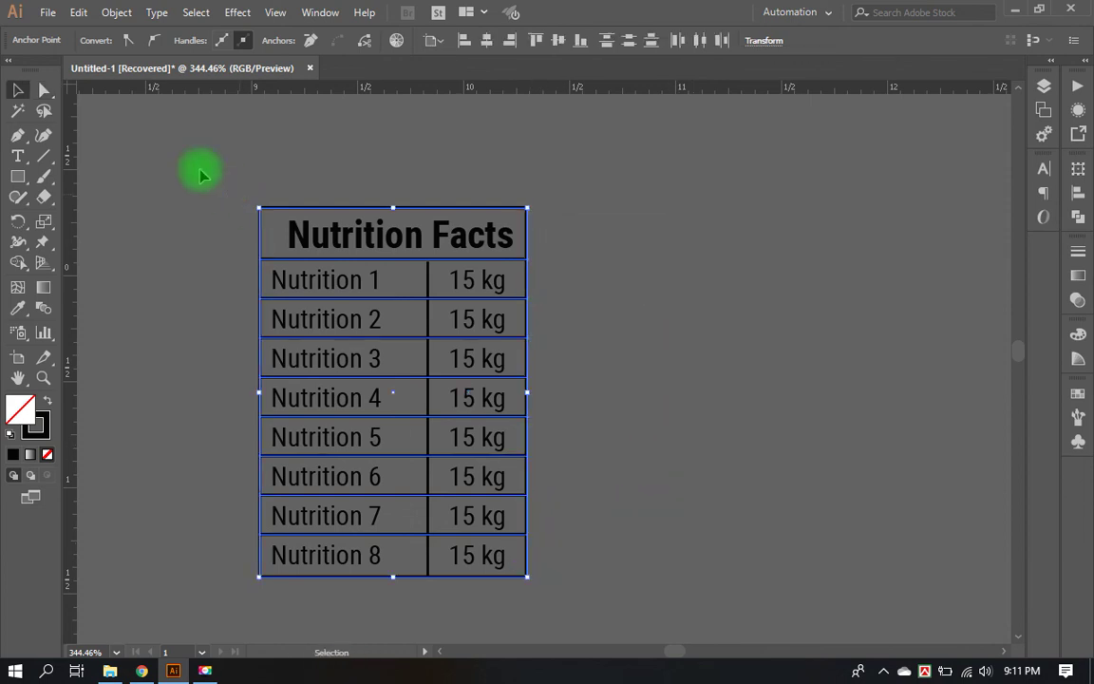
{"action": "key", "text": "v"}
{"action": "left_click", "coordinate": [262, 228]}
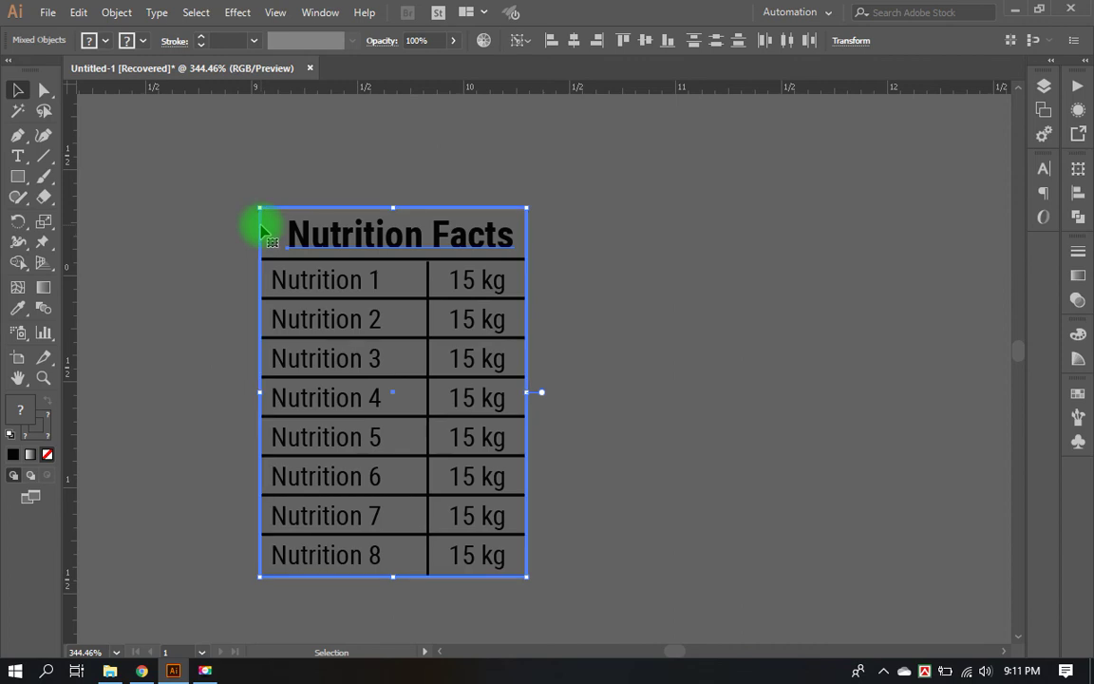
{"action": "left_click", "coordinate": [576, 40]}
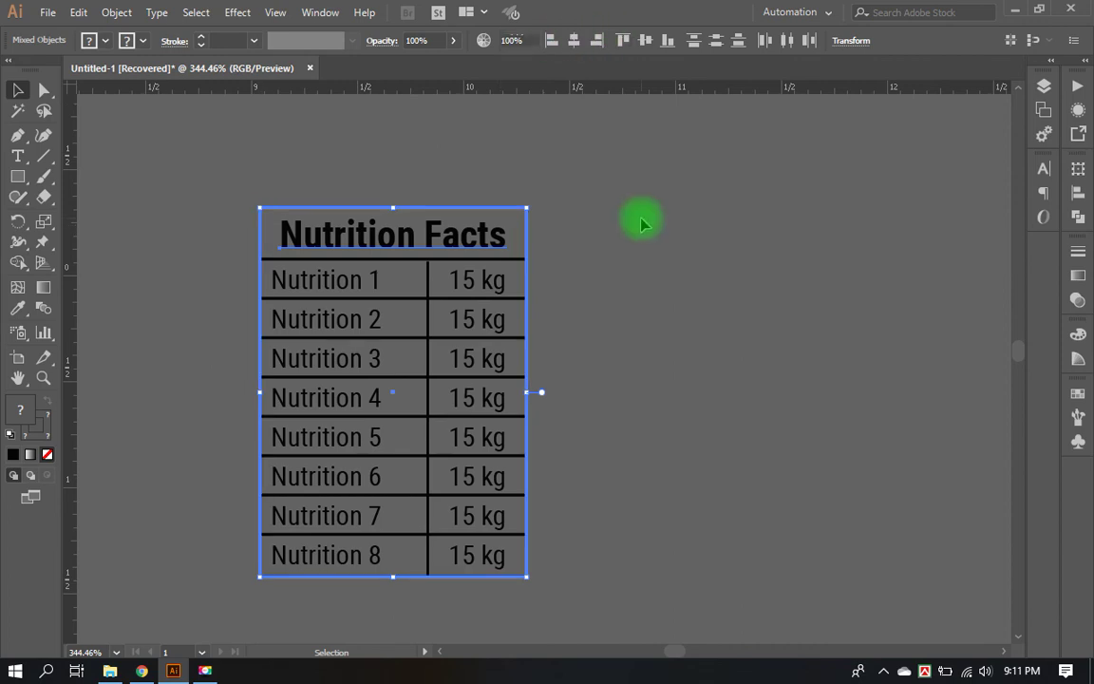
{"action": "left_click", "coordinate": [531, 176]}
Step: Fill the table rectangle with white and send it behind the text and lines
{"action": "left_click_drag", "start_coordinate": [532, 176], "coordinate": [554, 229]}
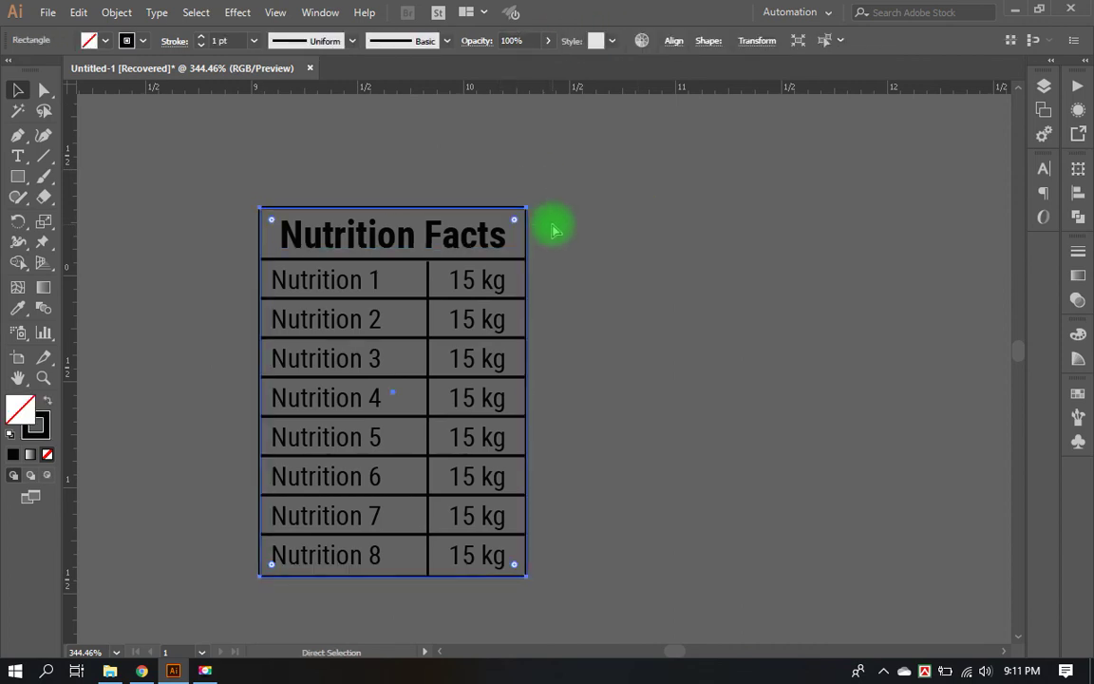
{"action": "key", "text": "v"}
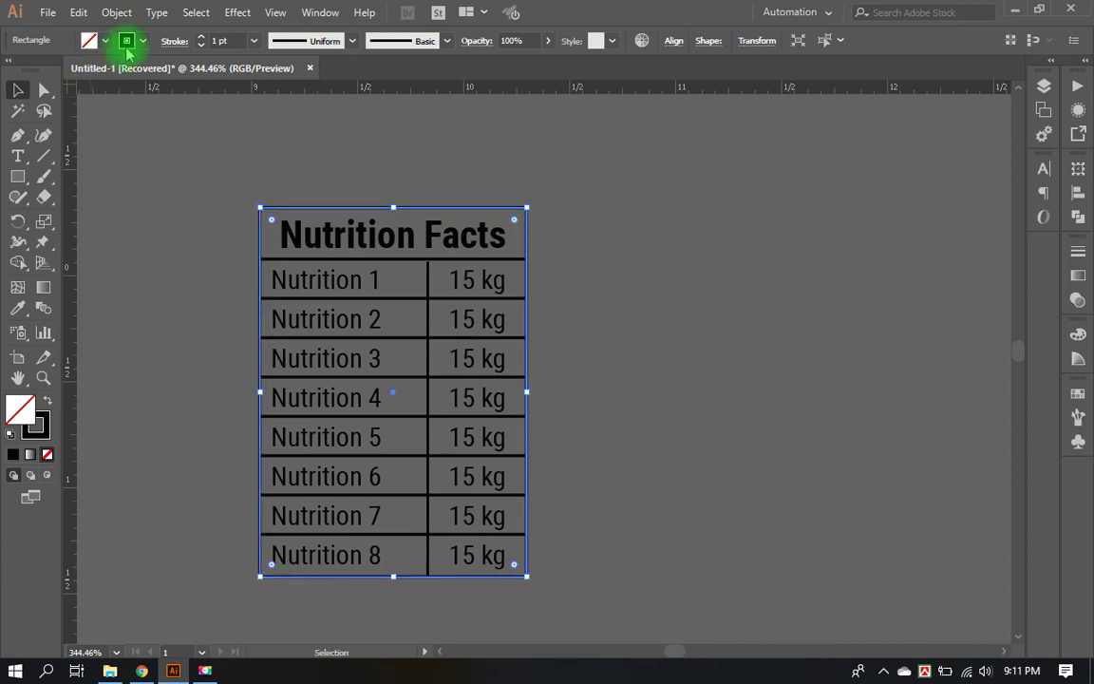
{"action": "left_click", "coordinate": [95, 39]}
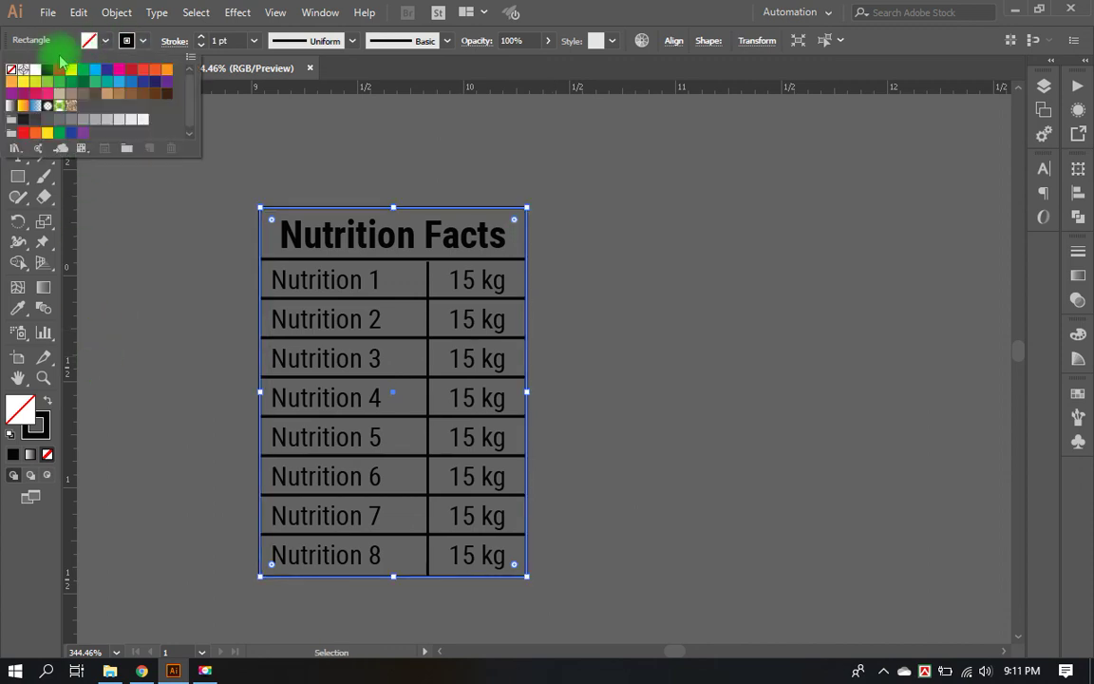
{"action": "left_click", "coordinate": [36, 69]}
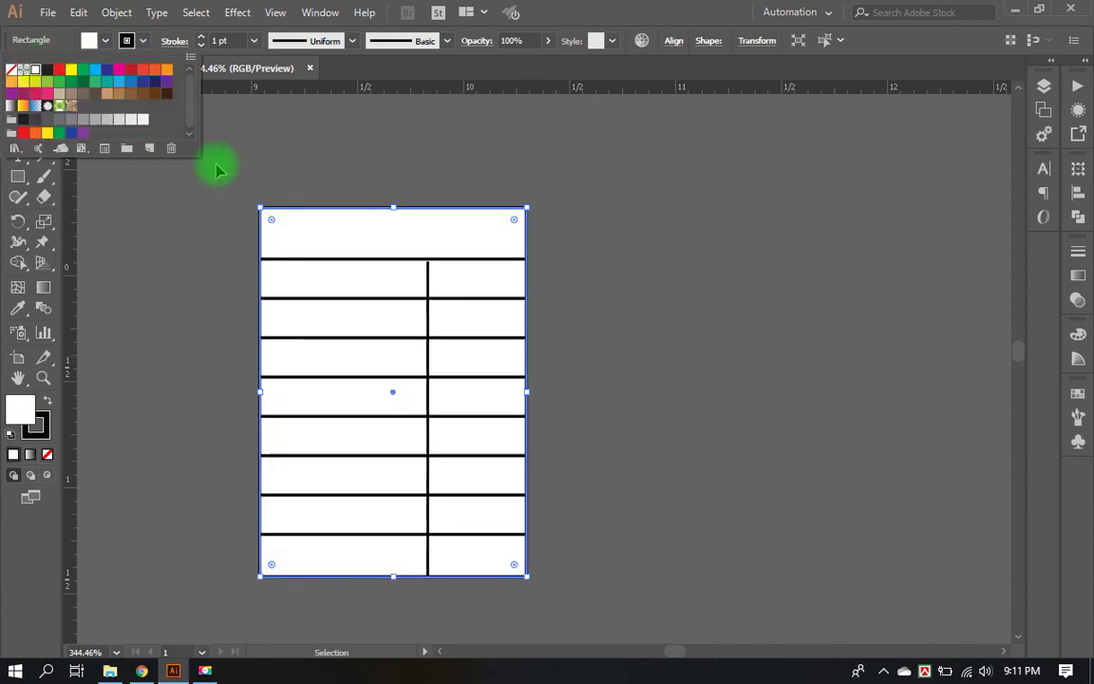
{"action": "right_click", "coordinate": [506, 240]}
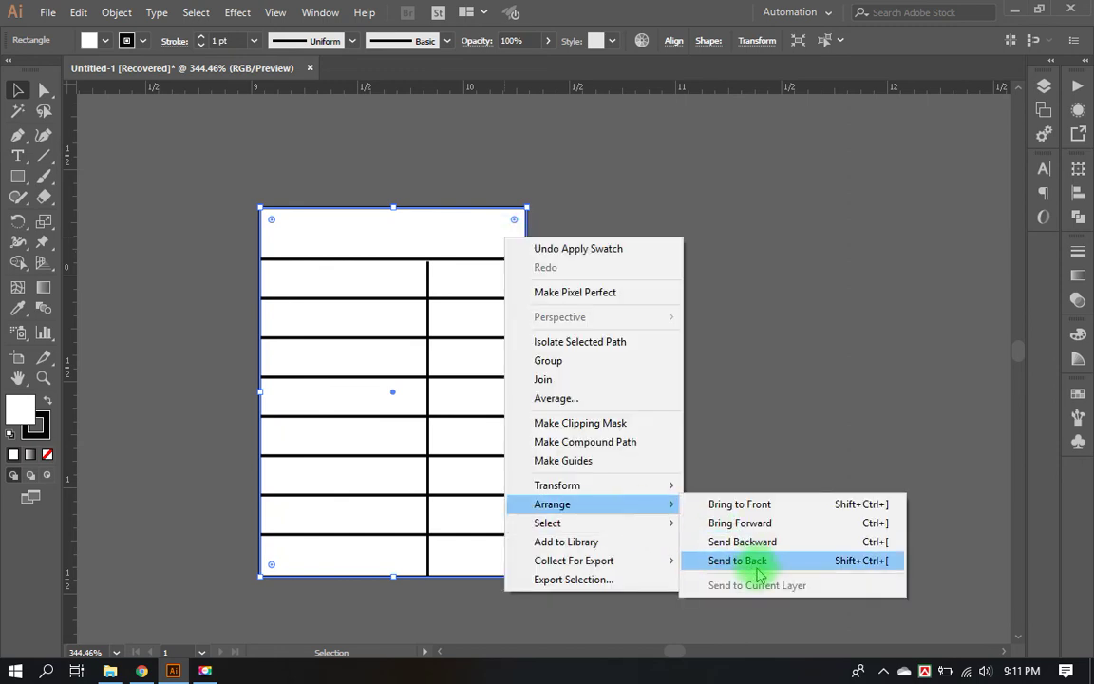
{"action": "left_click", "coordinate": [747, 562]}
{"action": "left_click", "coordinate": [724, 406]}
Step: Select the whole table and zoom in around it to check the result
{"action": "key", "text": "a"}
{"action": "left_click_drag", "start_coordinate": [608, 598], "coordinate": [228, 181]}
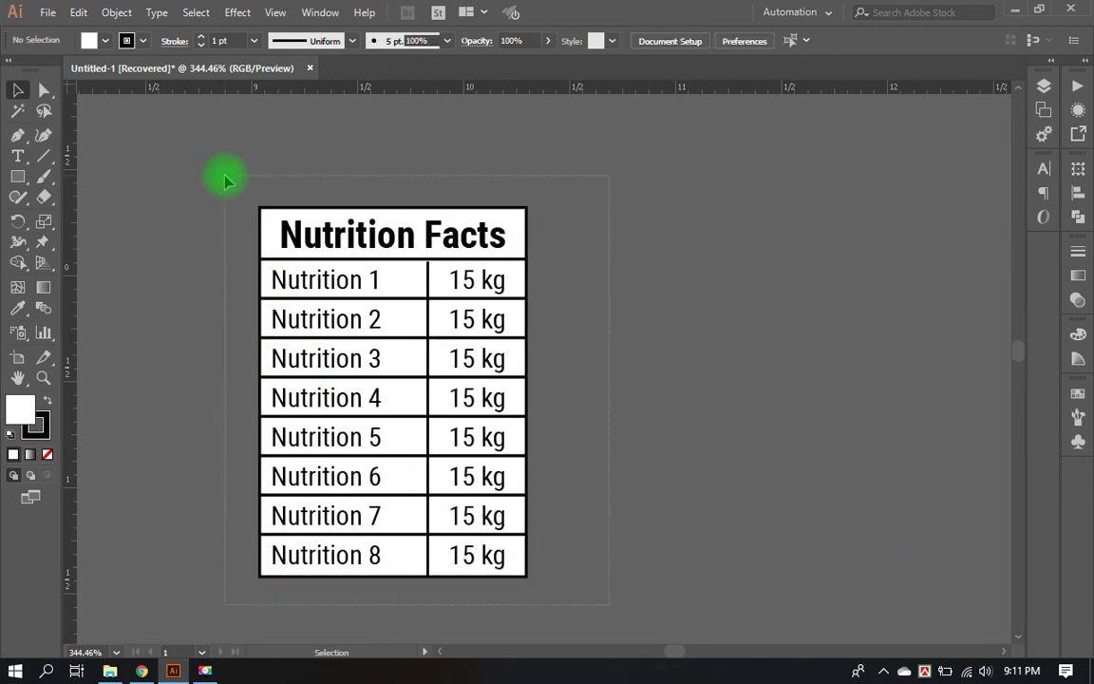
{"action": "left_click", "coordinate": [488, 383], "text": "ctrl+alt"}
{"action": "left_click", "coordinate": [618, 433], "text": "ctrl+alt"}
{"action": "left_click_drag", "start_coordinate": [618, 432], "coordinate": [464, 442], "text": "alt"}
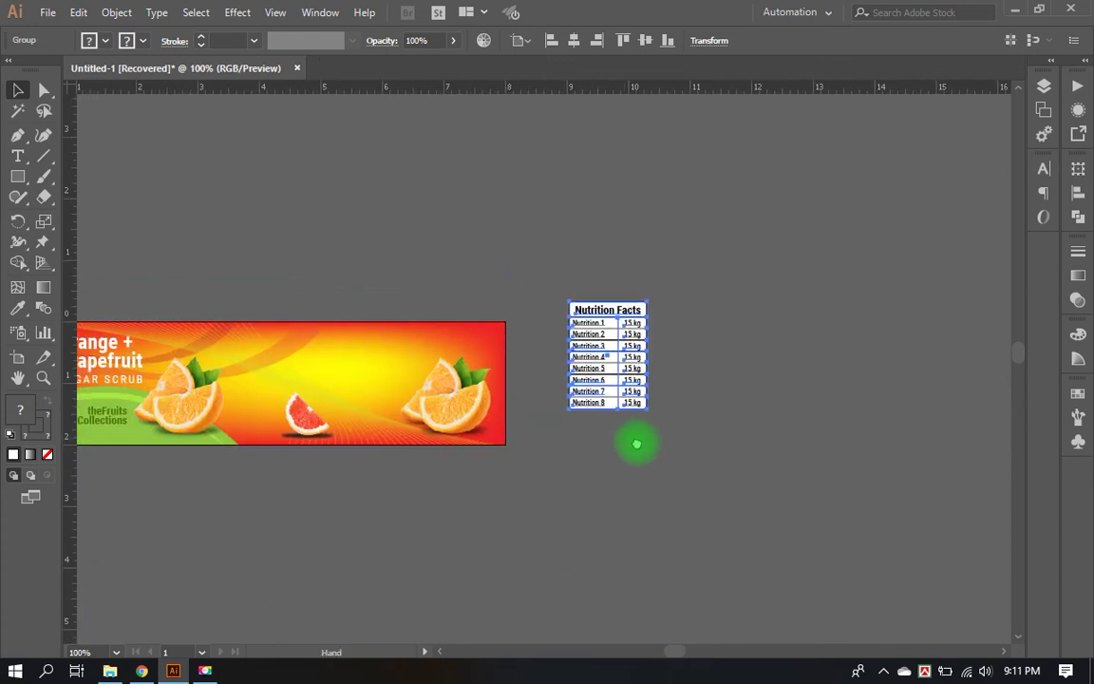
{"action": "left_click_drag", "start_coordinate": [431, 251], "coordinate": [768, 506]}
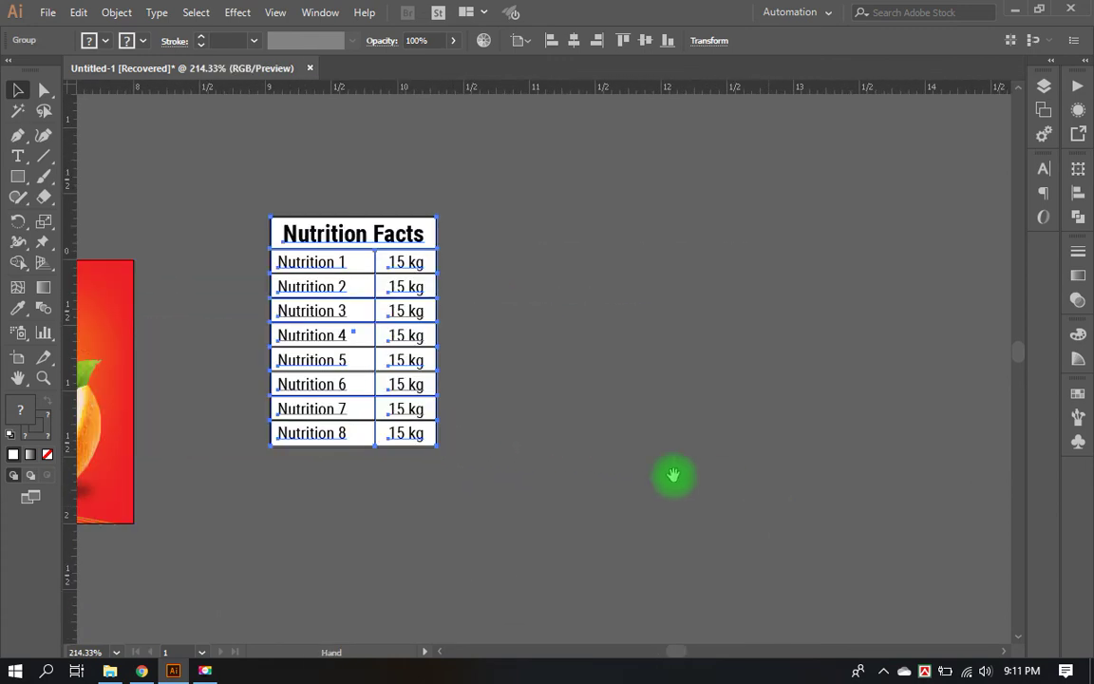
{"action": "left_click", "coordinate": [537, 432]}
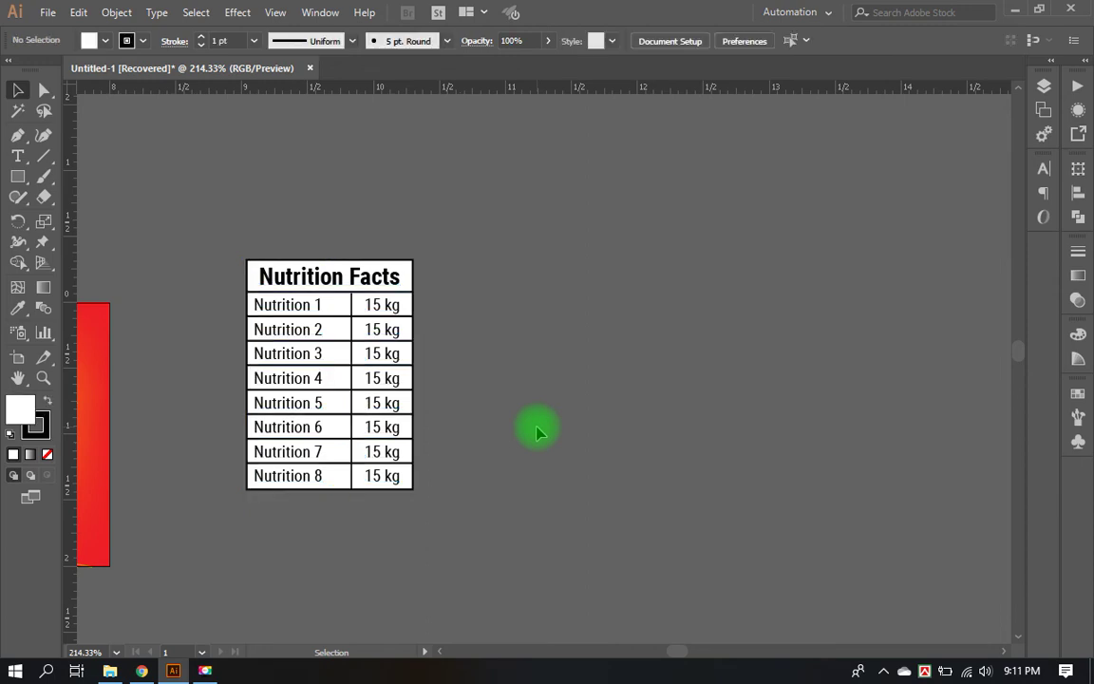
Step: Draw a placeholder text frame right of the table with 8 pt size and 8 pt leading
{"action": "key", "text": "t"}
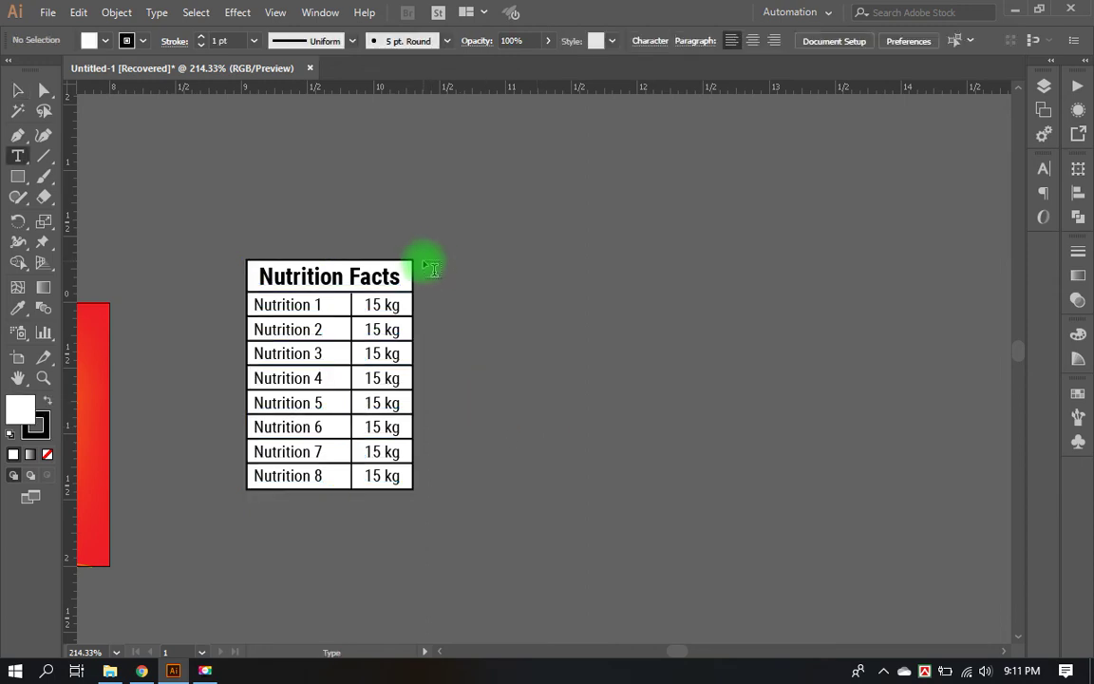
{"action": "left_click_drag", "start_coordinate": [425, 264], "coordinate": [595, 370]}
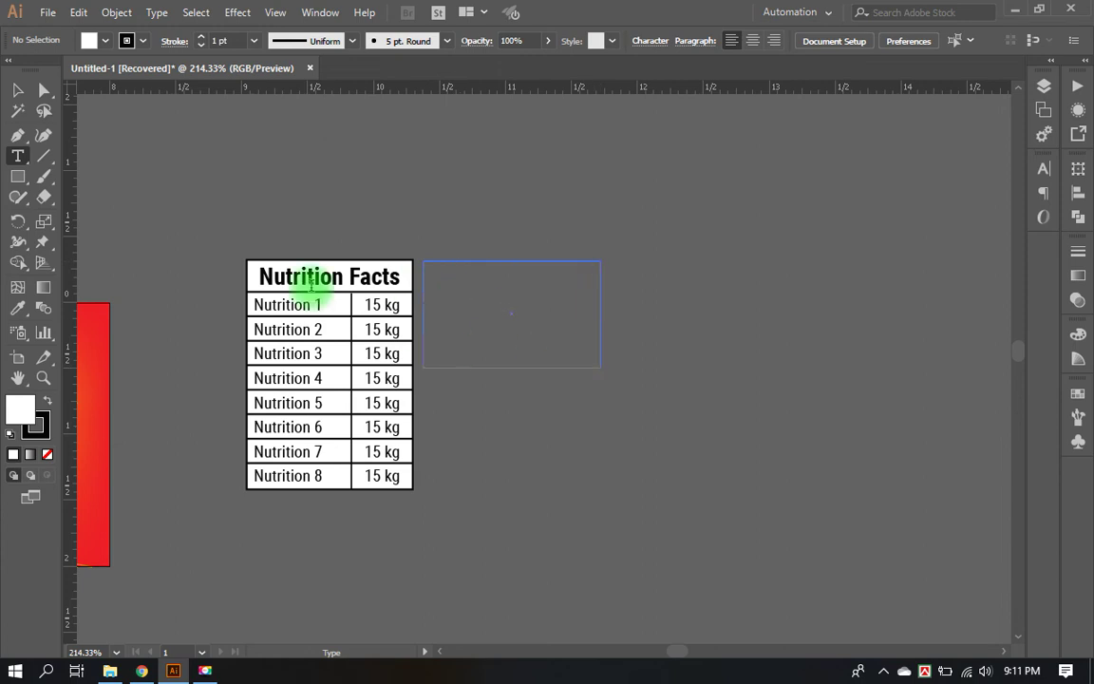
{"action": "left_click", "coordinate": [17, 90]}
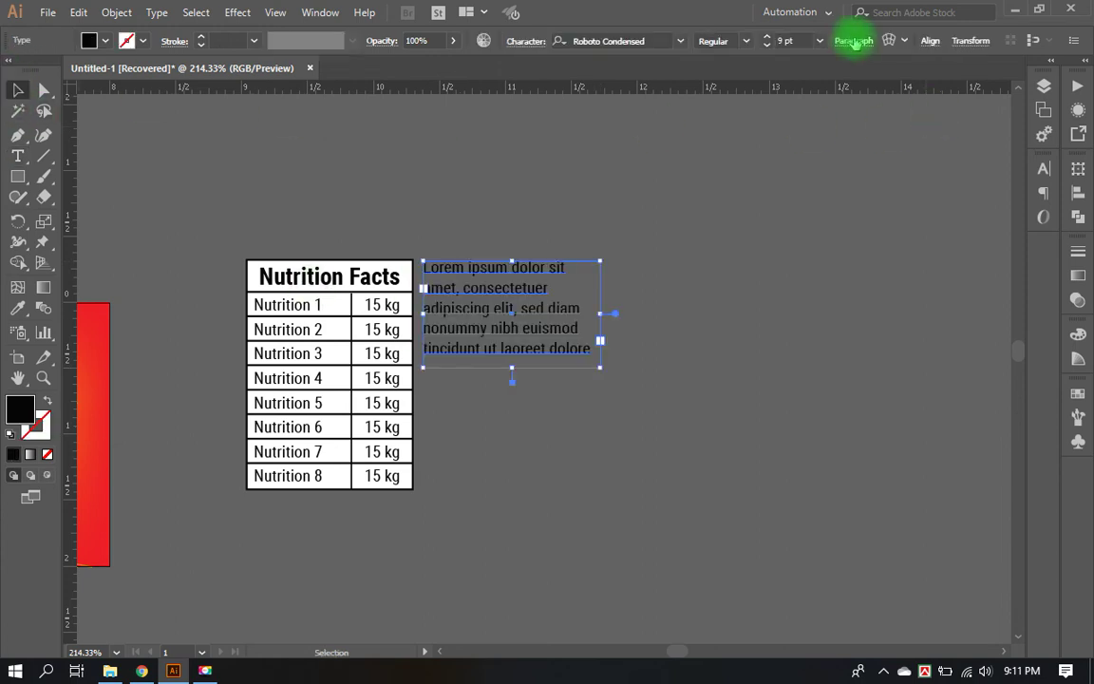
{"action": "left_click", "coordinate": [766, 45]}
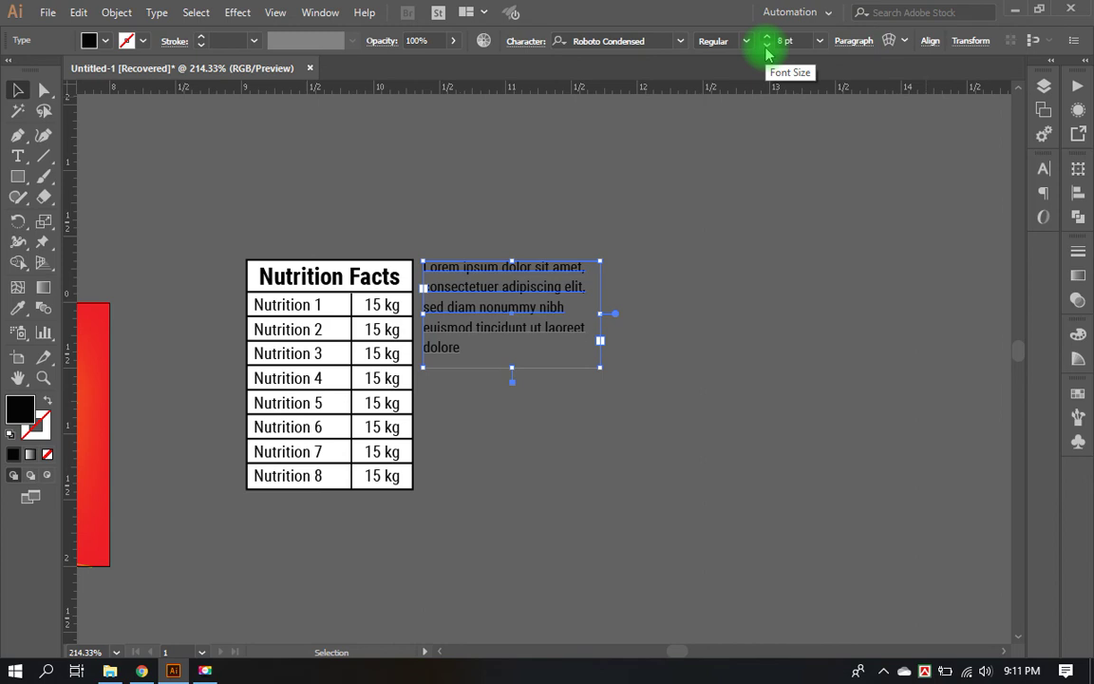
{"action": "left_click", "coordinate": [1043, 168]}
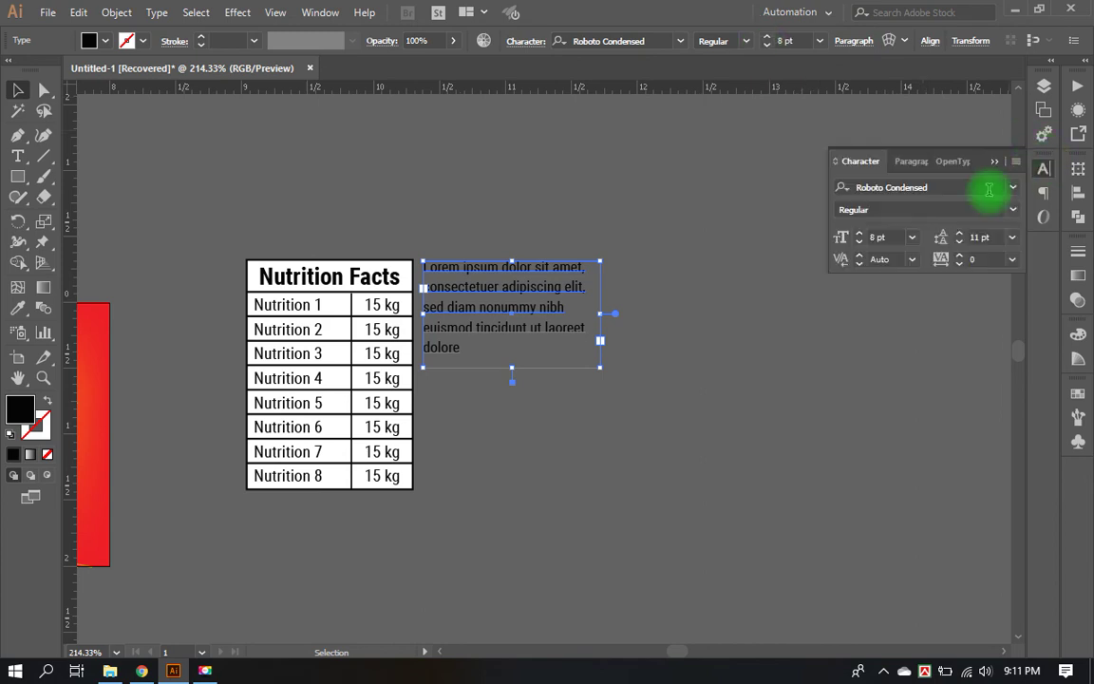
{"action": "left_click", "coordinate": [959, 242]}
{"action": "left_click", "coordinate": [959, 242]}
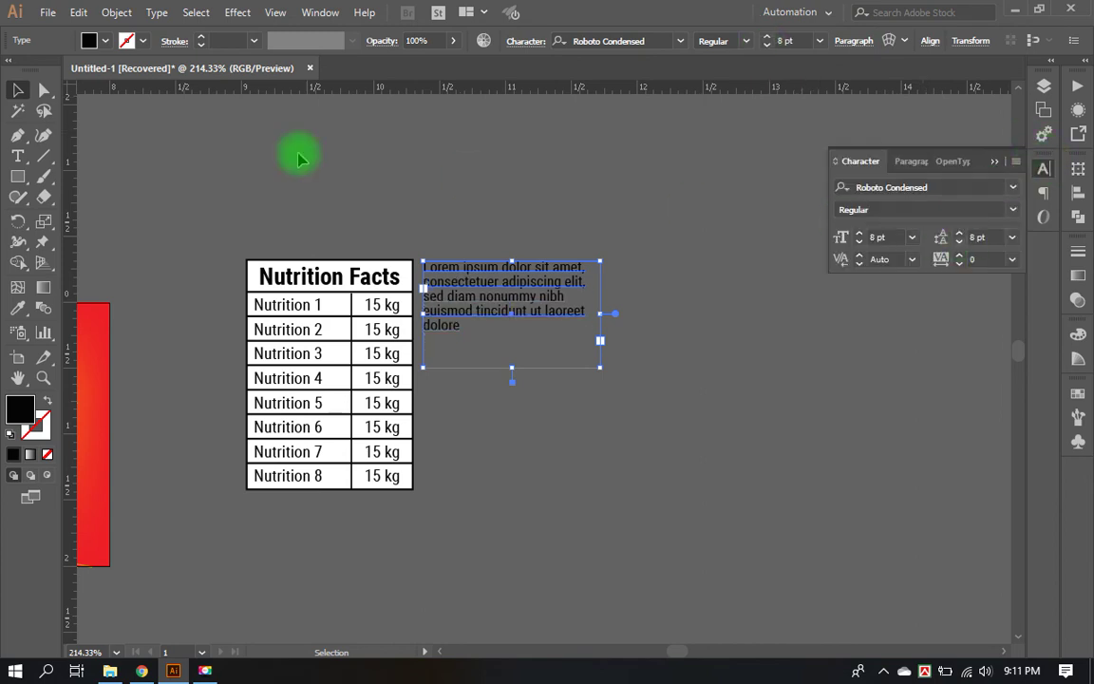
{"action": "left_click", "coordinate": [325, 206]}
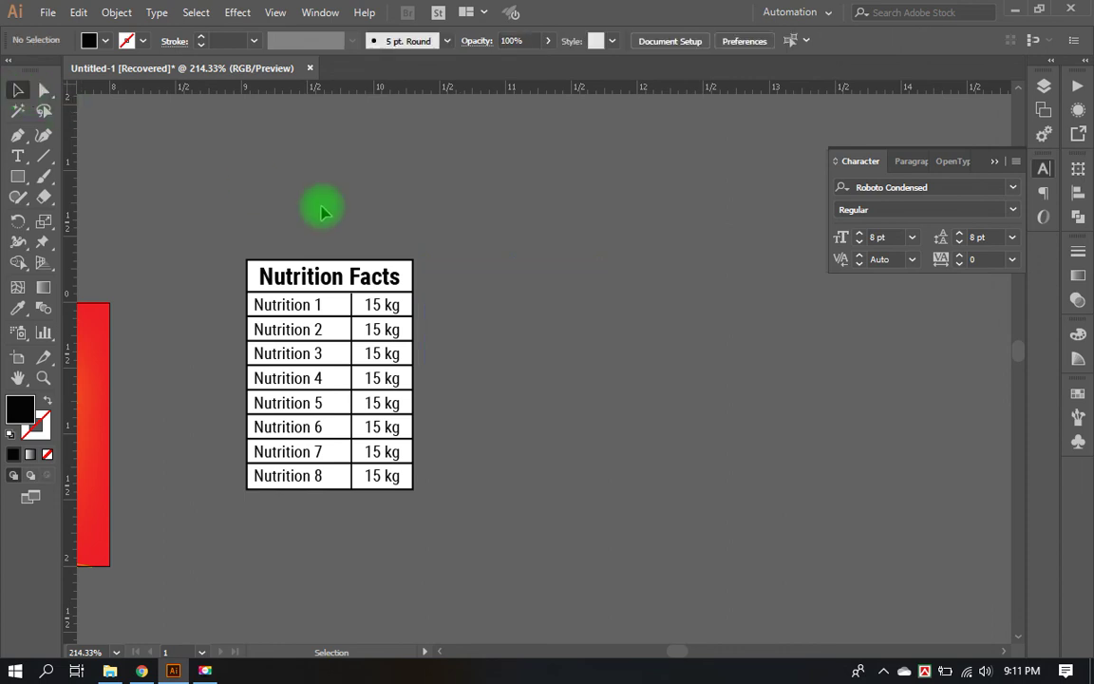
Step: Redraw the placeholder text frame beside the table header and justify the paragraph
{"action": "left_click", "coordinate": [17, 158]}
{"action": "left_click", "coordinate": [416, 273]}
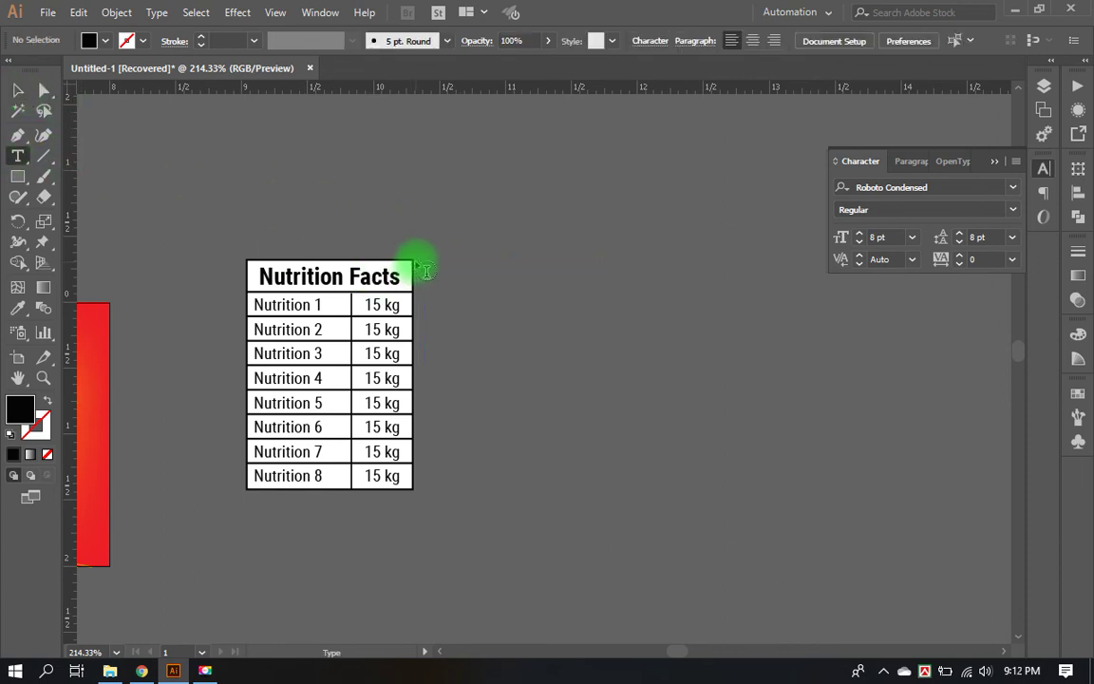
{"action": "left_click_drag", "start_coordinate": [423, 262], "coordinate": [570, 348]}
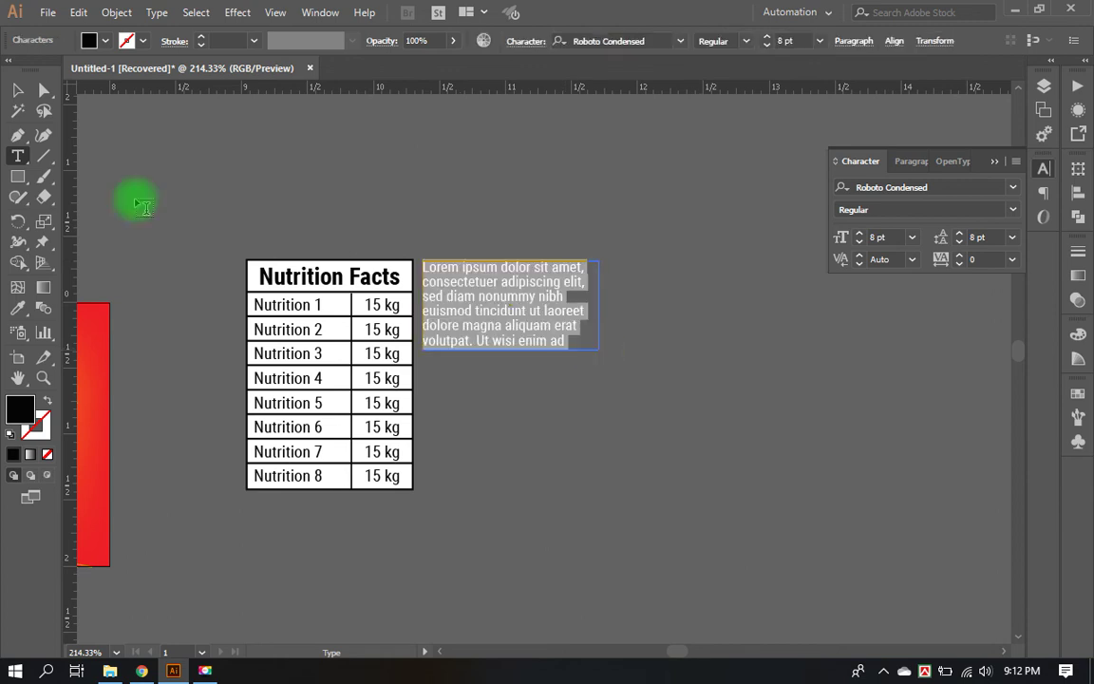
{"action": "left_click", "coordinate": [17, 90]}
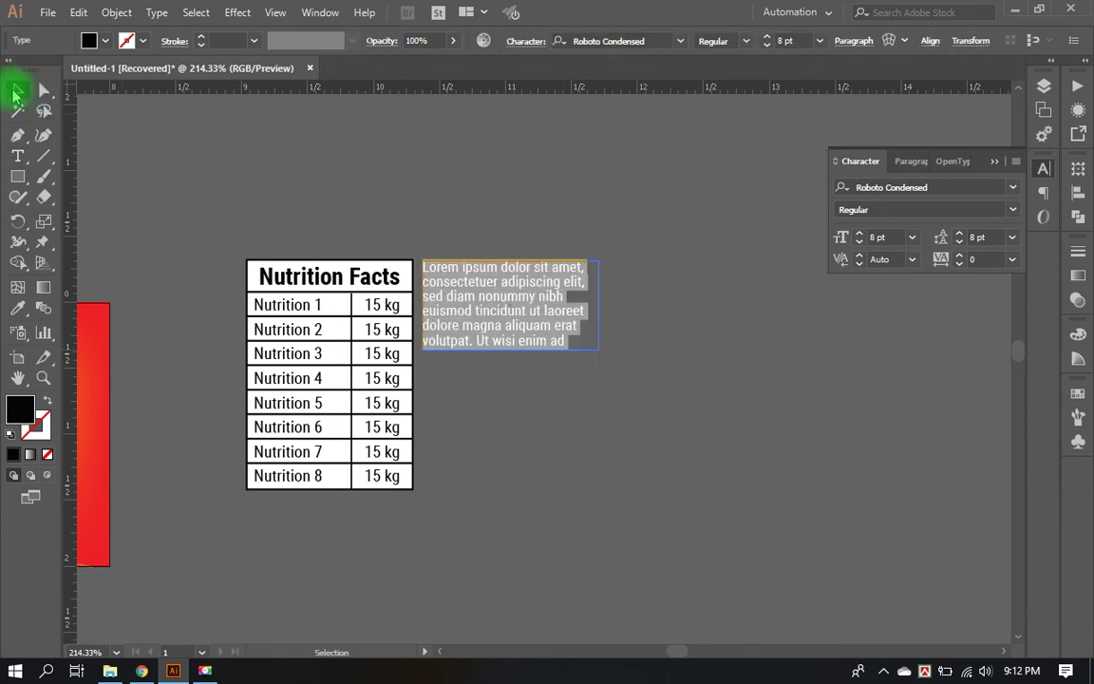
{"action": "left_click", "coordinate": [854, 41]}
{"action": "left_click", "coordinate": [775, 72]}
{"action": "left_click", "coordinate": [728, 333]}
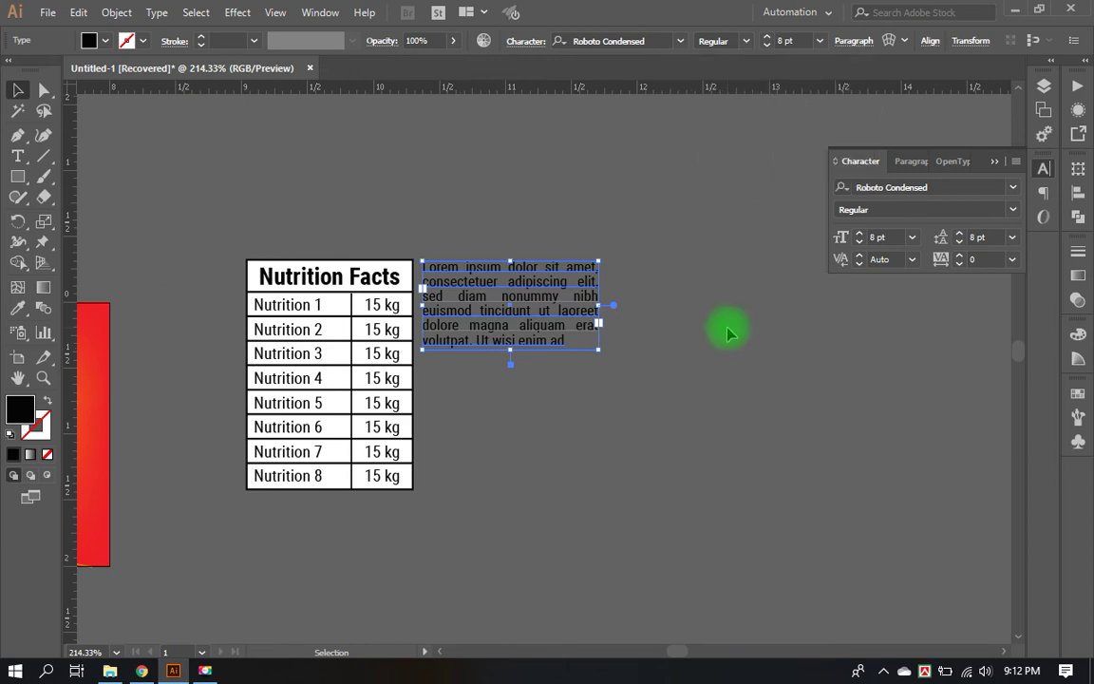
{"action": "left_click", "coordinate": [728, 332]}
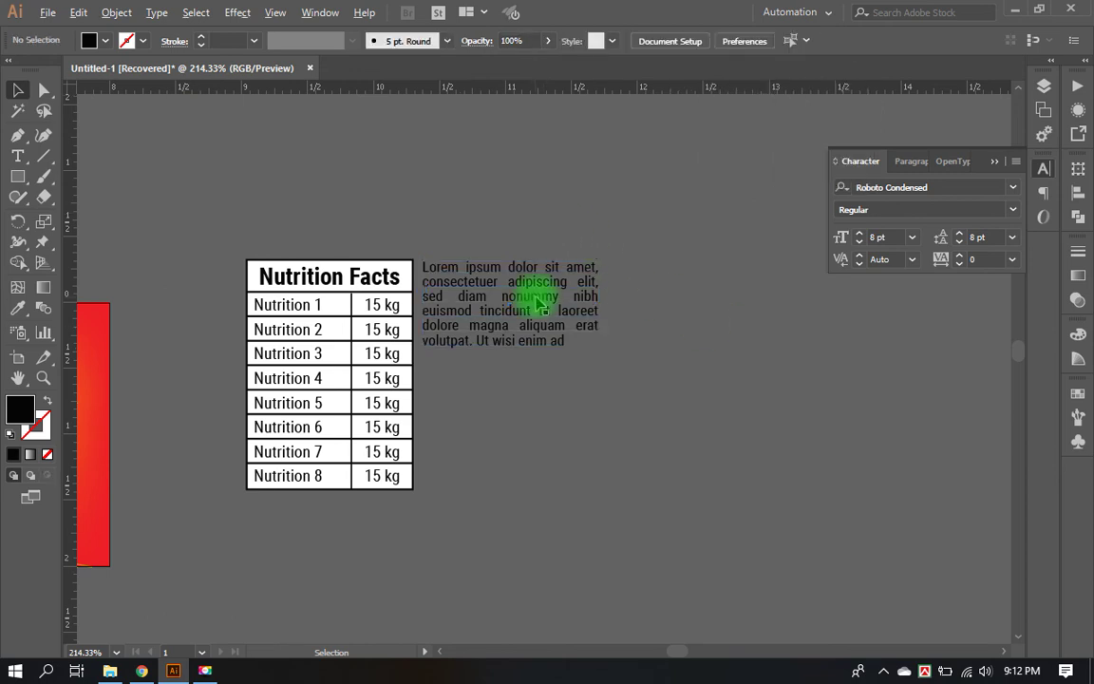
Step: Duplicate the paragraph below and cut its text so it ends with 'sed diam.'
{"action": "left_click_drag", "start_coordinate": [537, 303], "coordinate": [538, 395]}
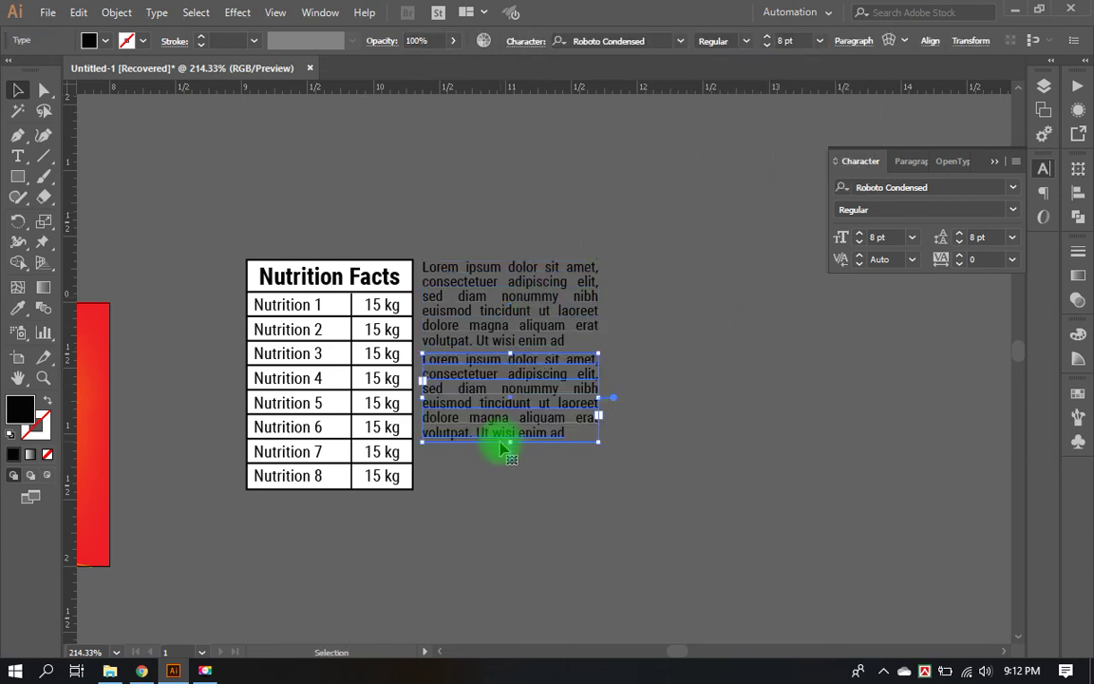
{"action": "double_click", "coordinate": [501, 389]}
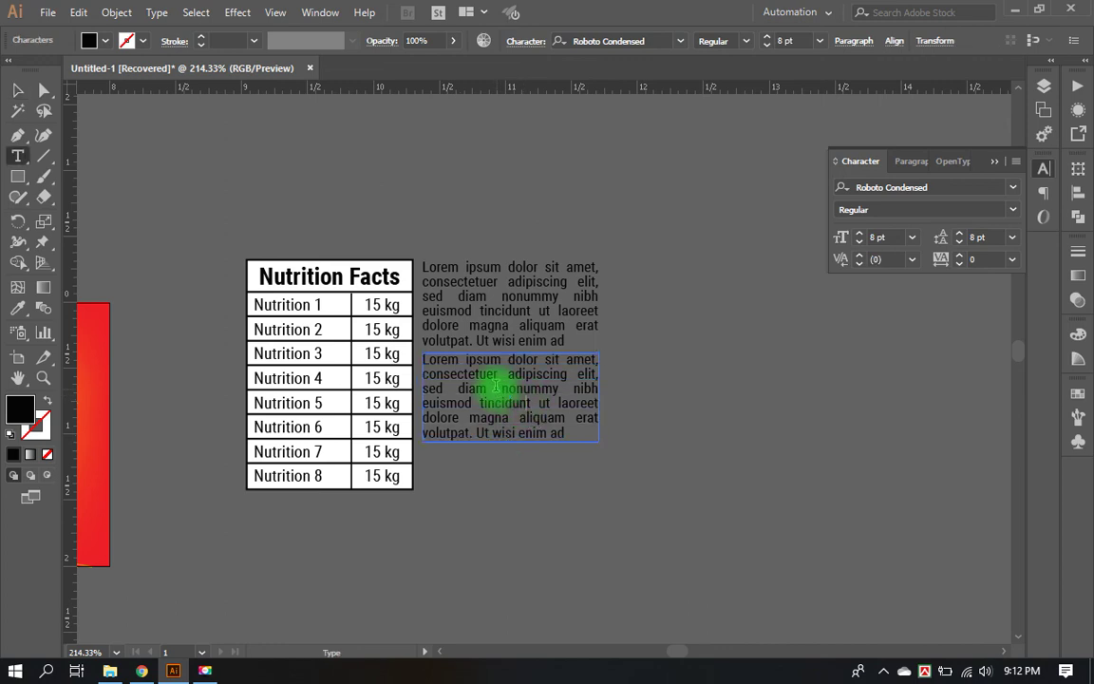
{"action": "left_click_drag", "start_coordinate": [491, 384], "coordinate": [601, 434]}
{"action": "key", "text": "BackSpace"}
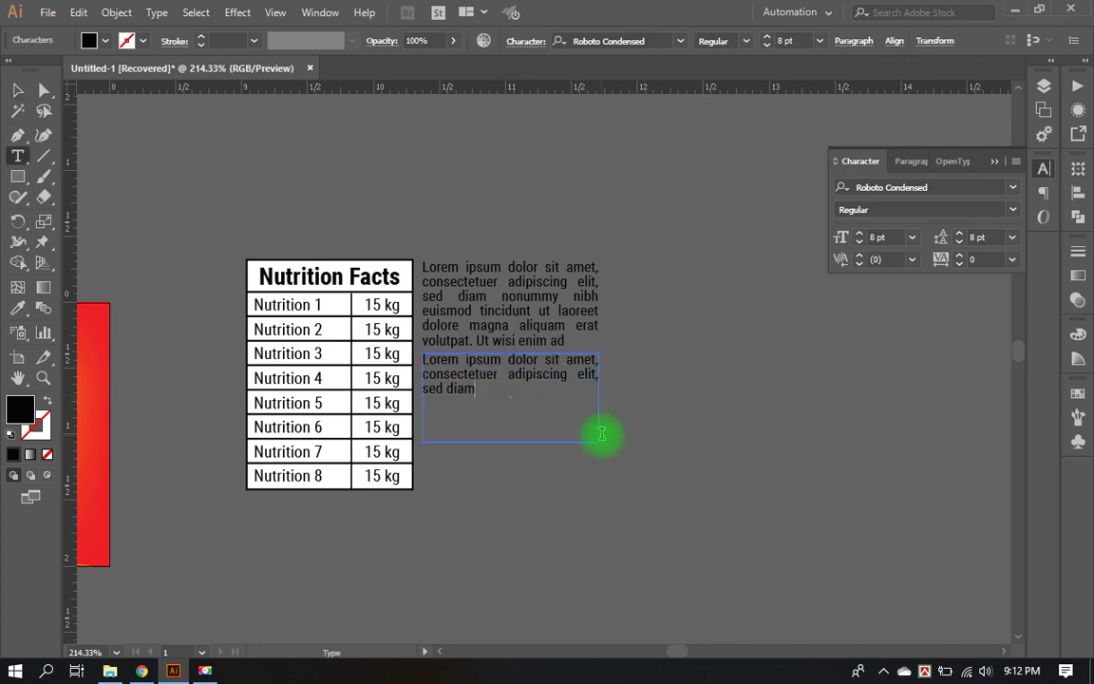
{"action": "type", "text": "."}
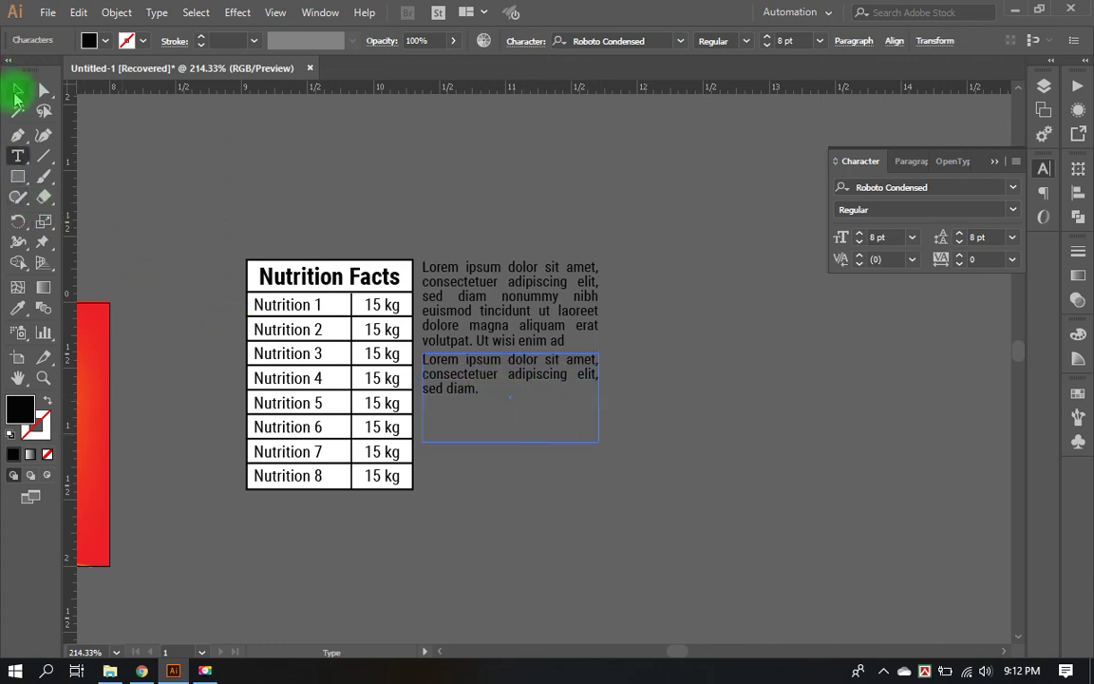
Step: Shrink the lower text frame to fit the shortened paragraph
{"action": "left_click", "coordinate": [17, 91]}
{"action": "left_click_drag", "start_coordinate": [513, 441], "coordinate": [518, 405]}
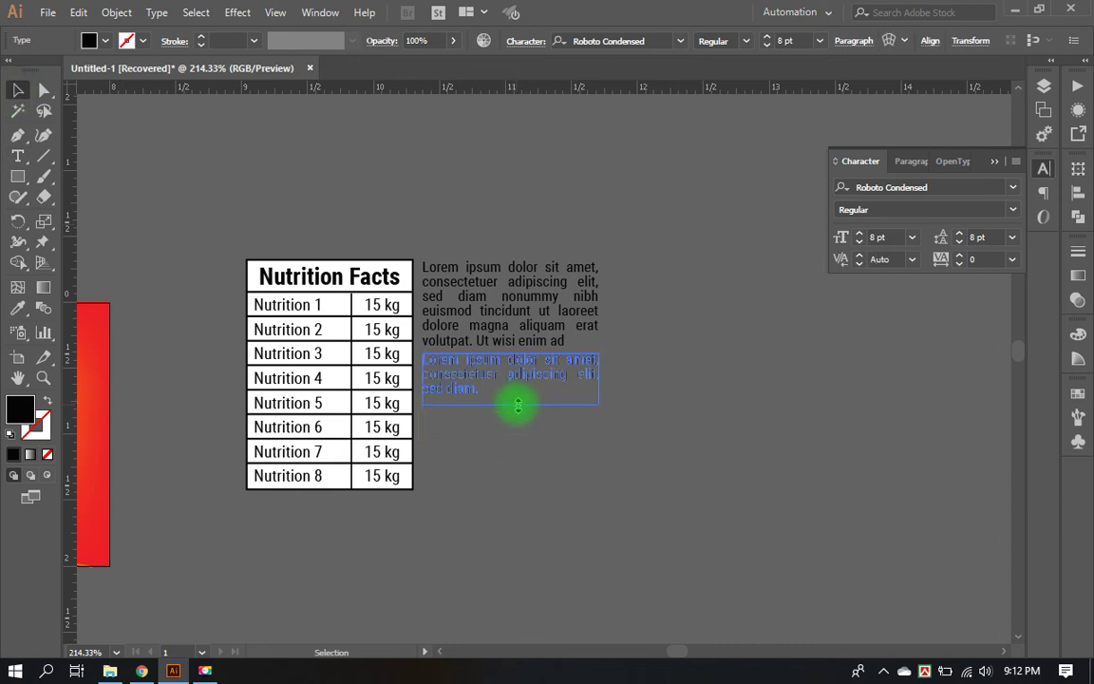
{"action": "left_click", "coordinate": [568, 452]}
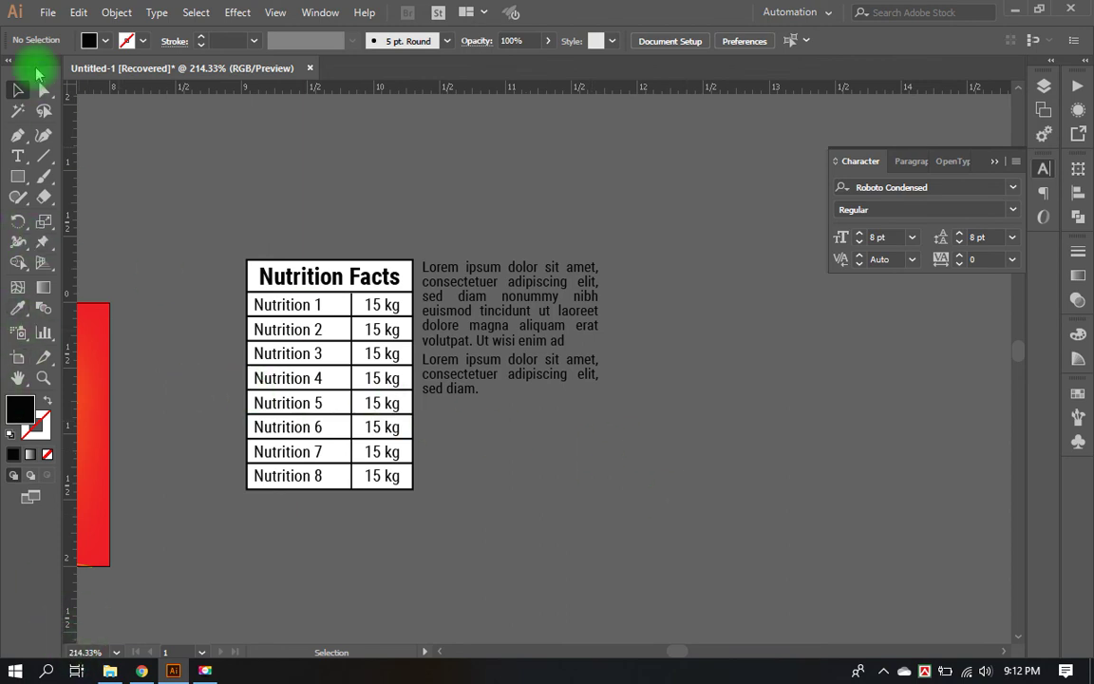
{"action": "left_click", "coordinate": [48, 12]}
Step: Choose the barcode image pngwing.com (40) to place via File > Place
{"action": "left_click", "coordinate": [112, 288]}
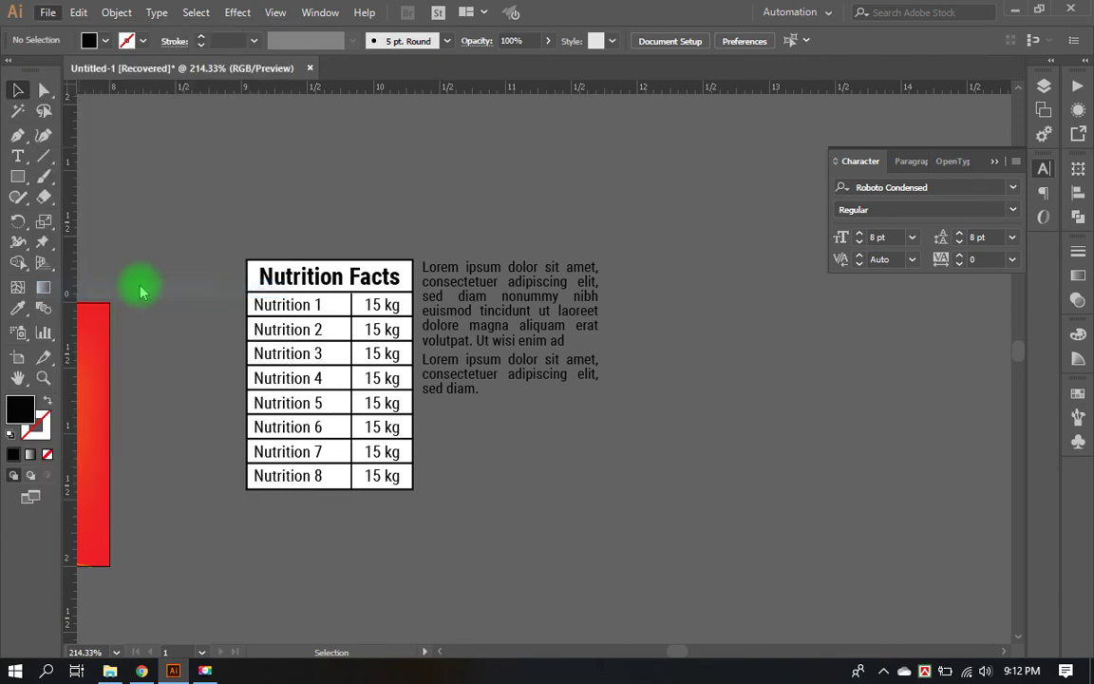
{"action": "scroll", "coordinate": [491, 312], "scroll_direction": "down", "scroll_amount": 5}
{"action": "scroll", "coordinate": [491, 314], "scroll_direction": "down", "scroll_amount": 5}
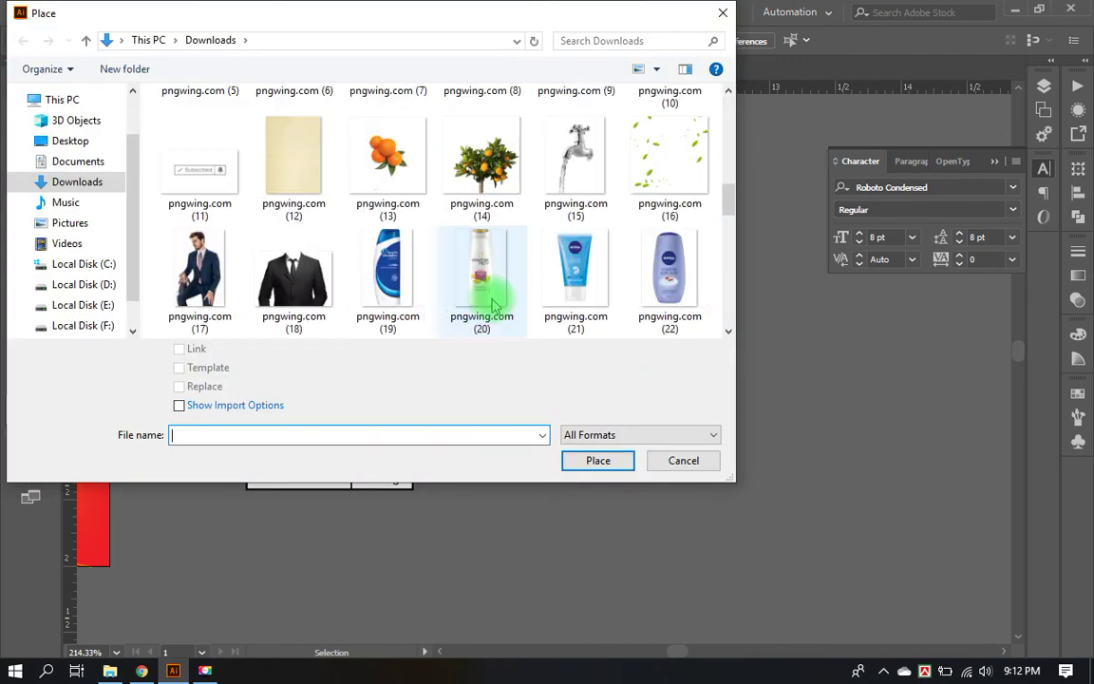
{"action": "scroll", "coordinate": [494, 304], "scroll_direction": "up", "scroll_amount": 2}
{"action": "scroll", "coordinate": [493, 305], "scroll_direction": "up", "scroll_amount": 3}
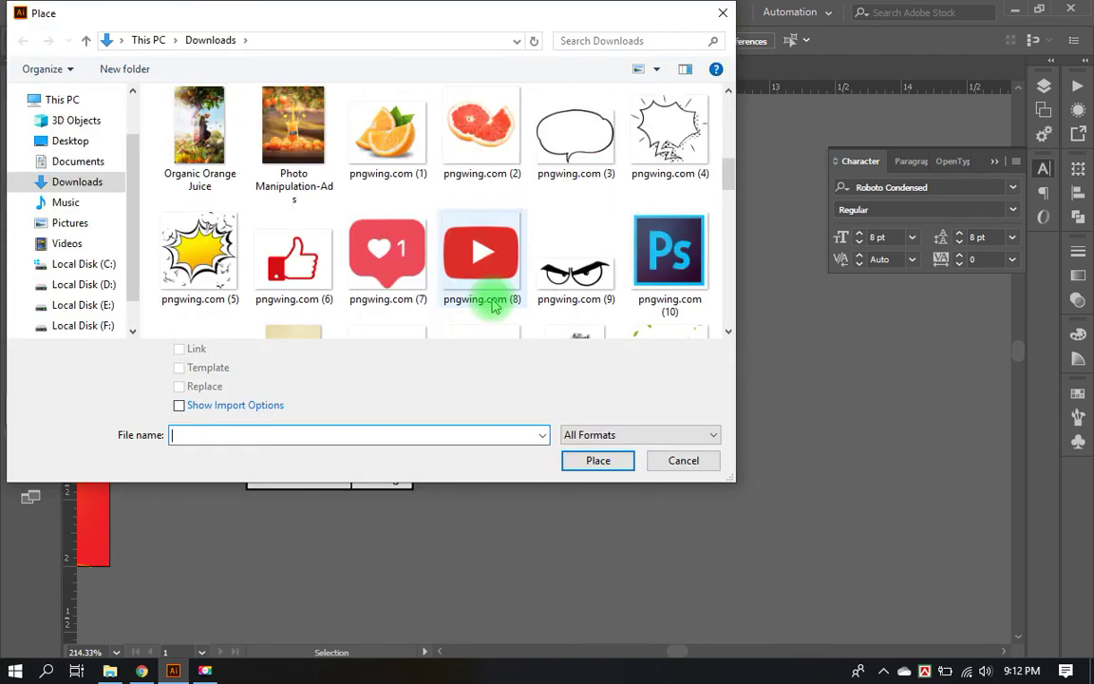
{"action": "scroll", "coordinate": [492, 306], "scroll_direction": "up", "scroll_amount": 3}
{"action": "scroll", "coordinate": [491, 305], "scroll_direction": "down", "scroll_amount": 5}
{"action": "scroll", "coordinate": [488, 300], "scroll_direction": "down", "scroll_amount": 4}
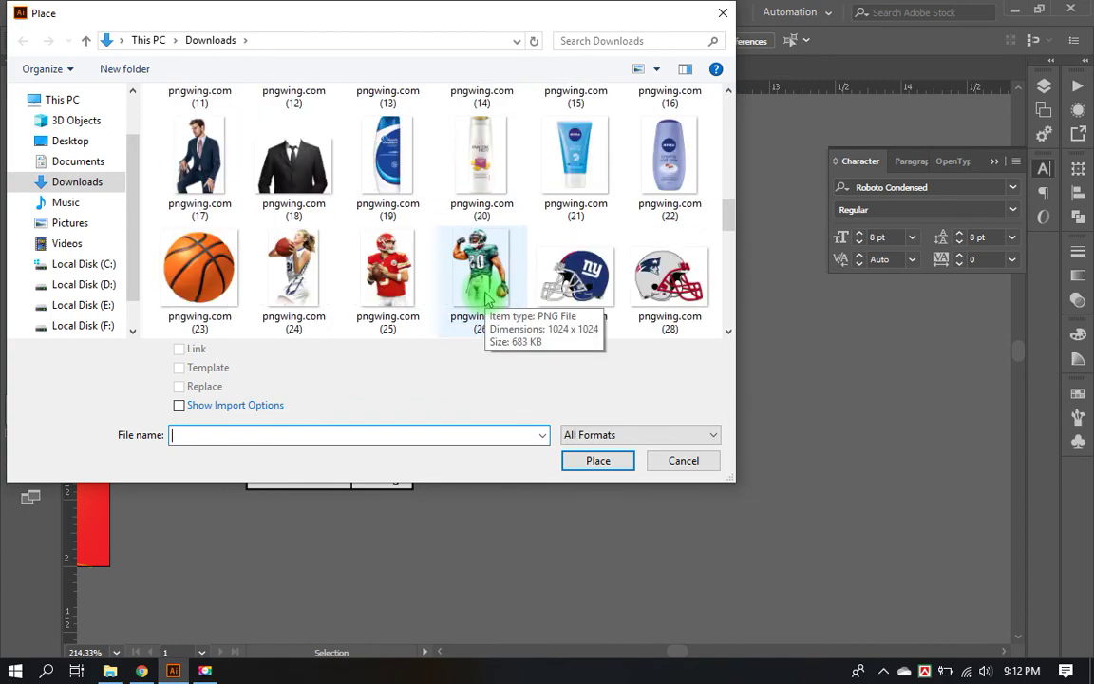
{"action": "scroll", "coordinate": [486, 298], "scroll_direction": "down", "scroll_amount": 2}
{"action": "scroll", "coordinate": [486, 299], "scroll_direction": "down", "scroll_amount": 4}
{"action": "scroll", "coordinate": [486, 299], "scroll_direction": "down", "scroll_amount": 3}
{"action": "scroll", "coordinate": [486, 299], "scroll_direction": "down", "scroll_amount": 1}
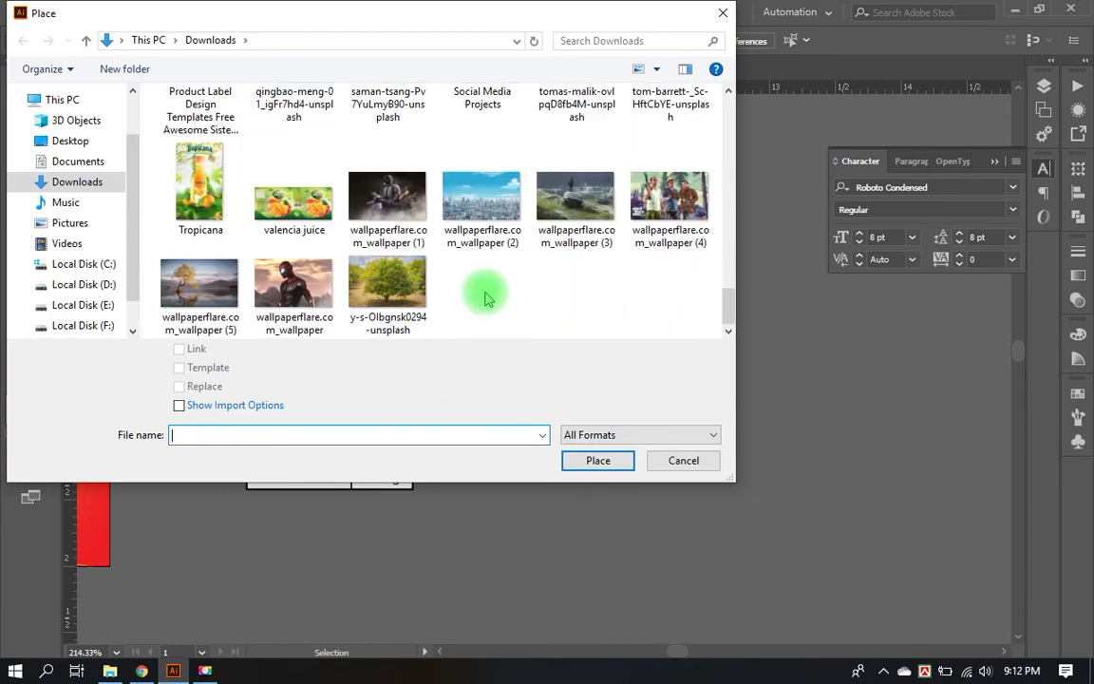
{"action": "scroll", "coordinate": [486, 299], "scroll_direction": "up", "scroll_amount": 2}
{"action": "scroll", "coordinate": [487, 299], "scroll_direction": "up", "scroll_amount": 2}
{"action": "left_click", "coordinate": [646, 186]}
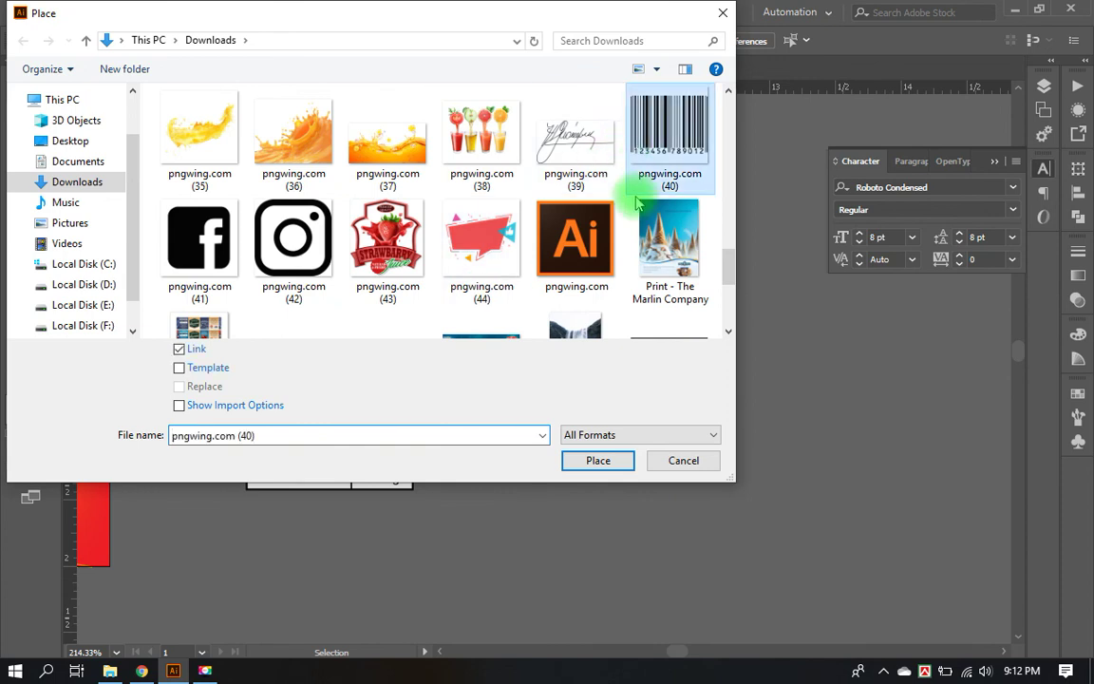
{"action": "left_click", "coordinate": [588, 462]}
Step: Drop the barcode on the artboard, shrink it small, and move it right of the paragraphs
{"action": "left_click", "coordinate": [619, 263]}
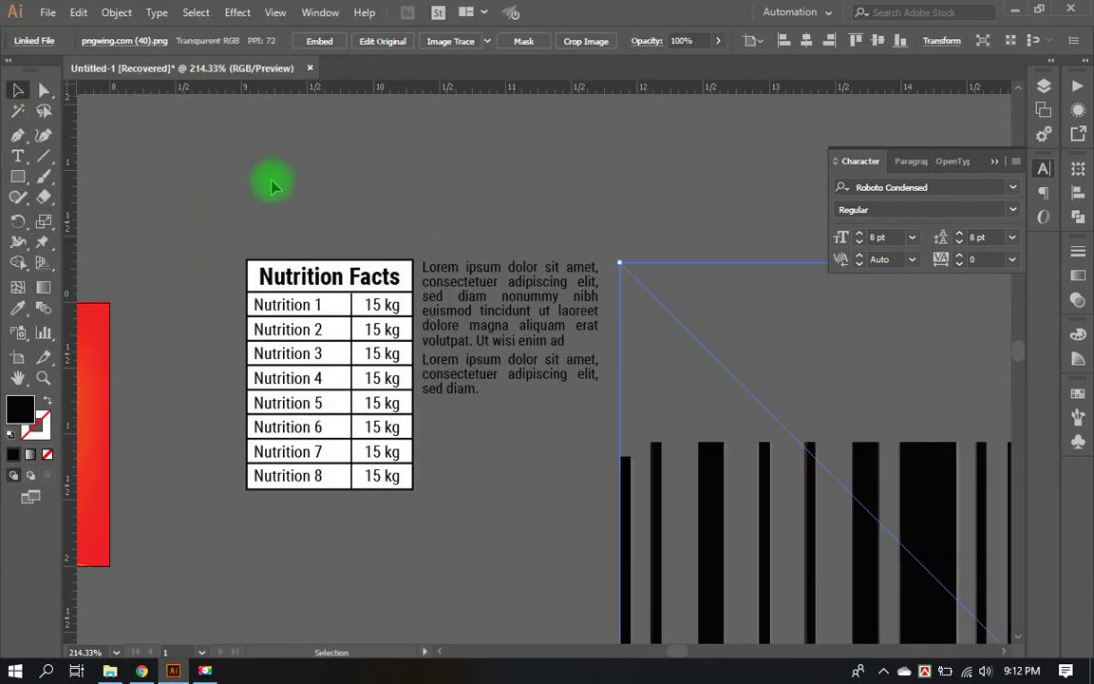
{"action": "mouse_move", "coordinate": [623, 271]}
{"action": "left_mouse_down"}
{"action": "mouse_move", "coordinate": [667, 458]}
{"action": "mouse_move", "coordinate": [442, 200]}
{"action": "left_mouse_up"}
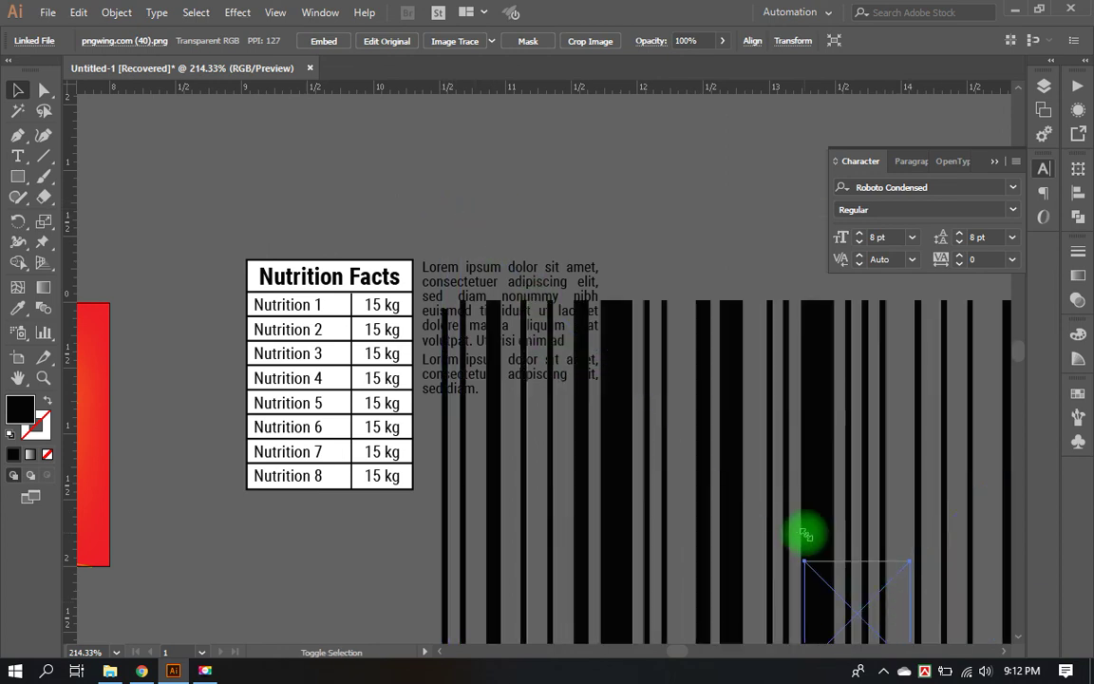
{"action": "left_click_drag", "start_coordinate": [805, 561], "coordinate": [910, 613]}
{"action": "left_click_drag", "start_coordinate": [719, 374], "coordinate": [719, 374]}
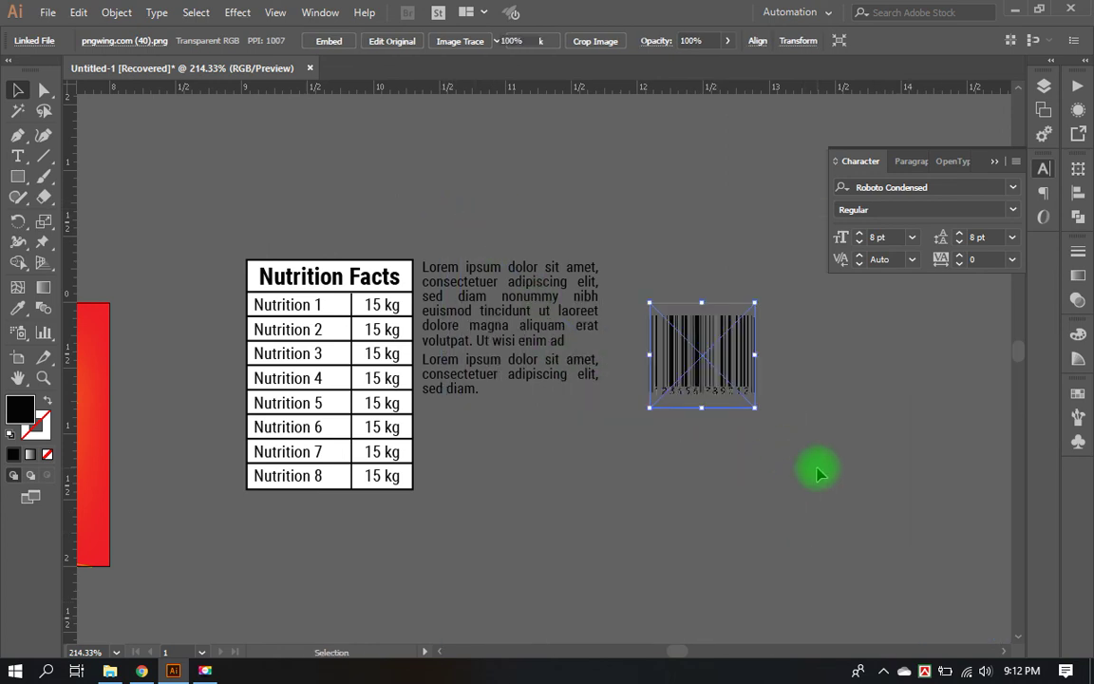
Step: Place the signature image pngwing.com (39) onto the artboard
{"action": "left_click", "coordinate": [44, 11]}
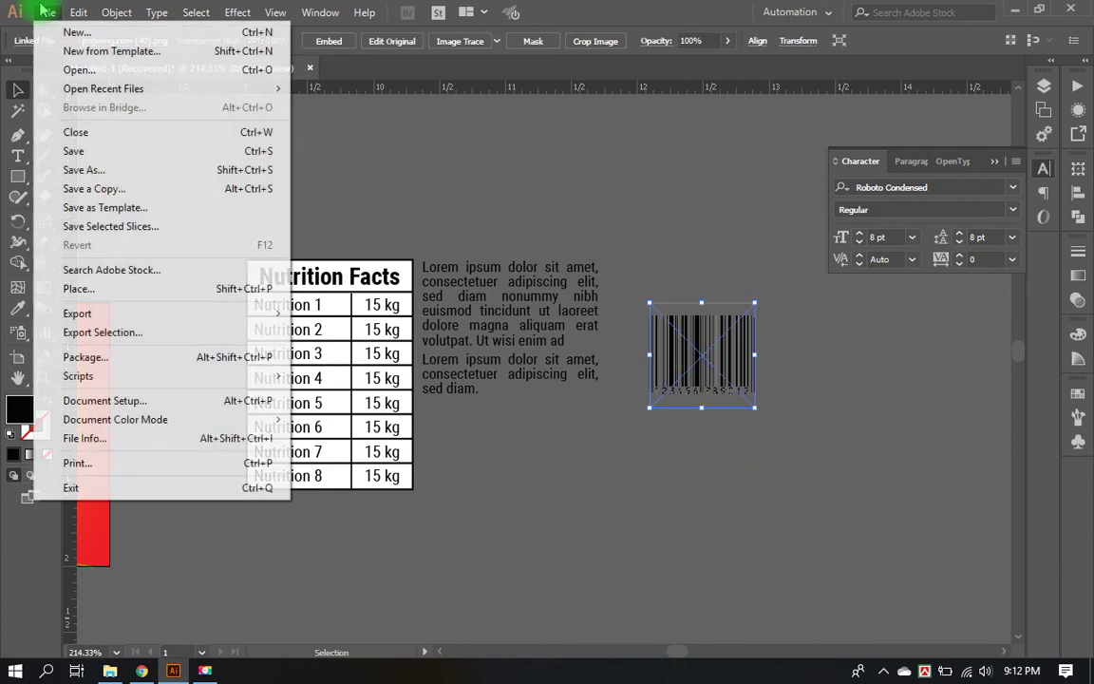
{"action": "left_click", "coordinate": [134, 304]}
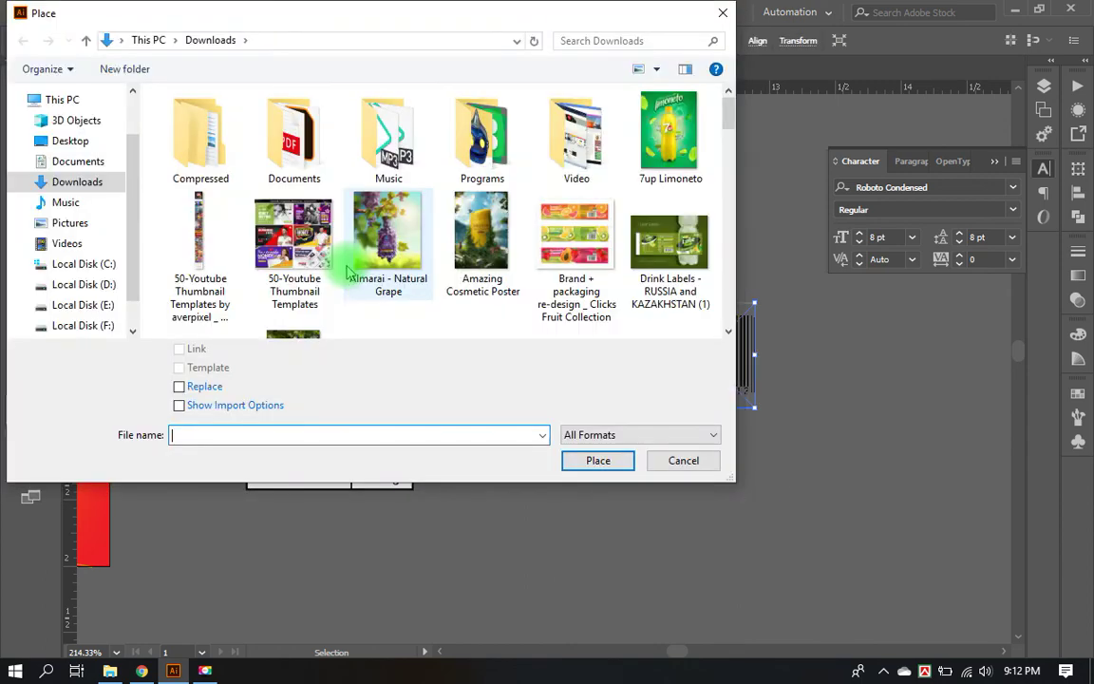
{"action": "scroll", "coordinate": [366, 261], "scroll_direction": "down", "scroll_amount": 2}
{"action": "scroll", "coordinate": [427, 275], "scroll_direction": "down", "scroll_amount": 5}
{"action": "scroll", "coordinate": [513, 294], "scroll_direction": "down", "scroll_amount": 2}
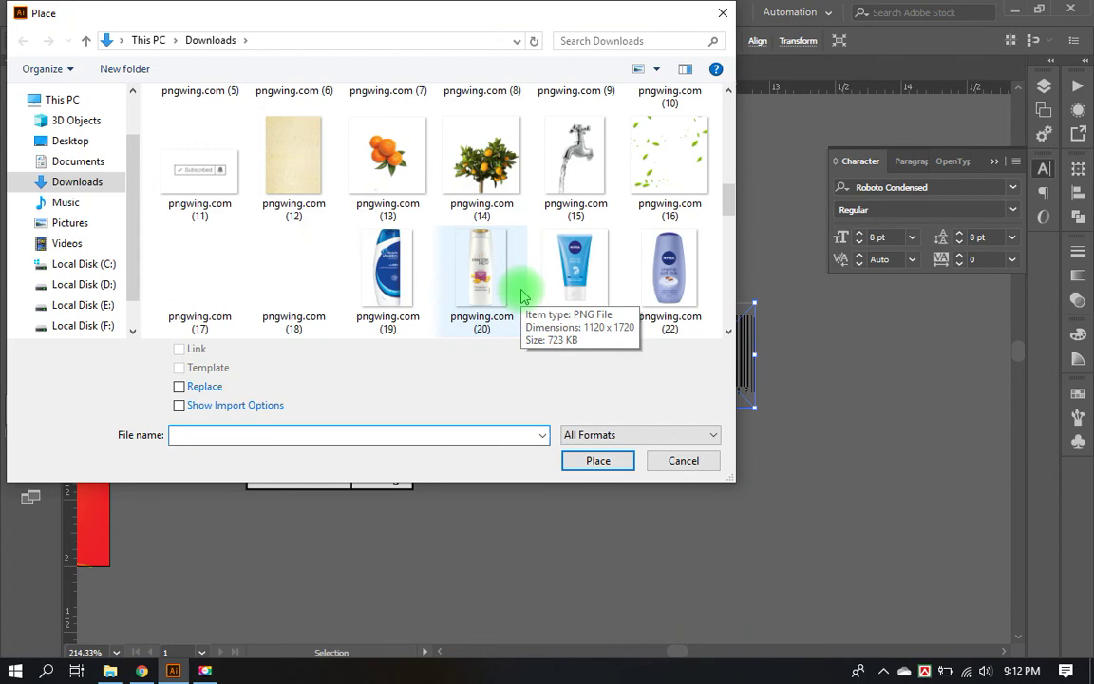
{"action": "scroll", "coordinate": [560, 294], "scroll_direction": "down", "scroll_amount": 2}
{"action": "scroll", "coordinate": [570, 298], "scroll_direction": "down", "scroll_amount": 3}
{"action": "left_click", "coordinate": [570, 285]}
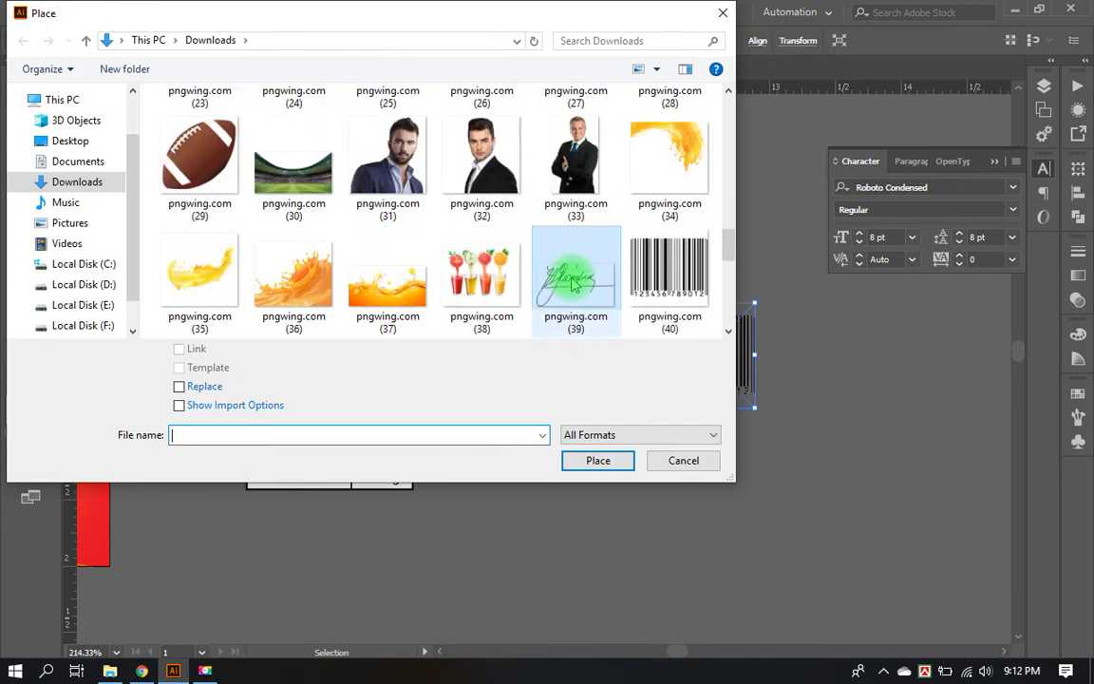
{"action": "left_click", "coordinate": [597, 459]}
{"action": "left_click", "coordinate": [642, 273]}
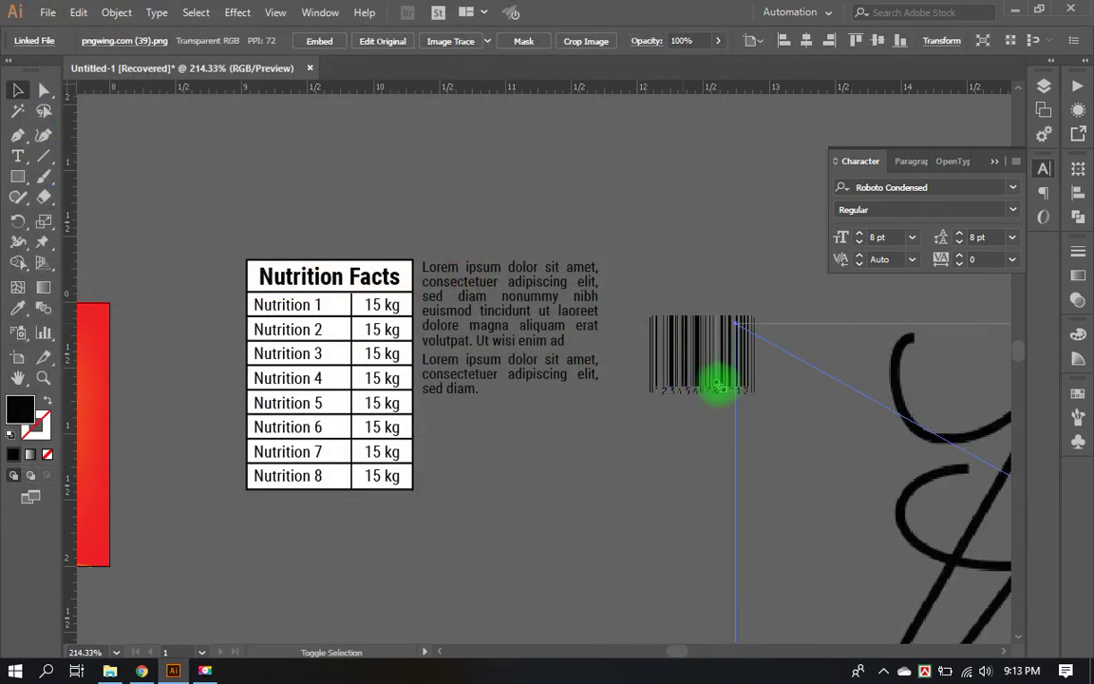
Step: Shrink the signature, tilt it slightly, and position it just below the second paragraph
{"action": "mouse_move", "coordinate": [988, 463]}
{"action": "left_mouse_down"}
{"action": "mouse_move", "coordinate": [133, 231]}
{"action": "mouse_move", "coordinate": [122, 183]}
{"action": "mouse_move", "coordinate": [581, 409]}
{"action": "mouse_move", "coordinate": [672, 480]}
{"action": "left_mouse_up"}
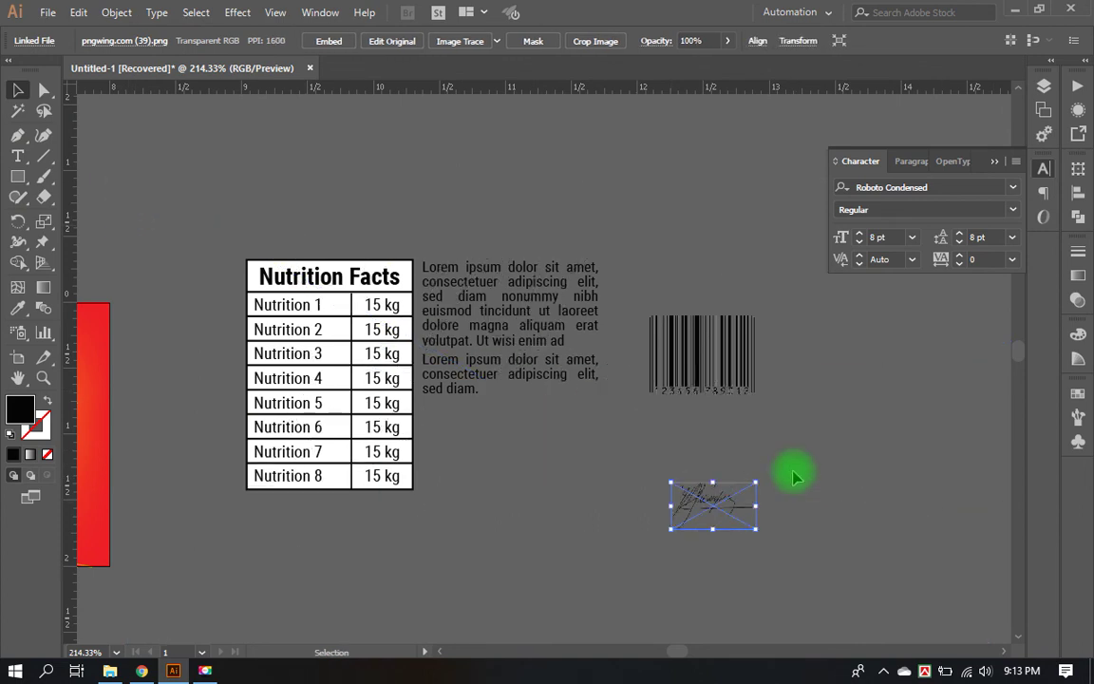
{"action": "left_click", "coordinate": [779, 480]}
{"action": "mouse_move", "coordinate": [715, 314]}
{"action": "left_mouse_down"}
{"action": "mouse_move", "coordinate": [717, 275]}
{"action": "mouse_move", "coordinate": [772, 308]}
{"action": "left_mouse_up"}
{"action": "left_click", "coordinate": [771, 308]}
{"action": "left_click_drag", "start_coordinate": [703, 285], "coordinate": [525, 421]}
{"action": "left_click", "coordinate": [699, 410]}
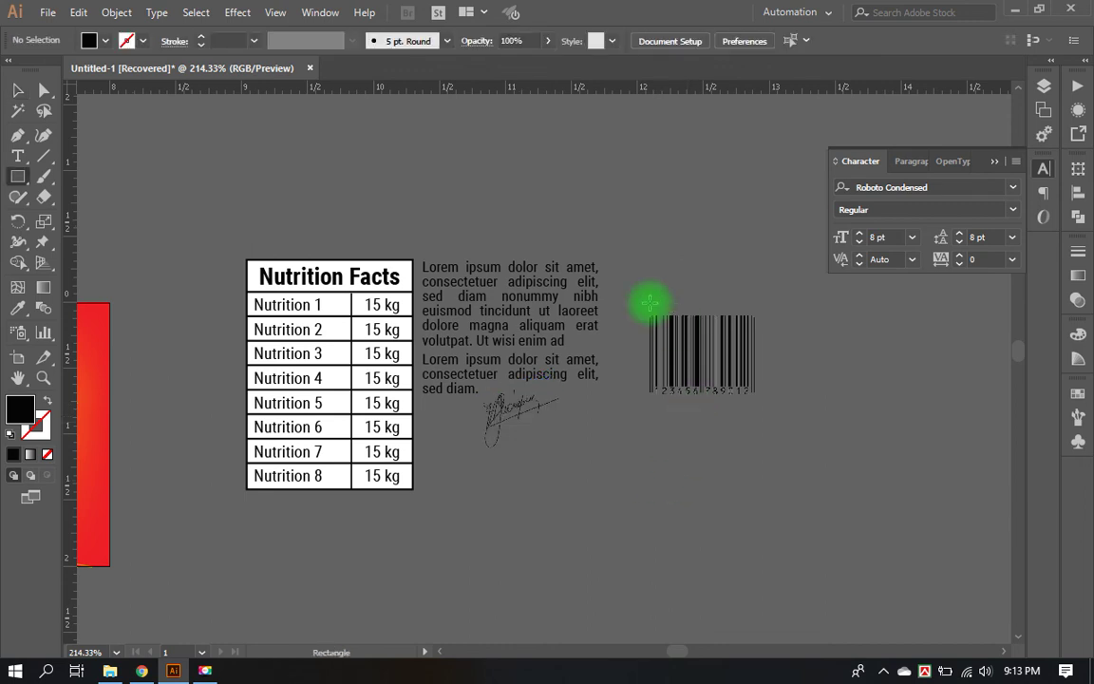
Step: Draw a rectangle covering the barcode and send it behind the barcode
{"action": "left_click_drag", "start_coordinate": [645, 310], "coordinate": [762, 405]}
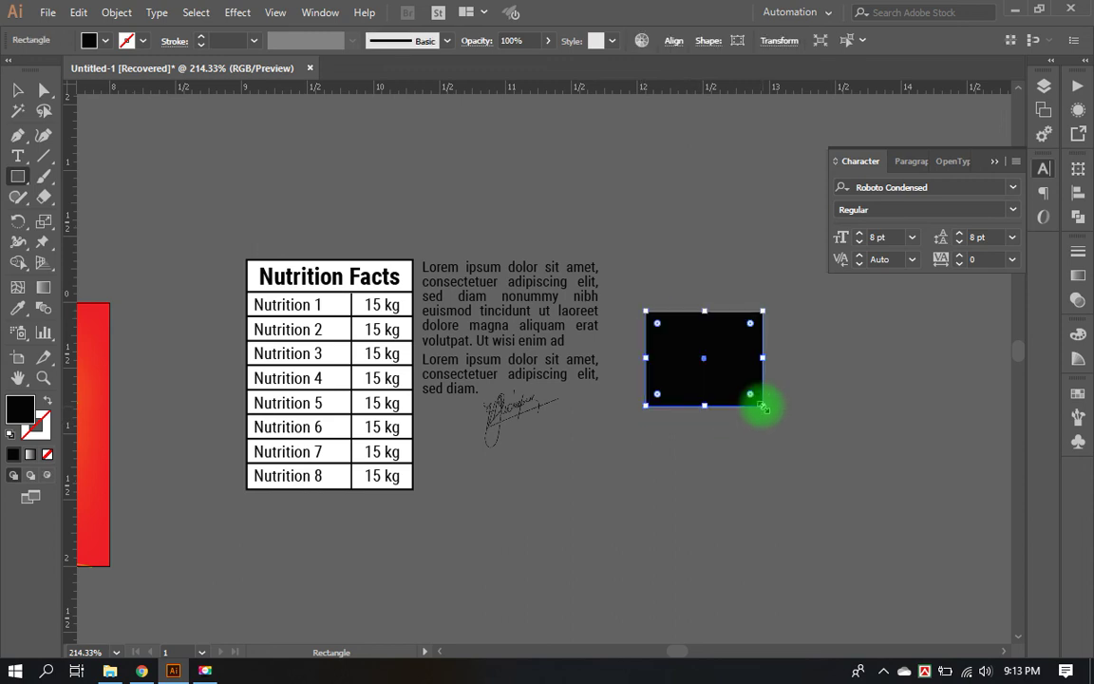
{"action": "key", "text": "v"}
{"action": "right_click", "coordinate": [723, 328]}
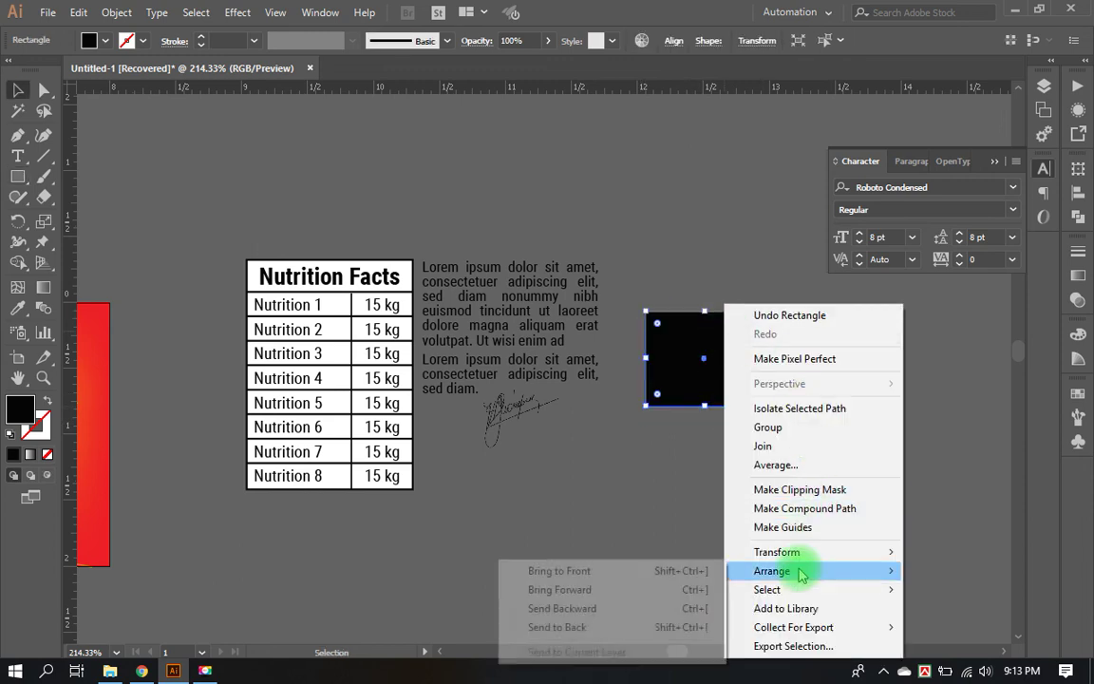
{"action": "left_click", "coordinate": [622, 627]}
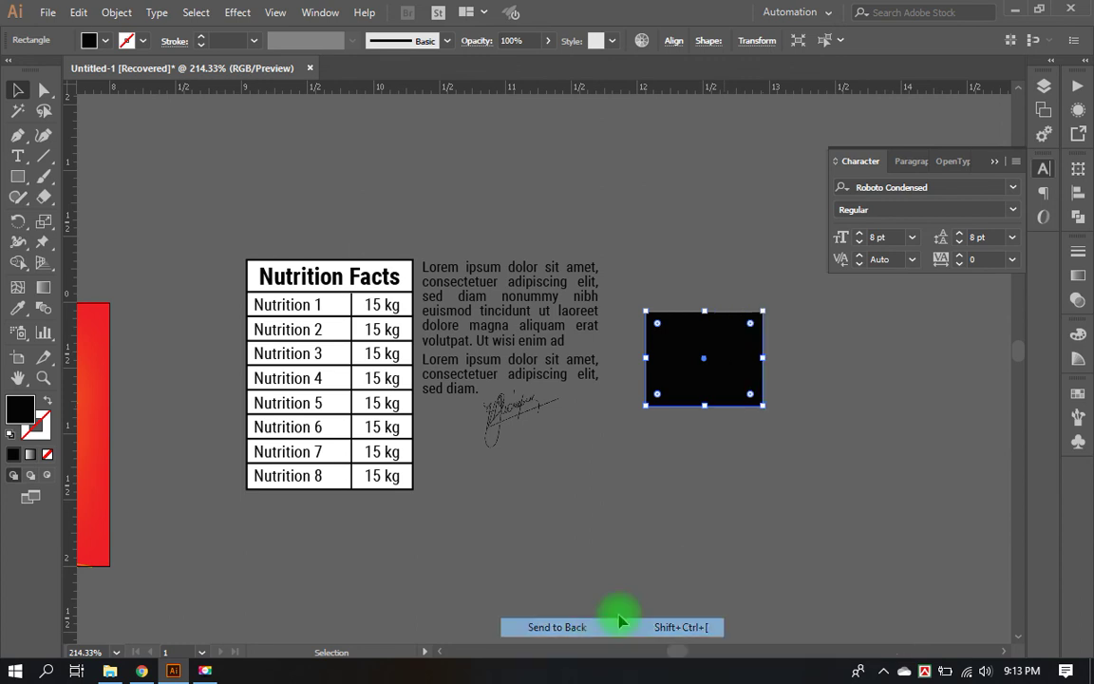
{"action": "left_click", "coordinate": [696, 342], "text": "shift"}
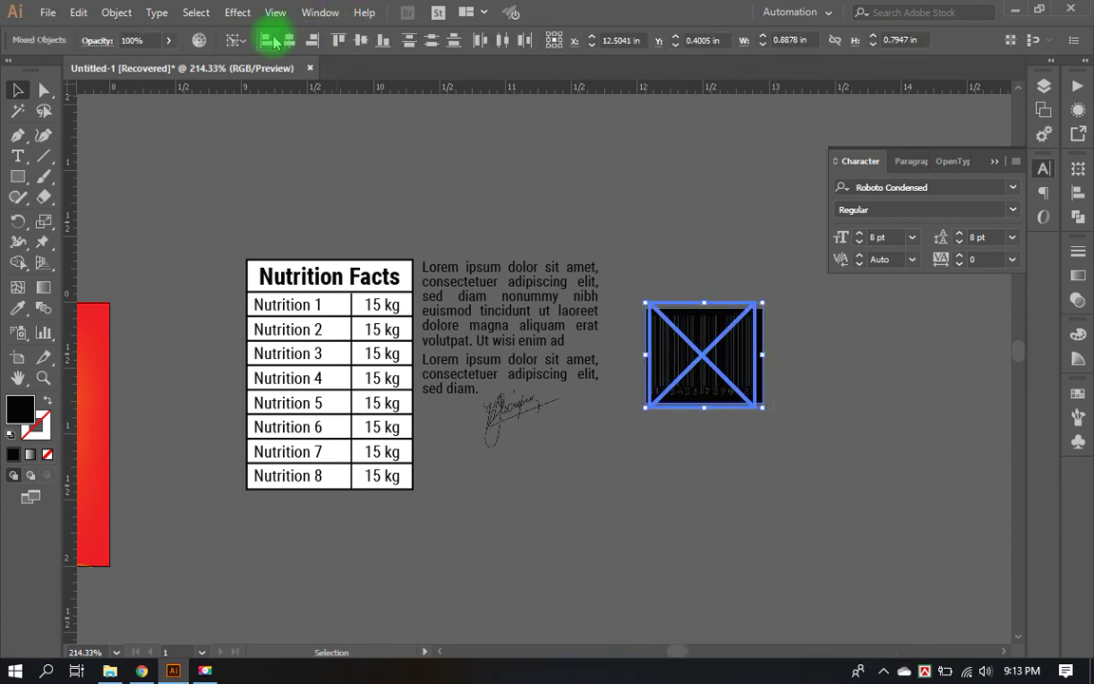
{"action": "left_click", "coordinate": [793, 361]}
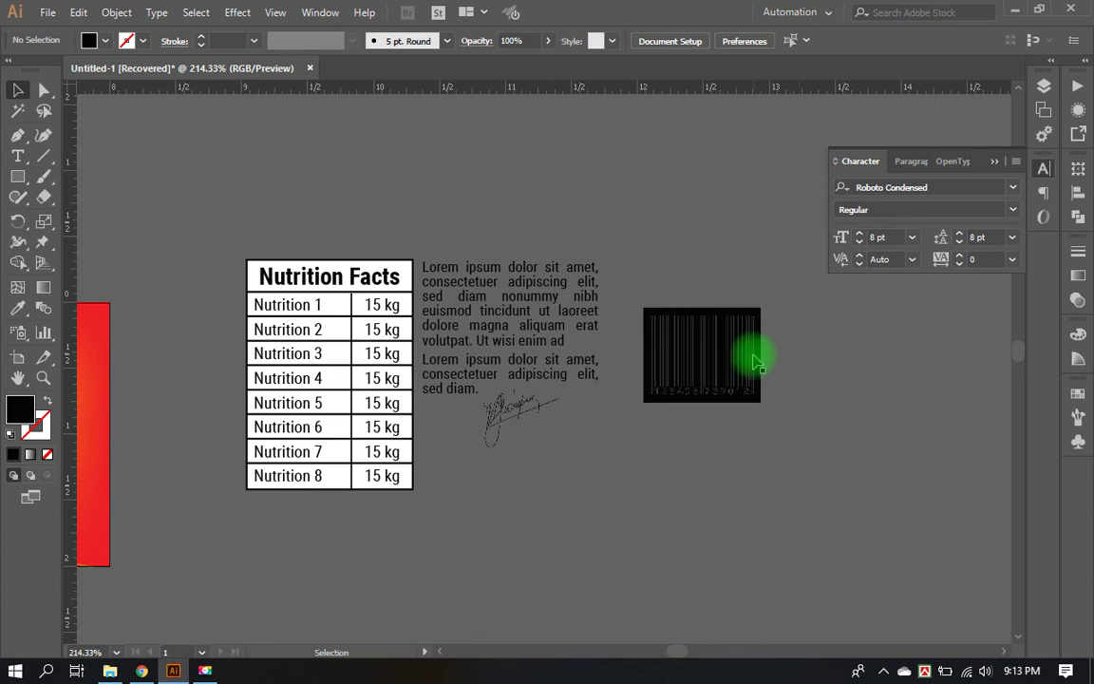
Step: Fill the backing rectangle with white and select it together with the barcode
{"action": "right_click", "coordinate": [753, 361]}
{"action": "left_click", "coordinate": [659, 457]}
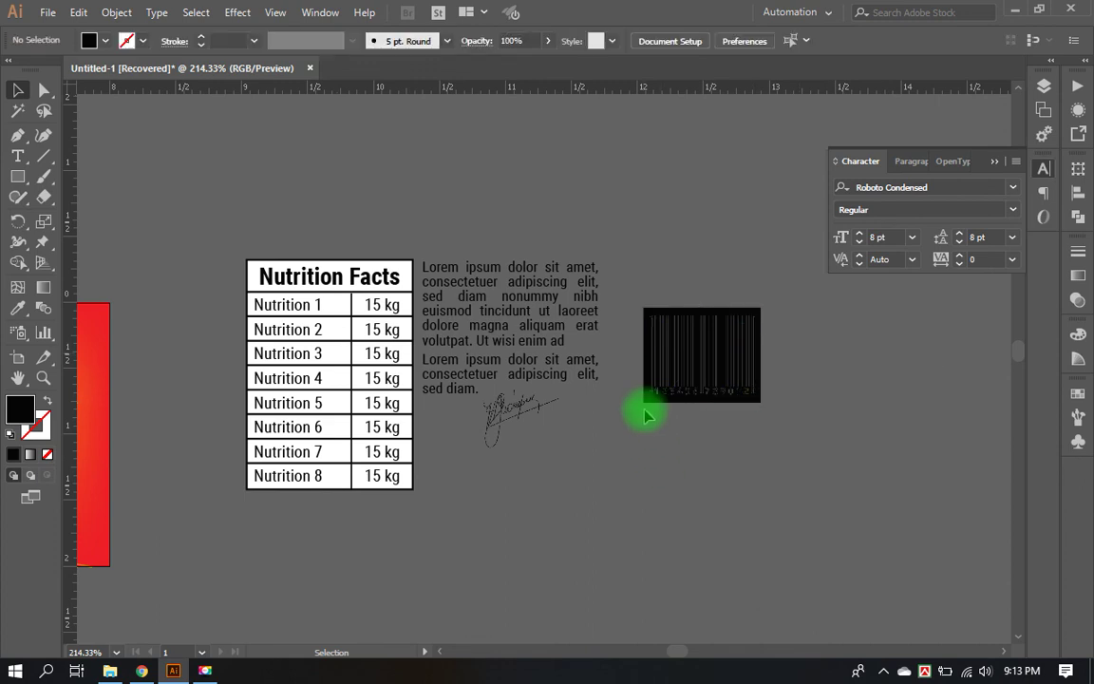
{"action": "left_click", "coordinate": [103, 40]}
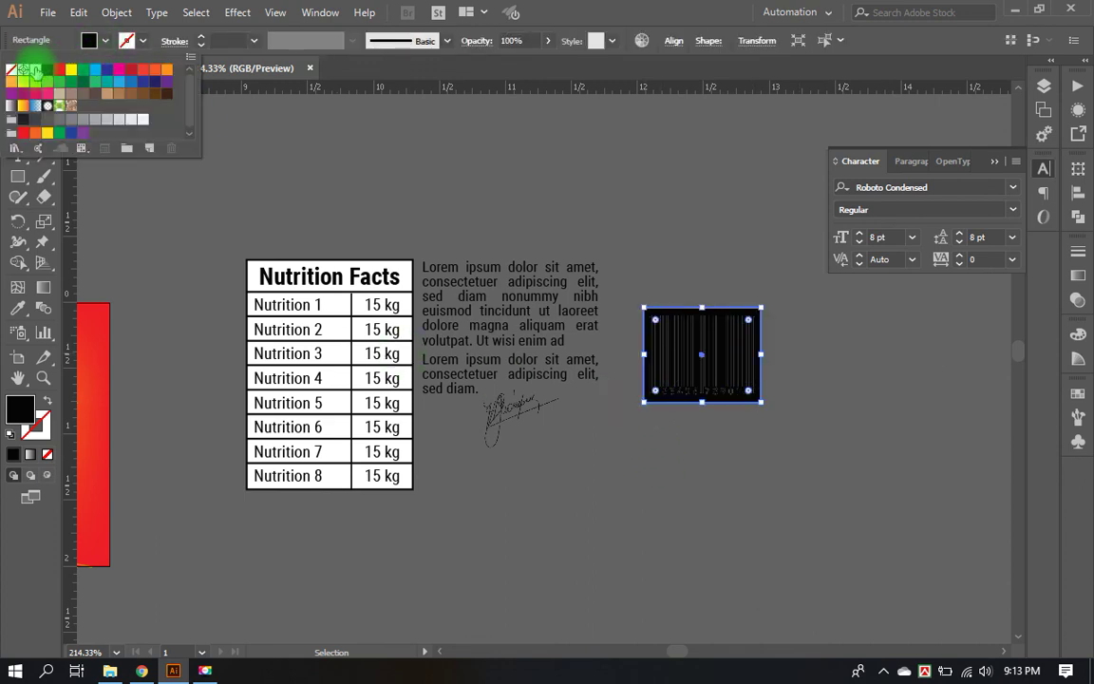
{"action": "left_click", "coordinate": [35, 70]}
{"action": "left_click", "coordinate": [757, 463]}
{"action": "left_click_drag", "start_coordinate": [689, 410], "coordinate": [639, 259]}
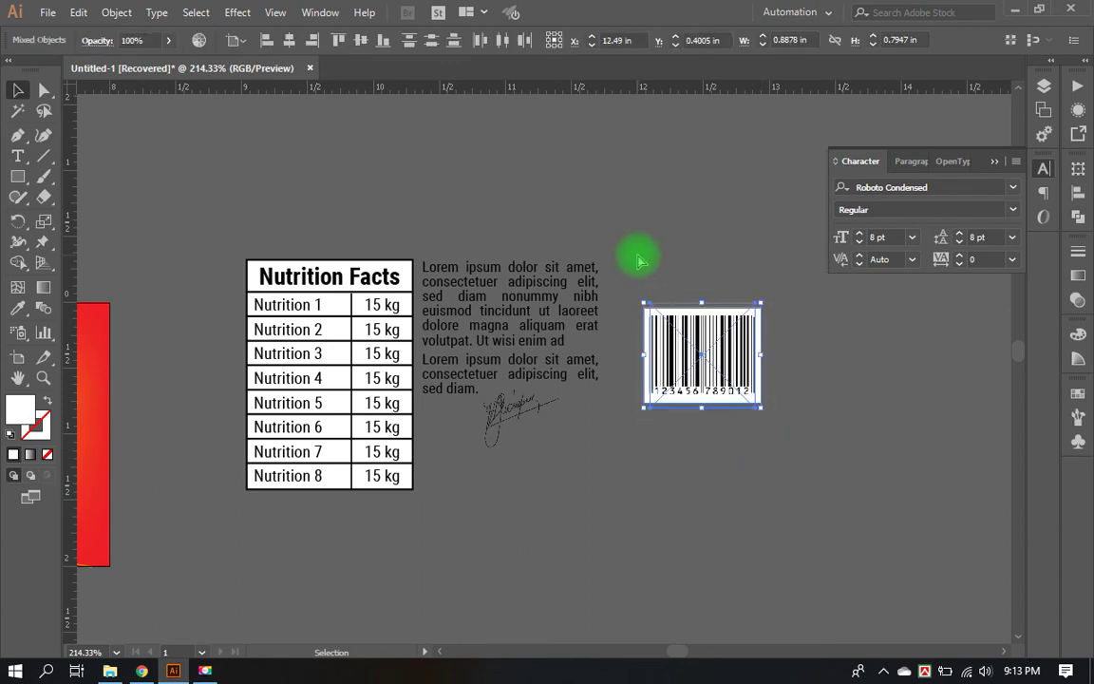
{"action": "left_click", "coordinate": [818, 463]}
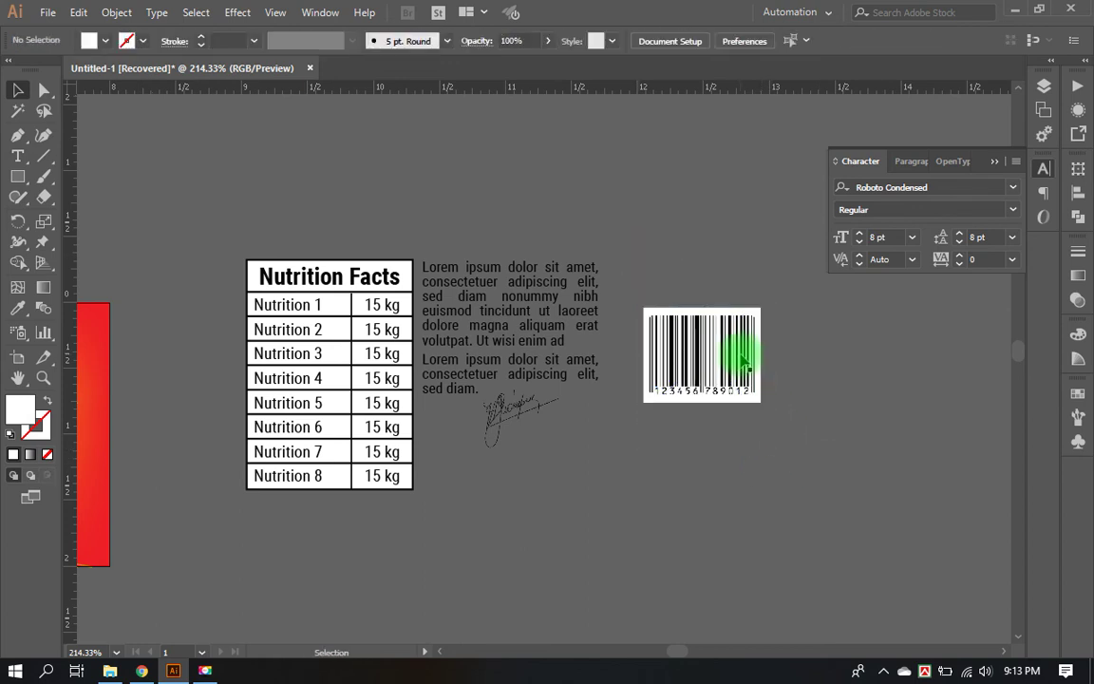
Step: Move the barcode group onto the signature, then set both Lorem blocks to Light with 7 pt leading
{"action": "left_click_drag", "start_coordinate": [525, 439], "coordinate": [526, 439]}
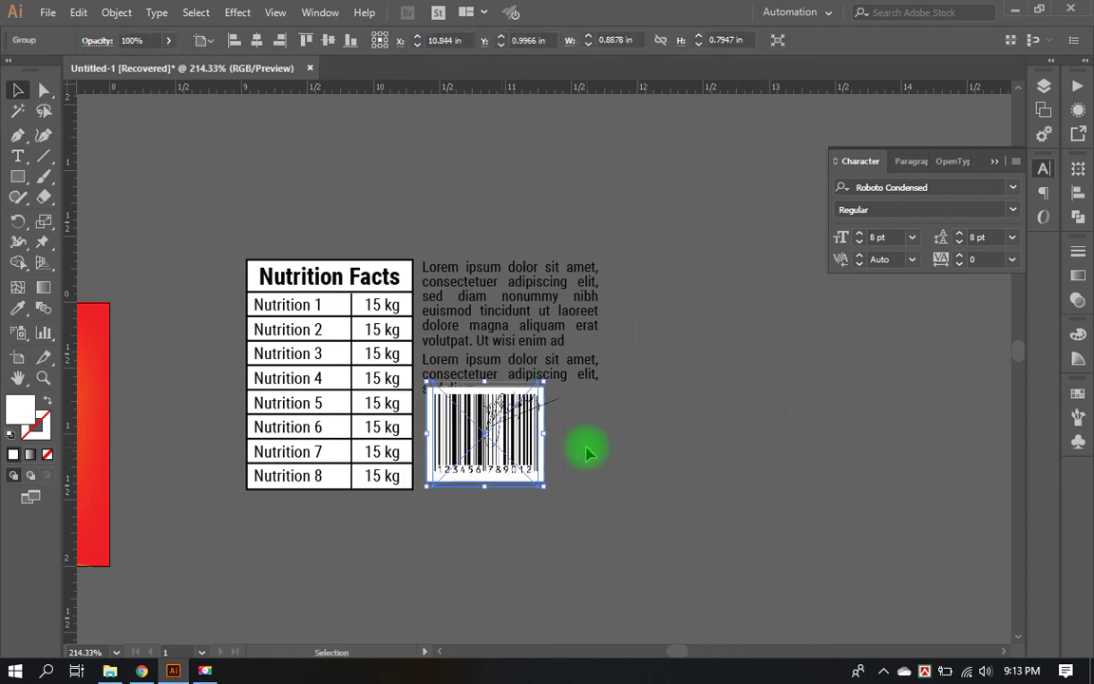
{"action": "left_click", "coordinate": [586, 454]}
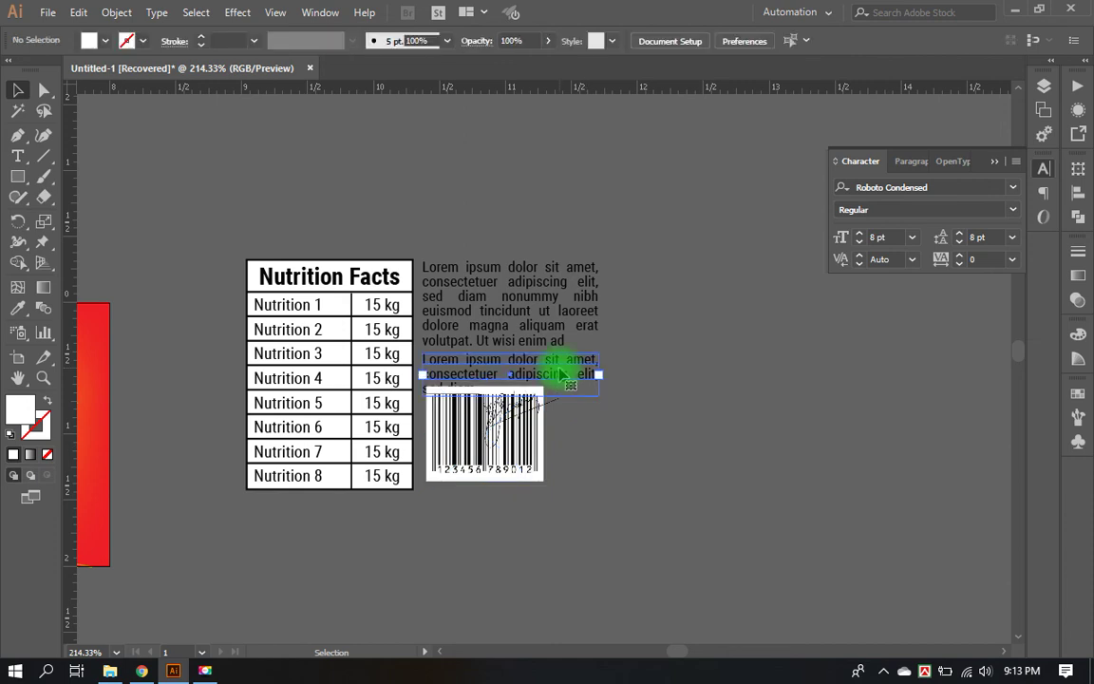
{"action": "left_click", "coordinate": [557, 338], "text": "shift"}
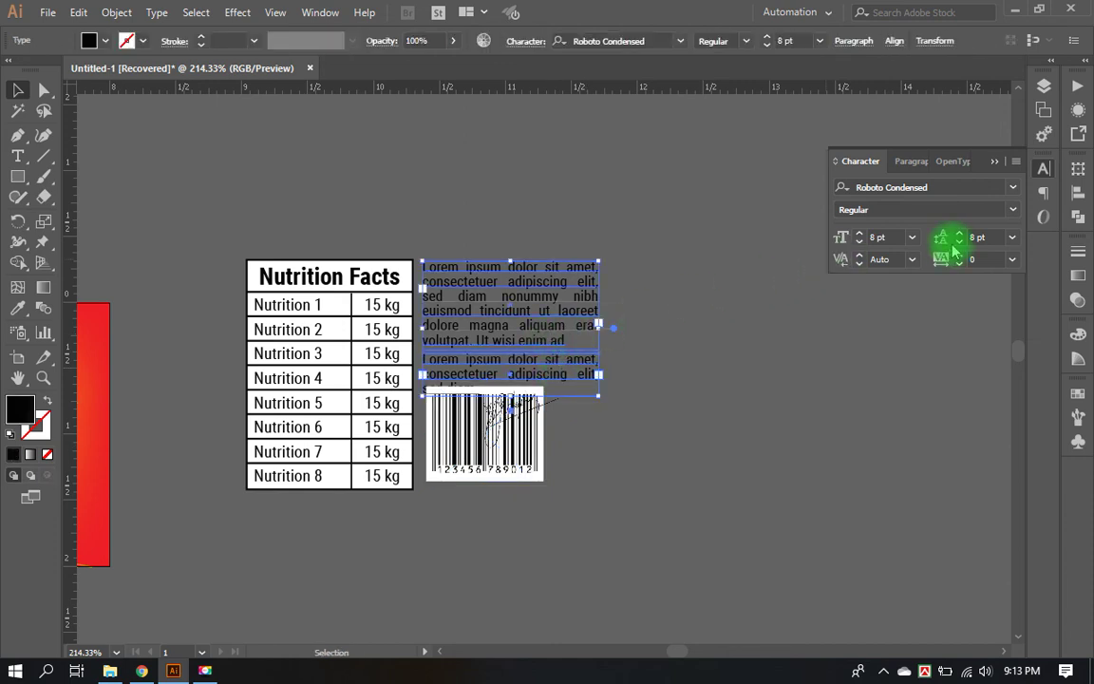
{"action": "left_click", "coordinate": [1013, 210]}
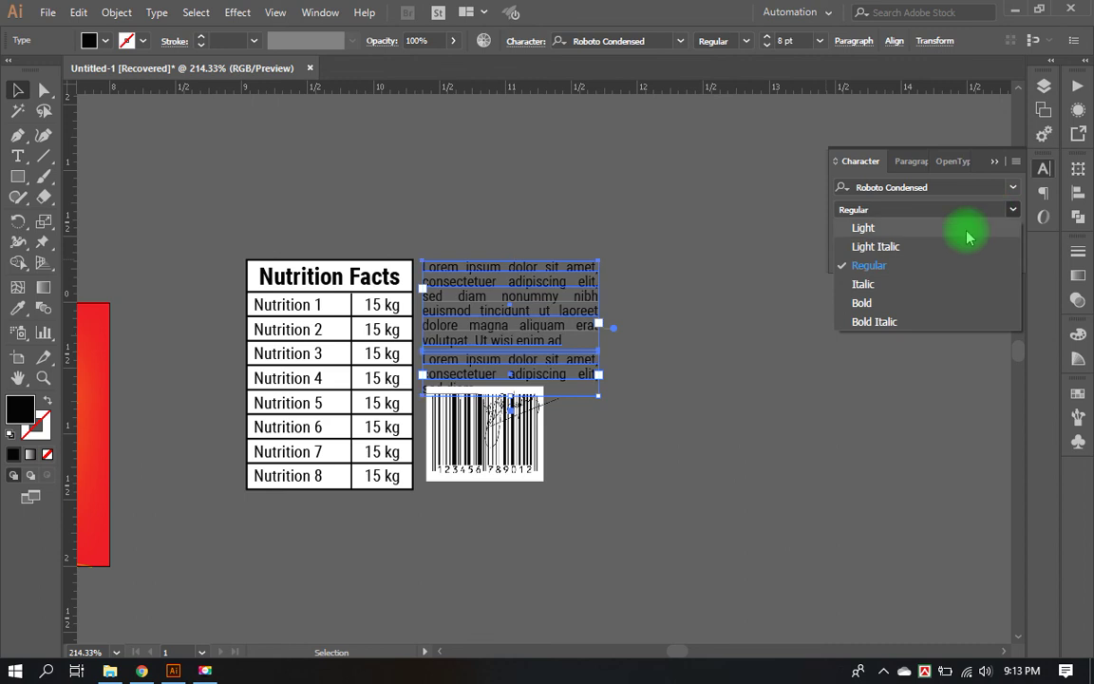
{"action": "left_click", "coordinate": [967, 226]}
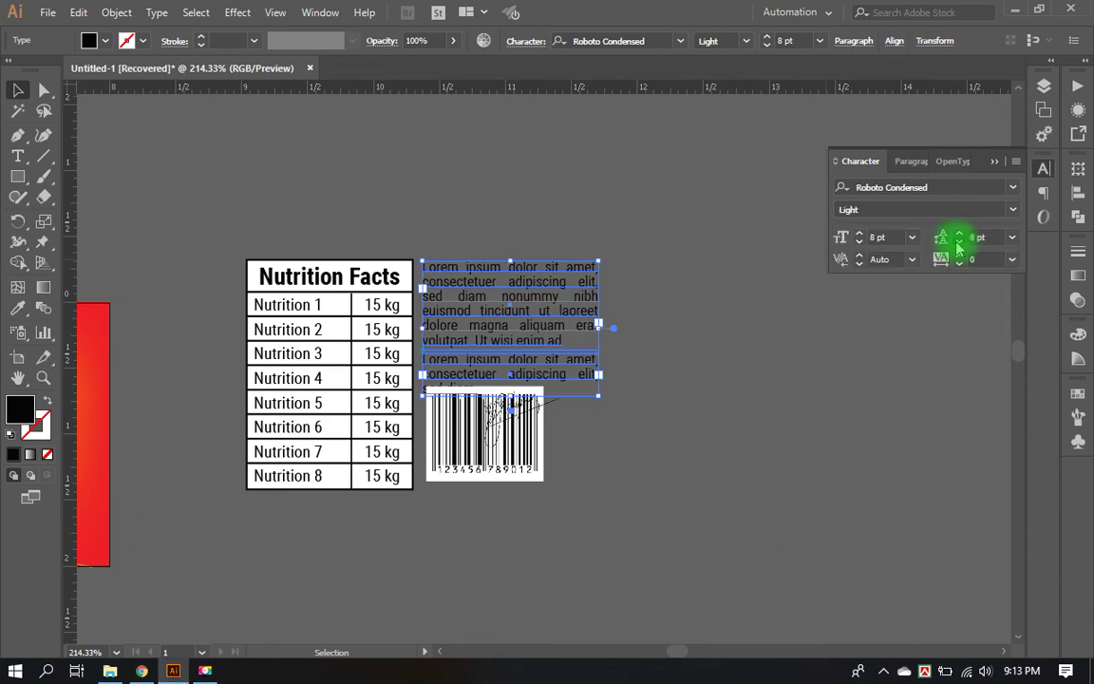
{"action": "left_click", "coordinate": [959, 243]}
{"action": "left_click", "coordinate": [794, 403]}
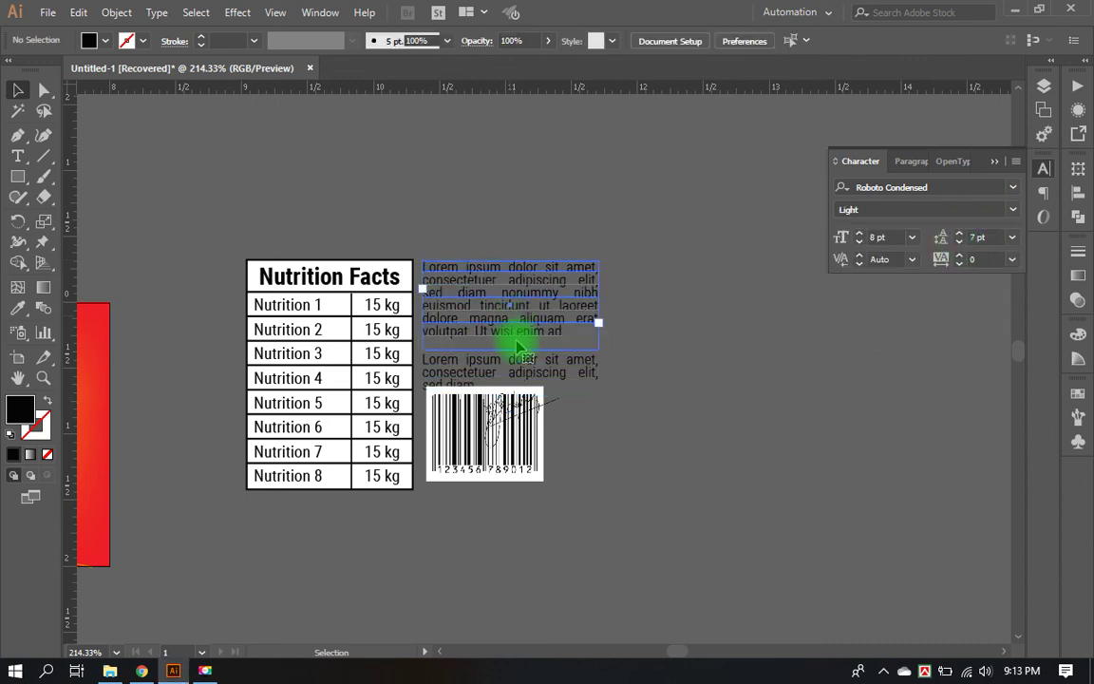
Step: Nudge the second text block up closer to the first paragraph
{"action": "left_click", "coordinate": [519, 347]}
{"action": "triple_click", "coordinate": [513, 342]}
{"action": "left_click", "coordinate": [535, 378]}
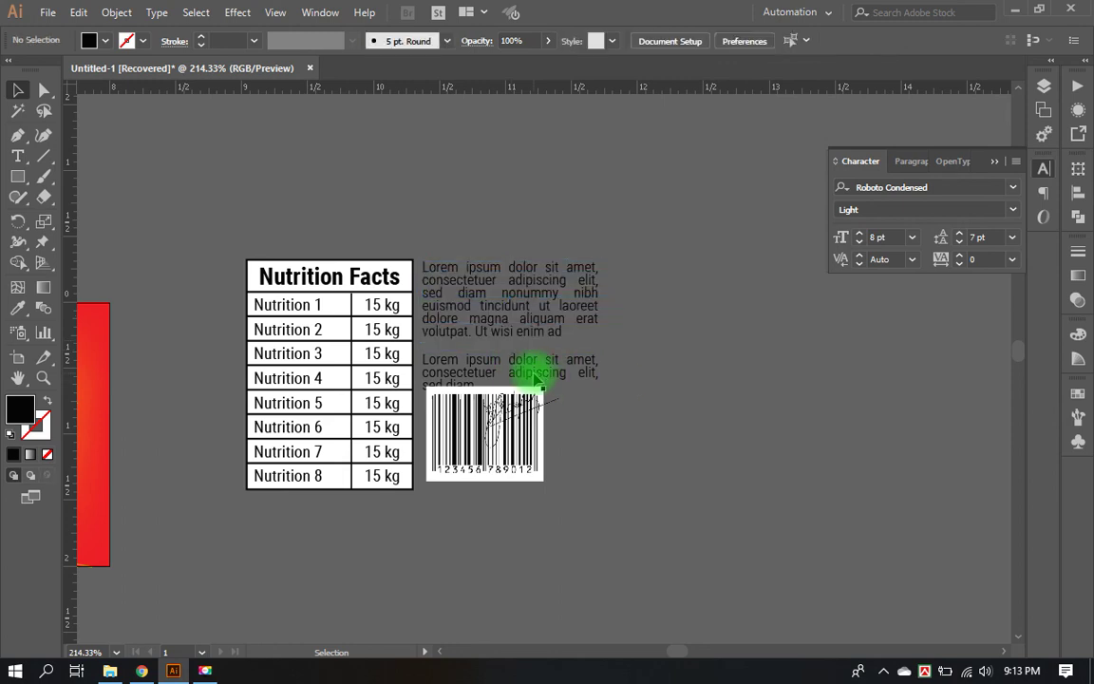
{"action": "left_click_drag", "start_coordinate": [535, 378], "coordinate": [536, 375]}
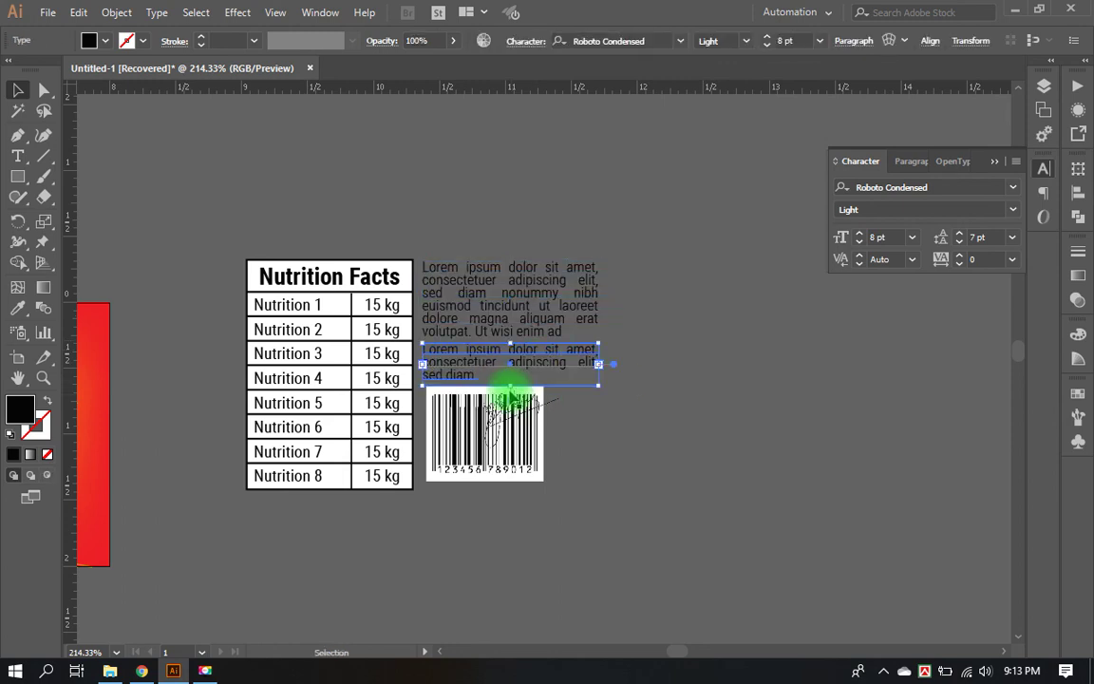
{"action": "triple_click", "coordinate": [514, 378]}
{"action": "left_click", "coordinate": [628, 382]}
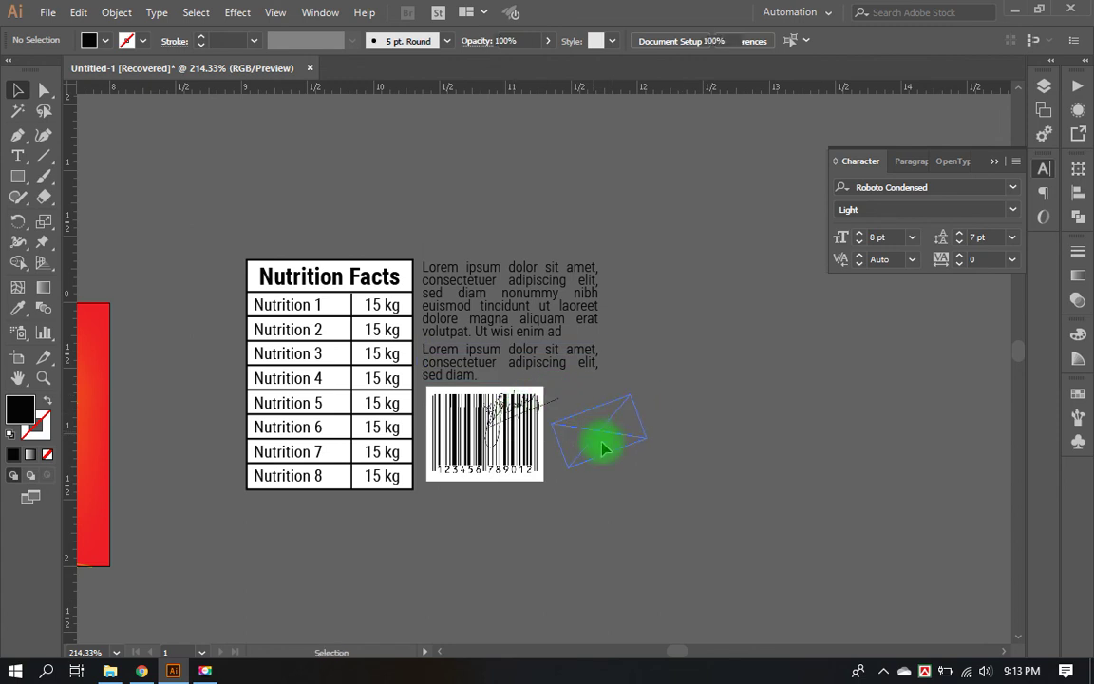
Step: Put the signature right of the barcode, shrink both, and select the whole nutrition panel
{"action": "left_click_drag", "start_coordinate": [520, 408], "coordinate": [587, 435]}
{"action": "left_click_drag", "start_coordinate": [623, 511], "coordinate": [506, 436]}
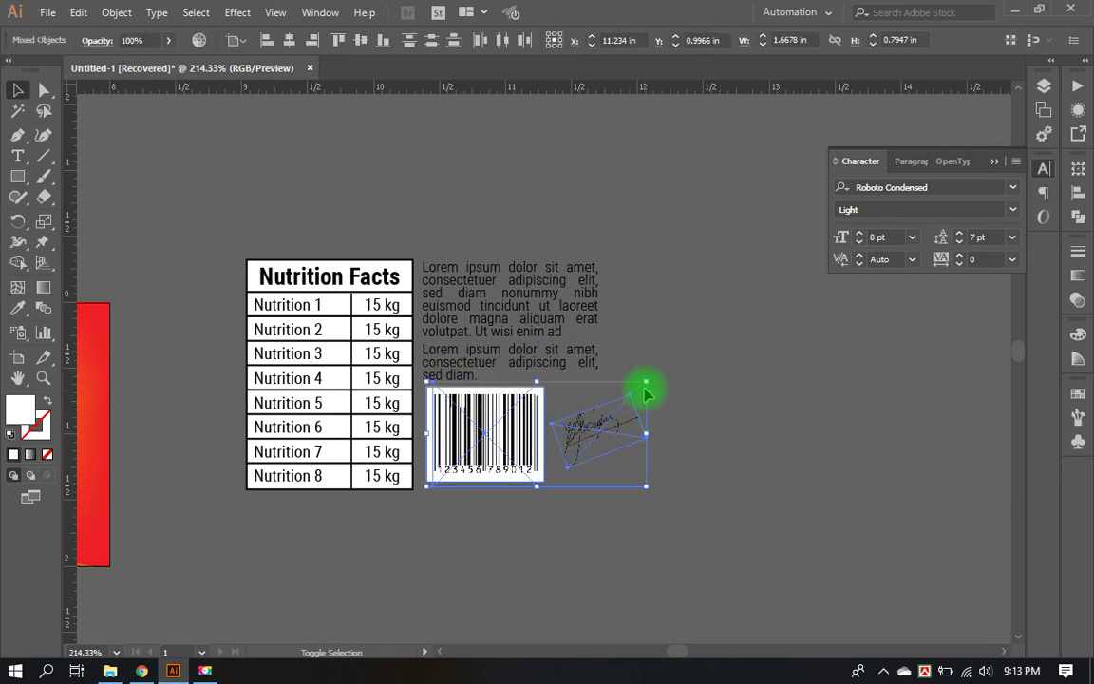
{"action": "mouse_move", "coordinate": [646, 382]}
{"action": "left_mouse_down"}
{"action": "mouse_move", "coordinate": [610, 385]}
{"action": "mouse_move", "coordinate": [597, 410]}
{"action": "left_mouse_up"}
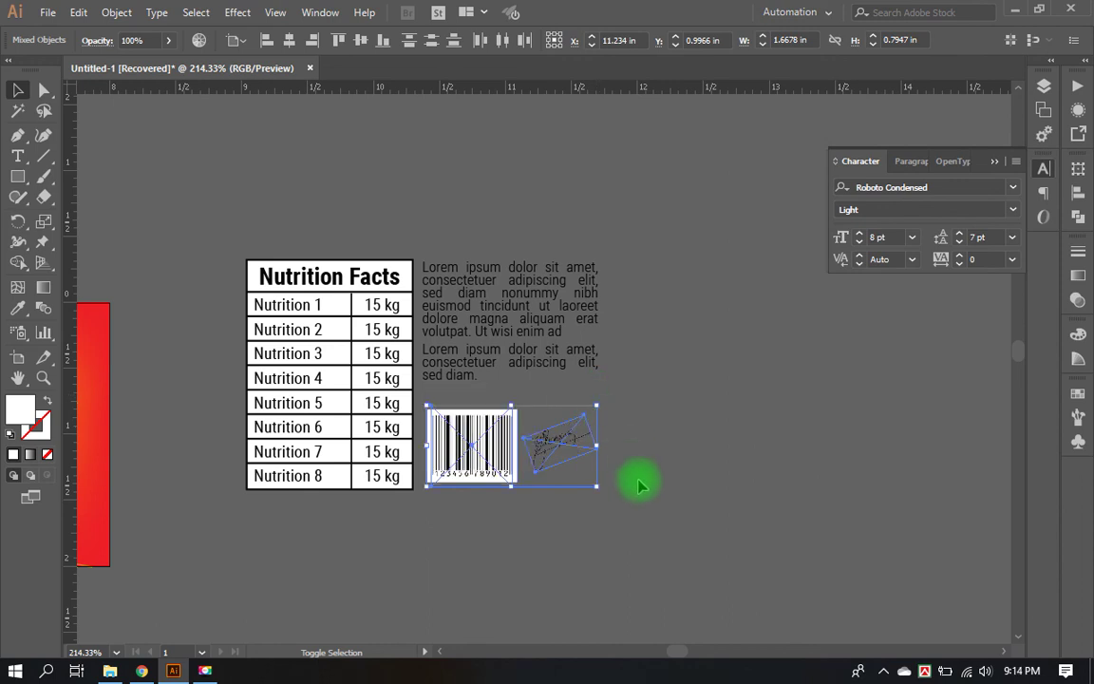
{"action": "left_click", "coordinate": [649, 505]}
{"action": "left_click_drag", "start_coordinate": [625, 508], "coordinate": [225, 235]}
Step: Group the nutrition panel and move it onto the fruit banner
{"action": "key", "text": "ctrl+g"}
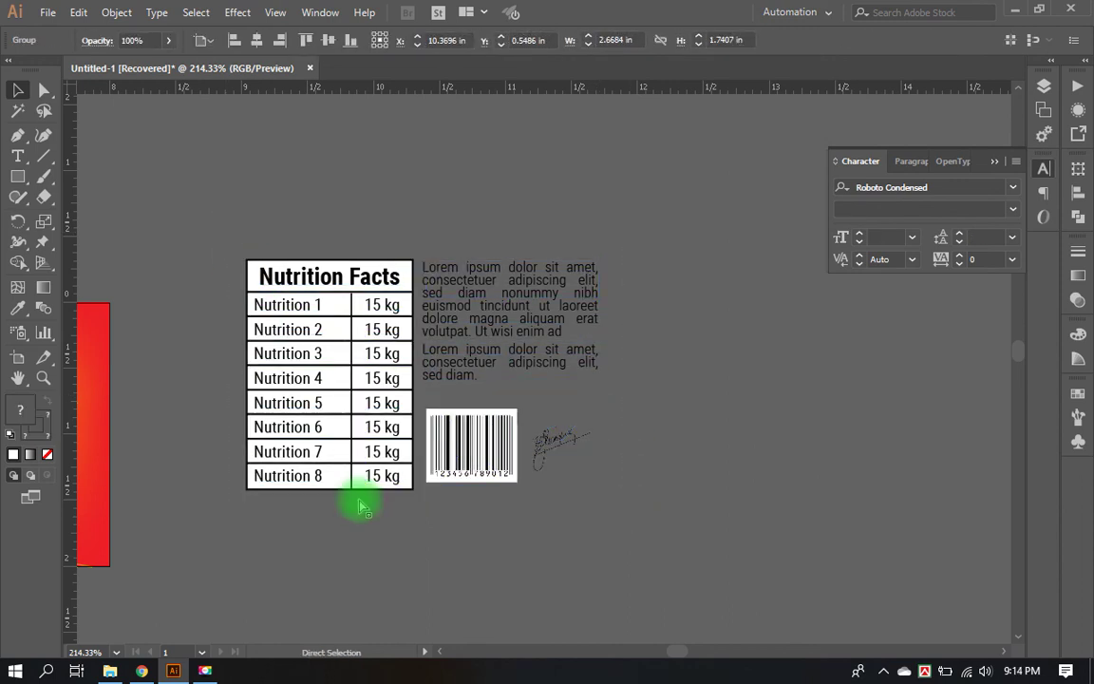
{"action": "left_click", "coordinate": [297, 487], "text": "alt"}
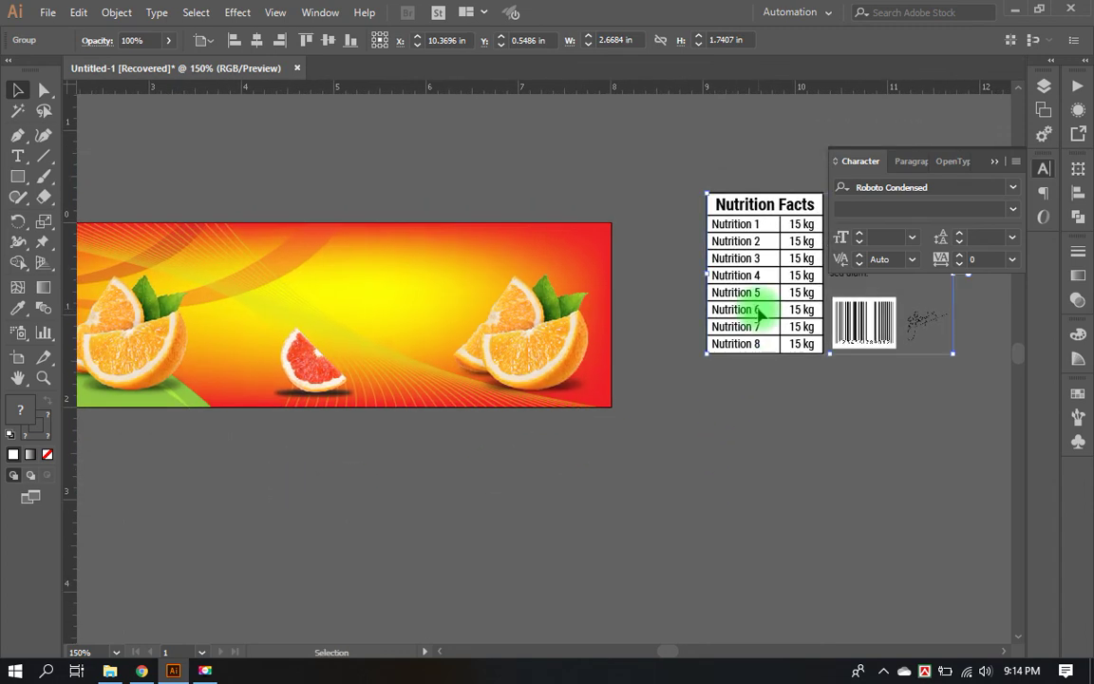
{"action": "left_click_drag", "start_coordinate": [757, 312], "coordinate": [346, 348]}
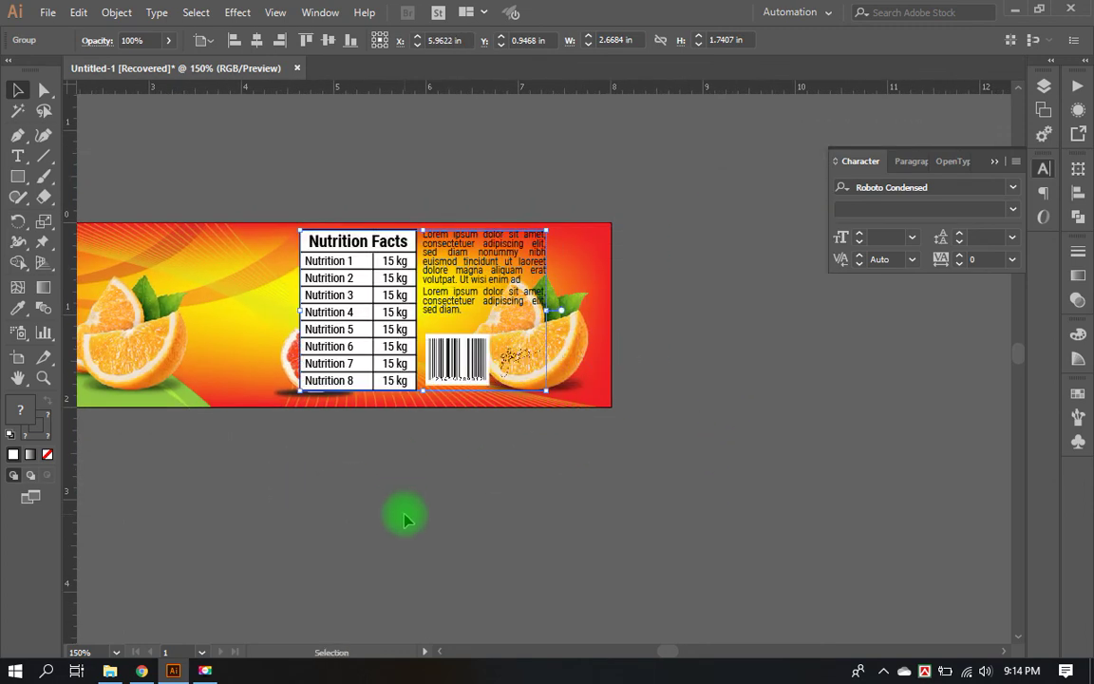
{"action": "left_click", "coordinate": [406, 518]}
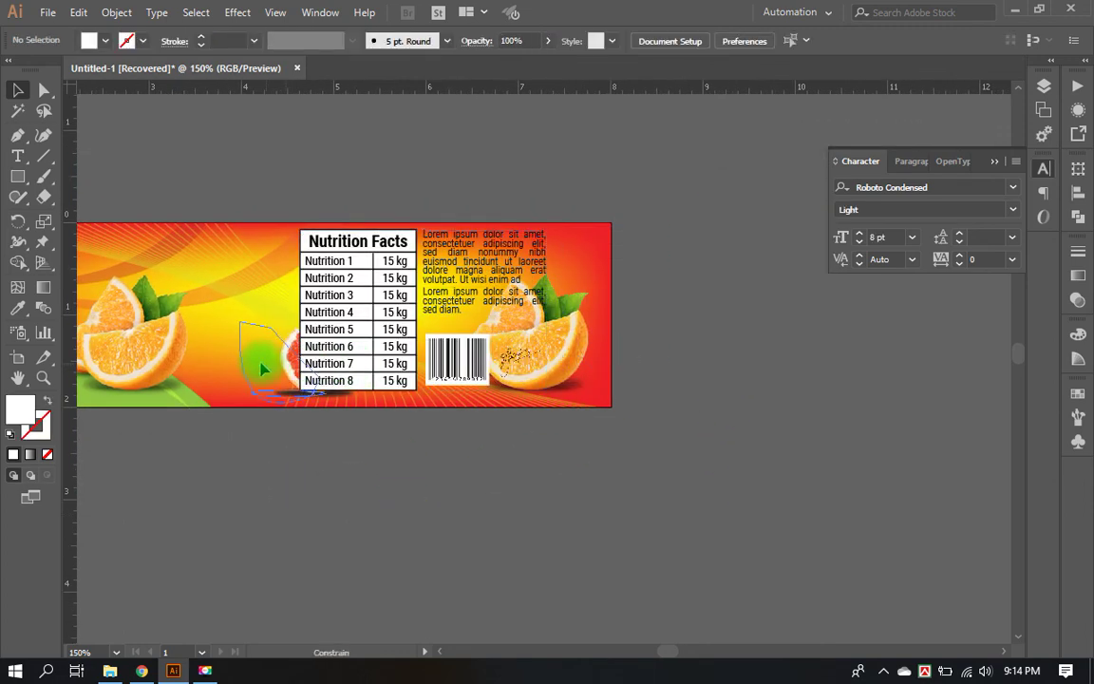
Step: Scale the nutrition panel down proportionally to fit the banner and centre it vertically
{"action": "left_click", "coordinate": [274, 369]}
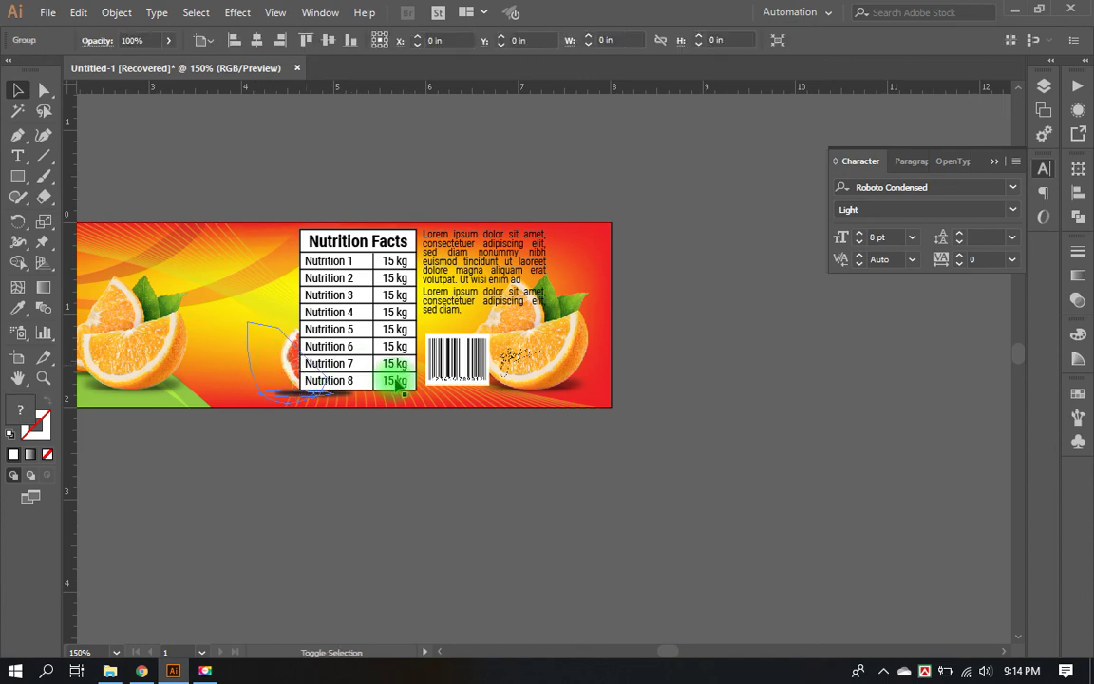
{"action": "left_click", "coordinate": [392, 323]}
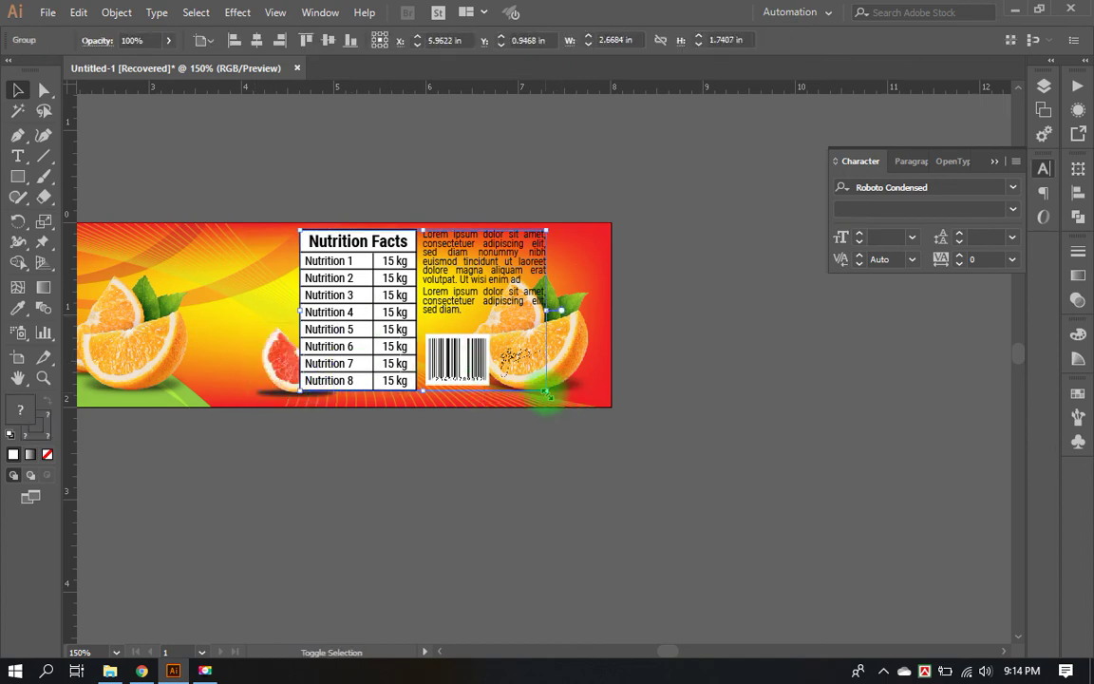
{"action": "left_click_drag", "start_coordinate": [546, 392], "coordinate": [494, 356]}
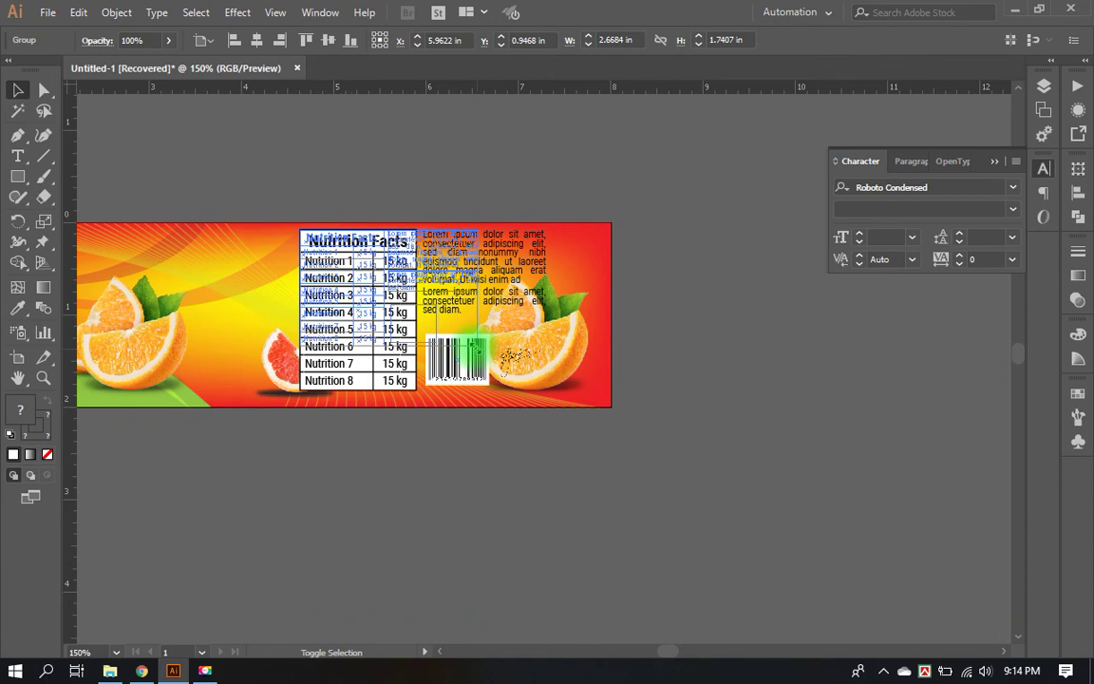
{"action": "left_click_drag", "start_coordinate": [473, 357], "coordinate": [442, 328]}
{"action": "left_click", "coordinate": [530, 476]}
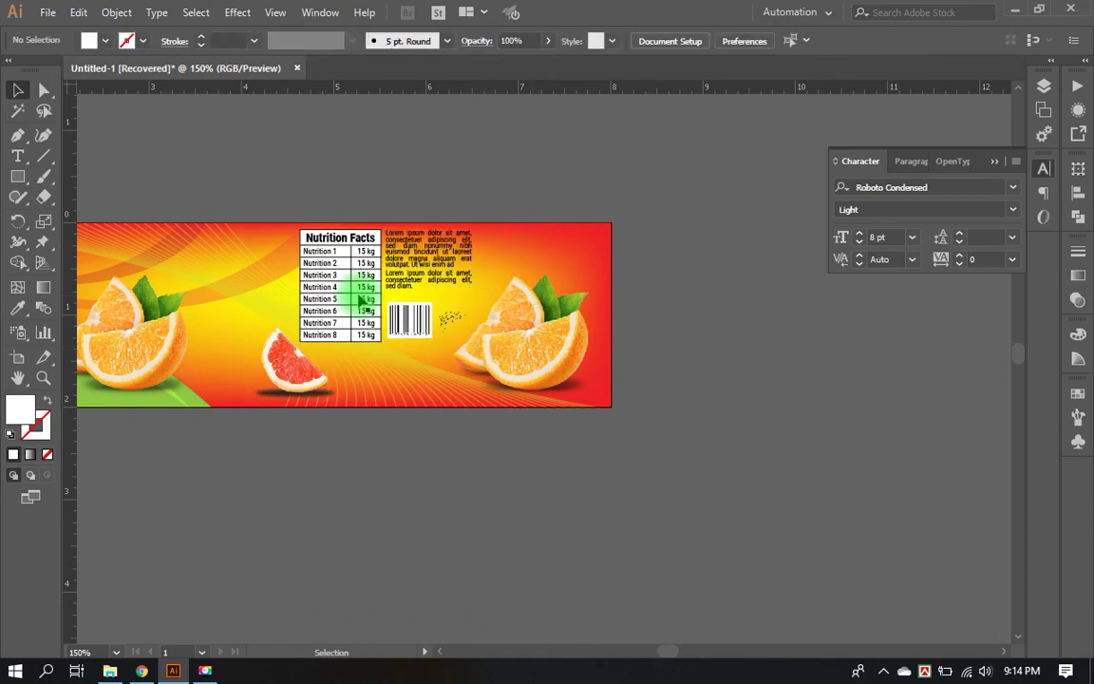
{"action": "key", "text": "ctrl+z"}
{"action": "left_click_drag", "start_coordinate": [546, 390], "coordinate": [510, 366]}
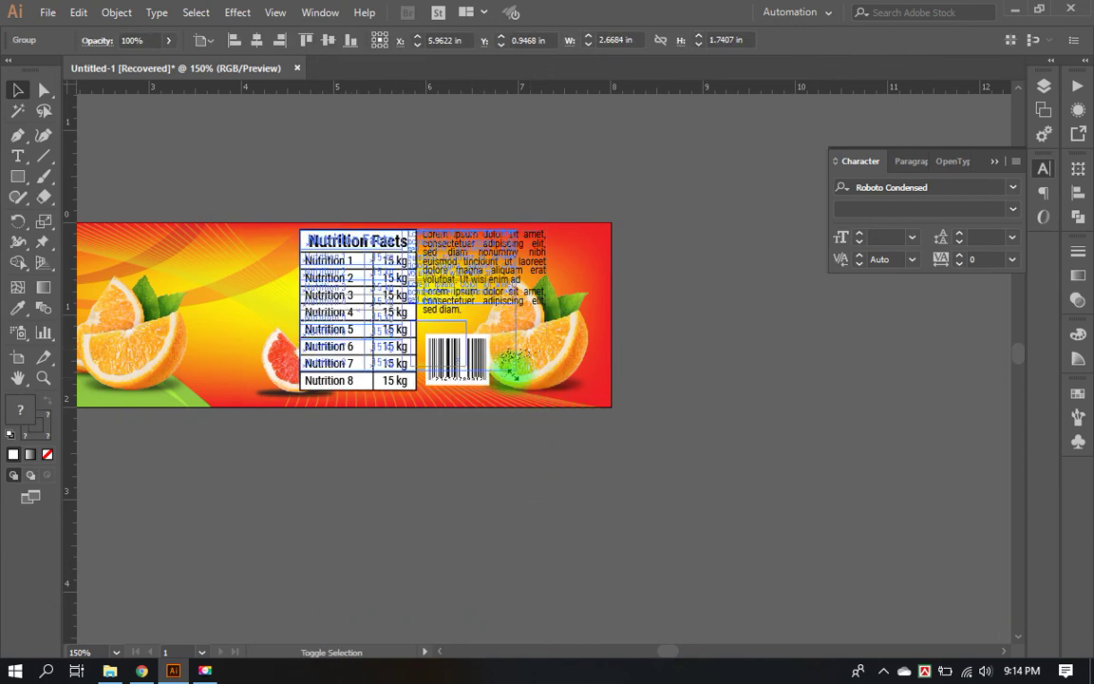
{"action": "left_click", "coordinate": [510, 415]}
{"action": "left_click", "coordinate": [397, 291]}
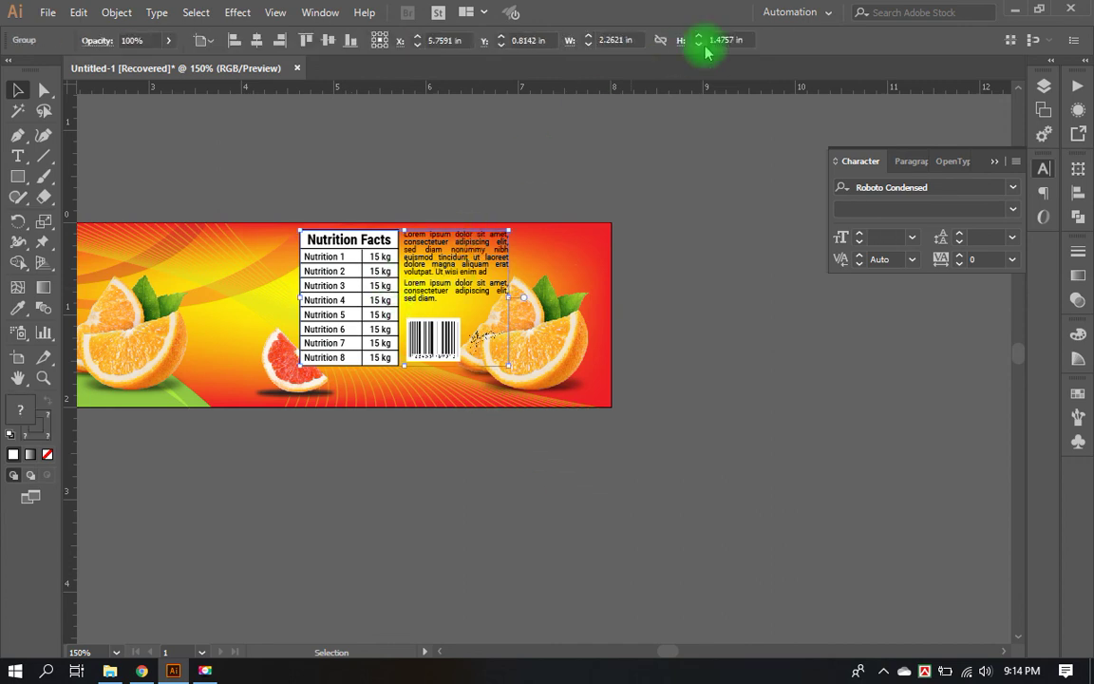
{"action": "left_click", "coordinate": [318, 46]}
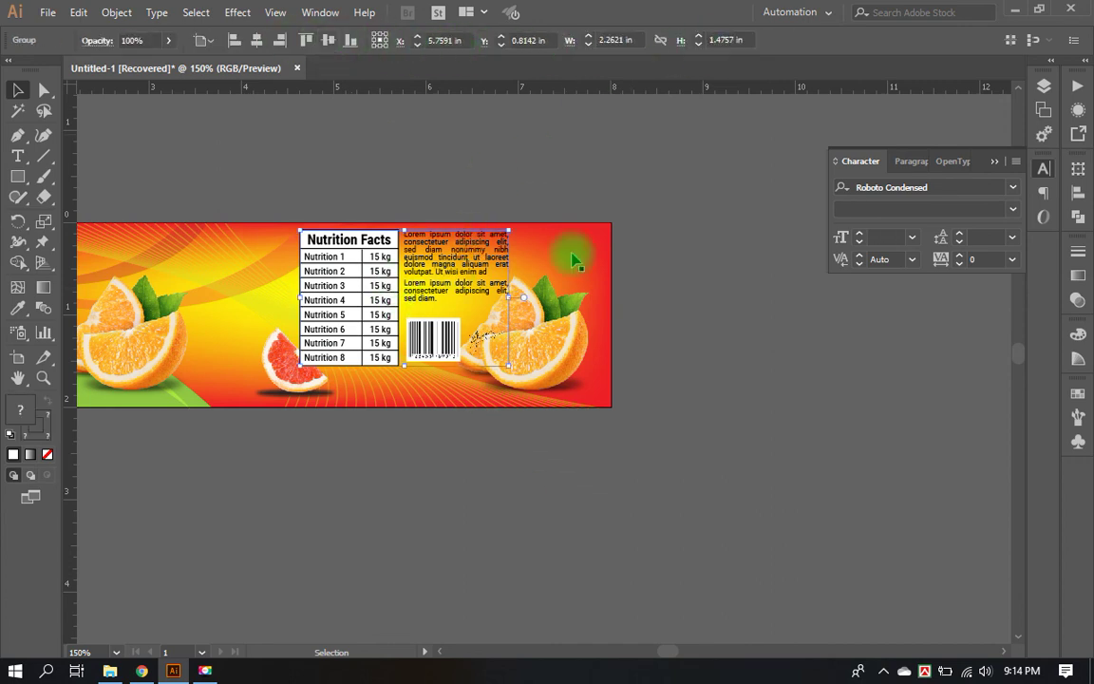
{"action": "left_click", "coordinate": [728, 378]}
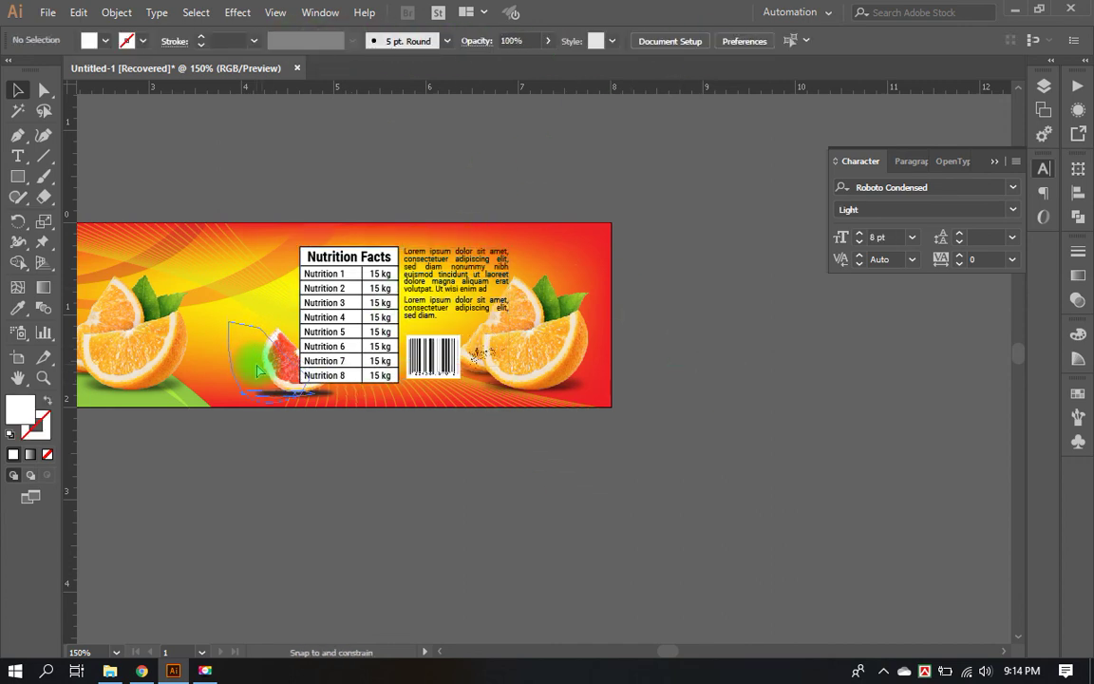
Step: Move the grapefruit slice left beside the table and hide the Character panel
{"action": "left_click_drag", "start_coordinate": [249, 371], "coordinate": [249, 371]}
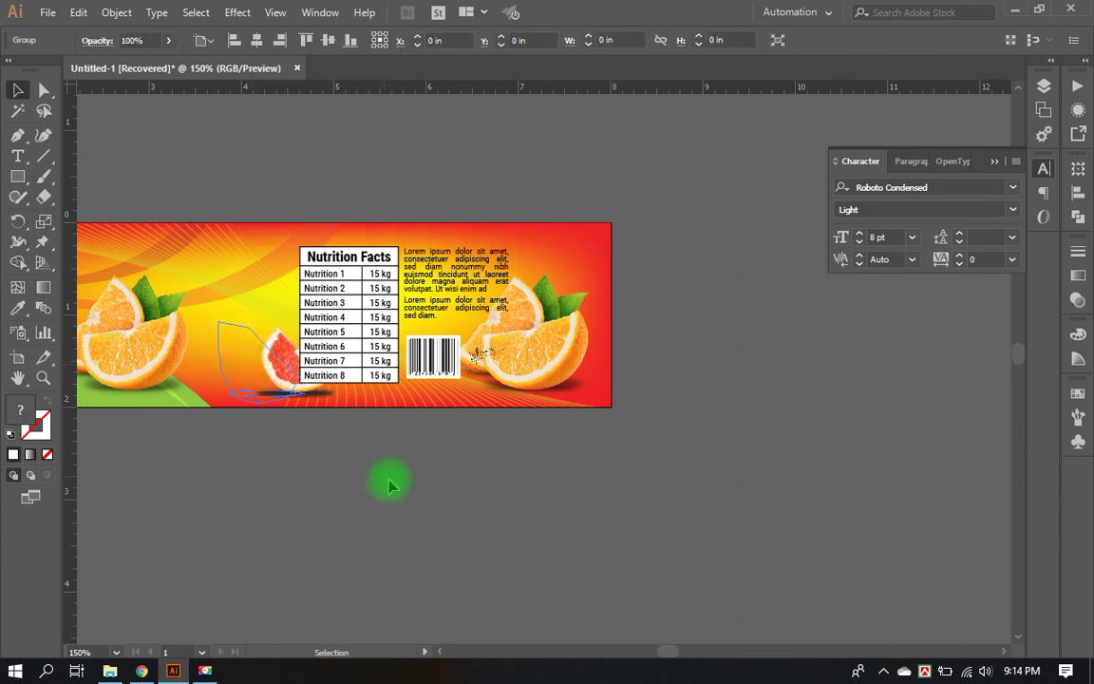
{"action": "left_click", "coordinate": [389, 482]}
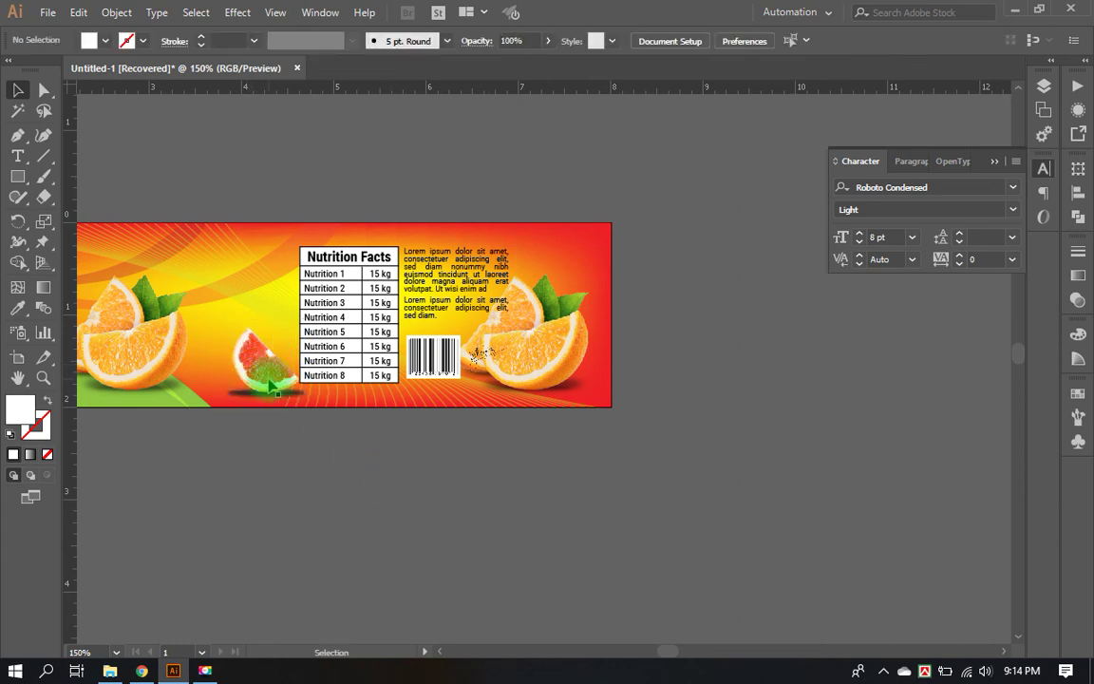
{"action": "left_click_drag", "start_coordinate": [283, 389], "coordinate": [285, 391]}
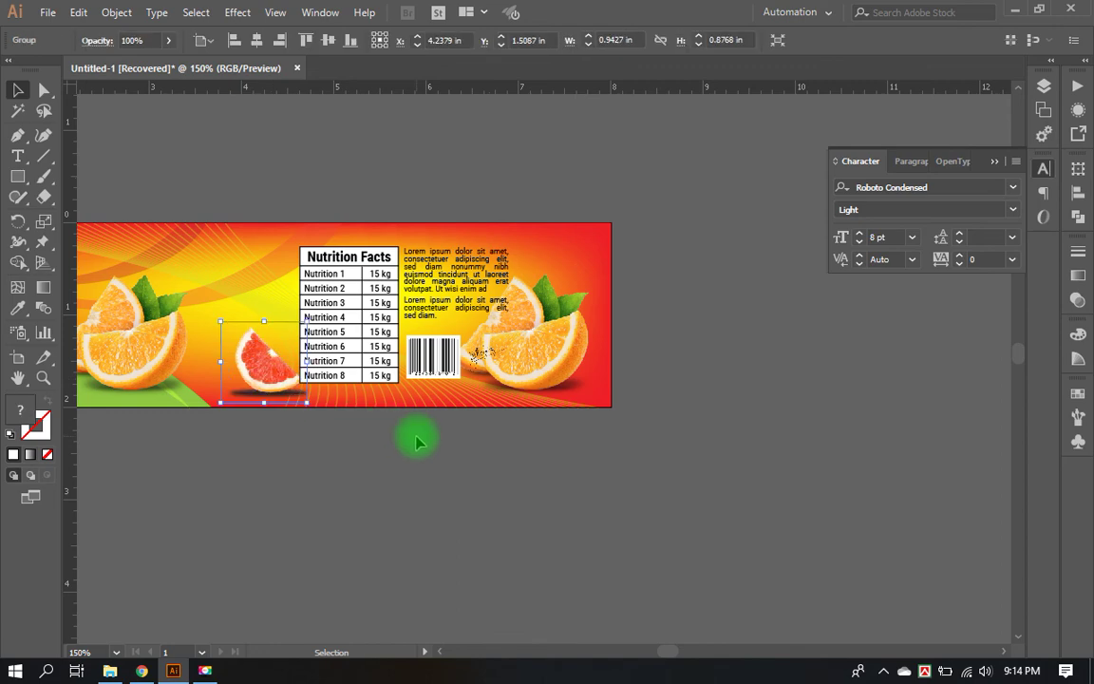
{"action": "left_click", "coordinate": [420, 439]}
{"action": "mouse_move", "coordinate": [372, 435]}
{"action": "left_mouse_down"}
{"action": "mouse_move", "coordinate": [650, 474]}
{"action": "mouse_move", "coordinate": [605, 496]}
{"action": "left_mouse_up"}
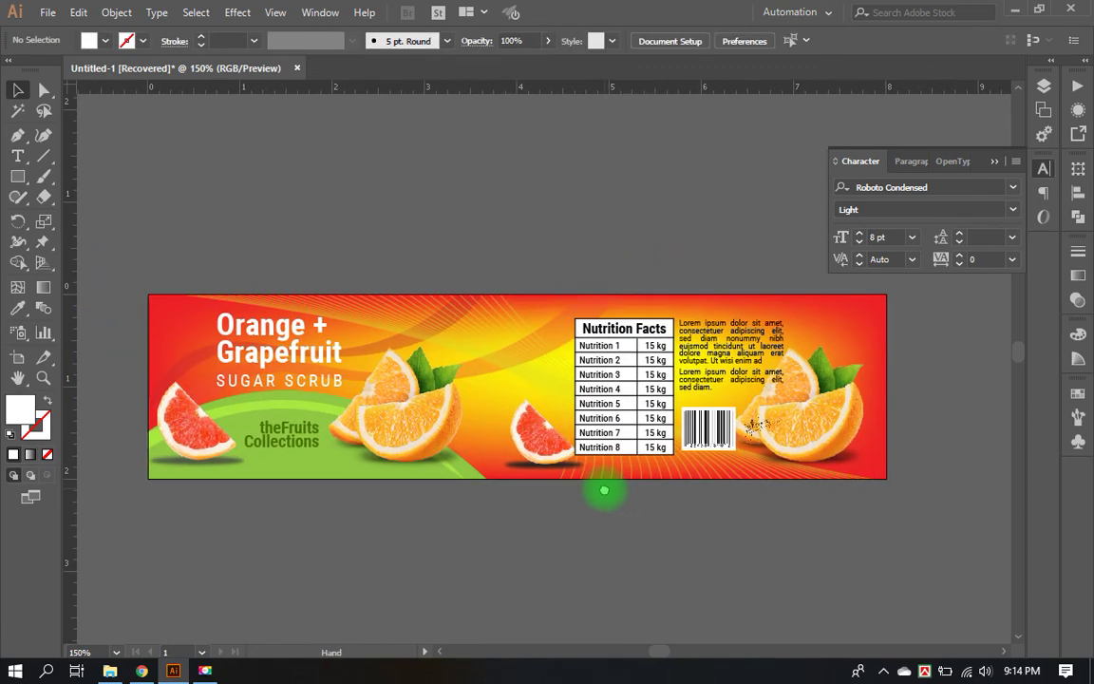
{"action": "left_click", "coordinate": [994, 160]}
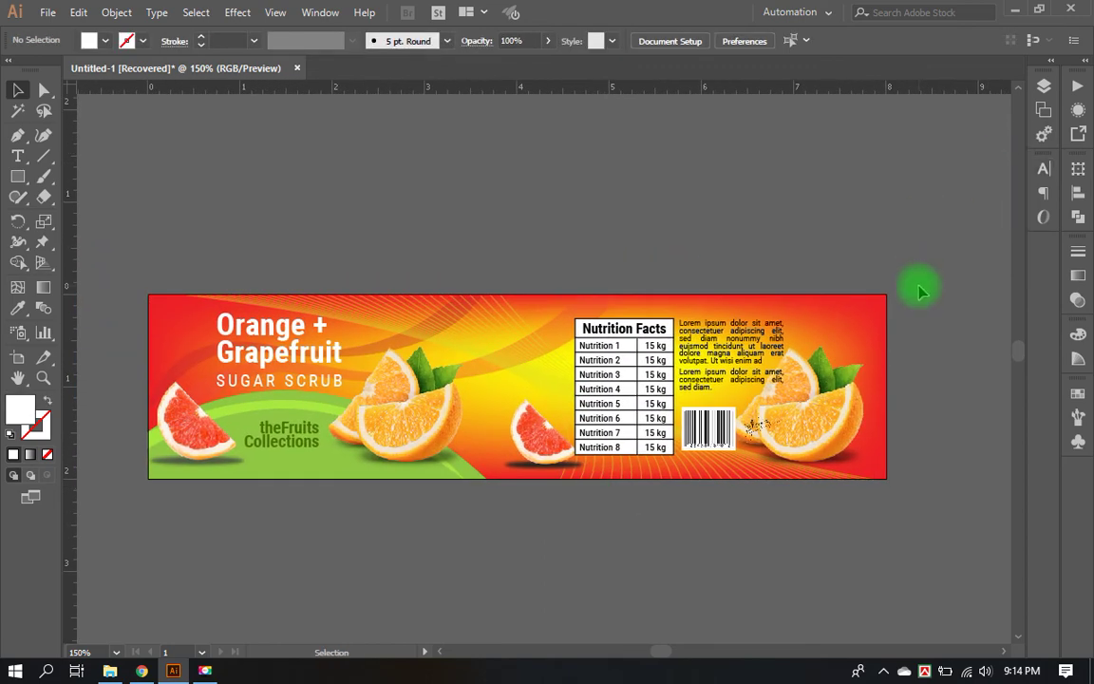
{"action": "left_click", "coordinate": [206, 670]}
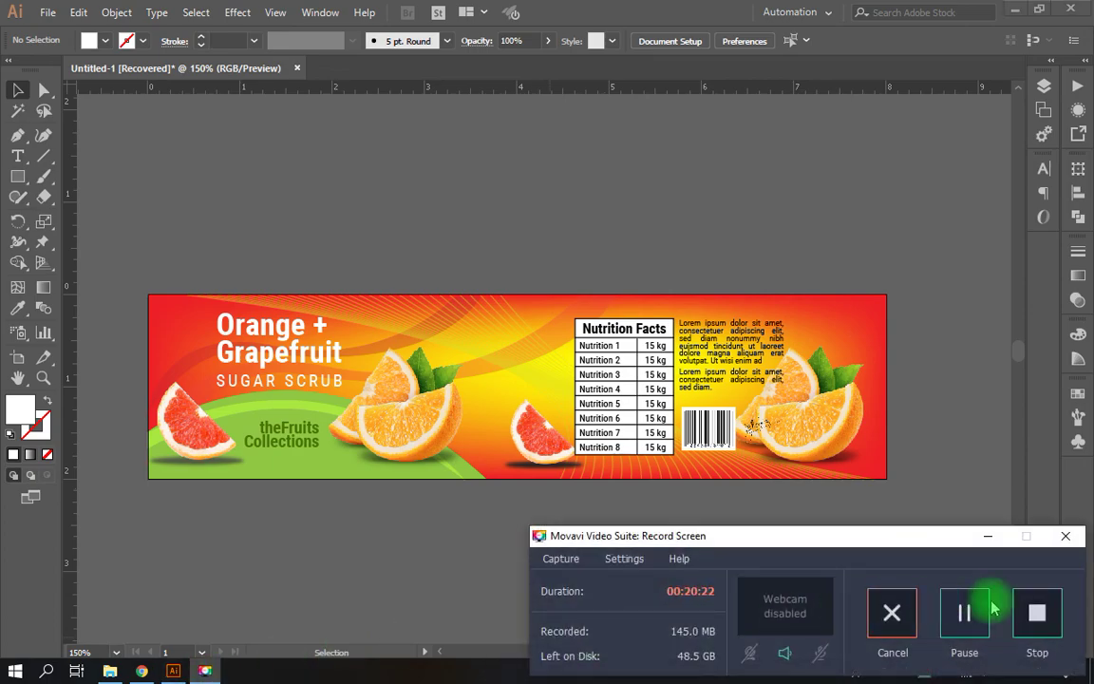